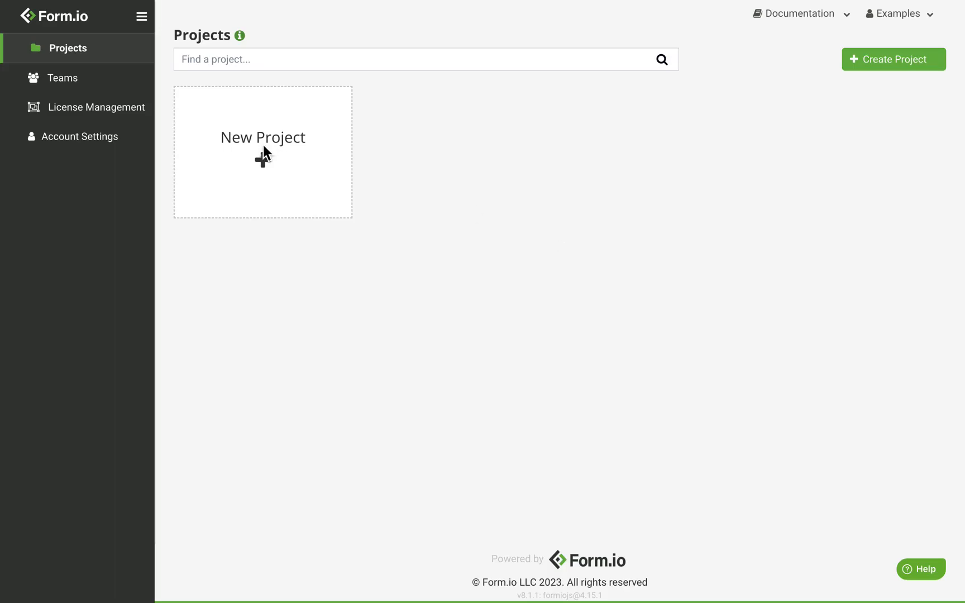
Start a new project, title it 'Approval Workflow' and create it
left_click(275, 159)
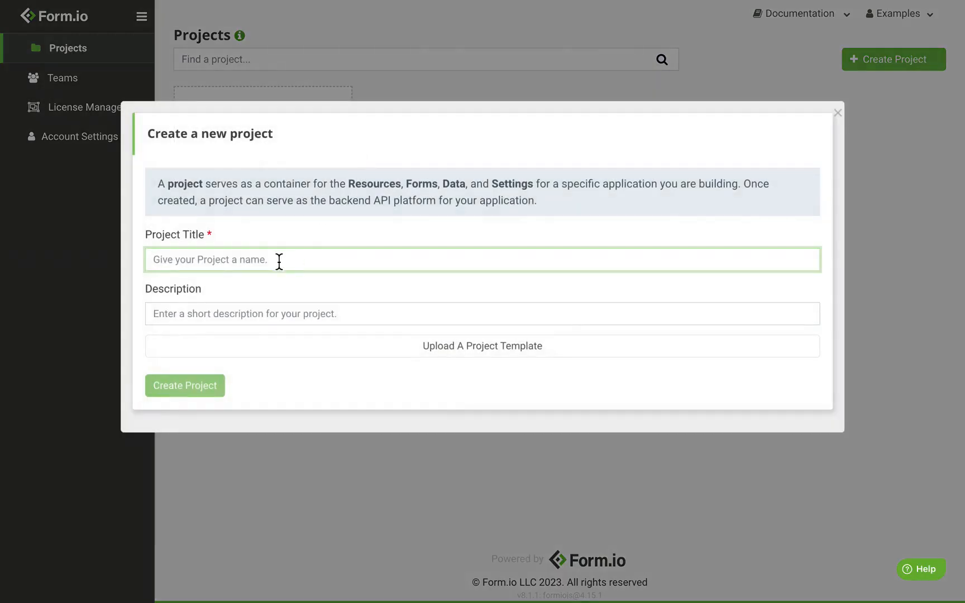
type("Approval Workflow")
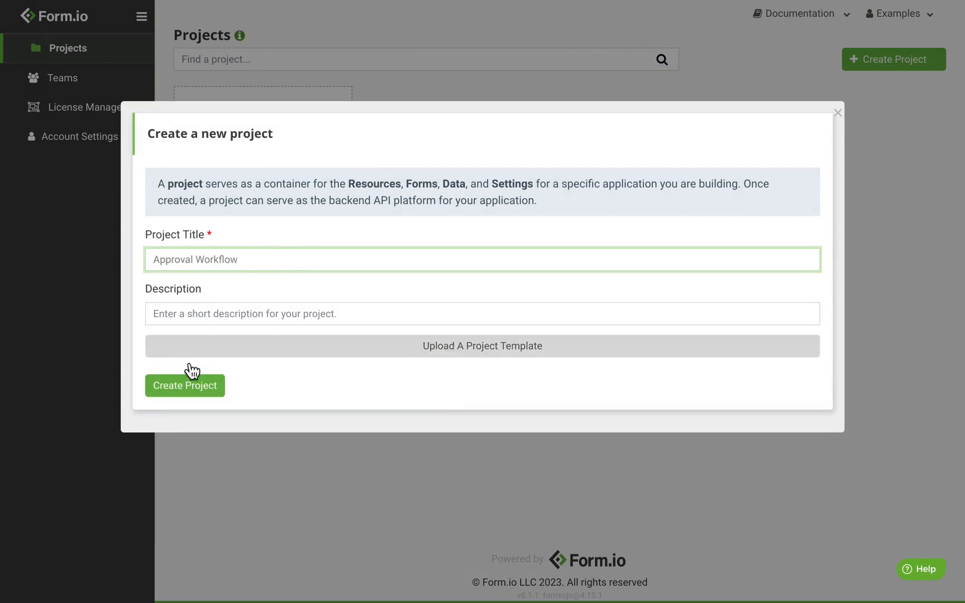
left_click(203, 387)
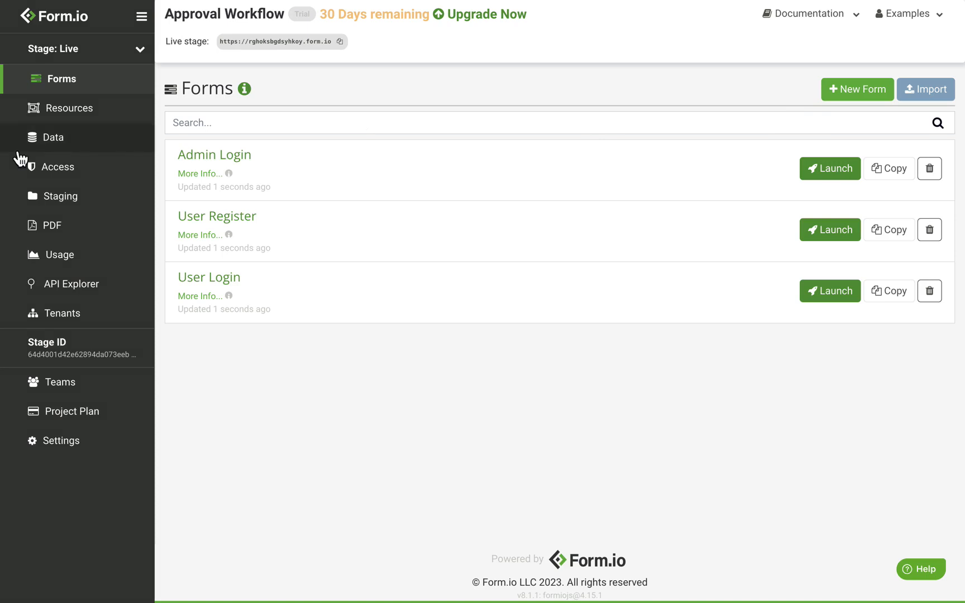
Start a new resource titled 'Department', fixing the misspelled title
left_click(103, 121)
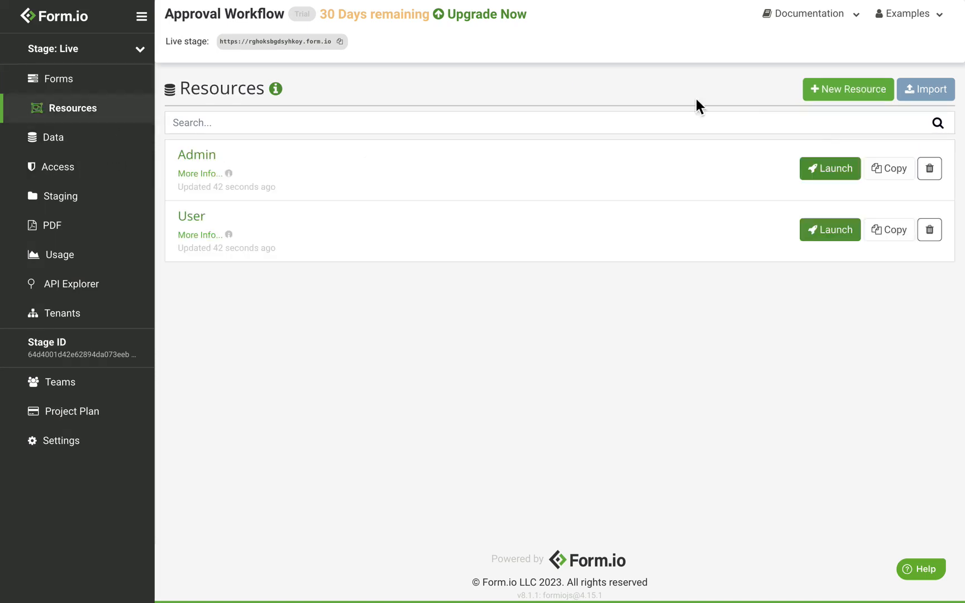
left_click(854, 99)
type("Deparment")
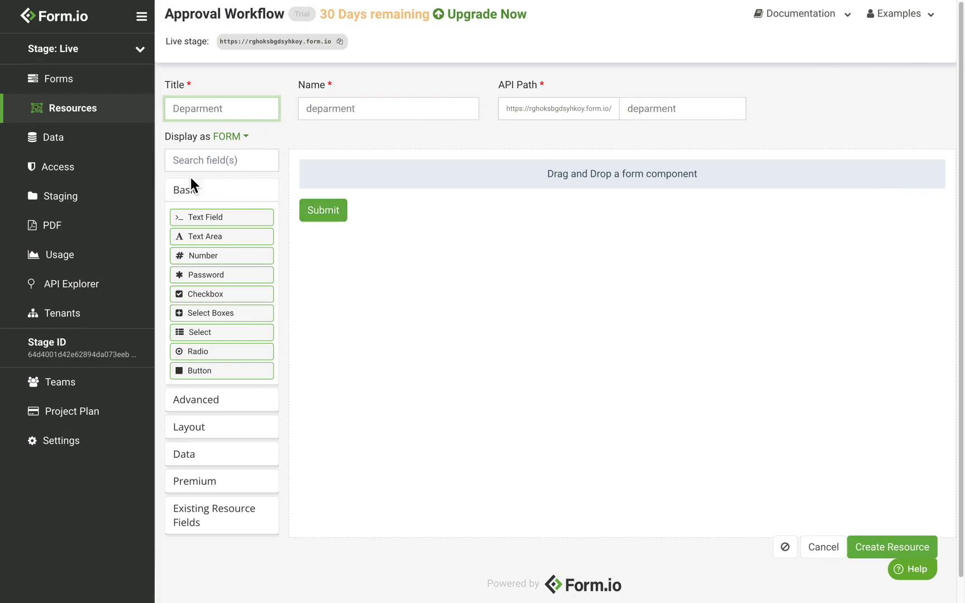
left_click(200, 109)
type("t")
Add a text field labelled 'Name' and create the Department resource
left_click_drag(227, 221, 388, 205)
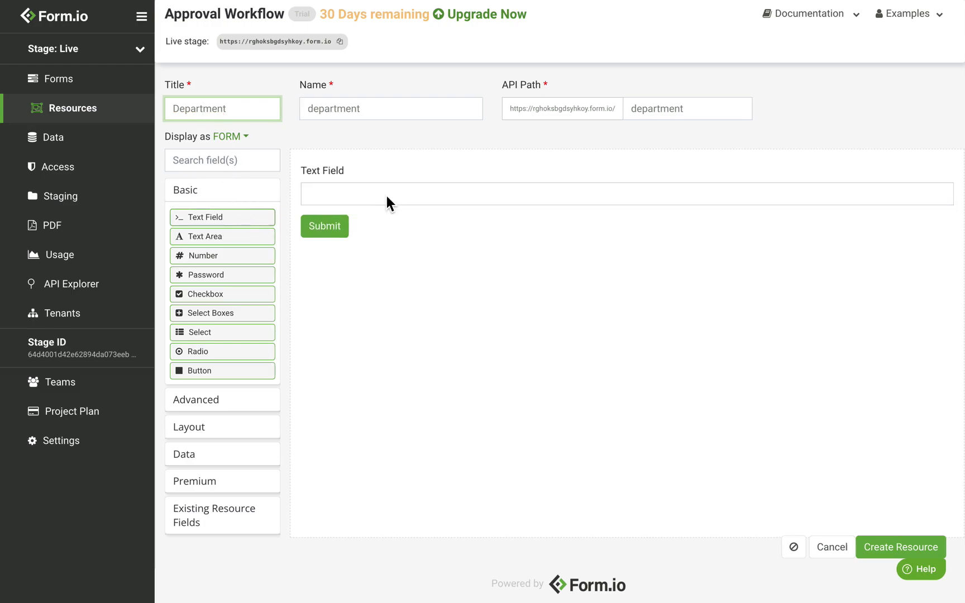
double_click(334, 138)
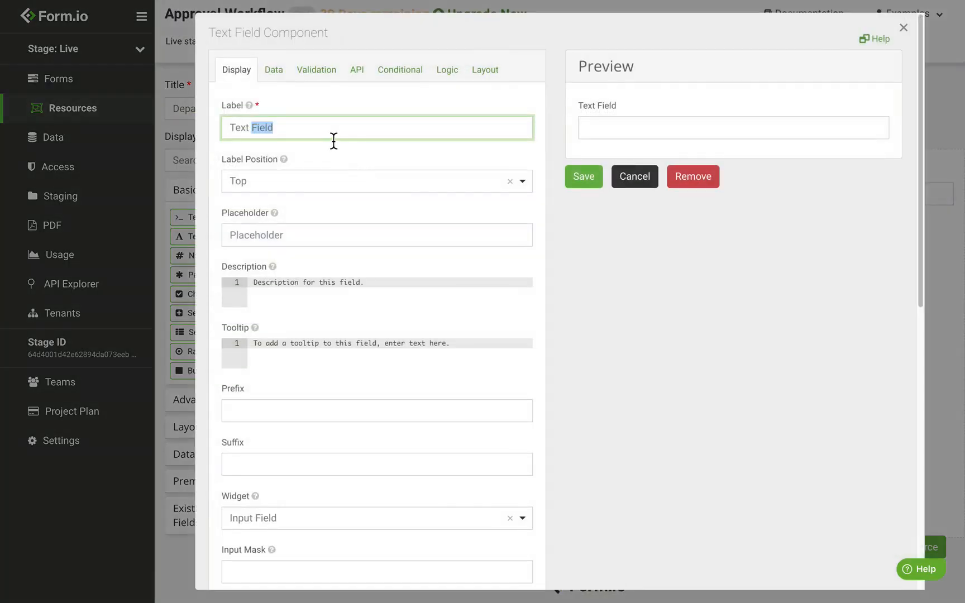
key("ctrl+a")
type("Name")
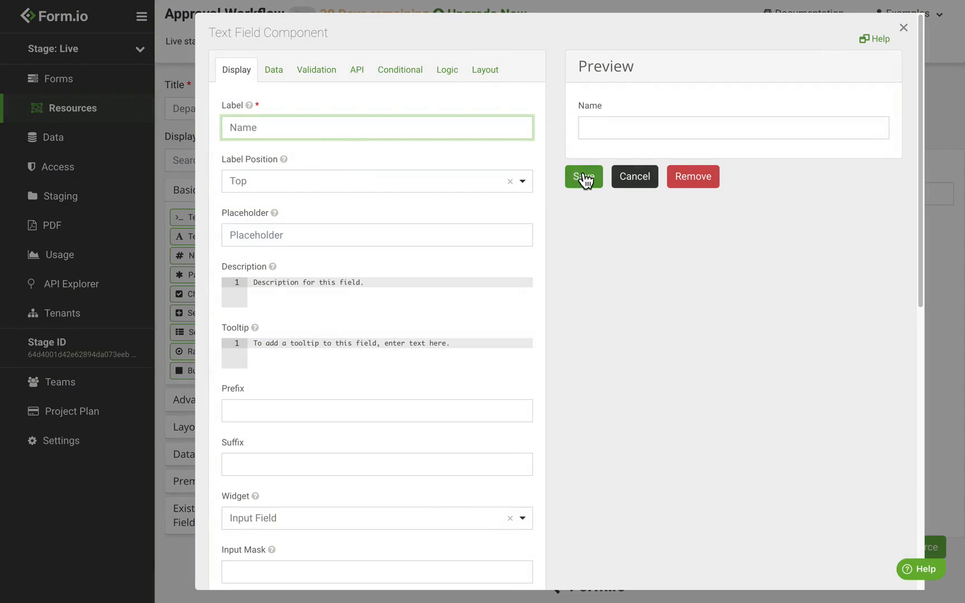
left_click(583, 178)
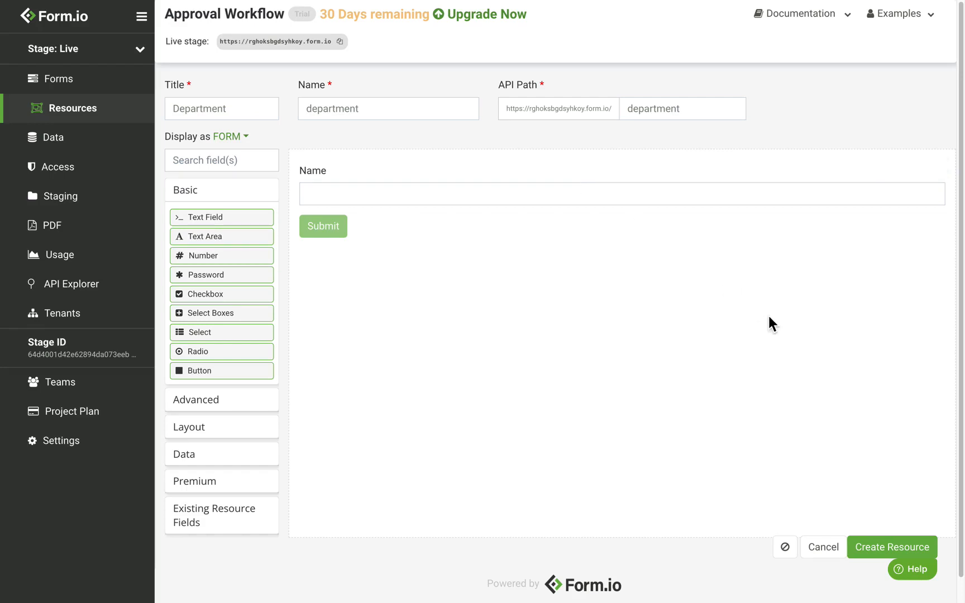
left_click(894, 551)
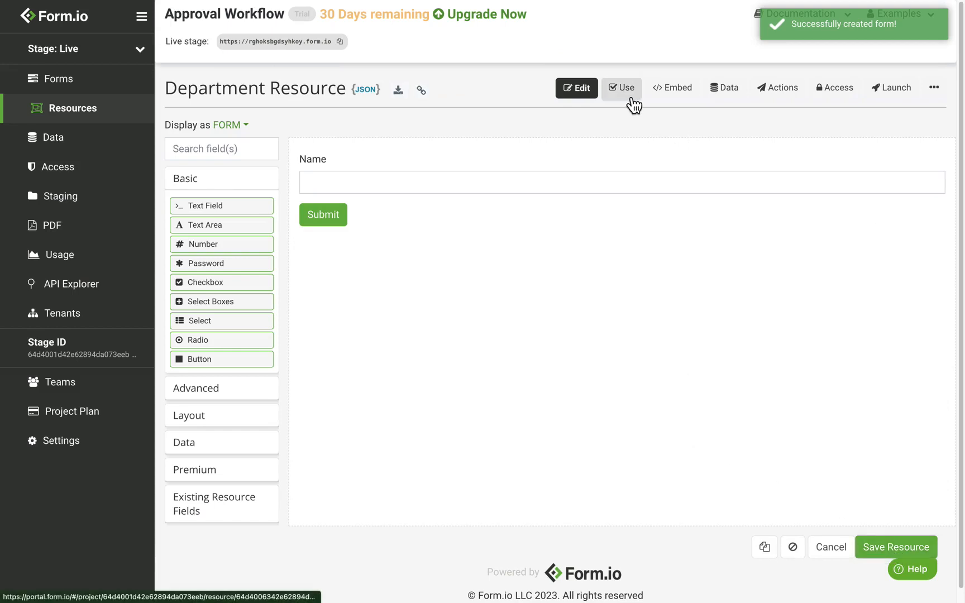
Submit Sales, IT and Customer Support as Name entries in the Department resource
left_click(627, 90)
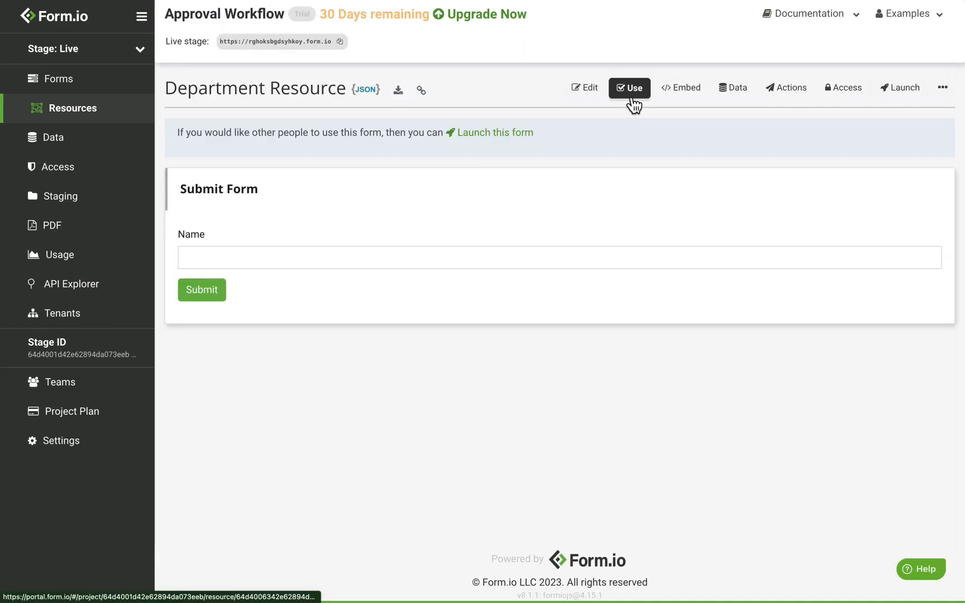
left_click(292, 259)
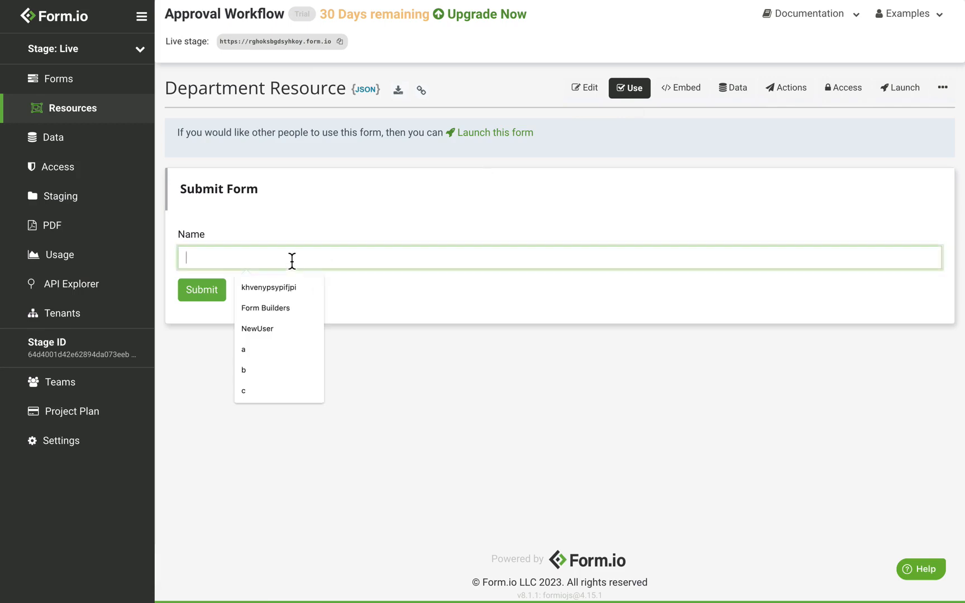
type("Sales")
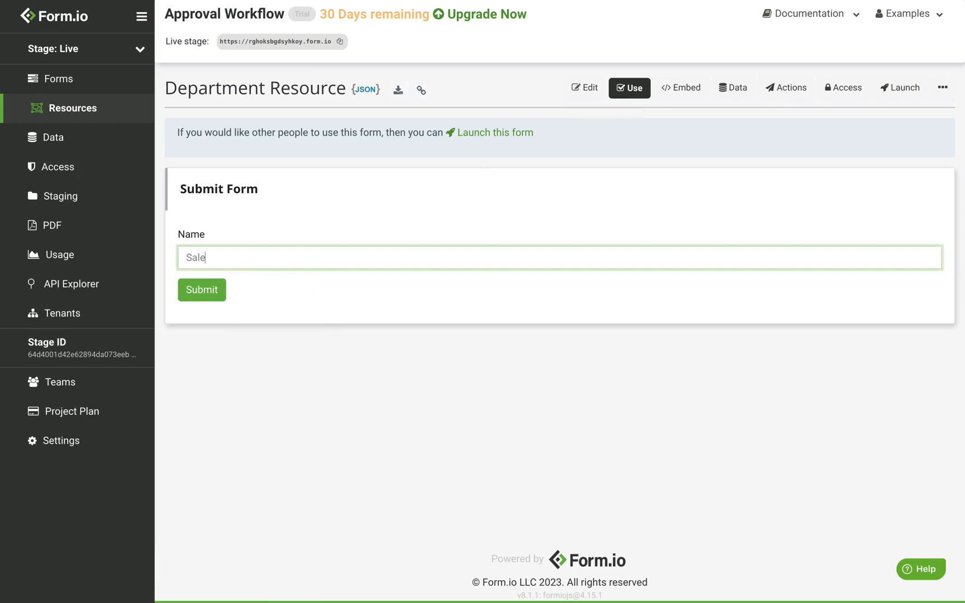
left_click(207, 290)
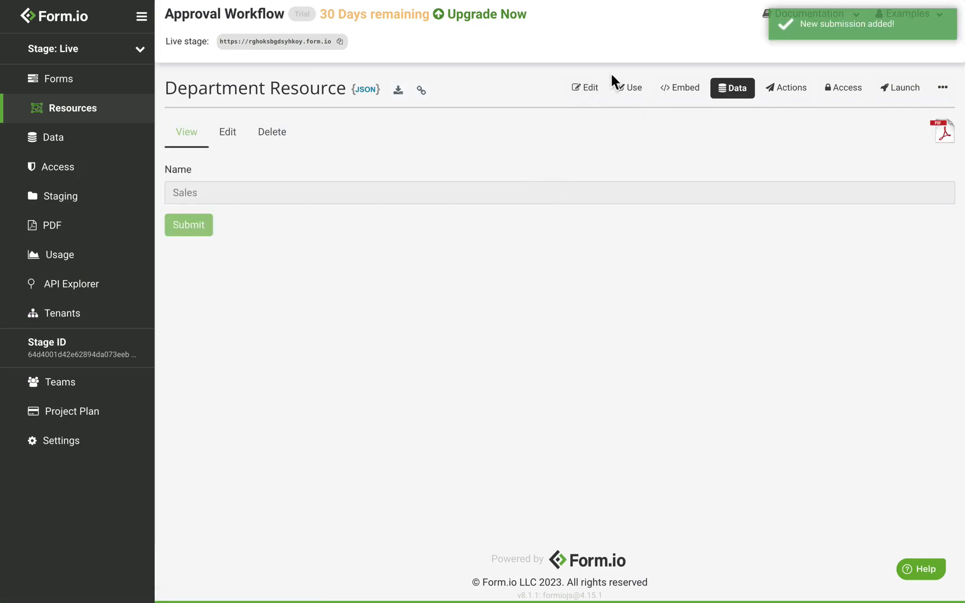
left_click(629, 88)
left_click(225, 258)
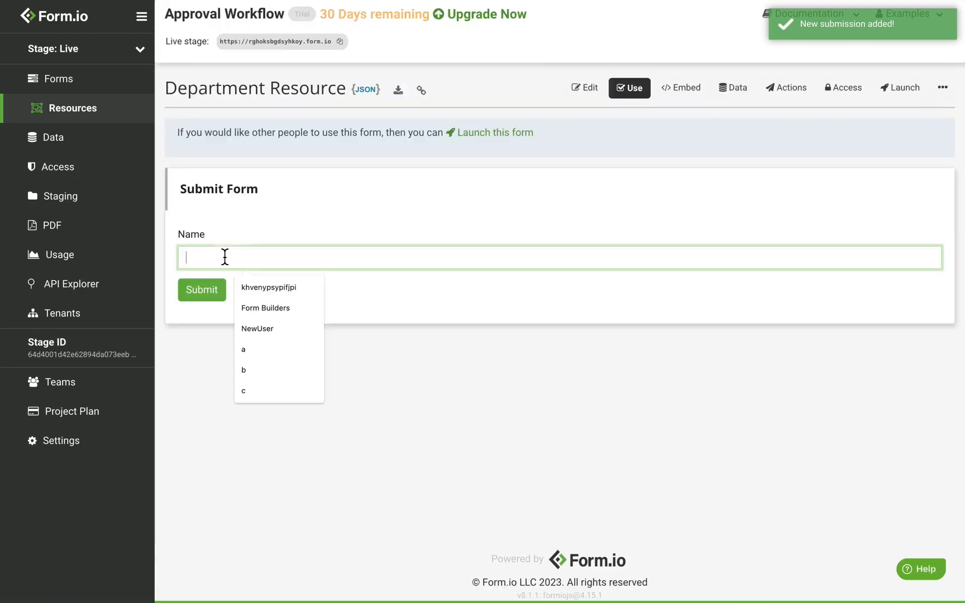
type("IT")
left_click(219, 296)
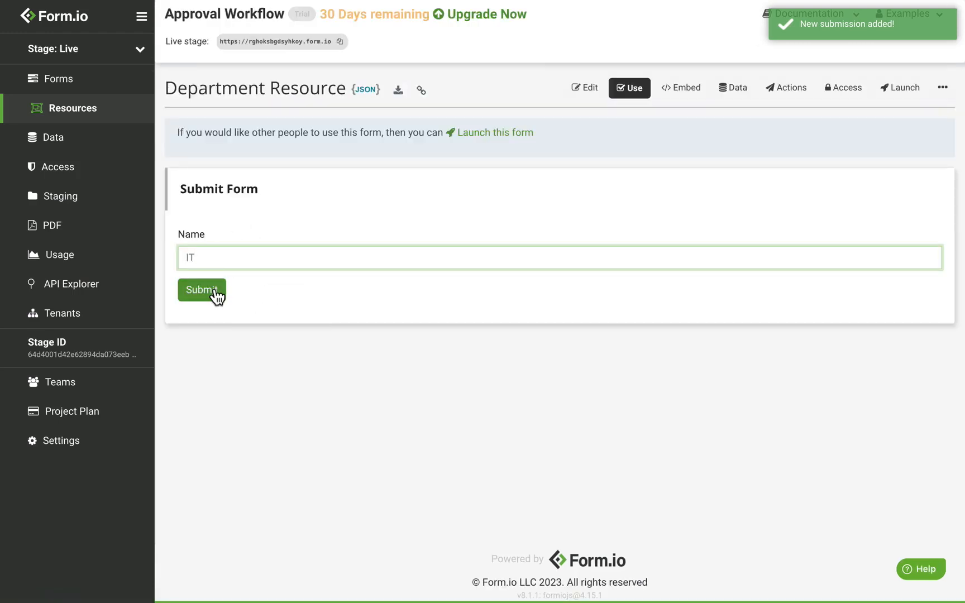
left_click(636, 94)
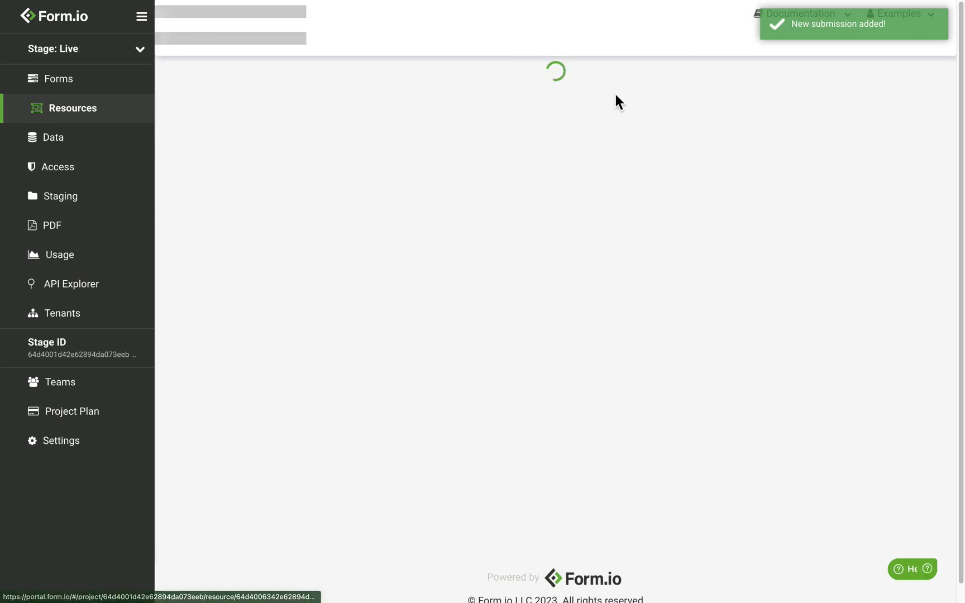
left_click(251, 257)
type("Custom")
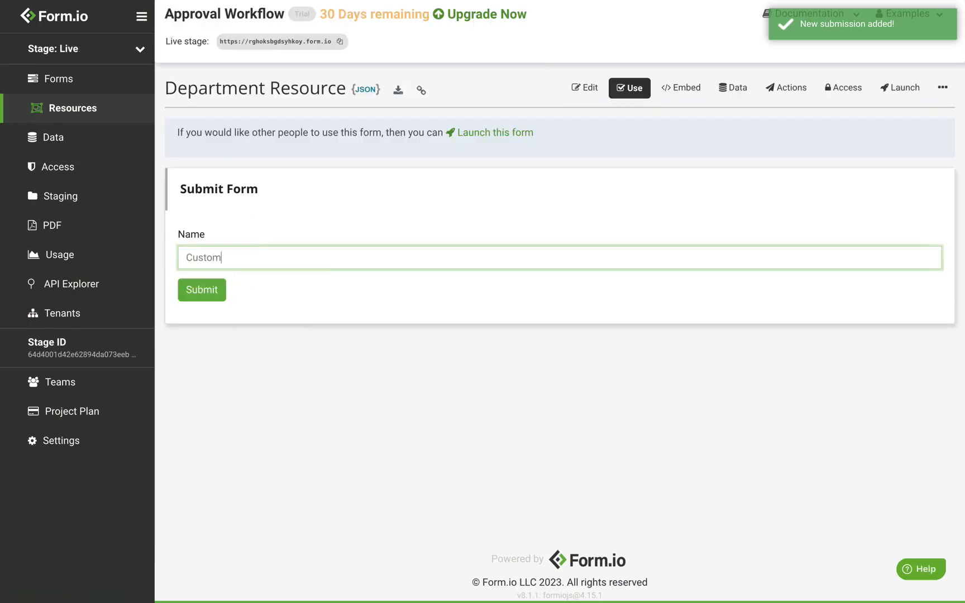
type("er Support")
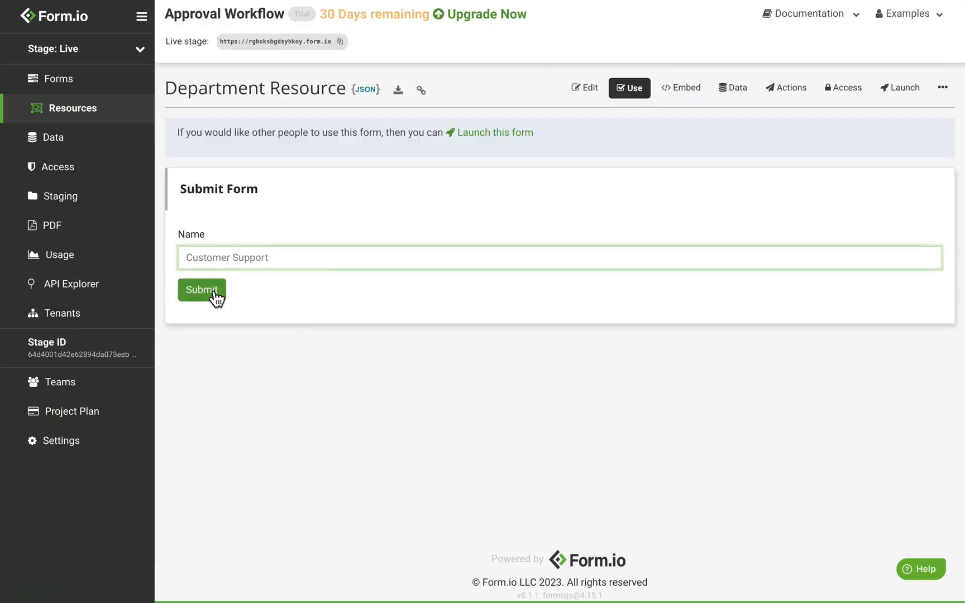
left_click(211, 296)
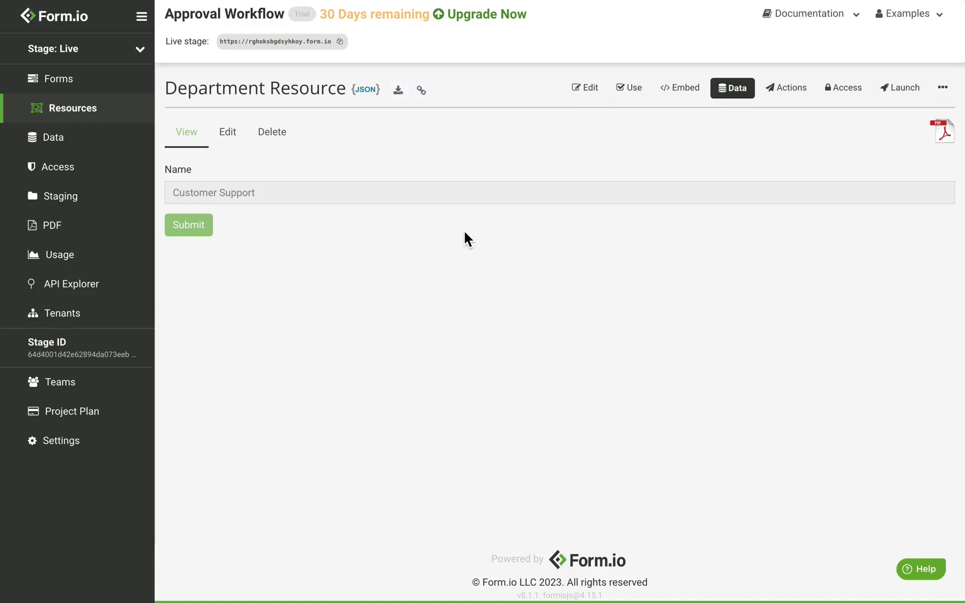
Review the submitted department records, then begin a new resource titled 'Employee'
left_click(733, 95)
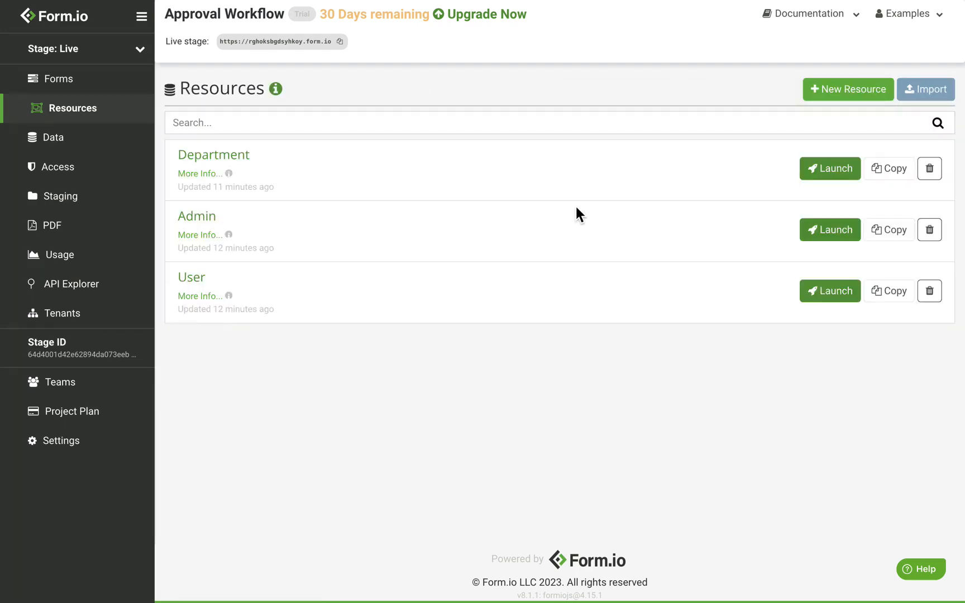
left_click(829, 93)
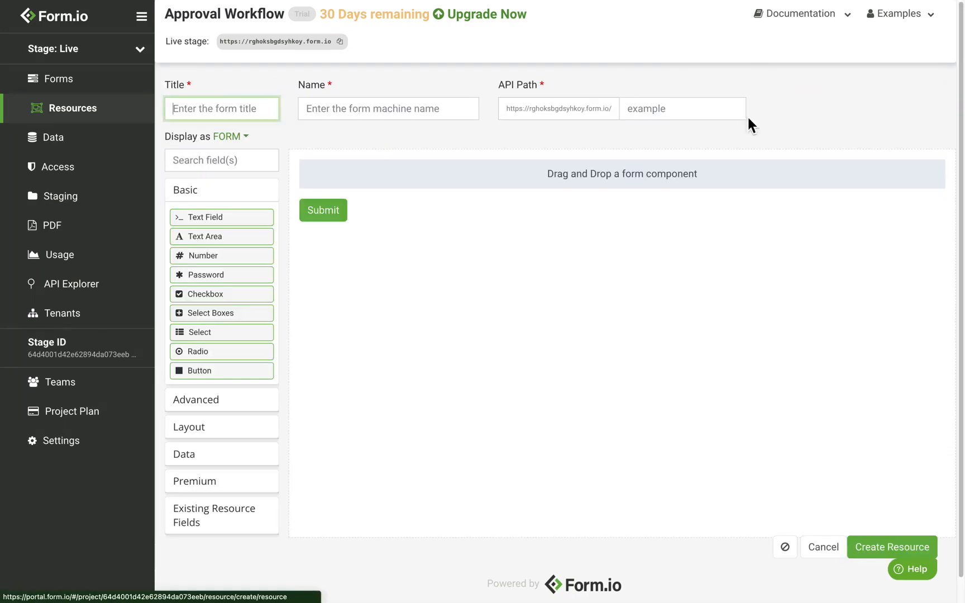
type("Employ")
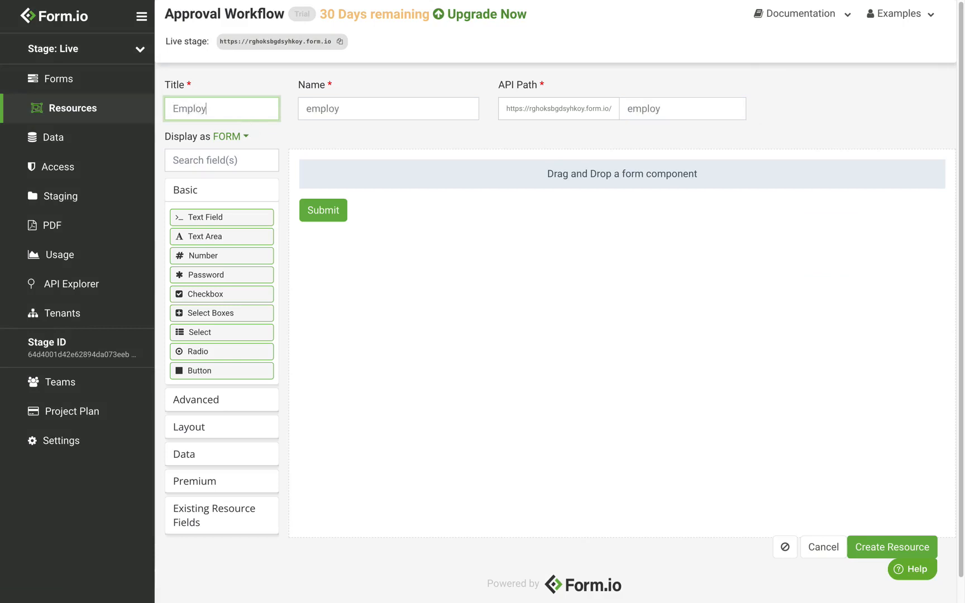
type("ee")
Add a select field labelled 'Department' to the Employee form
left_click_drag(219, 335, 417, 191)
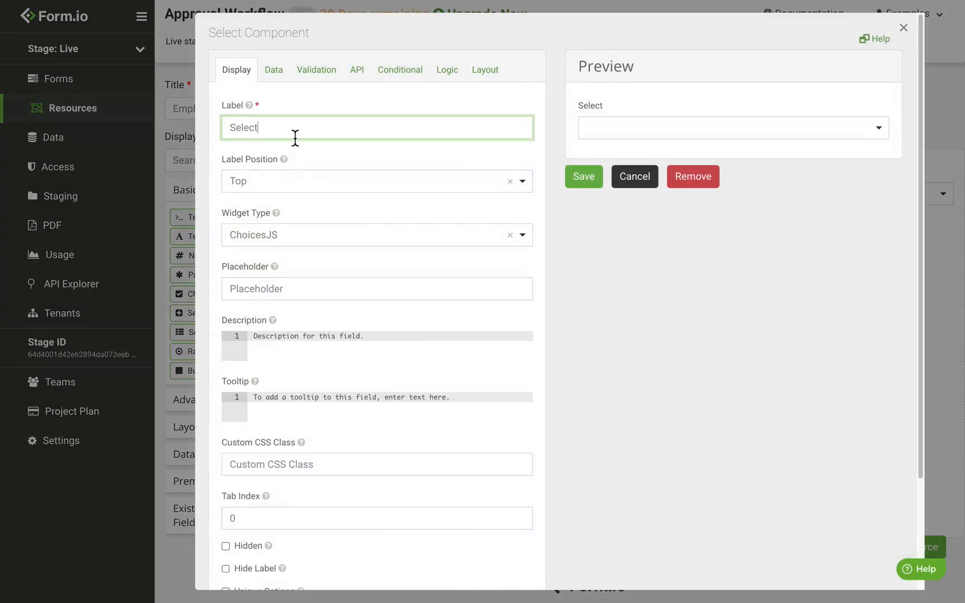
double_click(295, 138)
type("Department")
Source the select's options from the Department resource and start its item template with 'data.'
left_click(276, 78)
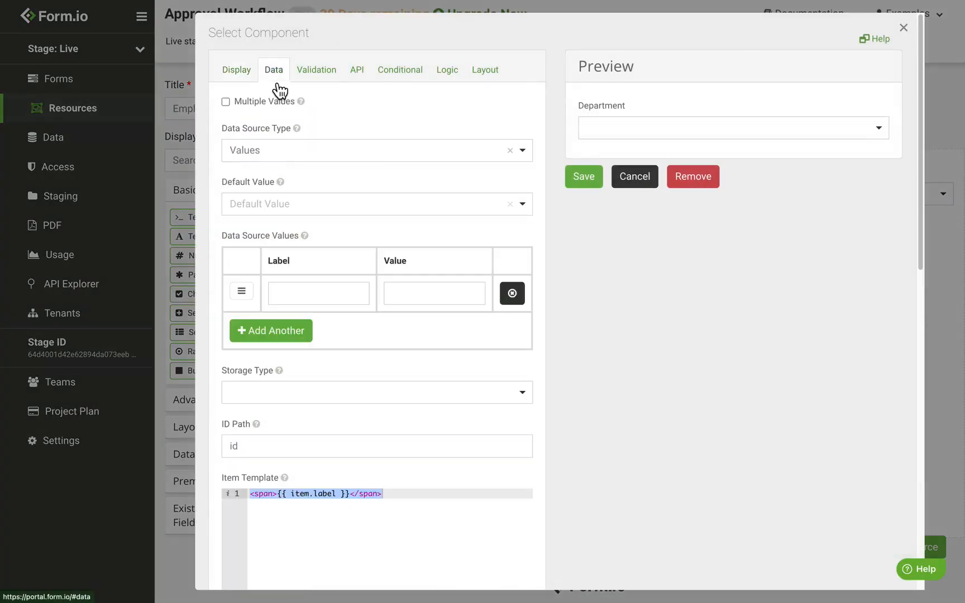
left_click(293, 160)
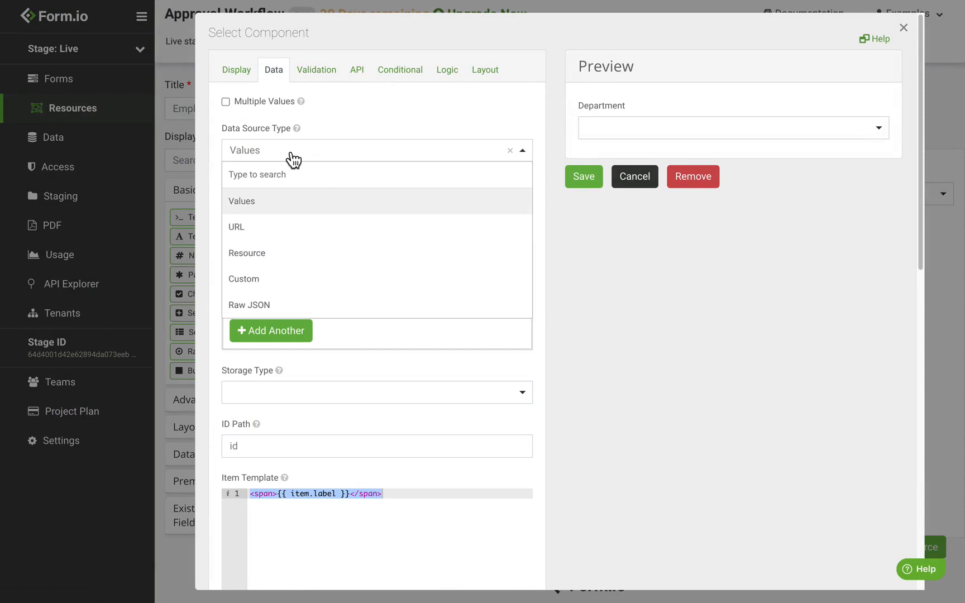
left_click(271, 253)
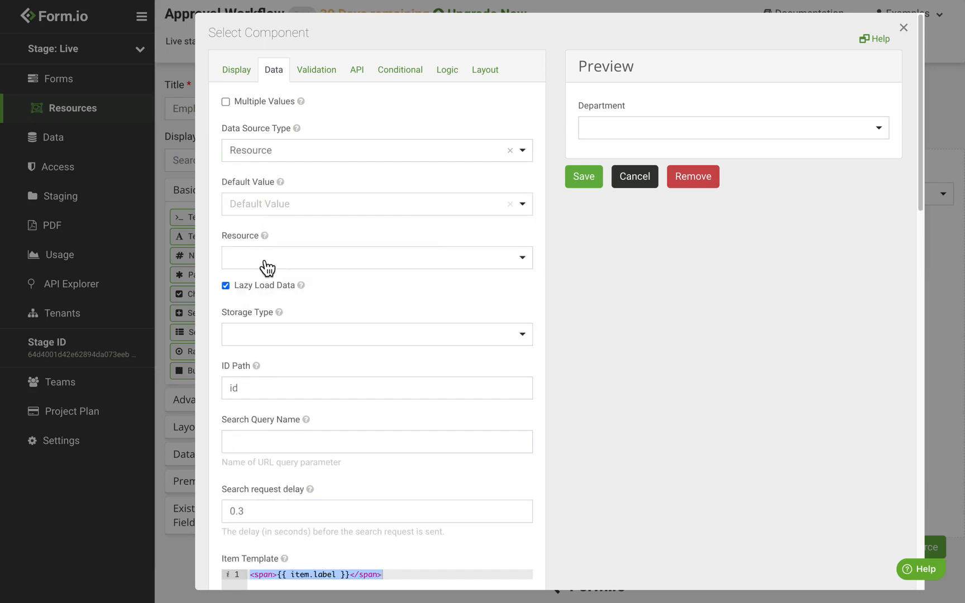
left_click(268, 269)
left_click(280, 311)
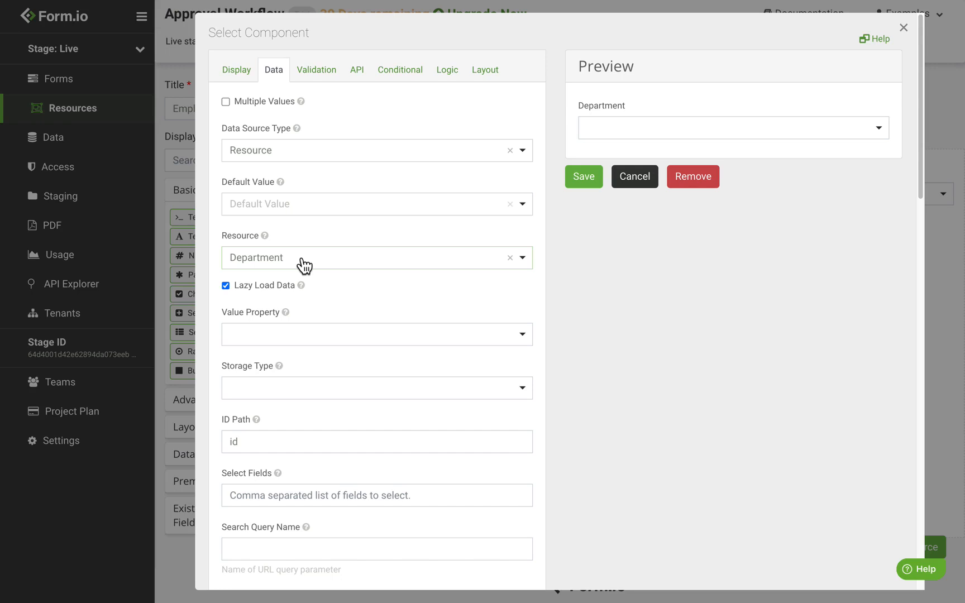
scroll(301, 259, "down", 6)
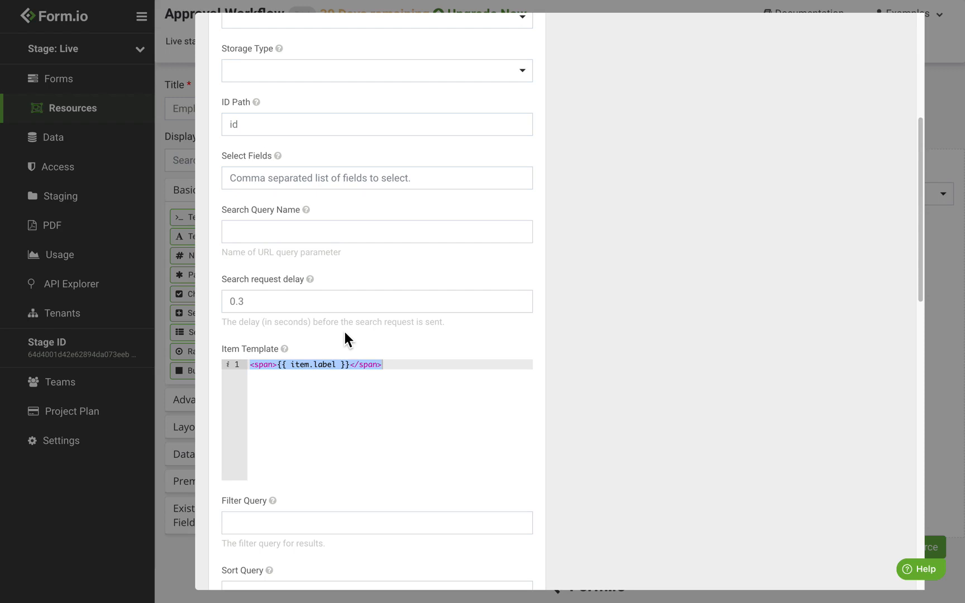
double_click(328, 366)
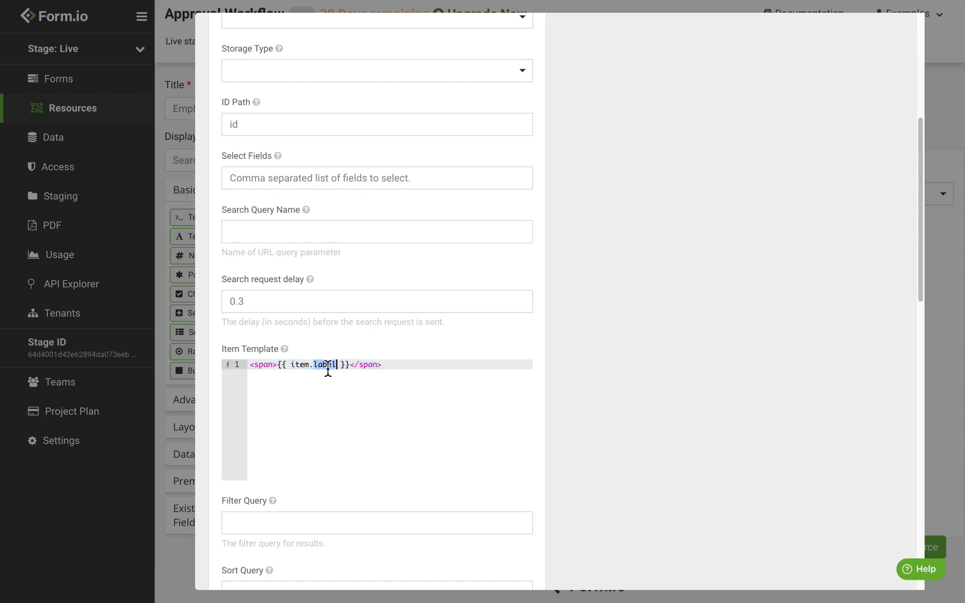
type("data.")
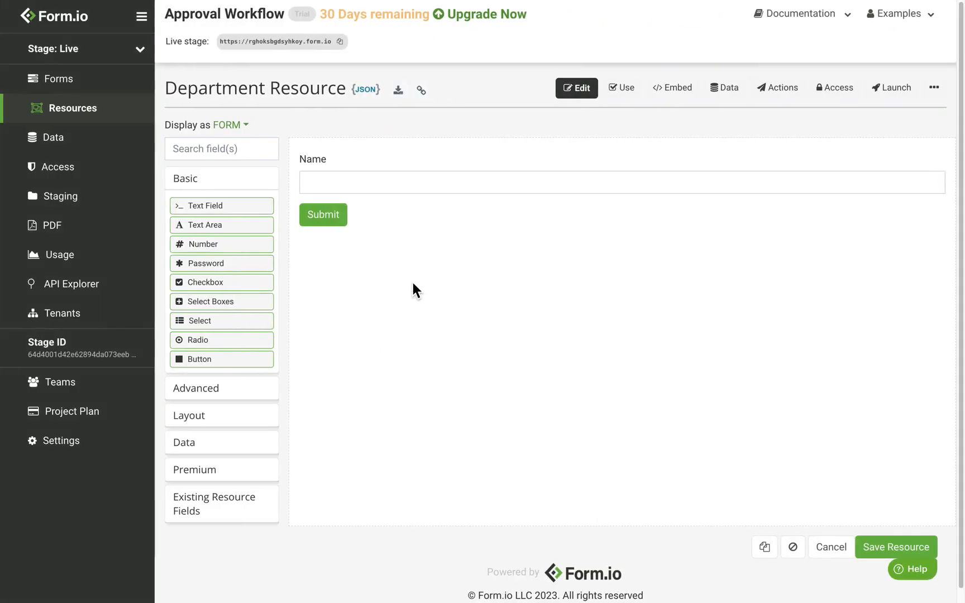
Confirm the Name field's API key is 'name', set the item template to item.data.name, and save
mouse_move(894, 162)
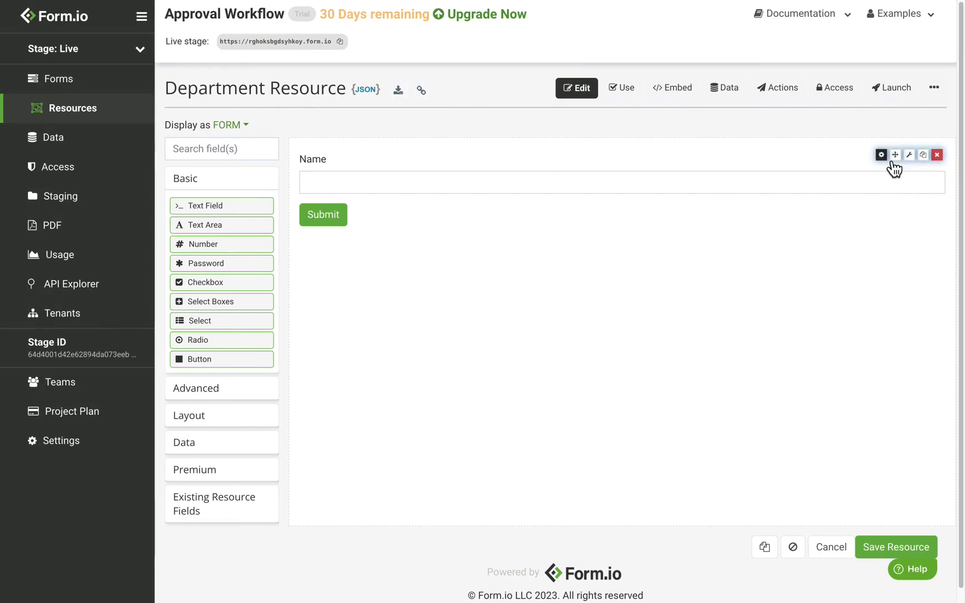
left_click(885, 157)
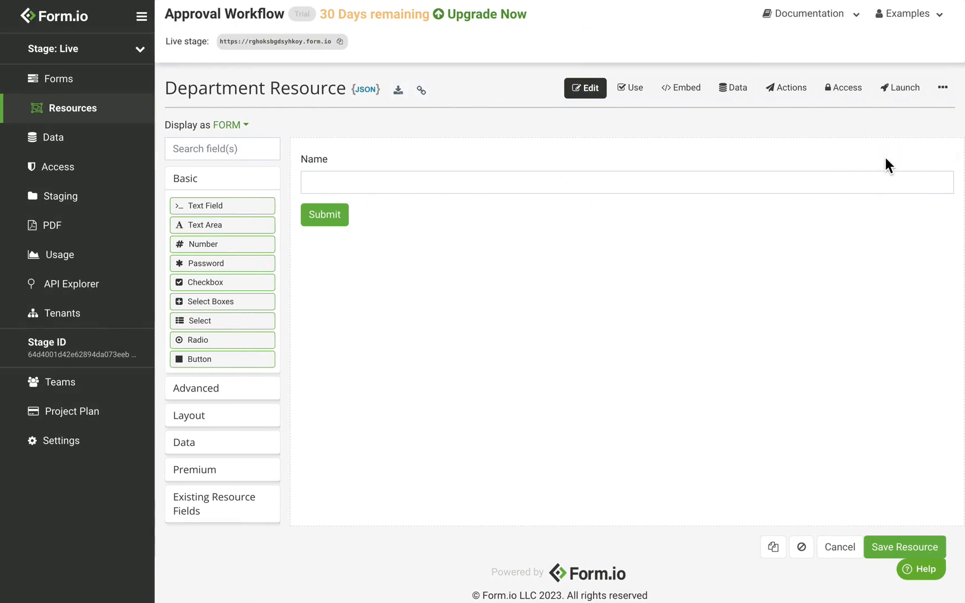
left_click(362, 73)
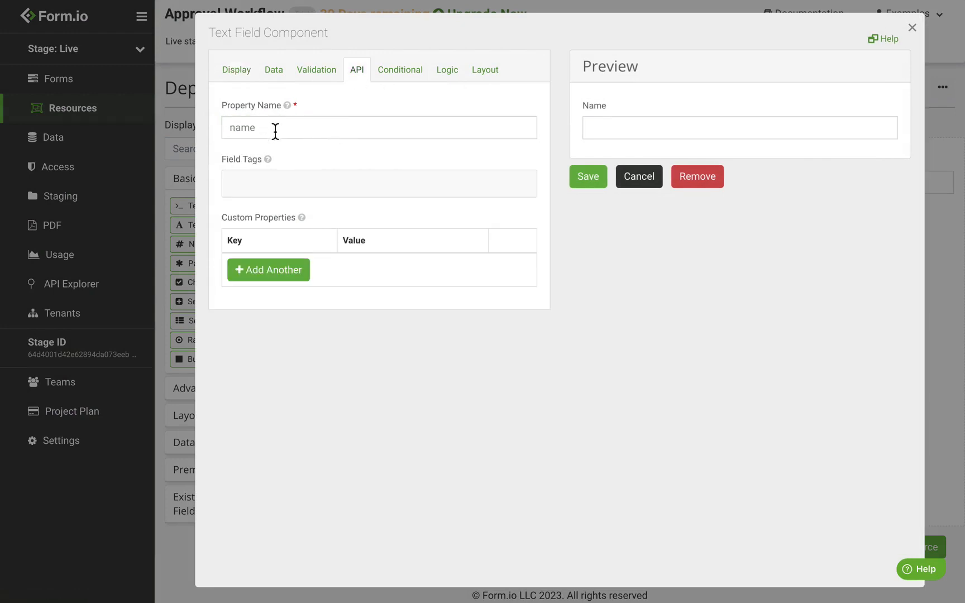
left_click_drag(276, 132, 215, 131)
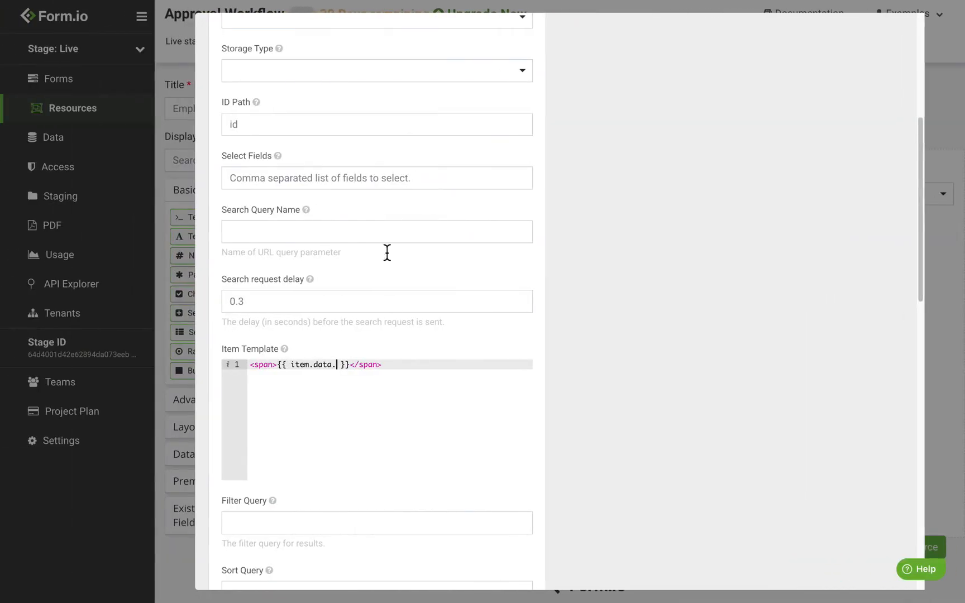
type("name")
mouse_move(287, 351)
scroll(510, 376, "up", 6)
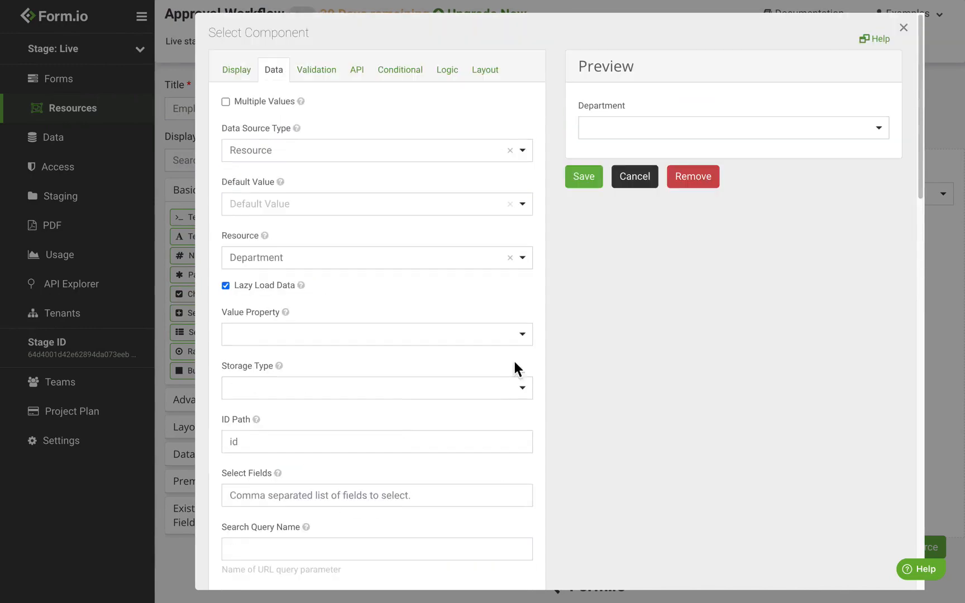
left_click(582, 186)
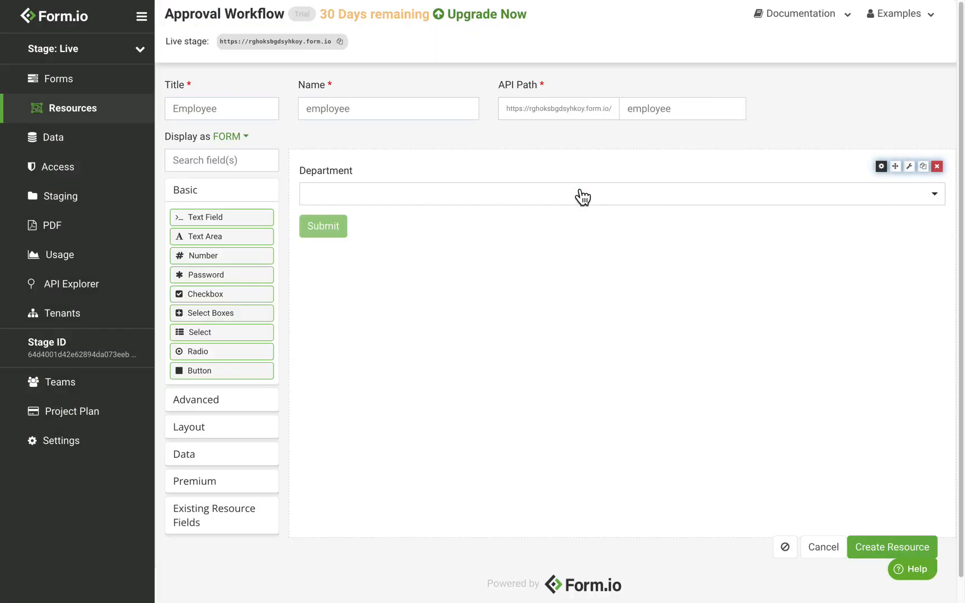
Check the department options in the select and add an Email field below it
left_click(378, 207)
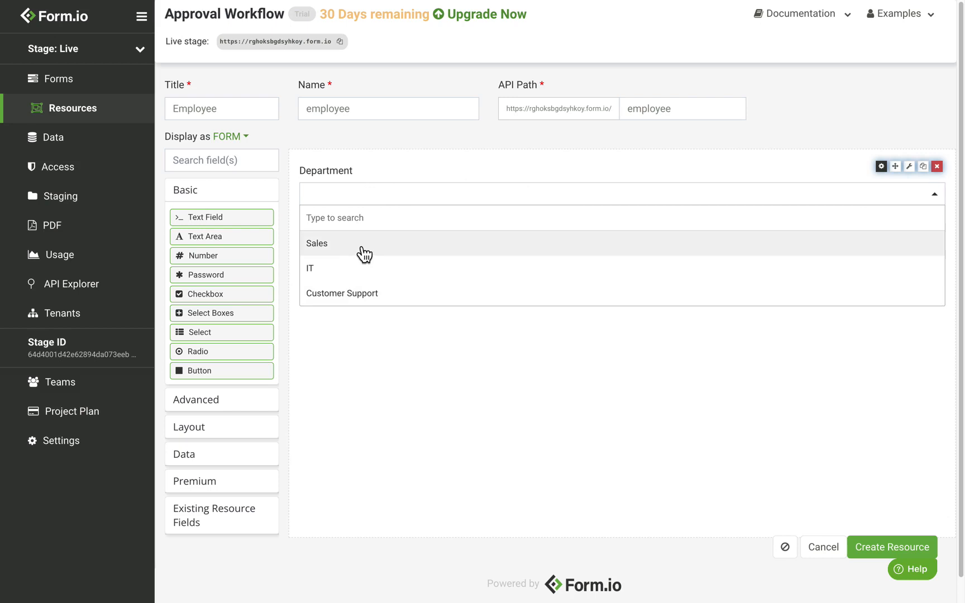
left_click(384, 366)
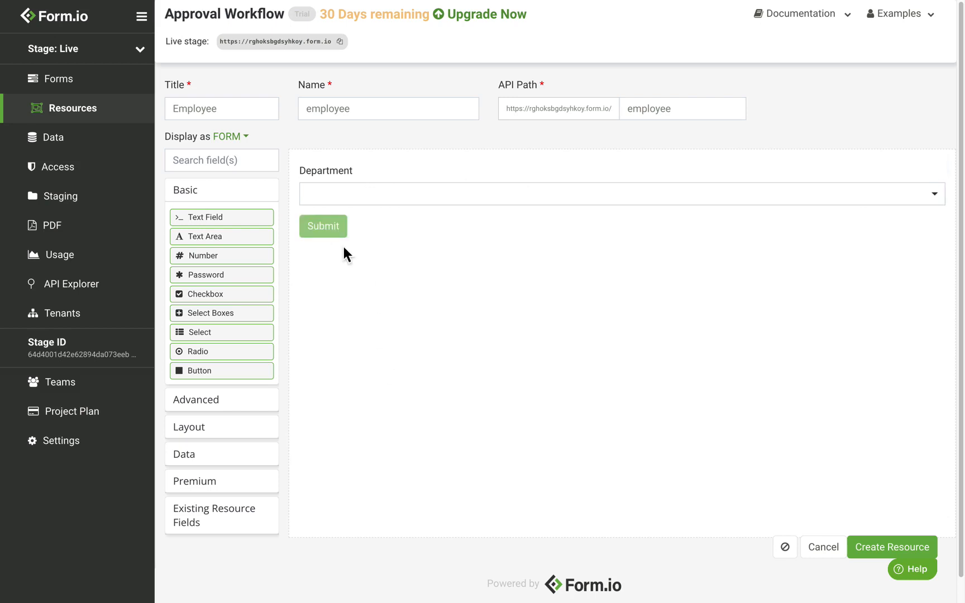
left_click(233, 412)
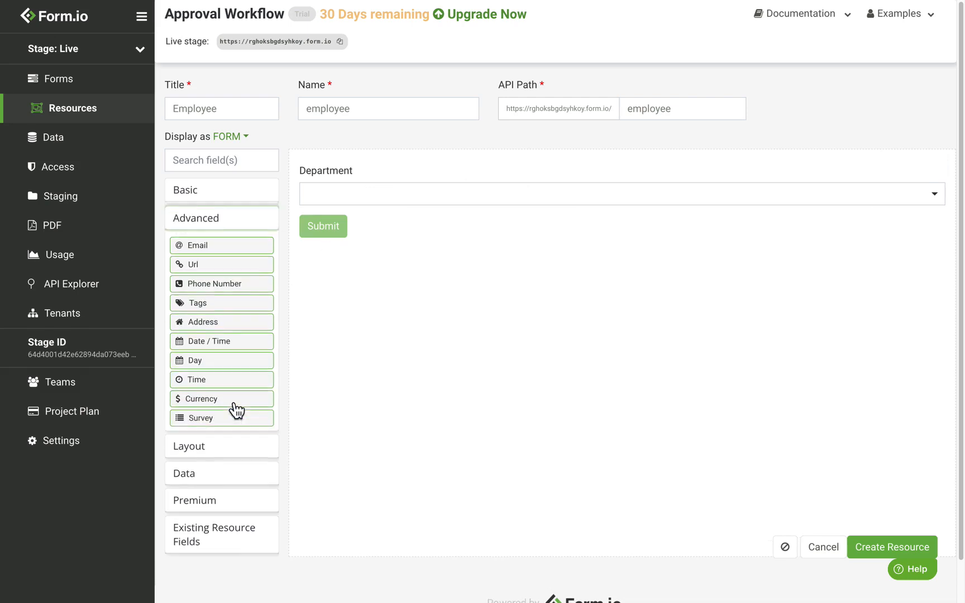
left_click_drag(223, 254, 389, 224)
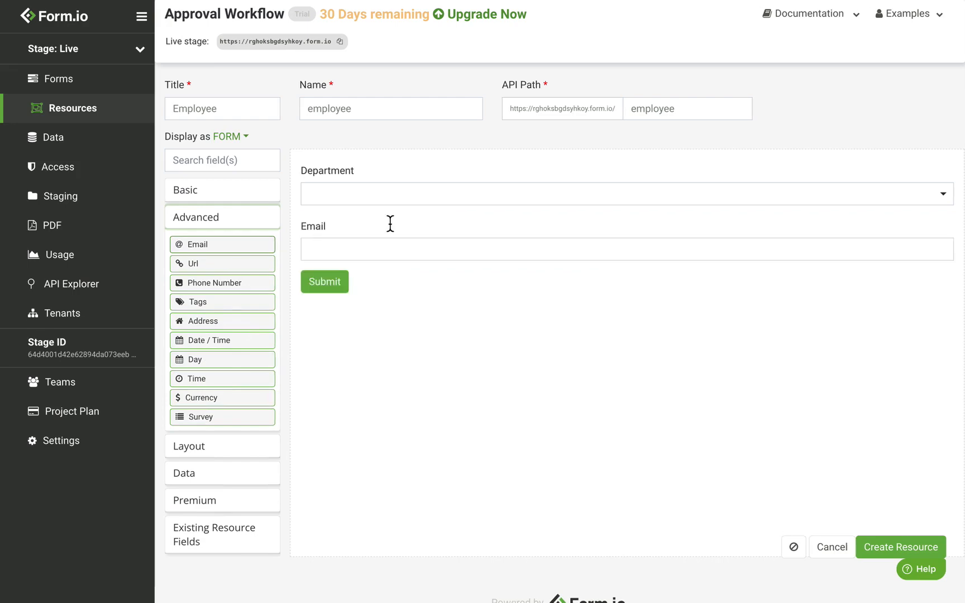
left_click(585, 177)
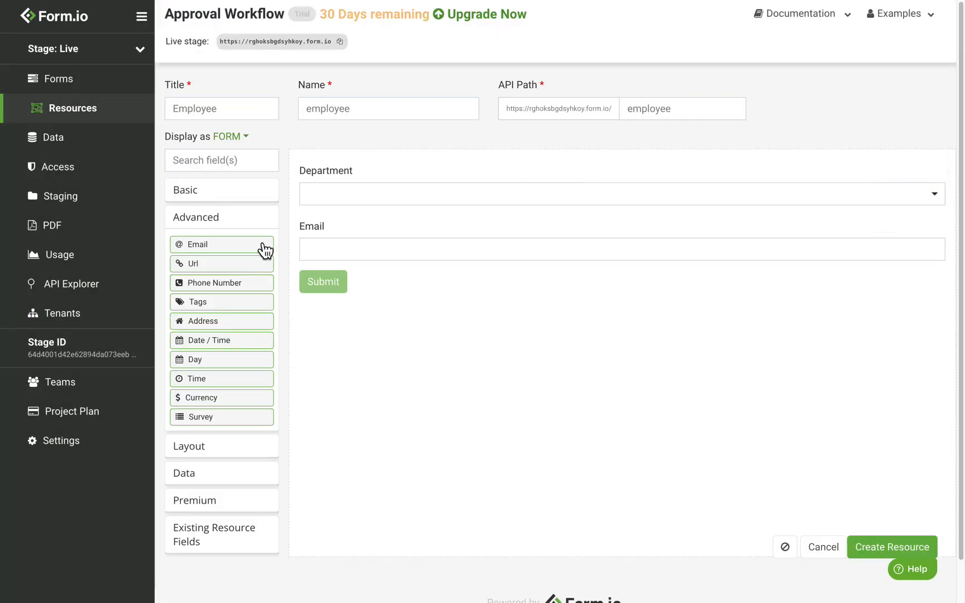
Add a Password field, create the Employee resource and return to Resources
left_click(241, 193)
left_click_drag(224, 274, 405, 280)
left_click(576, 180)
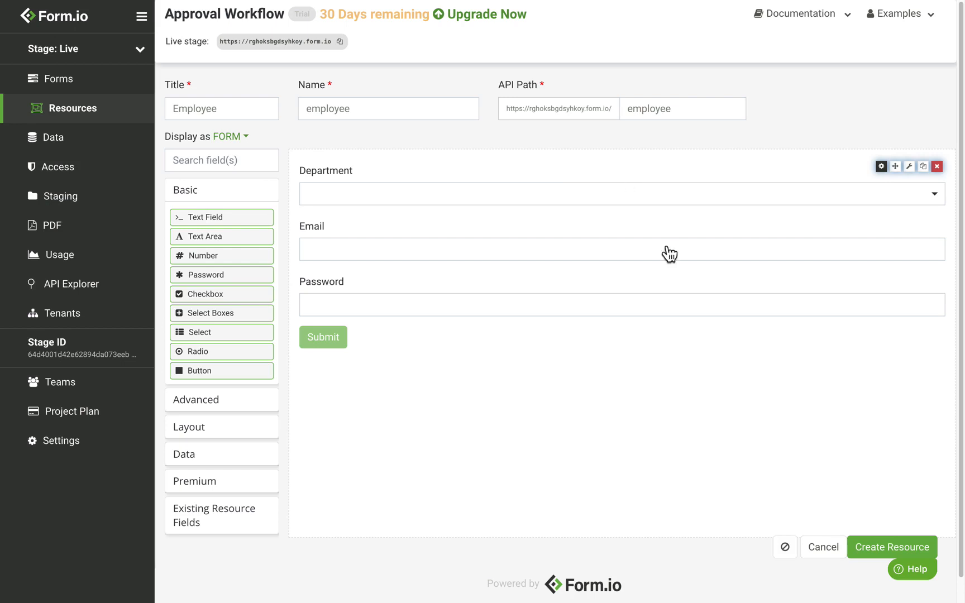
left_click(884, 548)
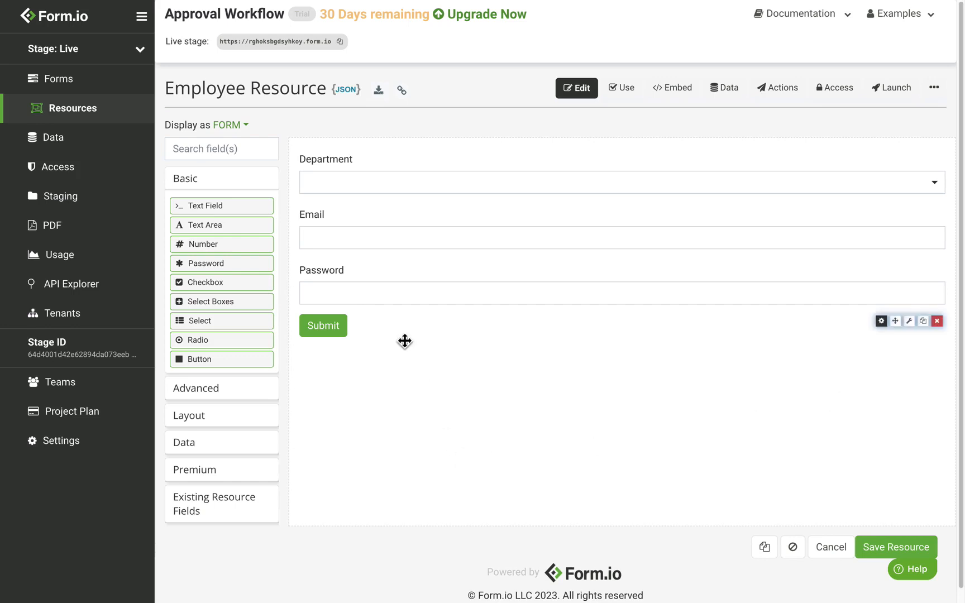
left_click(88, 113)
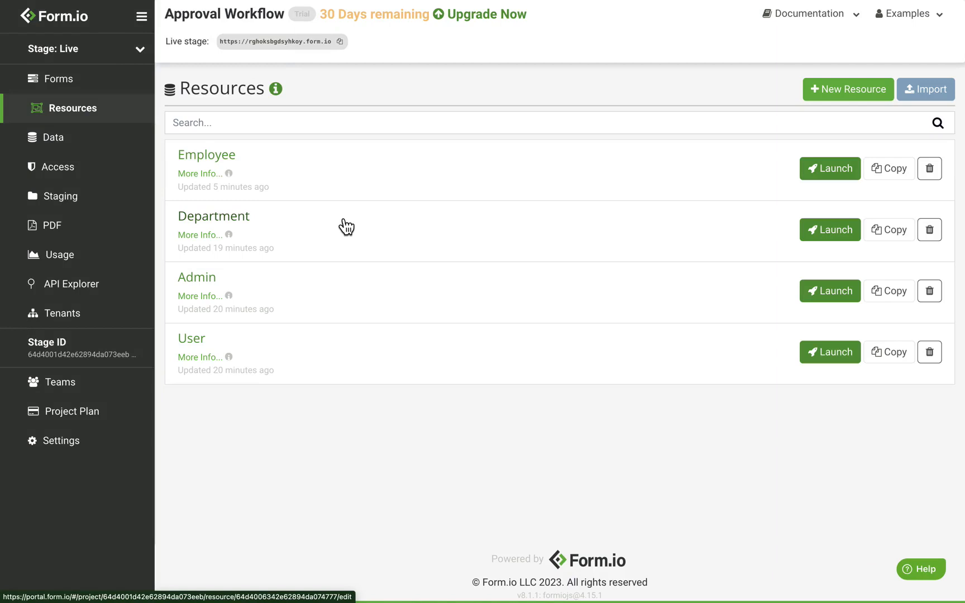
Open the Admin resource and add a select field labelled 'Department'
left_click(211, 290)
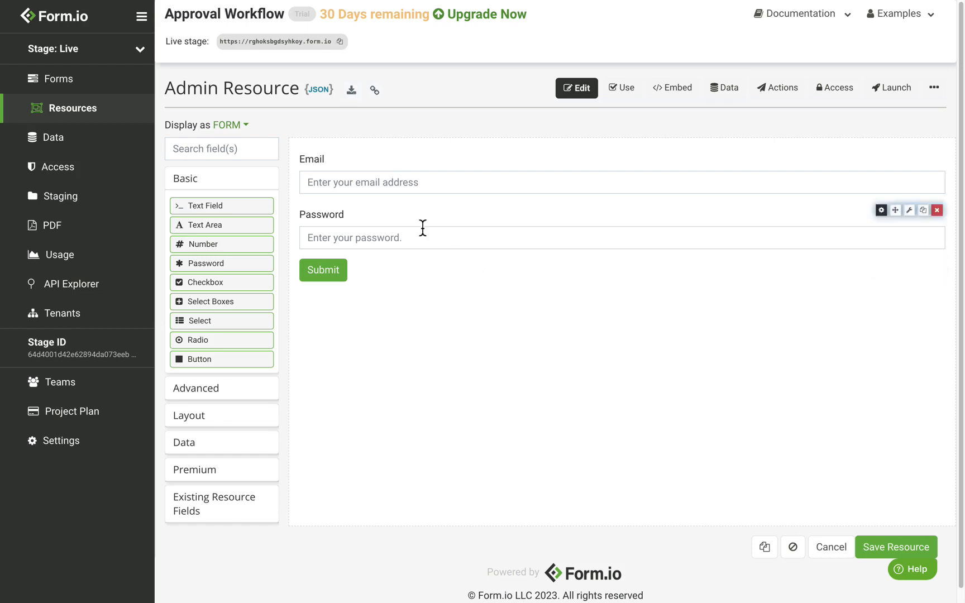
left_click_drag(228, 324, 441, 176)
double_click(286, 135)
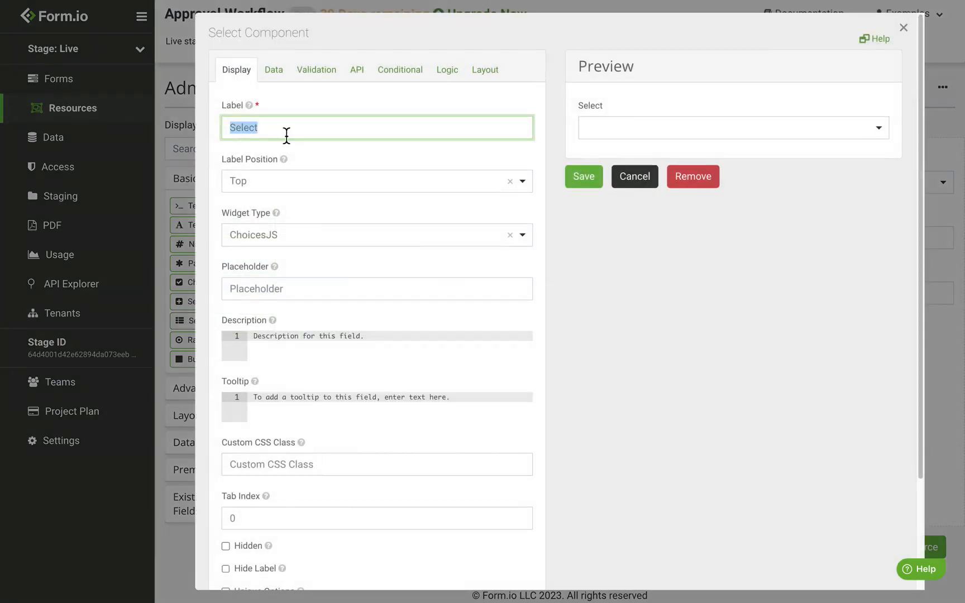
type("Department")
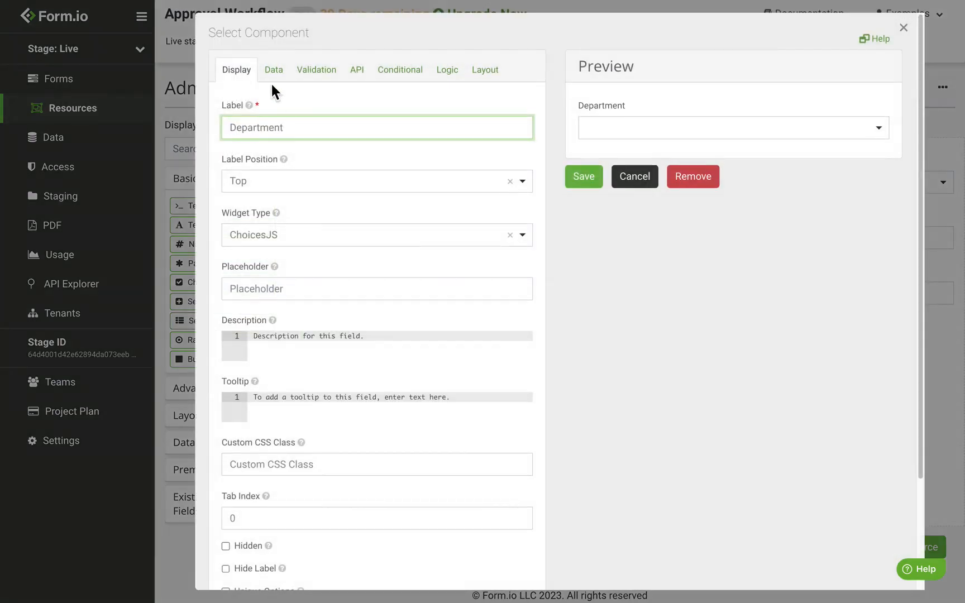
Draw its options from the Department resource with item template item.data.name, and save it
left_click(285, 84)
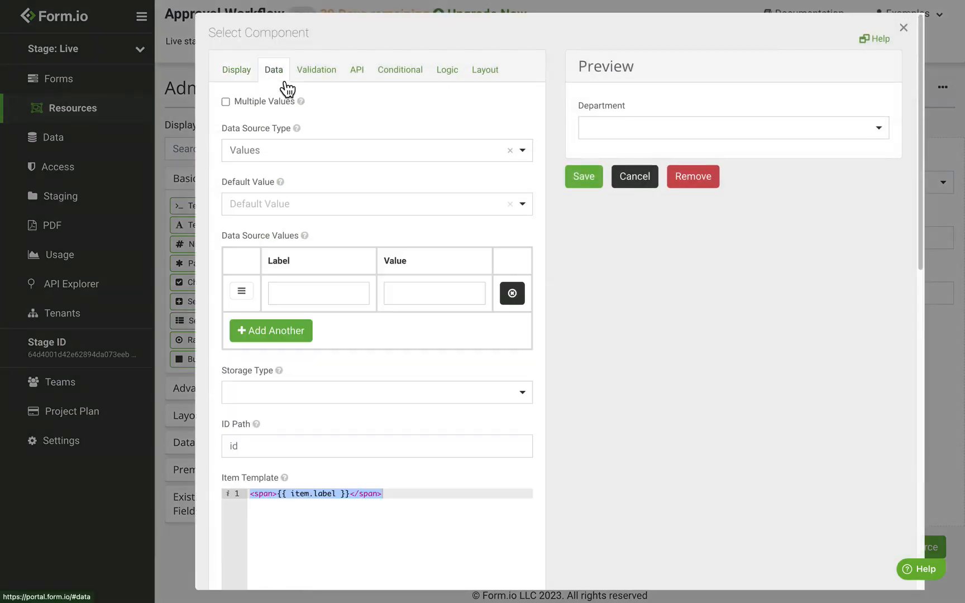
left_click(280, 162)
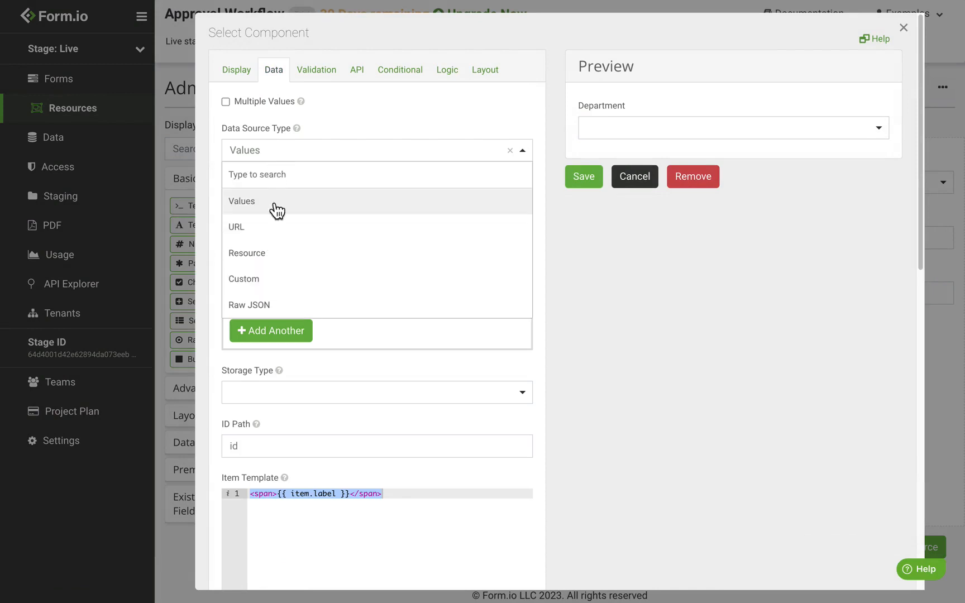
left_click(272, 251)
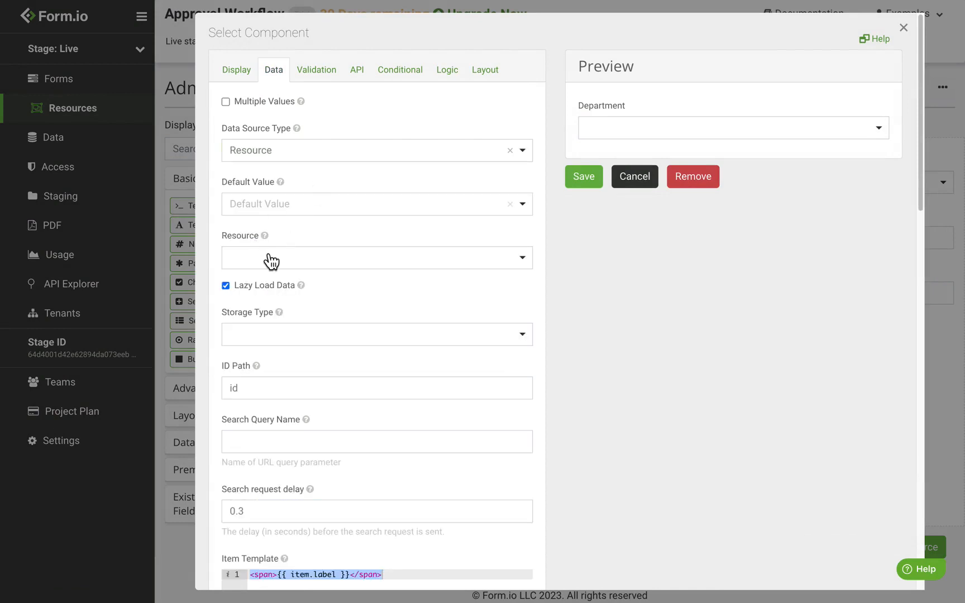
left_click(272, 259)
left_click(281, 335)
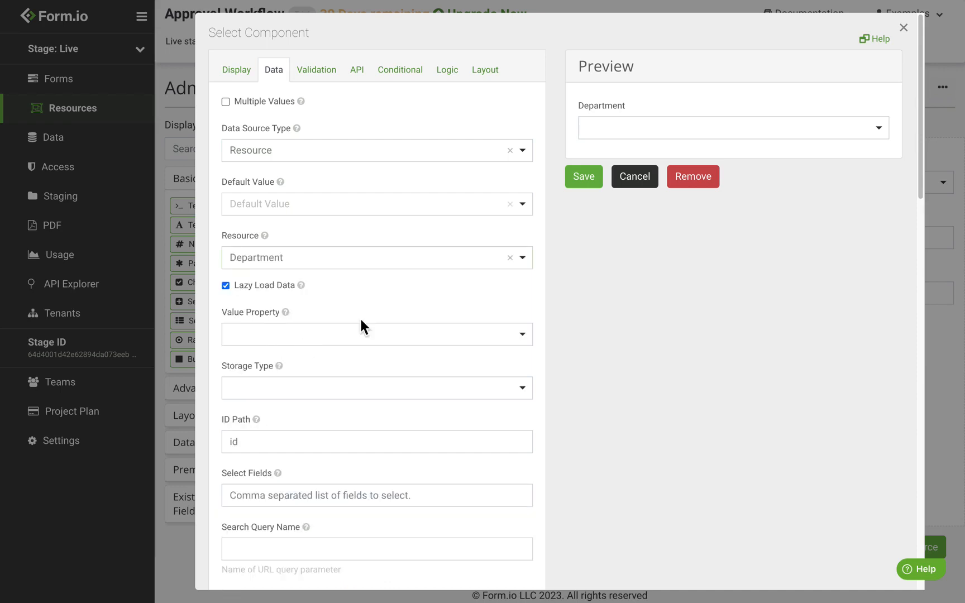
scroll(360, 325, "down", 1)
scroll(361, 321, "down", 5)
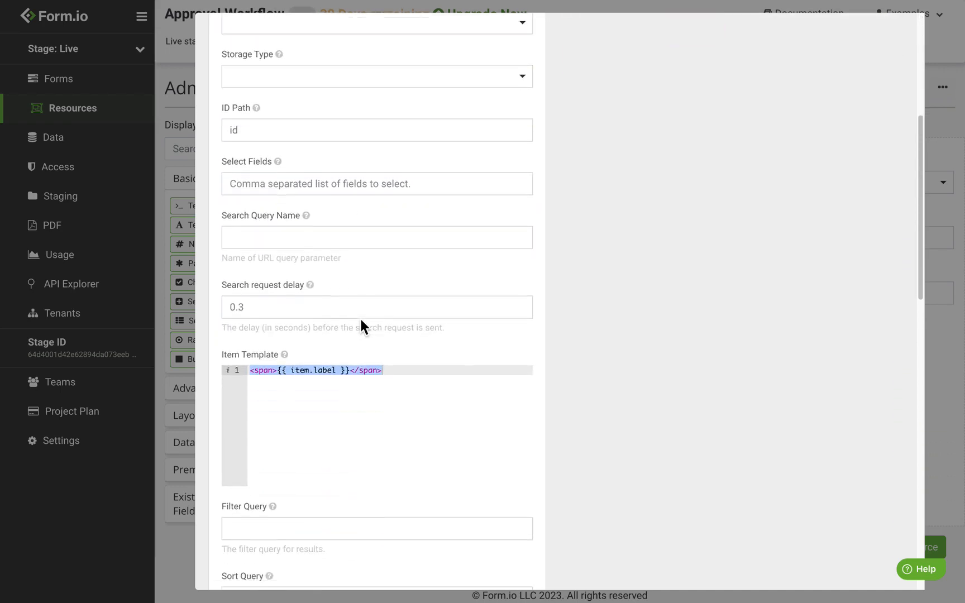
double_click(332, 340)
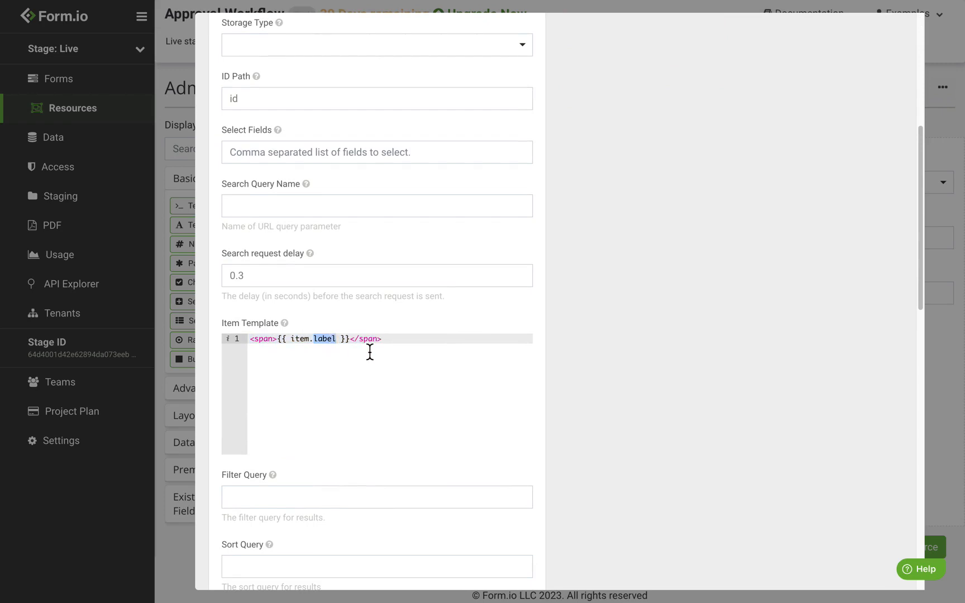
type("data.name")
scroll(453, 350, "up", 5)
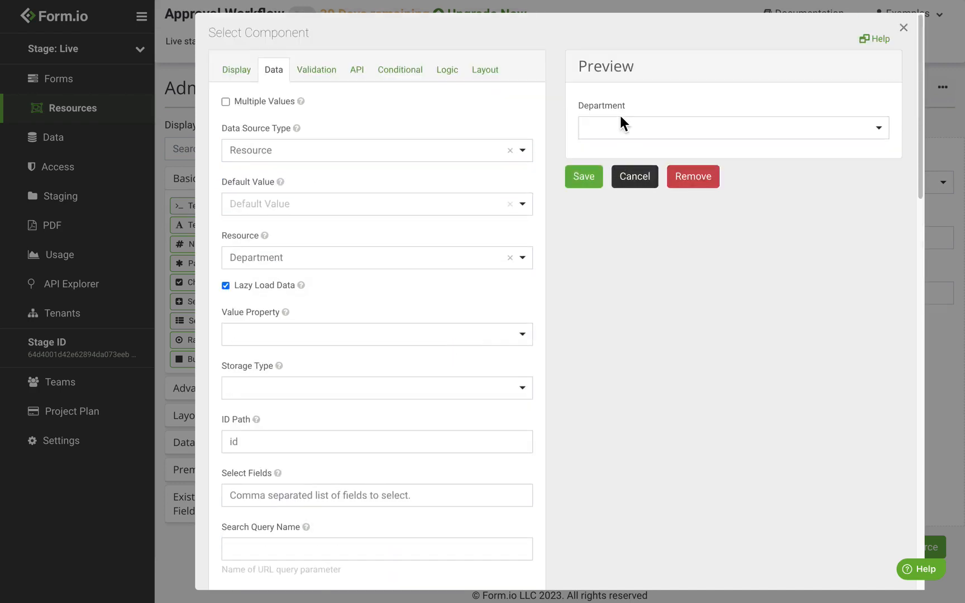
mouse_move(298, 130)
left_click(585, 178)
mouse_move(329, 200)
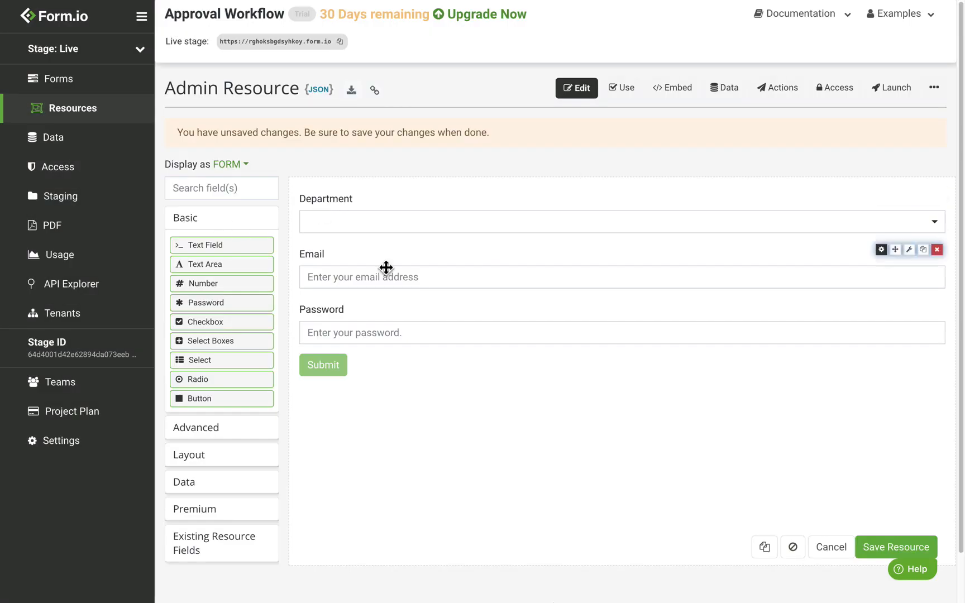
Add a 'Role' select with options Supervisor and Manager below Department
left_click_drag(224, 371, 412, 257)
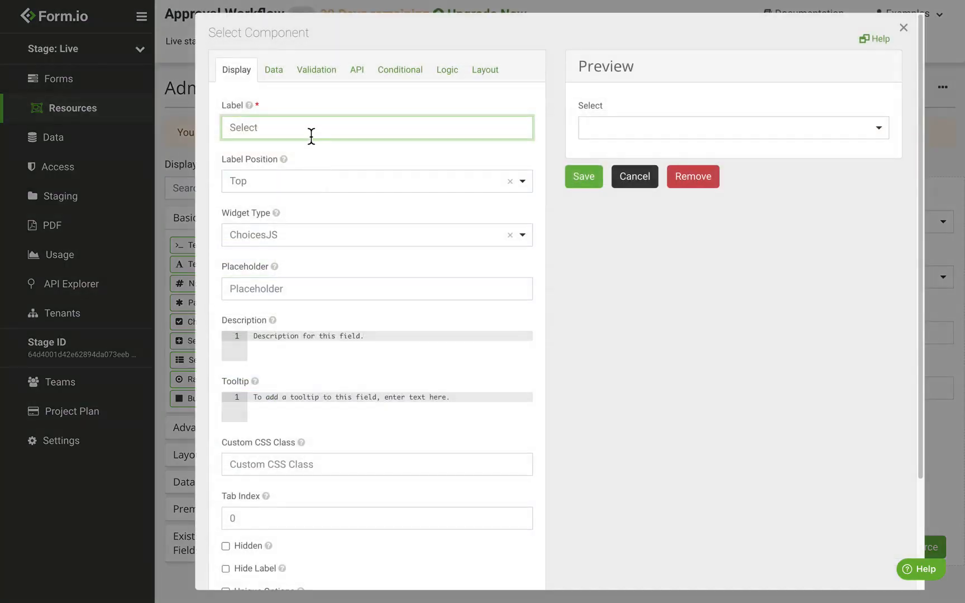
double_click(310, 134)
type("Role")
left_click(273, 72)
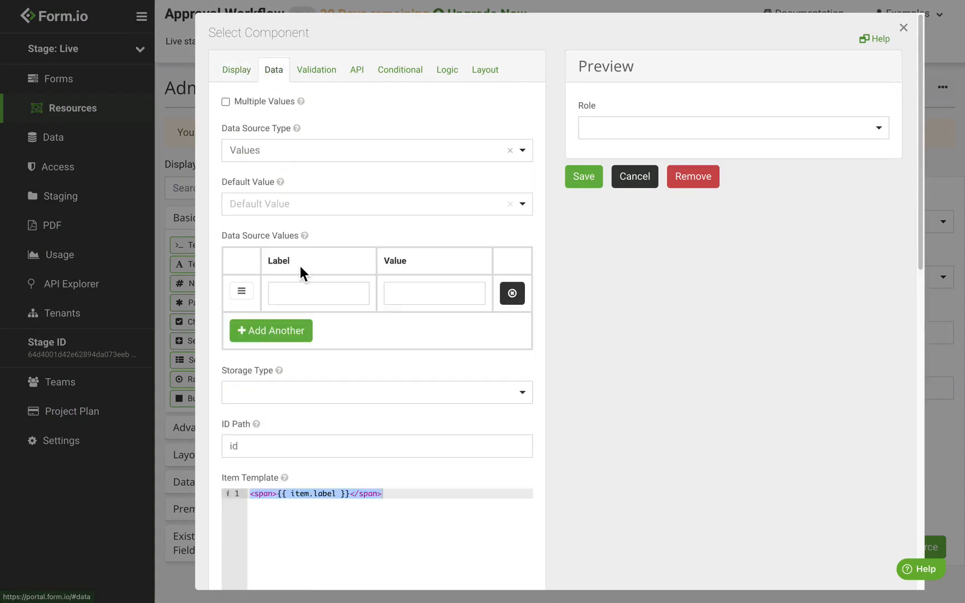
left_click(321, 298)
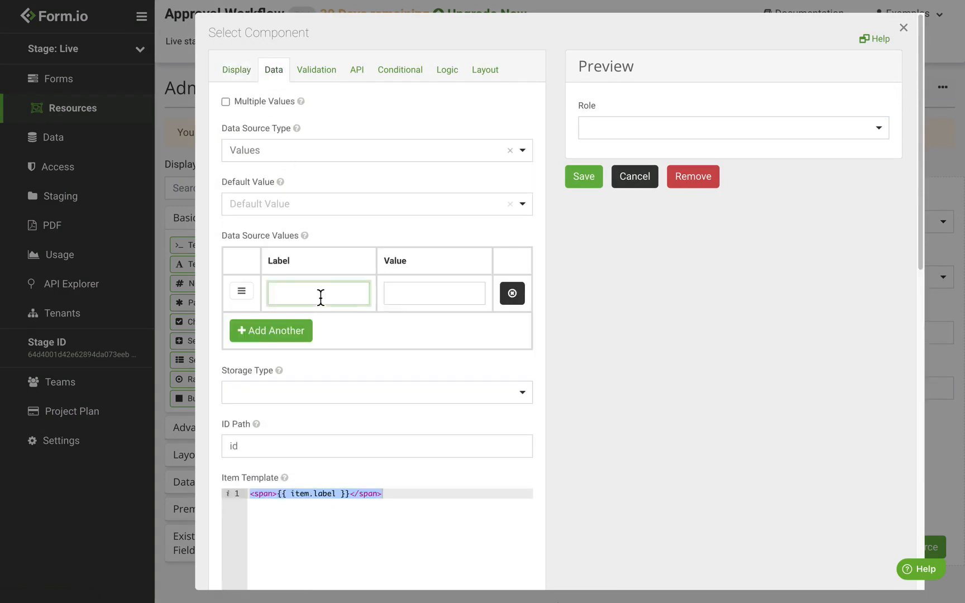
type("Supervisor")
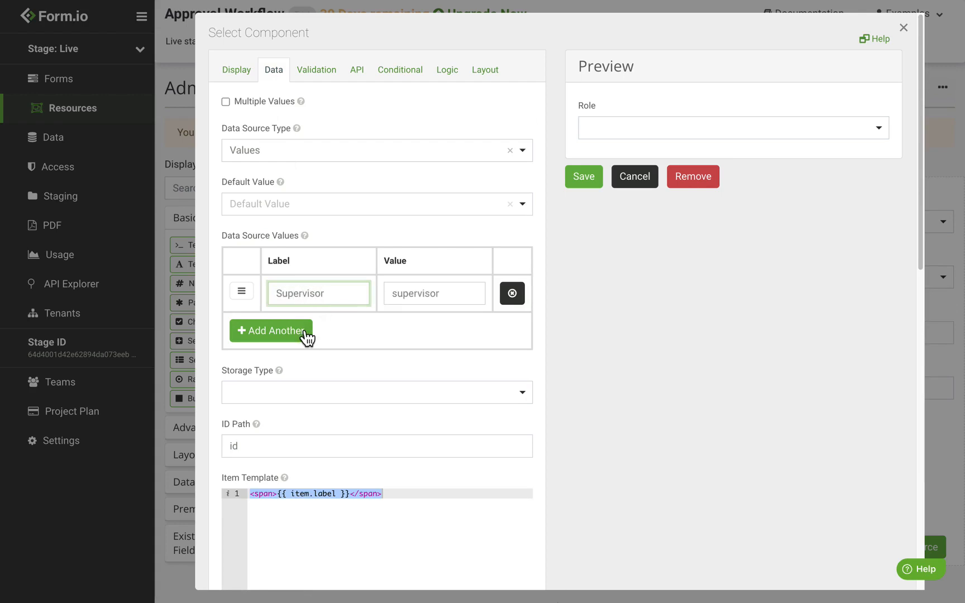
left_click(307, 335)
type("Manag")
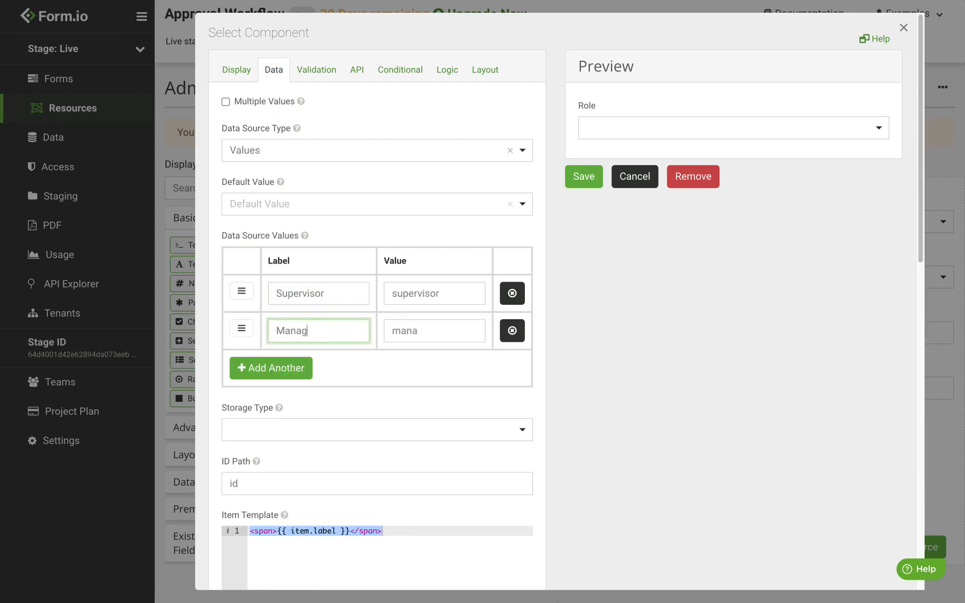
type("er")
left_click(593, 183)
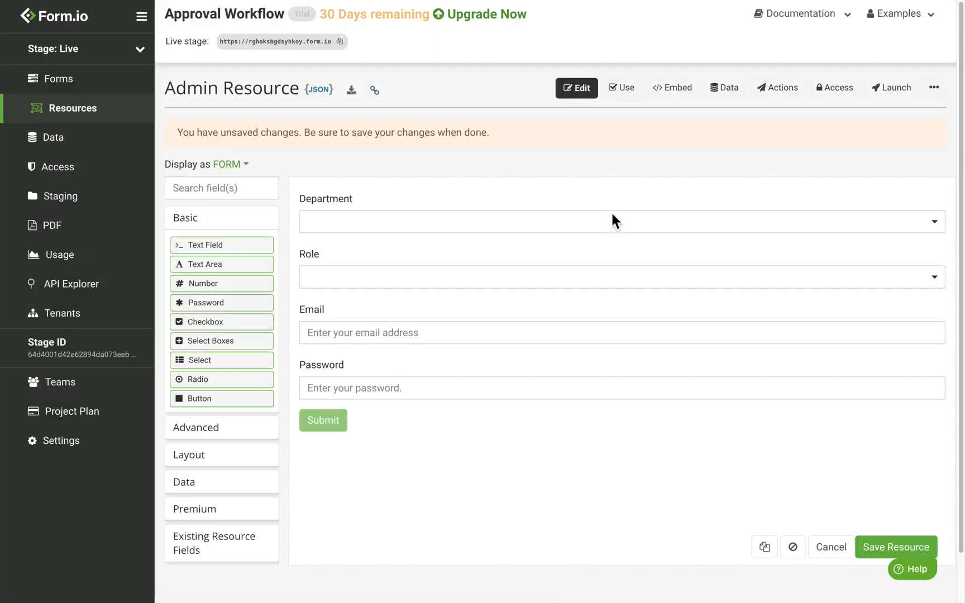
Save the Admin resource form
left_click(926, 555)
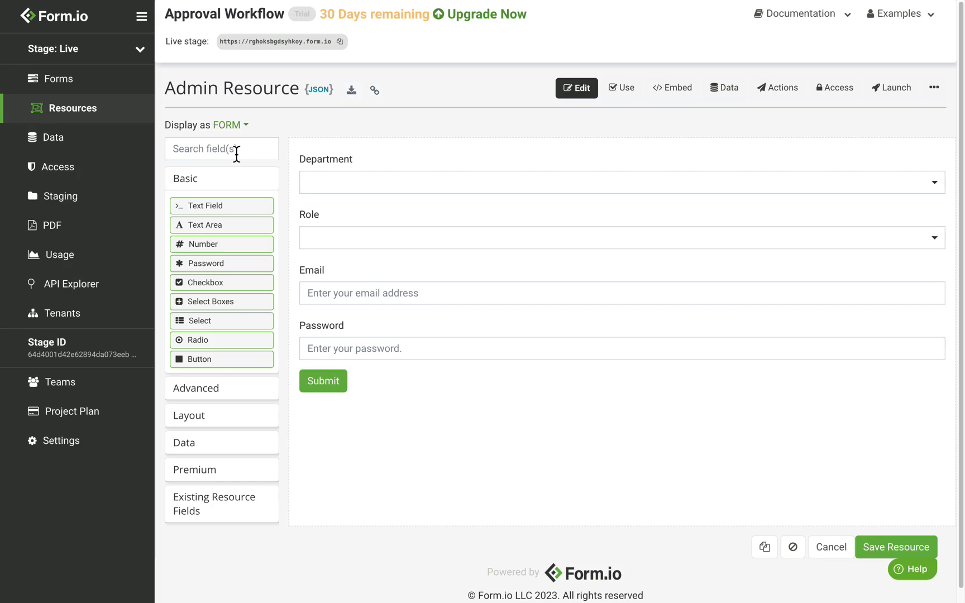
Create an Employee role on the project's Access page
left_click(76, 169)
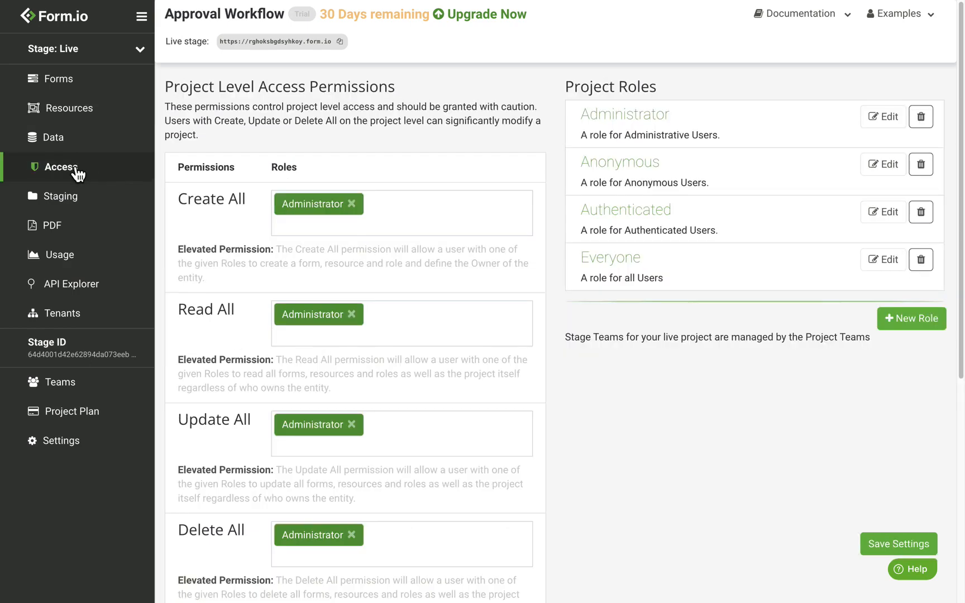
left_click(913, 320)
left_click(304, 141)
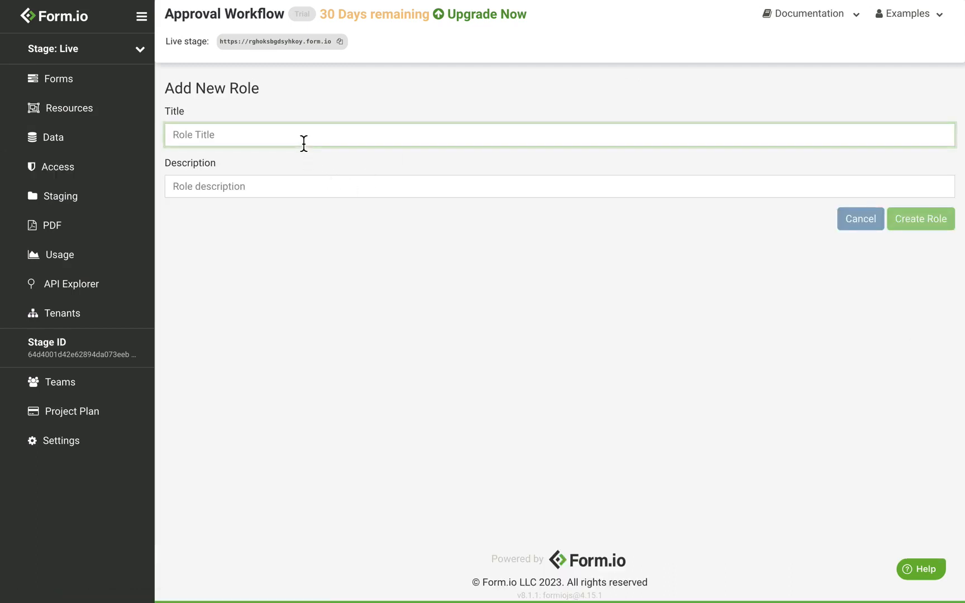
type("Employee")
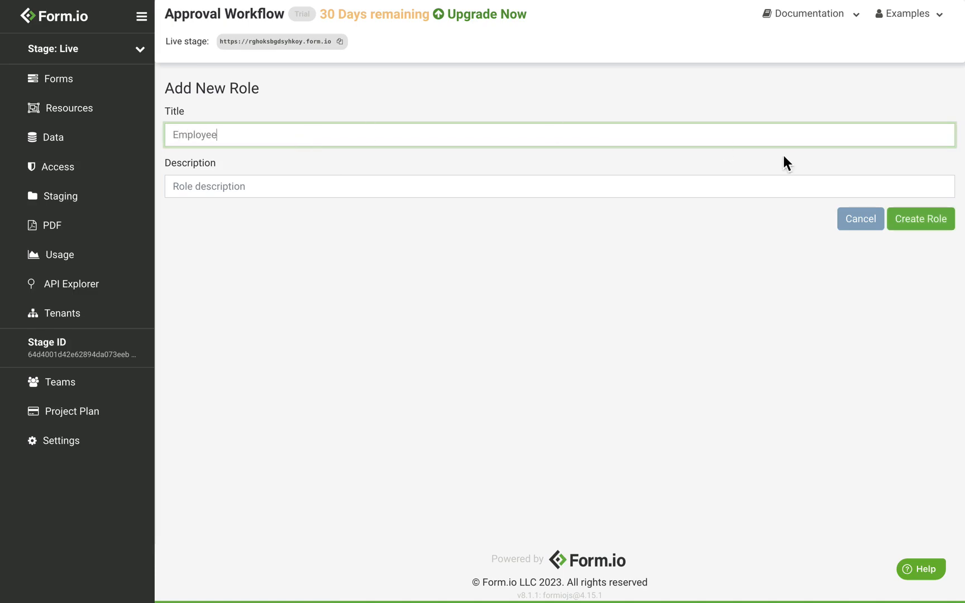
left_click(925, 222)
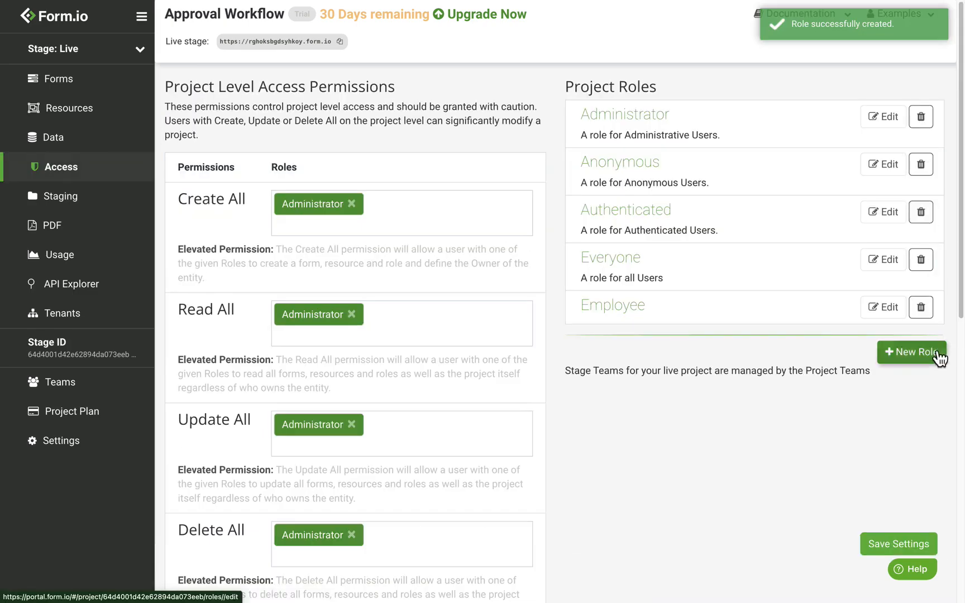
Add Supervisor and Manager roles, then return to the Resources list
left_click(916, 352)
left_click(336, 136)
type("Supervisor")
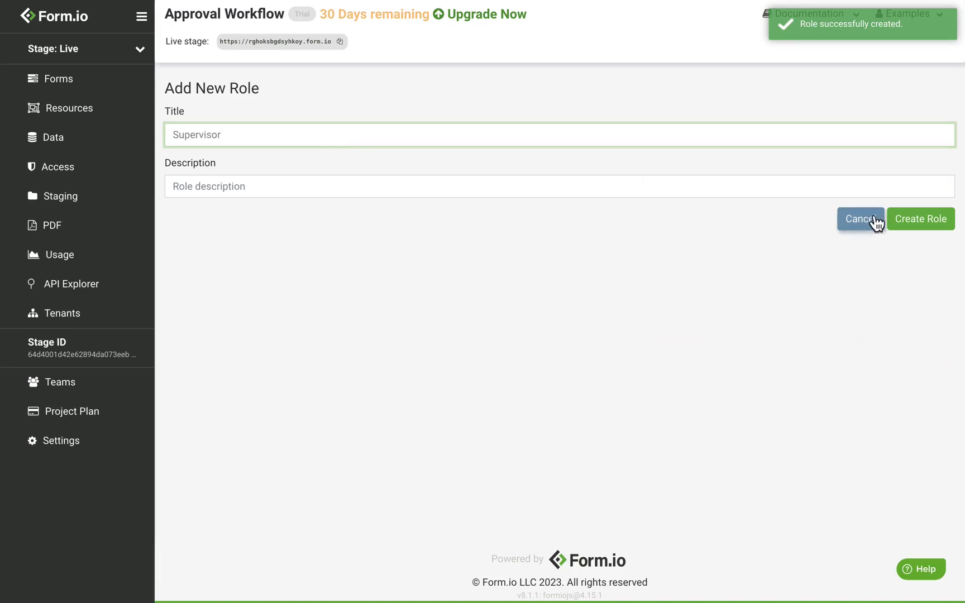
left_click(939, 223)
left_click(921, 380)
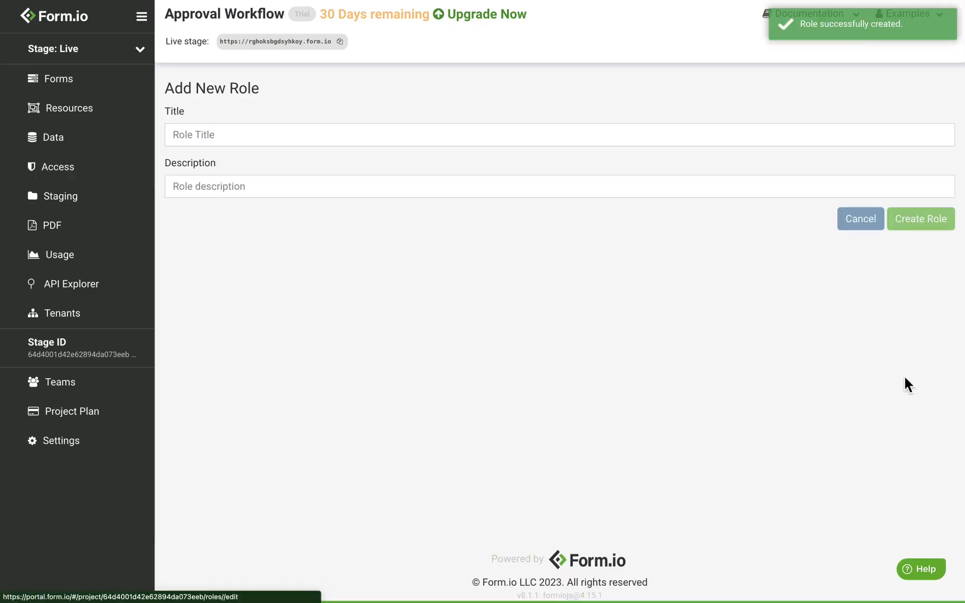
left_click(304, 140)
type("Manager")
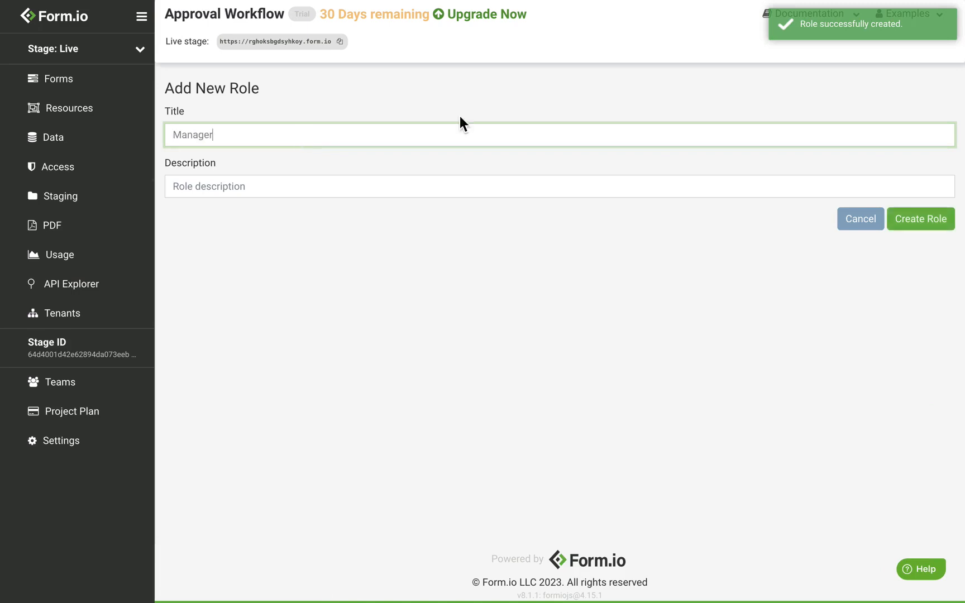
left_click(913, 224)
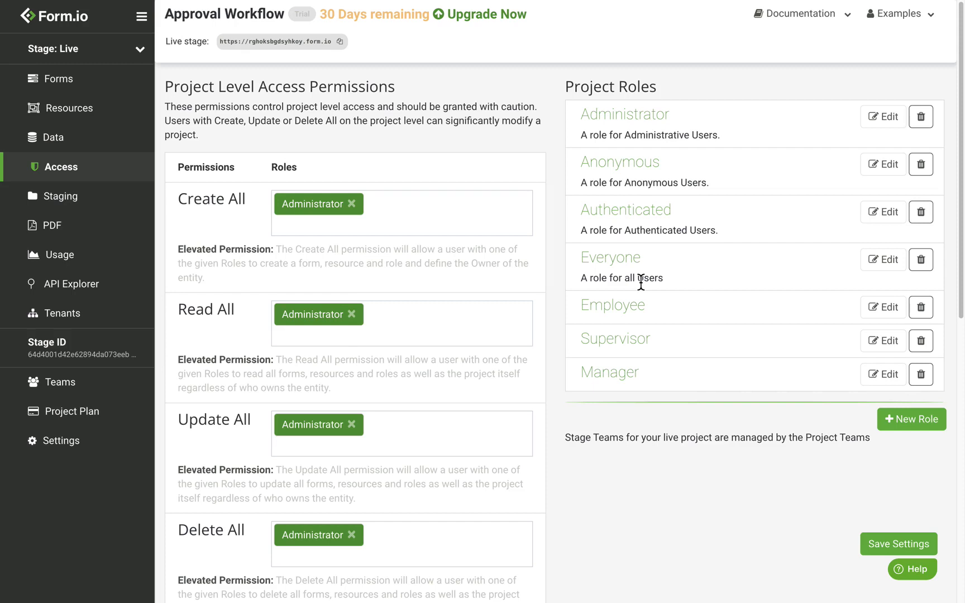
left_click(81, 119)
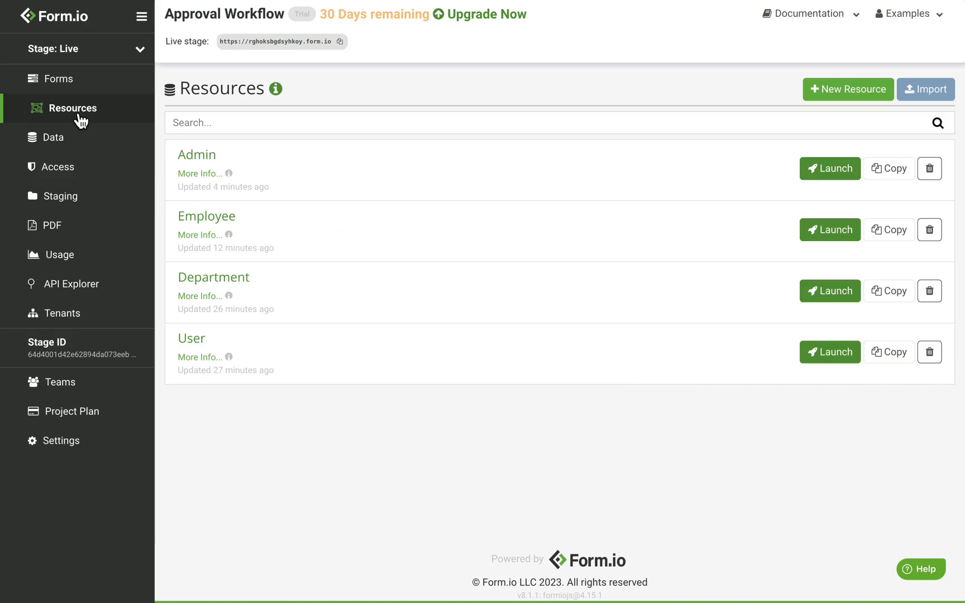
Give Employee, Supervisor and Manager Read All Submissions on the Department resource, and save
left_click(242, 288)
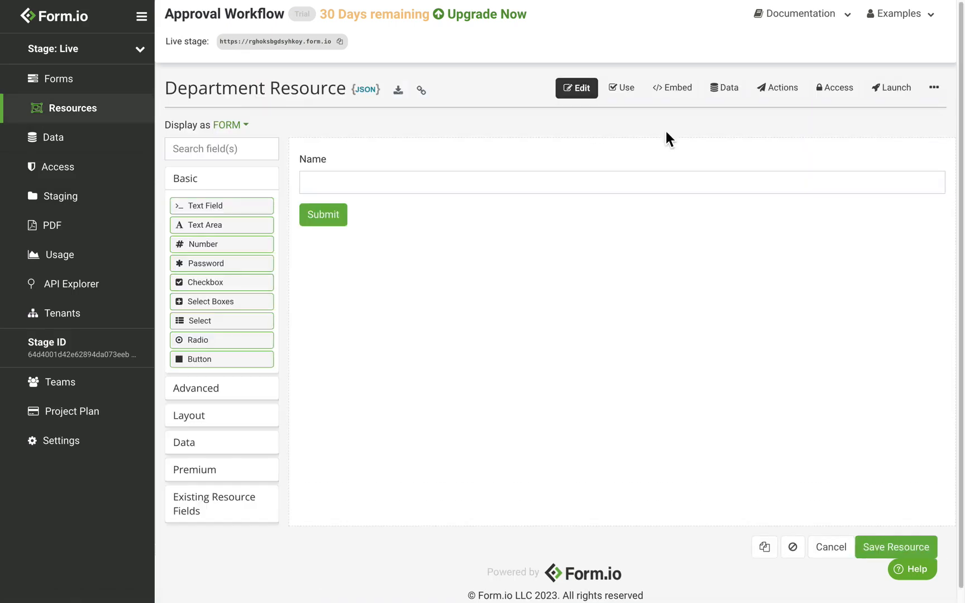
left_click(845, 95)
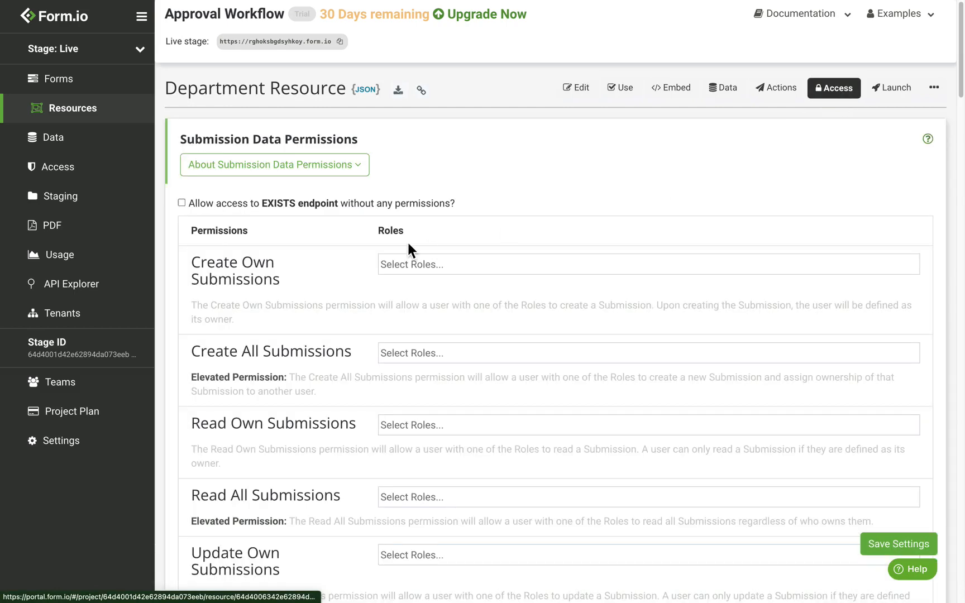
scroll(407, 249, "down", 1)
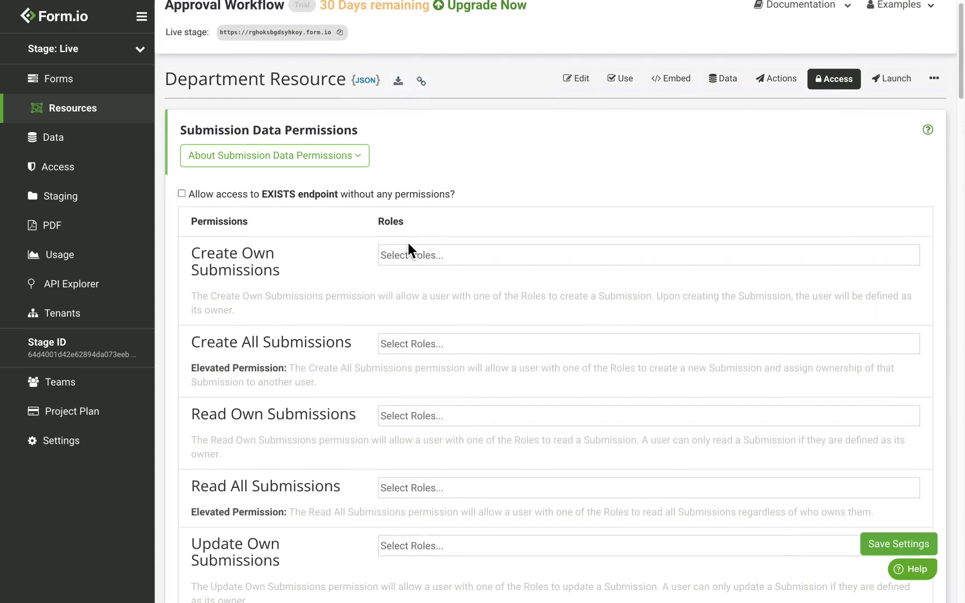
scroll(408, 243, "down", 2)
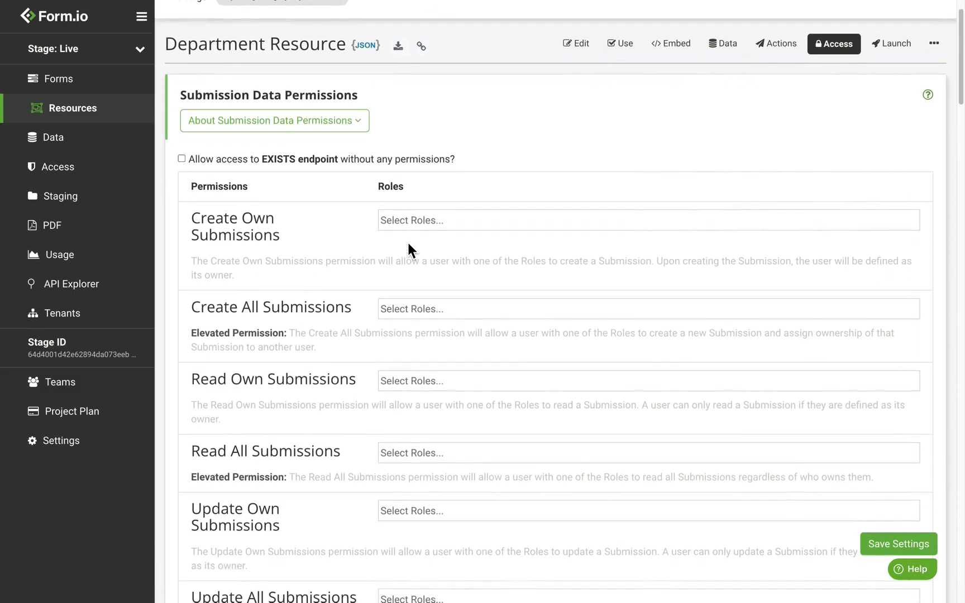
left_click(396, 454)
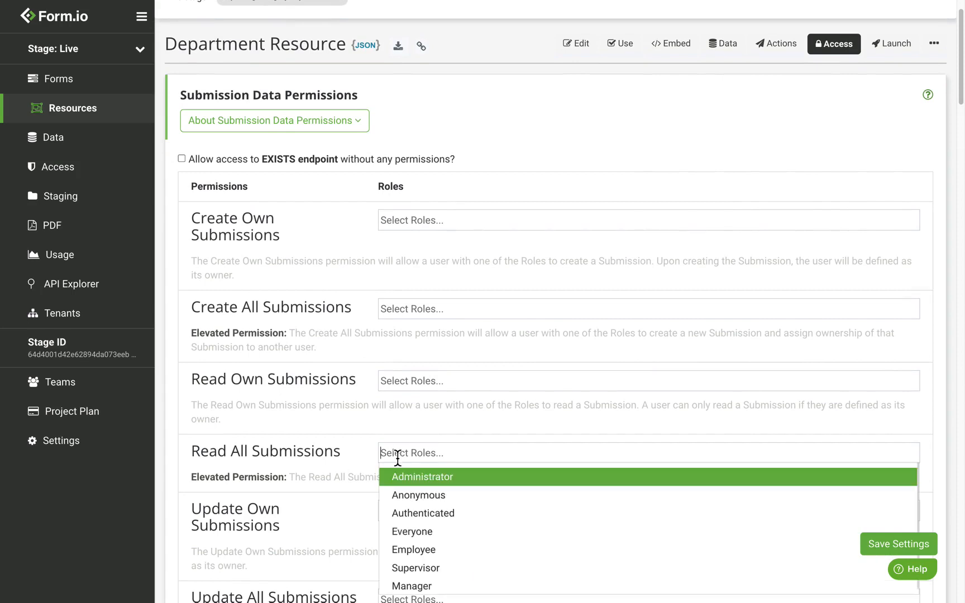
left_click(440, 553)
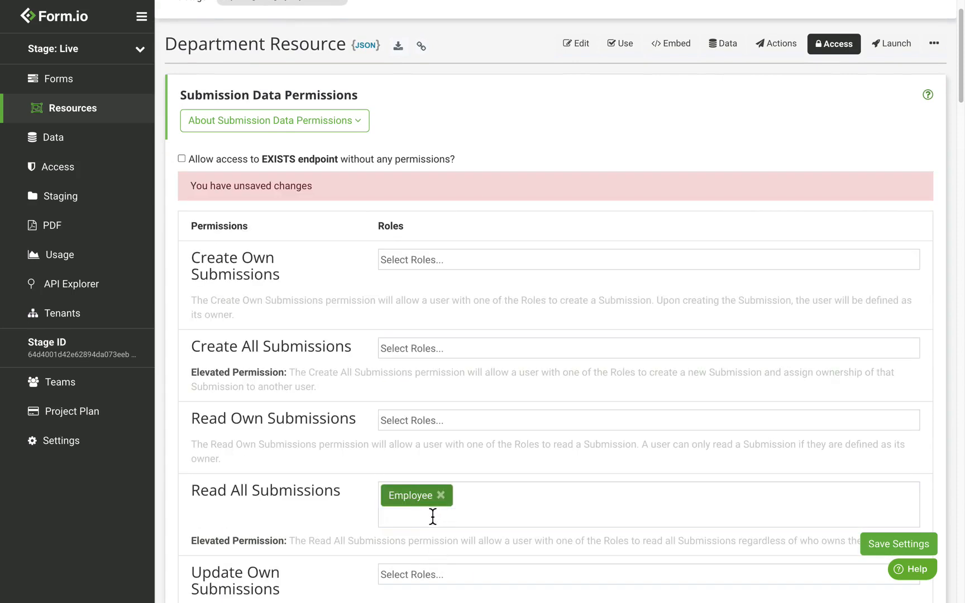
left_click(436, 517)
left_click(447, 461)
left_click(416, 522)
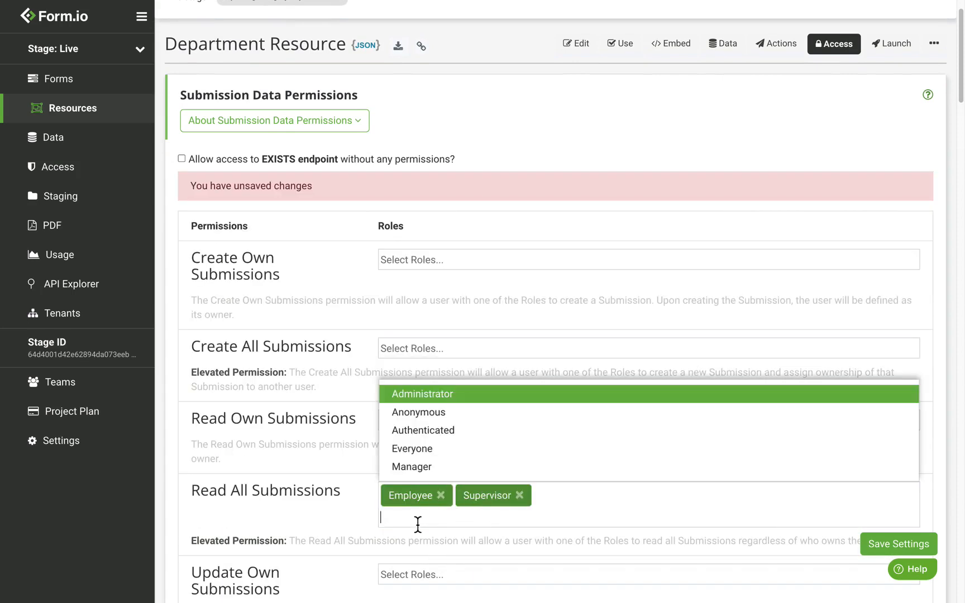
left_click(441, 469)
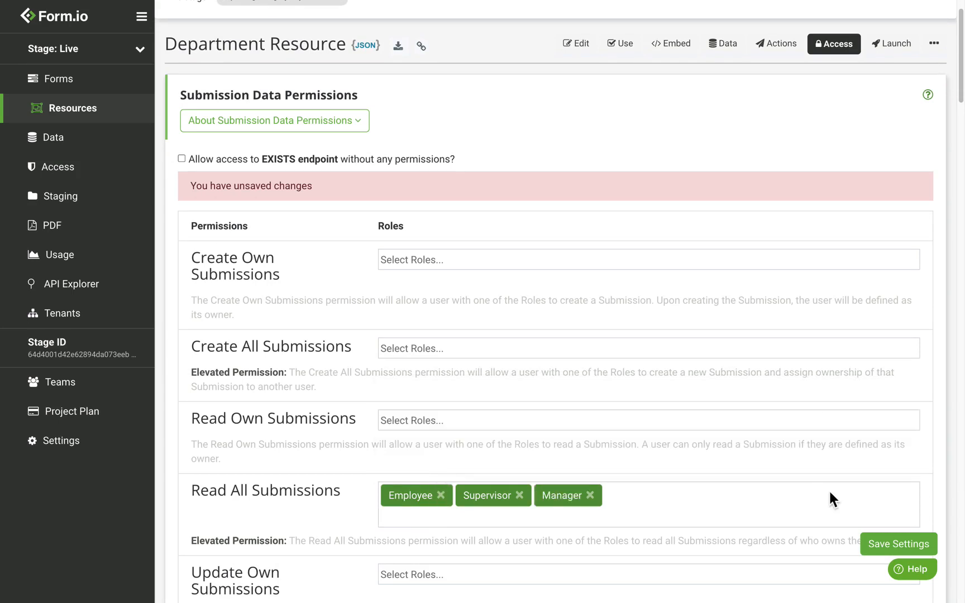
left_click(935, 550)
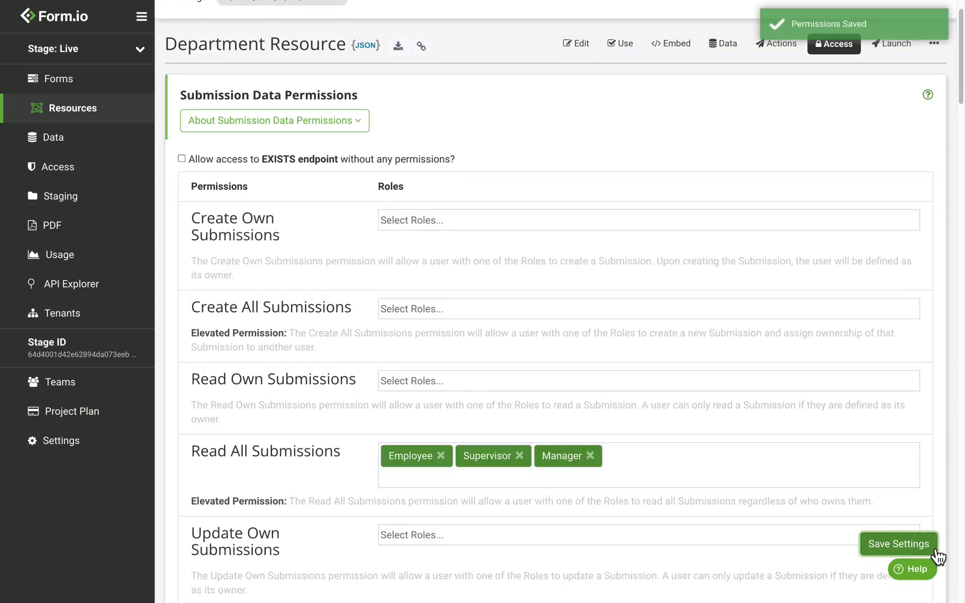
Open the Employee resource's access permissions
left_click(88, 119)
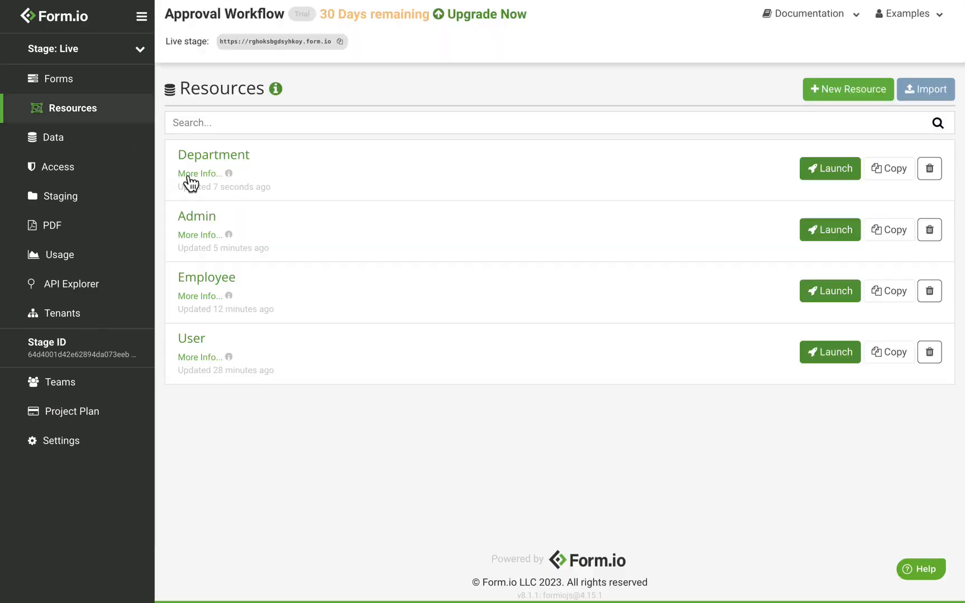
left_click(230, 289)
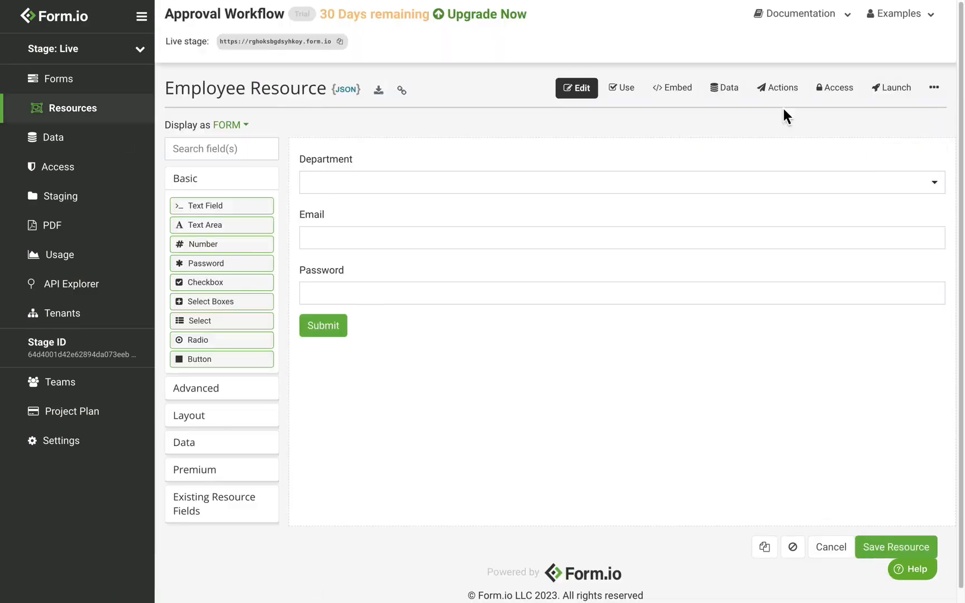
left_click(847, 100)
Add Employee, Supervisor and Manager to the Employee resource's Read All Submissions, save, and return to Resources
scroll(387, 192, "down", 1)
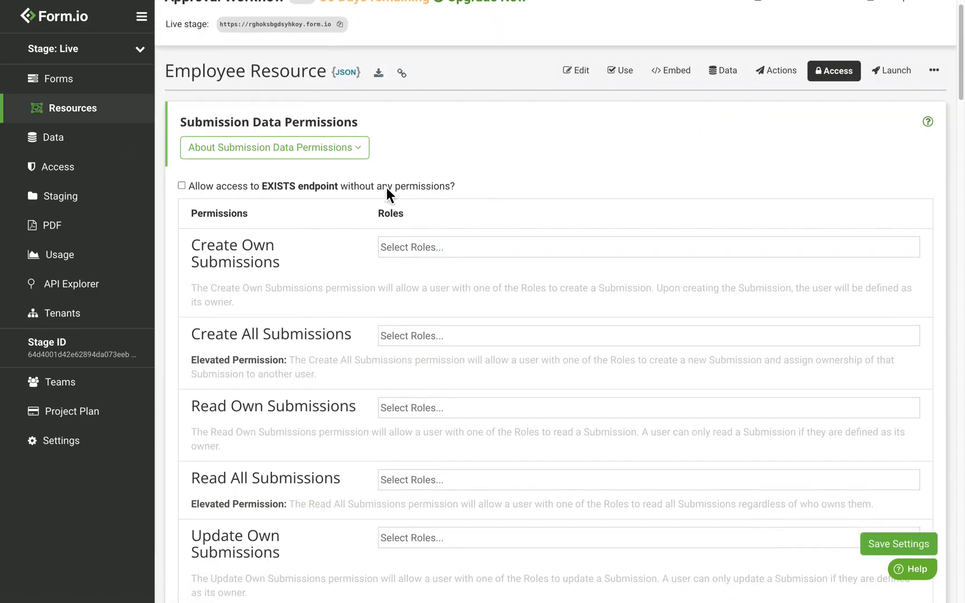
left_click(409, 481)
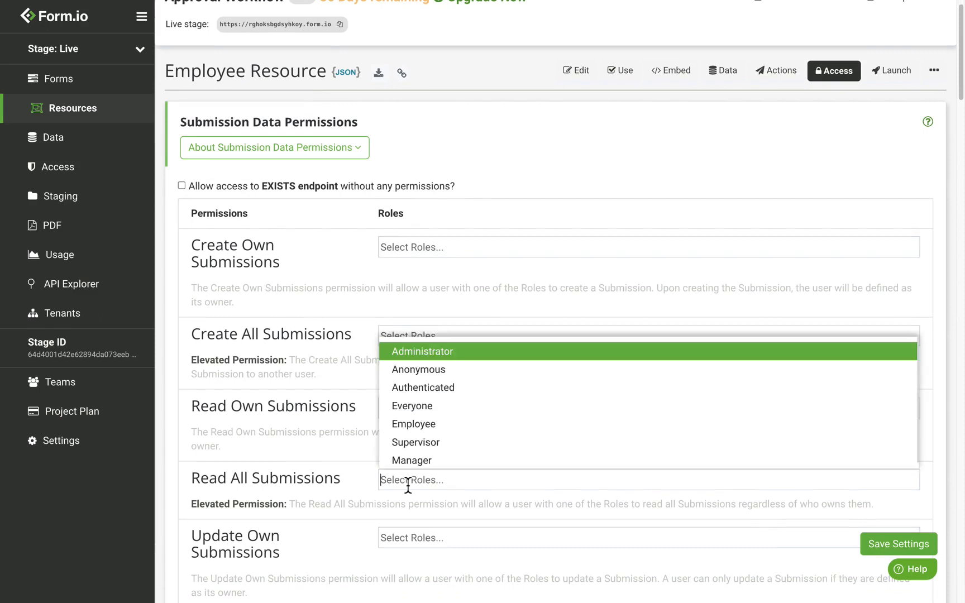
left_click(471, 434)
left_click(431, 539)
left_click(445, 480)
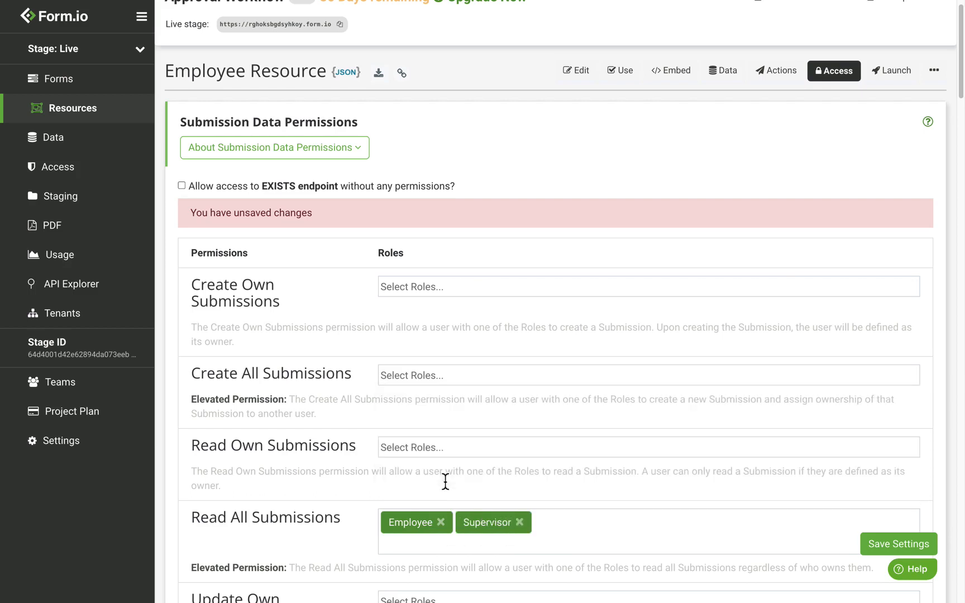
left_click(414, 543)
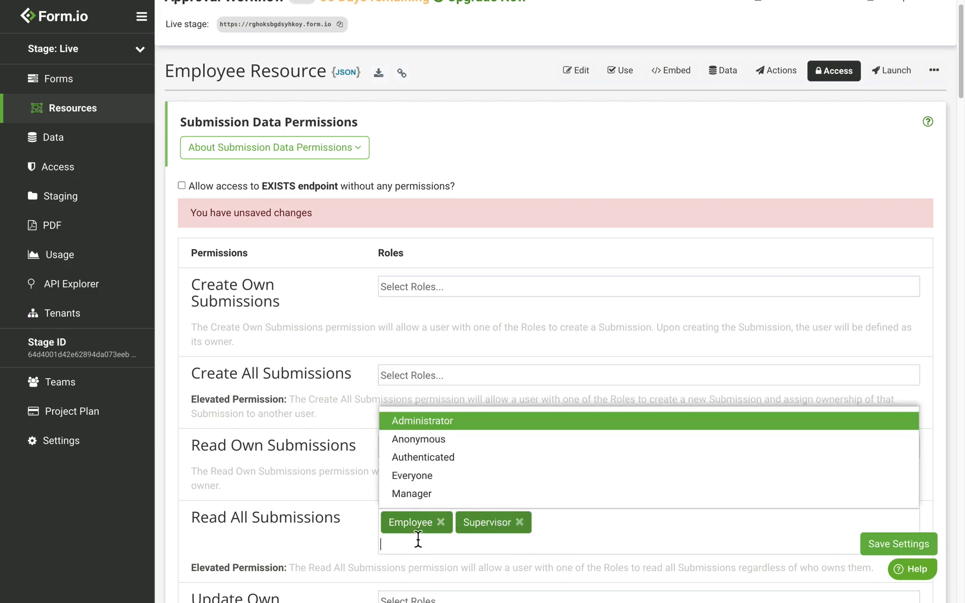
left_click(449, 495)
left_click(899, 544)
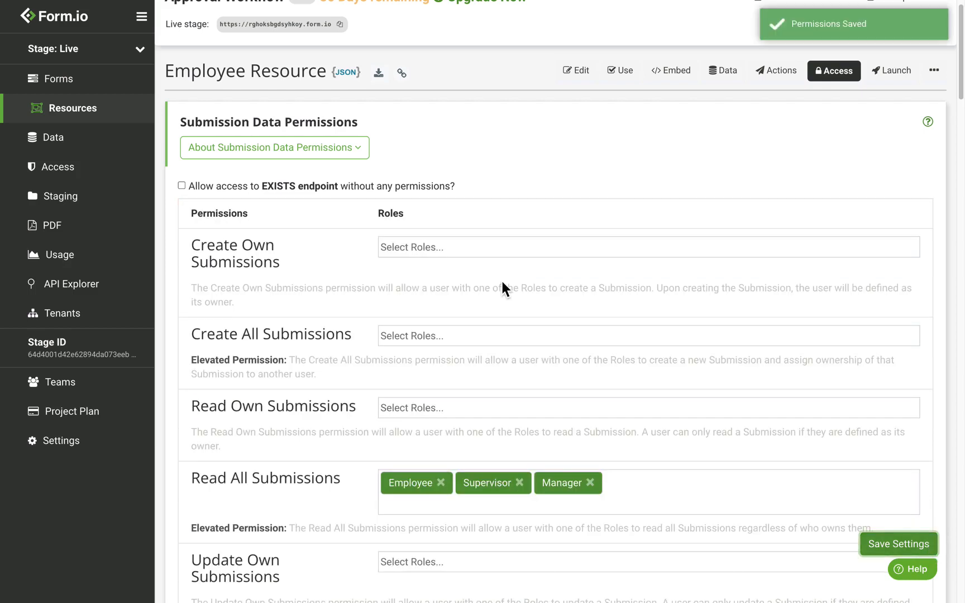
left_click(88, 120)
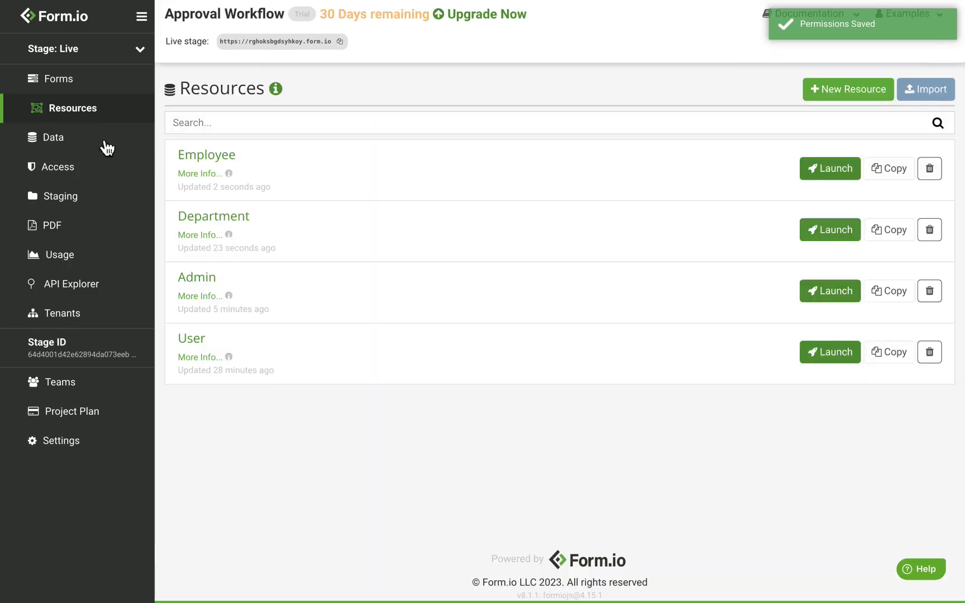
Add Employee, Supervisor and Manager to the Admin resource's Read All Submissions, save, and return to Resources
left_click(208, 280)
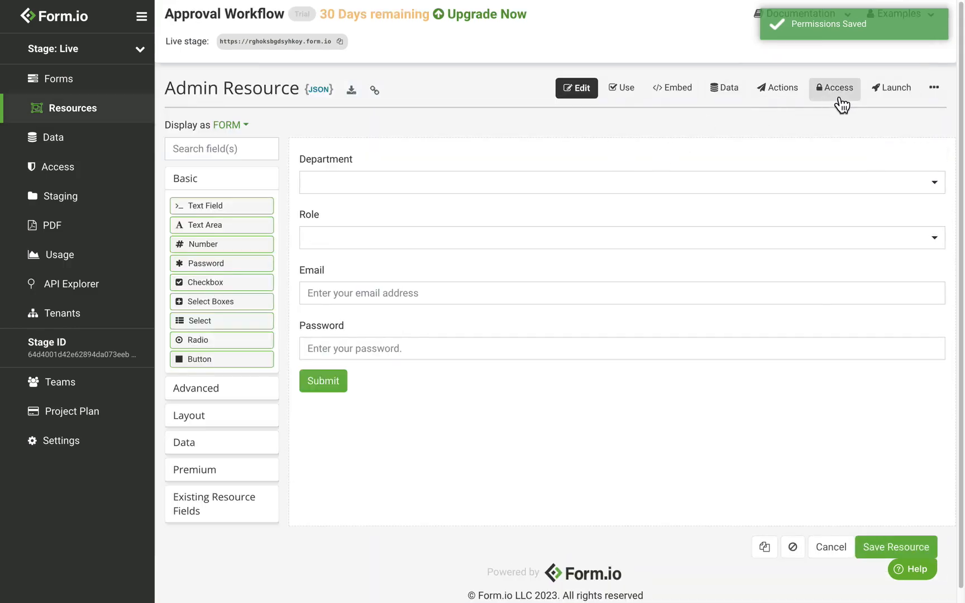
left_click(839, 98)
scroll(387, 252, "down", 2)
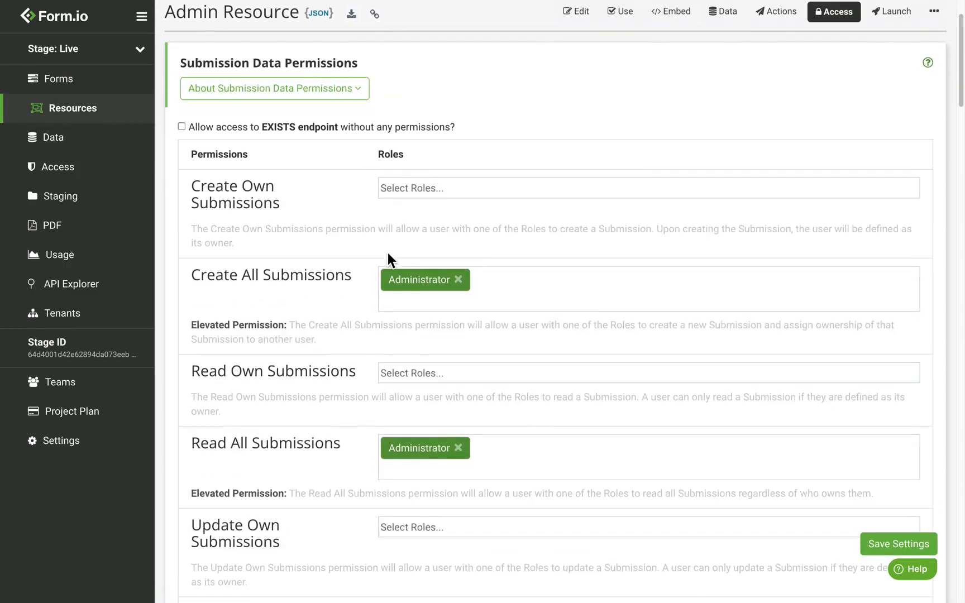
left_click(443, 475)
scroll(440, 518, "down", 1)
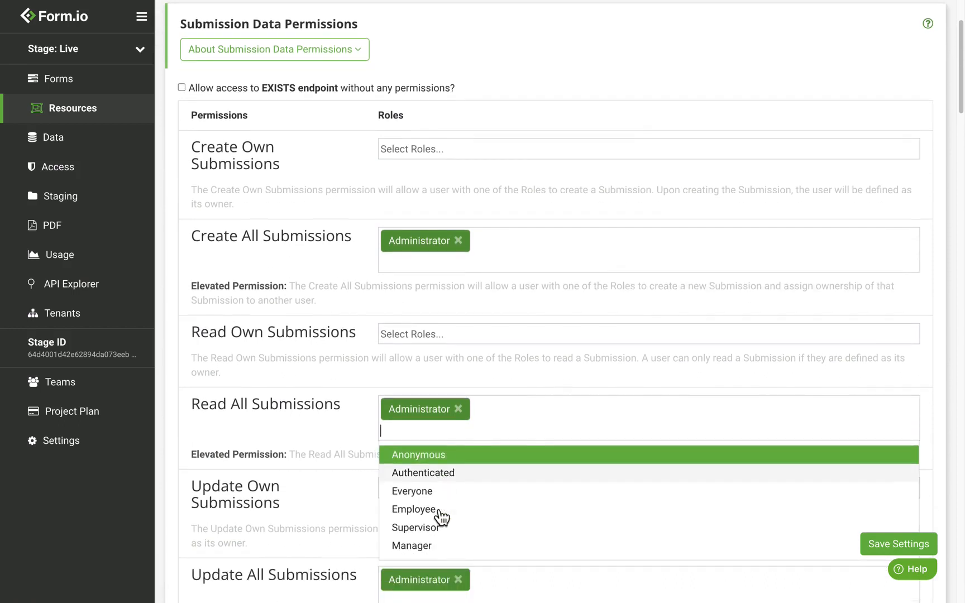
left_click(439, 519)
left_click(425, 469)
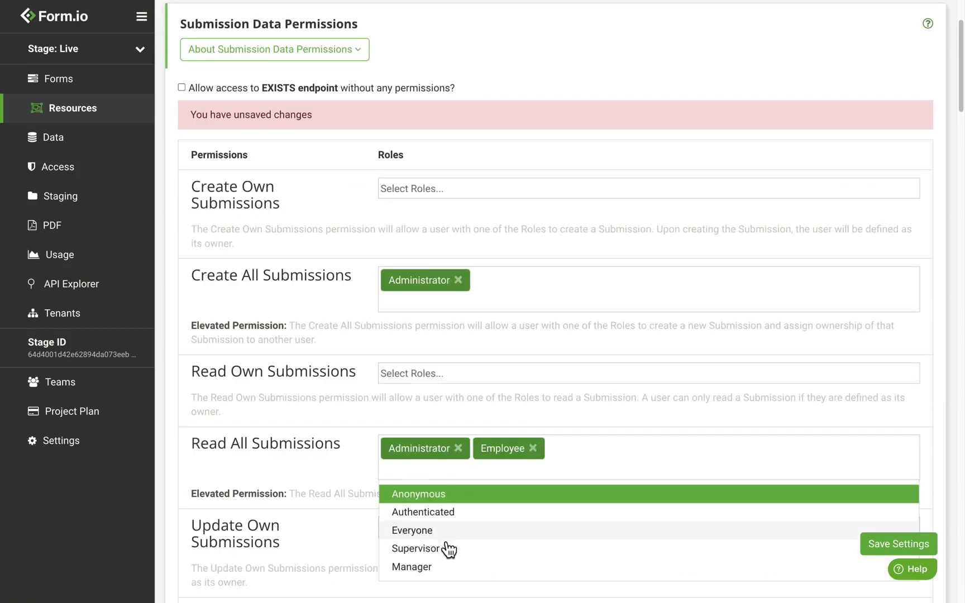
left_click(449, 550)
left_click(426, 476)
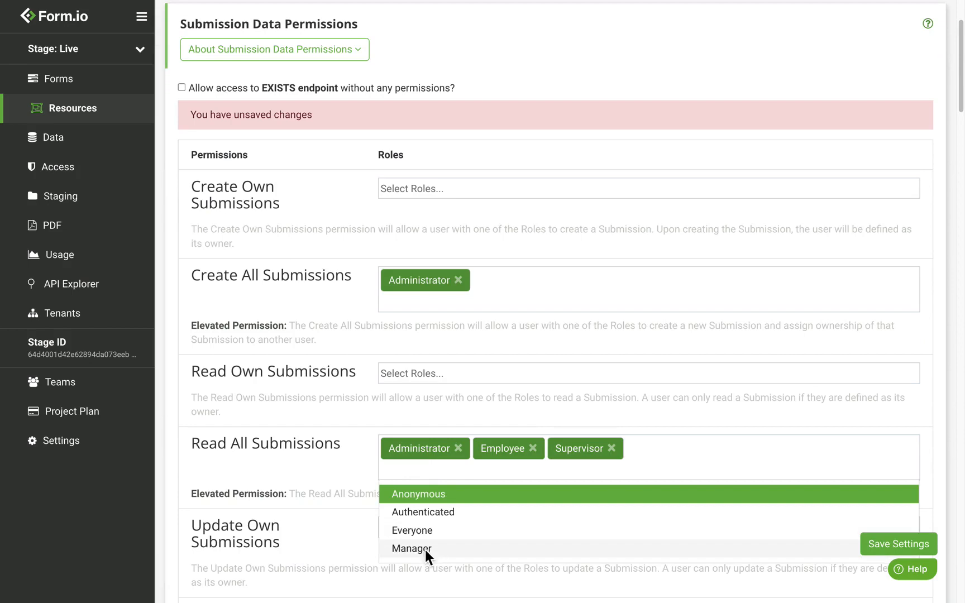
left_click(425, 550)
left_click(910, 552)
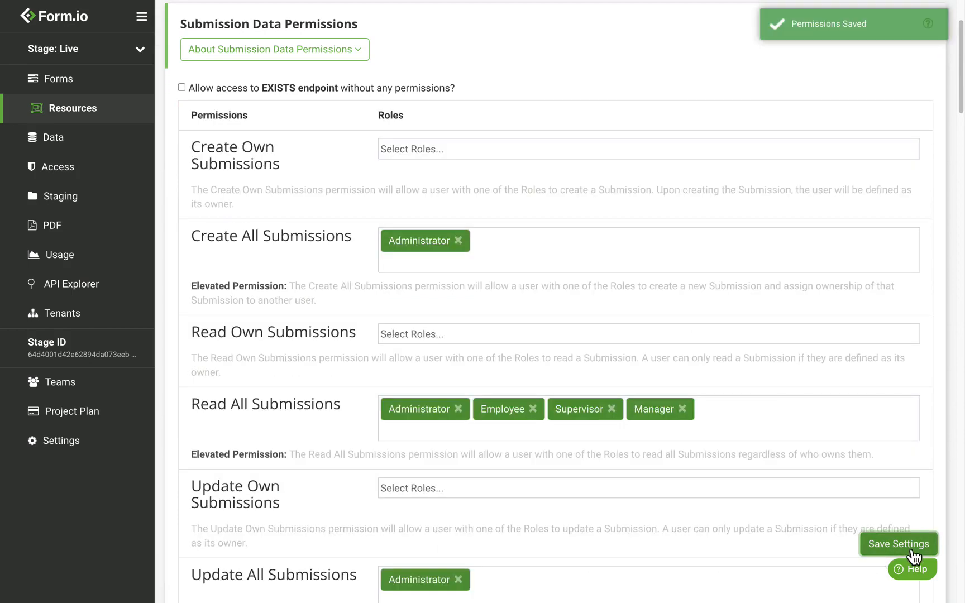
left_click(95, 111)
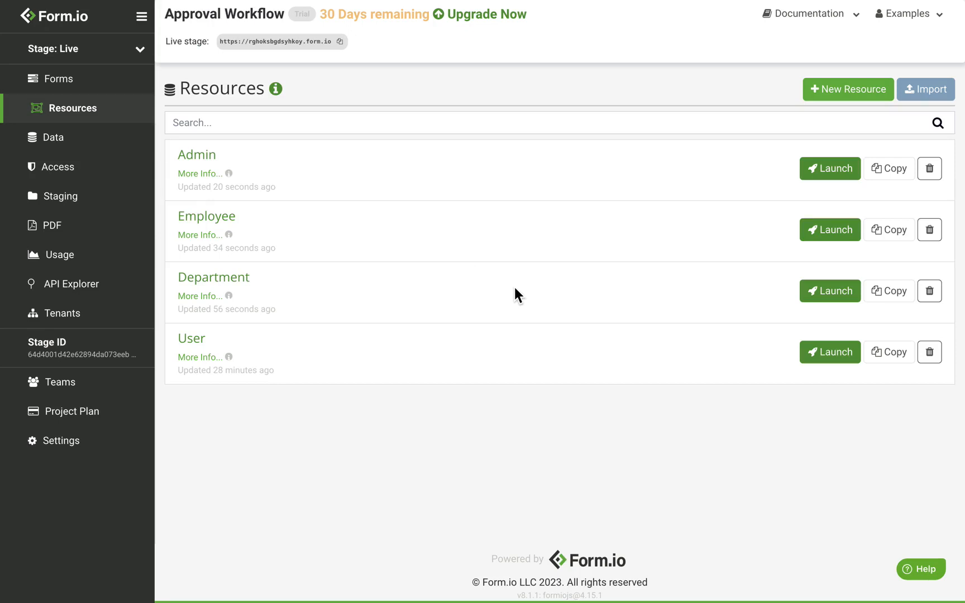
Add a Role Assignment action from the Employee resource's Actions tab
left_click(214, 221)
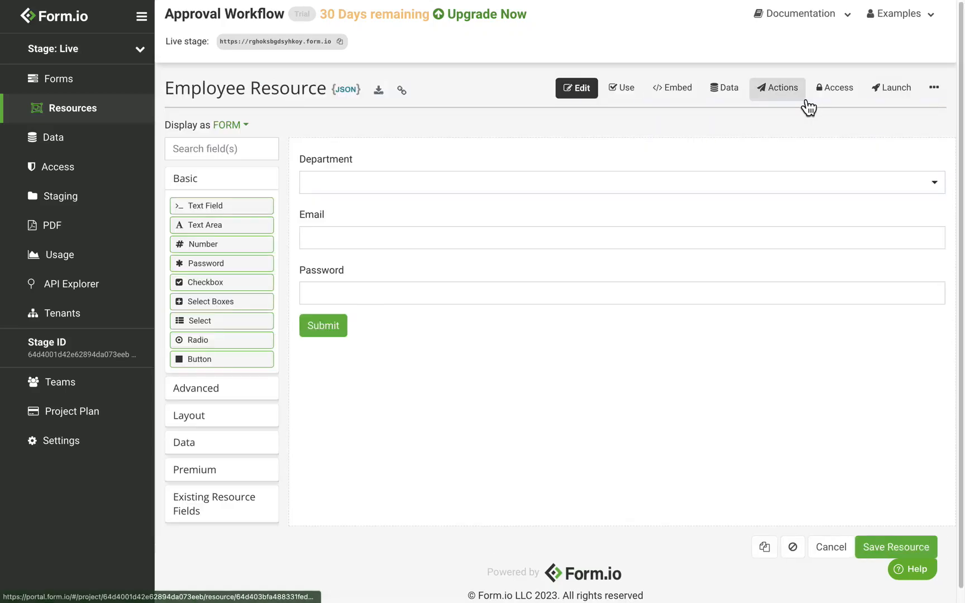
left_click(798, 106)
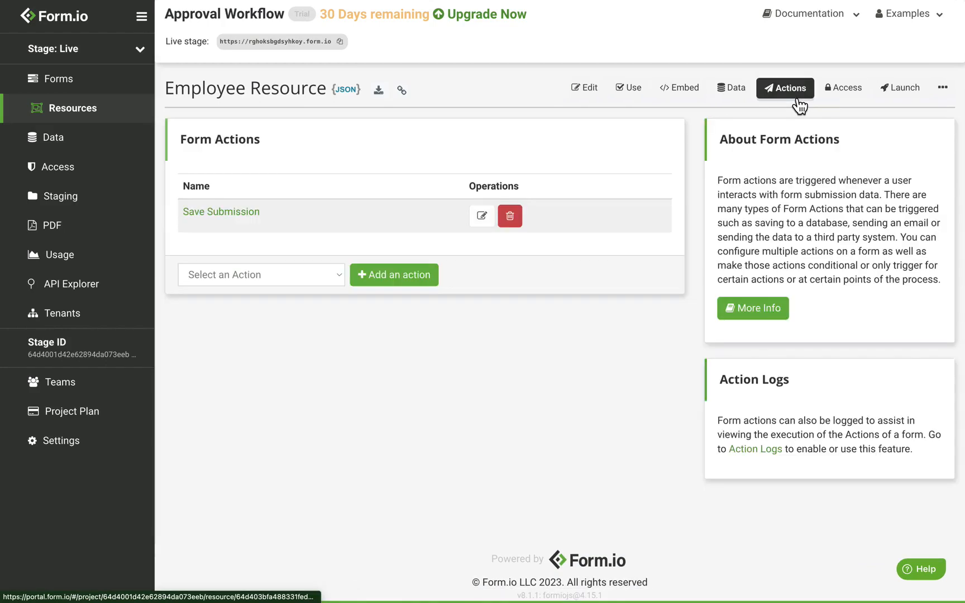
left_click(264, 280)
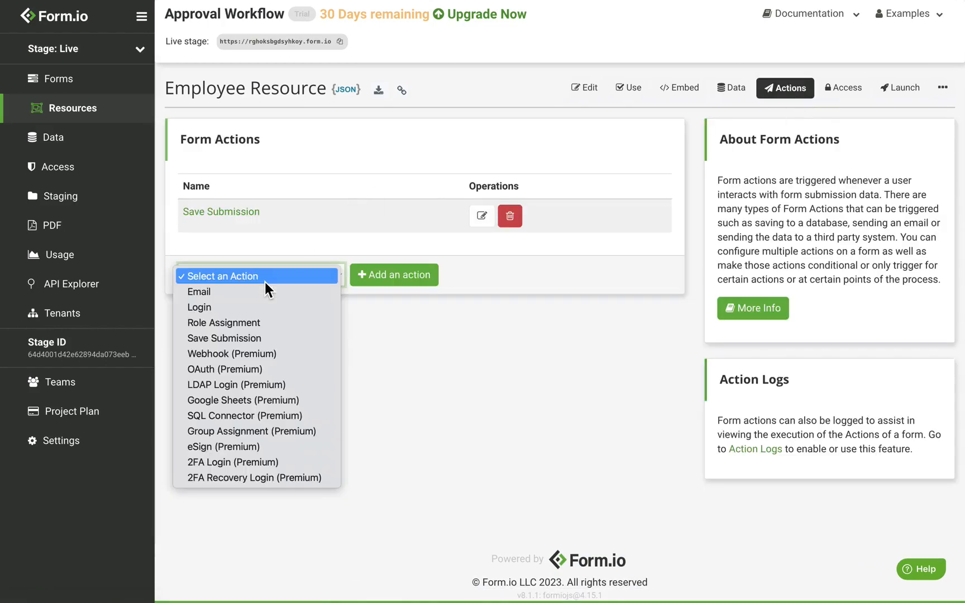
left_click(264, 323)
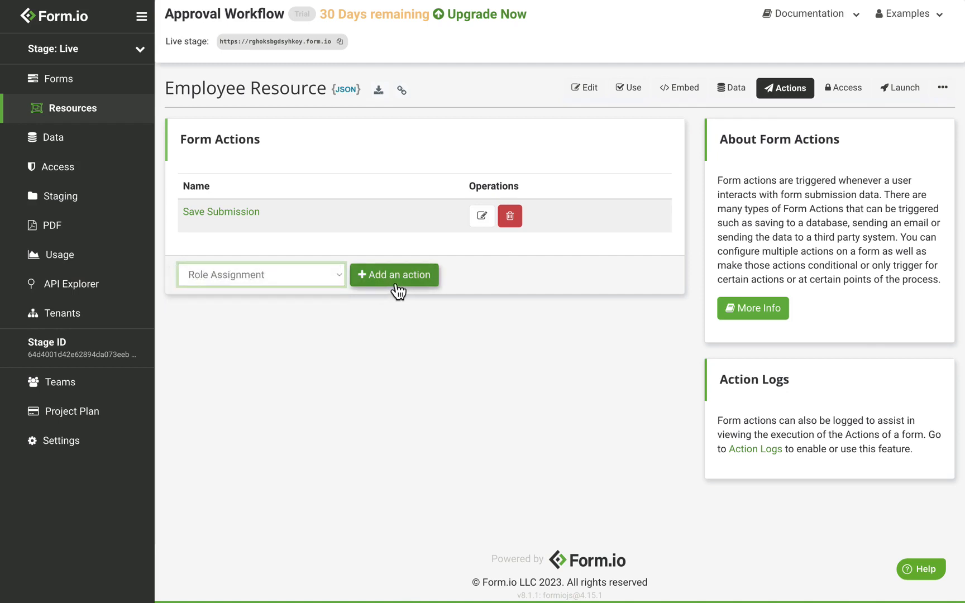
left_click(381, 288)
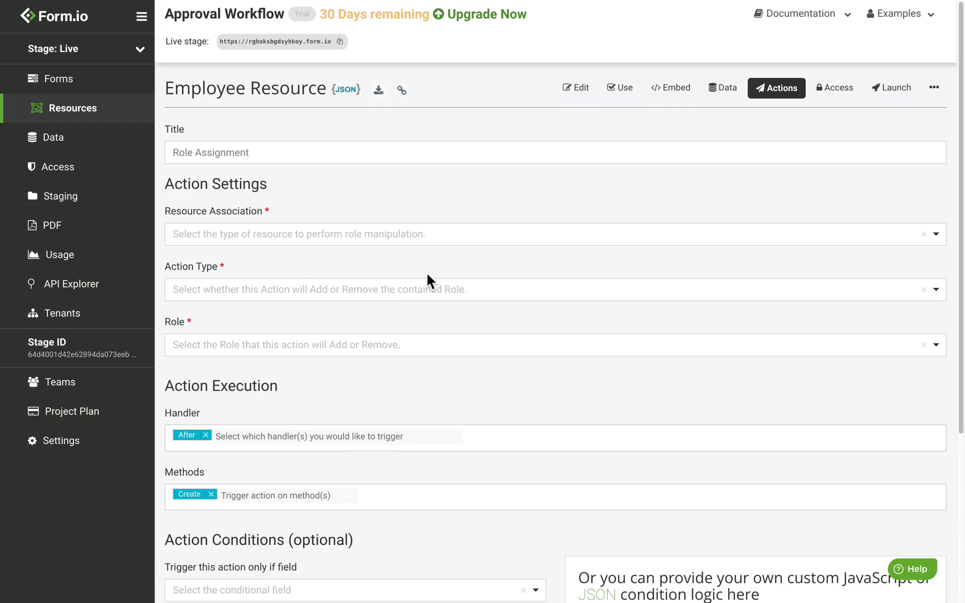
Configure the action as Existing Resource, Add Role, role Employee, and save it
left_click(255, 244)
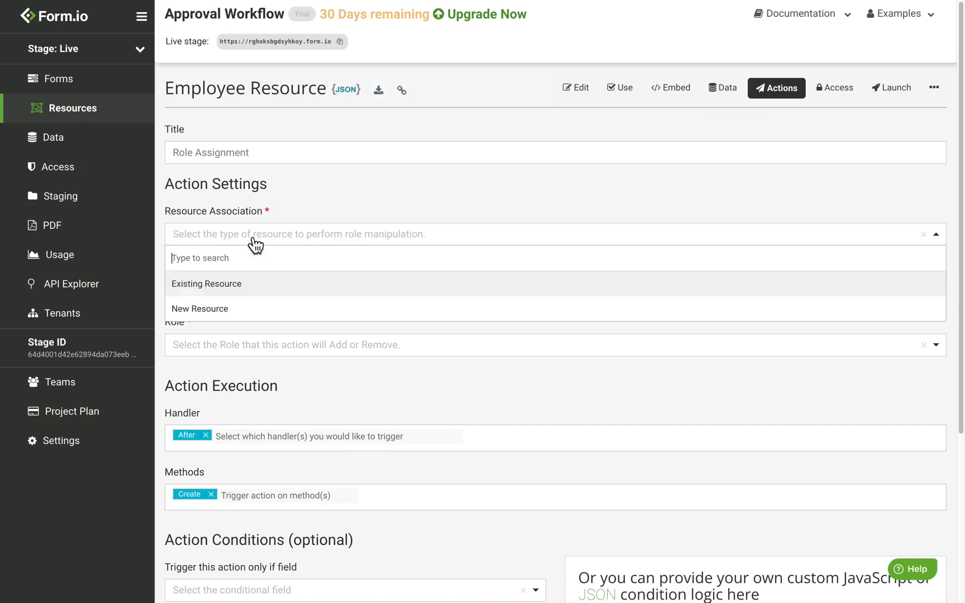
left_click(249, 288)
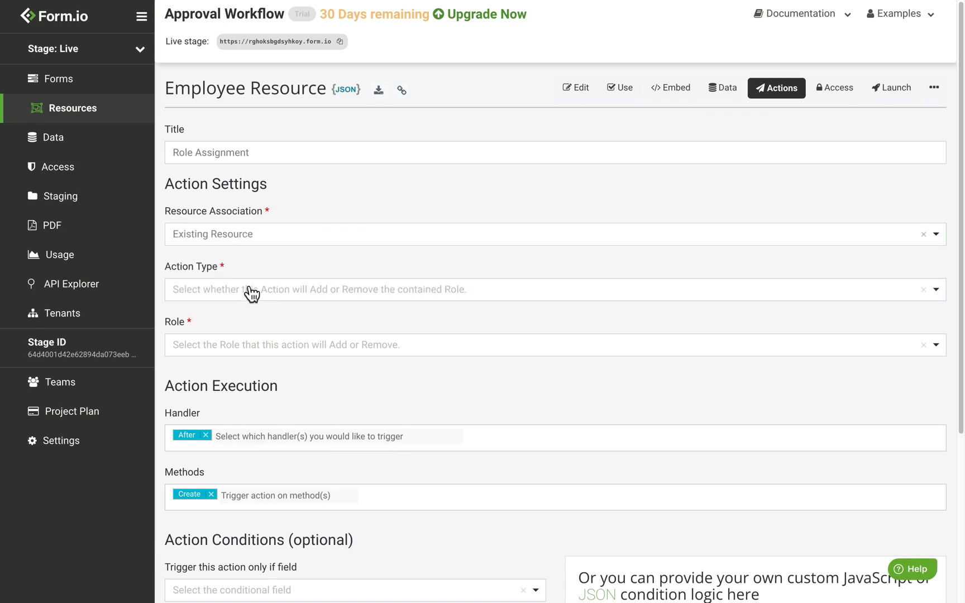
left_click(254, 296)
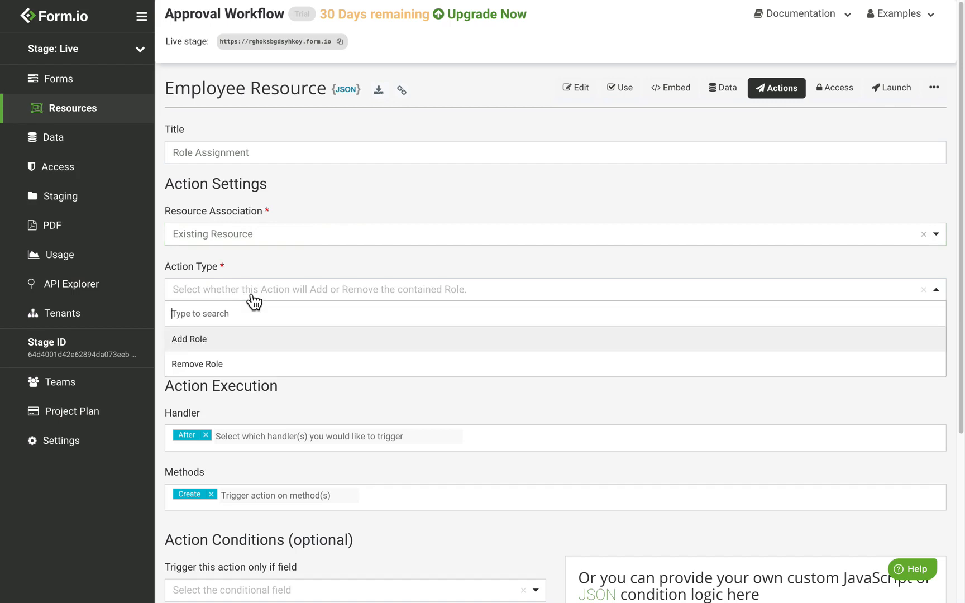
left_click(219, 341)
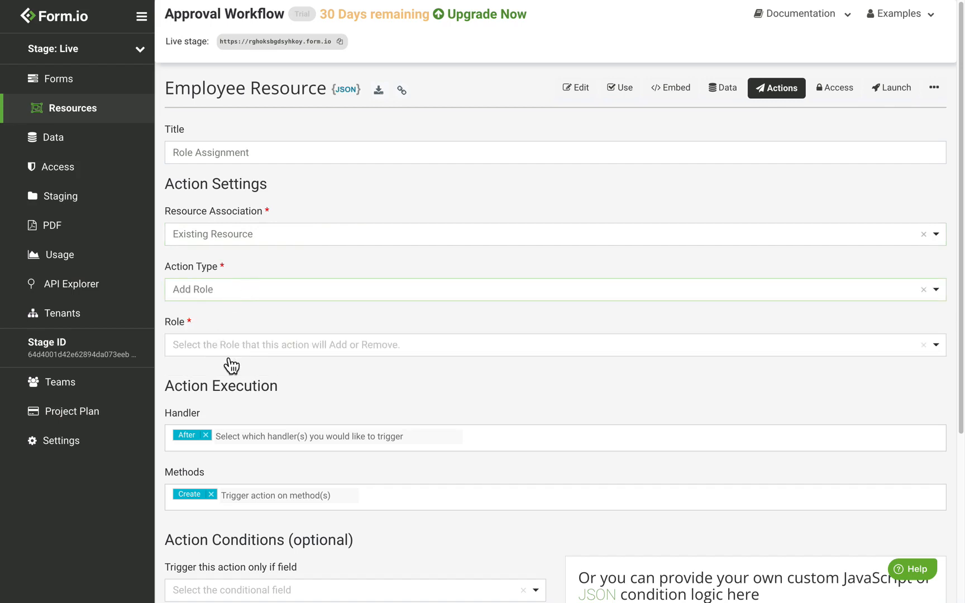
left_click(230, 350)
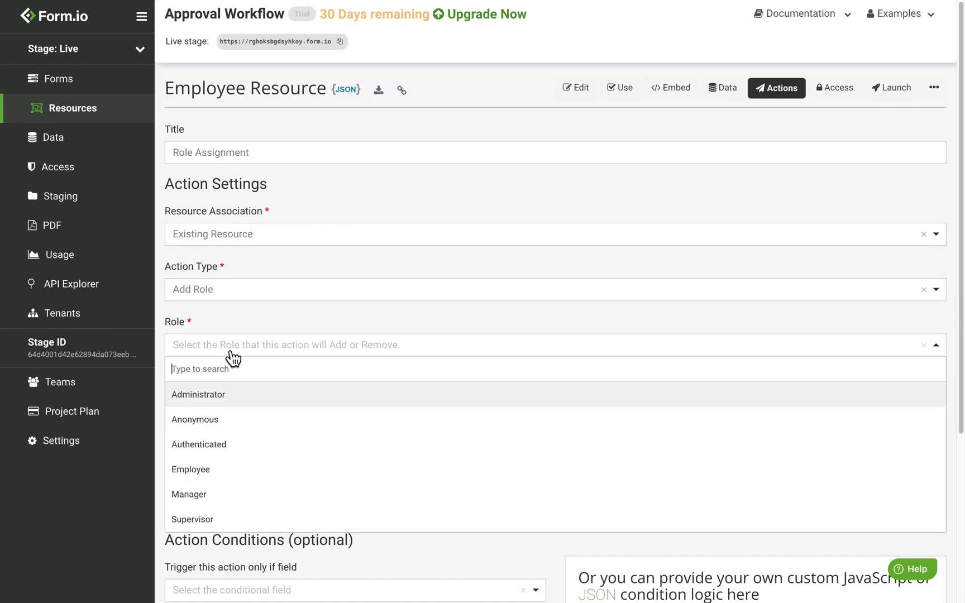
left_click(215, 477)
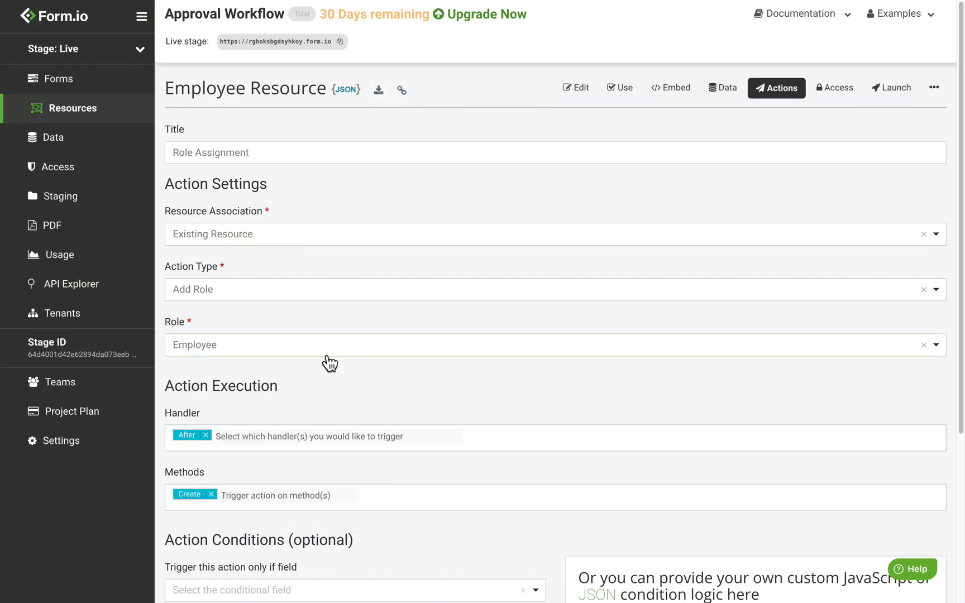
scroll(330, 363, "down", 5)
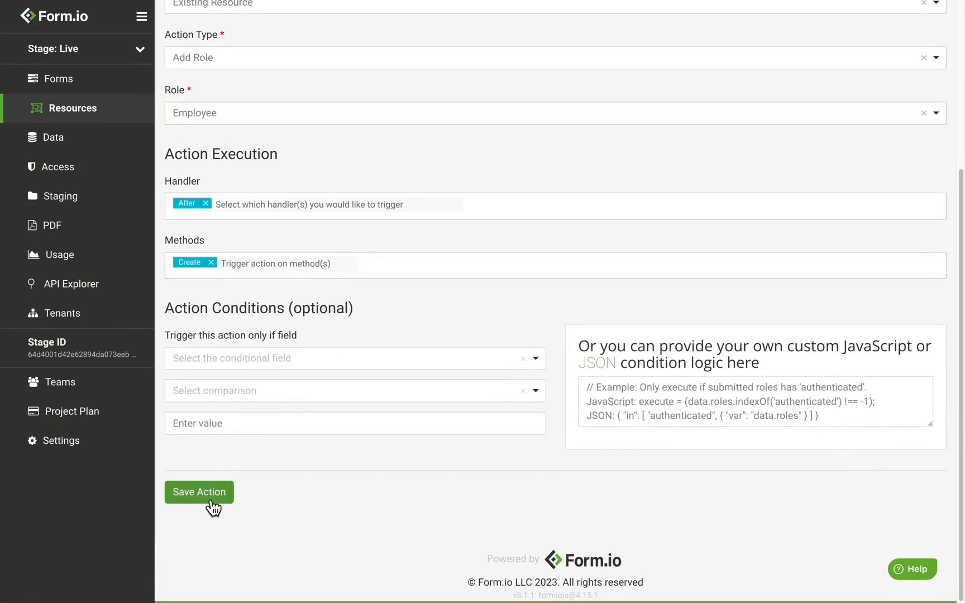
left_click(213, 506)
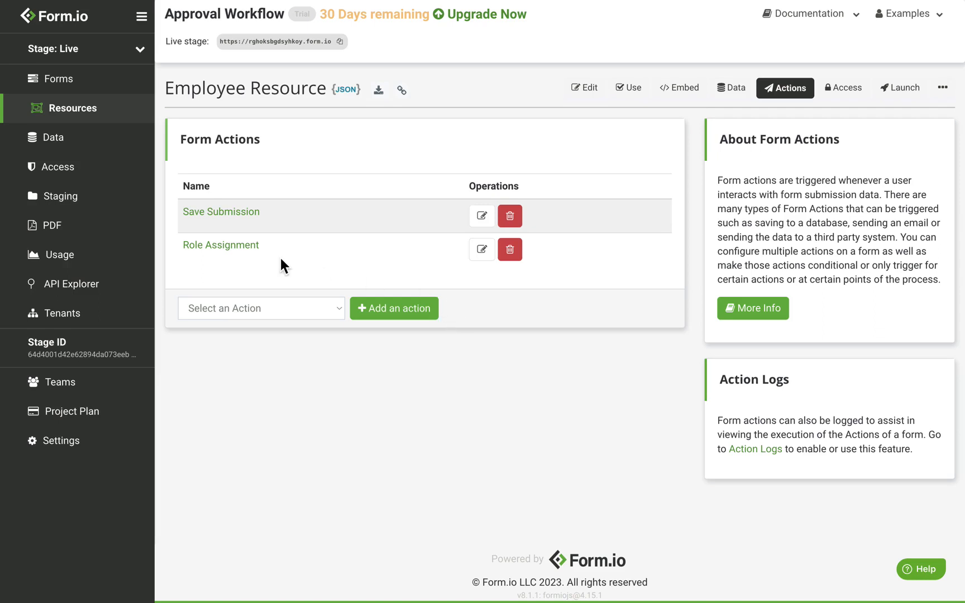
Delete the Admin resource's Role Assignment action, leaving only Save Submission
left_click(101, 121)
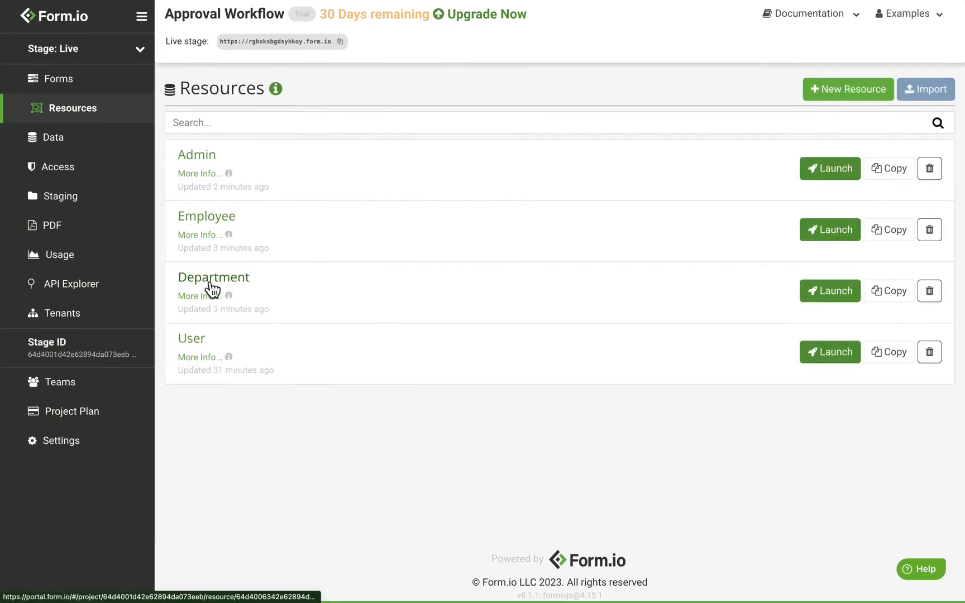
left_click(206, 162)
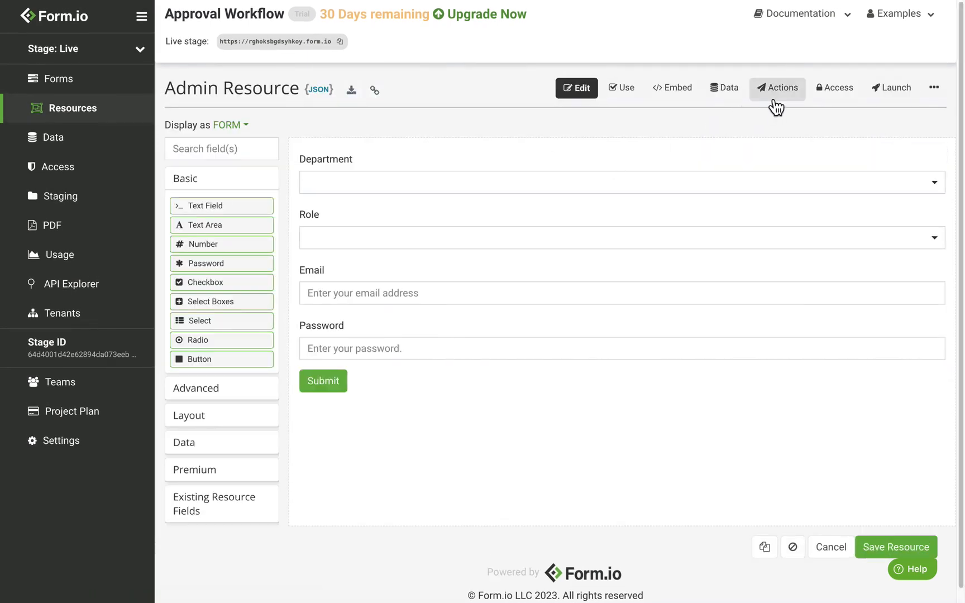
left_click(777, 104)
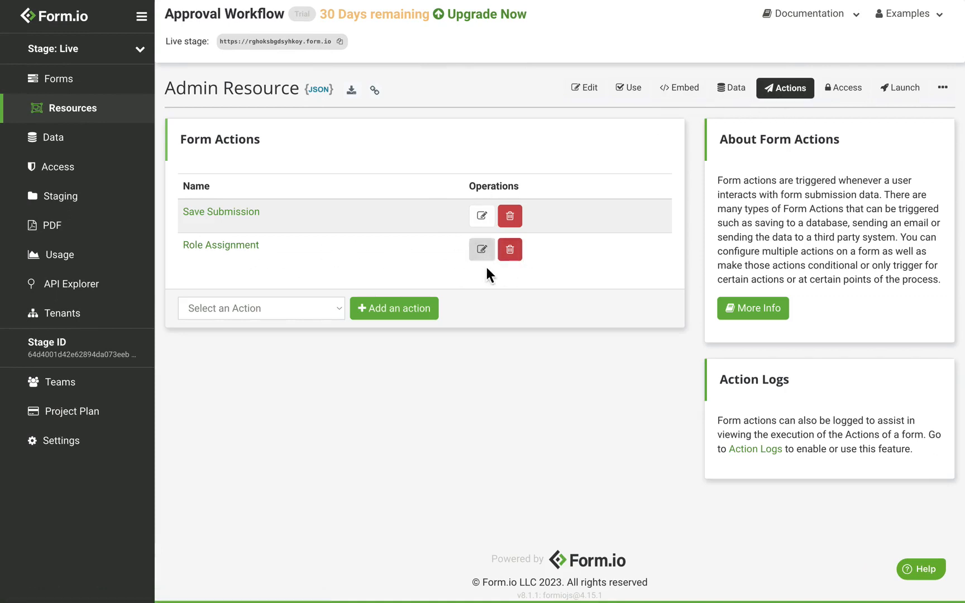
left_click(510, 252)
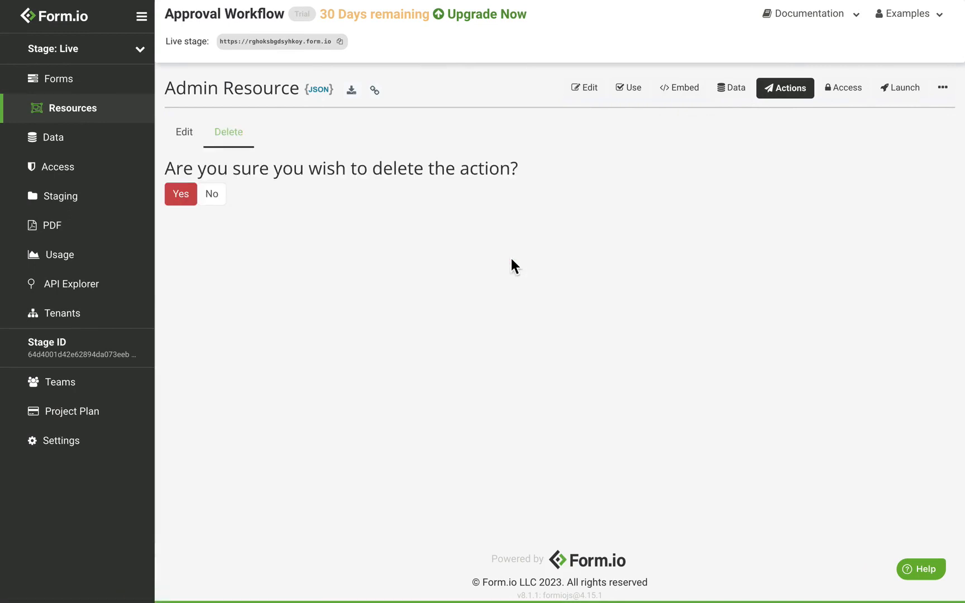
left_click(184, 199)
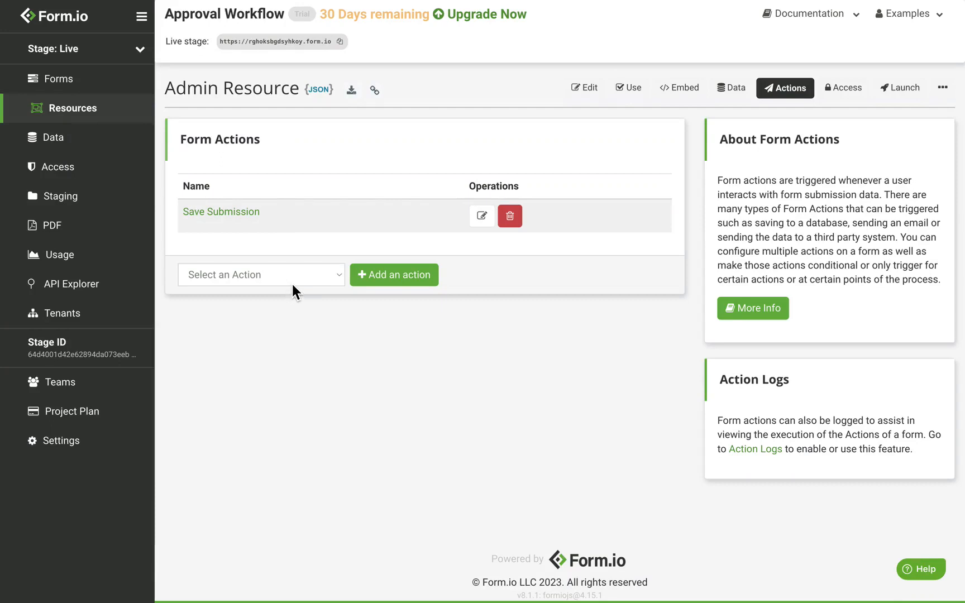
left_click(292, 282)
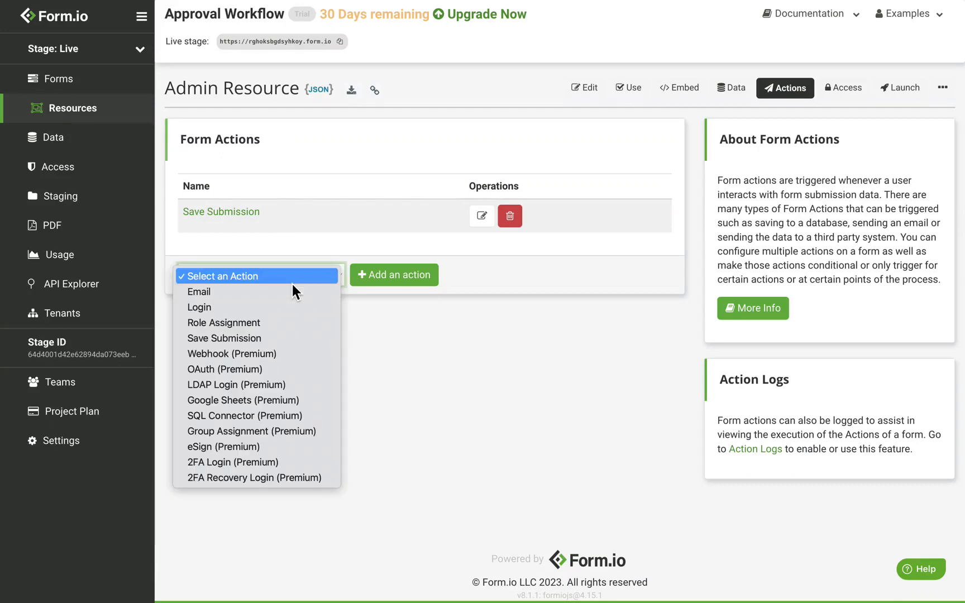
Add a new Role Assignment action and append '- Supervisor' to its title
left_click(291, 329)
left_click(396, 276)
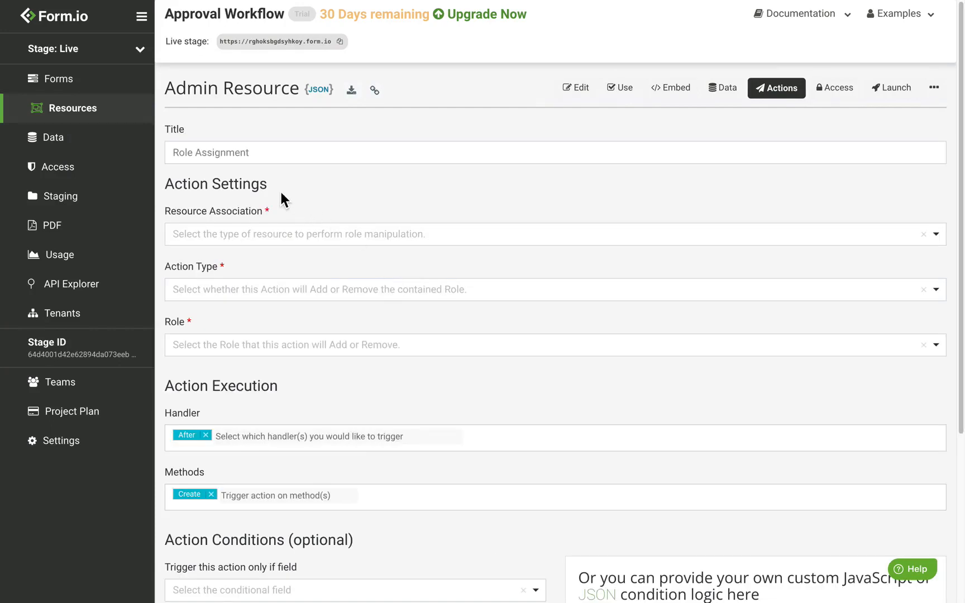
left_click(264, 158)
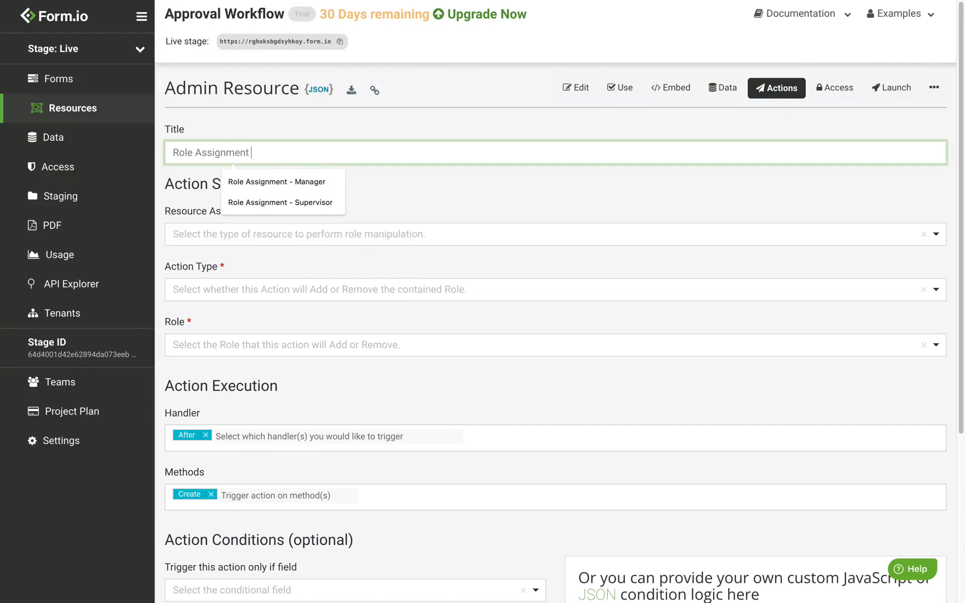
type("- Supervisor")
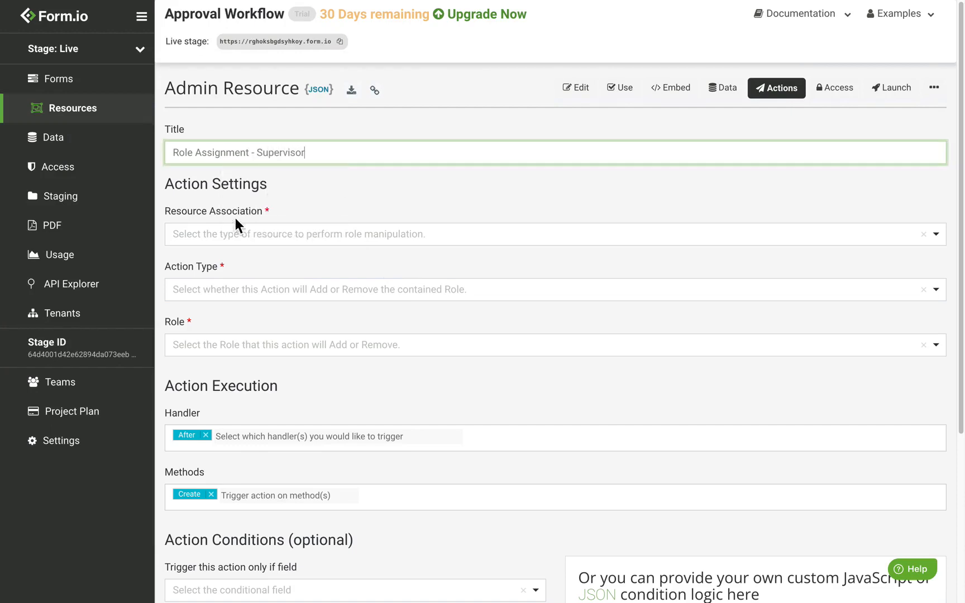
Set it to Existing Resource, Add Role, with role Supervisor
left_click(246, 240)
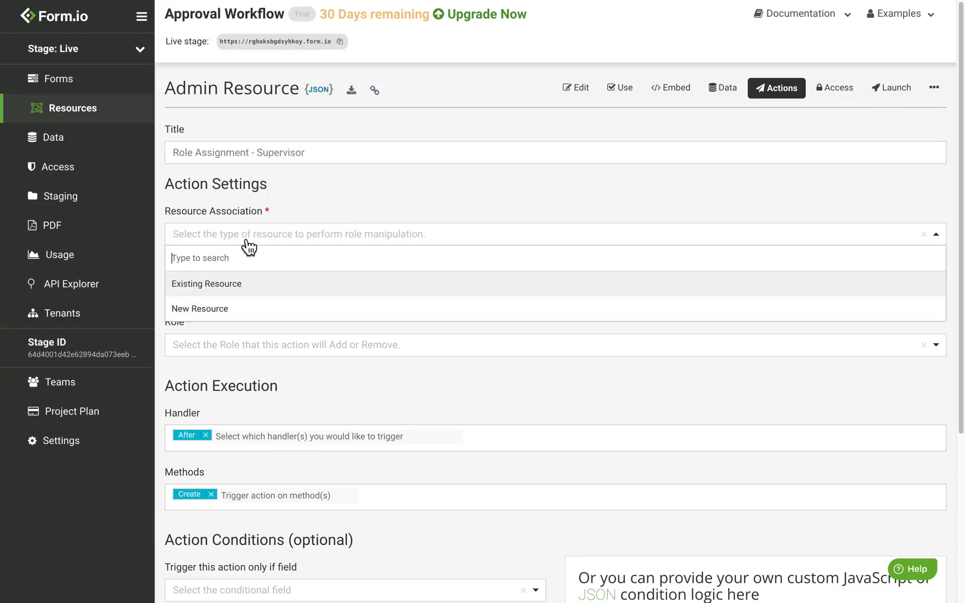
left_click(249, 294)
left_click(245, 295)
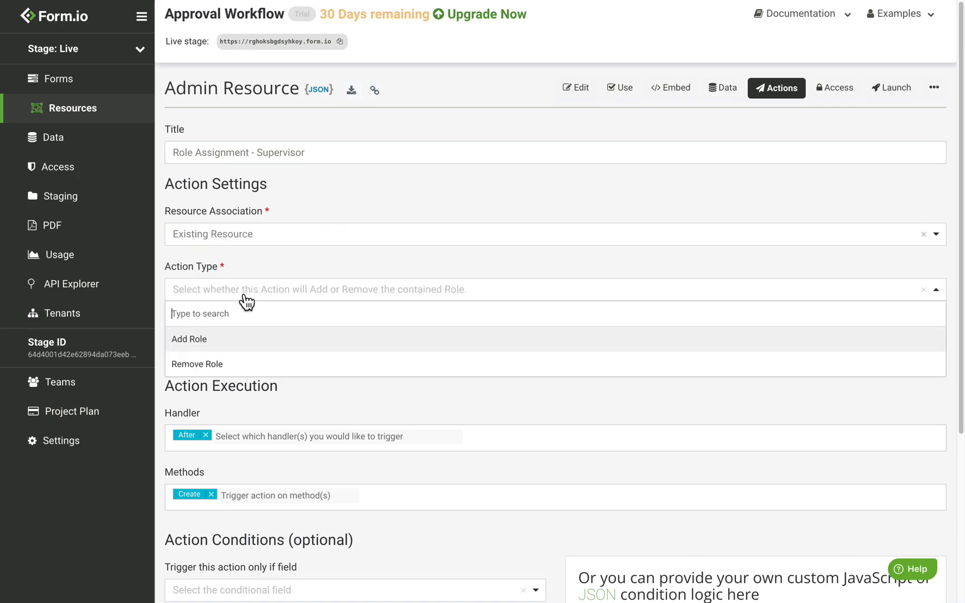
left_click(239, 339)
left_click(238, 349)
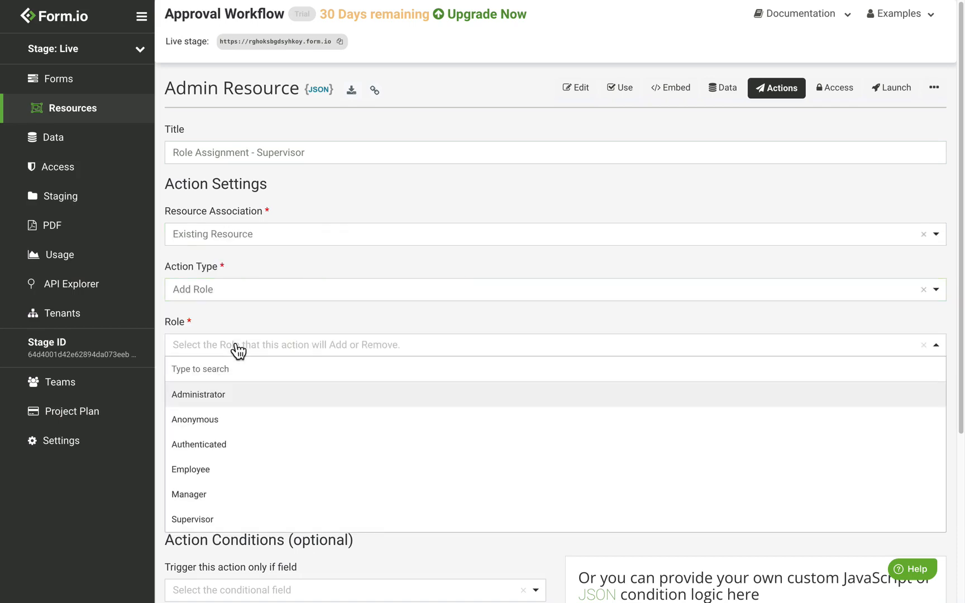
left_click(243, 526)
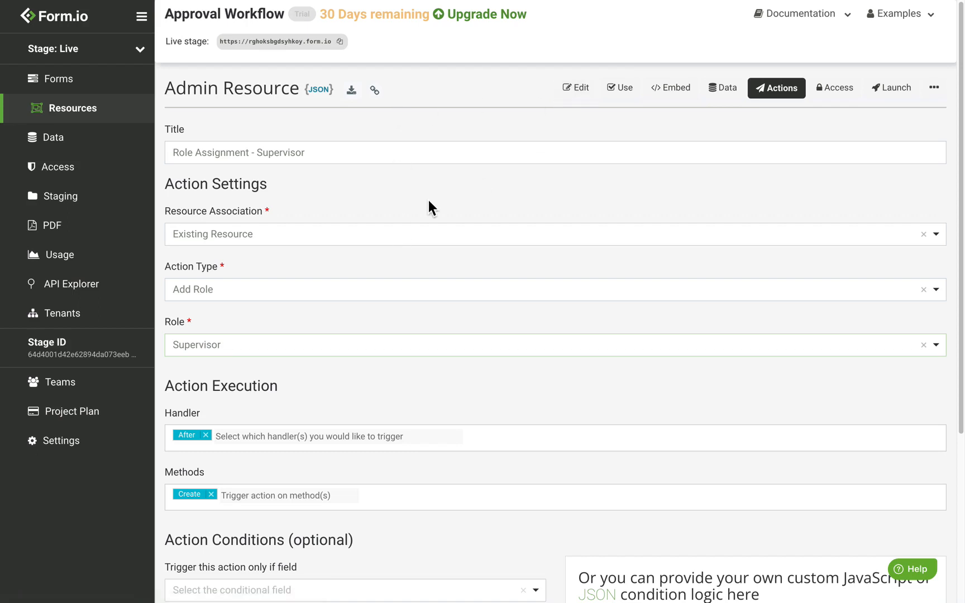
Set the action condition to Role field Equals 'supervisor'
scroll(429, 200, "down", 5)
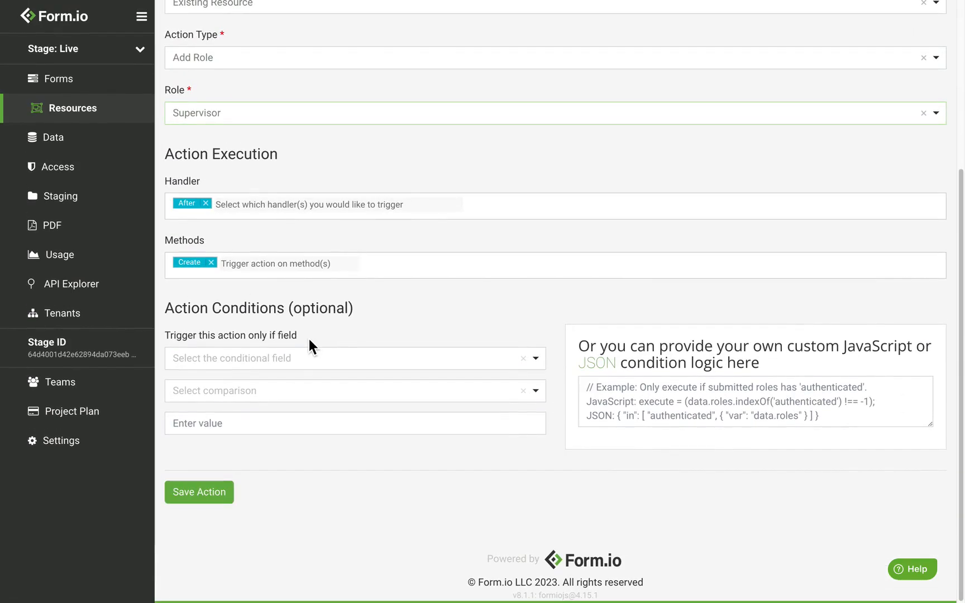
left_click(275, 367)
left_click(223, 433)
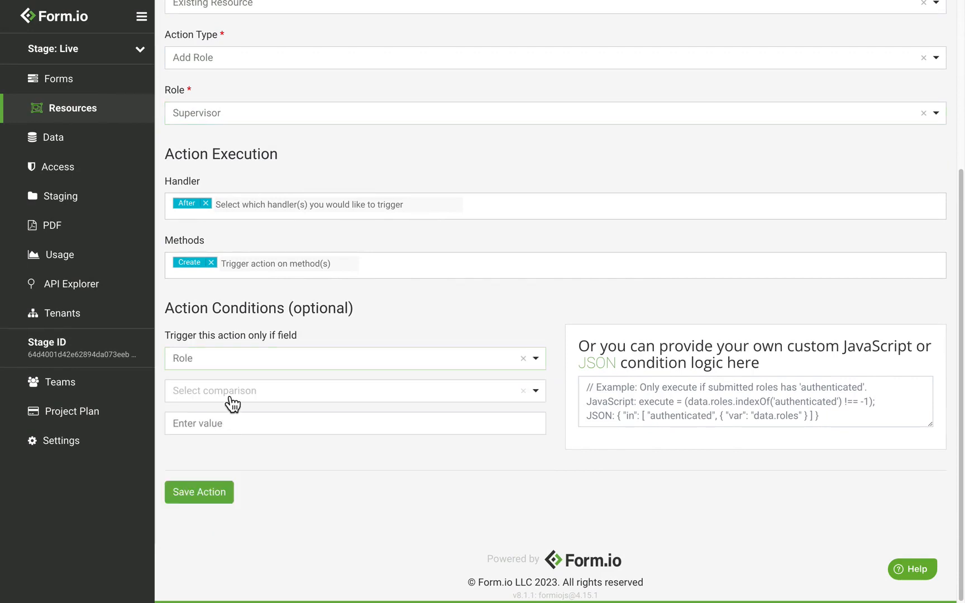
left_click(232, 403)
left_click(223, 441)
left_click(237, 430)
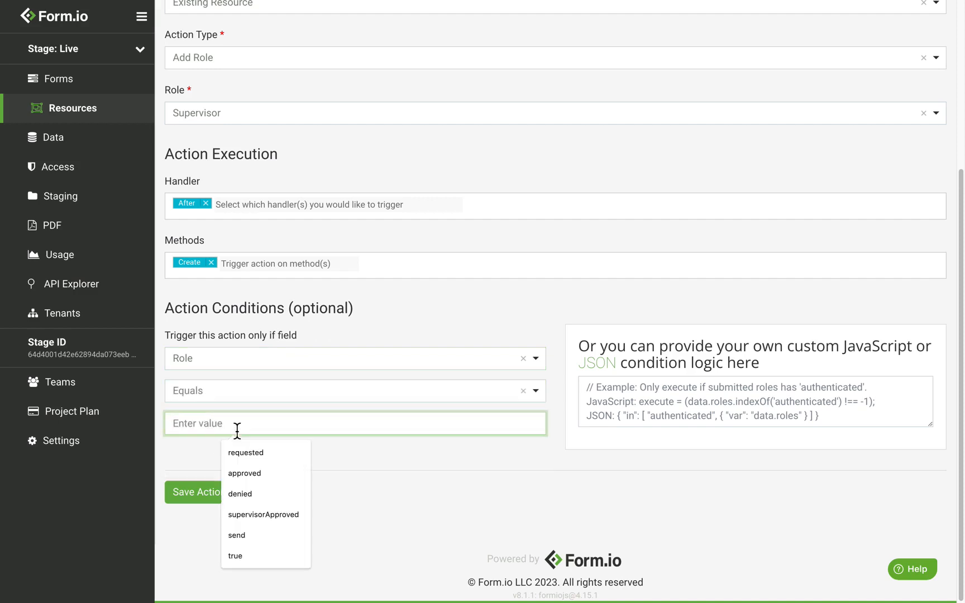
type("supervisor")
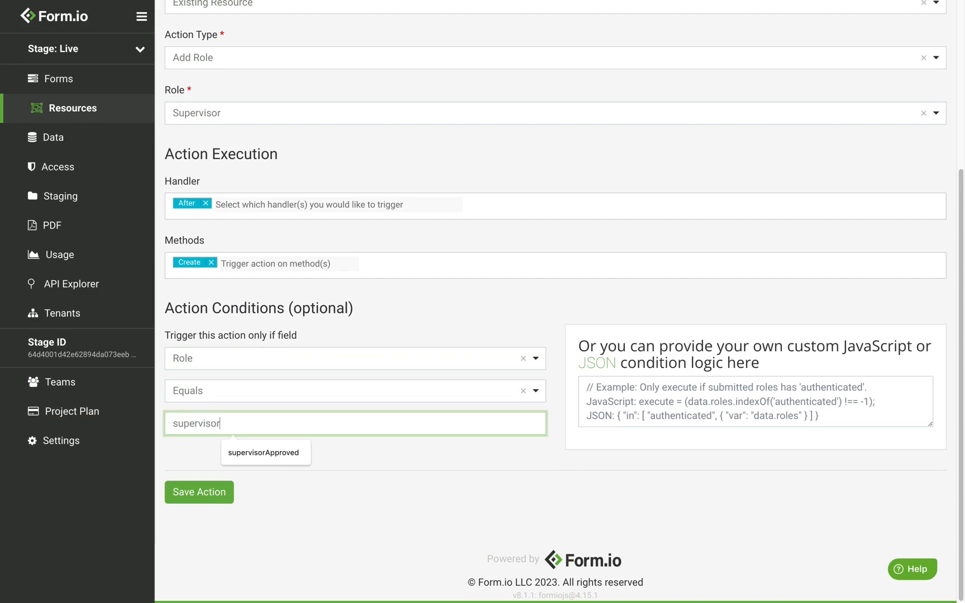
left_click(347, 297)
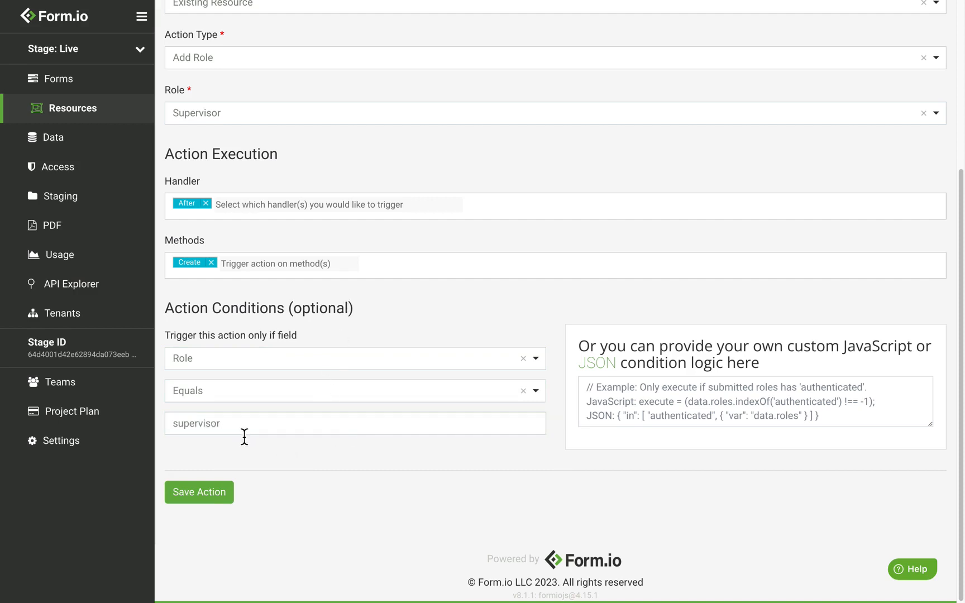
left_click_drag(240, 436, 172, 426)
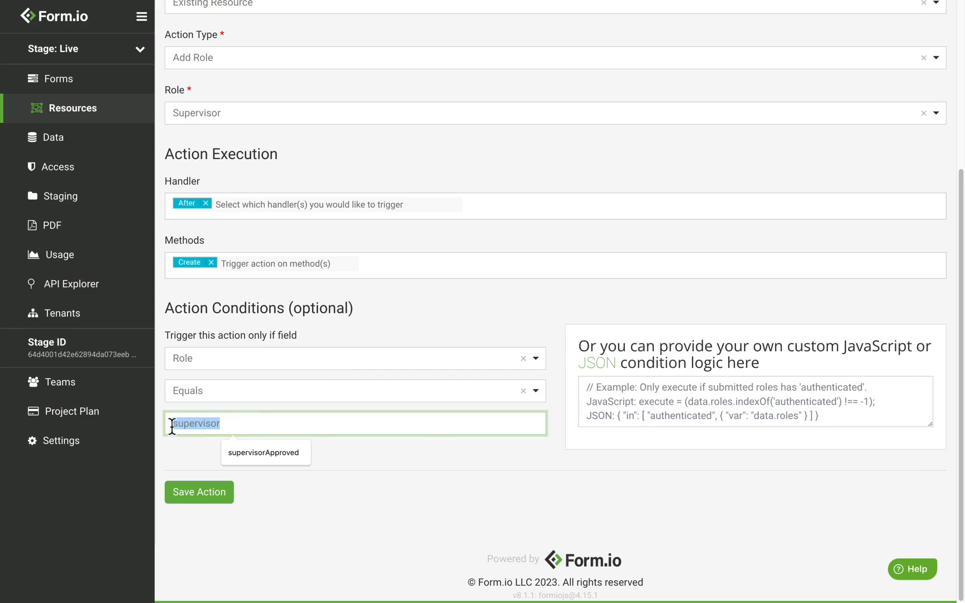
left_click(224, 421)
Confirm the Role field's Supervisor option value is 'supervisor', then save the action
key("ctrl+Right")
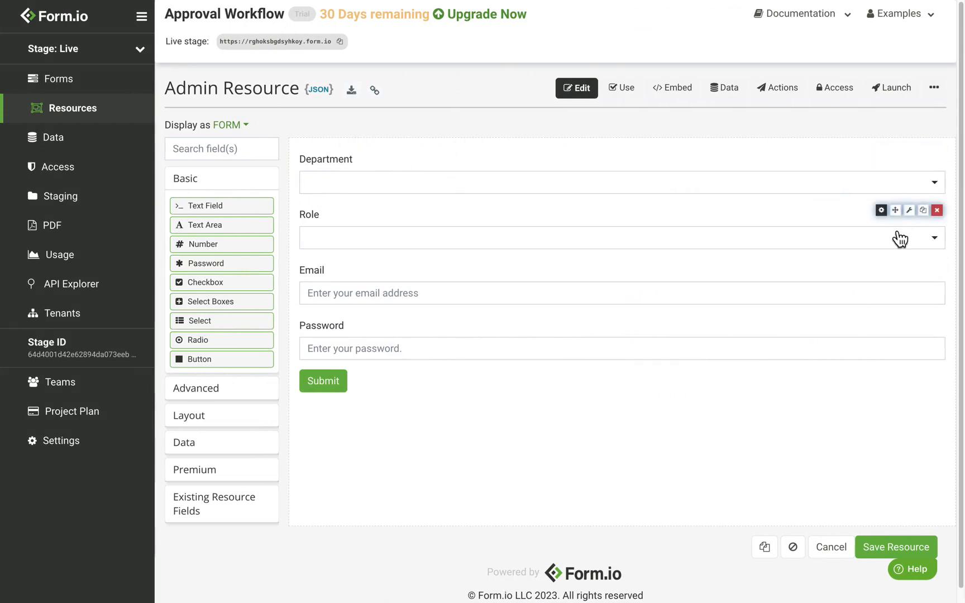
left_click(885, 215)
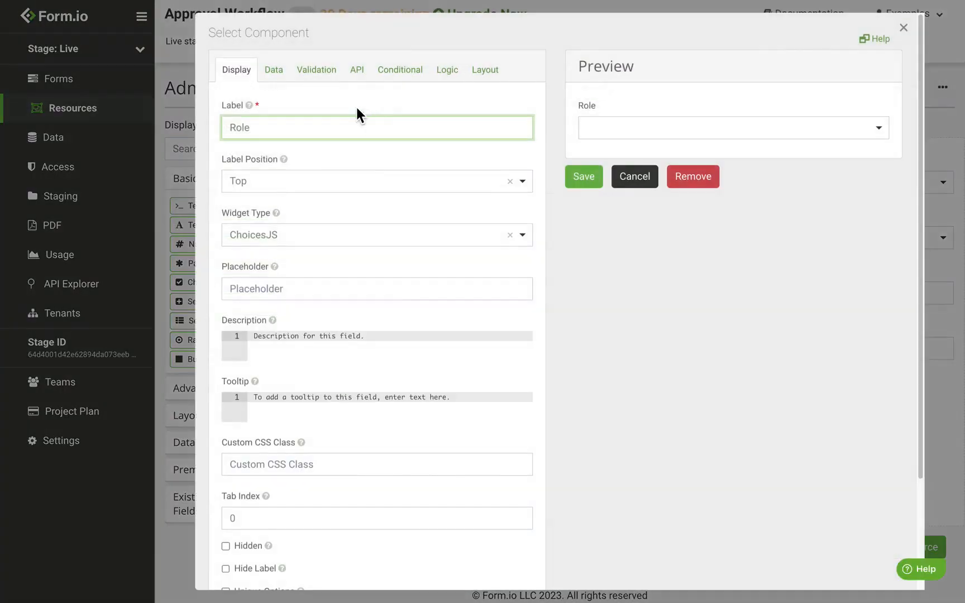
left_click(275, 70)
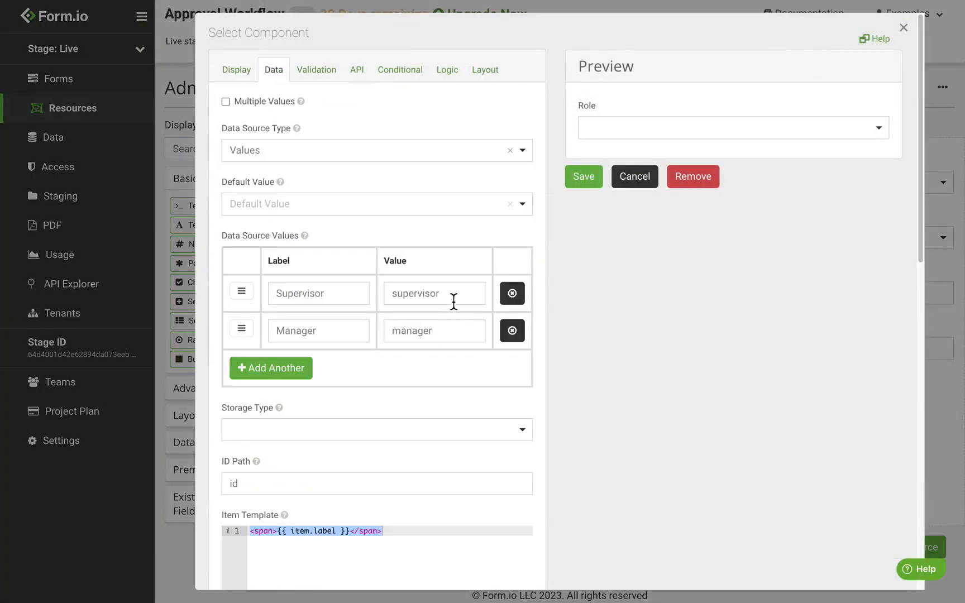
double_click(425, 297)
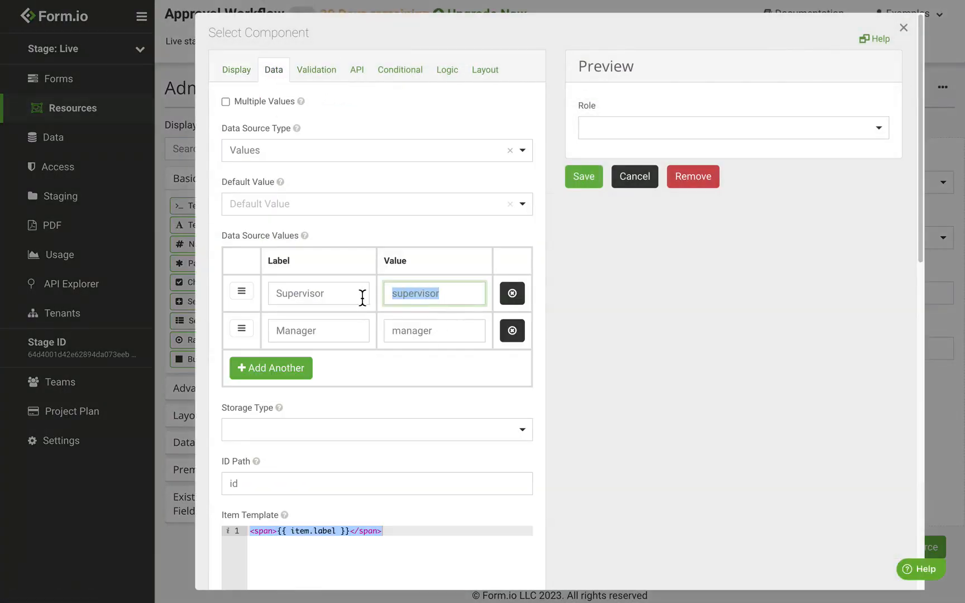
left_click(438, 299)
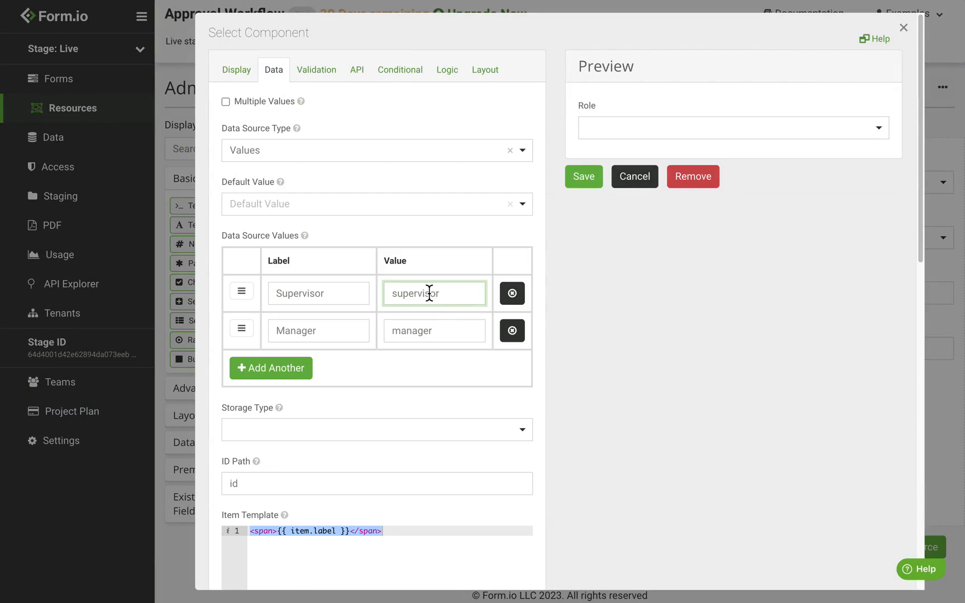
key("ctrl+Left")
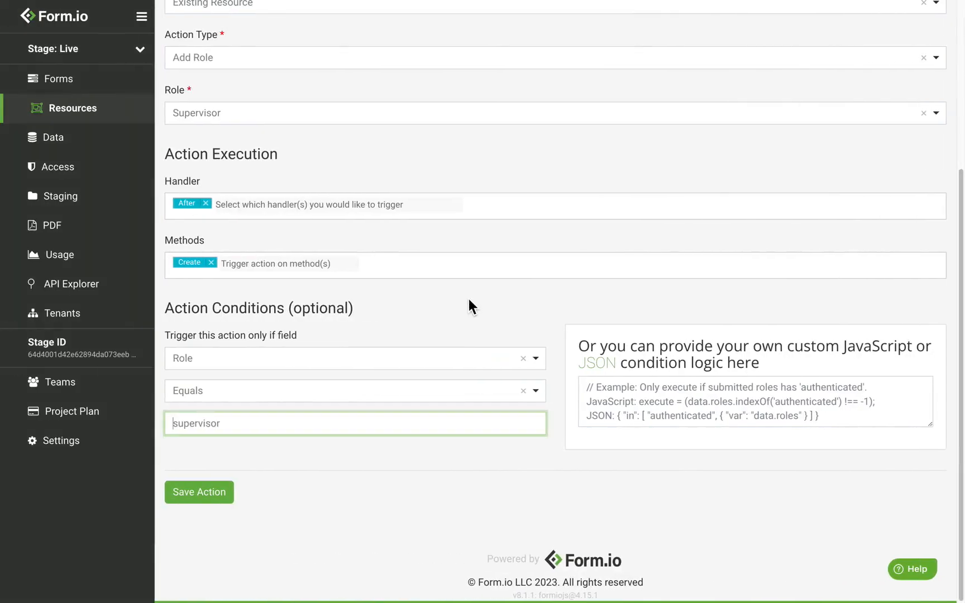
left_click(207, 502)
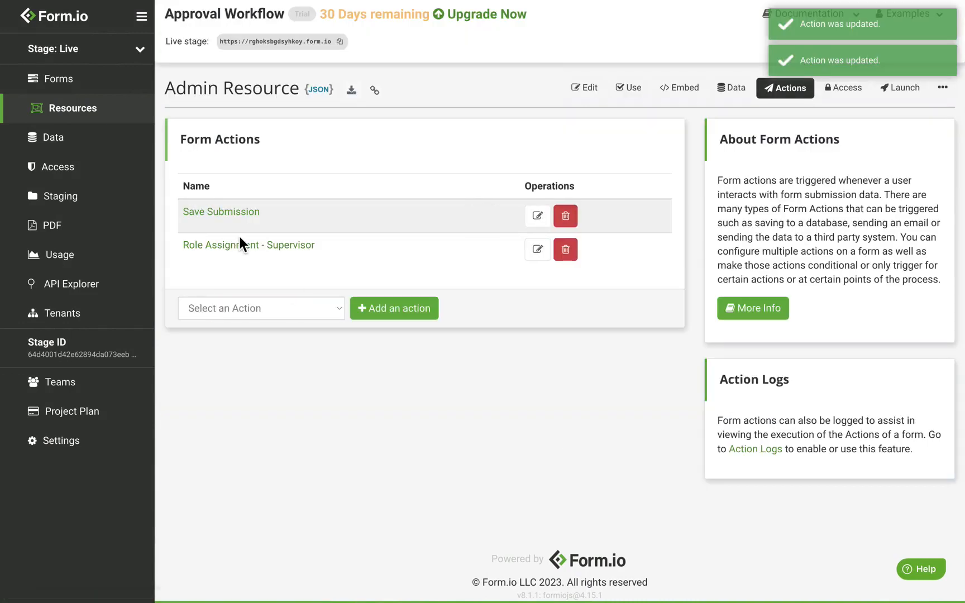
Add another Role Assignment action and append '- Manager' to its title
left_click(263, 307)
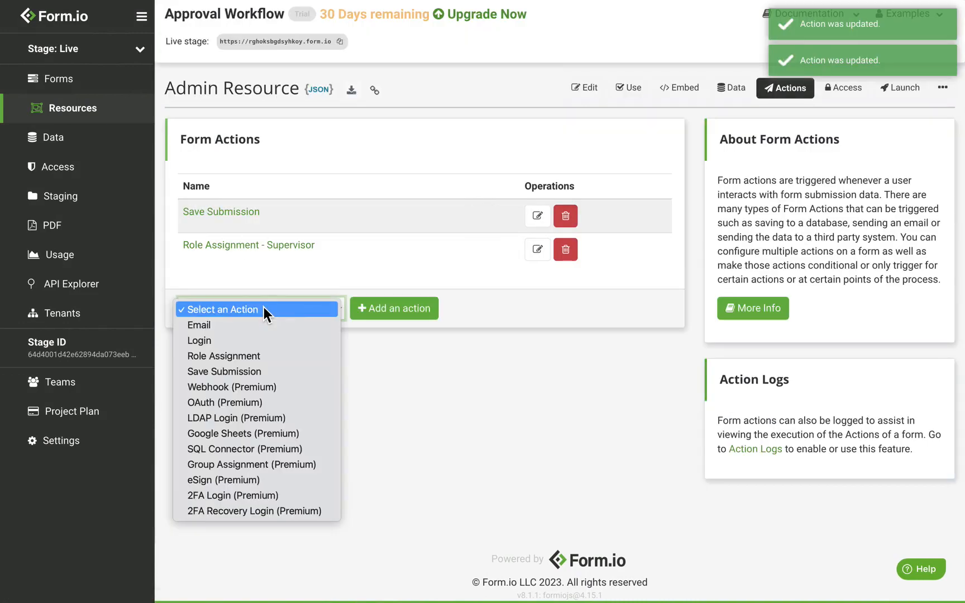
left_click(273, 356)
left_click(382, 313)
left_click(291, 153)
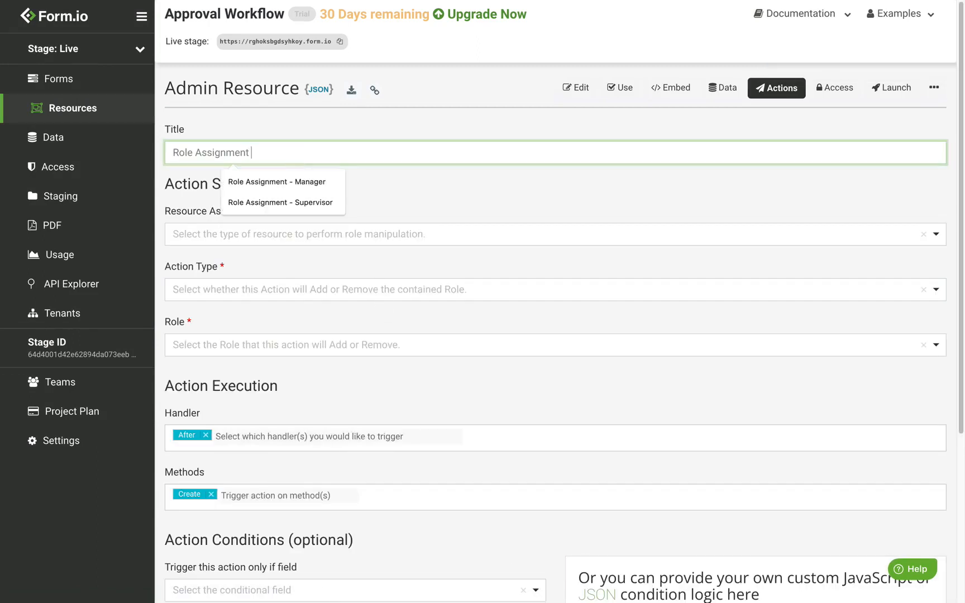
type("- Manager")
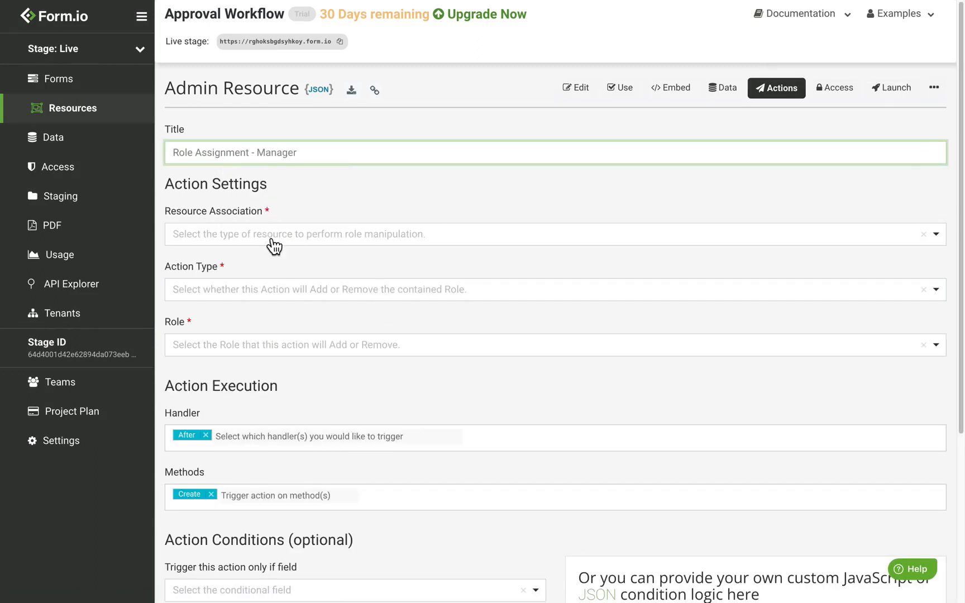
Set it to Existing Resource, Add Role, with role Manager
left_click(271, 239)
left_click(252, 286)
left_click(237, 296)
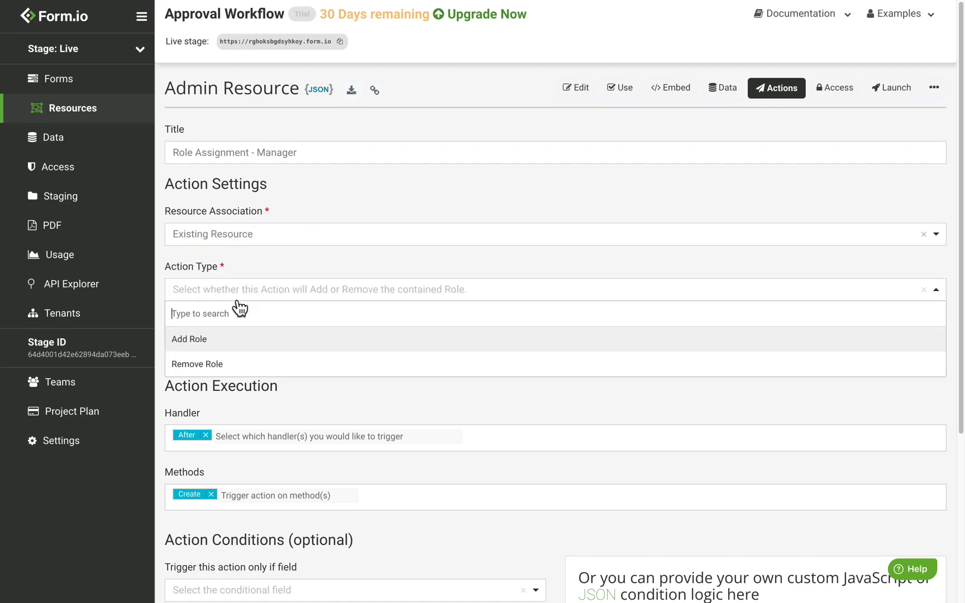
left_click(236, 339)
left_click(237, 346)
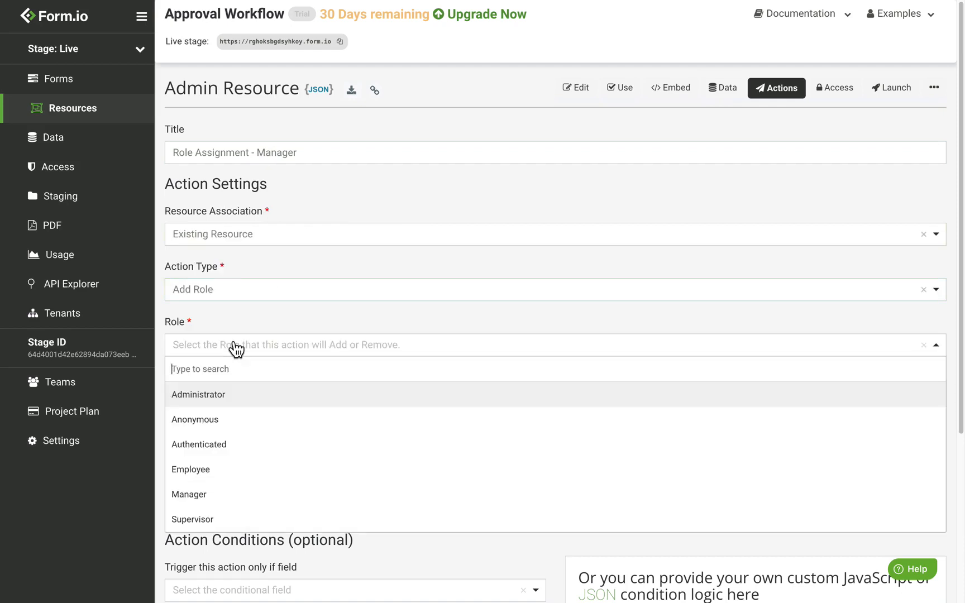
left_click(224, 495)
Condition the action on Role Equals 'manager' and save it
scroll(294, 335, "down", 5)
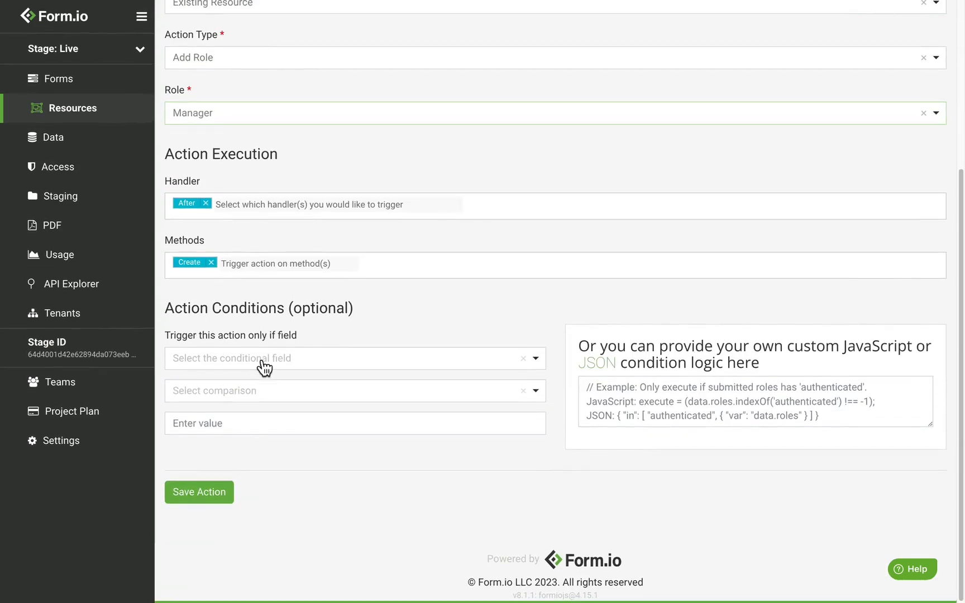
left_click(263, 362)
left_click(218, 434)
left_click(239, 392)
left_click(226, 441)
left_click(240, 426)
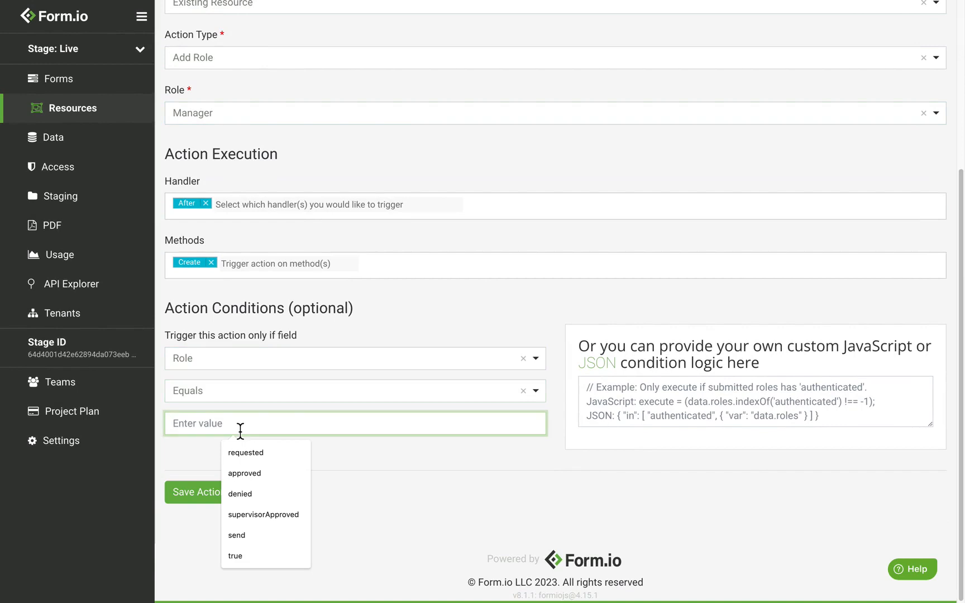
type("manager")
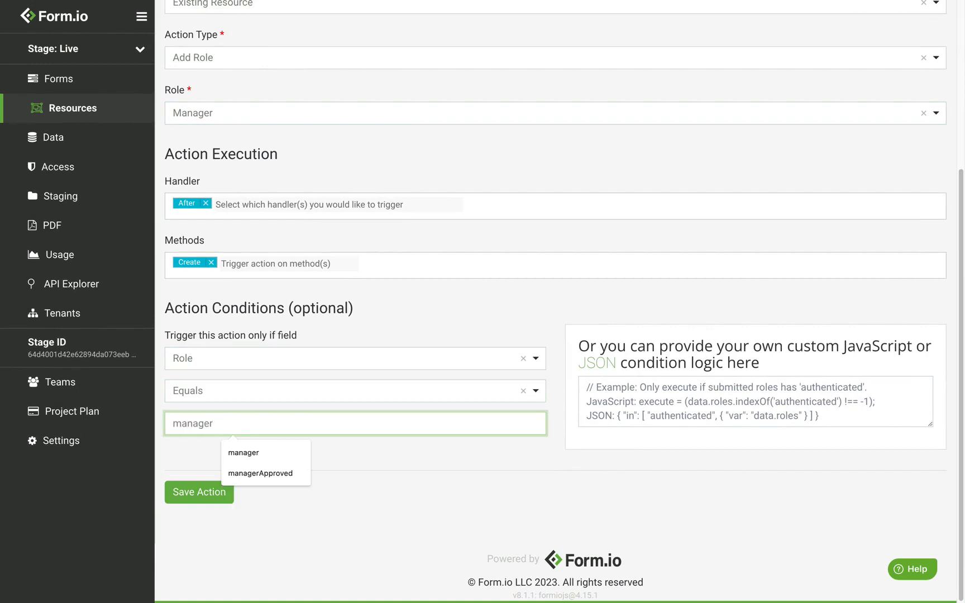
left_click(347, 485)
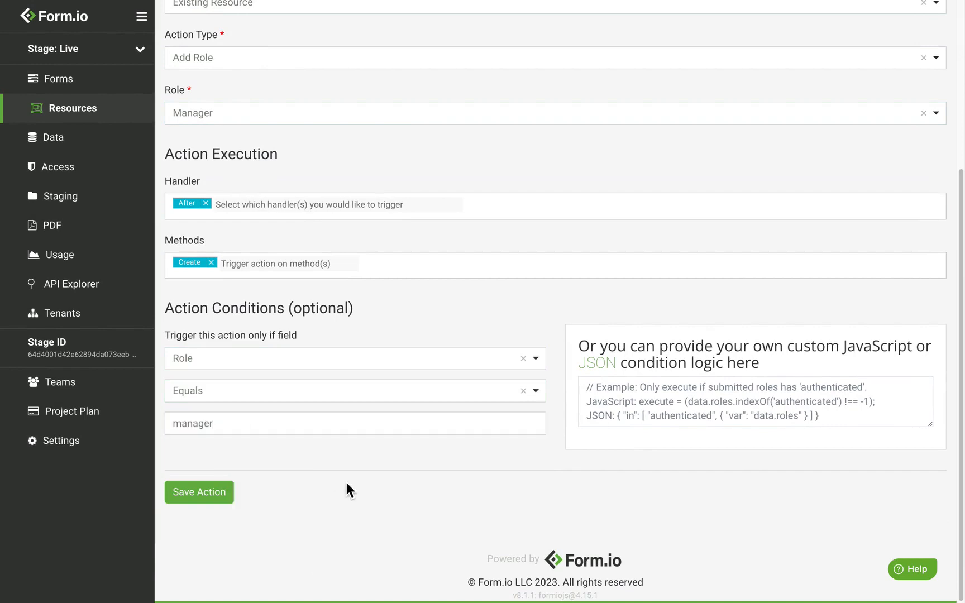
left_click(214, 500)
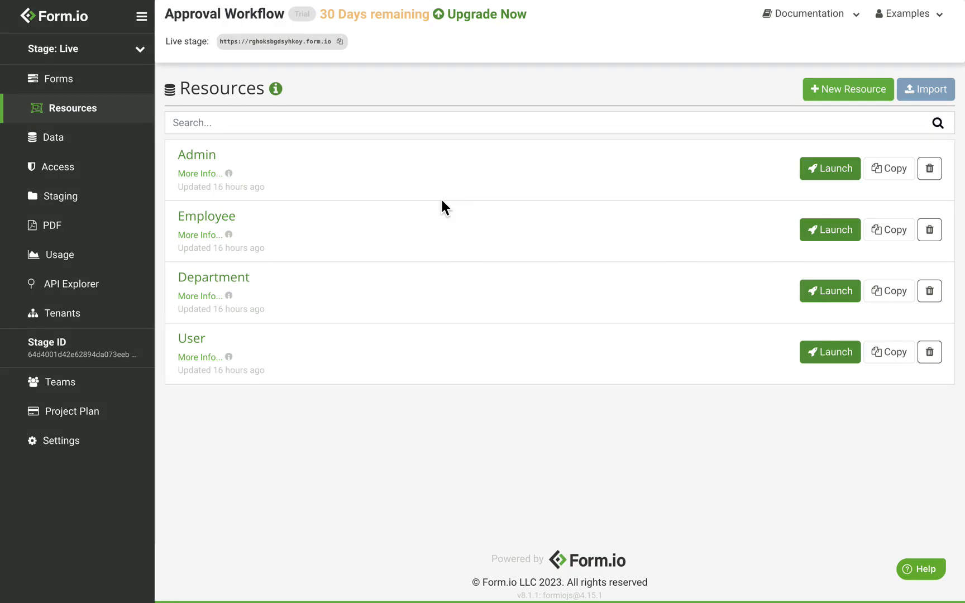
Open the Employee resource's form builder from the Resources list
left_click(226, 231)
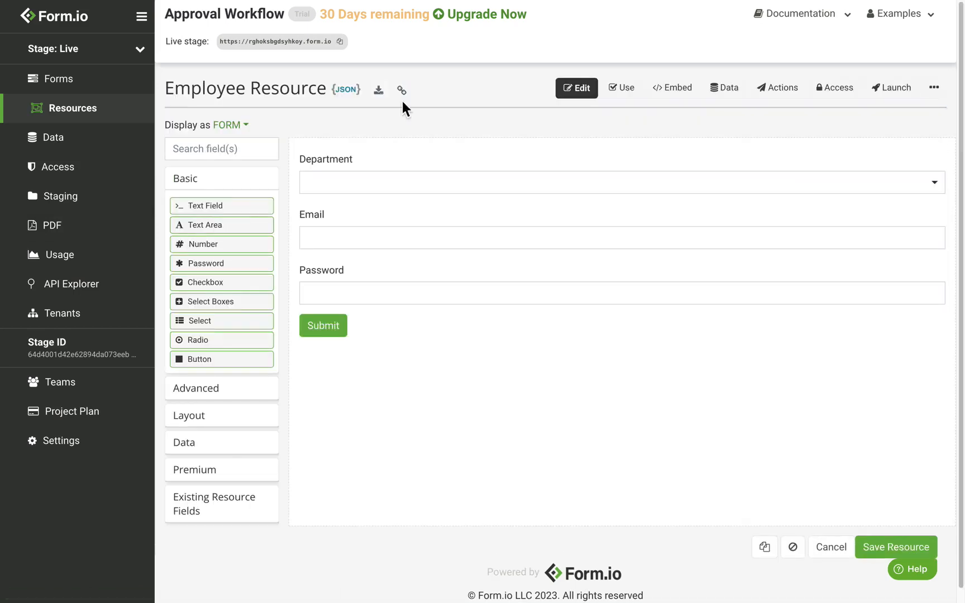
On the Employee fill-in form, clear the prefilled credentials and choose Sales as the department
left_click(636, 102)
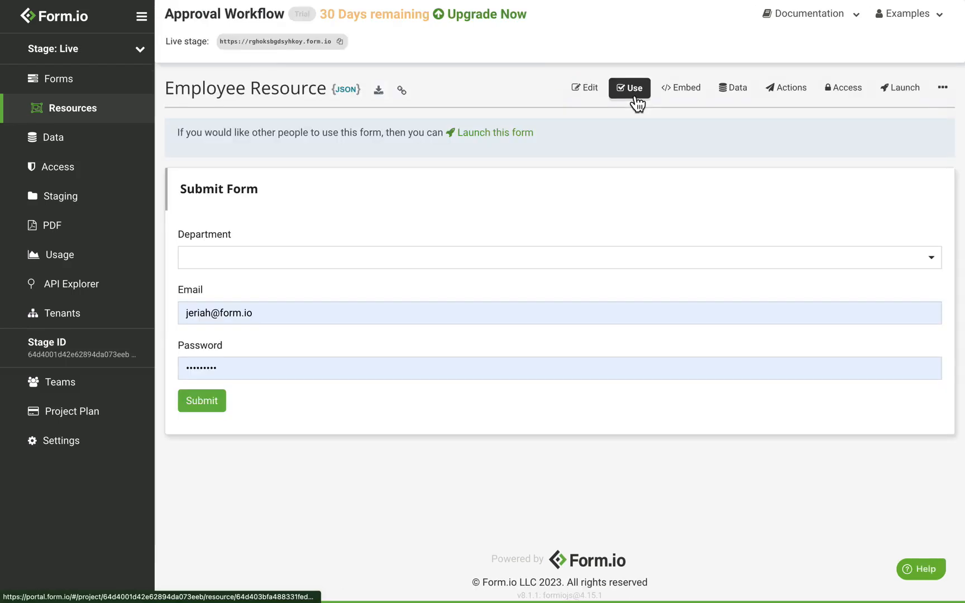
left_click_drag(267, 315, 112, 315)
key("BackSpace")
key("Tab")
key("BackSpace")
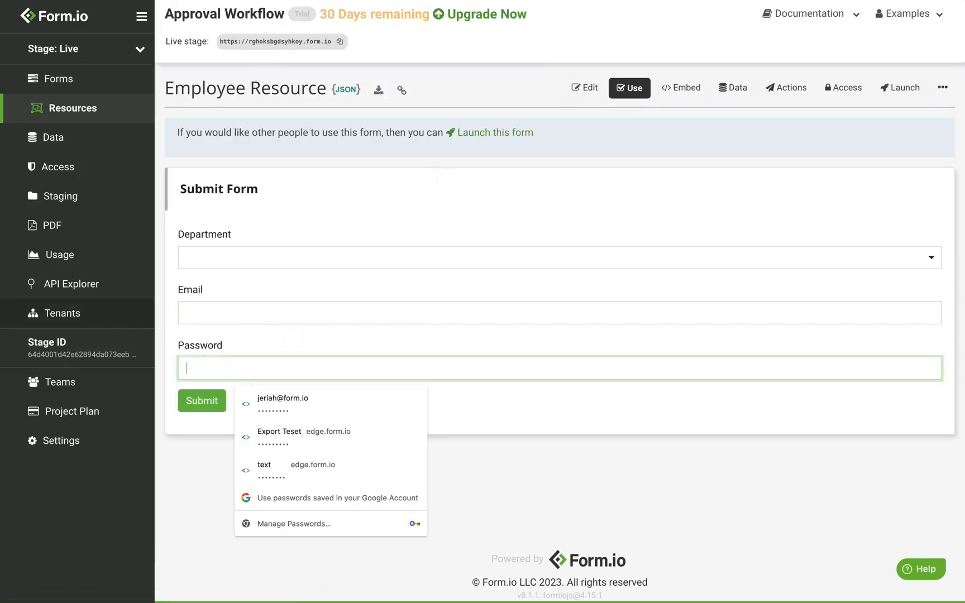
left_click(301, 205)
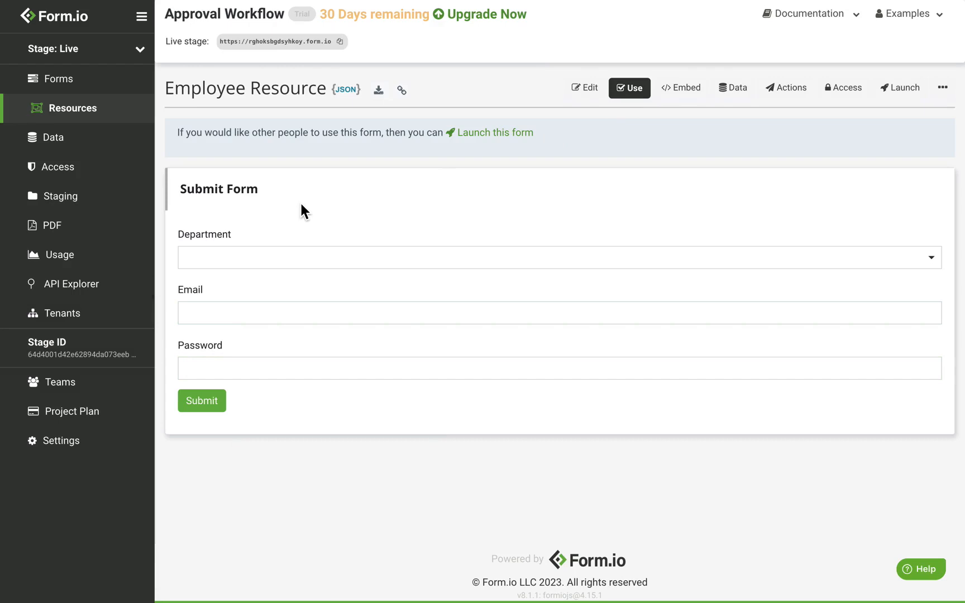
left_click(261, 267)
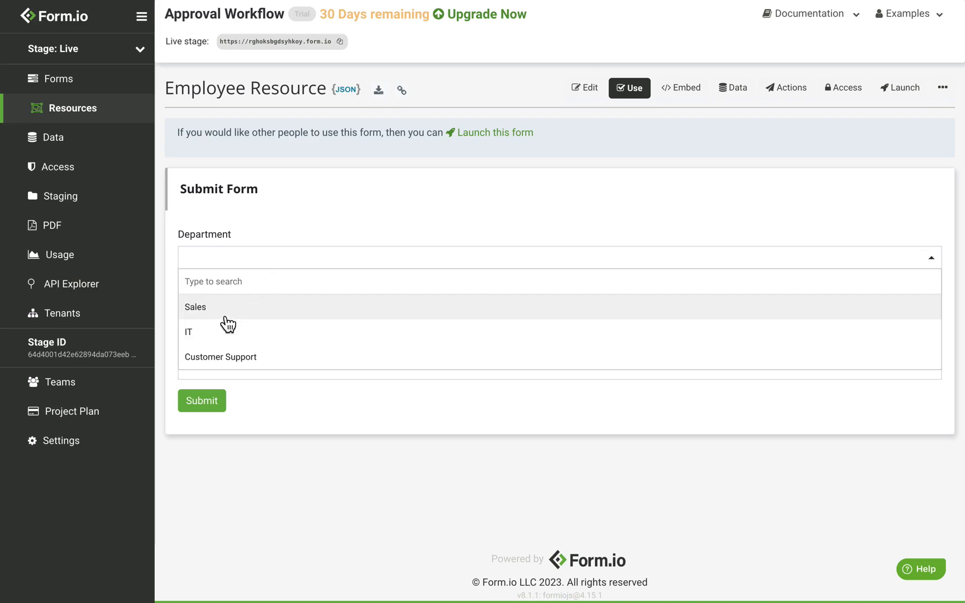
left_click(224, 316)
Enter the employee's email and password, submit, and view the three employee submissions
left_click(263, 314)
type("k")
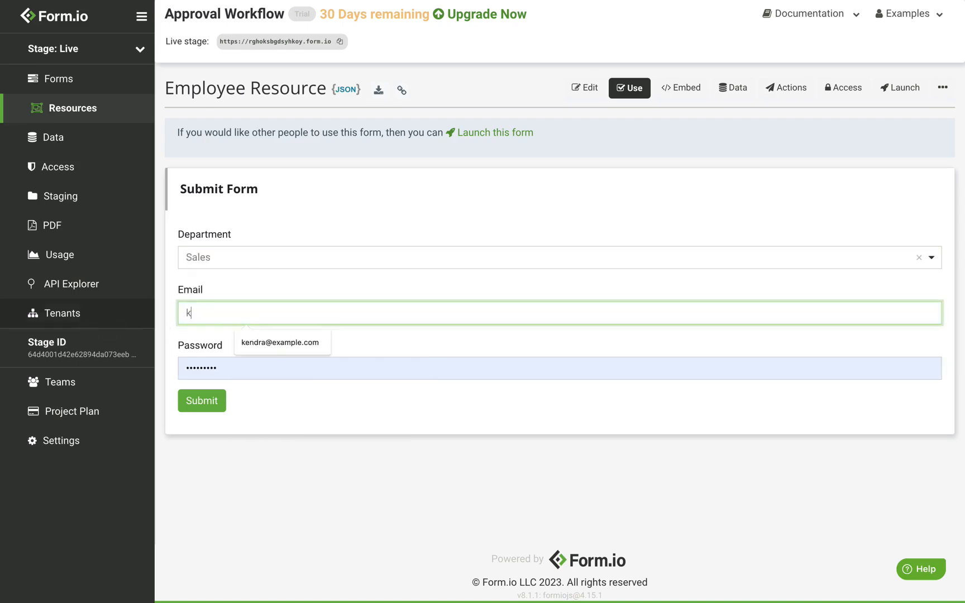
type("elly@example.com")
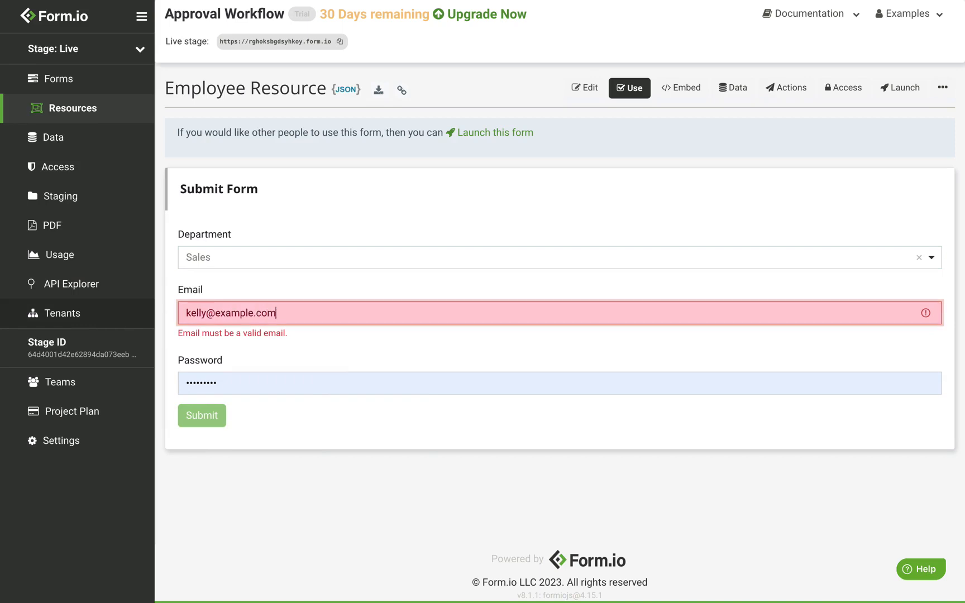
double_click(269, 379)
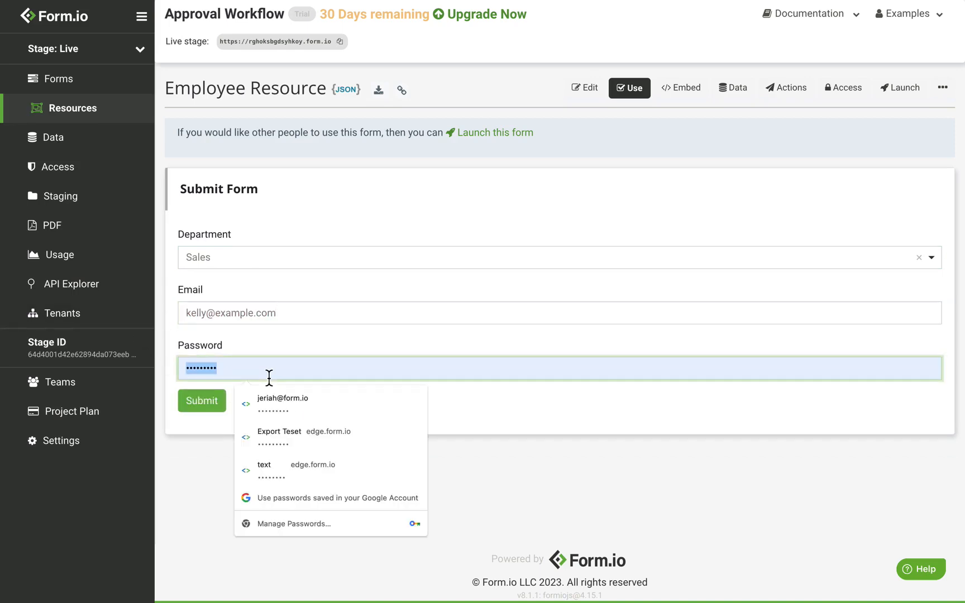
type("•••••••••••")
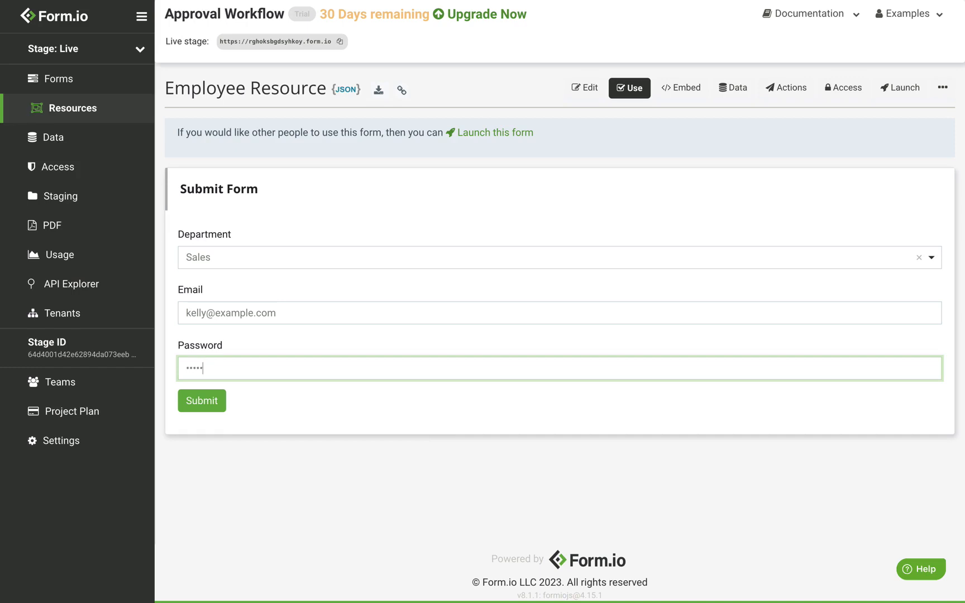
left_click(207, 409)
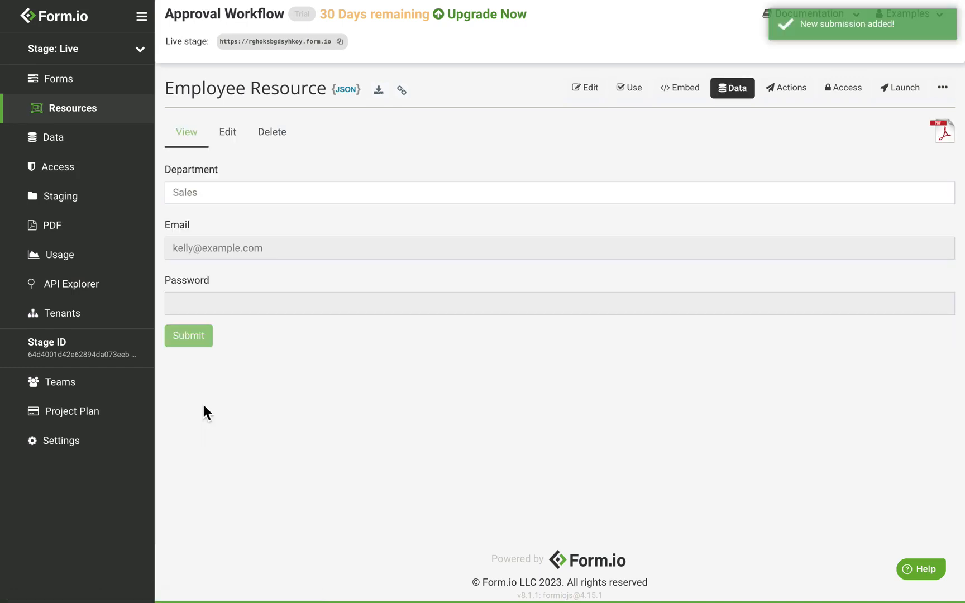
left_click(739, 94)
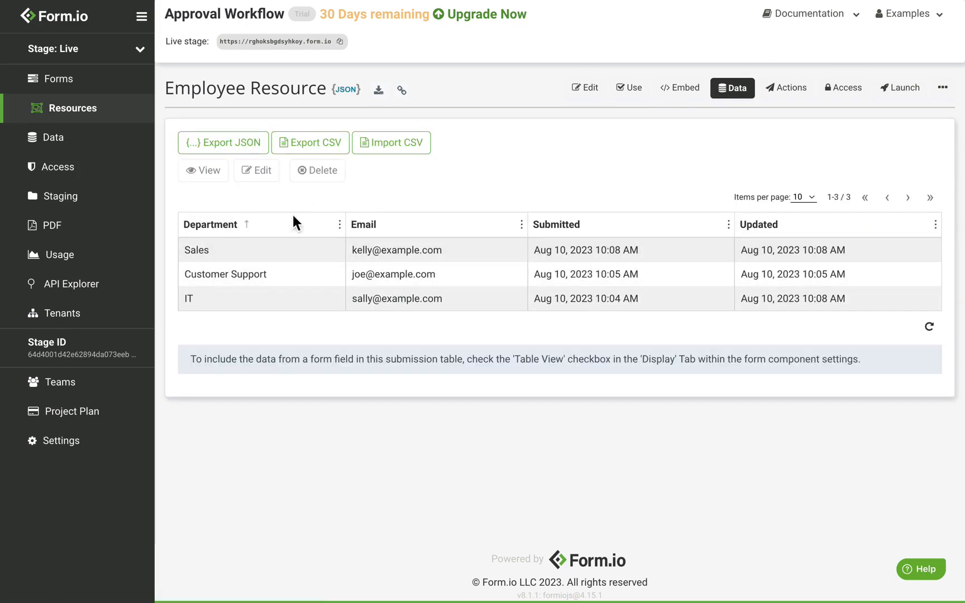
Open the Admin Resource from Resources and switch to its Use form
left_click(112, 117)
left_click(202, 155)
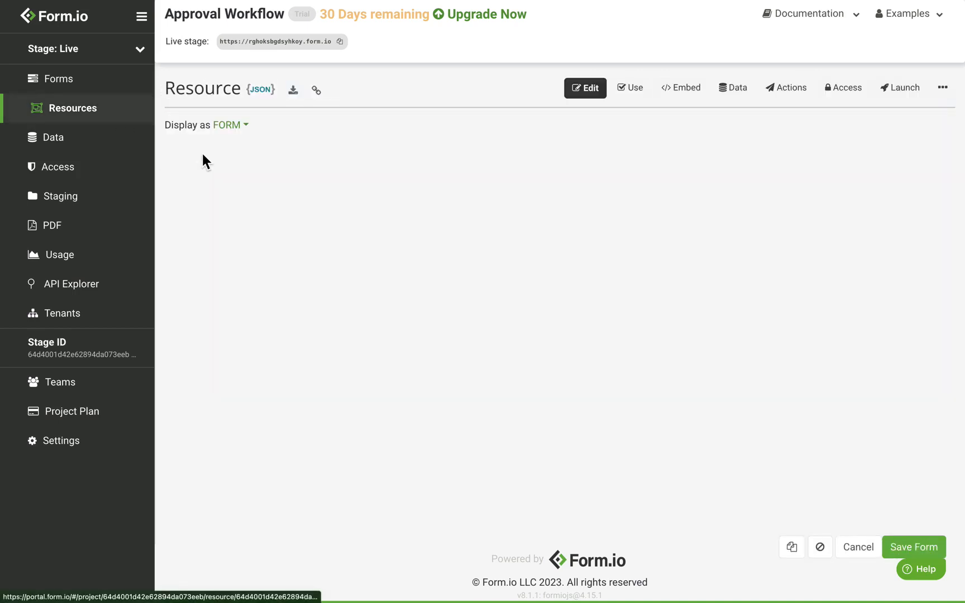
left_click(636, 95)
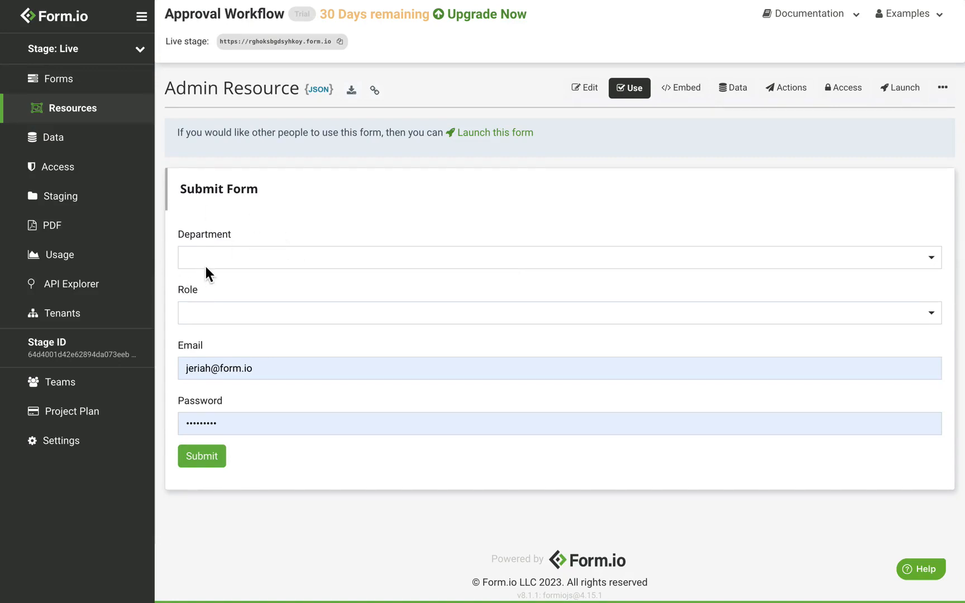
Turn on Multiple Values in the Department field's Data settings and save the Admin Resource
left_click(587, 91)
mouse_move(754, 183)
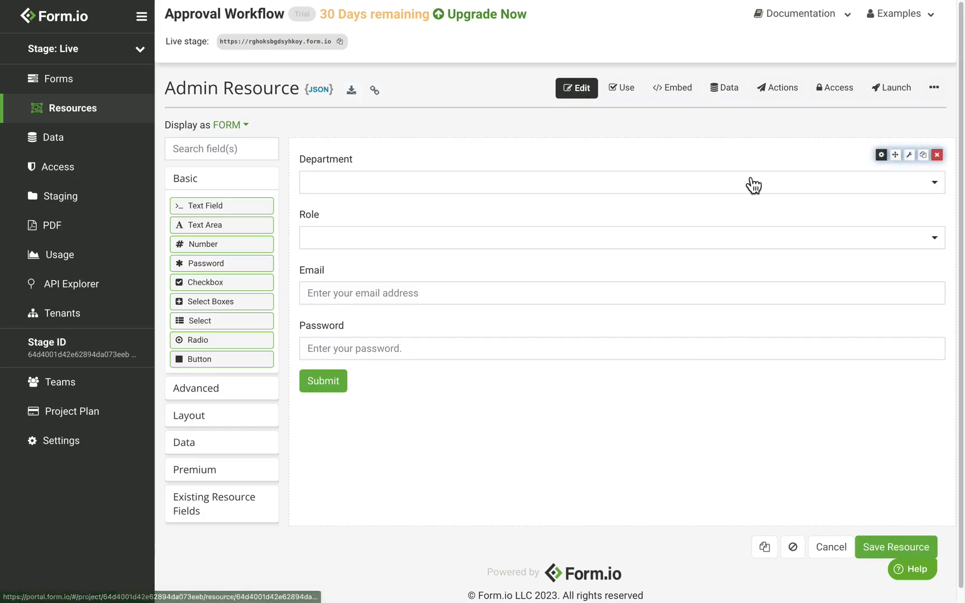
left_click(882, 156)
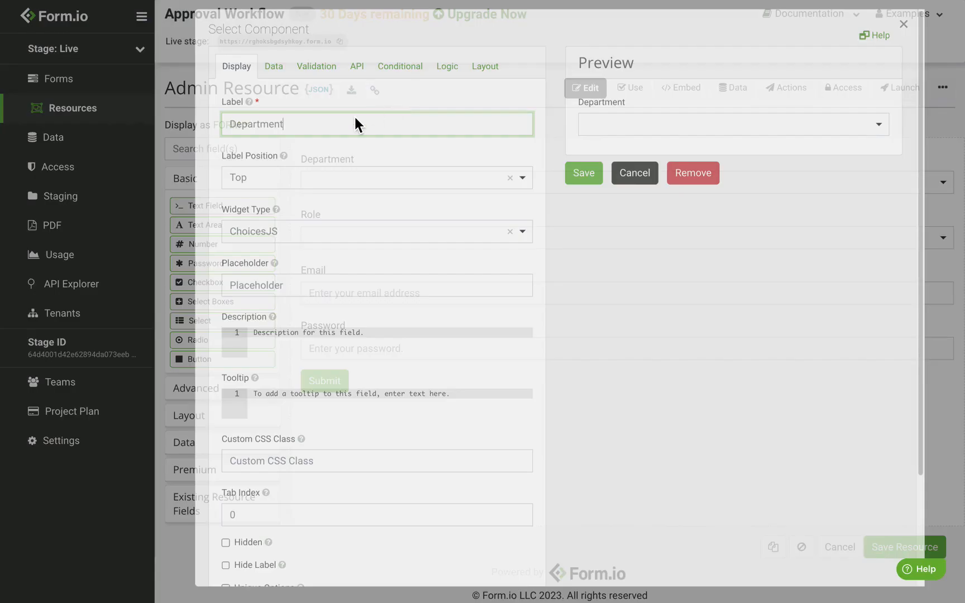
left_click(275, 71)
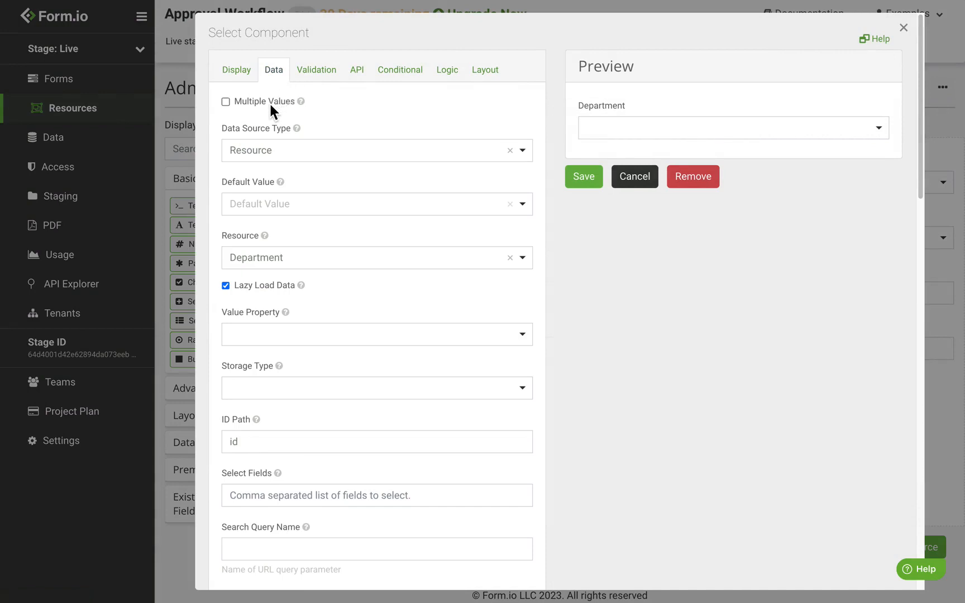
left_click(269, 102)
left_click(591, 178)
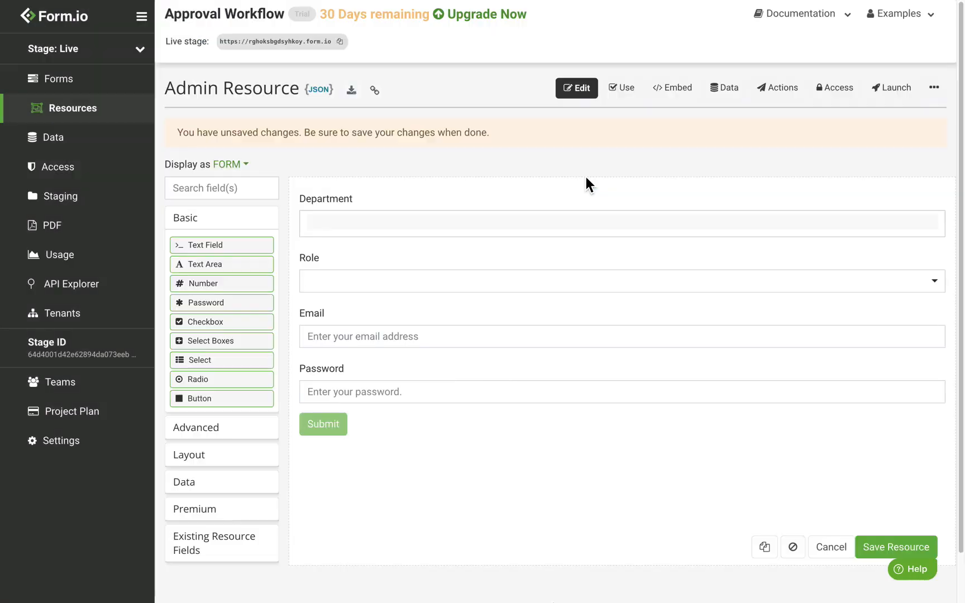
left_click(894, 549)
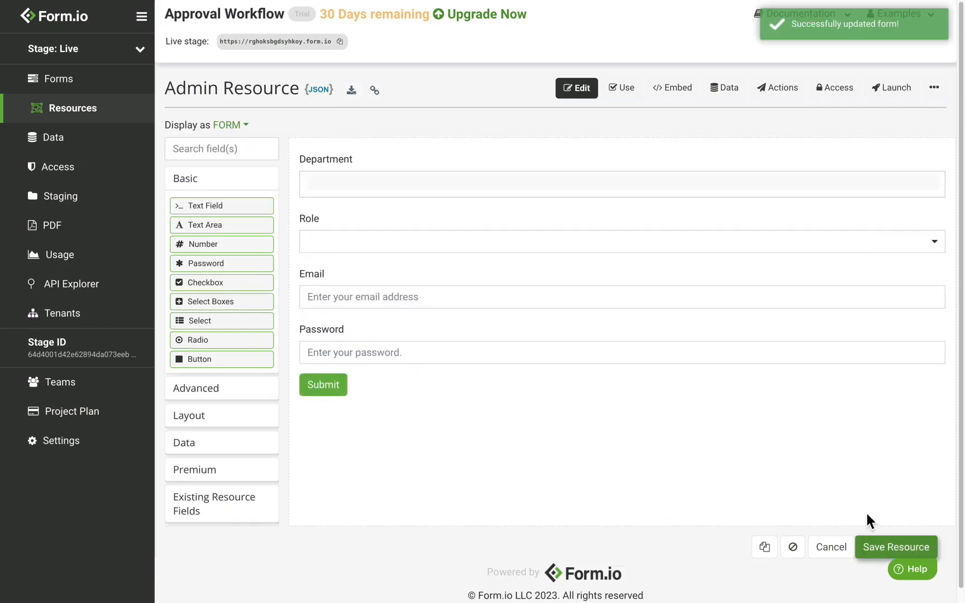
In a new Admin record, pick Sales, IT and Customer Support as departments and Manager as role
left_click(623, 99)
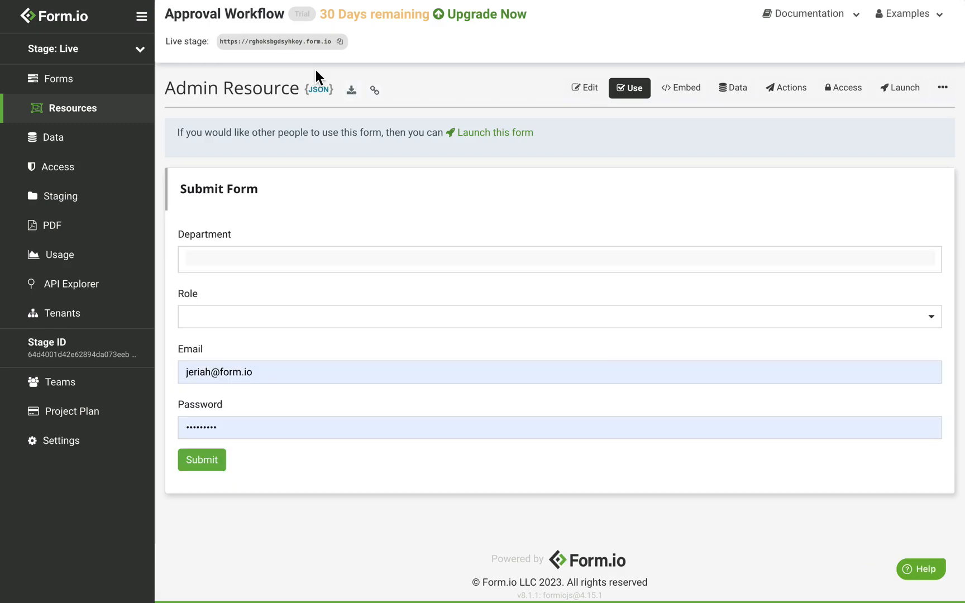
left_click(232, 260)
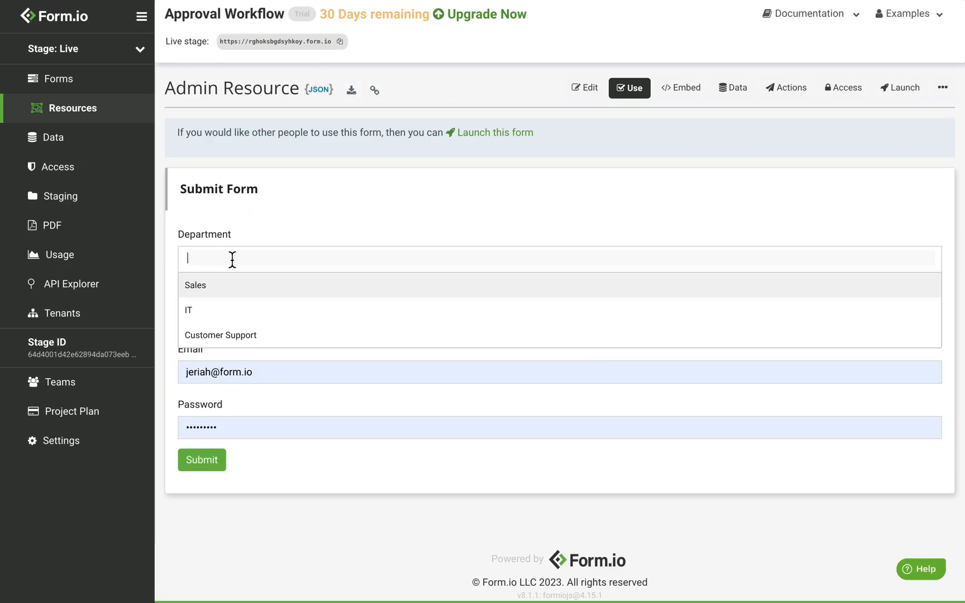
left_click(222, 286)
left_click(226, 285)
left_click(224, 286)
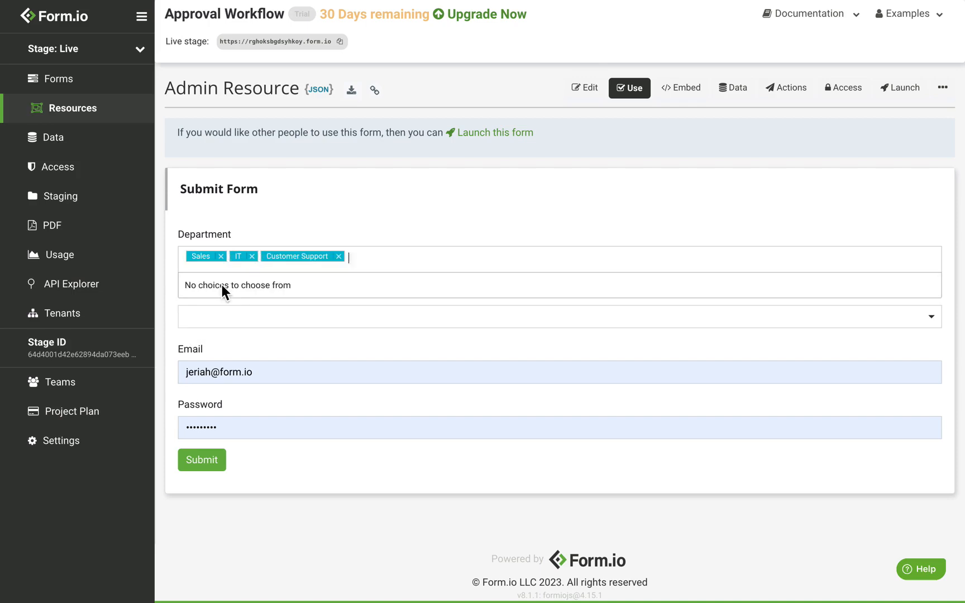
left_click(305, 195)
left_click(229, 332)
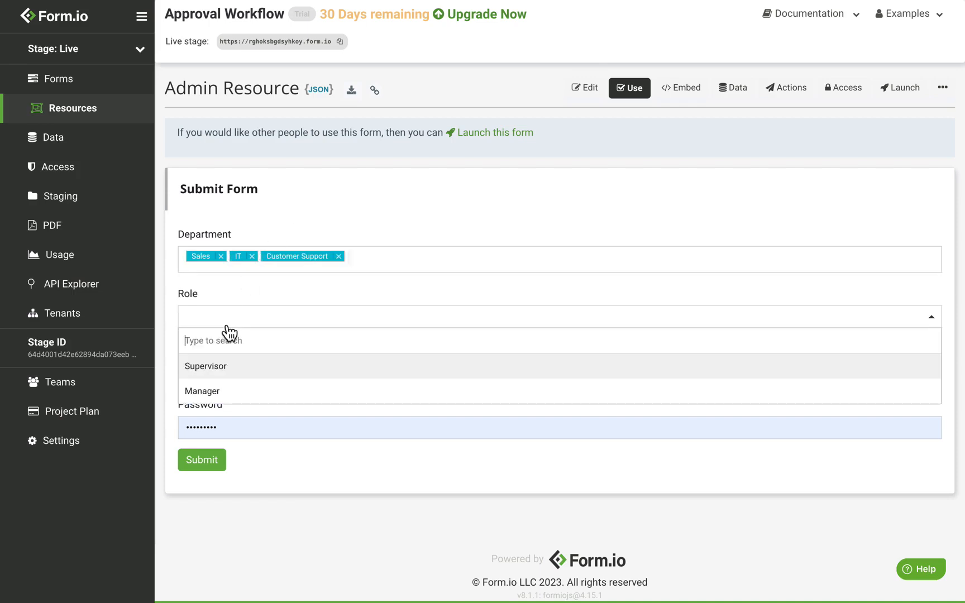
left_click(232, 391)
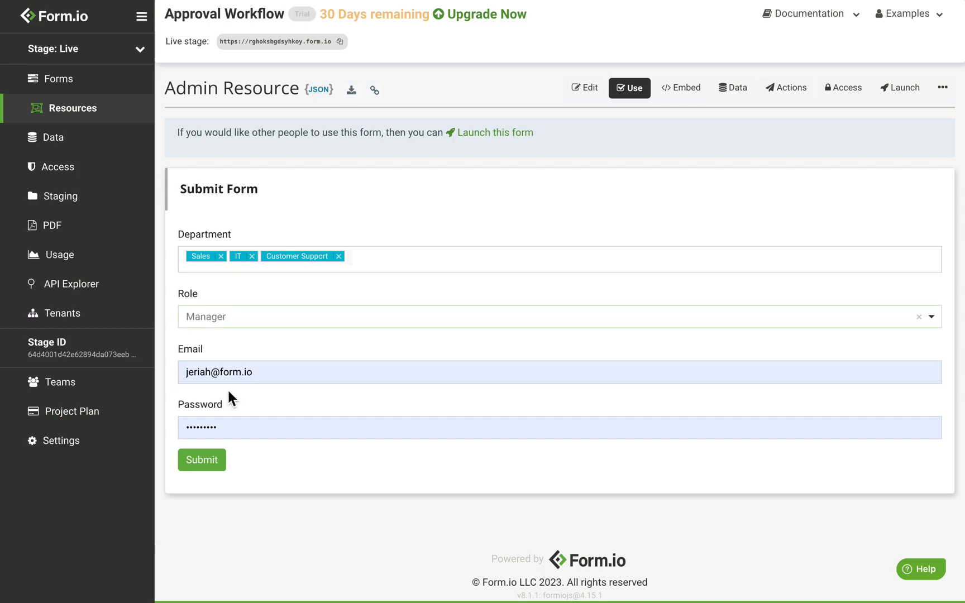
Enter the manager's email and password, submit the record, and check the saved Manager role
triple_click(289, 374)
type("manager")
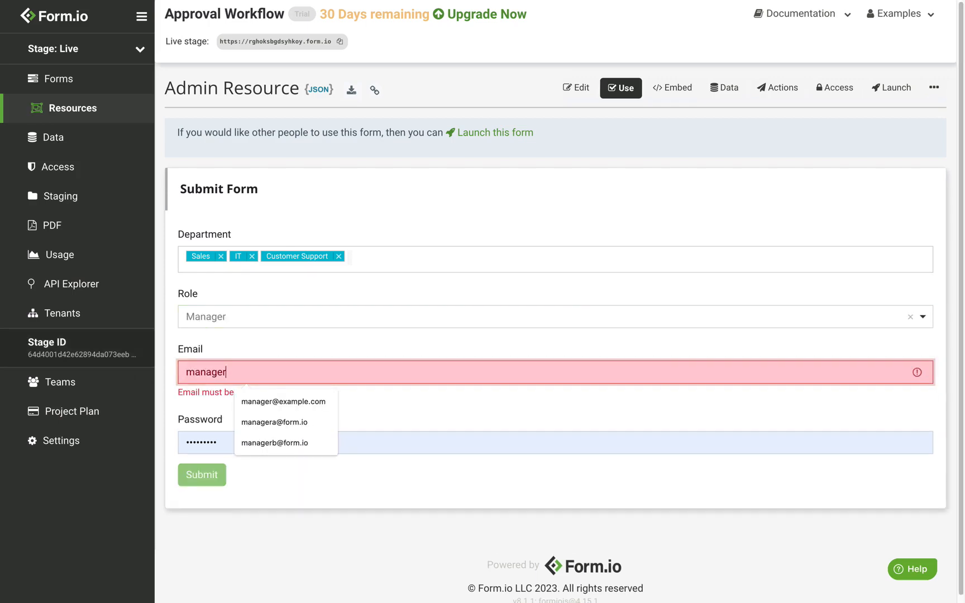
type("@example.com")
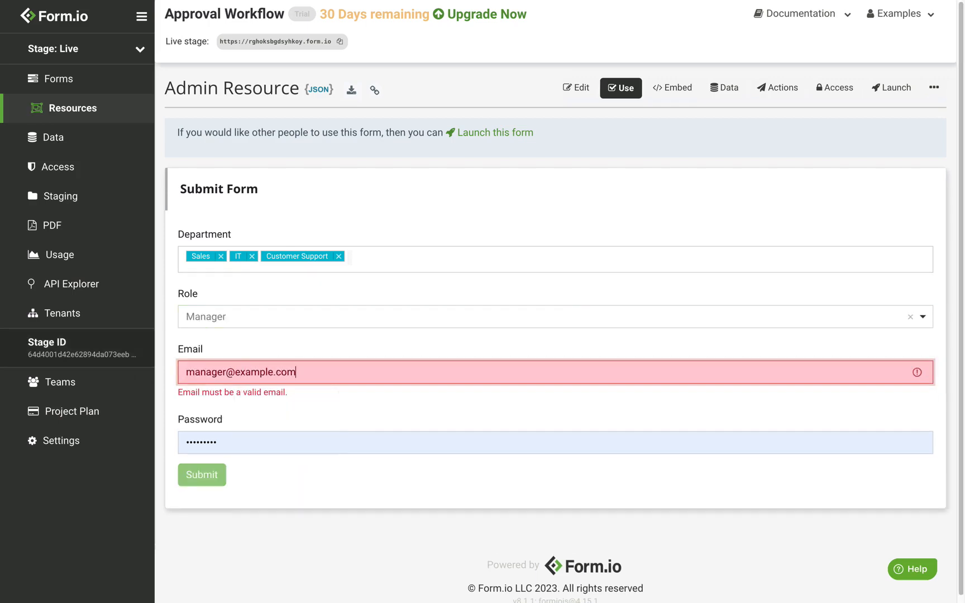
key("Tab")
type("•••••••")
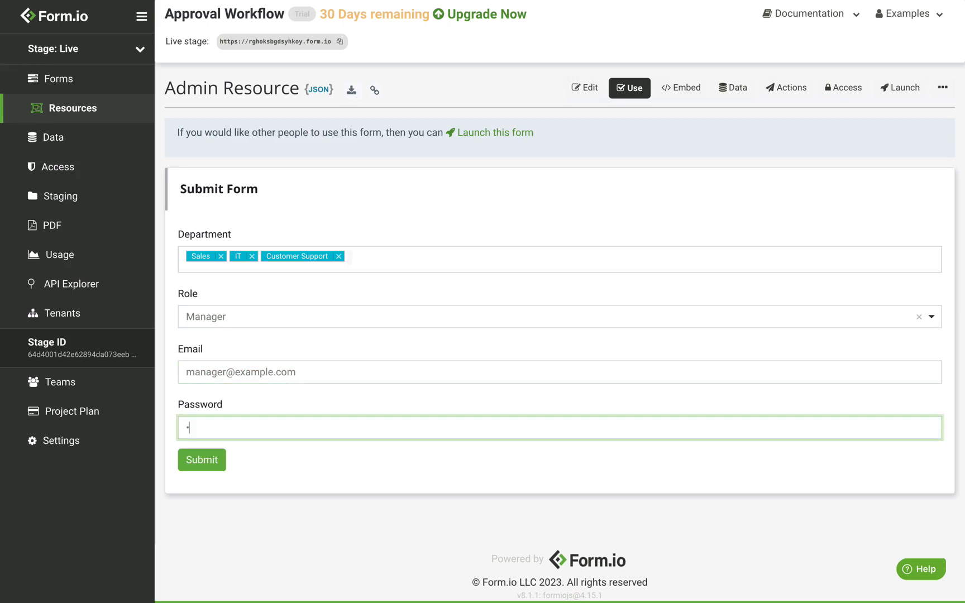
type("••••")
left_click(226, 466)
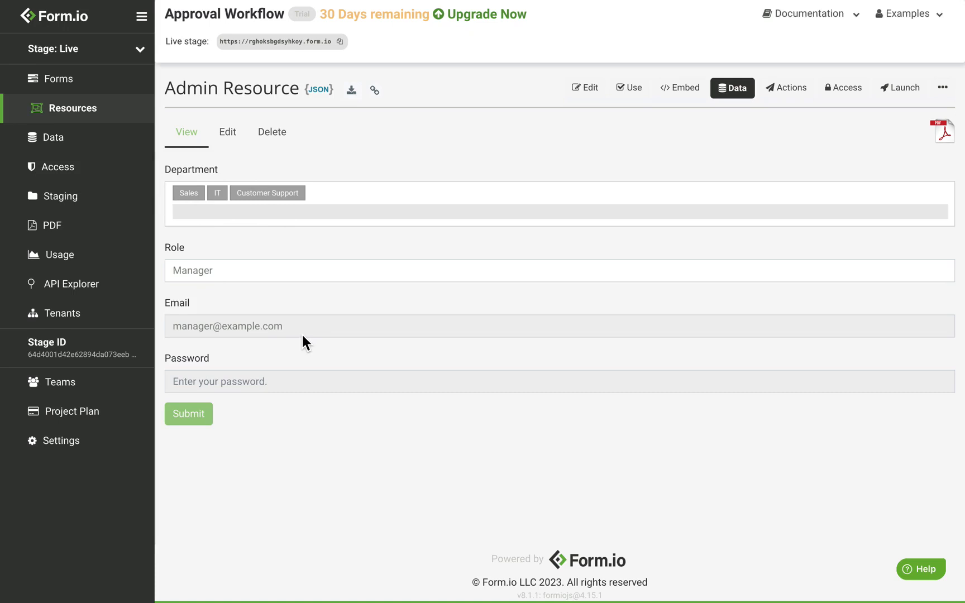
left_click_drag(212, 270, 165, 276)
Start another Admin record with Sales as department and Supervisor as role
left_click(626, 96)
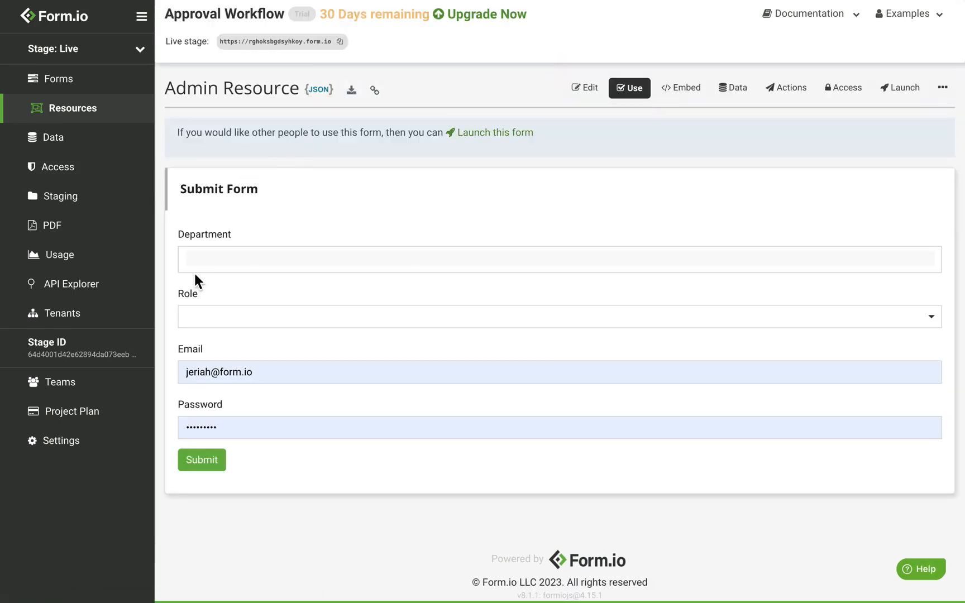
left_click(226, 261)
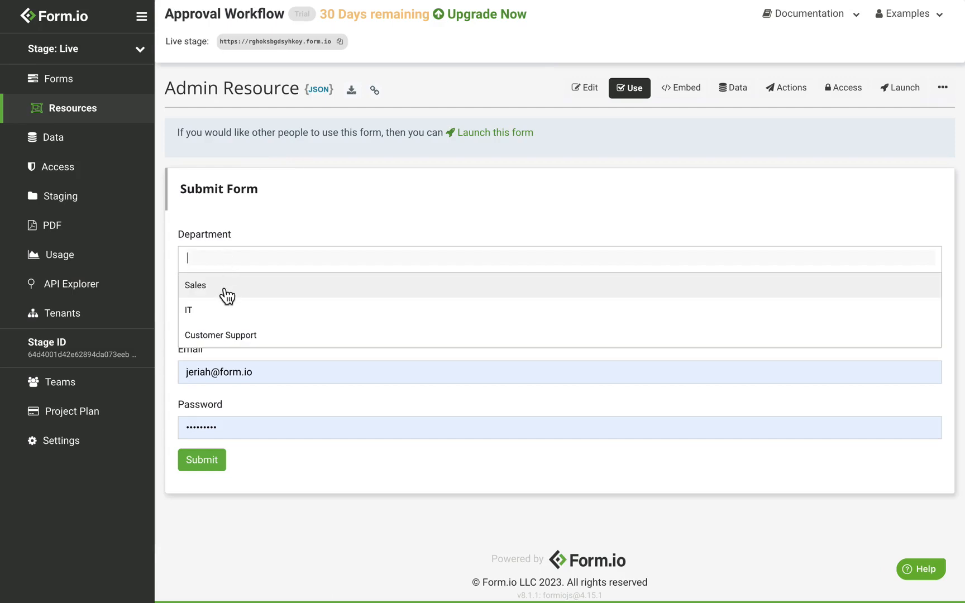
left_click(226, 295)
left_click(269, 237)
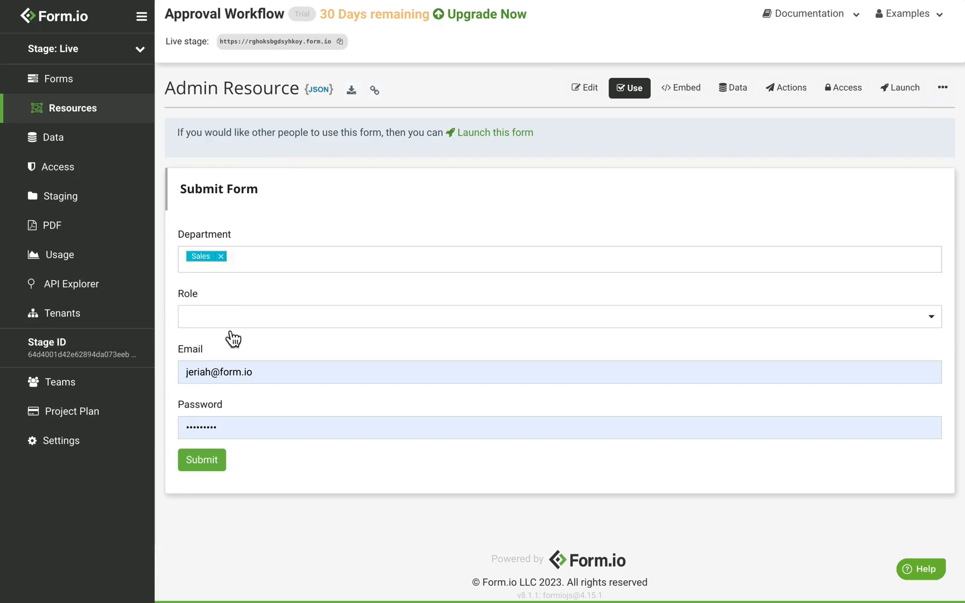
left_click(230, 326)
left_click(233, 368)
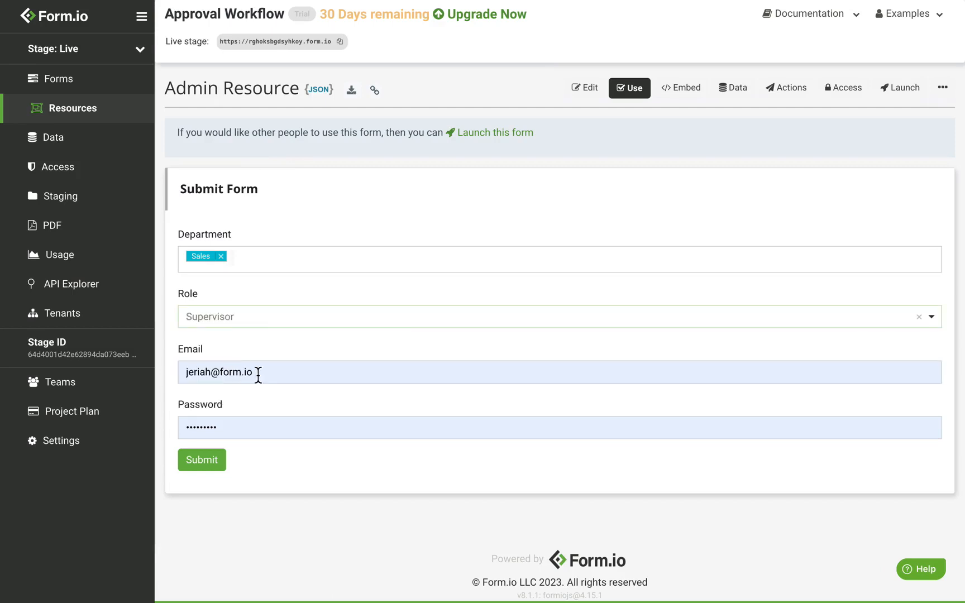
Enter the Sales supervisor's email and password, submit, and view the four admin submissions
triple_click(259, 373)
type("super")
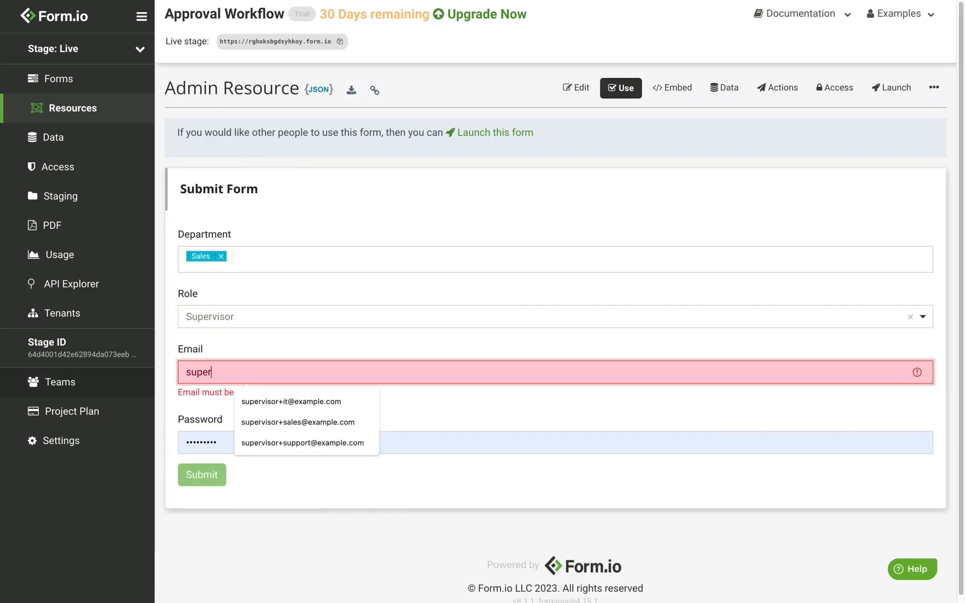
type("visor+sales@e")
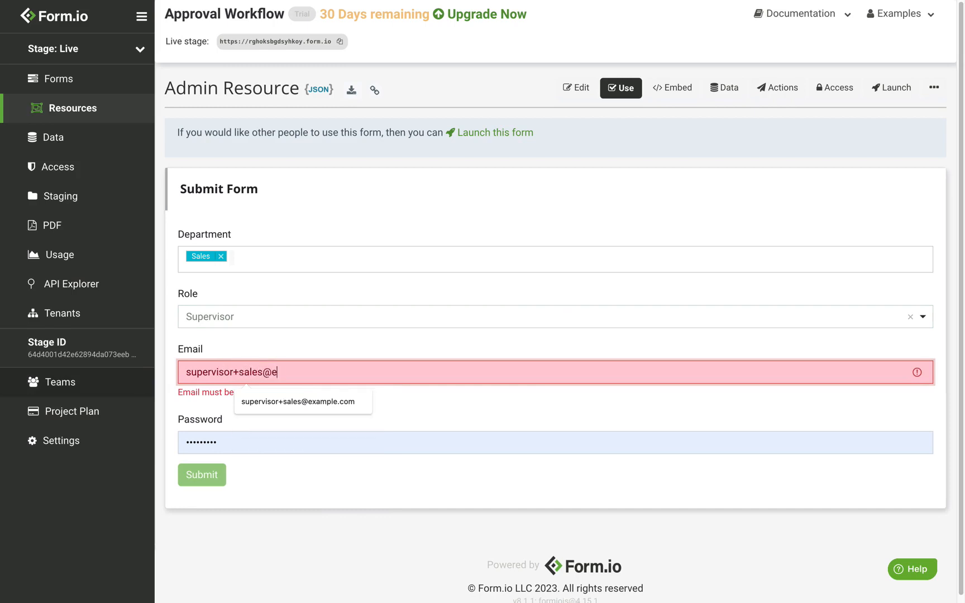
type("xample.com")
key("Tab")
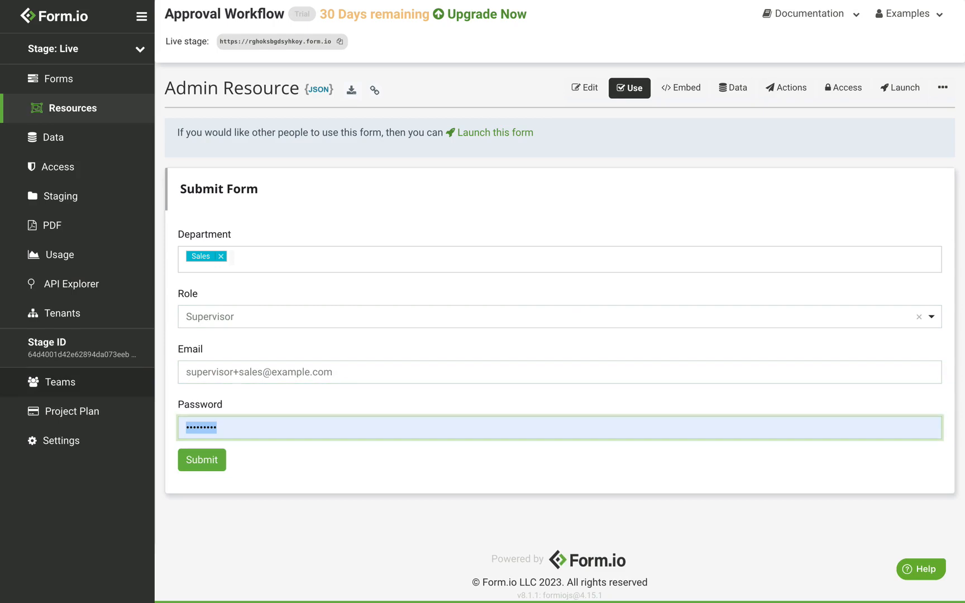
type("•••••••••••")
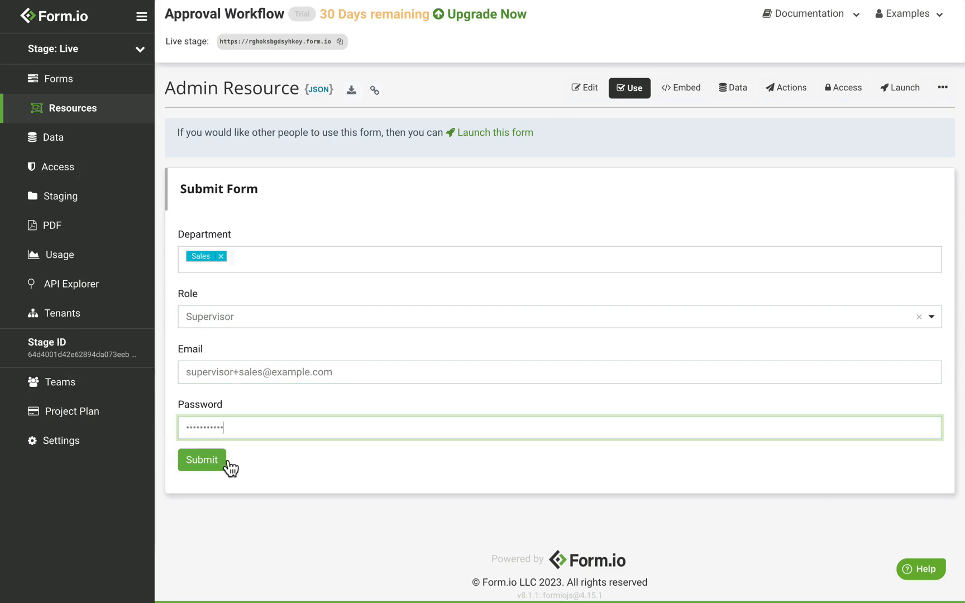
left_click(221, 465)
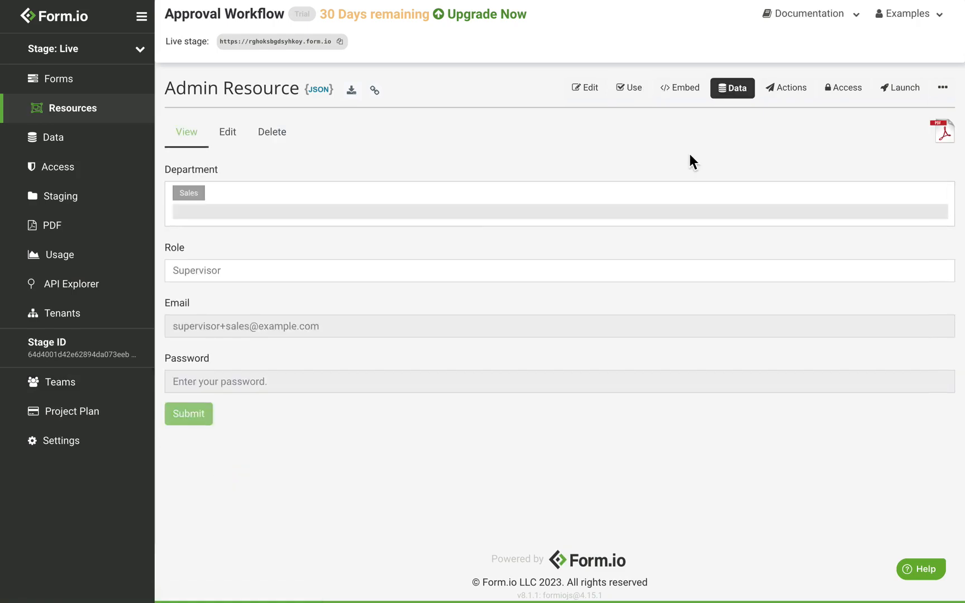
left_click(739, 92)
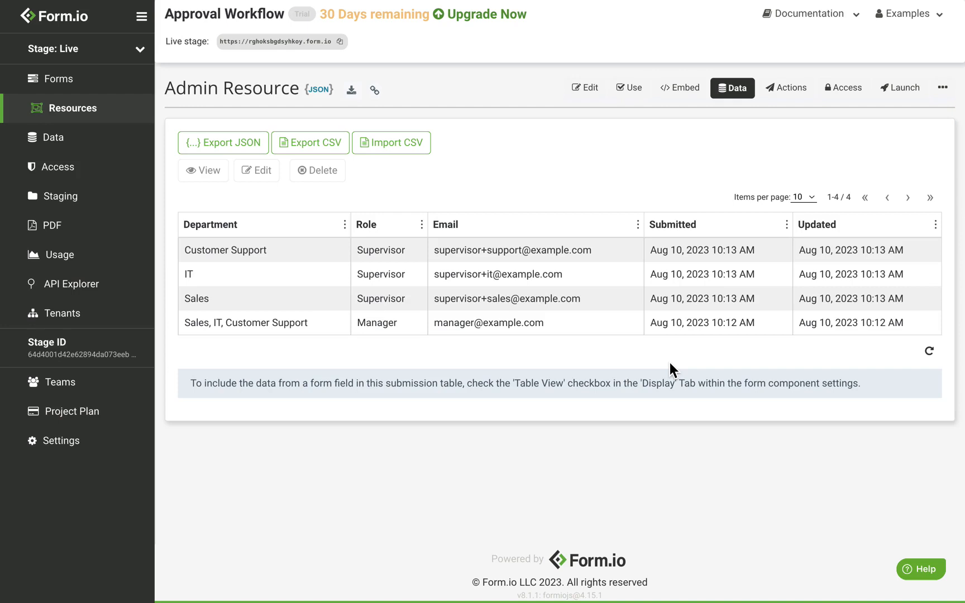
Create a new API web form titled Leave Request
left_click(83, 90)
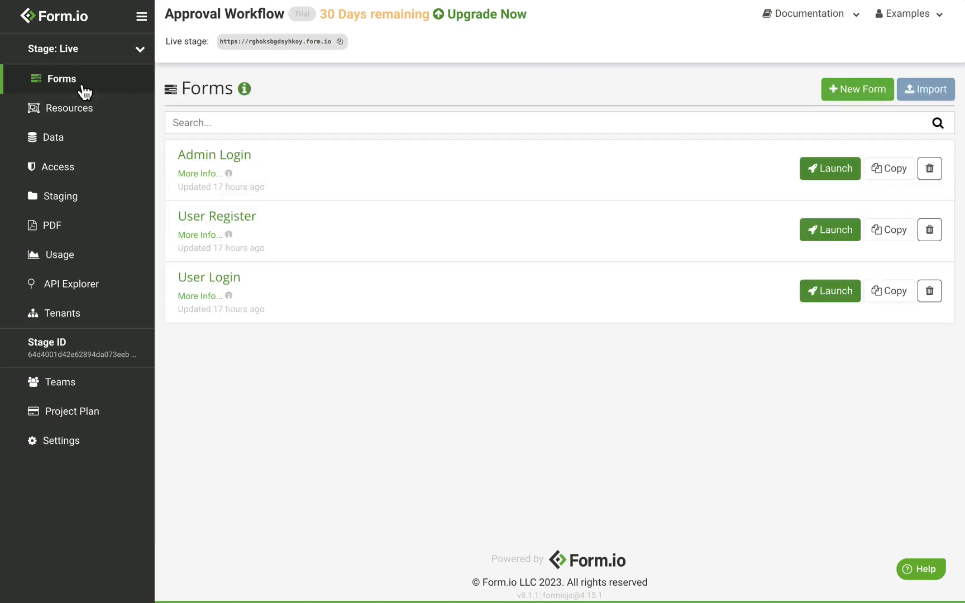
left_click(840, 93)
left_click(357, 201)
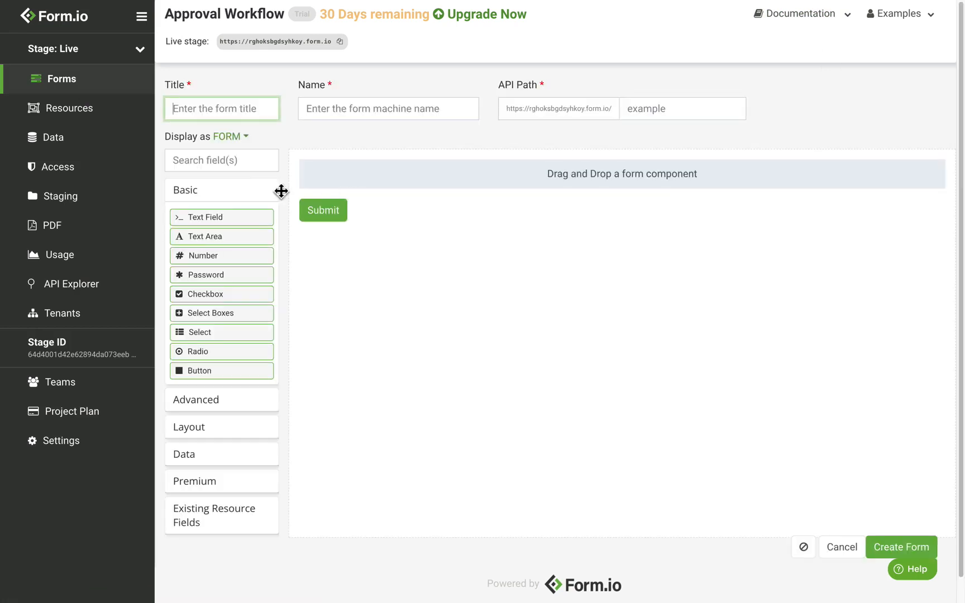
type("Leave")
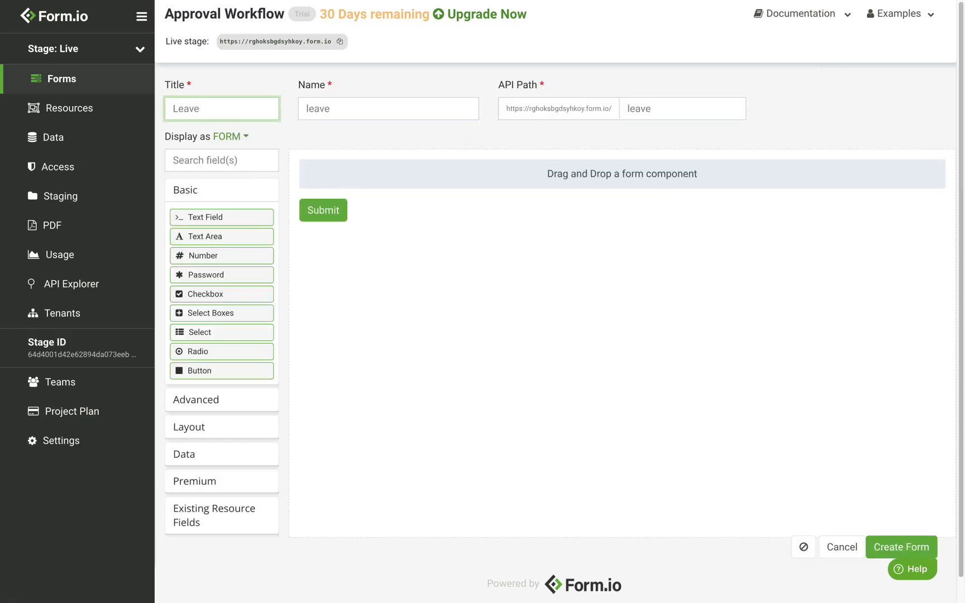
type(" Request")
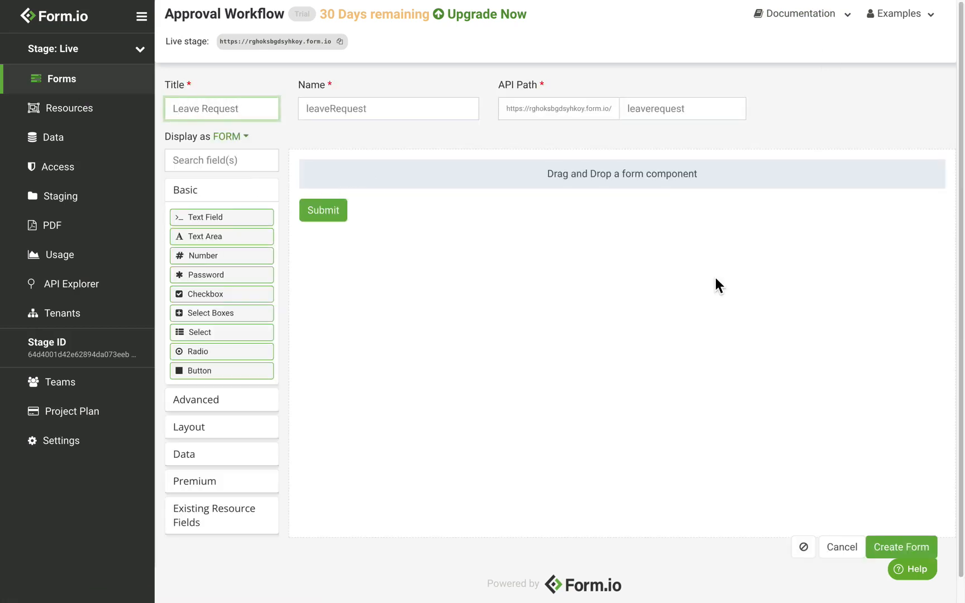
left_click(901, 550)
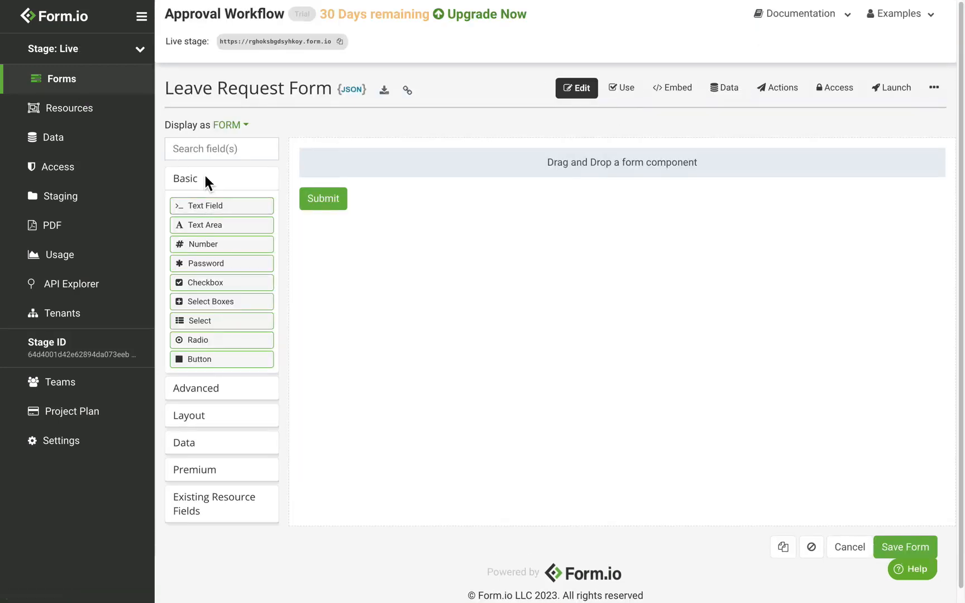
Add a Panel to the empty form and set its title to Leave Request
left_click(202, 418)
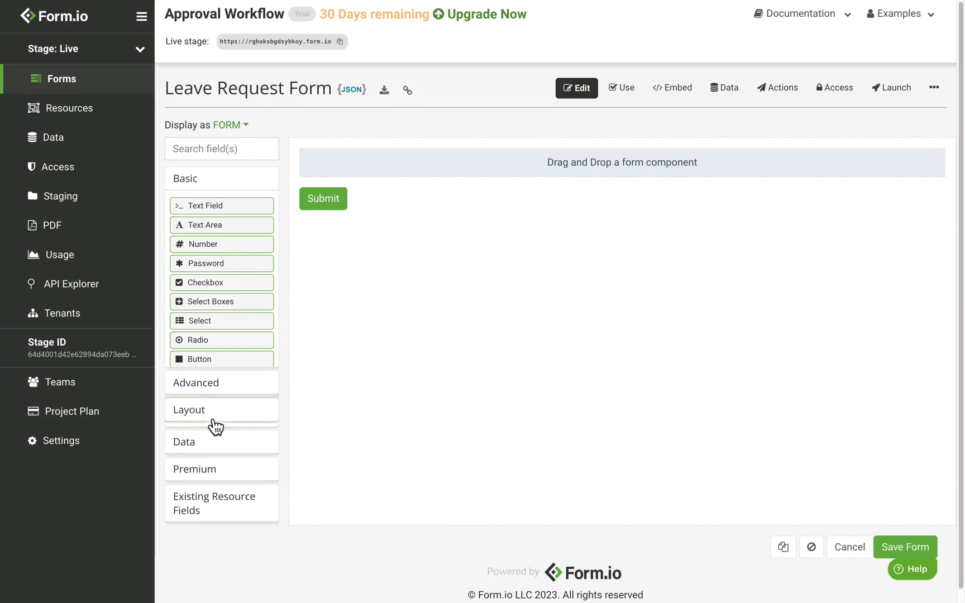
left_click_drag(206, 337, 503, 171)
double_click(286, 132)
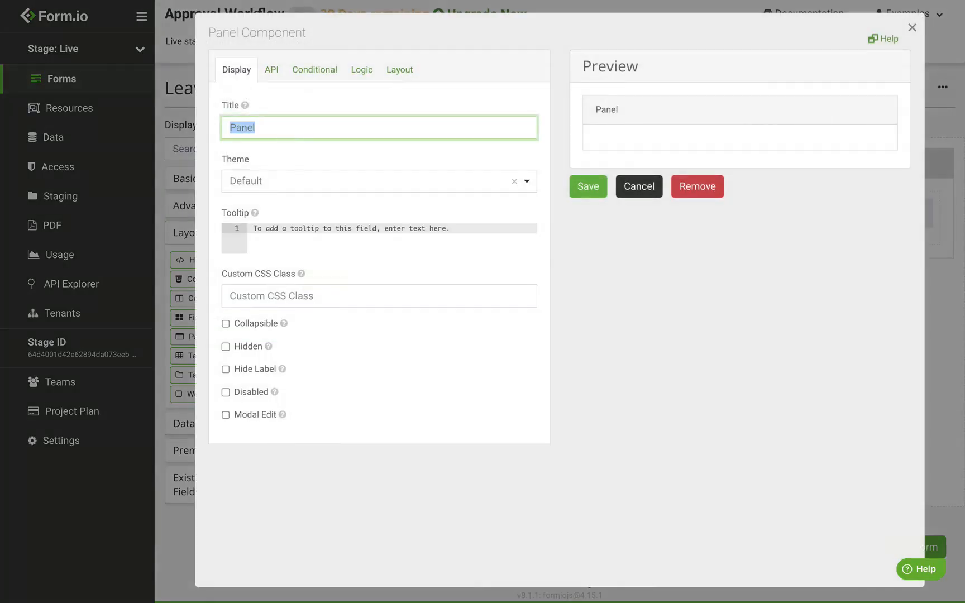
type("Leave Request")
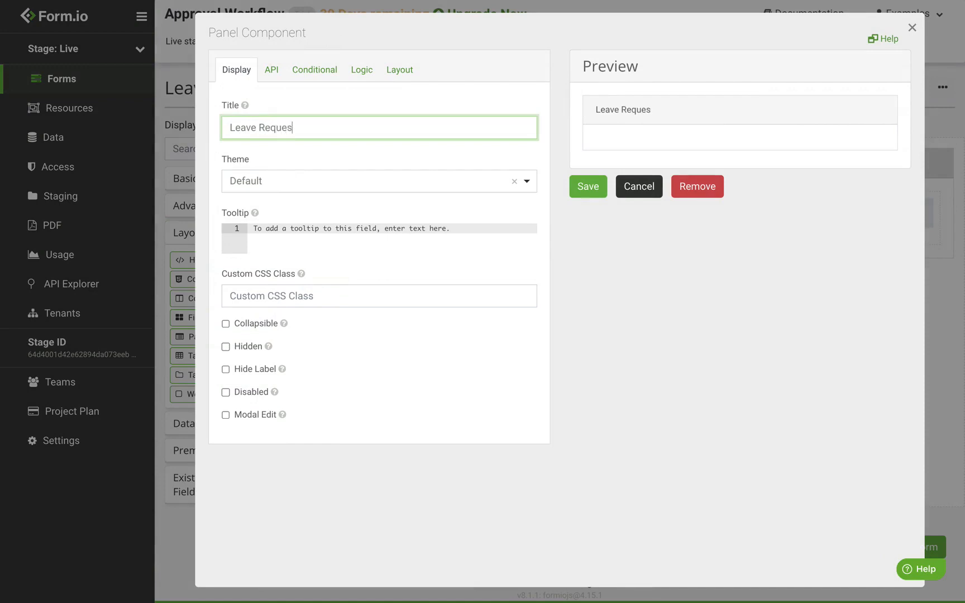
left_click(595, 190)
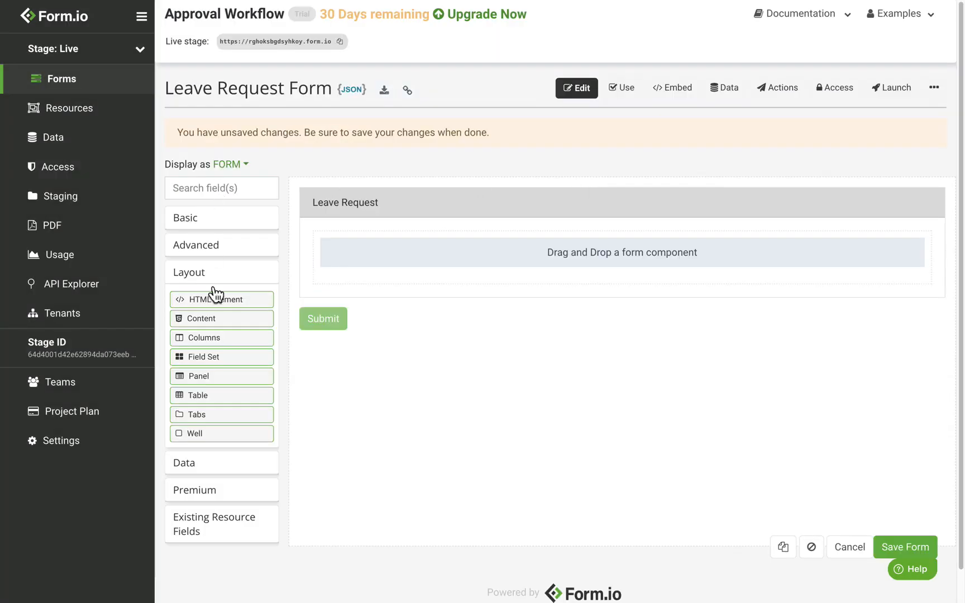
left_click(229, 225)
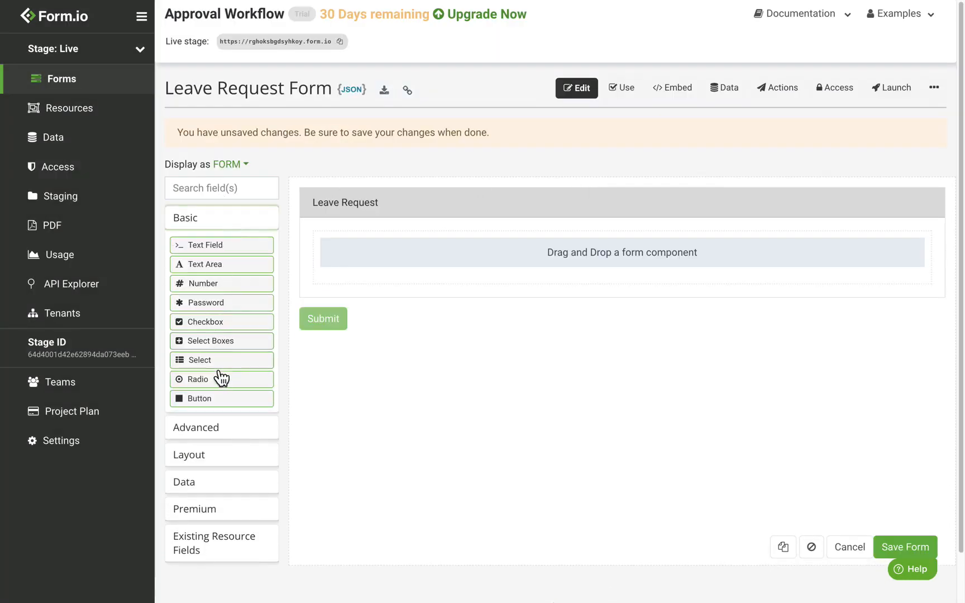
Drop a Select into the Leave Request panel, label it Status, and tick Hidden
left_click_drag(220, 360, 441, 277)
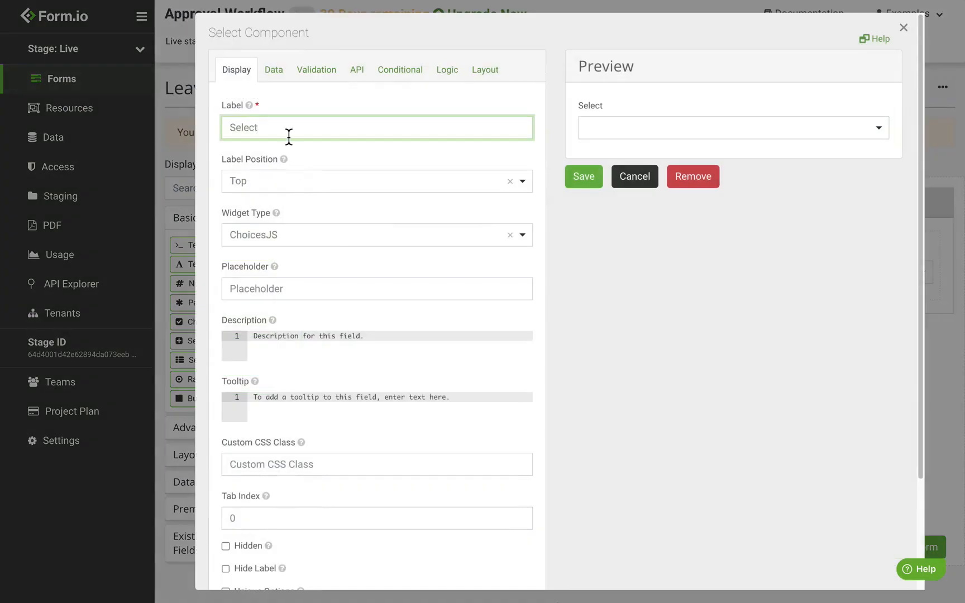
type("Status")
scroll(256, 430, "down", 3)
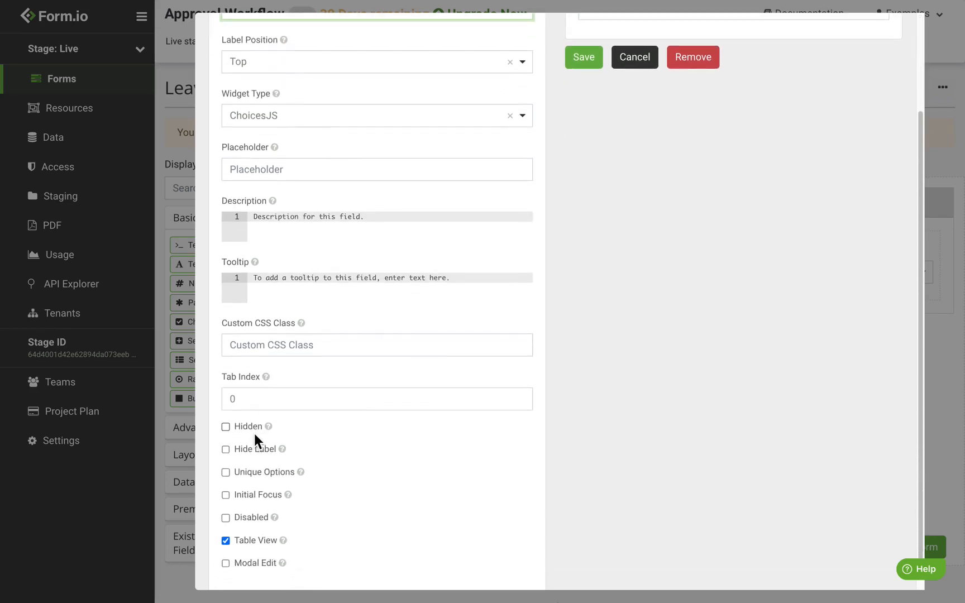
left_click(250, 430)
scroll(419, 439, "up", 3)
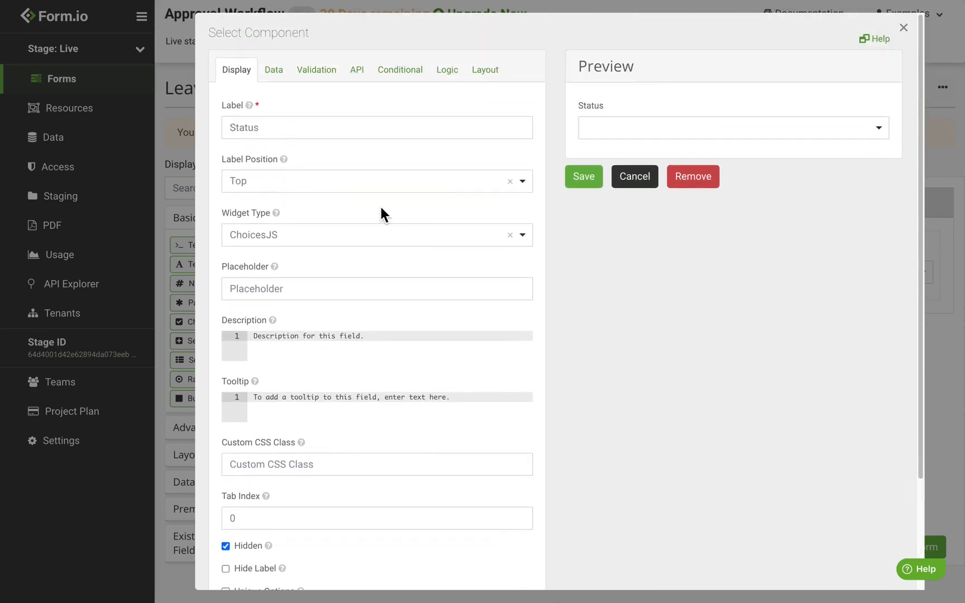
Add Requested, Emergency and Supervisor Approved as the Status select's data source values
left_click(277, 71)
left_click(314, 301)
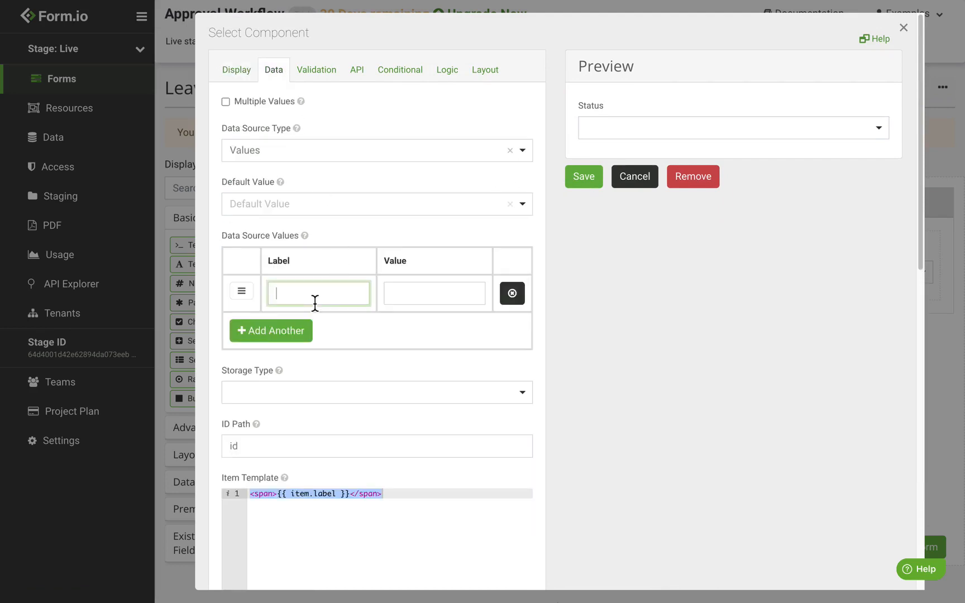
type("Requested")
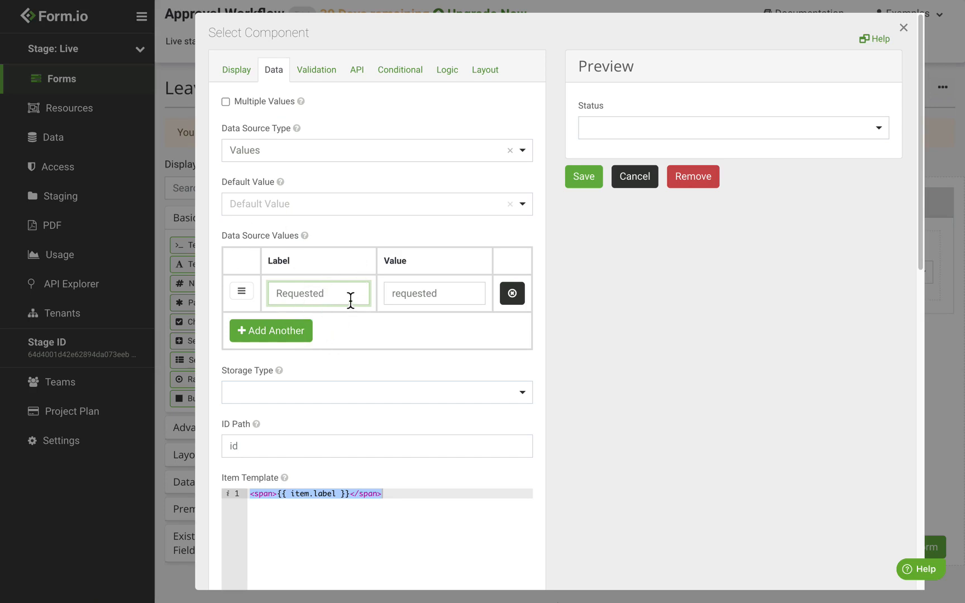
left_click(304, 338)
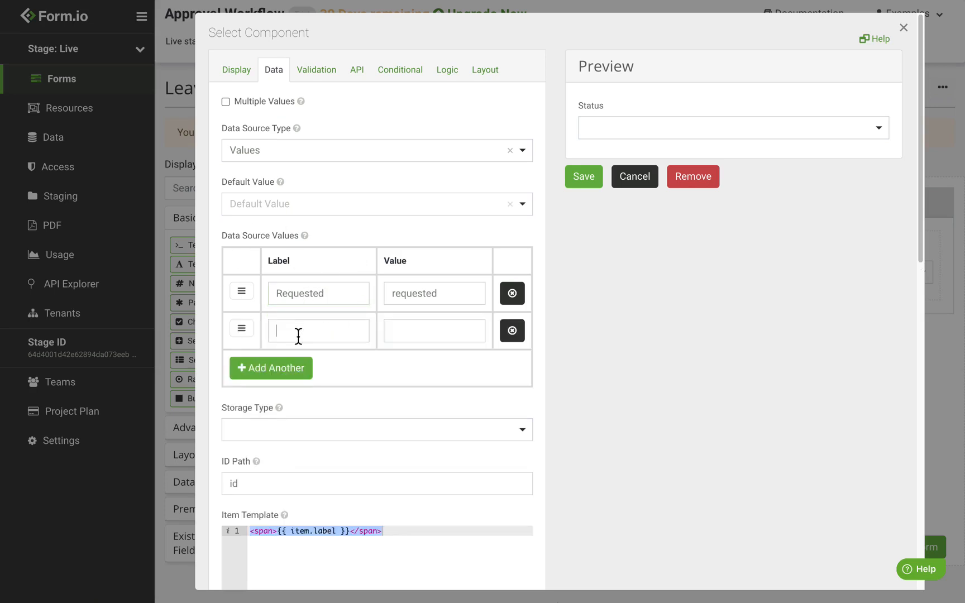
type("Emergency")
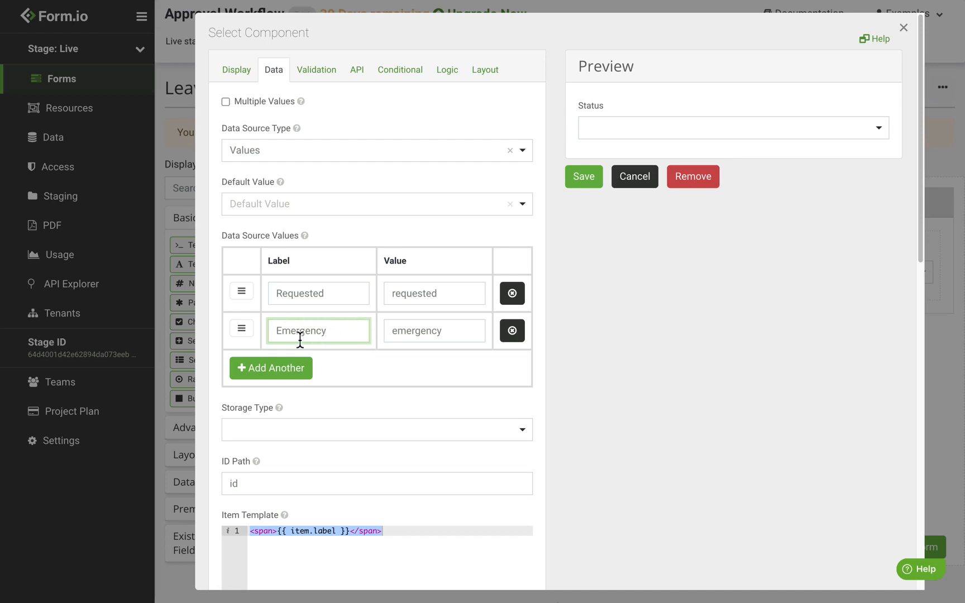
left_click(303, 385)
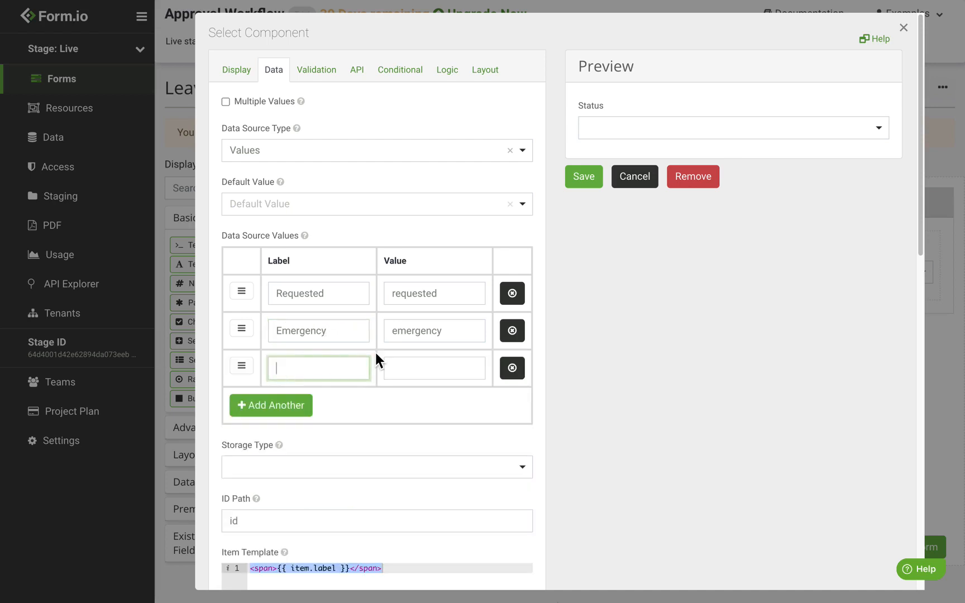
type("Supervisor Appro")
type("ved")
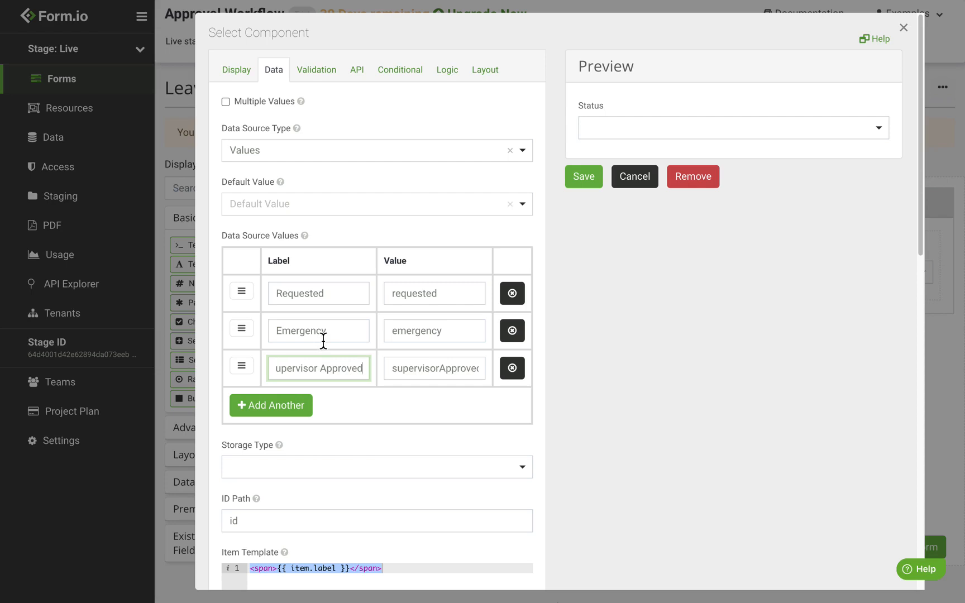
Add Manager Approved and Denied options, then set Requested as the default value
left_click(290, 411)
left_click(332, 410)
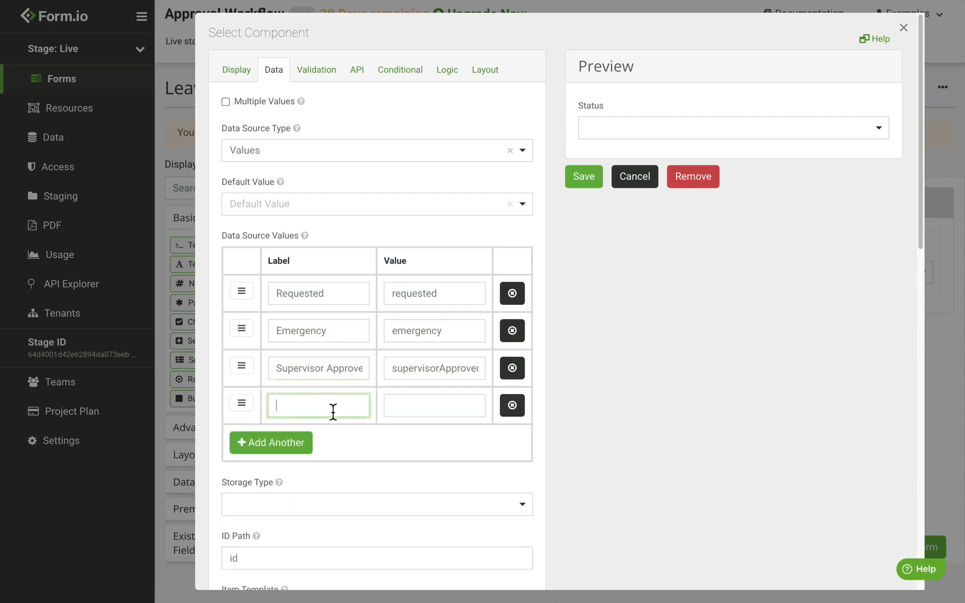
type("Manager Approved")
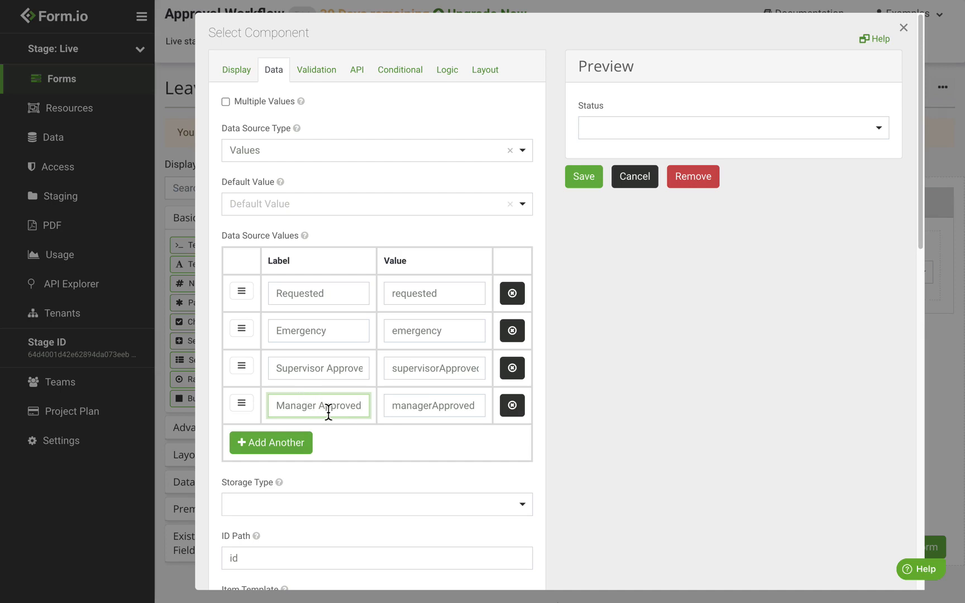
left_click(304, 445)
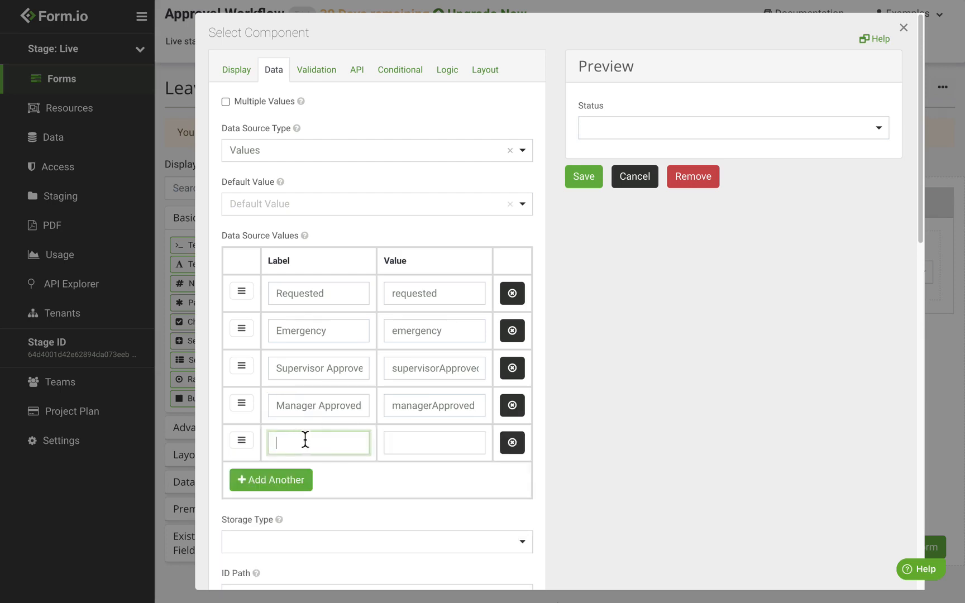
type("Denied")
left_click(408, 234)
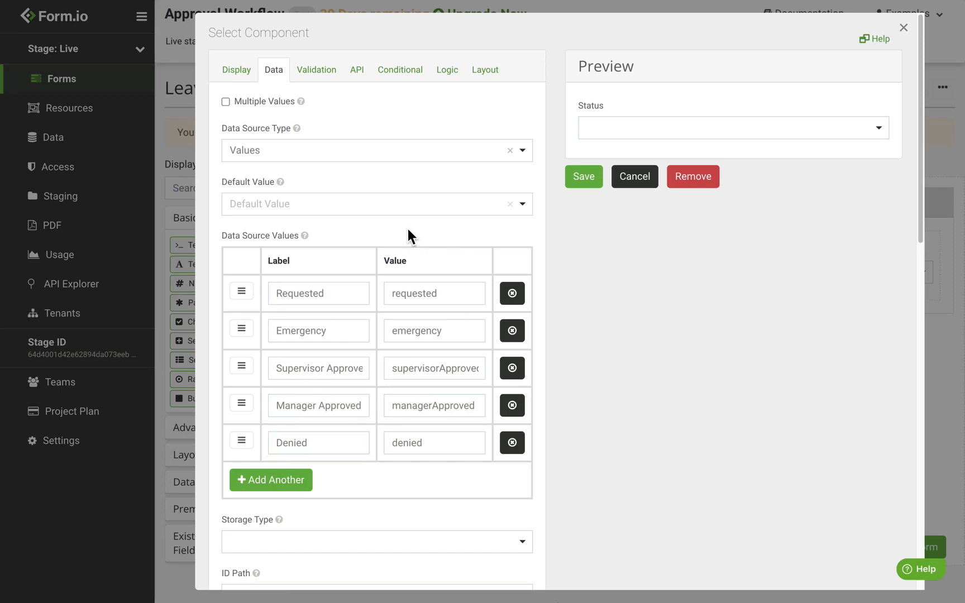
left_click(287, 217)
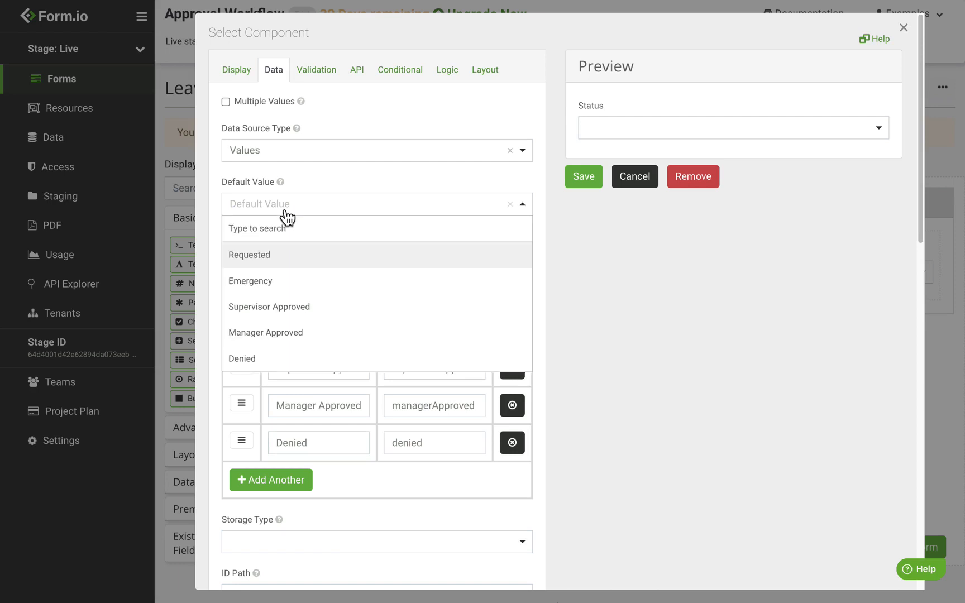
left_click(287, 255)
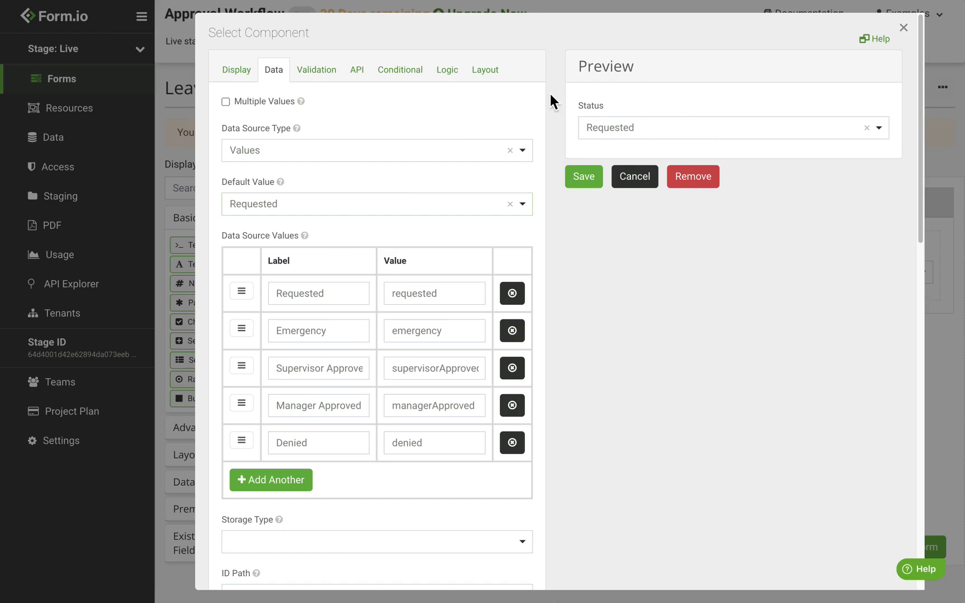
Untick Clear Value When Hidden on the Status field, save it, and save the Leave Request form
scroll(553, 184, "down", 3)
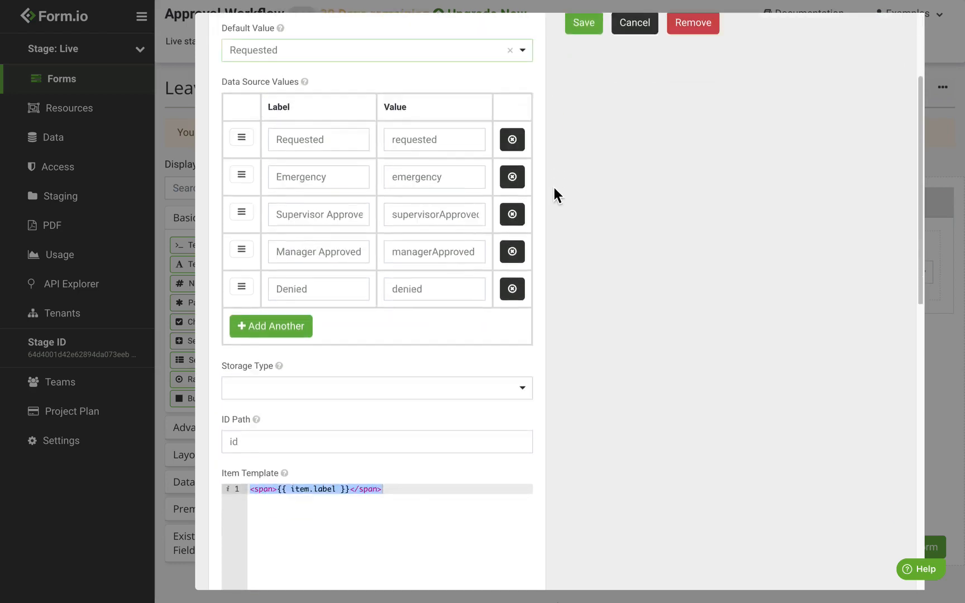
scroll(554, 188, "down", 10)
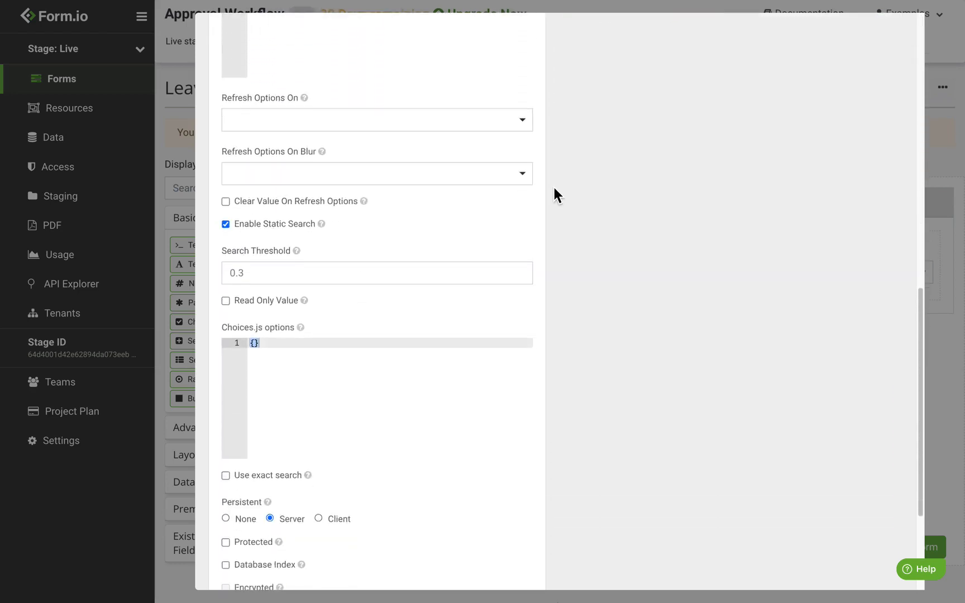
scroll(554, 195, "down", 3)
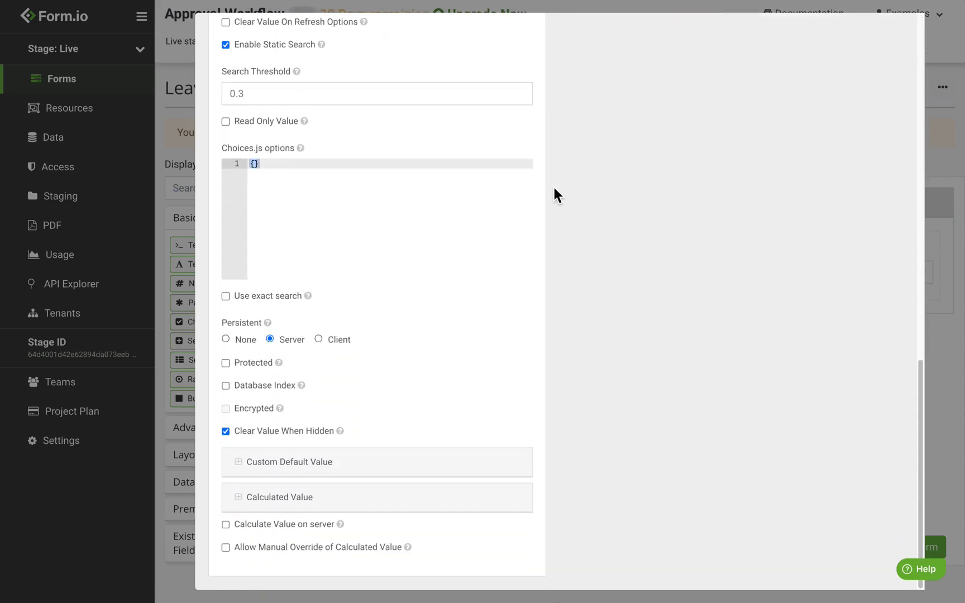
left_click(302, 436)
scroll(478, 420, "up", 15)
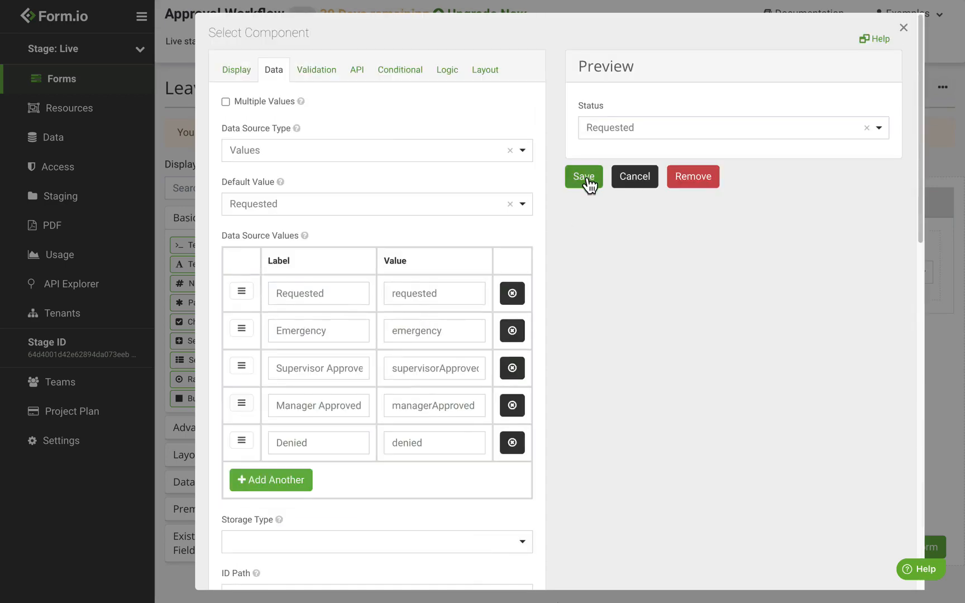
left_click(585, 178)
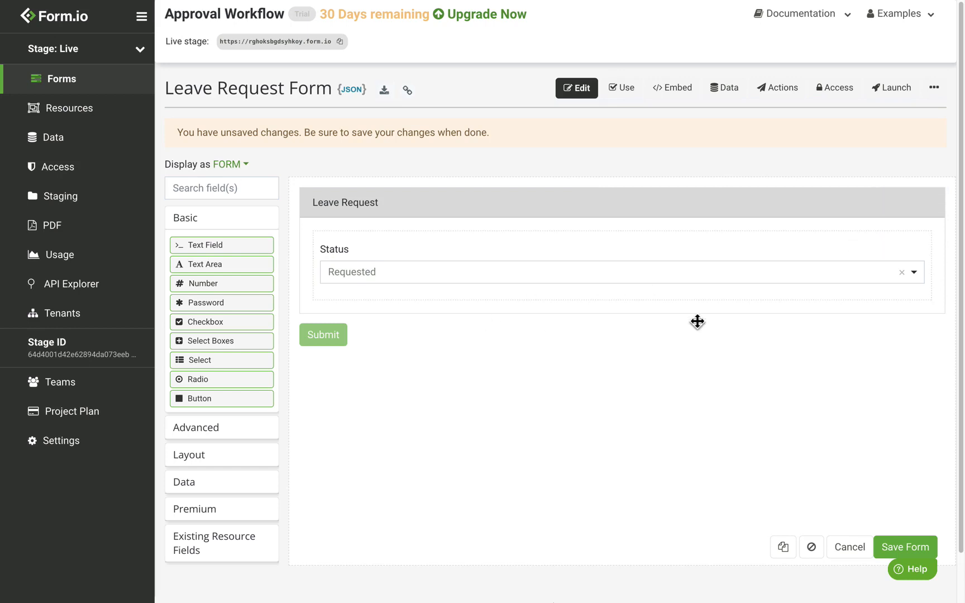
left_click(901, 548)
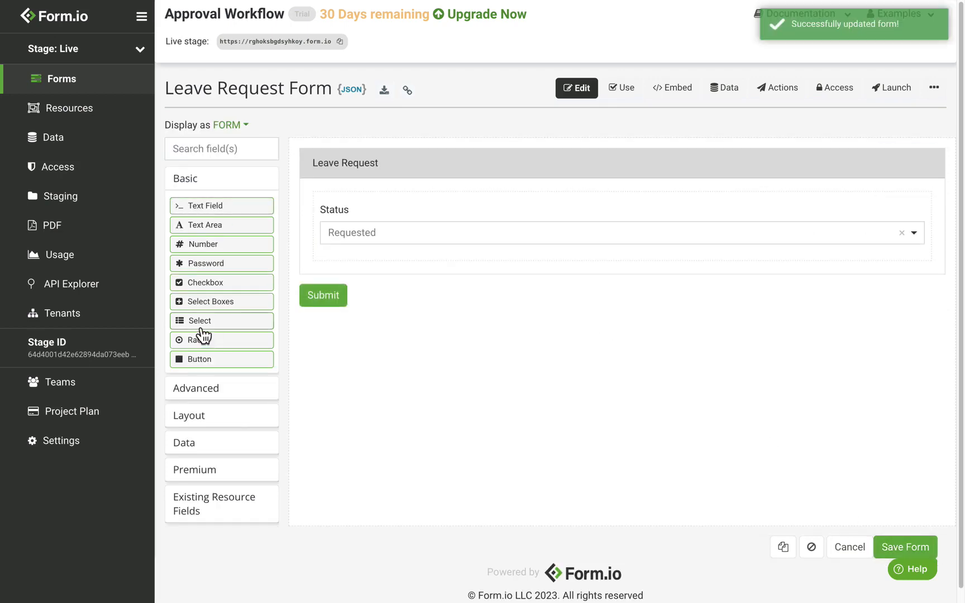
Drop a Select below Status and label it Leave Type
left_click_drag(201, 328, 457, 268)
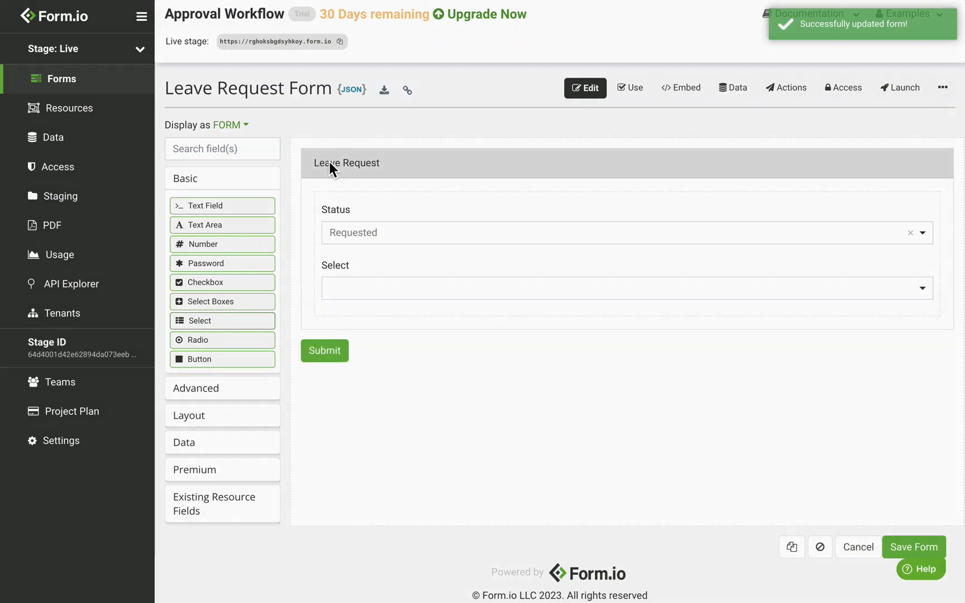
type("Leave Type")
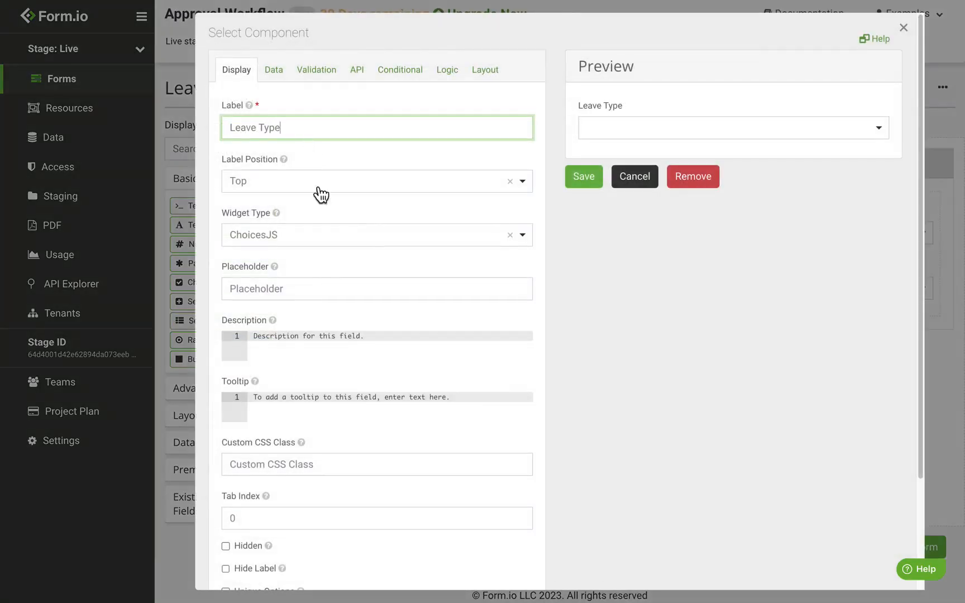
left_click(287, 78)
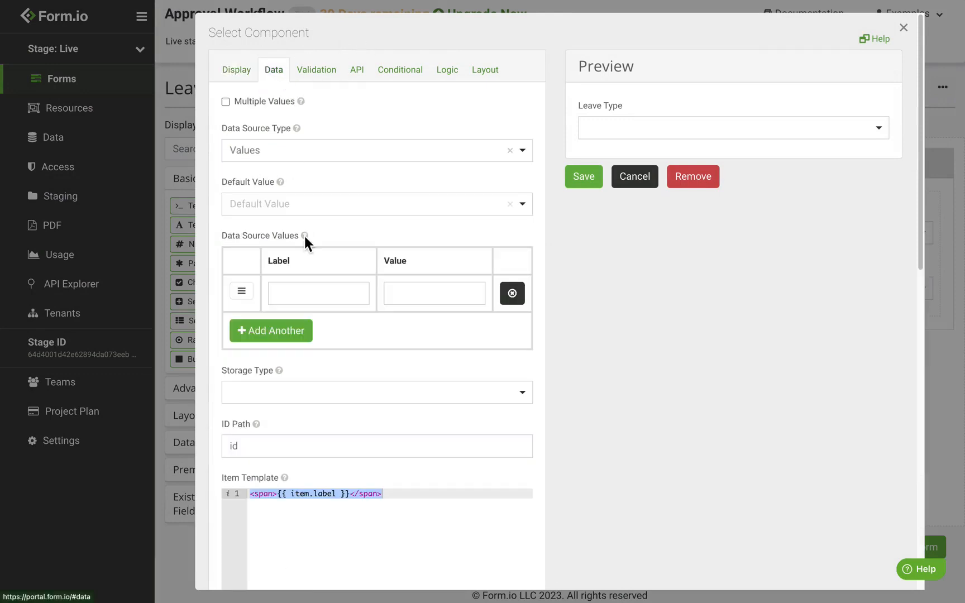
Give Leave Type the values Personal, Sick, Maternal, Emergency and Other, and save the field
left_click(300, 299)
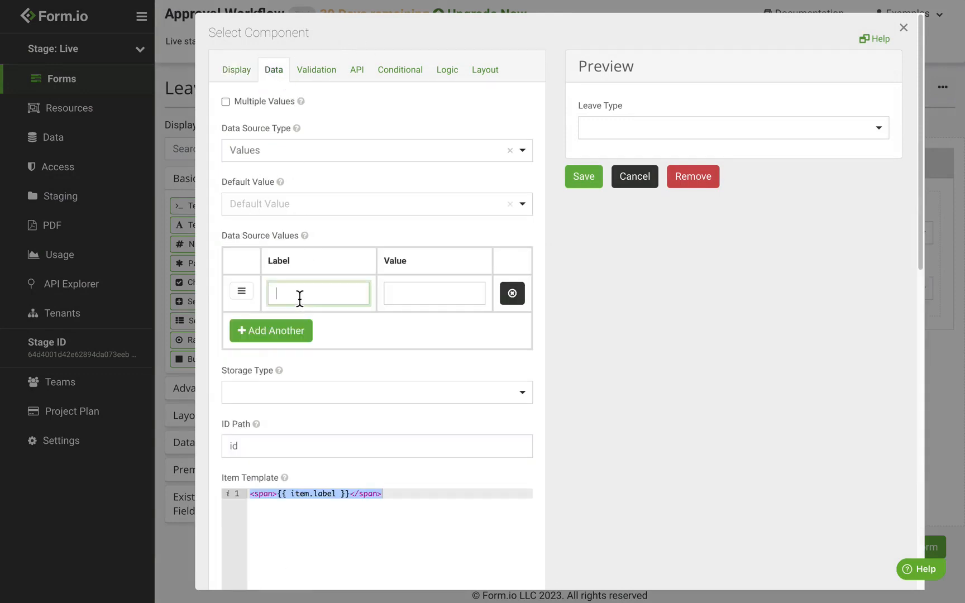
type("Personal")
left_click(305, 335)
type("Sick")
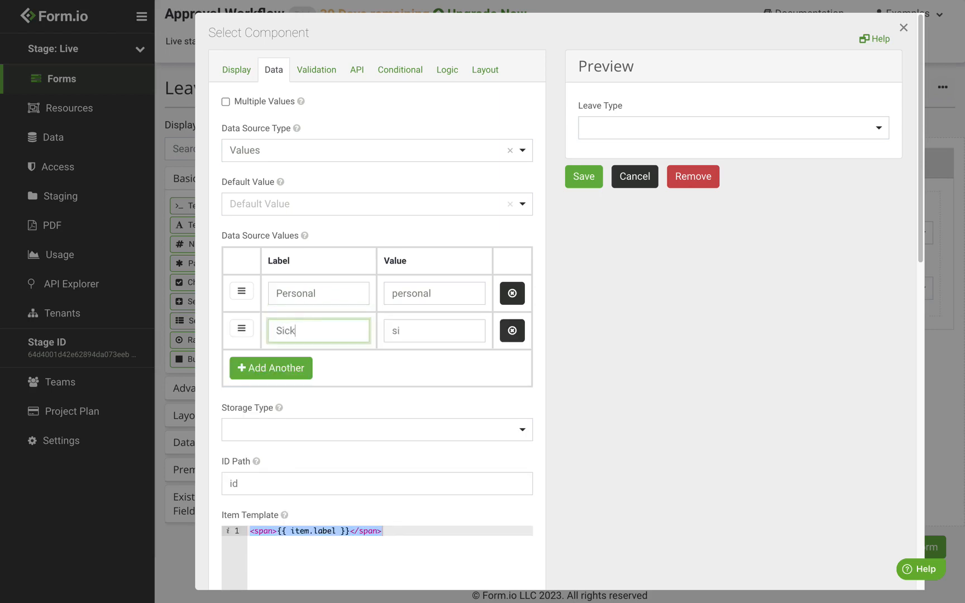
left_click(297, 366)
type("Maternal")
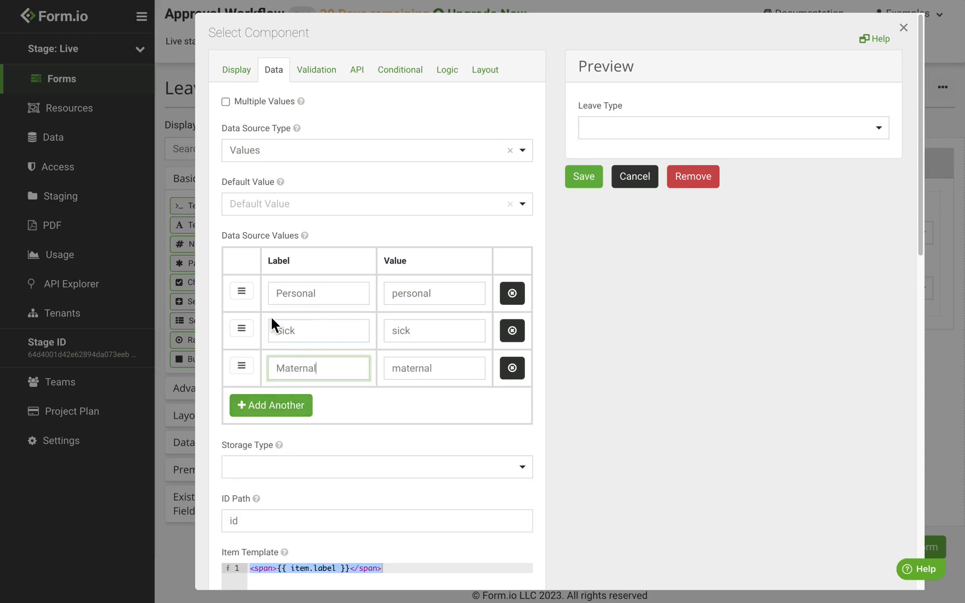
left_click(277, 411)
type("Emergency")
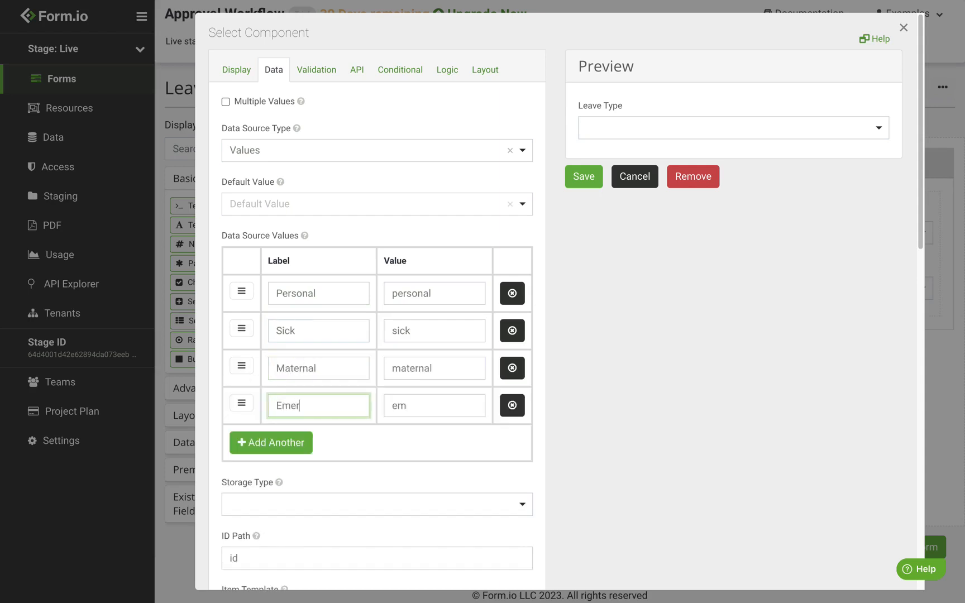
left_click(296, 445)
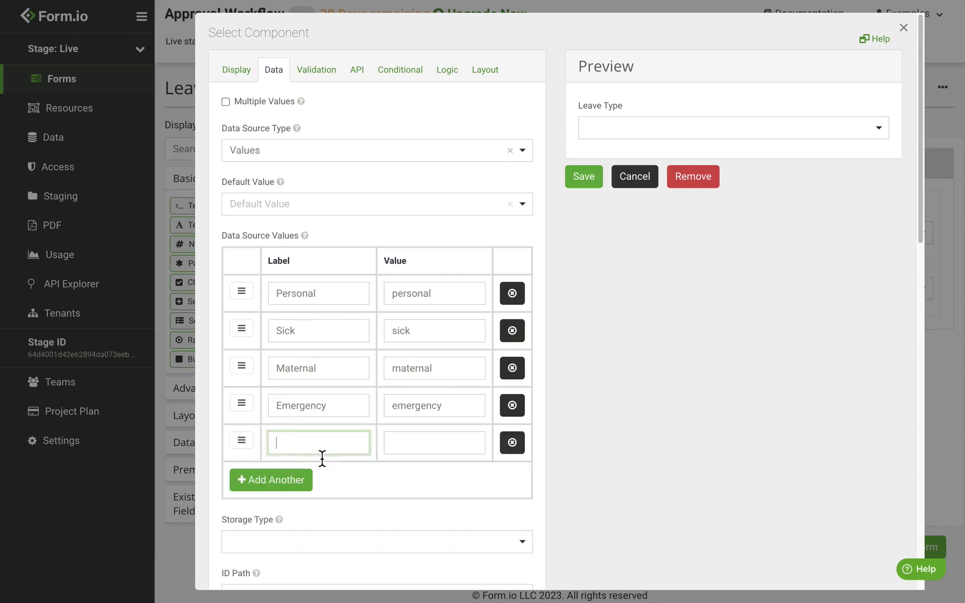
type("Other")
scroll(368, 271, "down", 1)
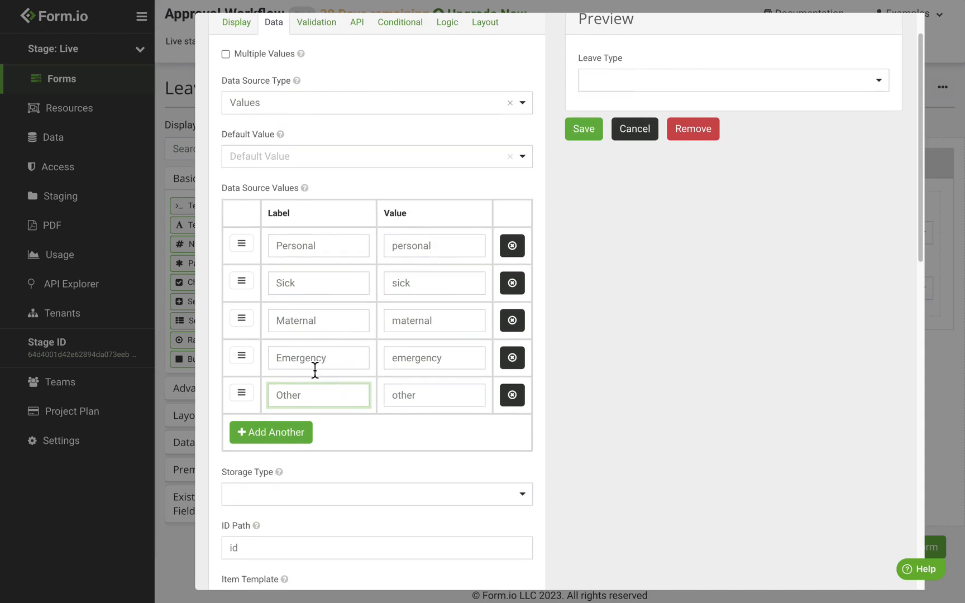
left_click(583, 130)
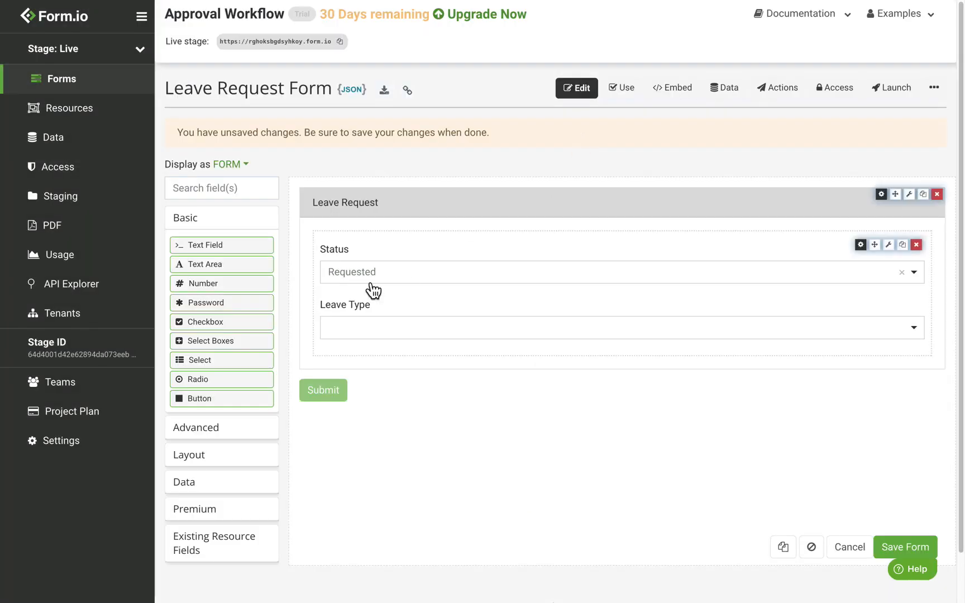
scroll(370, 286, "down", 1)
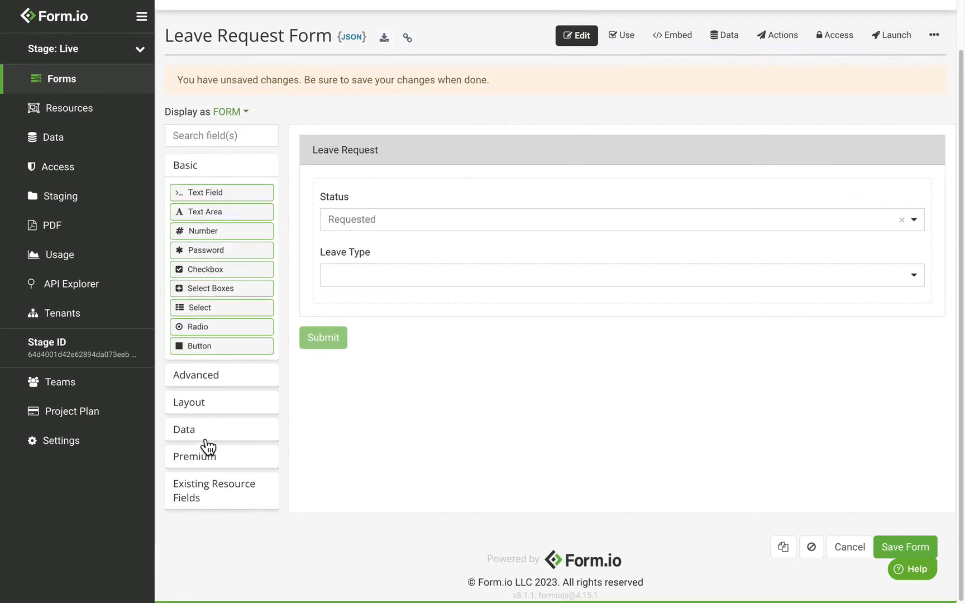
Place a Columns layout below Leave Type, keeping its default two-column settings
left_click(213, 407)
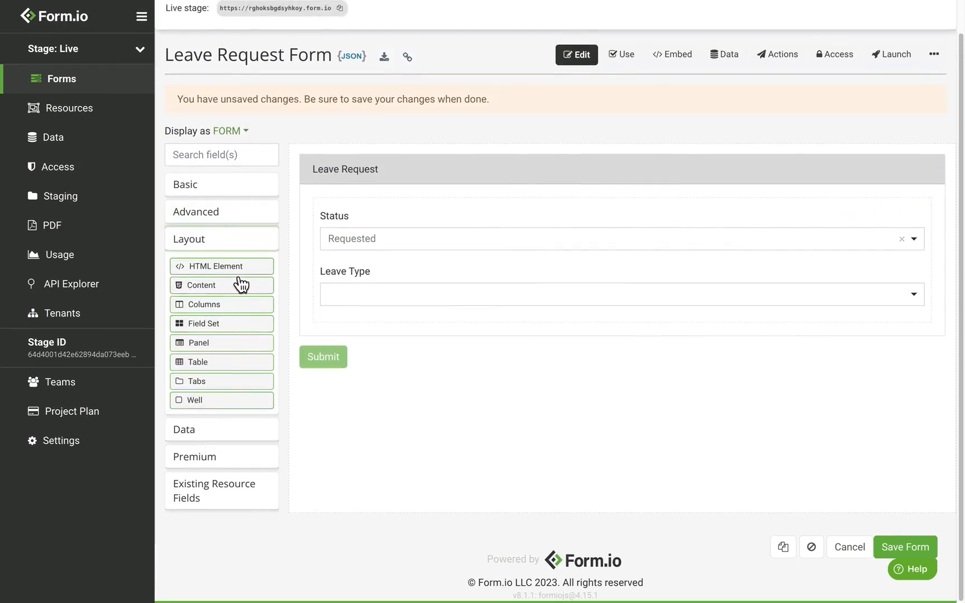
left_click_drag(241, 309, 483, 327)
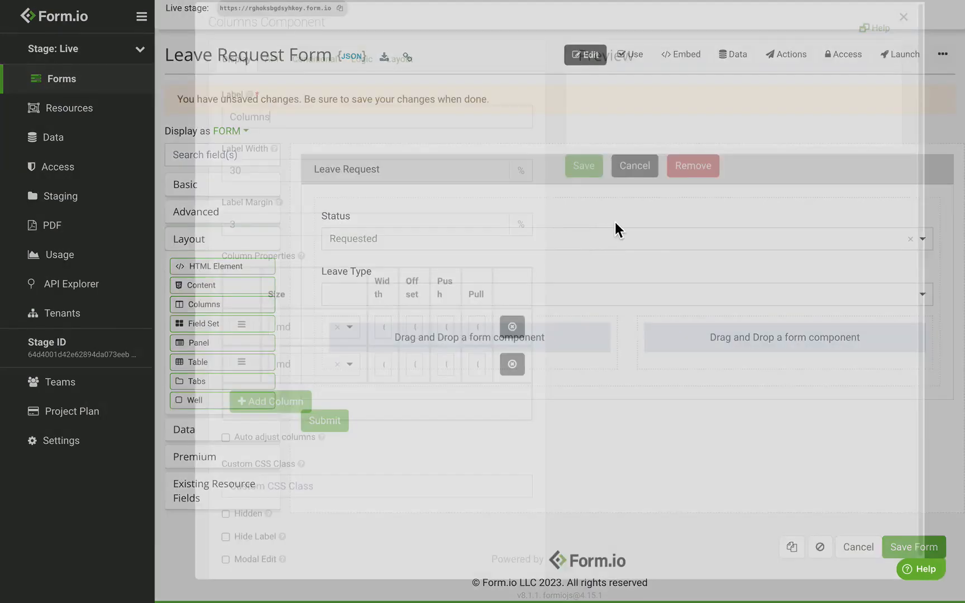
left_click(596, 187)
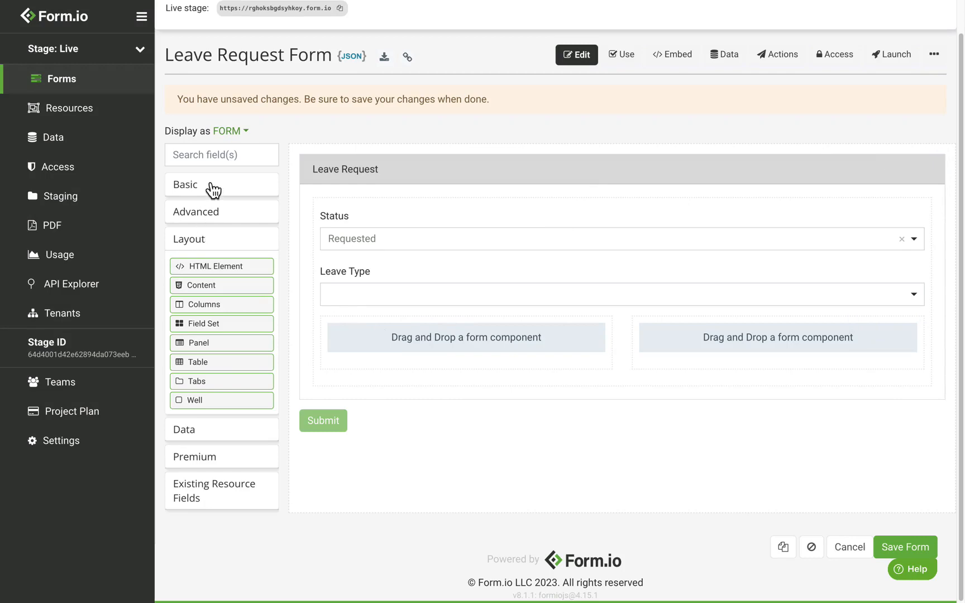
left_click(218, 213)
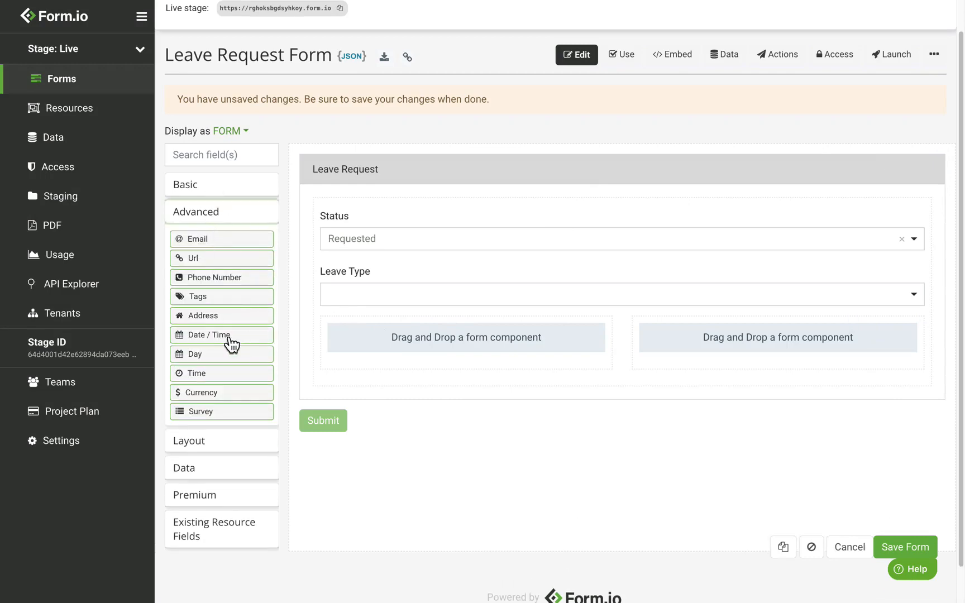
Add a Start Date field in the left column with format yyyy-MM-dd and time input disabled
left_click_drag(231, 342, 403, 348)
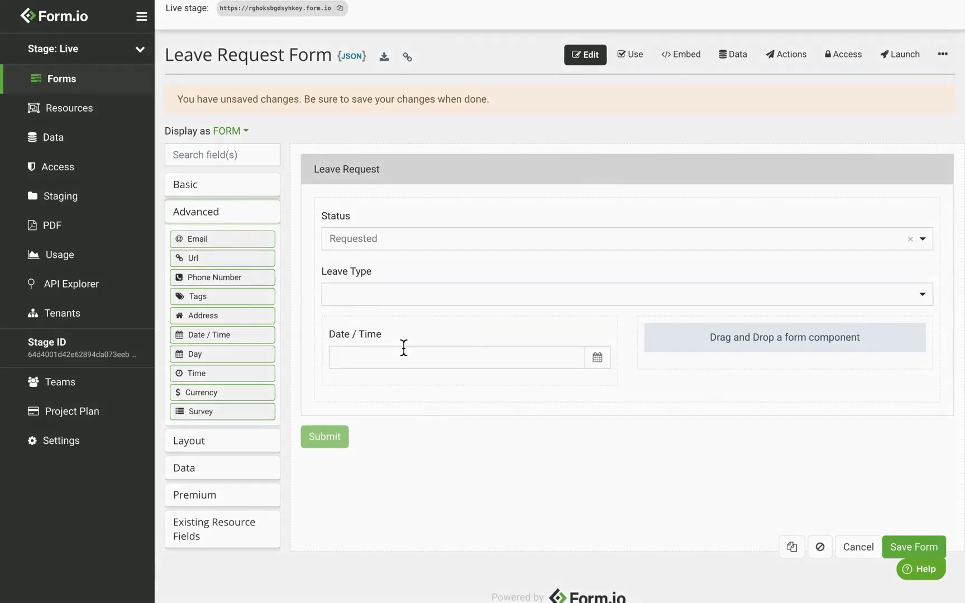
triple_click(286, 152)
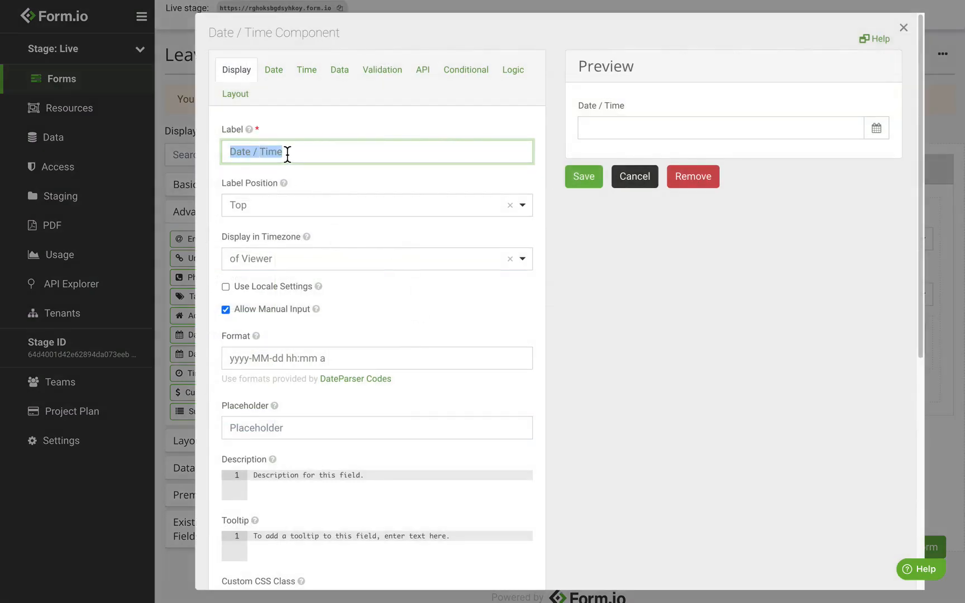
type("Start Date")
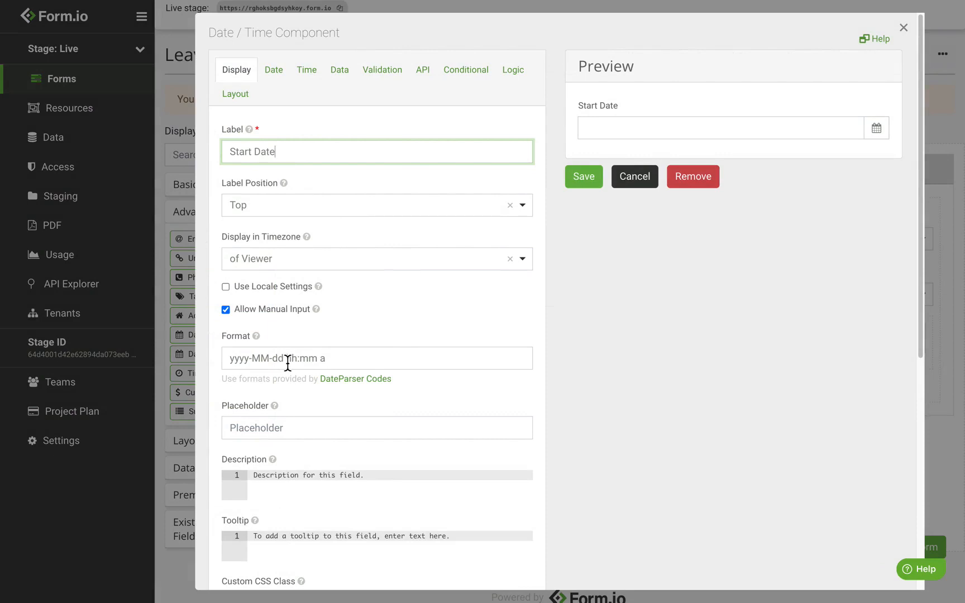
left_click_drag(288, 363, 342, 361)
left_click(342, 362)
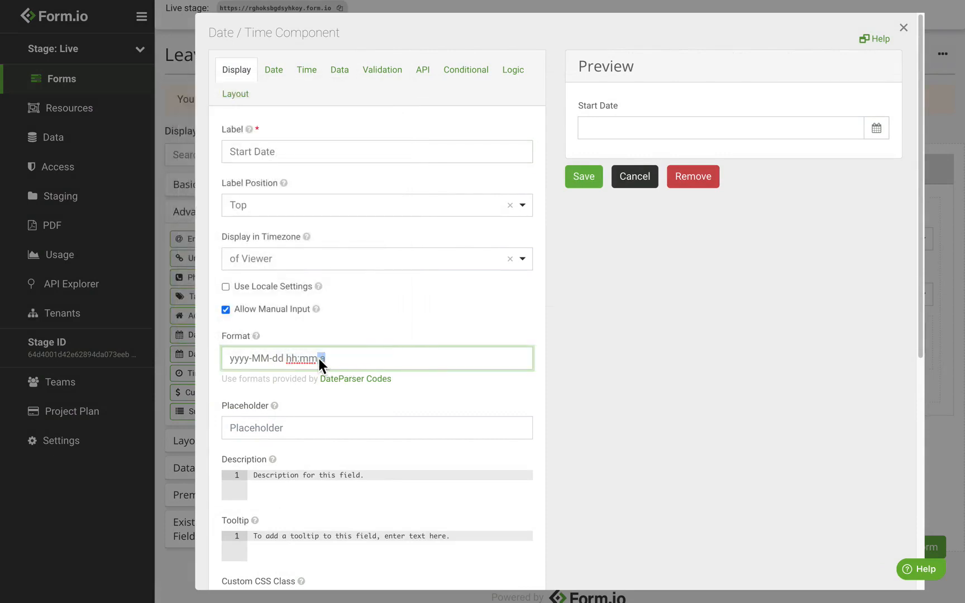
key("BackSpace")
left_click(313, 78)
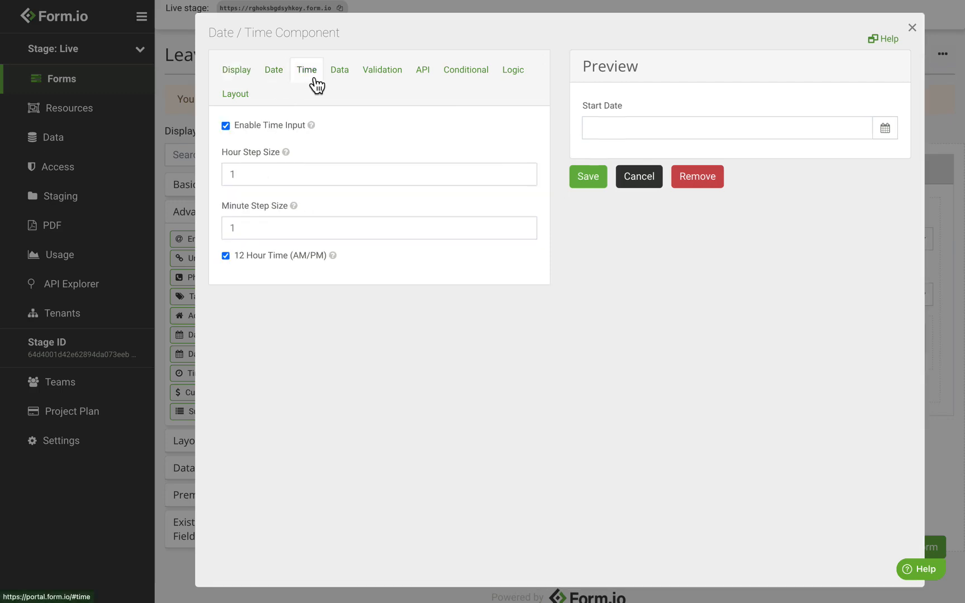
left_click(265, 126)
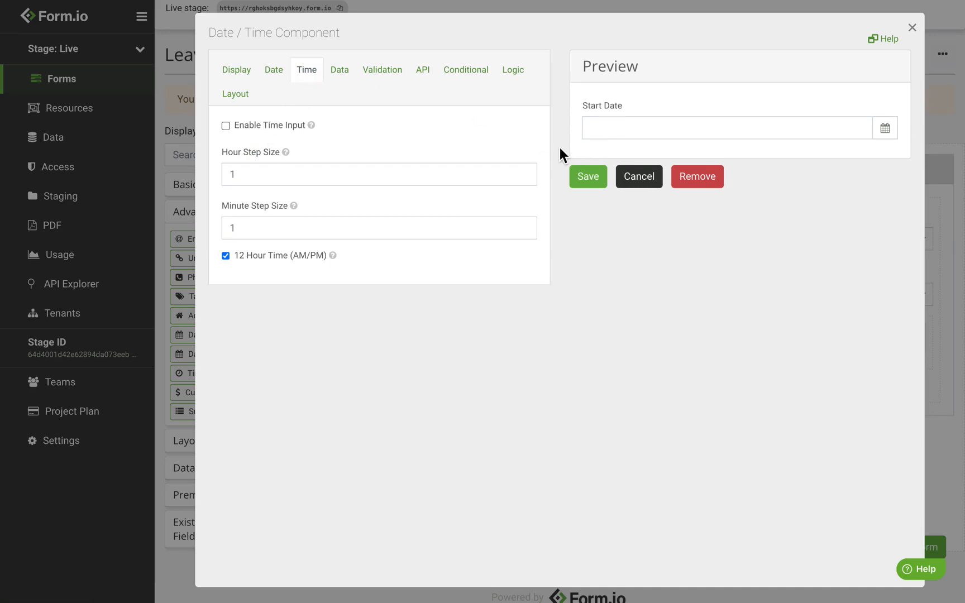
left_click(584, 181)
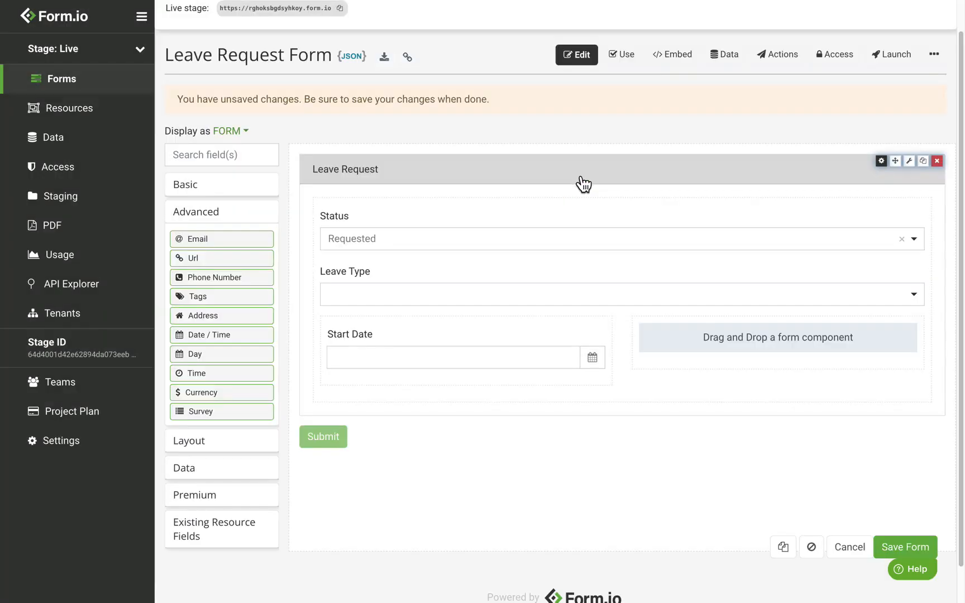
Add a date-only End Date field in the right column, then save the Leave Request form
left_click_drag(237, 337, 700, 362)
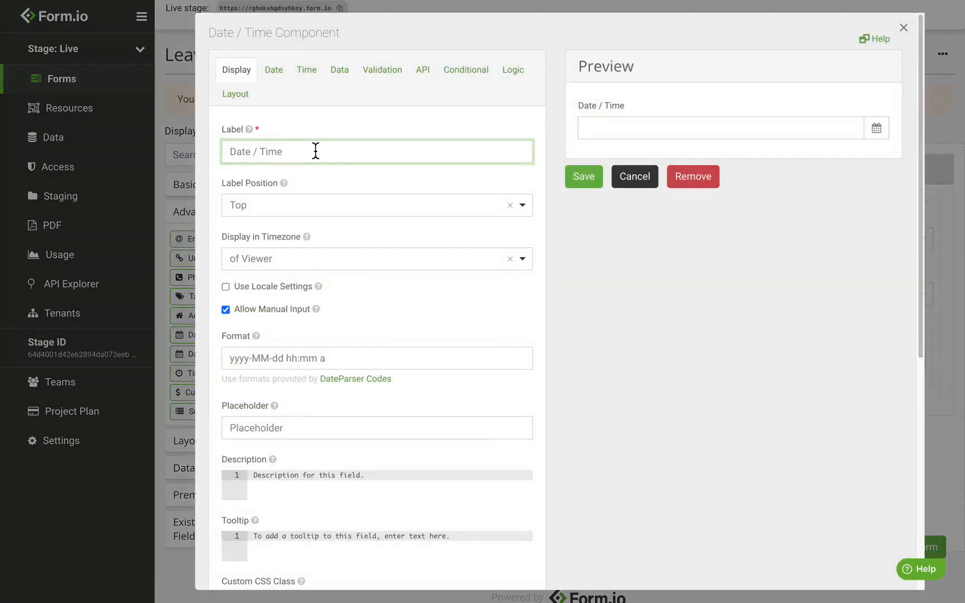
triple_click(315, 151)
type("End Date")
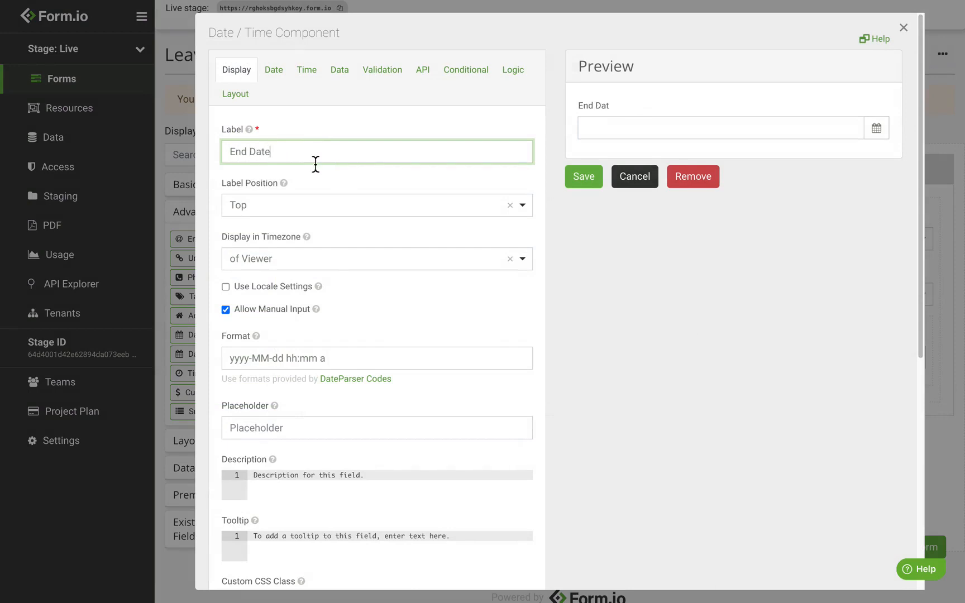
left_click_drag(287, 363, 366, 364)
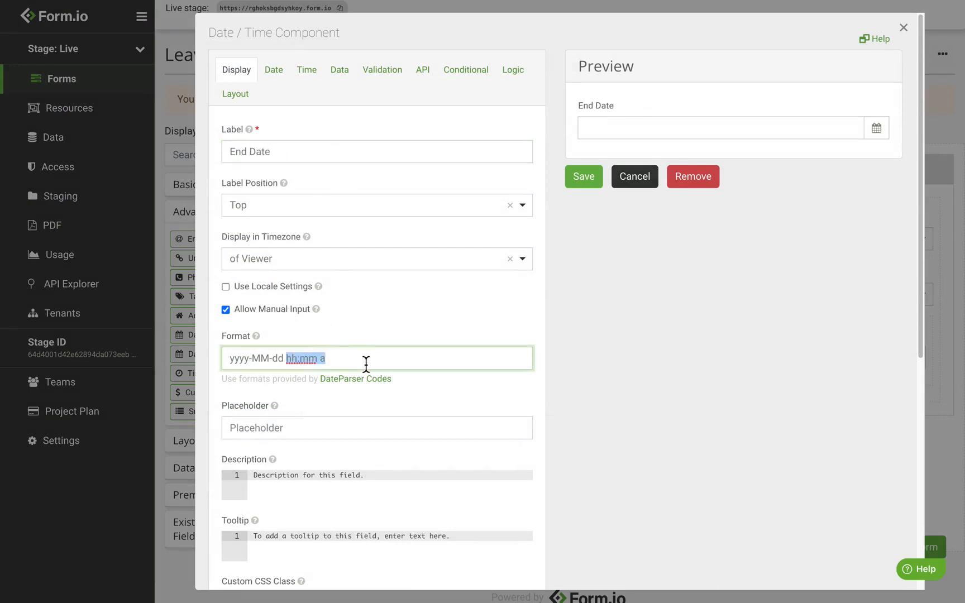
key("BackSpace")
key("BackSpace")
left_click(306, 72)
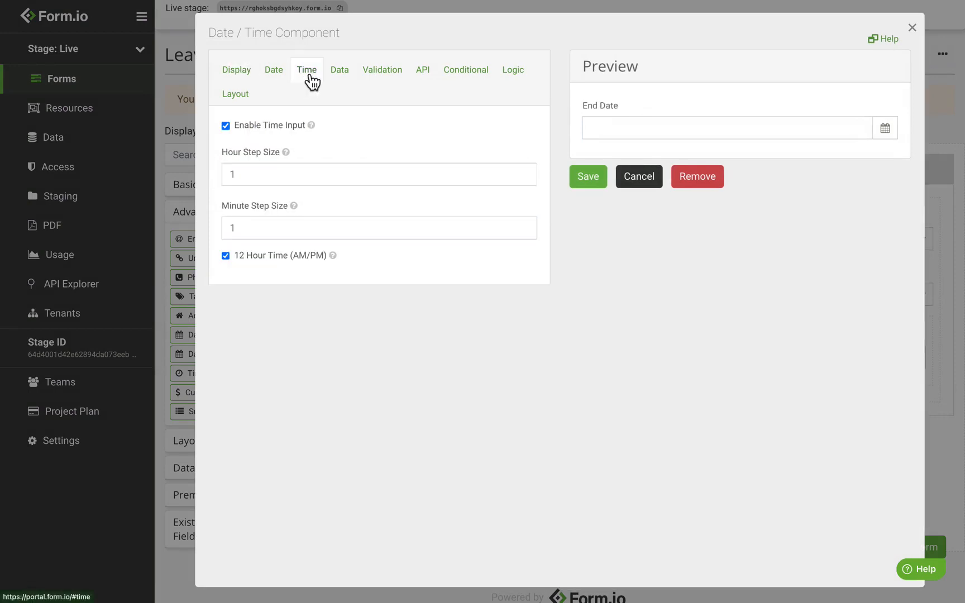
left_click(284, 127)
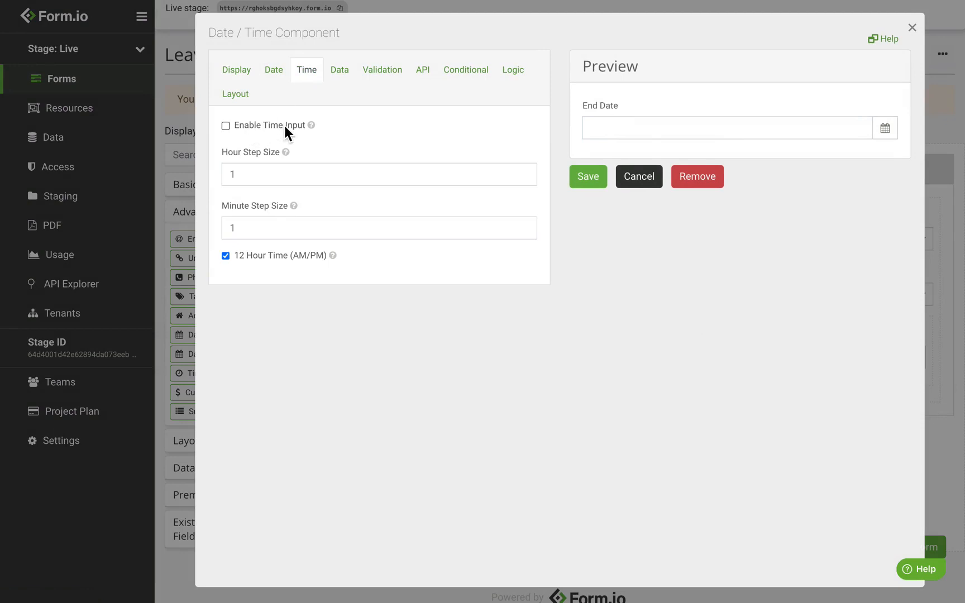
left_click(588, 176)
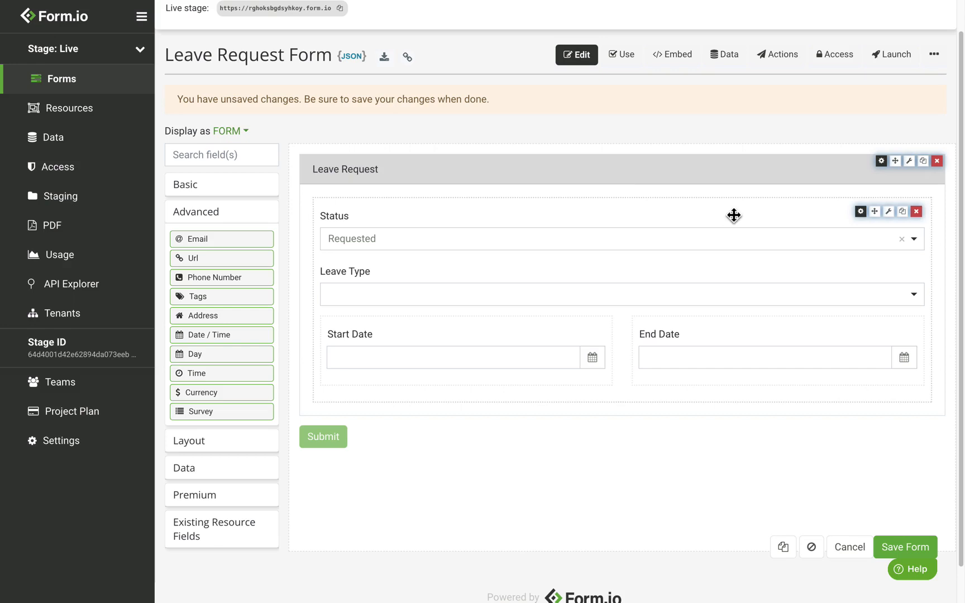
left_click(919, 549)
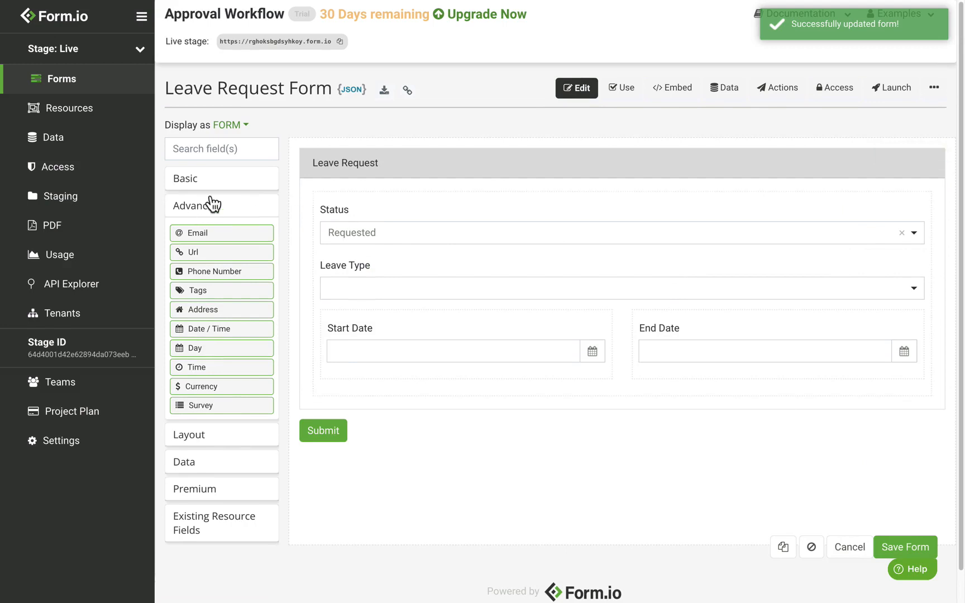
left_click(225, 184)
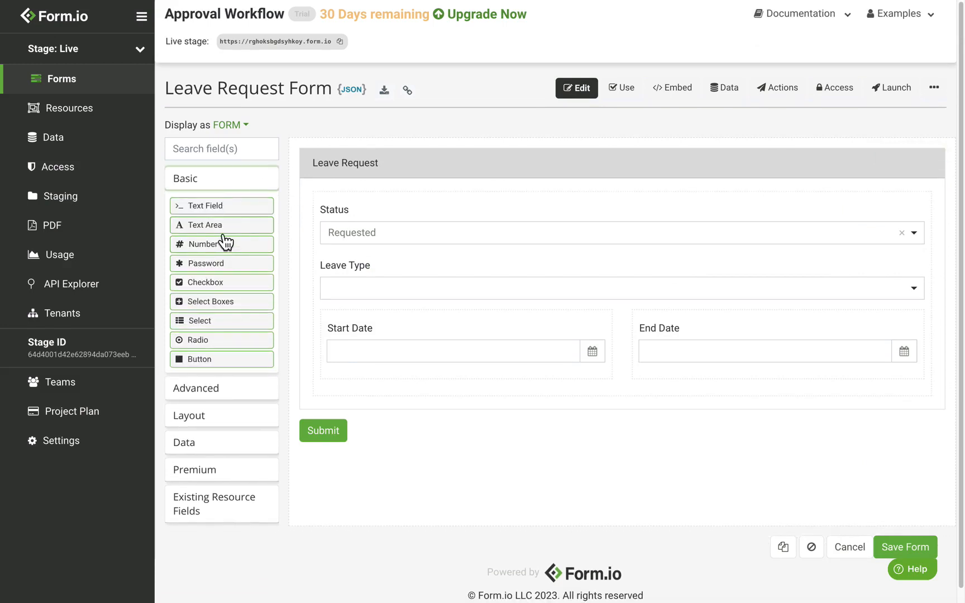
Add a CKEditor Text Area above Start Date labelled 'Explain the type of leave you are requesting'
left_click_drag(223, 226, 464, 326)
key("ctrl+shift+Left")
key("ctrl+shift+Left")
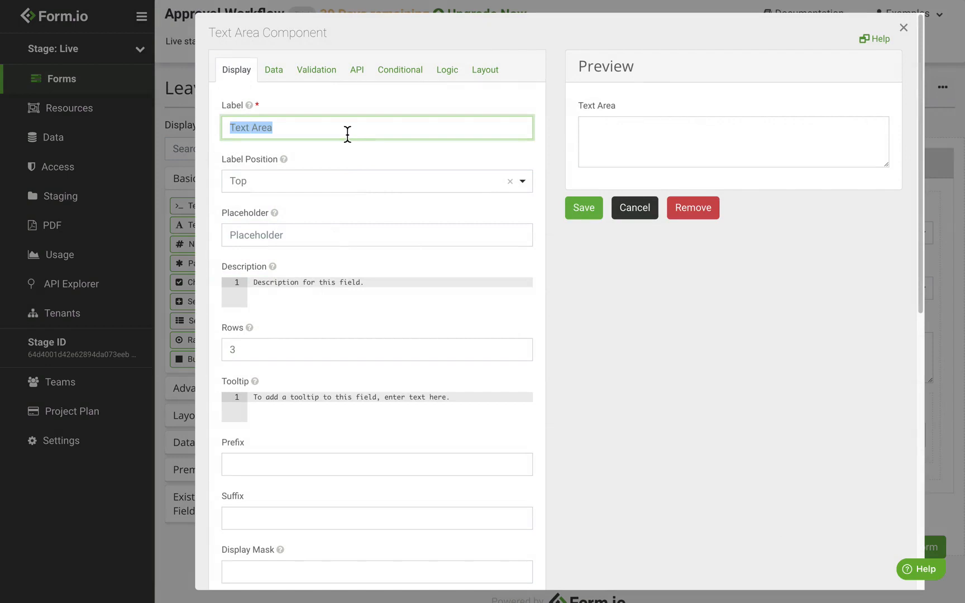
type("Ex")
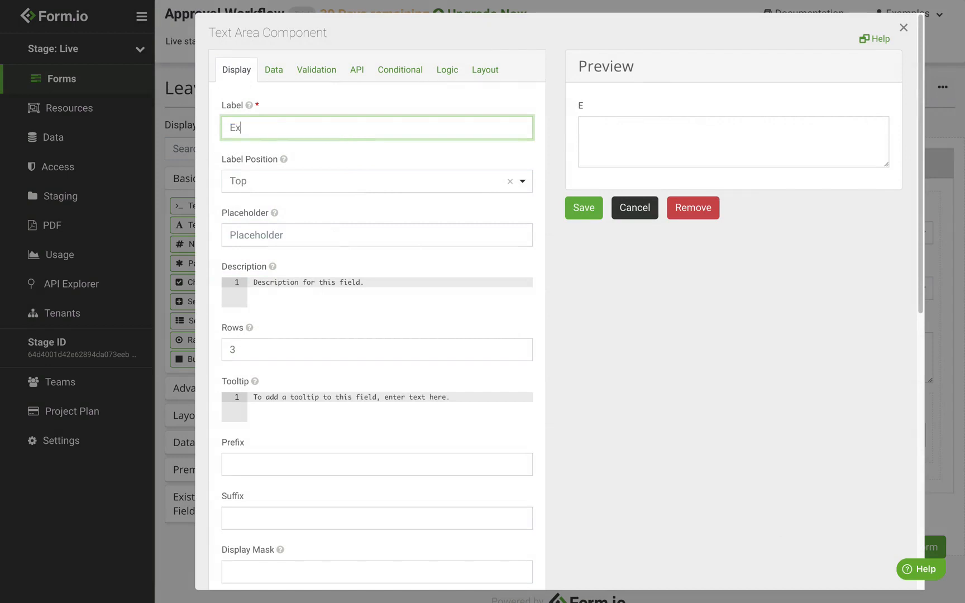
type("plain the type of")
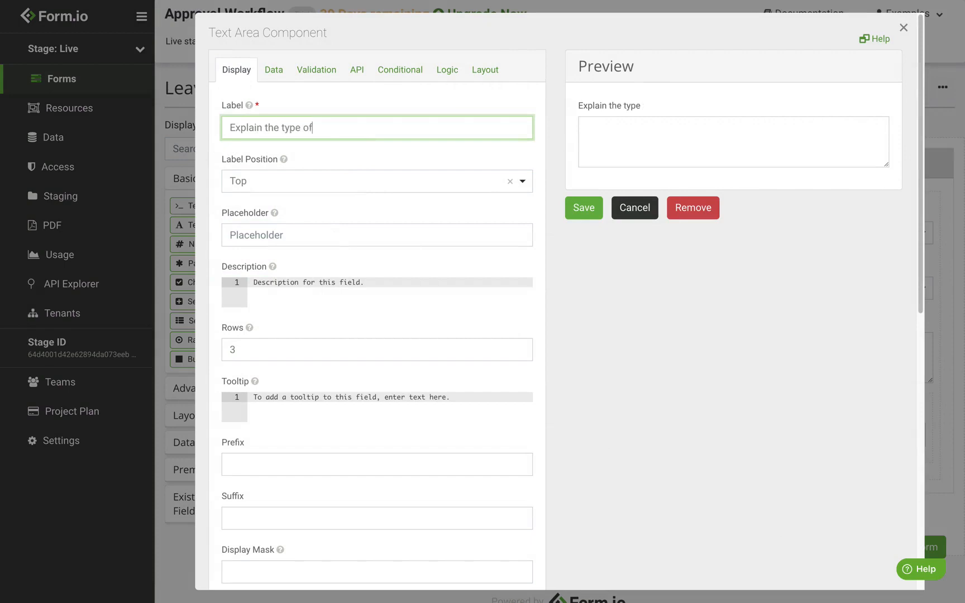
type(" leave you are requesting")
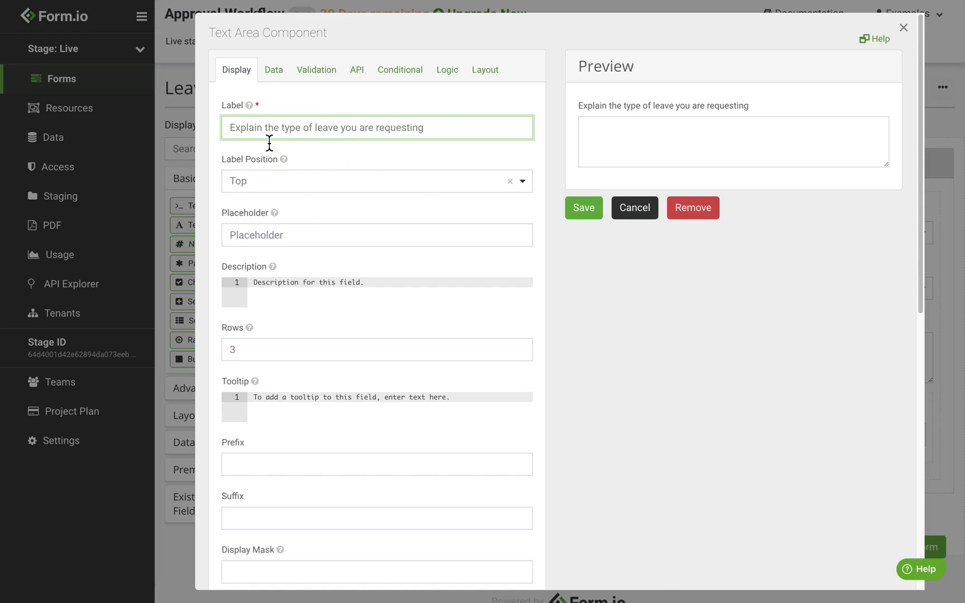
scroll(323, 247, "down", 6)
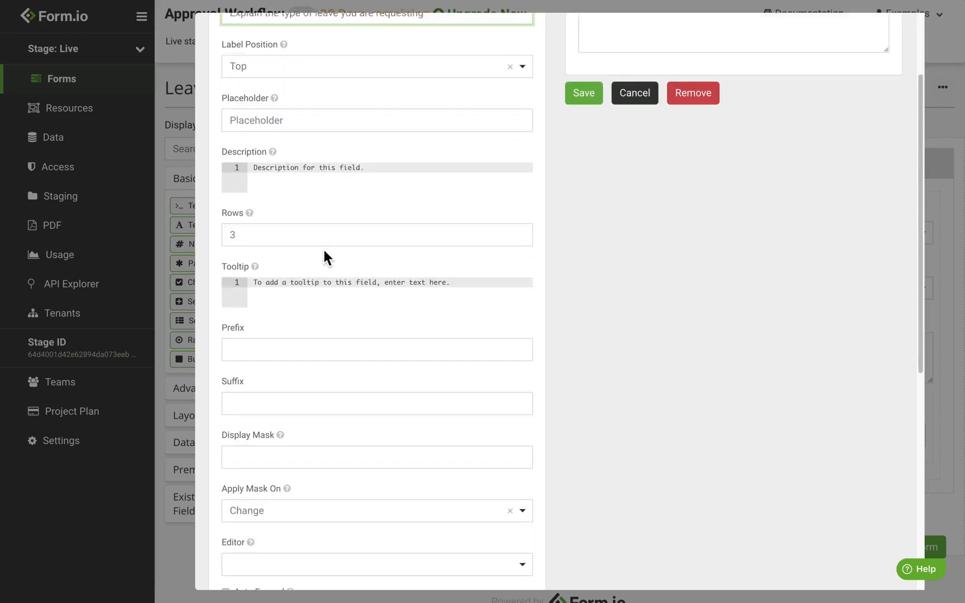
left_click(290, 318)
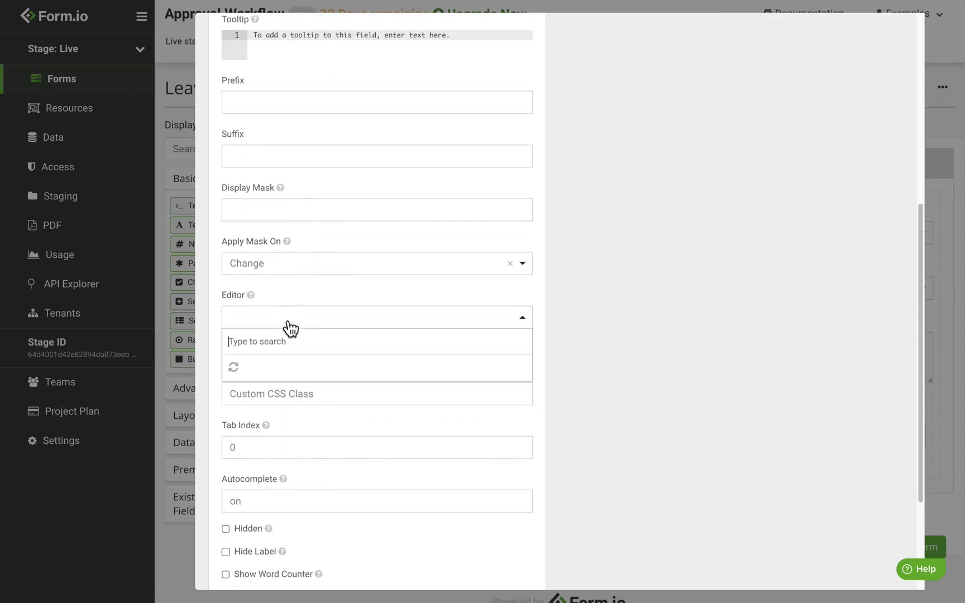
left_click(276, 393)
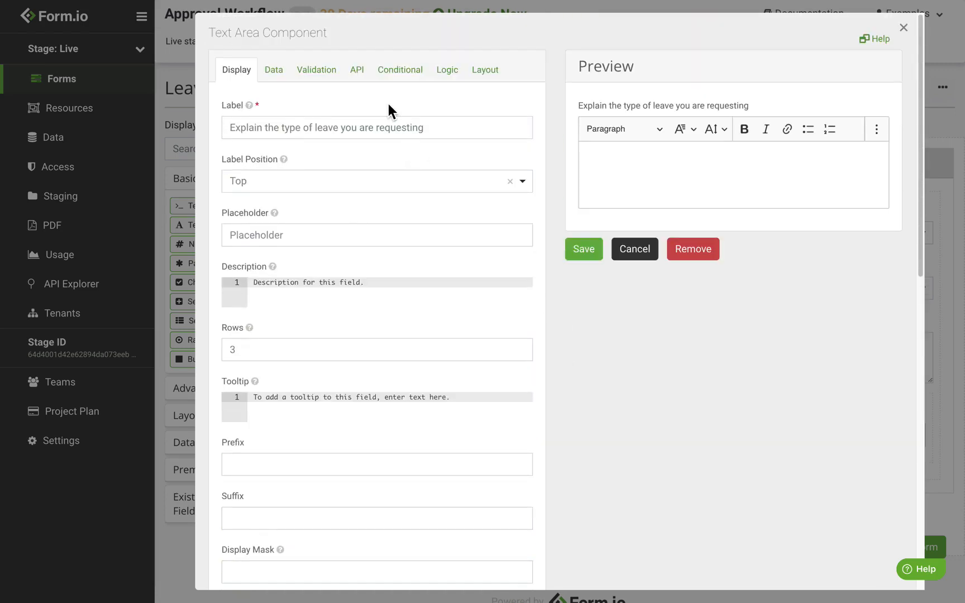
Set the explanation field to show only when all conditions are met
left_click(412, 84)
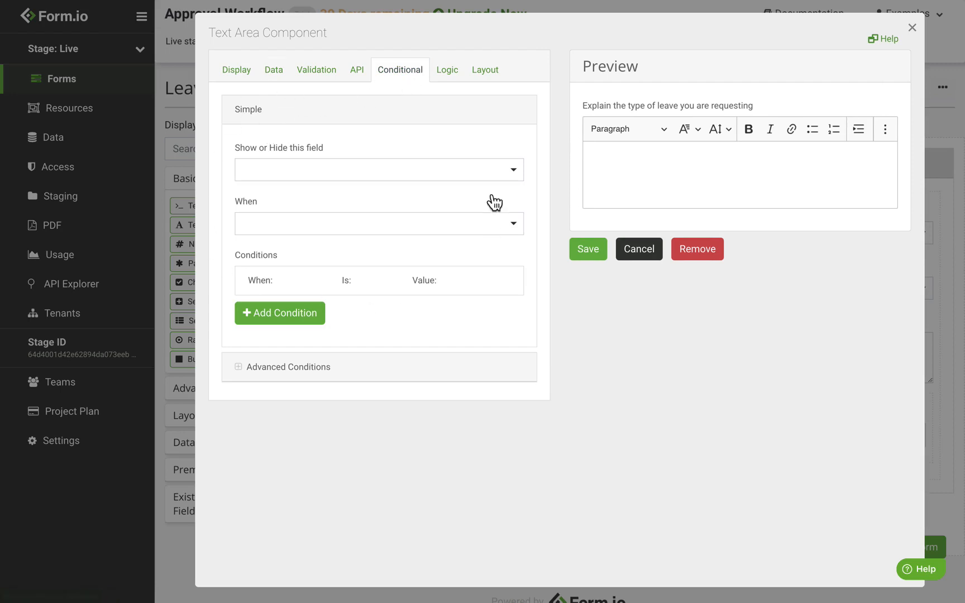
left_click(318, 174)
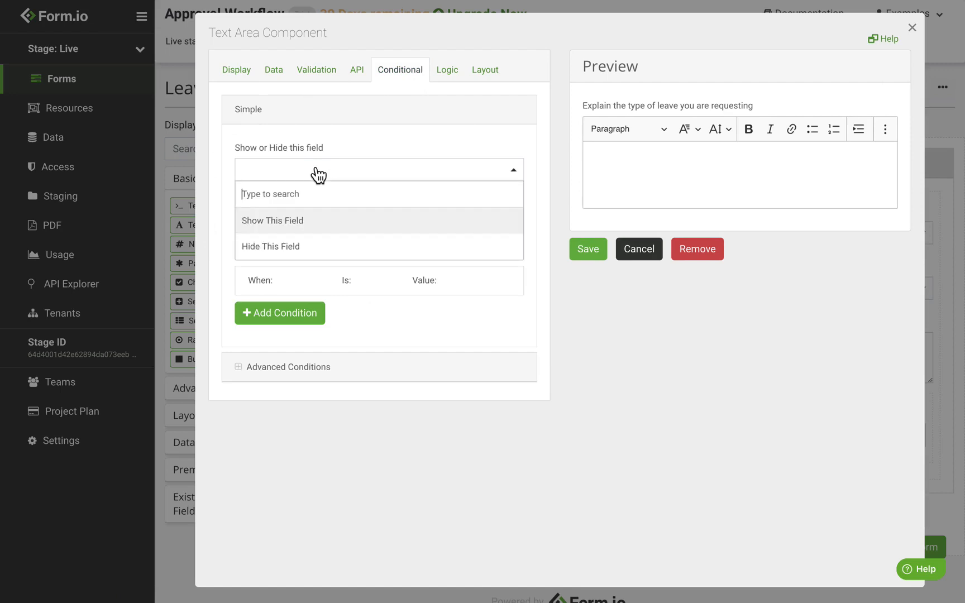
left_click(313, 222)
left_click(302, 233)
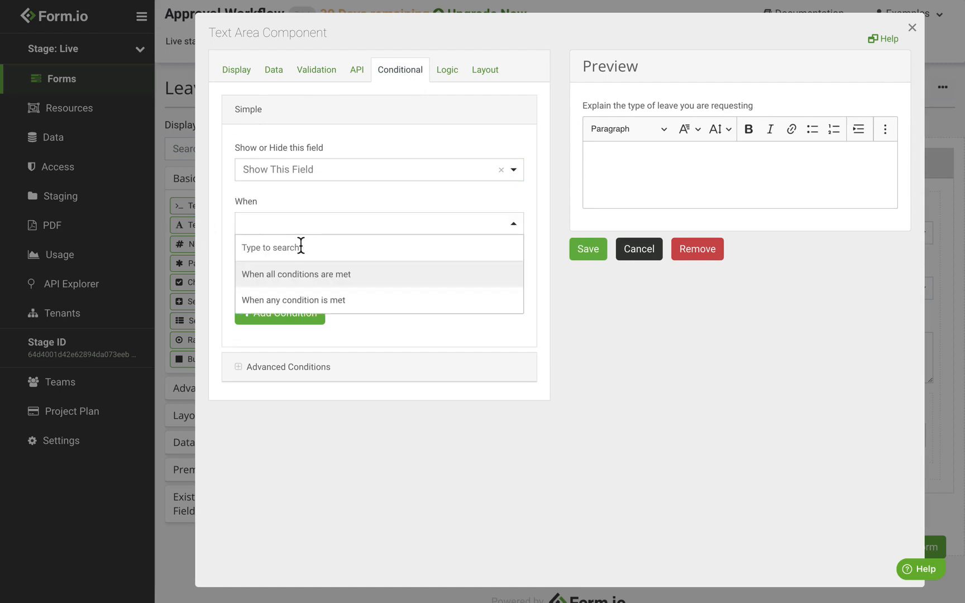
left_click(331, 282)
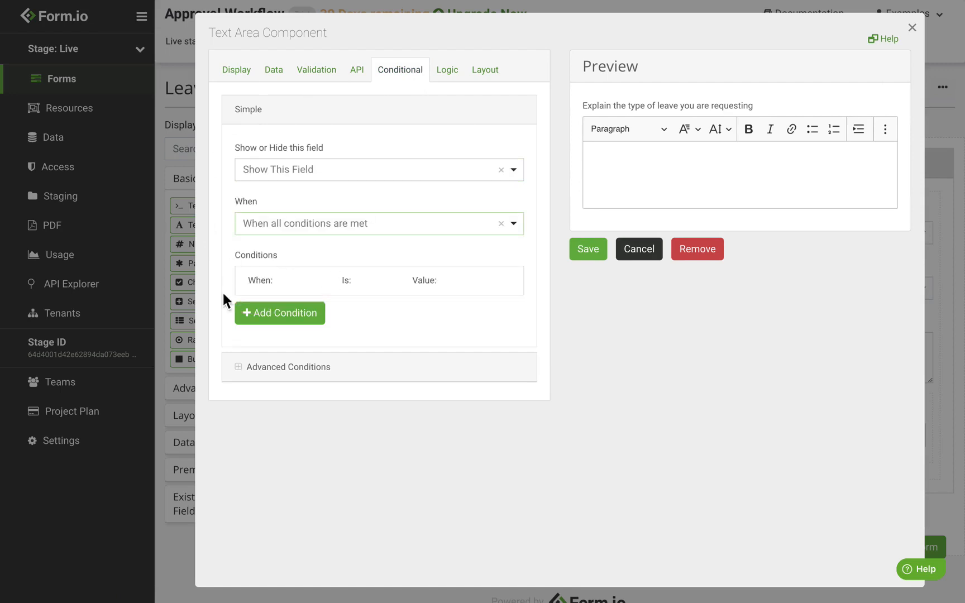
Add the condition Leave Type Is Equal To Other and save the field
left_click(259, 325)
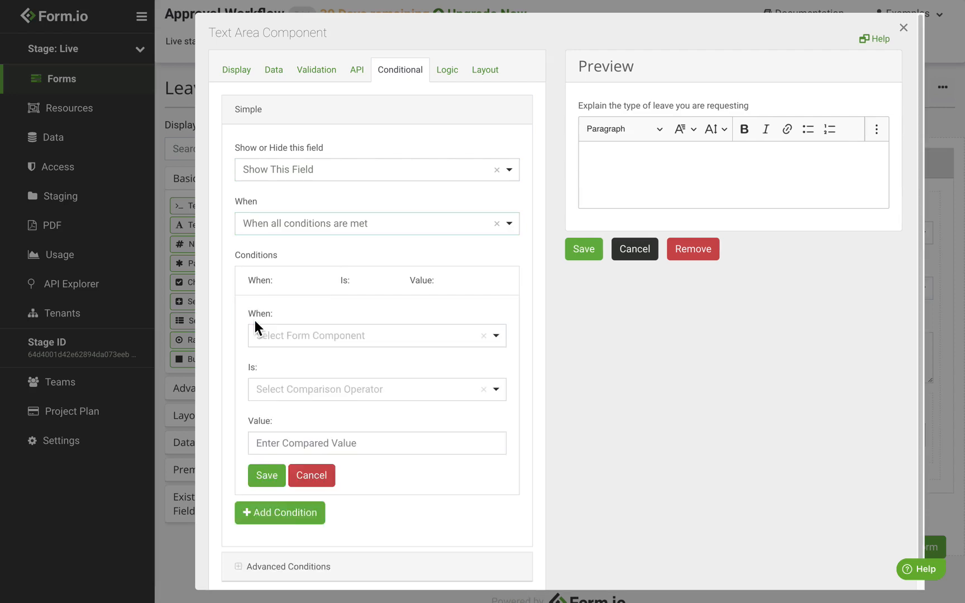
left_click(319, 342)
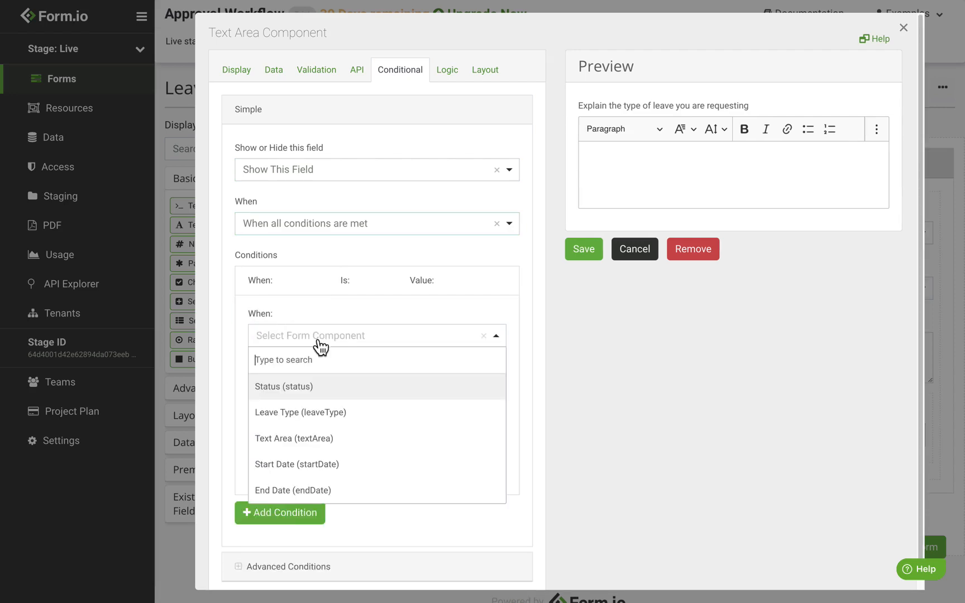
left_click(353, 423)
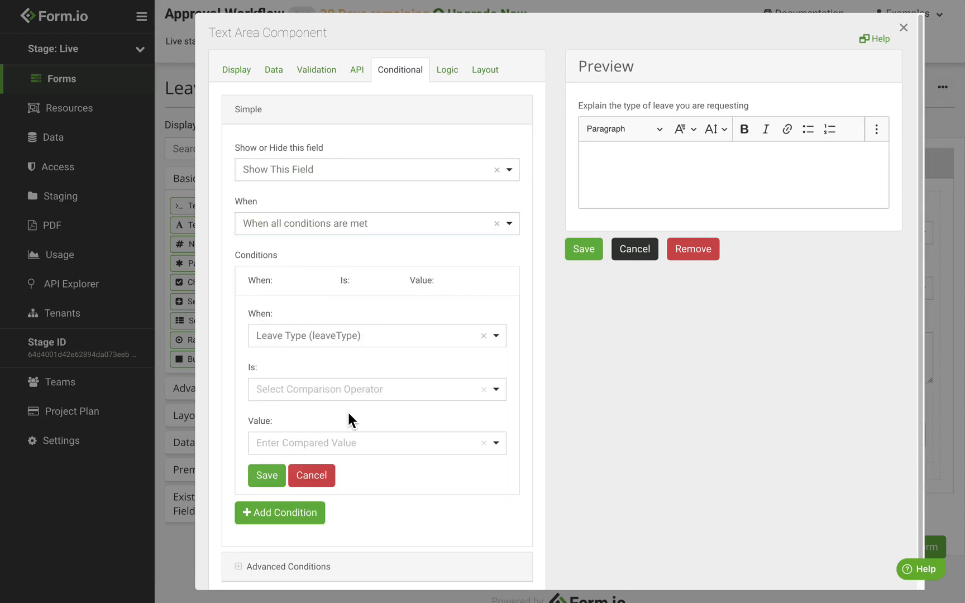
left_click(323, 397)
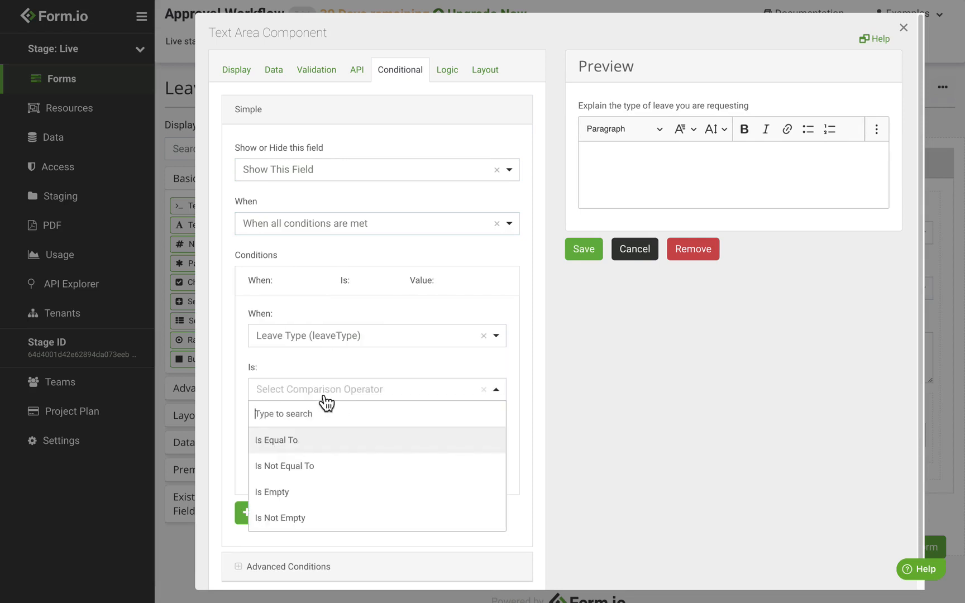
left_click(311, 444)
left_click(311, 445)
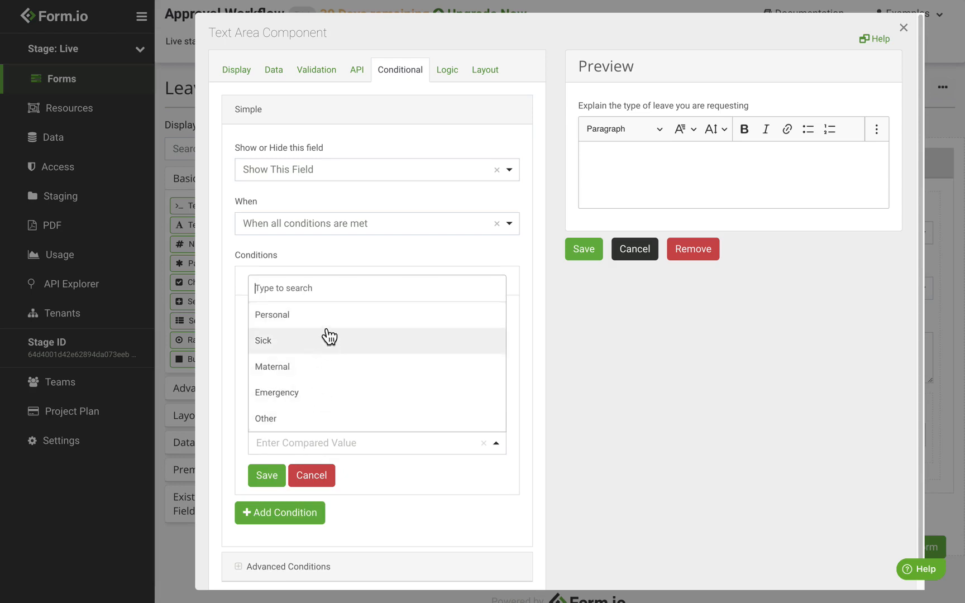
left_click(316, 420)
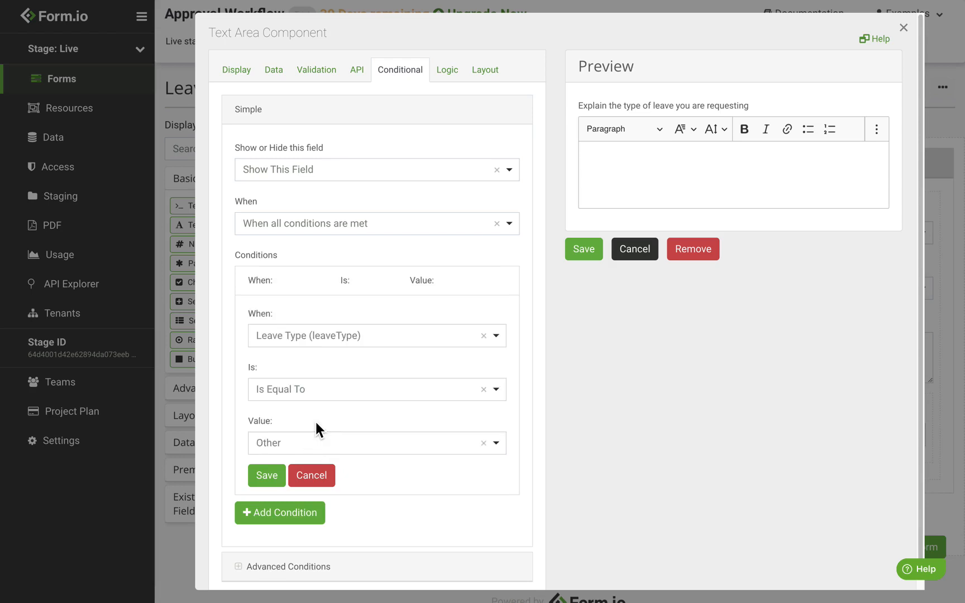
left_click(266, 476)
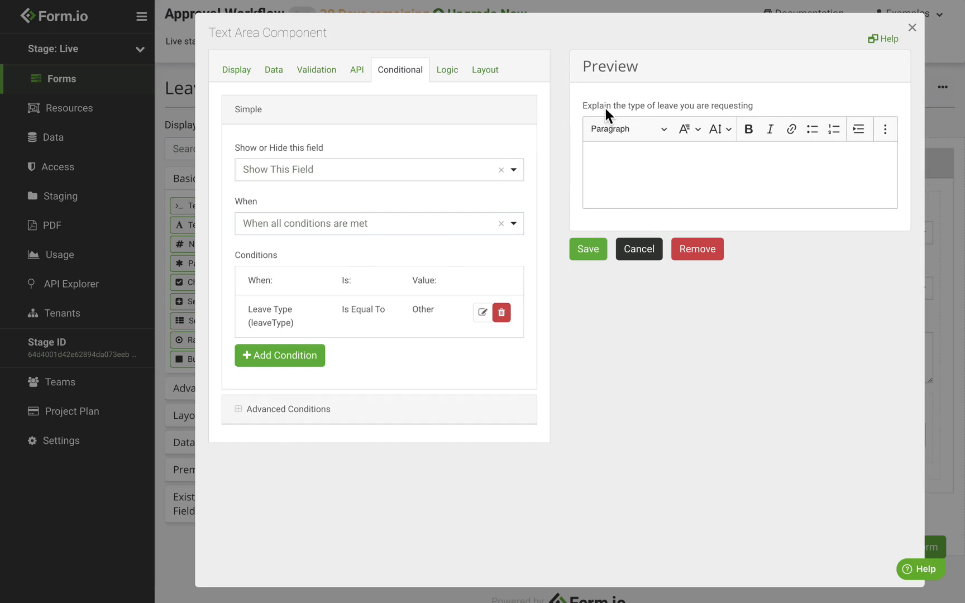
left_click(593, 266)
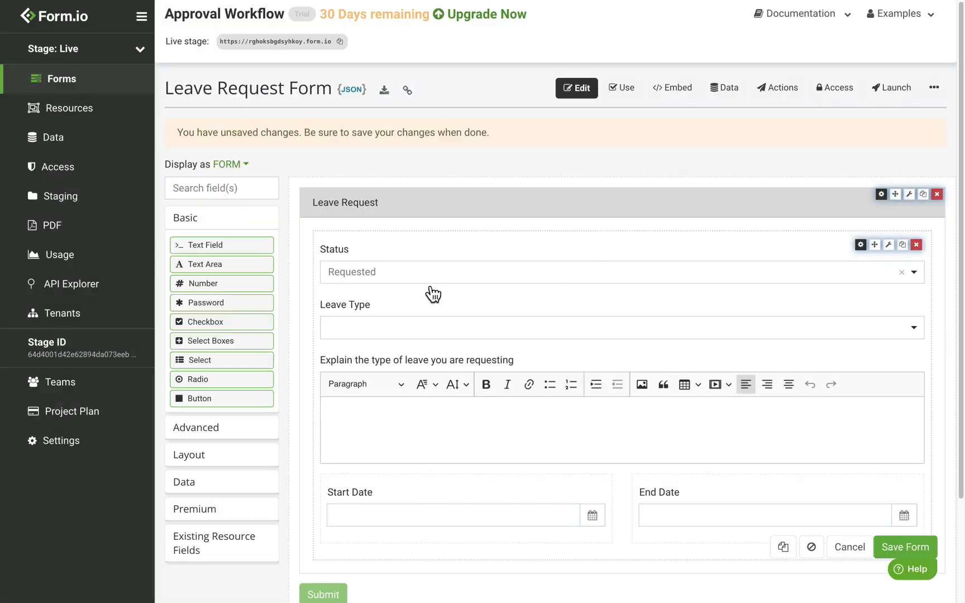
Add a CKEditor Text Area above the dates labelled 'Please explain the emergency'
scroll(431, 293, "down", 2)
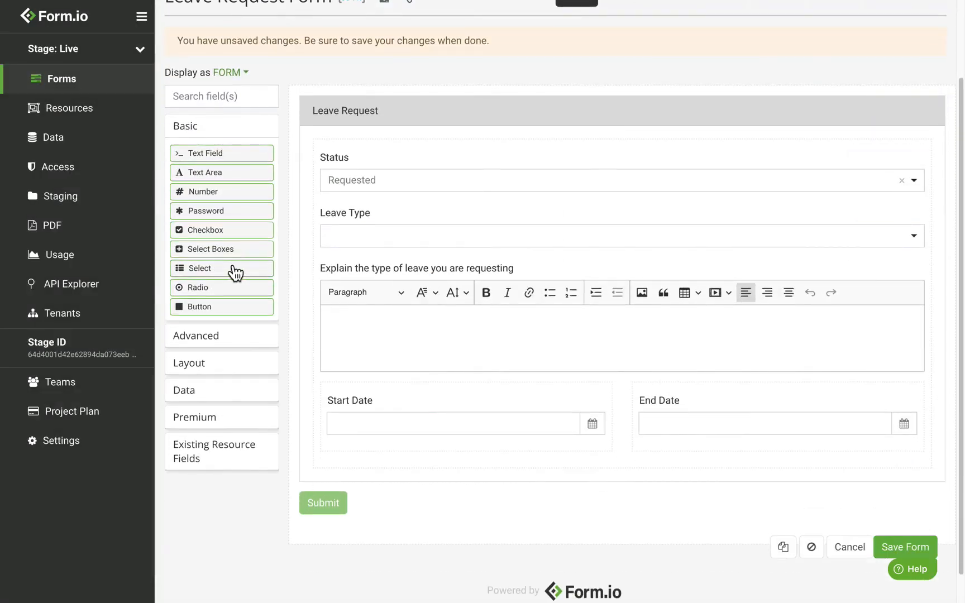
left_click_drag(224, 177, 433, 366)
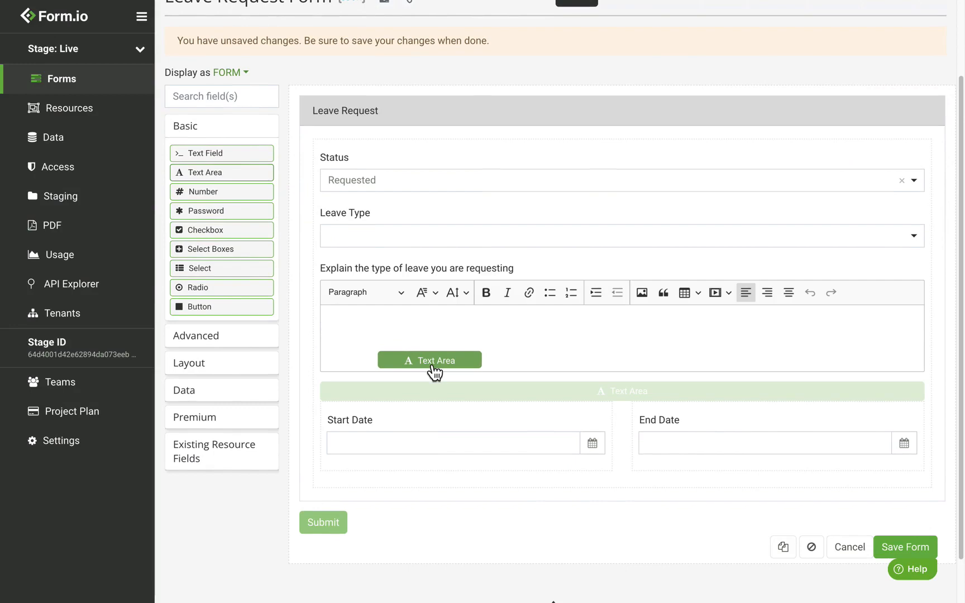
left_click_drag(433, 366, 429, 363)
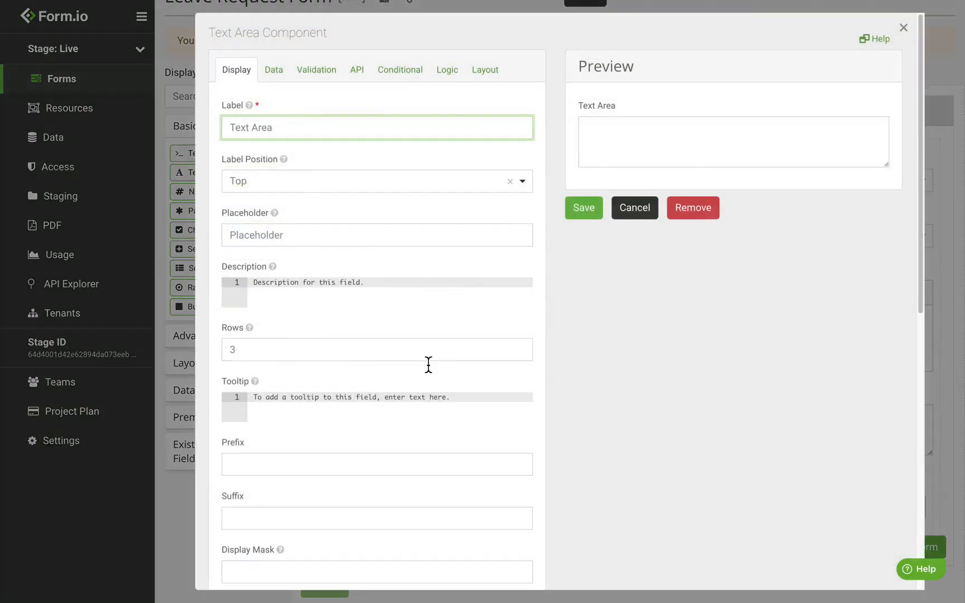
triple_click(288, 136)
type("Please expai")
key("BackSpace")
key("BackSpace")
type("lain the emergency")
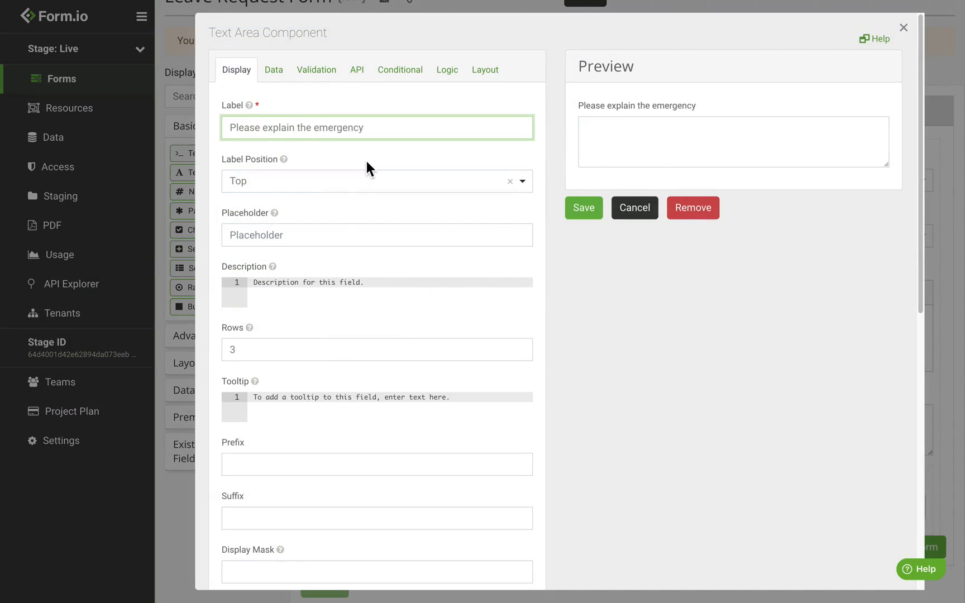
scroll(366, 162, "down", 7)
scroll(313, 215, "up", 1)
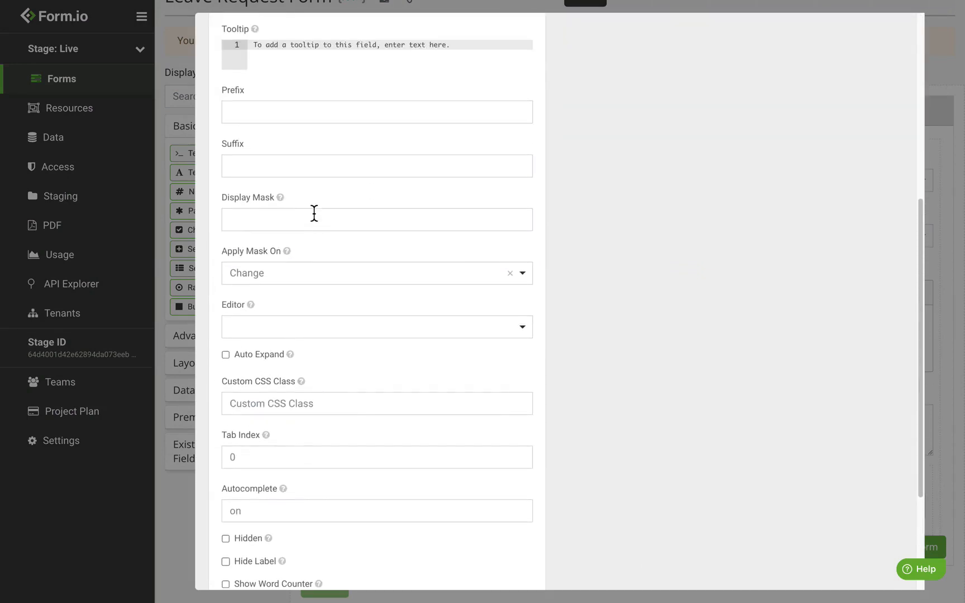
left_click(270, 334)
left_click(278, 415)
Set the emergency box to show only when all conditions are met
scroll(363, 330, "up", 6)
left_click(408, 77)
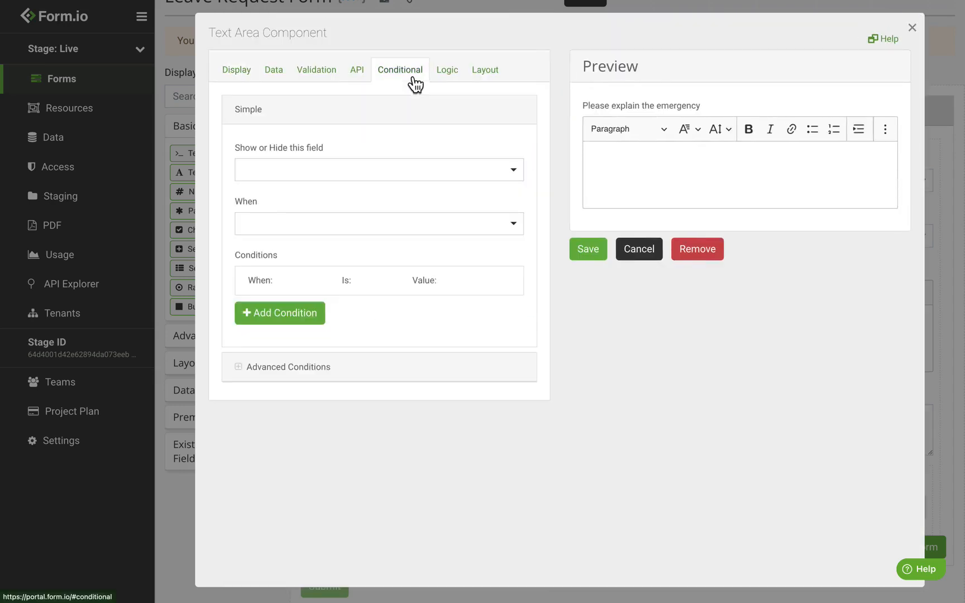
left_click(309, 172)
left_click(292, 226)
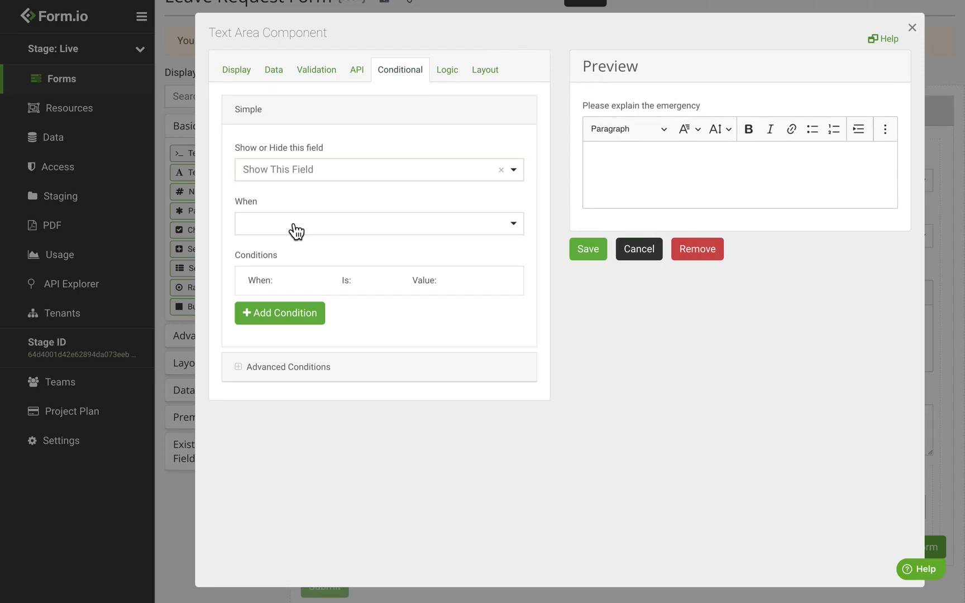
left_click(292, 226)
left_click(317, 275)
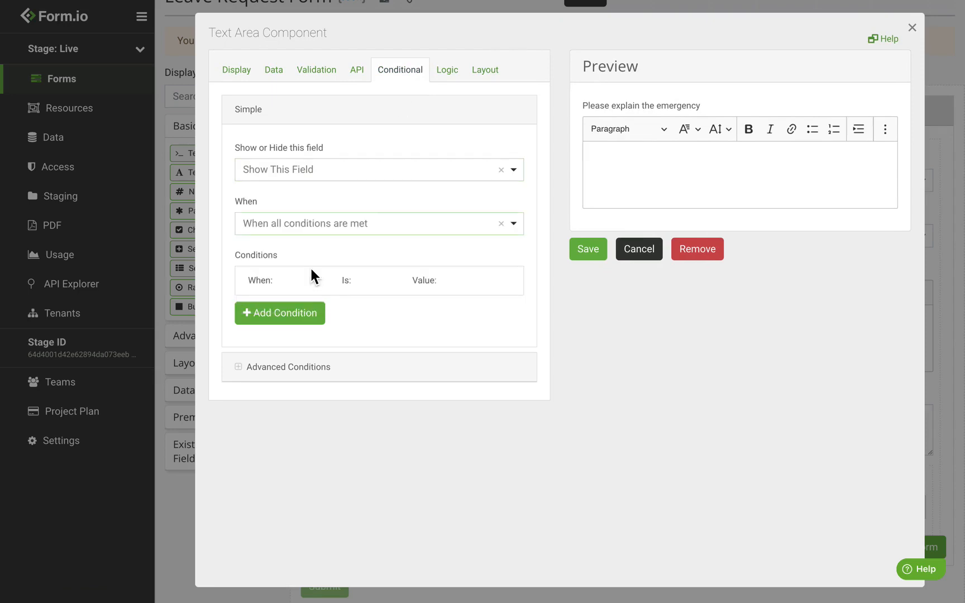
Add the condition Leave Type Is Equal To Emergency and save the field
left_click(302, 315)
left_click(307, 337)
left_click(327, 413)
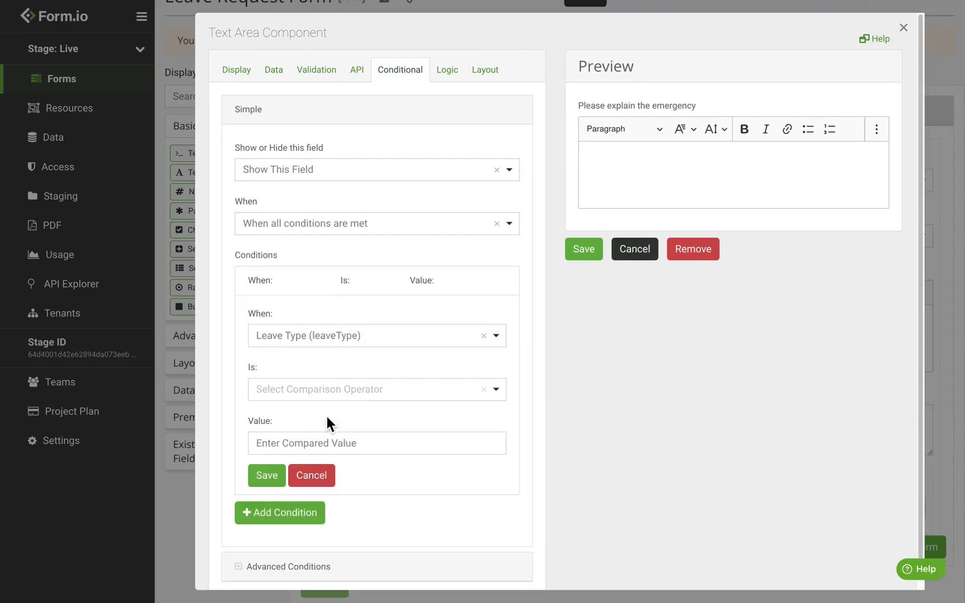
left_click(329, 398)
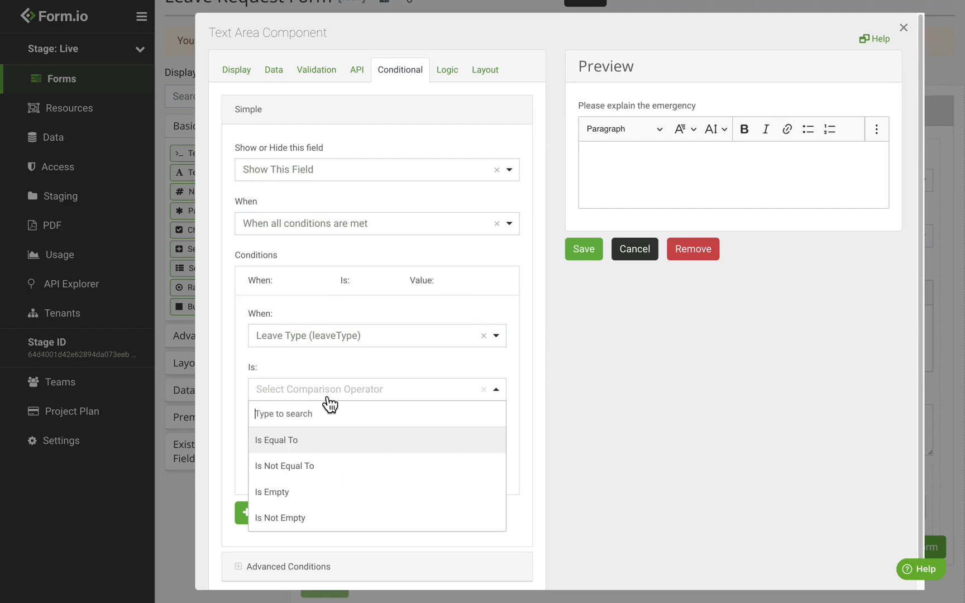
left_click(323, 447)
left_click(323, 447)
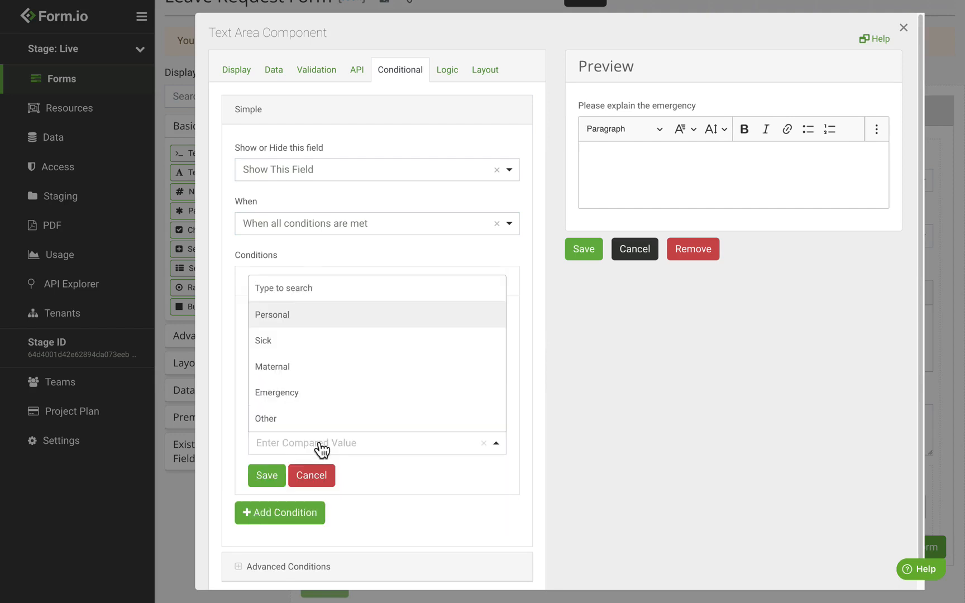
left_click(316, 402)
left_click(266, 475)
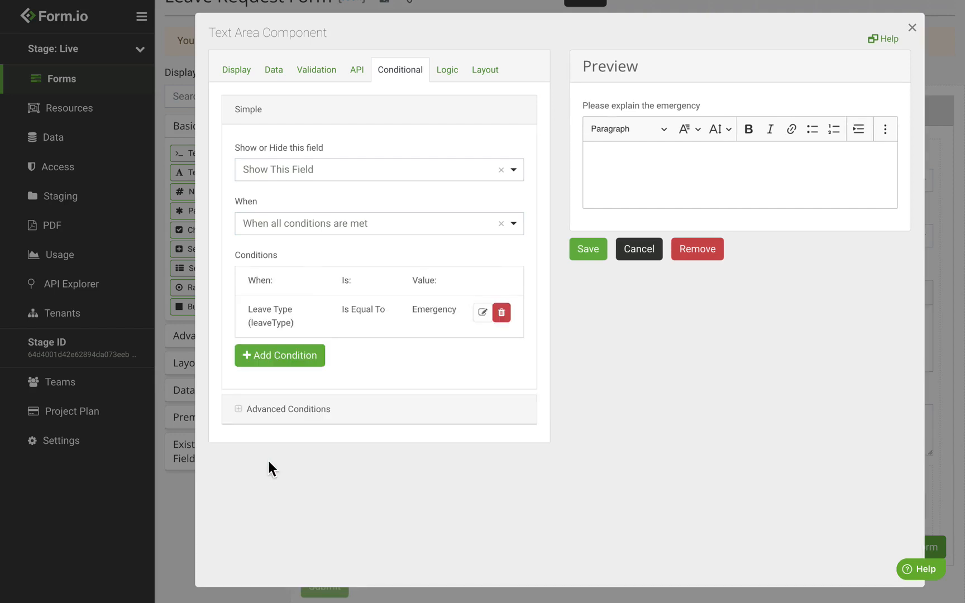
left_click(592, 256)
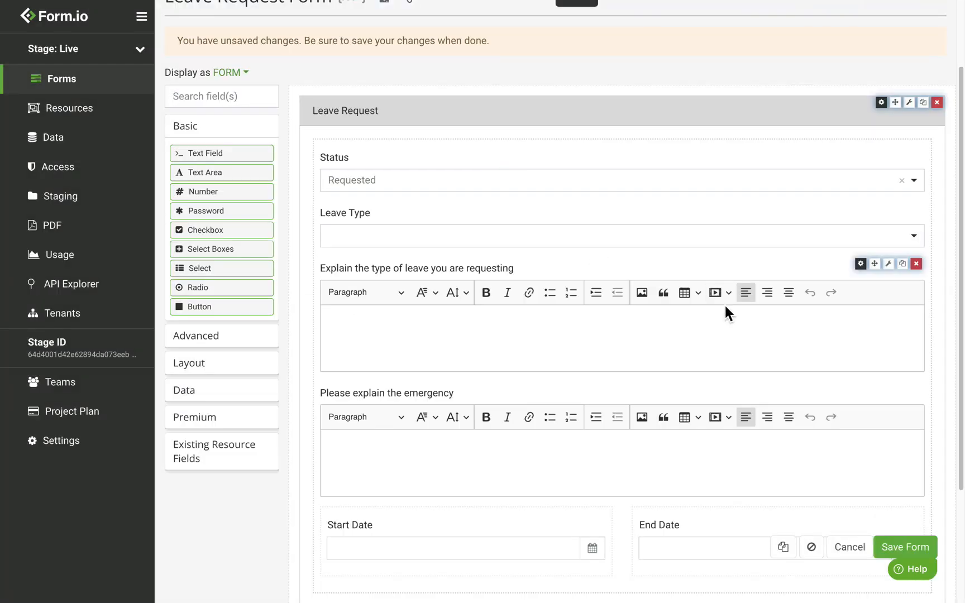
Save the Leave Request form with its new explanation boxes and dates
left_click(936, 549)
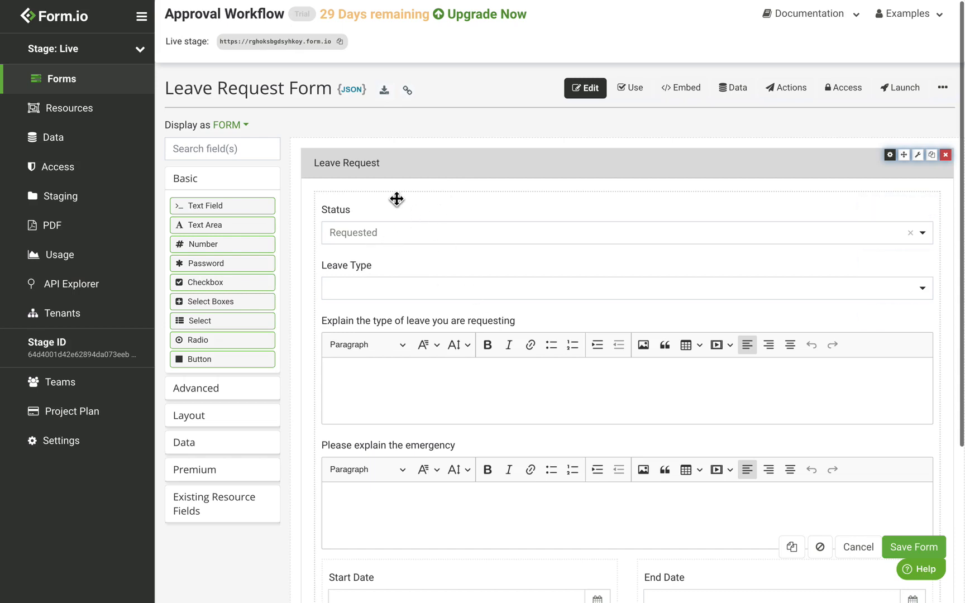
Add a Hidden field labelled Supervisor above Status and save it
left_click(219, 450)
left_click_drag(229, 287, 438, 226)
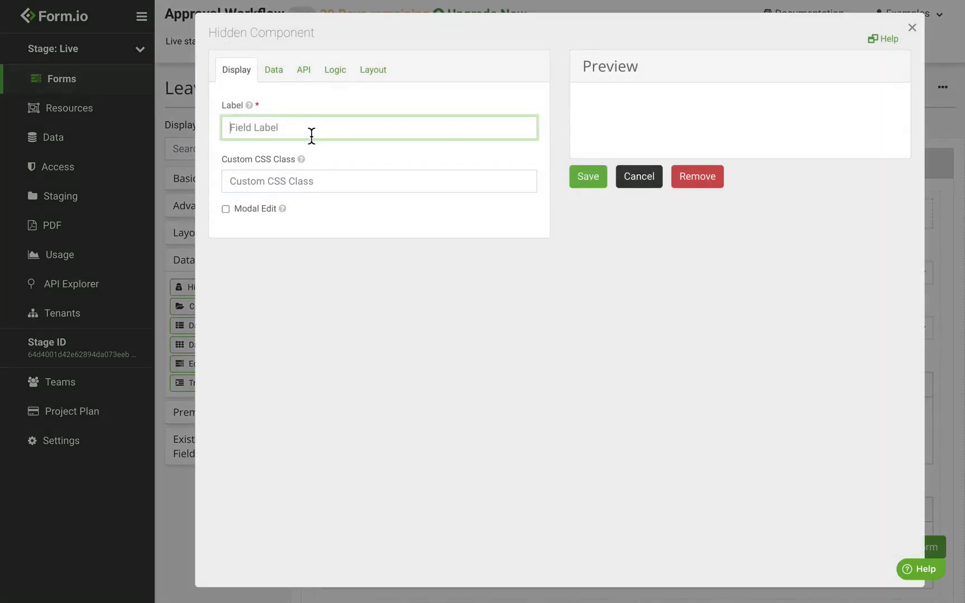
type("Supervisor")
left_click(315, 85)
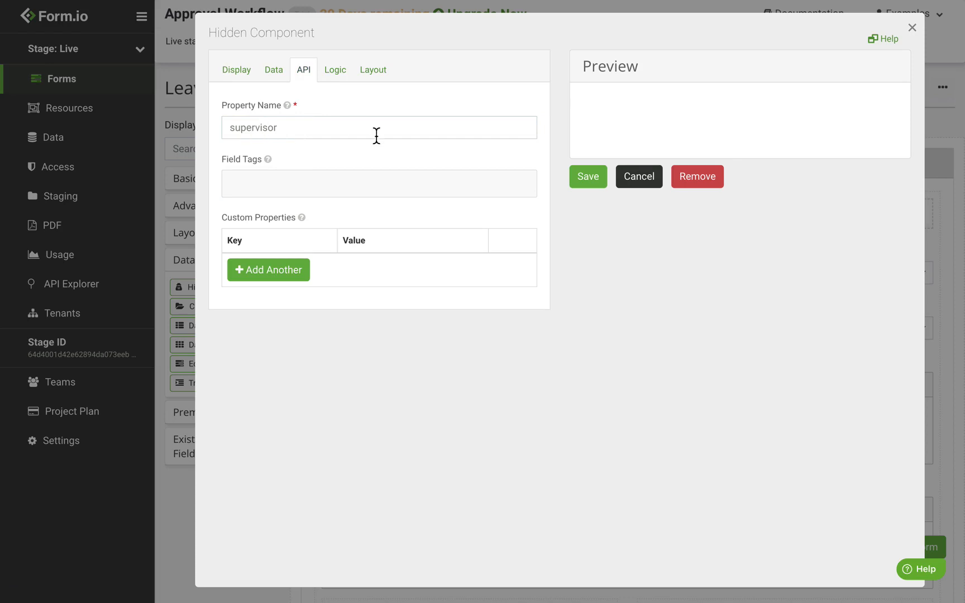
left_click(587, 188)
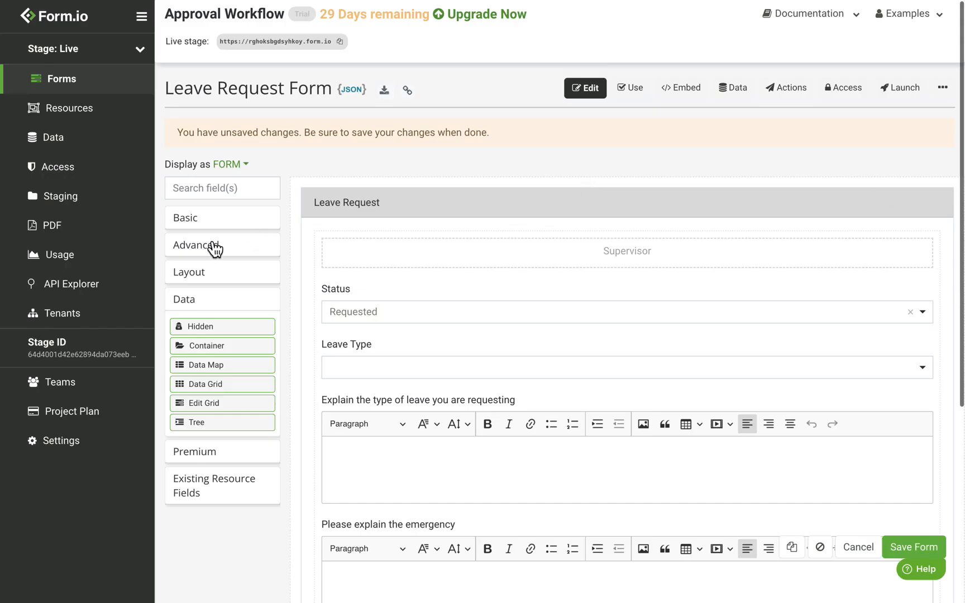
Add a Hidden field labelled Manager below Supervisor and save it
left_click_drag(216, 329, 443, 313)
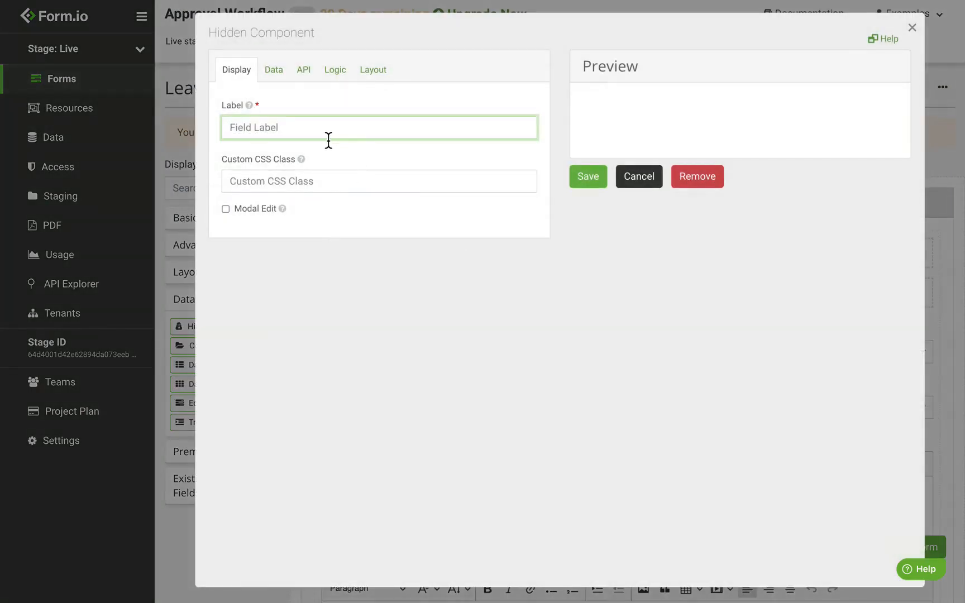
type("Manager")
left_click(305, 70)
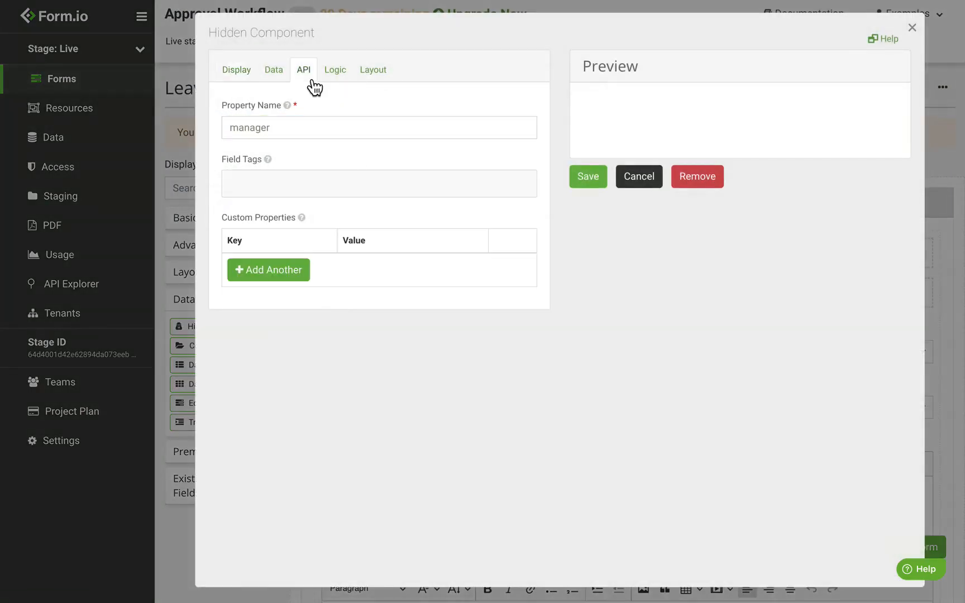
left_click(595, 191)
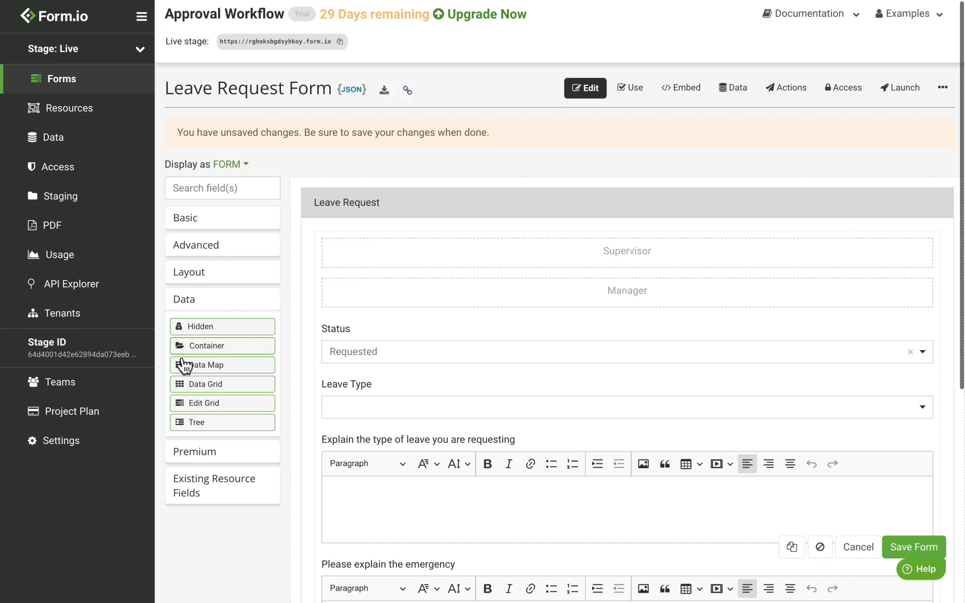
left_click(229, 455)
Place a Premium Data Source below Manager and label it Admin
left_click_drag(259, 363, 538, 351)
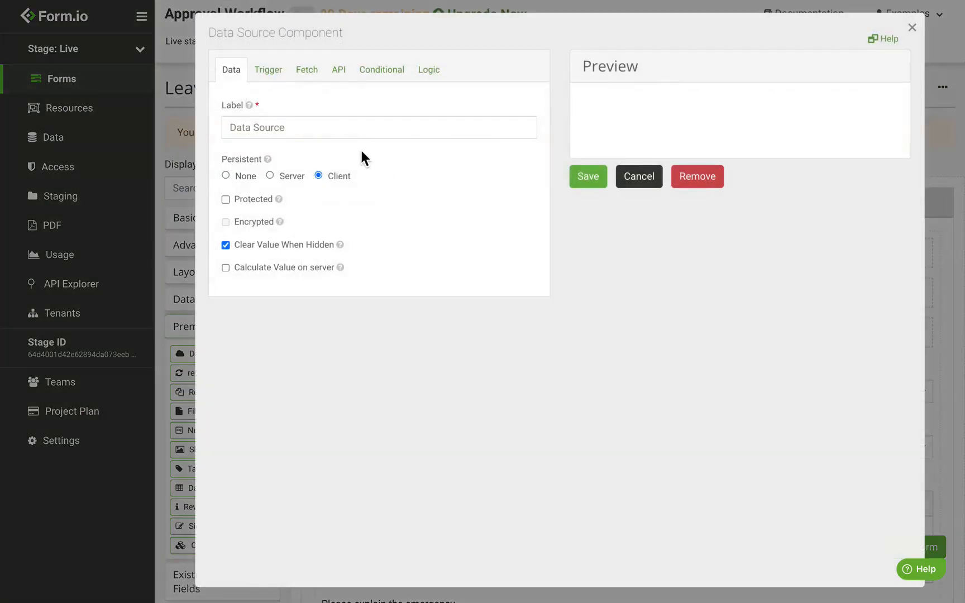
left_click(345, 134)
key("ctrl+a")
type("Admin")
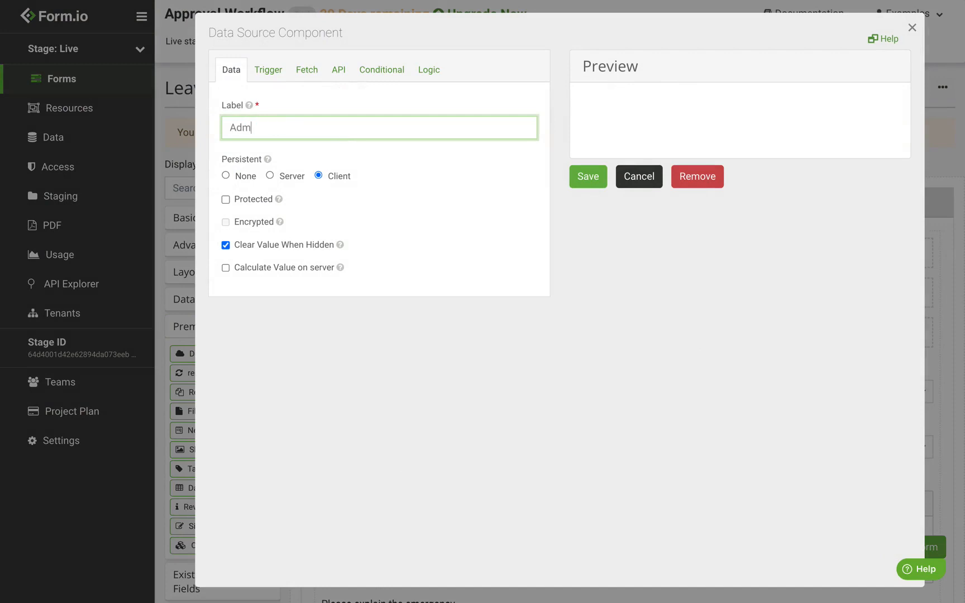
left_click(351, 83)
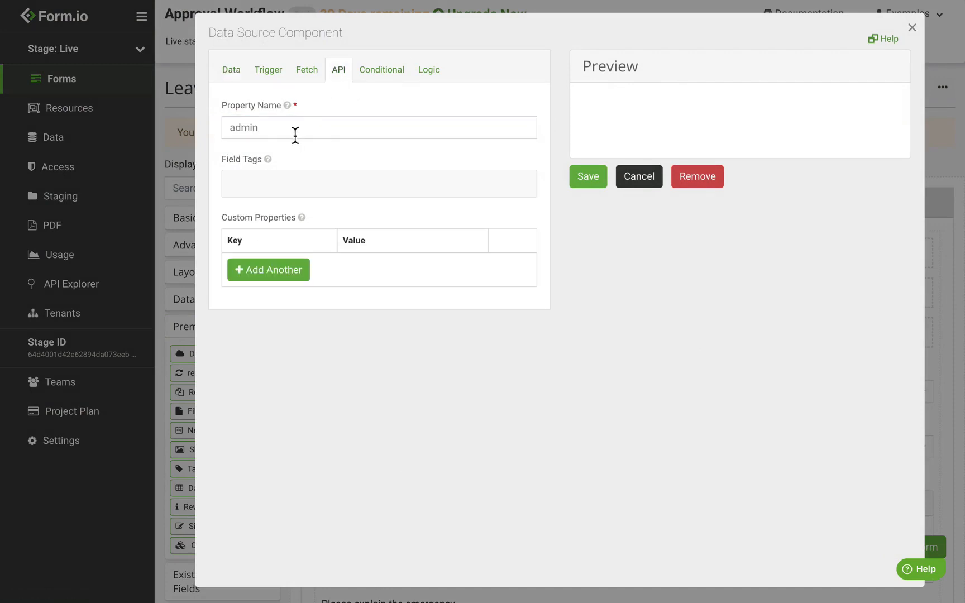
Set the Admin data source to trigger on the fetchAdmins event
left_click(282, 86)
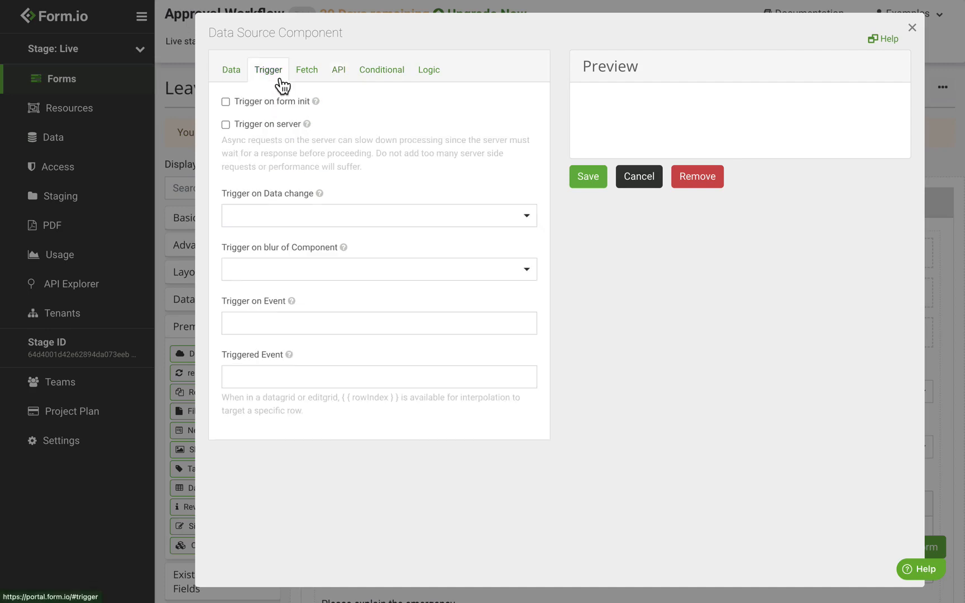
left_click(313, 336)
type("f")
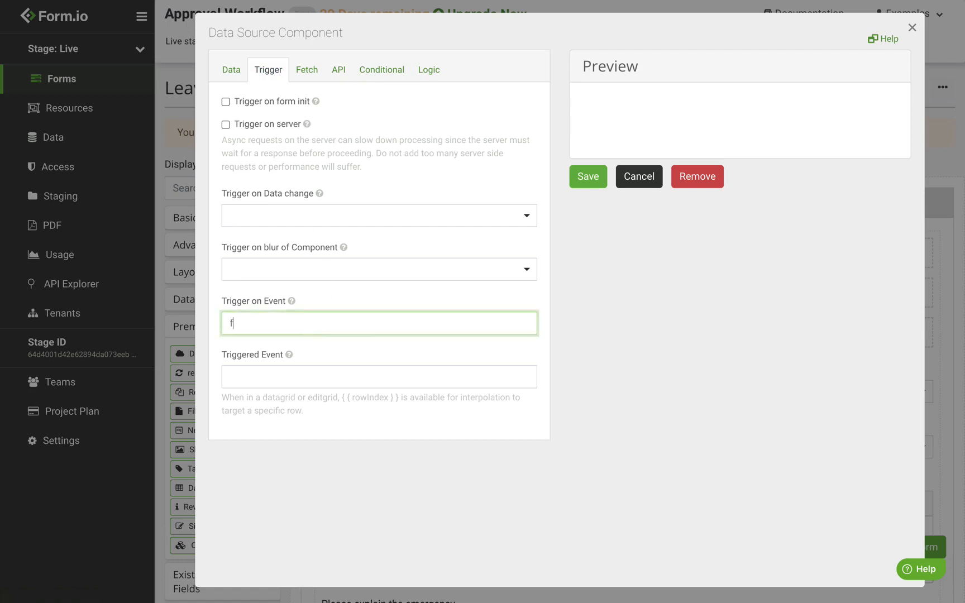
type("etchAdmins")
Paste the department-filtered admin submissions URL as the Admin source's fetch URL
left_click(314, 76)
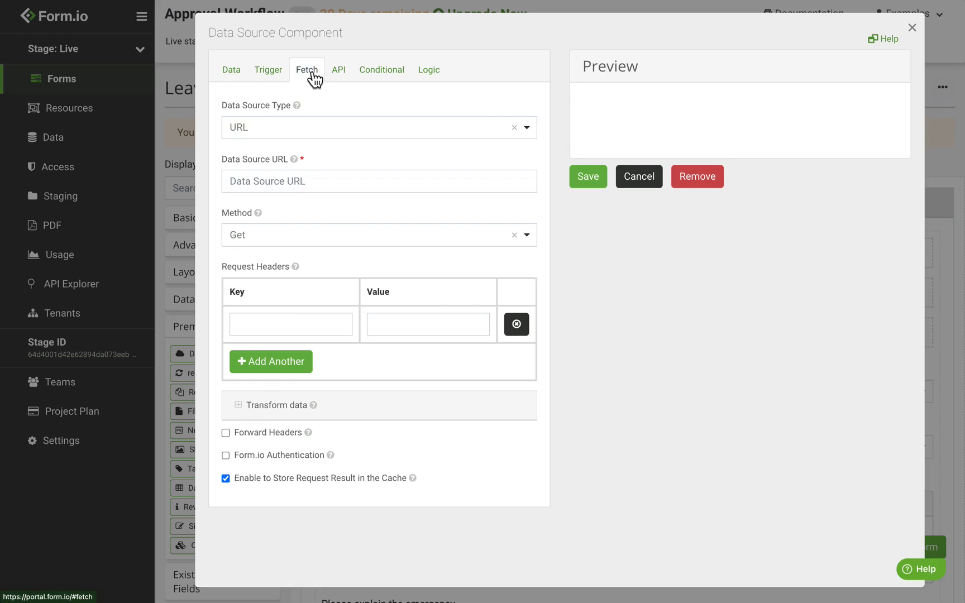
left_click(321, 181)
type("https://rghoksbgdsyhkoy.form.io/admin/submission?data.department._id={{ data.employee.data.department._id }}")
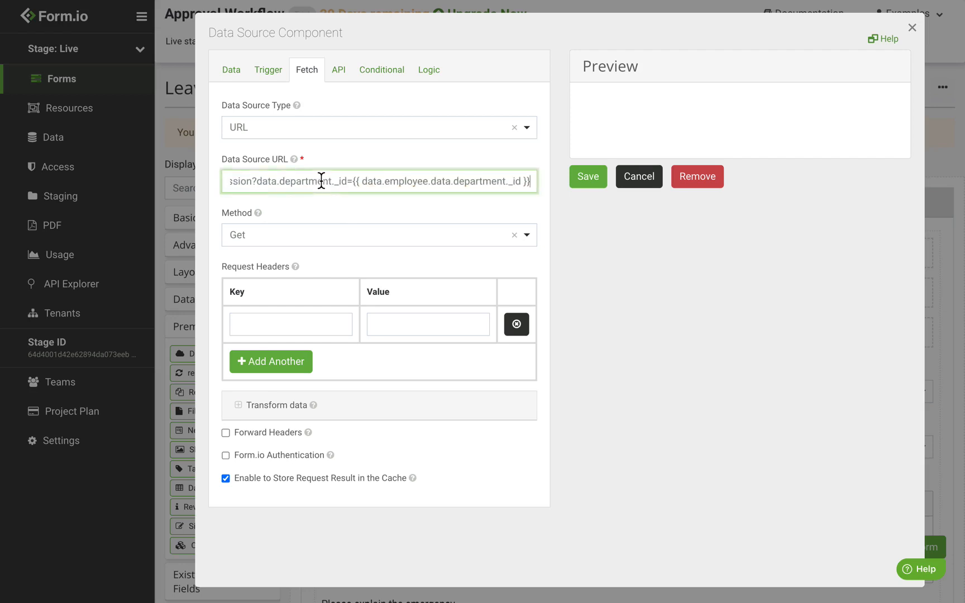
left_click_drag(363, 184, 164, 183)
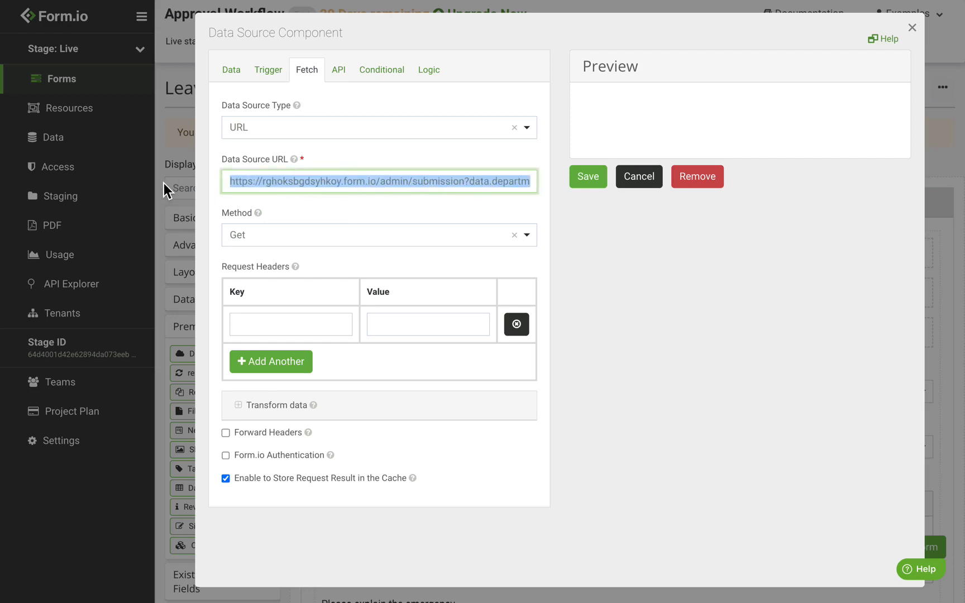
left_click(266, 182)
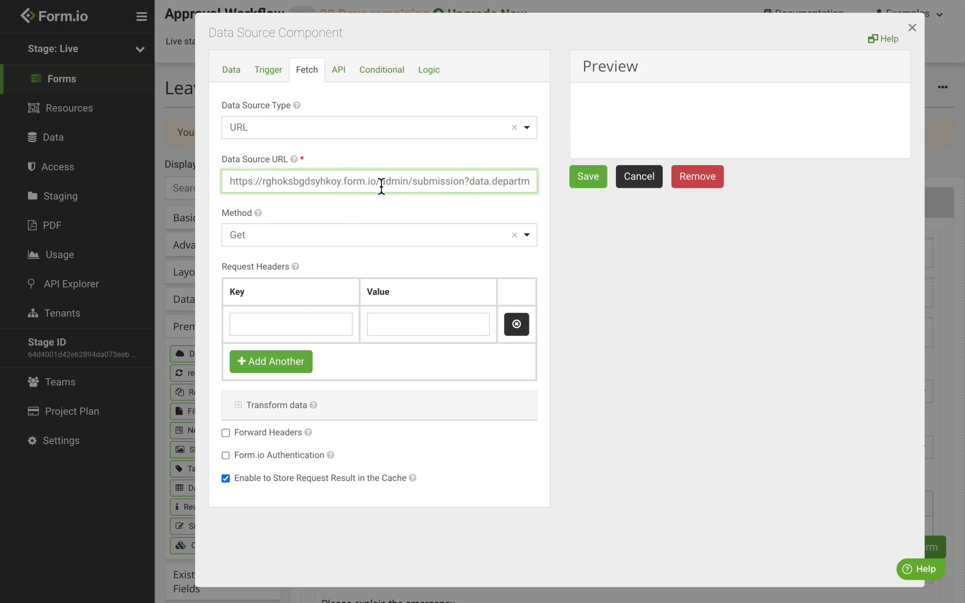
left_click_drag(382, 186, 214, 187)
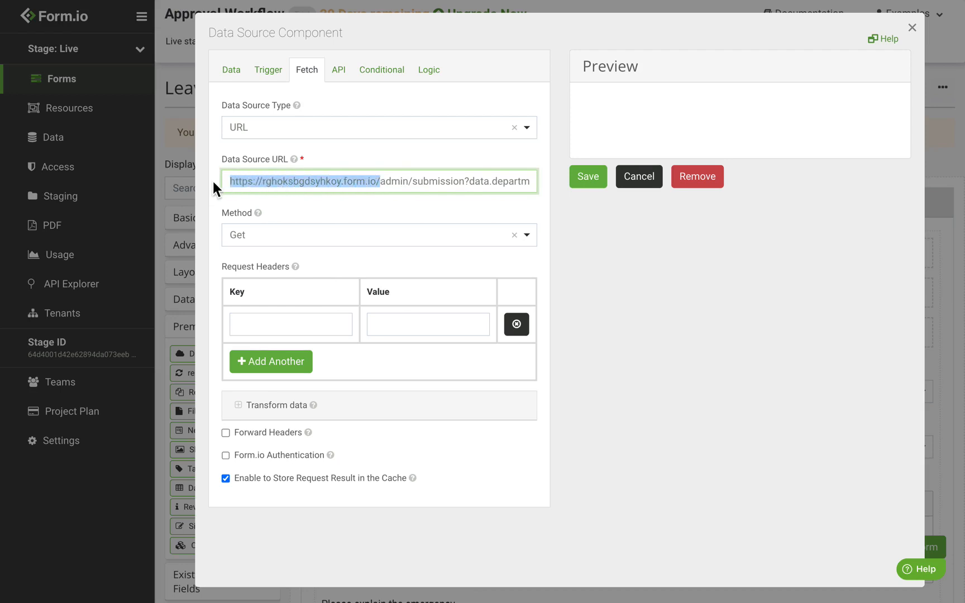
left_click(306, 187)
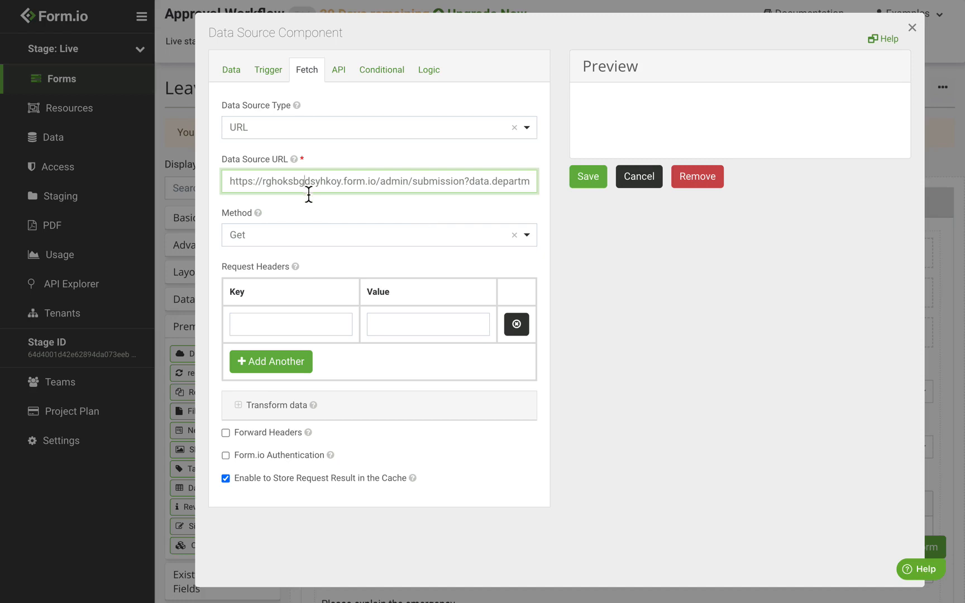
left_click(305, 412)
Add the transform script filling Manager and Supervisor, enable Form.io authentication, and save Admin
scroll(350, 332, "down", 8)
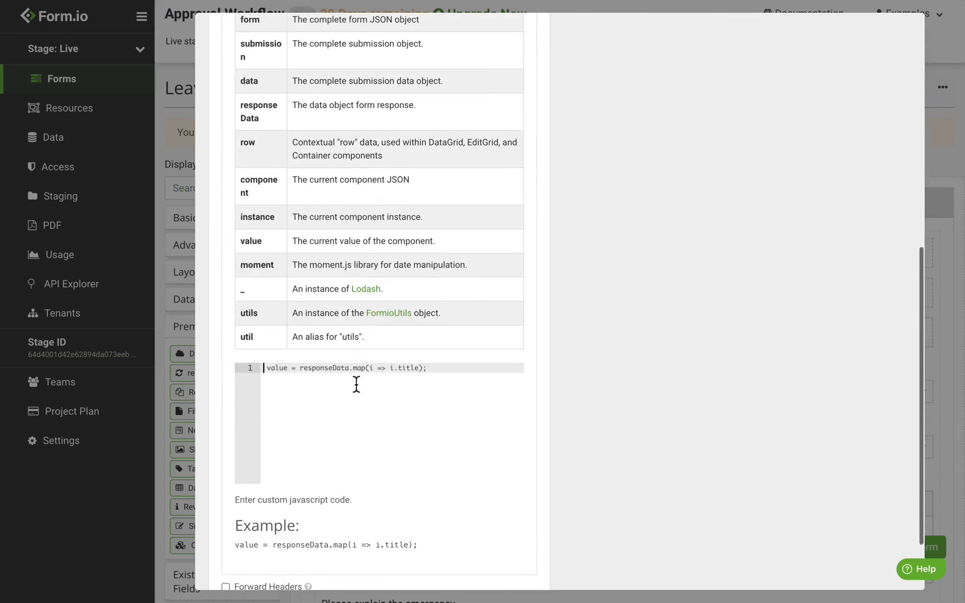
key("ctrl+v")
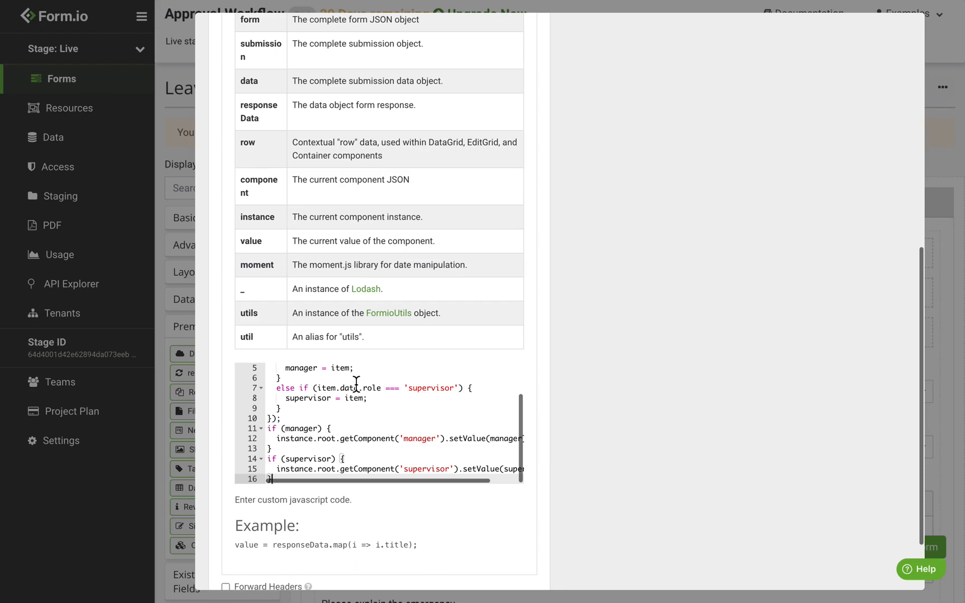
scroll(357, 384, "down", 2)
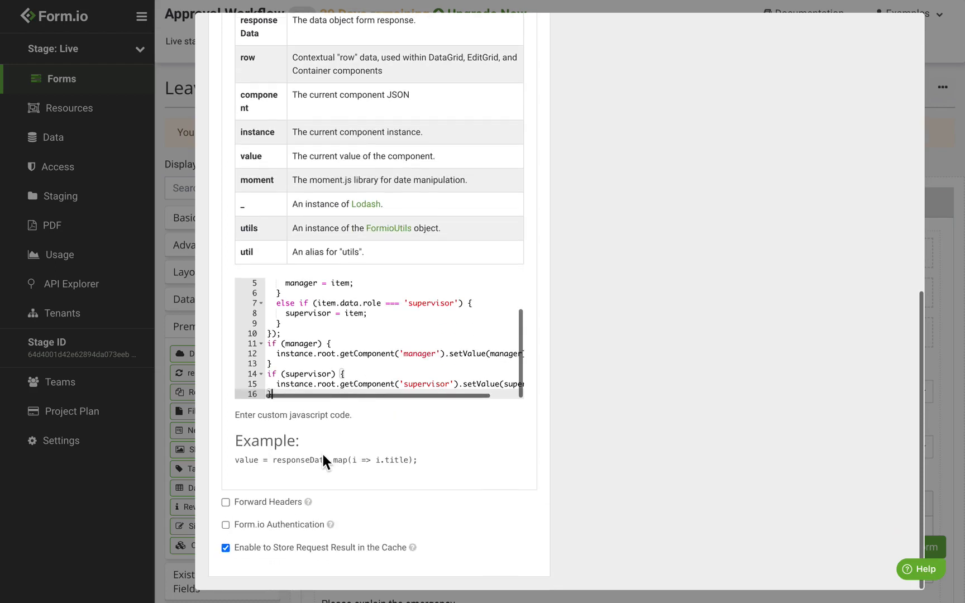
left_click(306, 529)
scroll(598, 391, "up", 10)
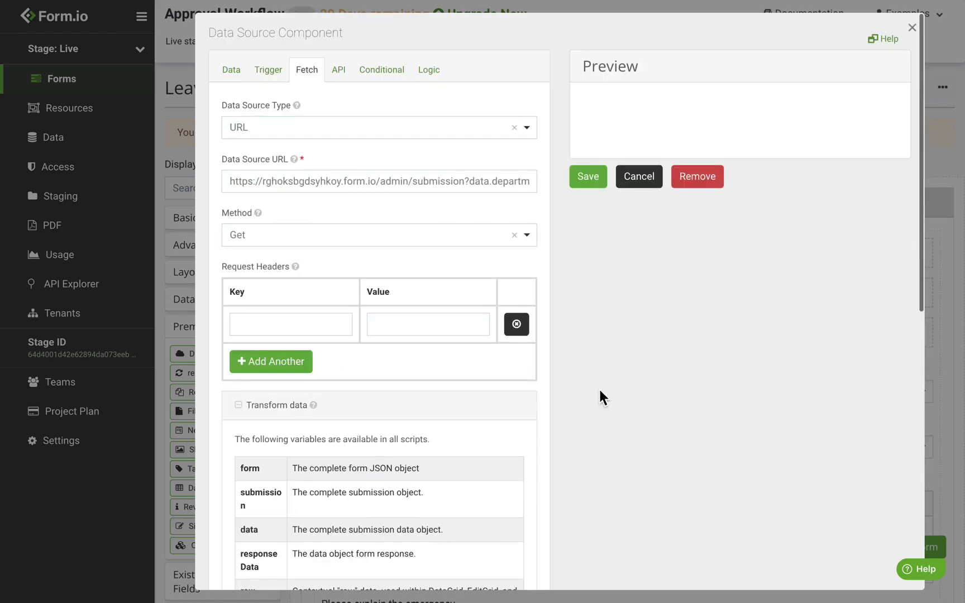
left_click(601, 189)
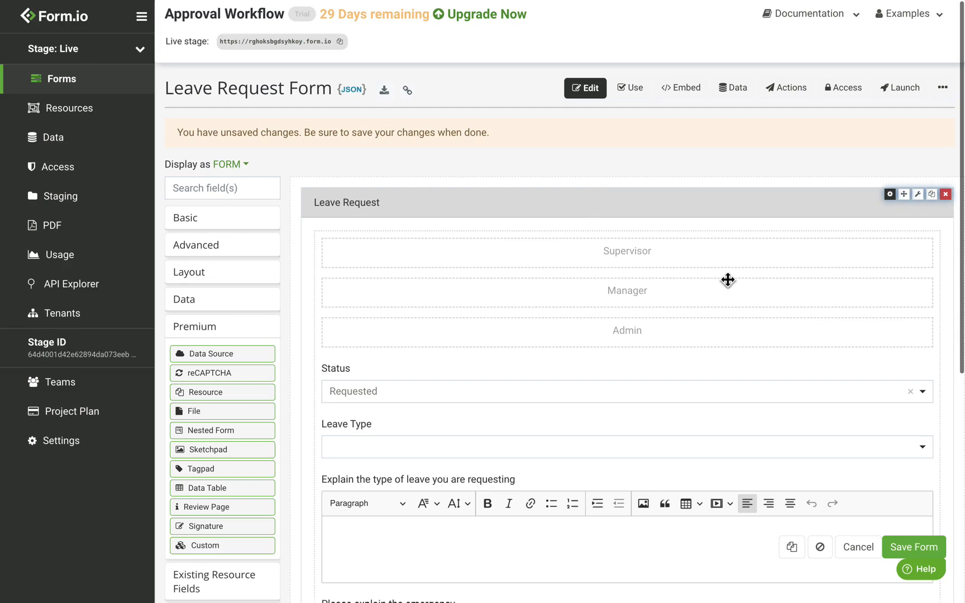
Save the form, then drop a Basic Select field above Status
left_click(924, 558)
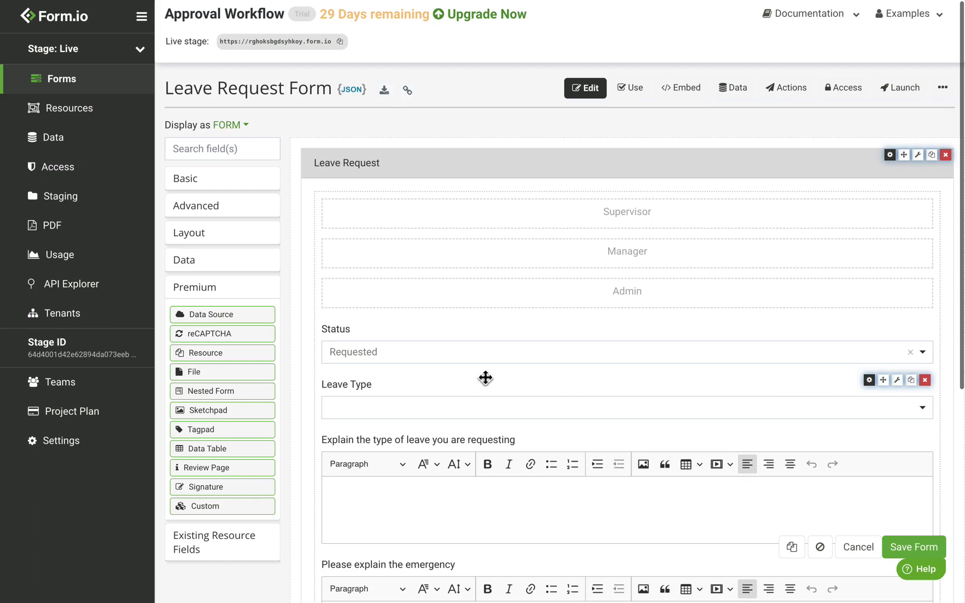
left_click(221, 187)
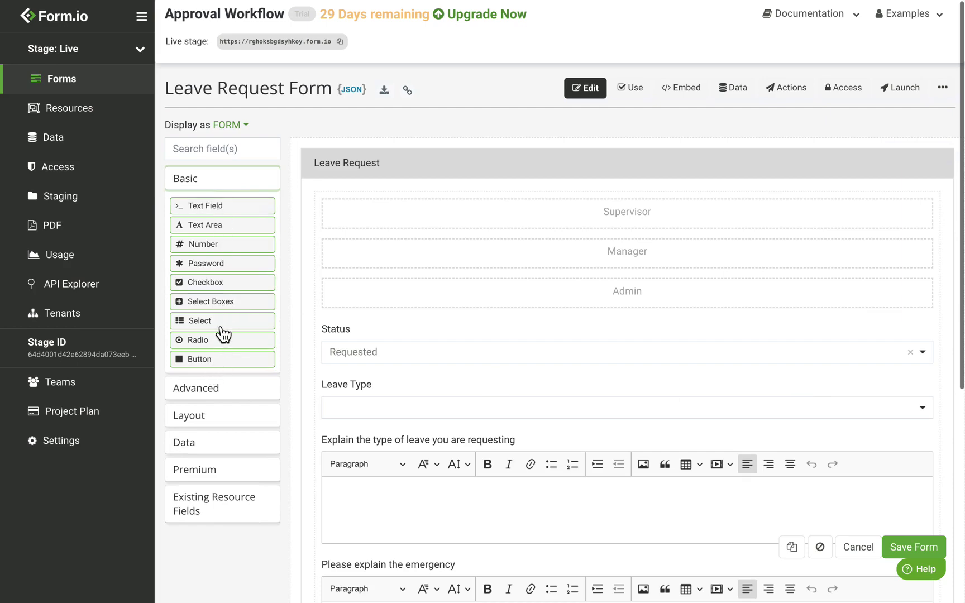
left_click_drag(221, 323, 475, 332)
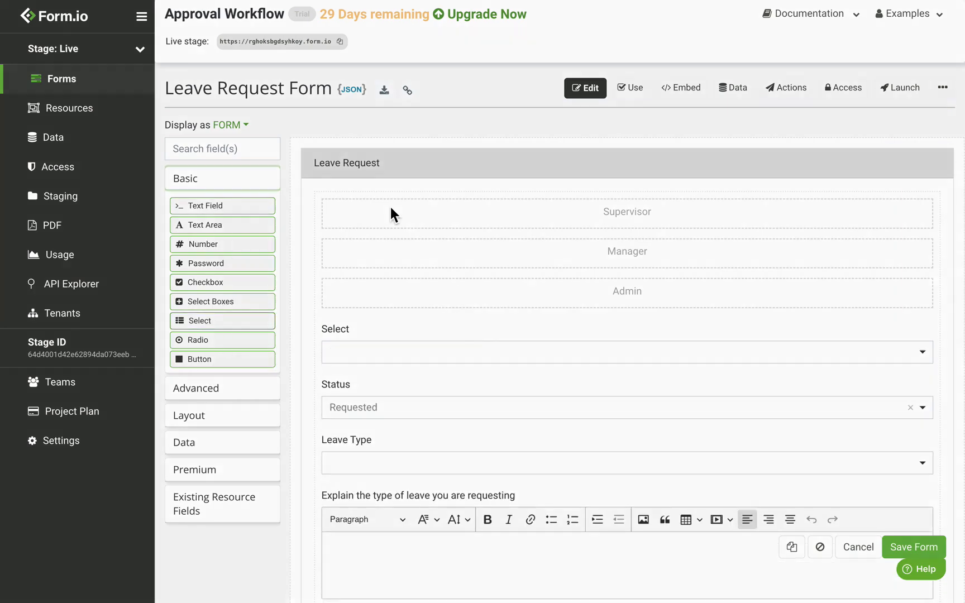
Label the new select field Employee and mark it Disabled
type("Emploee")
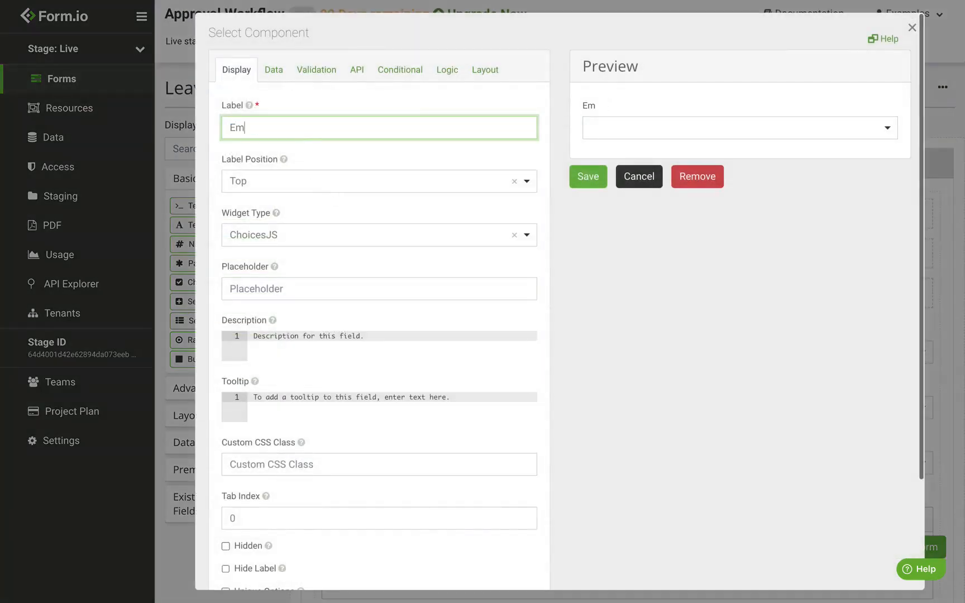
key("BackSpace")
key("BackSpace")
key("BackSpace")
type("oyee")
scroll(311, 132, "down", 3)
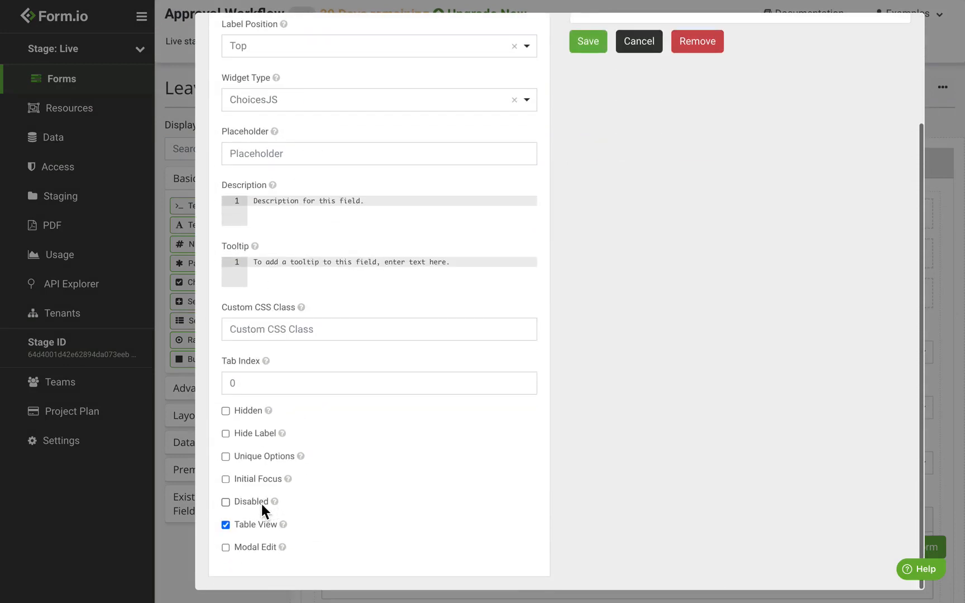
left_click(262, 504)
scroll(367, 473, "up", 3)
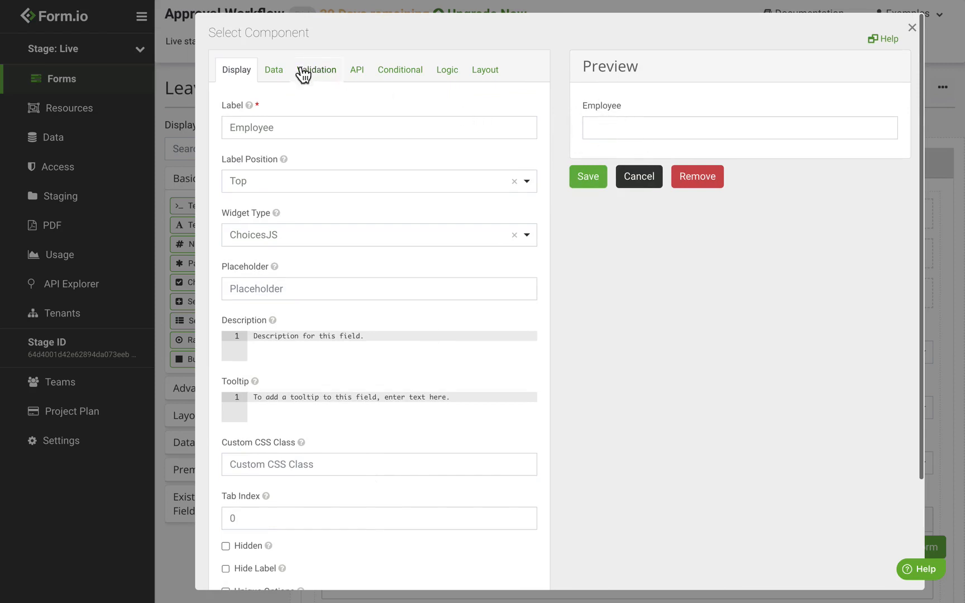
Source Employee options from the Employee resource with item template item.data.email
left_click(287, 81)
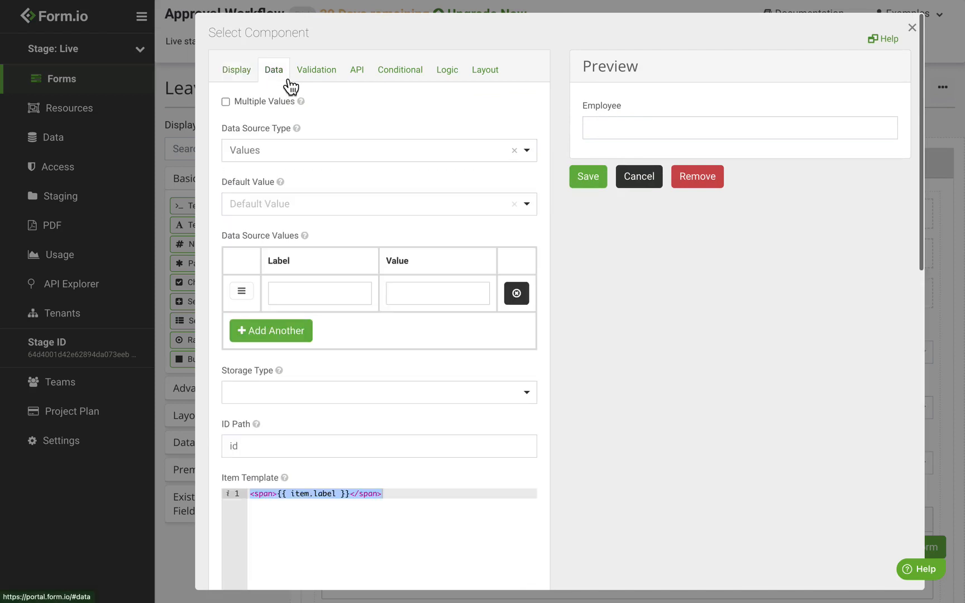
left_click(286, 164)
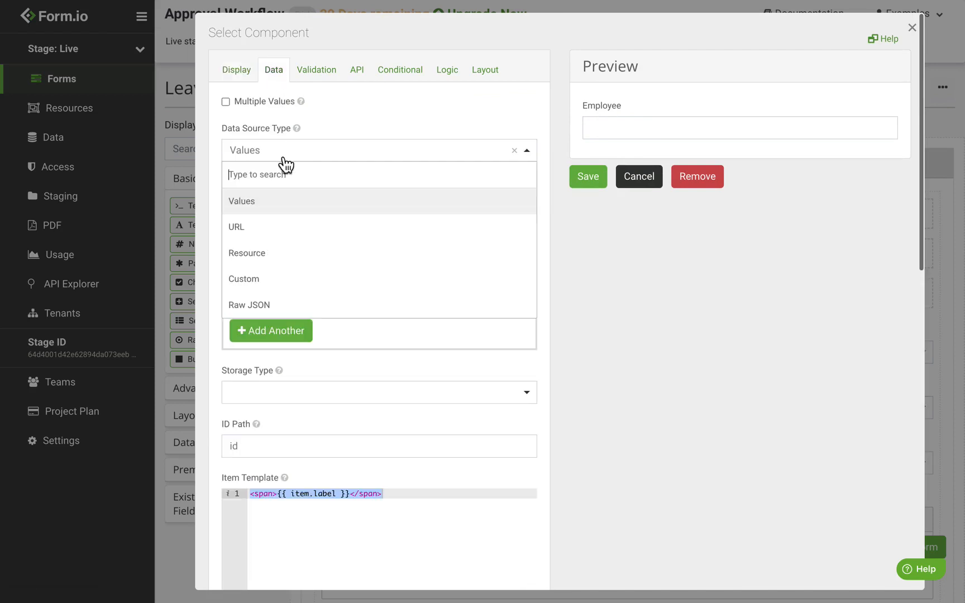
left_click(284, 271)
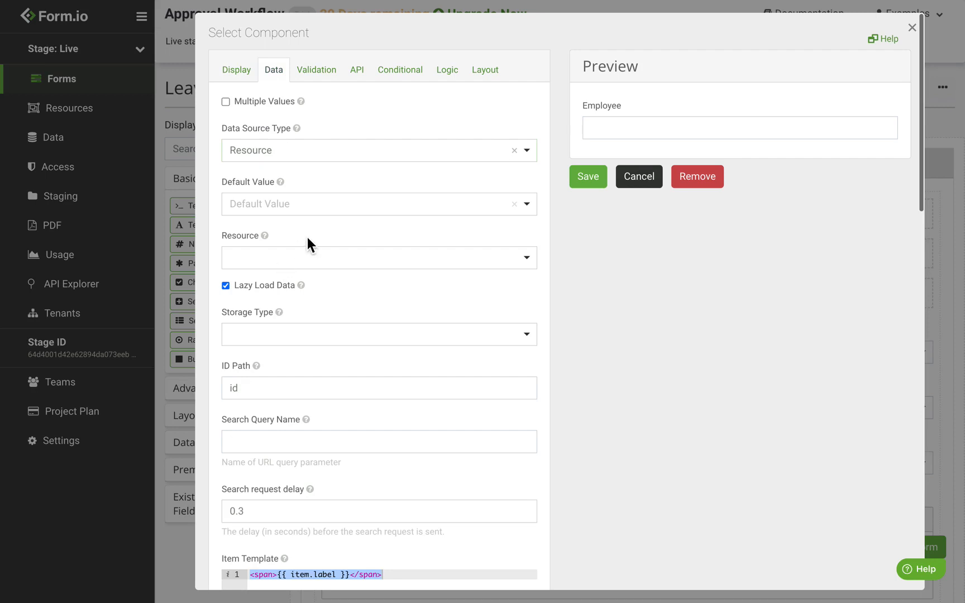
left_click(270, 263)
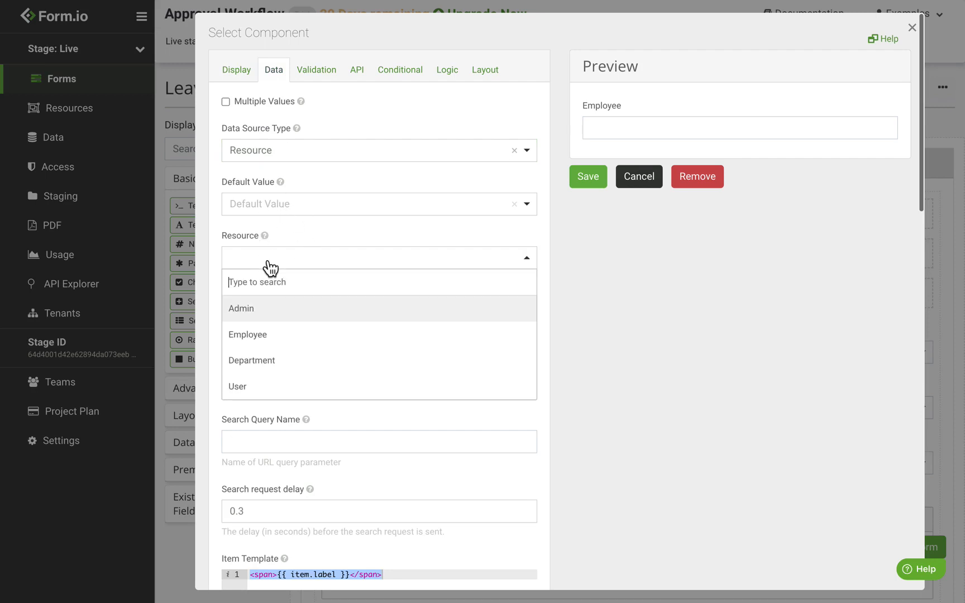
left_click(276, 338)
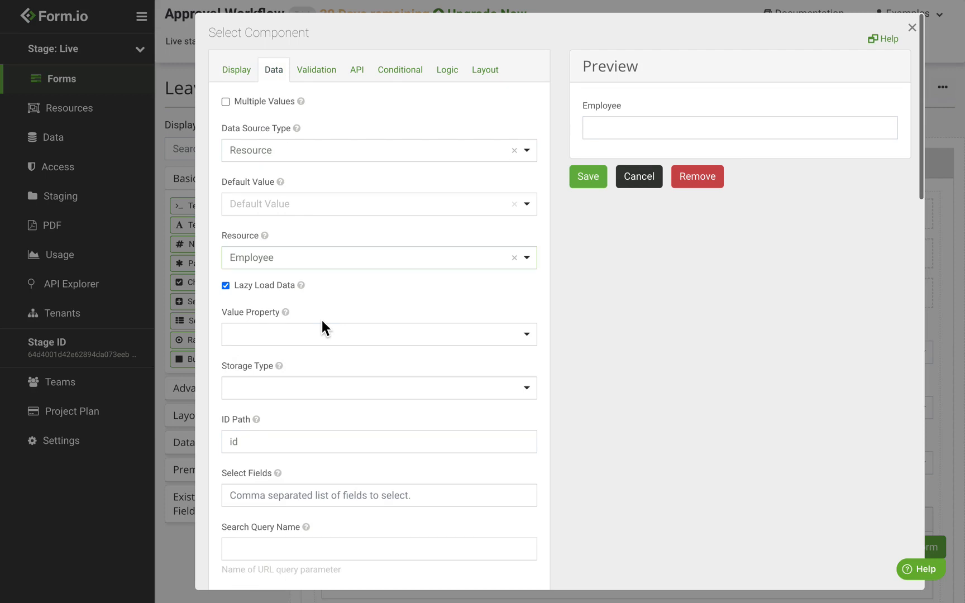
scroll(323, 322, "down", 5)
scroll(322, 322, "down", 1)
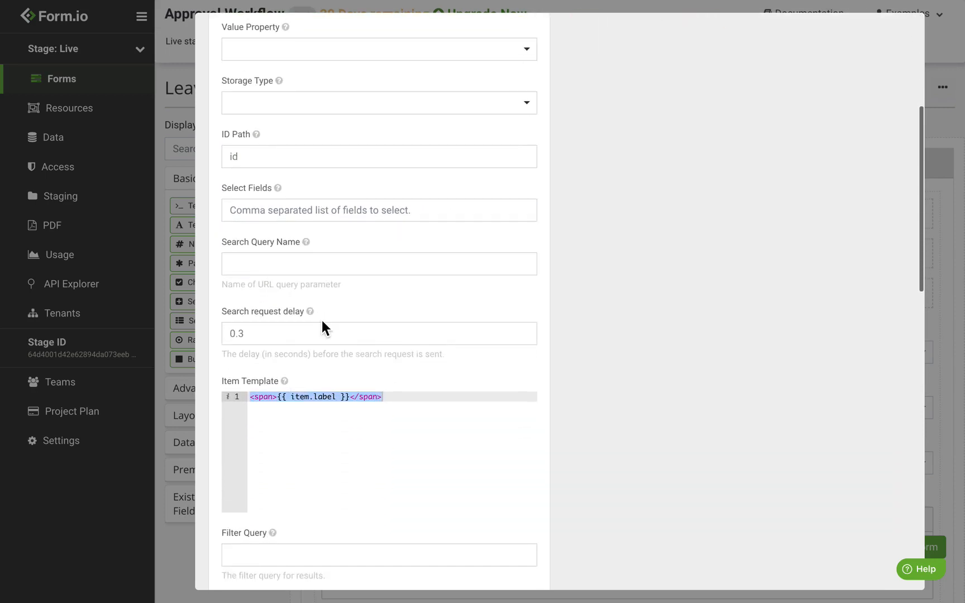
double_click(330, 396)
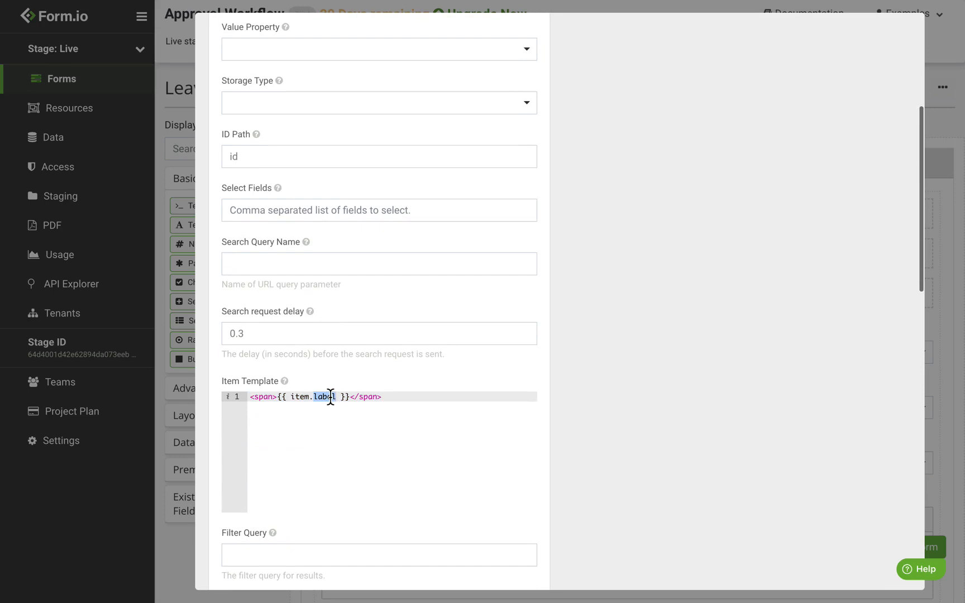
type("data.email")
scroll(357, 389, "down", 5)
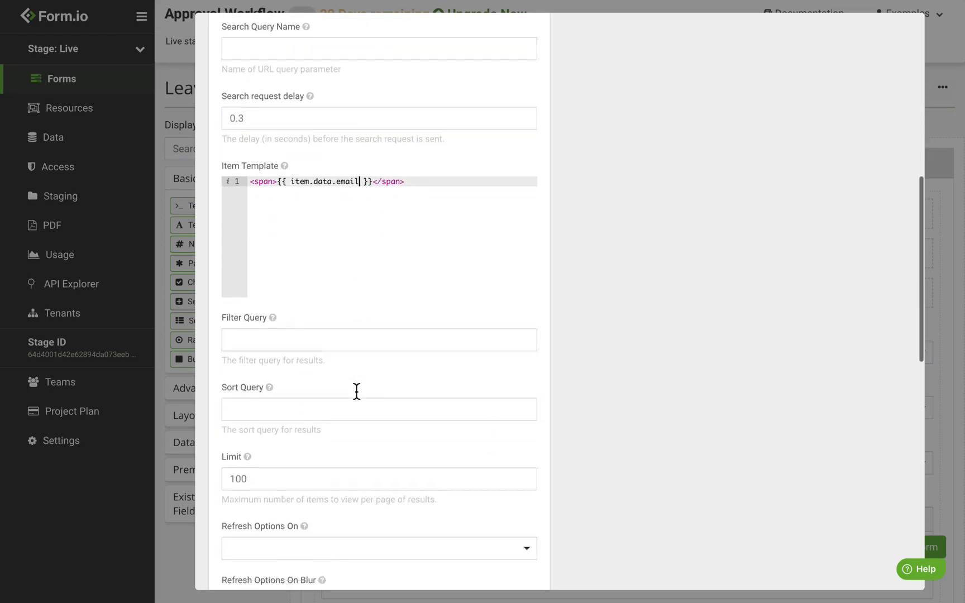
scroll(356, 391, "down", 15)
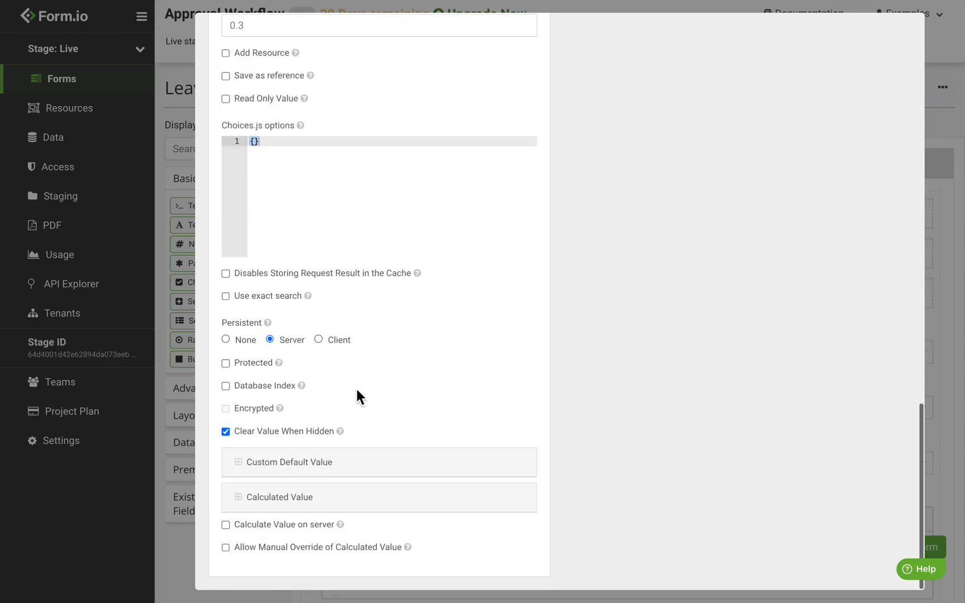
Paste the current-user script into Employee's Calculated Value and save the field
left_click(301, 508)
scroll(439, 398, "down", 10)
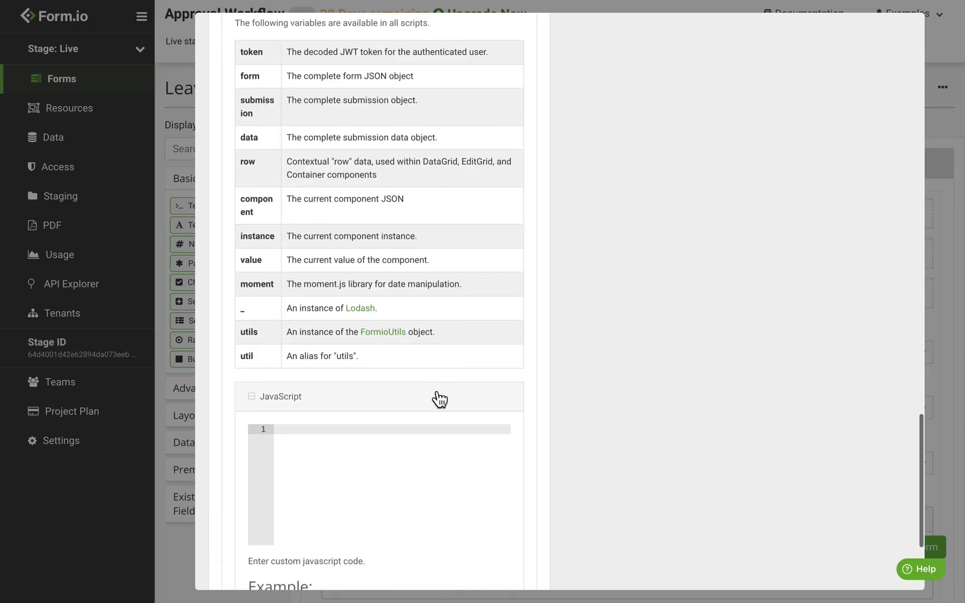
left_click(392, 452)
type("if (_.isEmpty(value)) {   var user = Formio.getUser();   if (user && user.data && user.data.email) {     value = user;     clearTimeout(instance.fetchTimeout);     instance.fetchTimeout = setTimeout(function() {       instance.emit('fetchAdmins');       console.log('here');     }, 100);   } }")
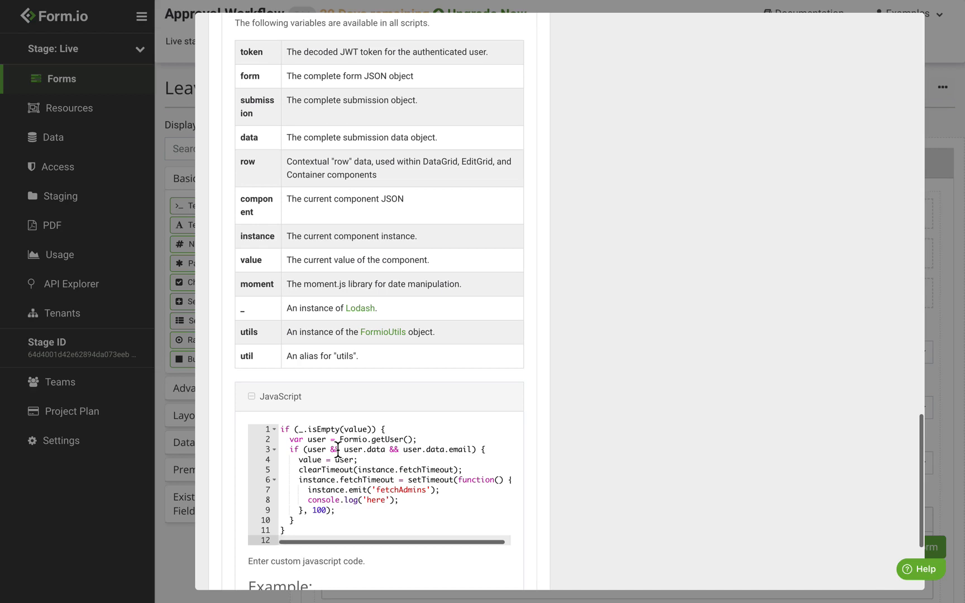
scroll(517, 408, "up", 10)
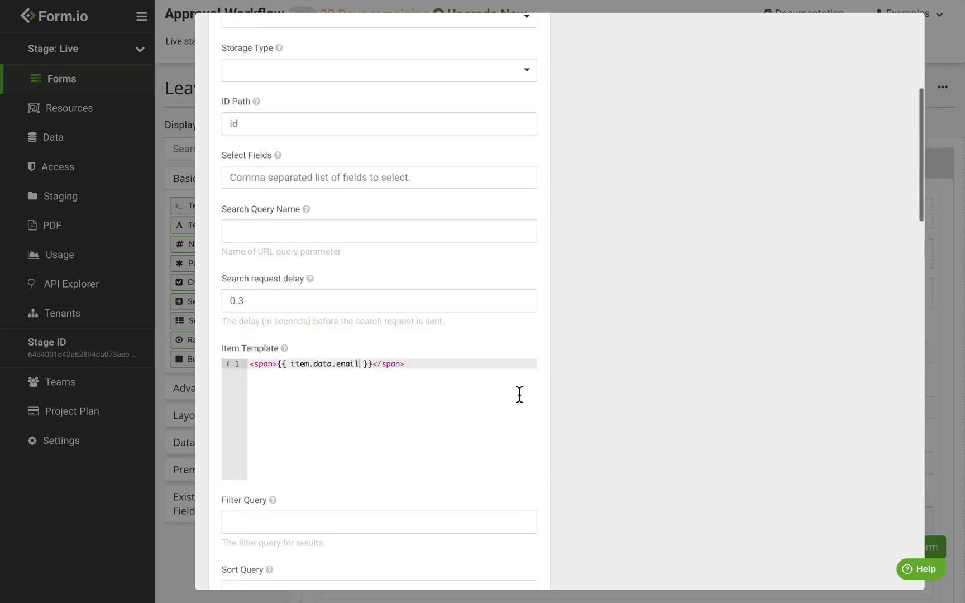
scroll(615, 151, "up", 5)
left_click(588, 177)
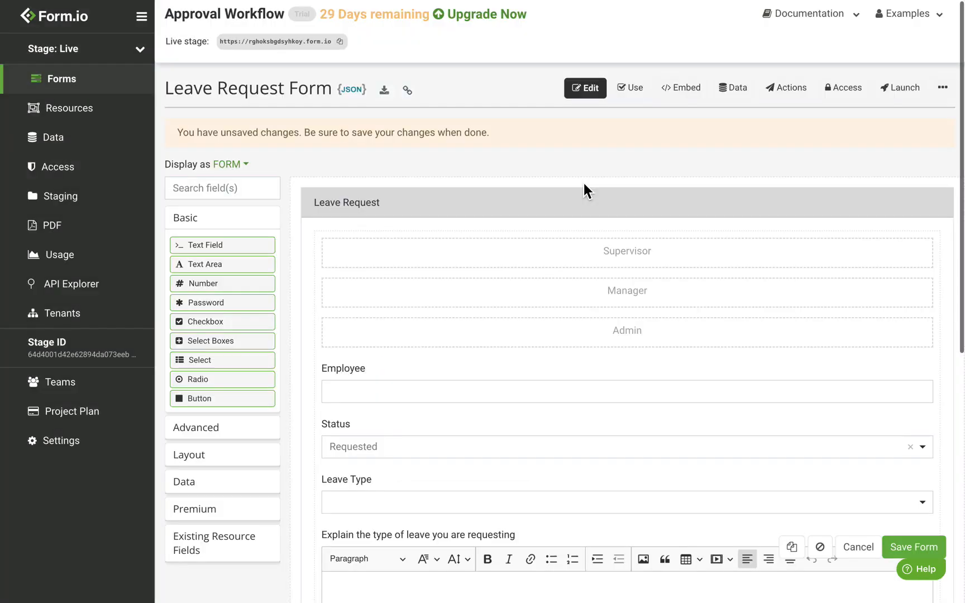
Add a Content table of Department, Supervisor and Manager below Employee with Refresh On Change, then save the form
left_click(221, 459)
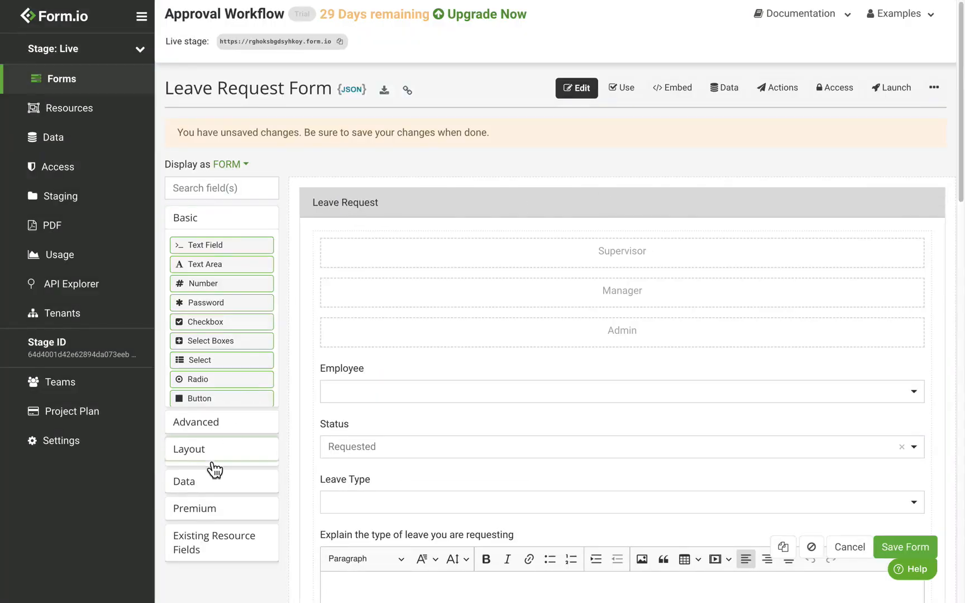
left_click_drag(232, 323, 554, 389)
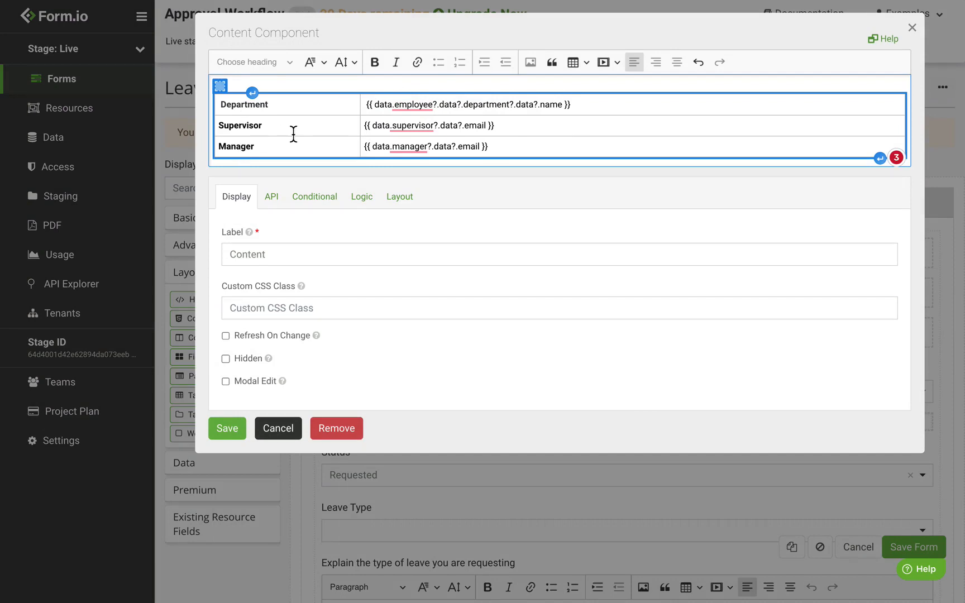
left_click(285, 339)
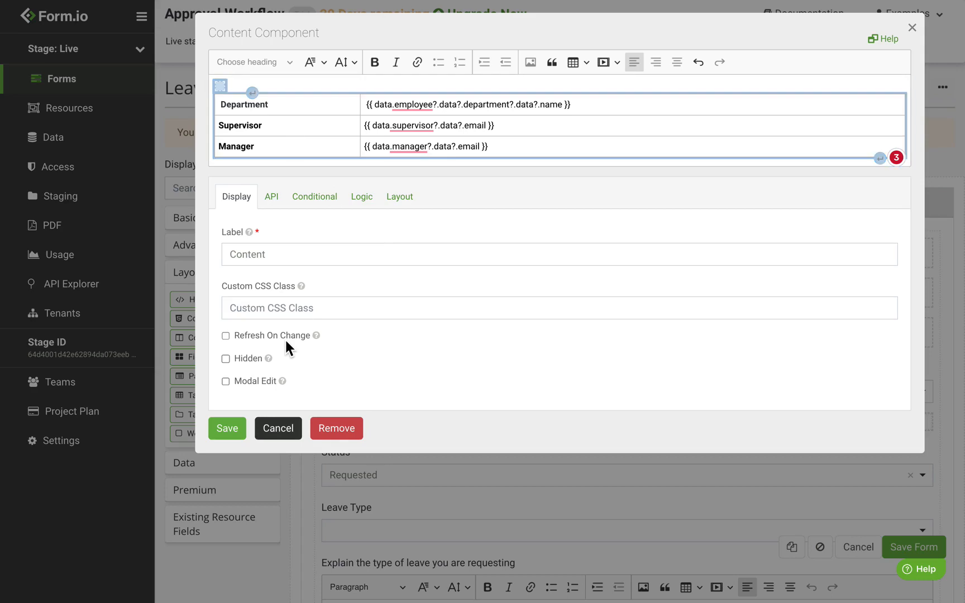
left_click(244, 433)
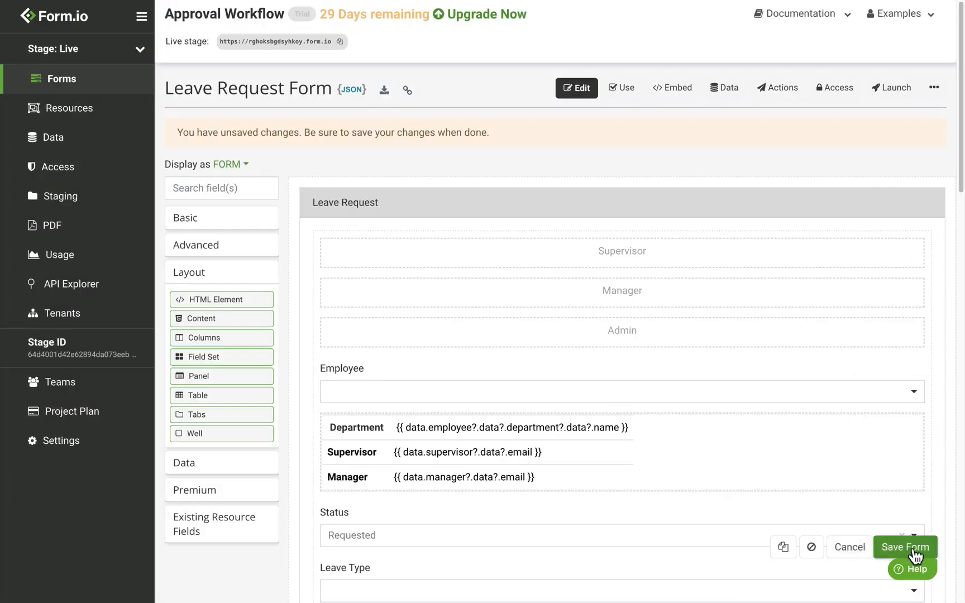
left_click(905, 548)
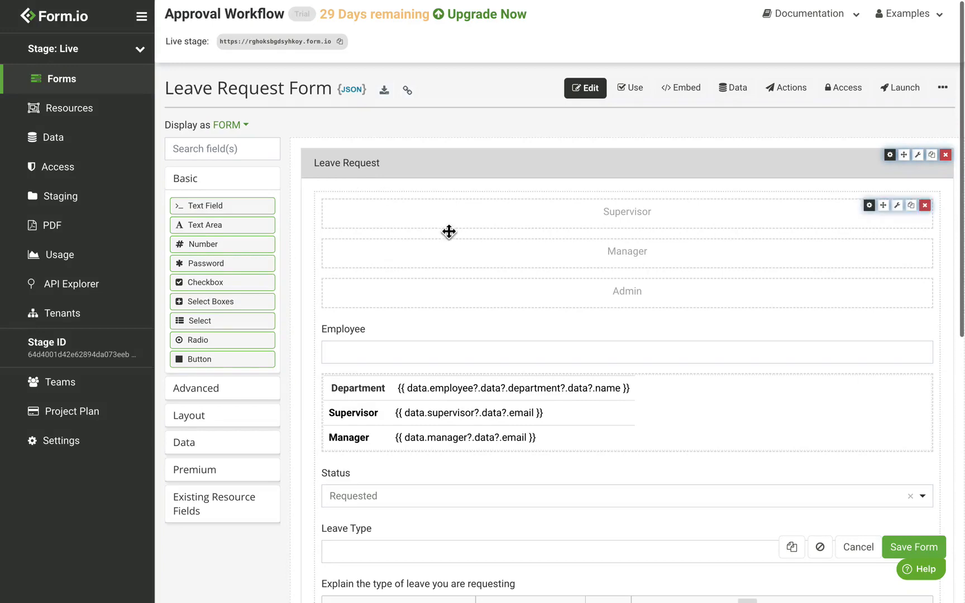
scroll(449, 231, "down", 8)
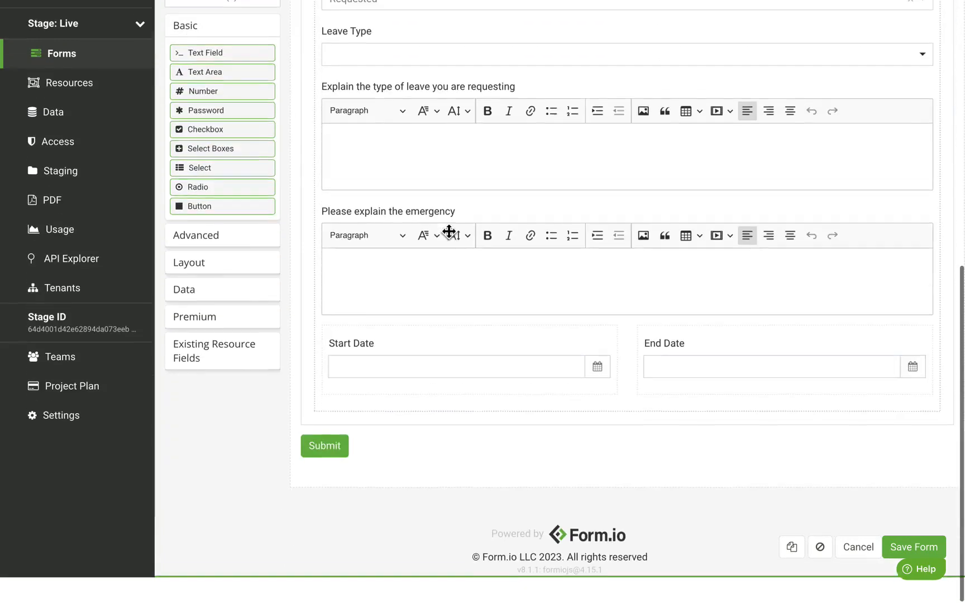
left_click(229, 297)
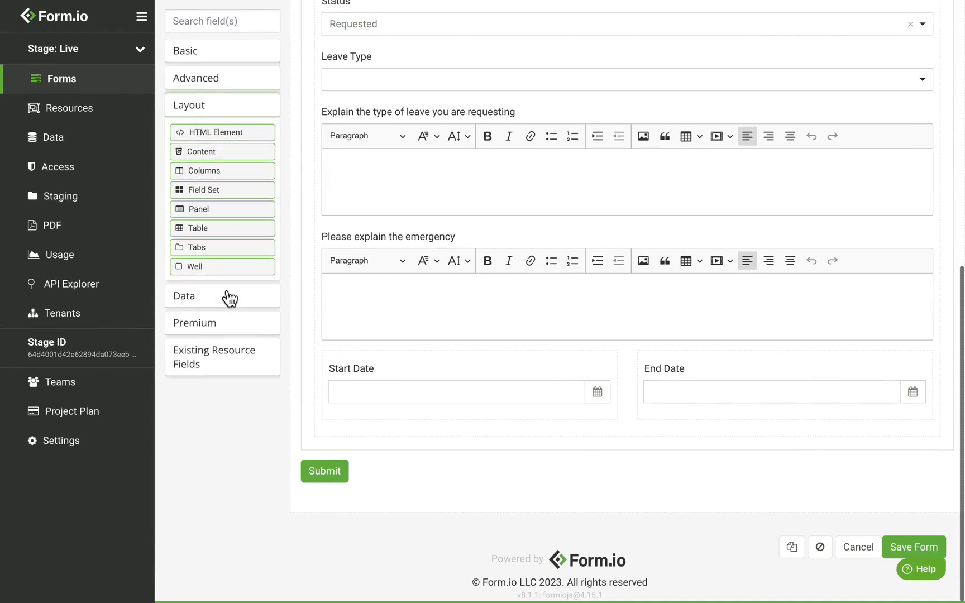
Add a panel titled Supervisor Approval below the date fields
left_click_drag(218, 216, 455, 474)
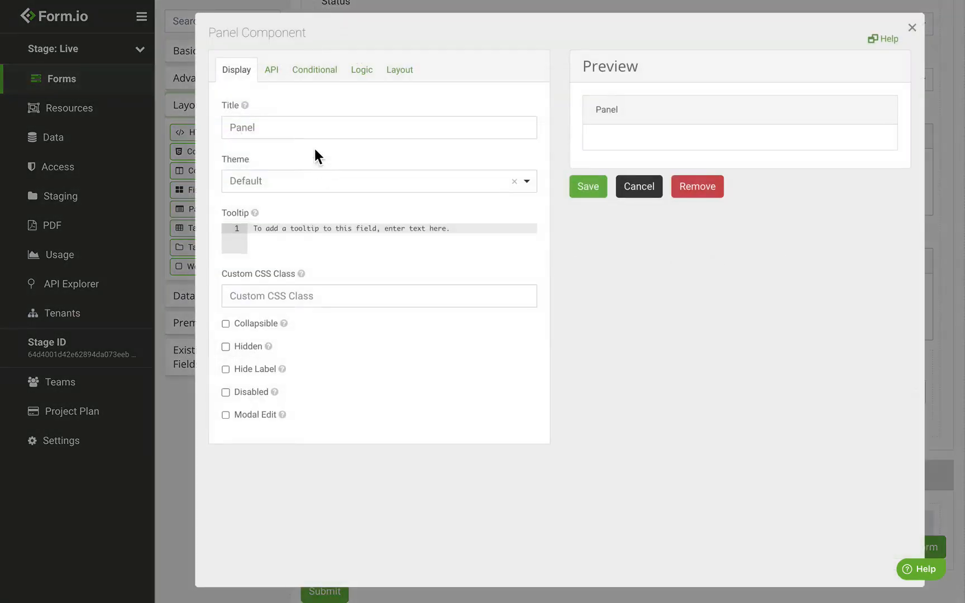
type("Supervi")
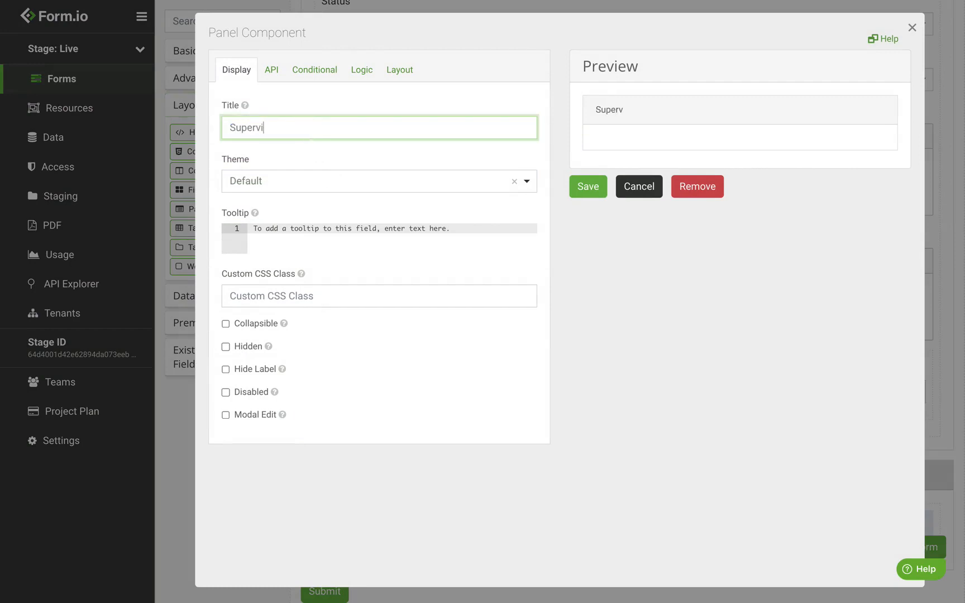
type("sor Approval")
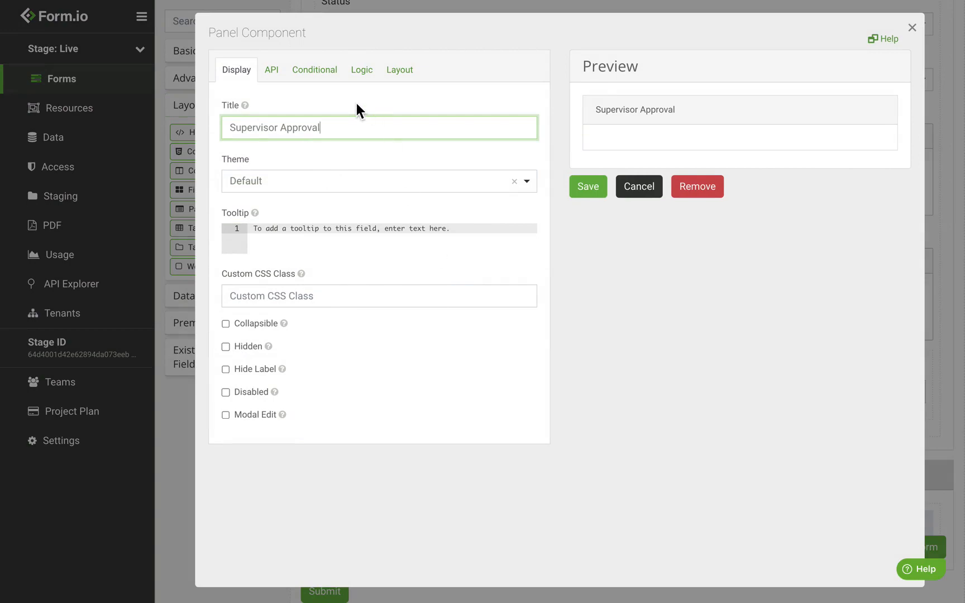
left_click(316, 79)
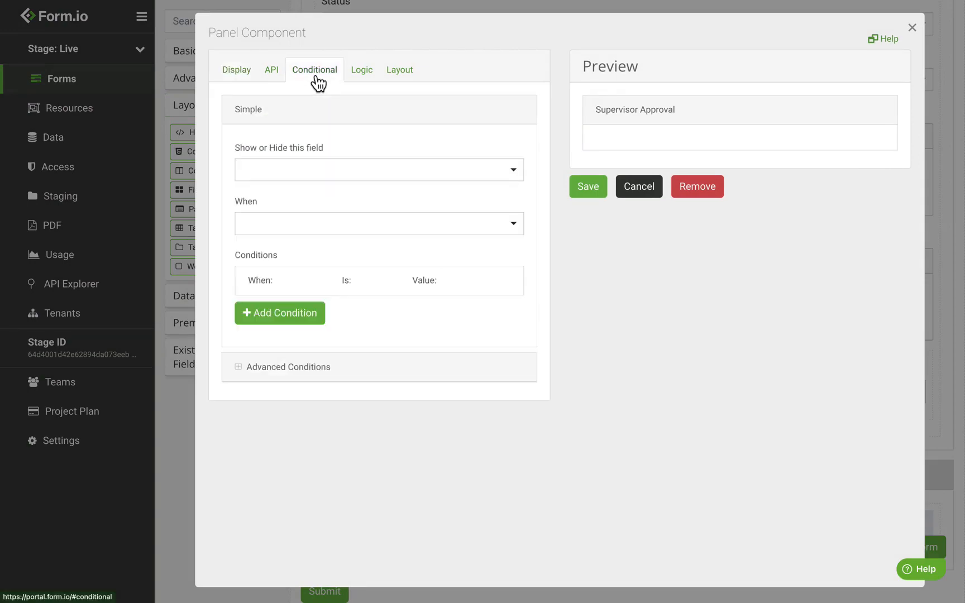
left_click(321, 380)
scroll(351, 272, "down", 9)
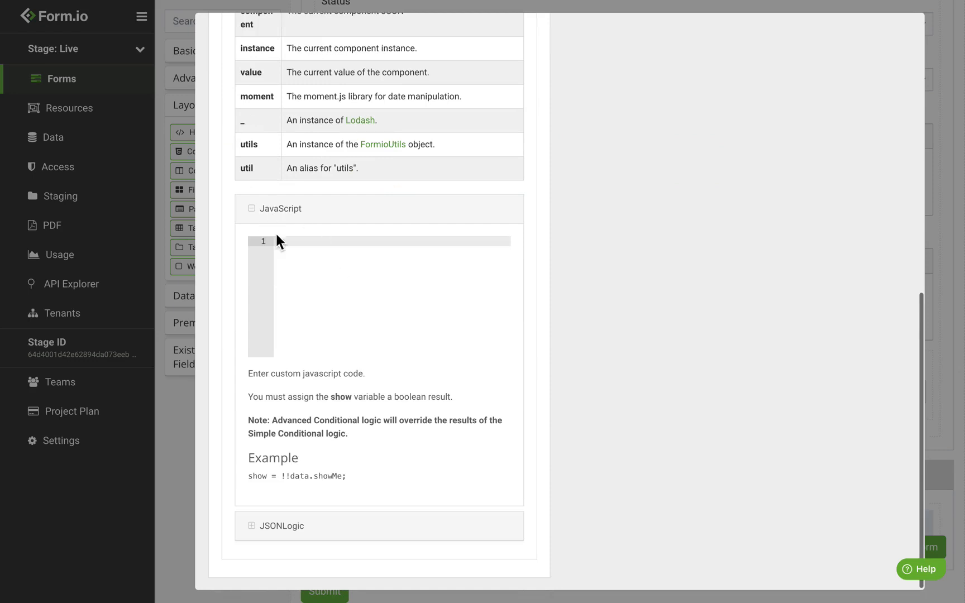
scroll(292, 229, "up", 3)
scroll(292, 229, "up", 2)
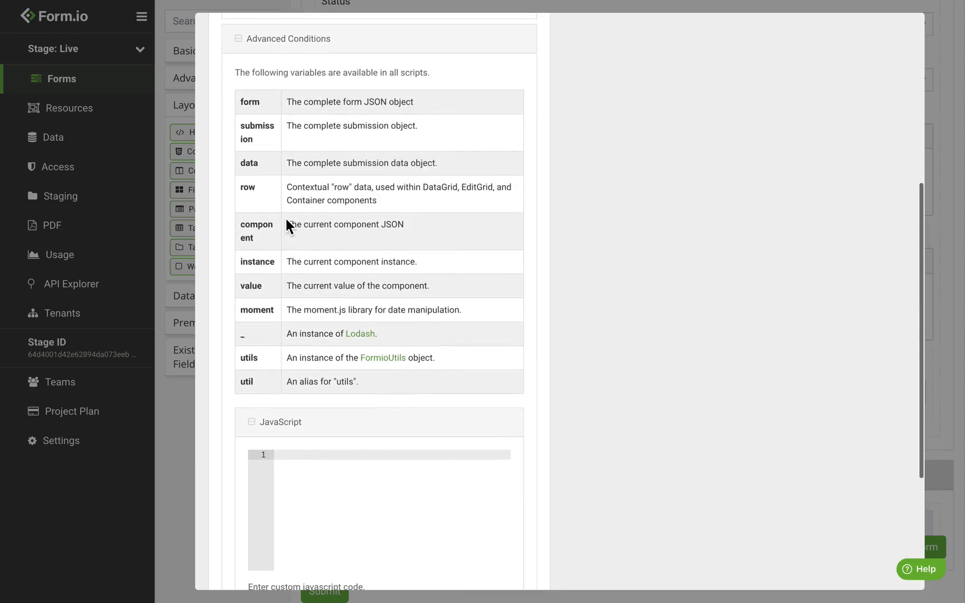
Paste the supervisor-only visibility script into Advanced Conditions, review it, and save the panel
left_click(337, 493)
key("ctrl+v")
scroll(388, 487, "up", 1)
scroll(385, 484, "down", 1)
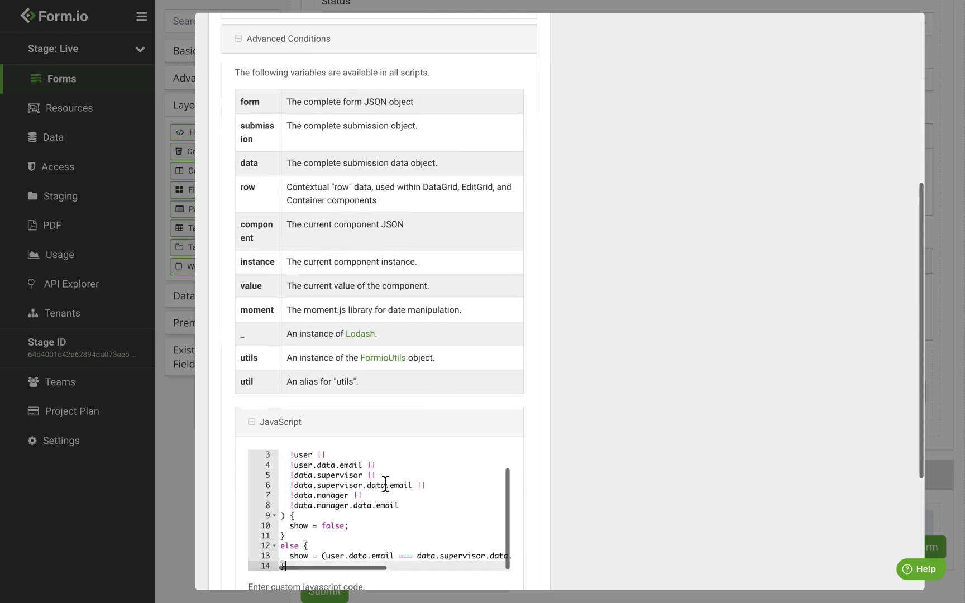
scroll(385, 484, "up", 2)
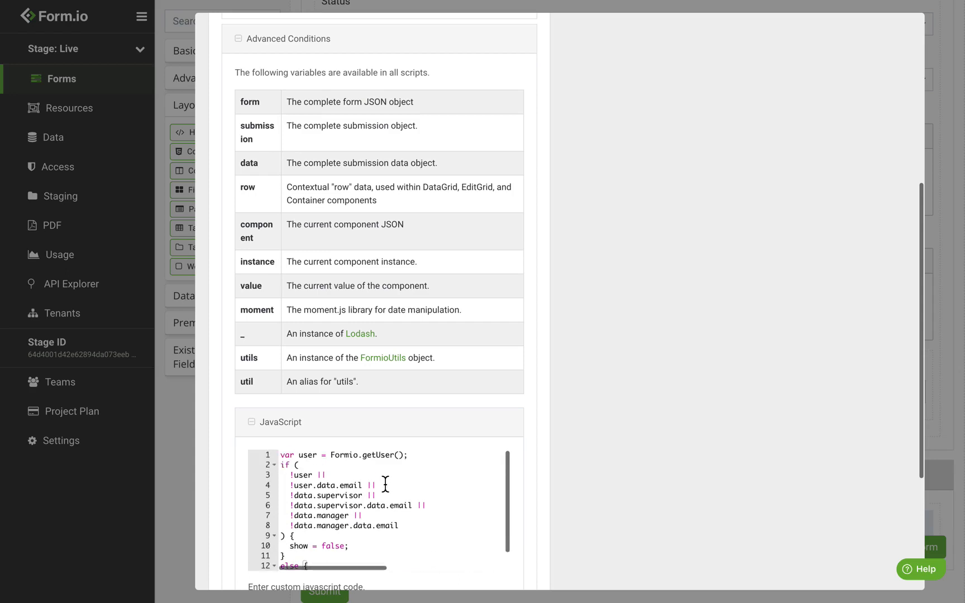
left_click_drag(410, 456, 351, 457)
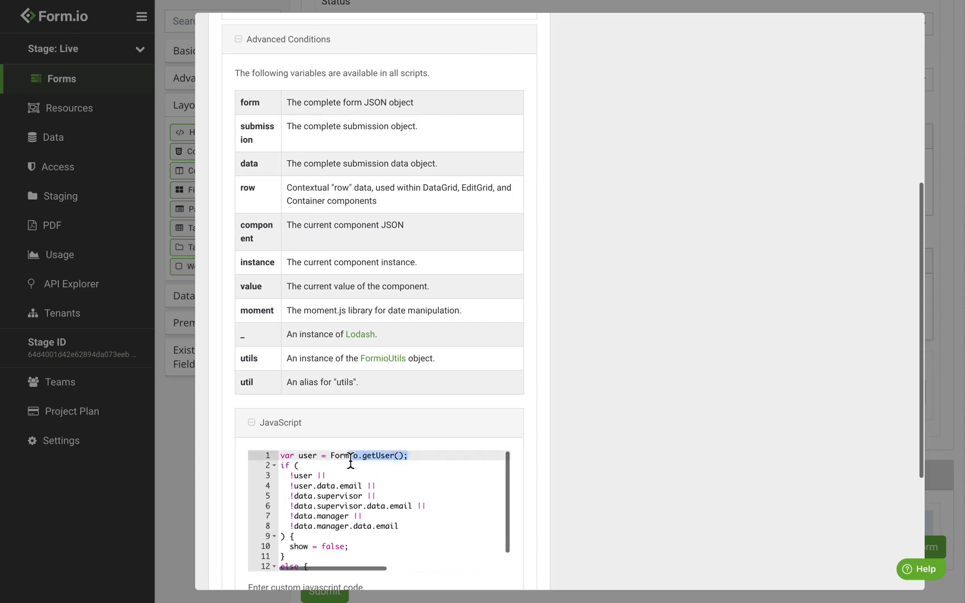
left_click(338, 476)
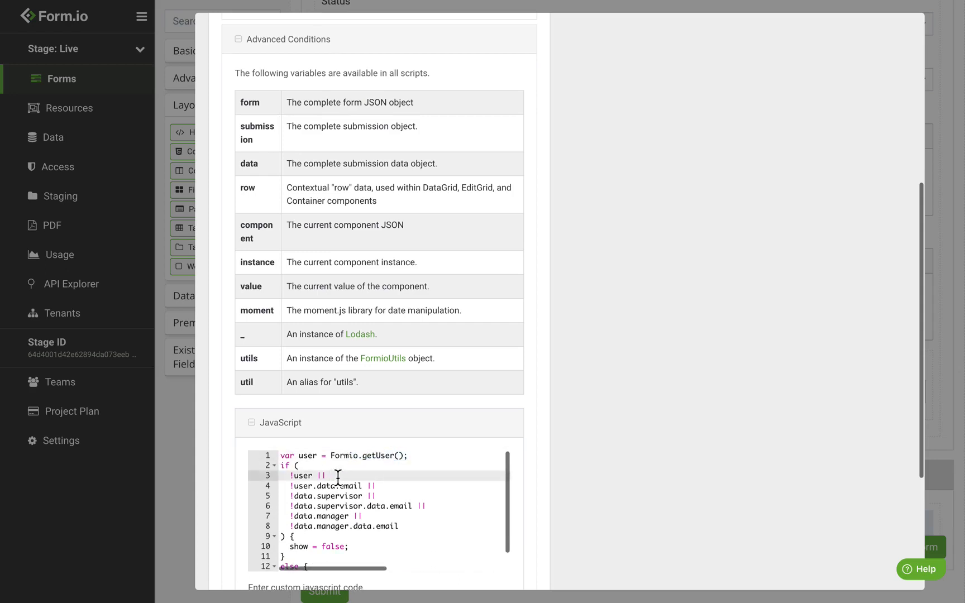
scroll(337, 478, "down", 2)
scroll(335, 483, "left", 2)
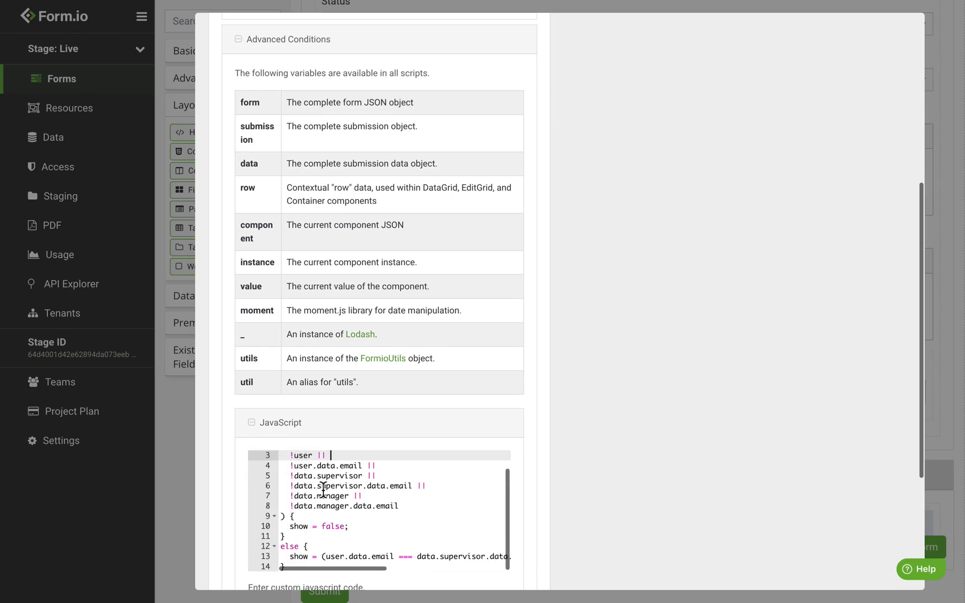
double_click(327, 497)
left_click(328, 497)
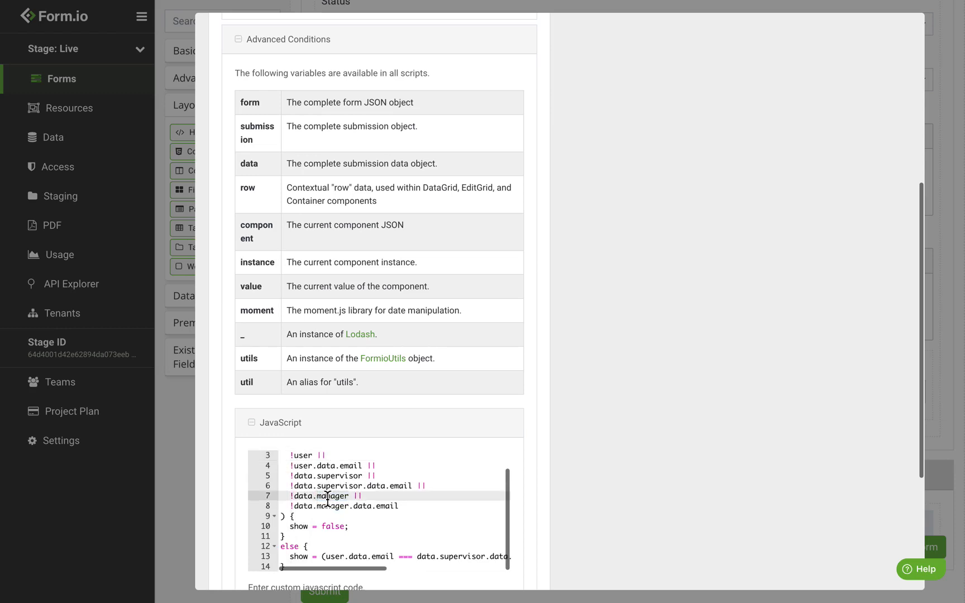
scroll(615, 190, "up", 10)
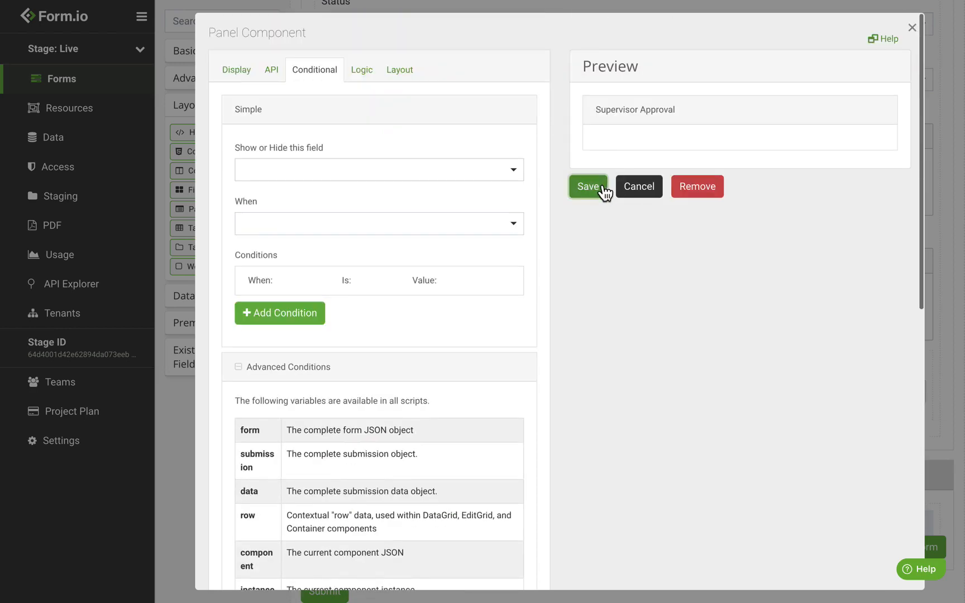
left_click(602, 188)
scroll(463, 347, "down", 3)
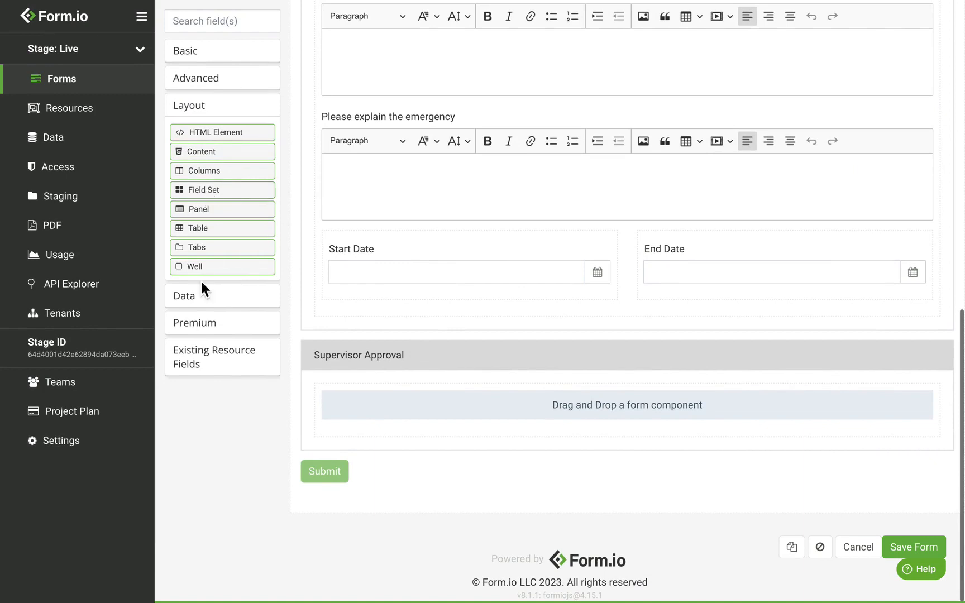
Add a Select field labelled Supervisor Approval inside the Supervisor Approval panel
left_click(237, 55)
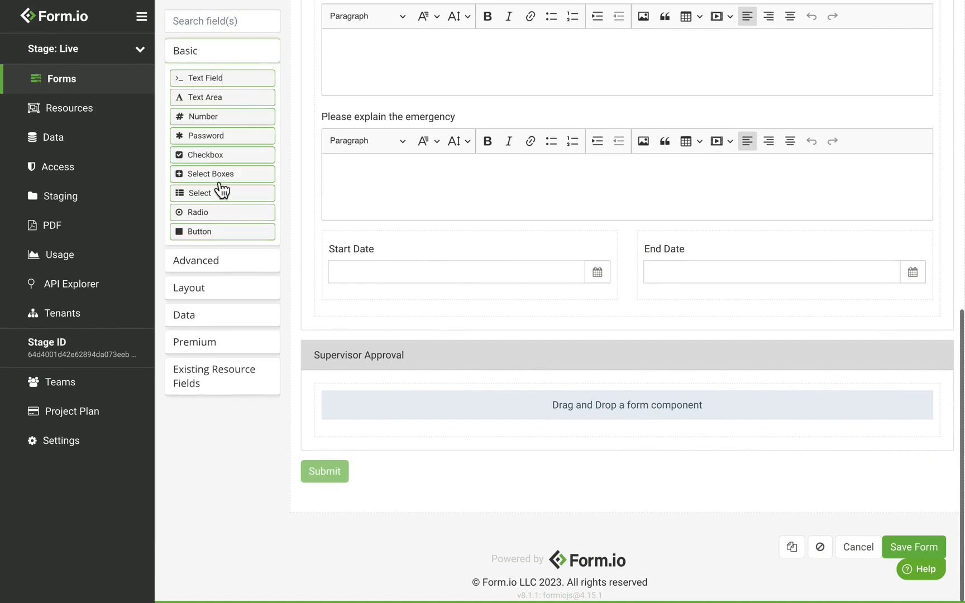
left_click_drag(219, 190, 418, 432)
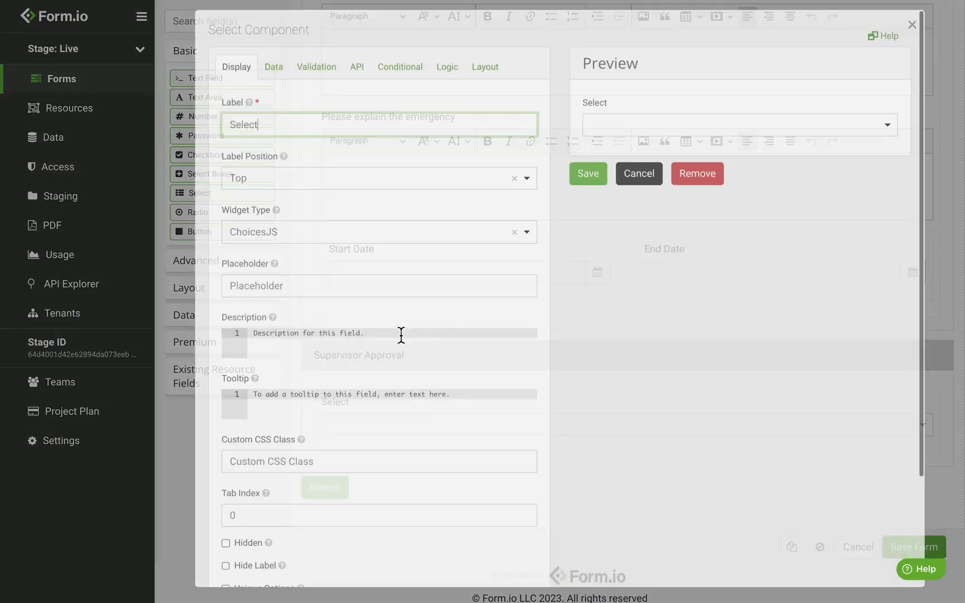
type("Supe")
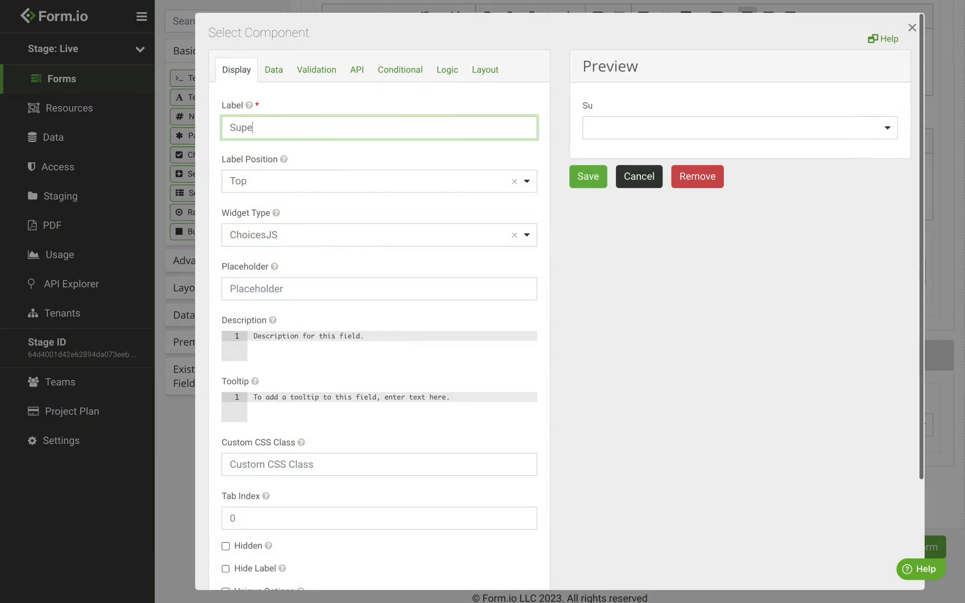
type("rvisor Approval")
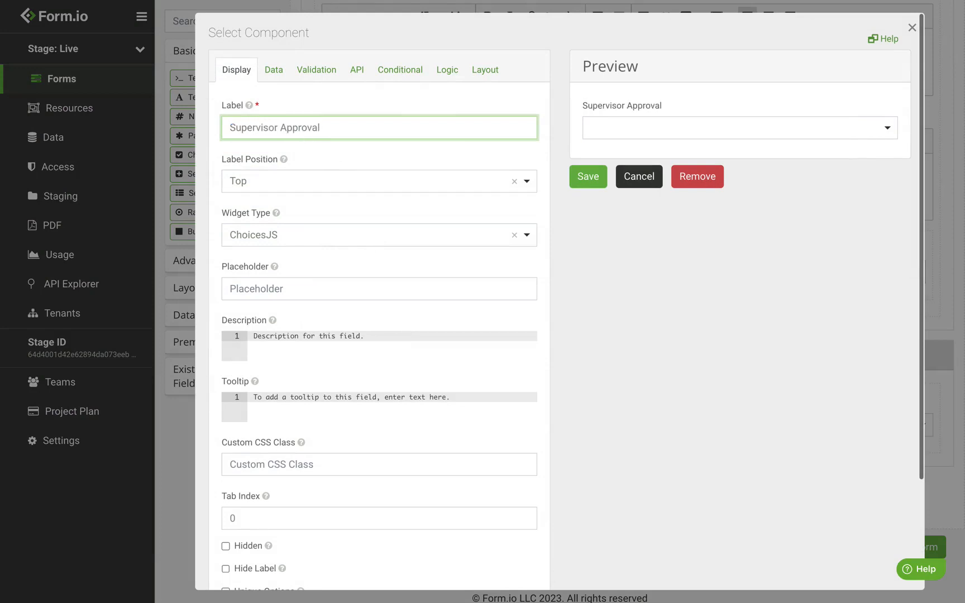
left_click(406, 215)
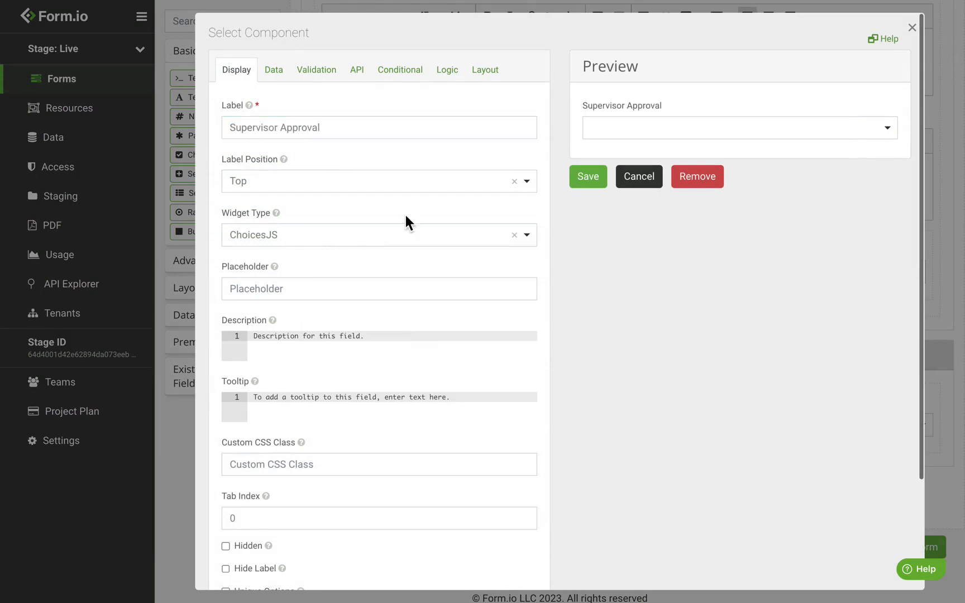
Give the dropdown the options Approved and Denied and save it
left_click(274, 70)
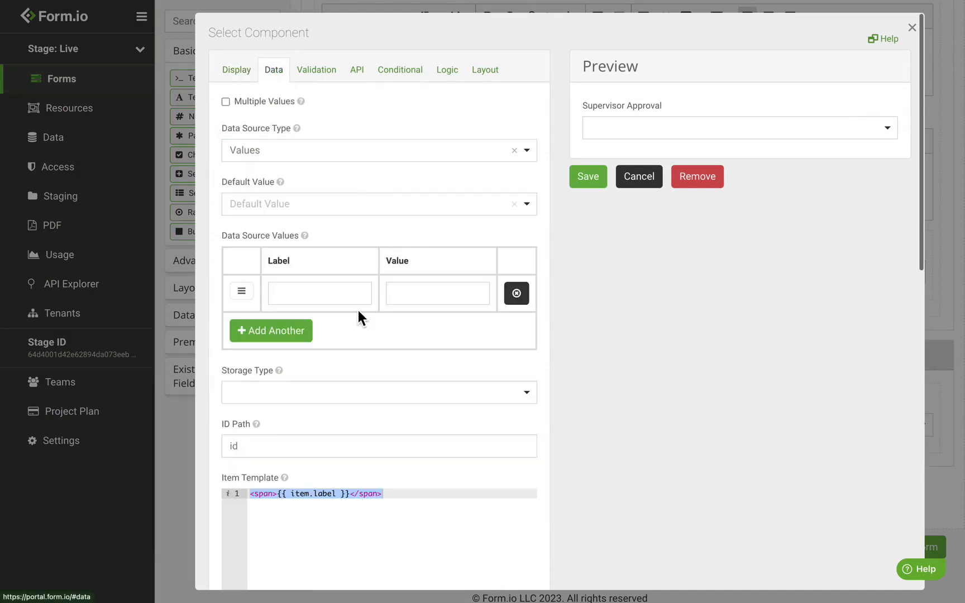
left_click(315, 300)
type("Approved")
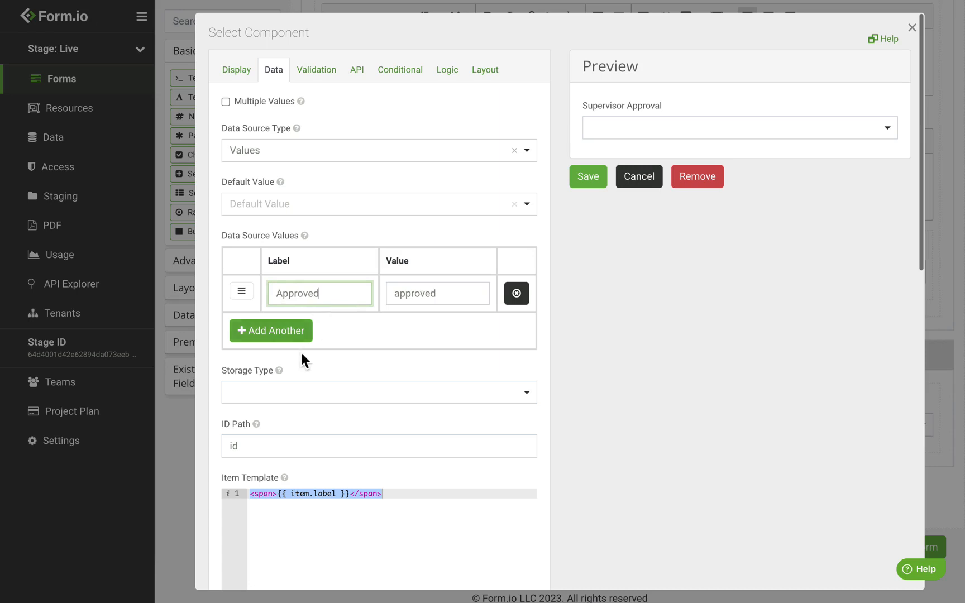
left_click(293, 335)
type("Denied")
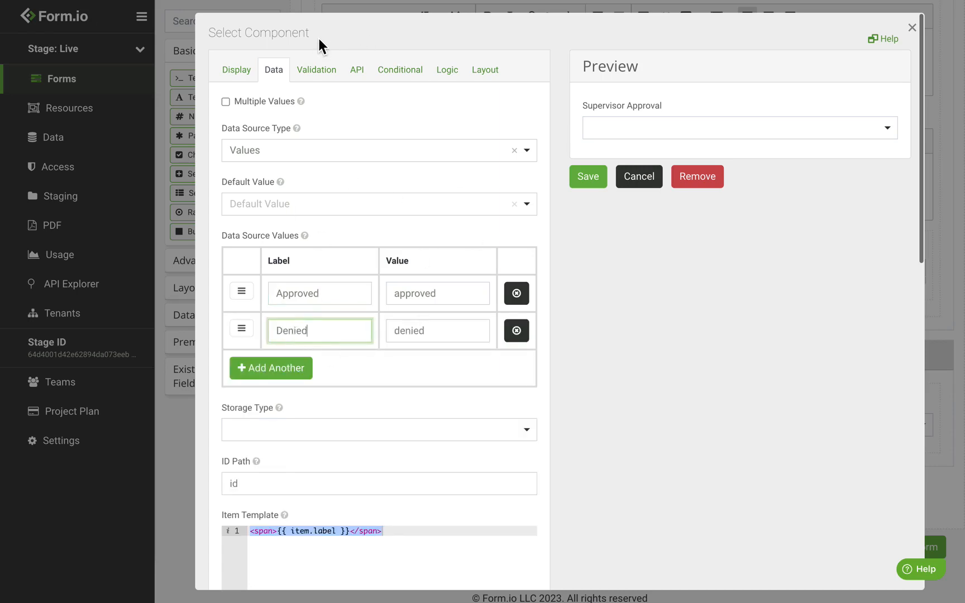
left_click(366, 85)
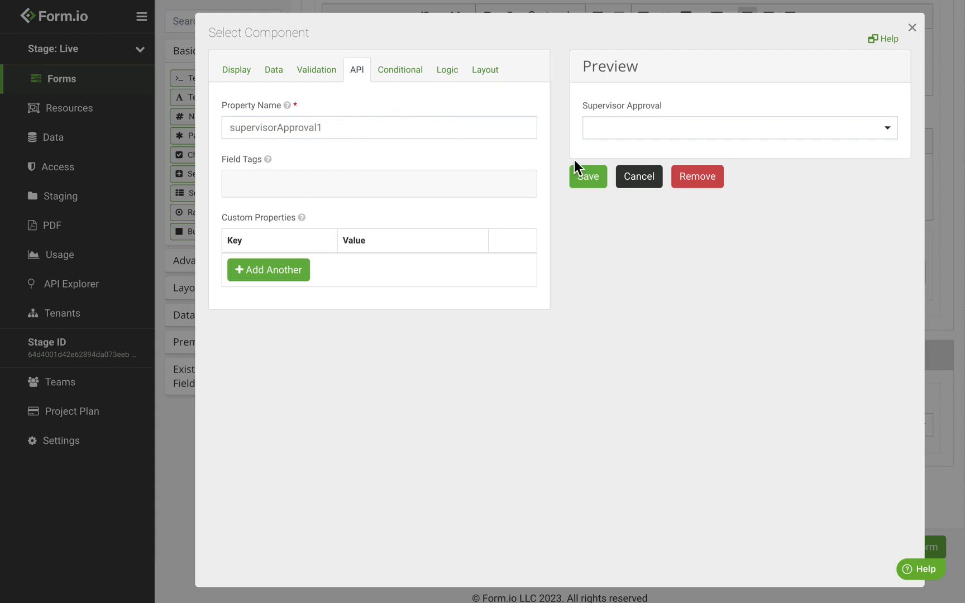
left_click(595, 183)
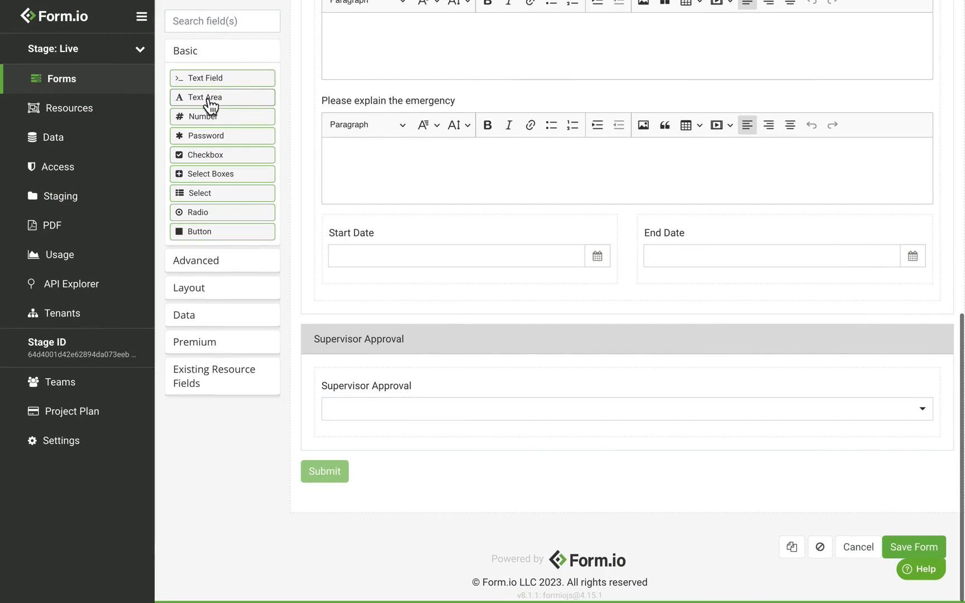
Add a Denial Reason text area below the approval dropdown using CKEditor
left_click_drag(211, 105, 429, 441)
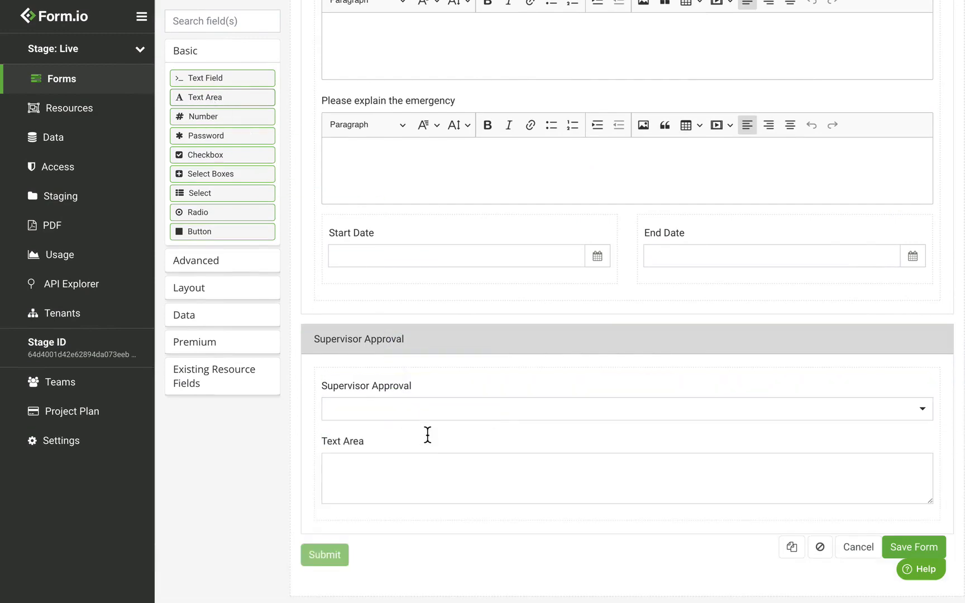
triple_click(284, 128)
type("Denia")
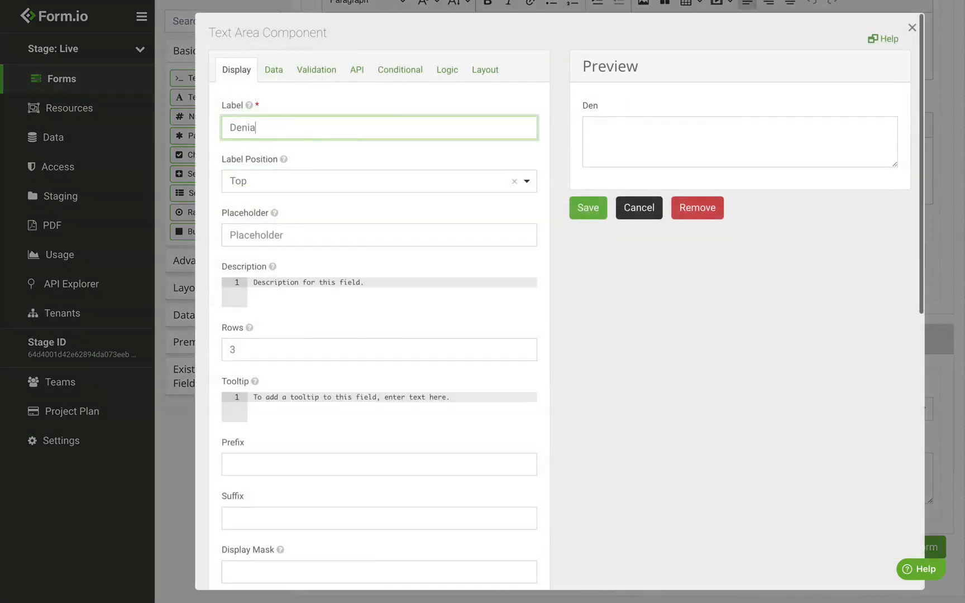
type("l Reason")
scroll(387, 320, "down", 4)
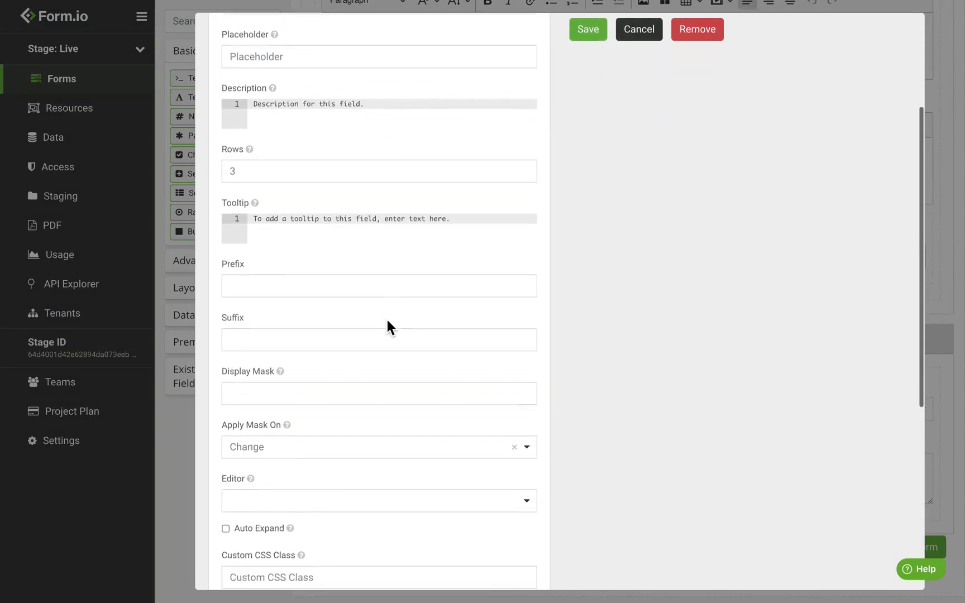
left_click(297, 468)
left_click(276, 543)
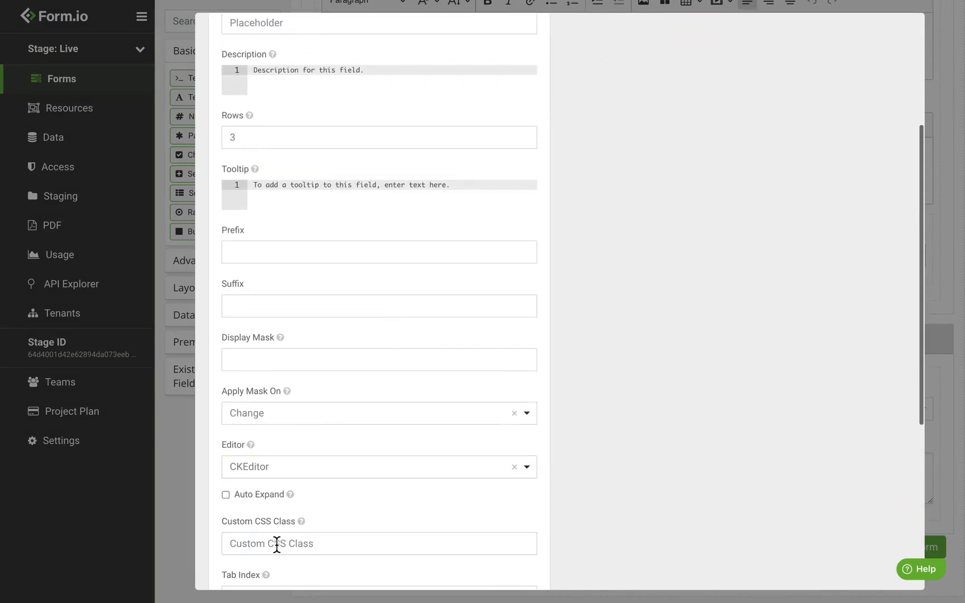
scroll(374, 348, "up", 4)
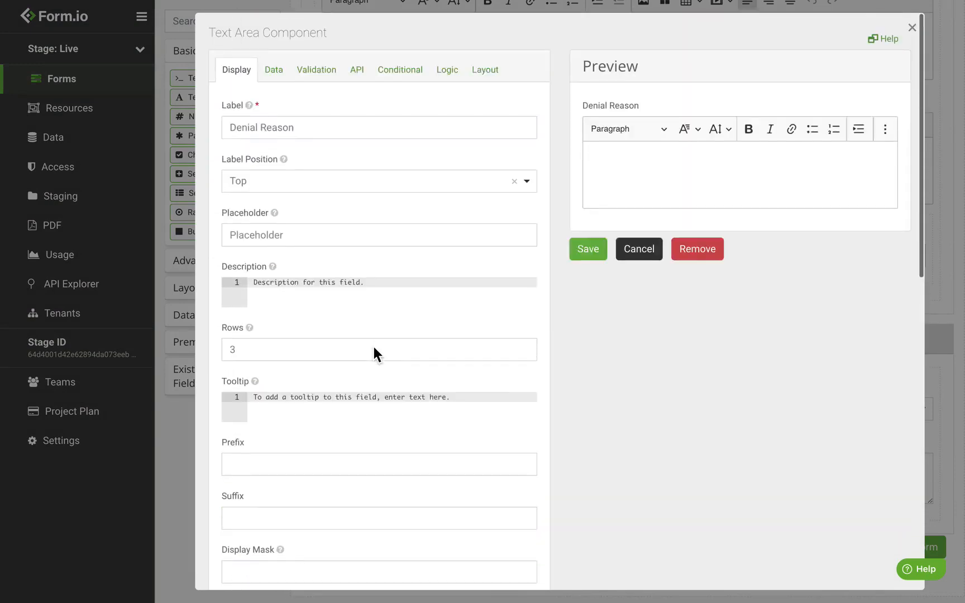
Set Denial Reason to show conditionally when all conditions are met
left_click(405, 81)
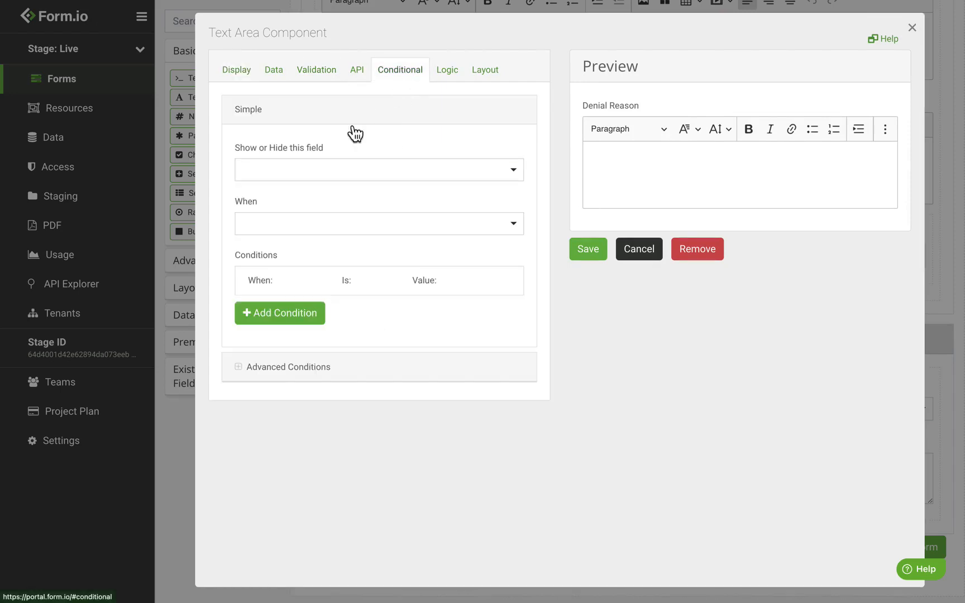
left_click(299, 177)
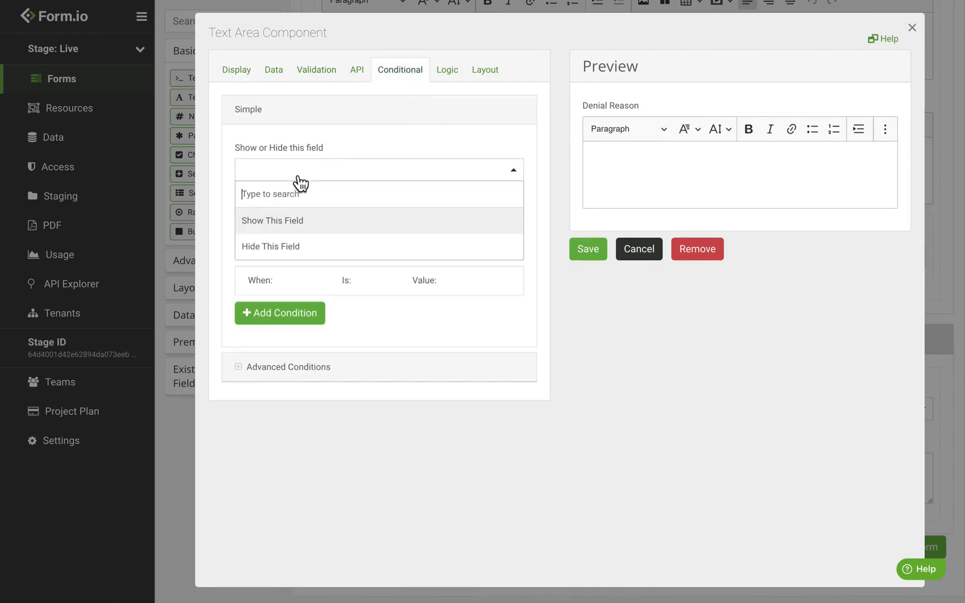
left_click(304, 228)
left_click(302, 229)
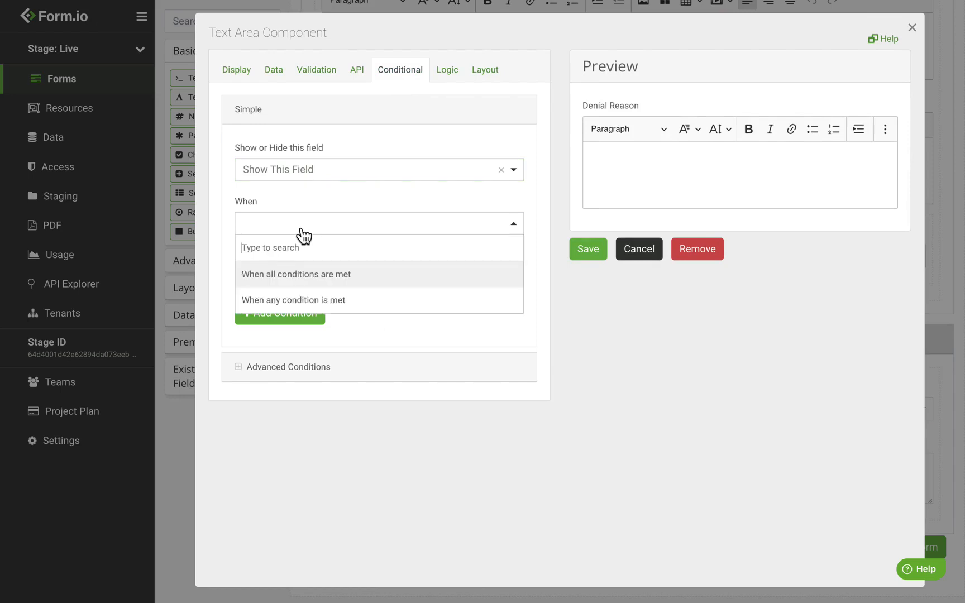
left_click(328, 273)
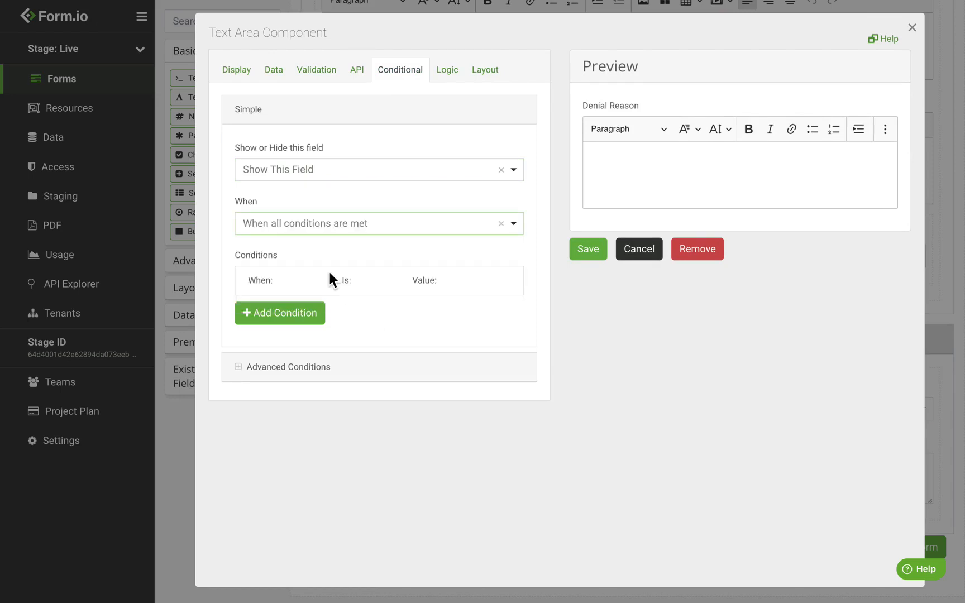
left_click(285, 314)
Add the condition Supervisor Approval equals Denied and save the Denial Reason field
scroll(341, 335, "down", 1)
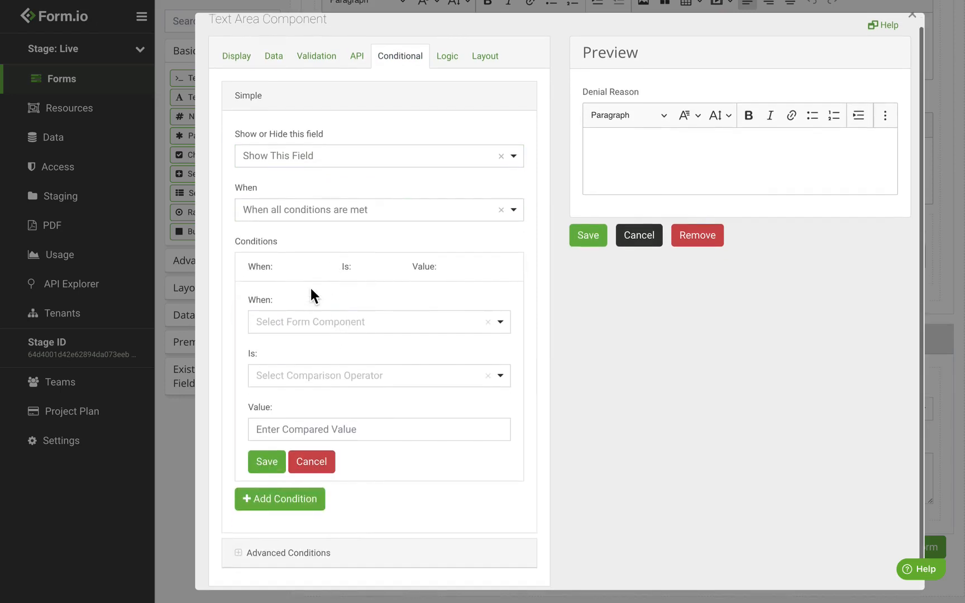
left_click(312, 333)
type("super")
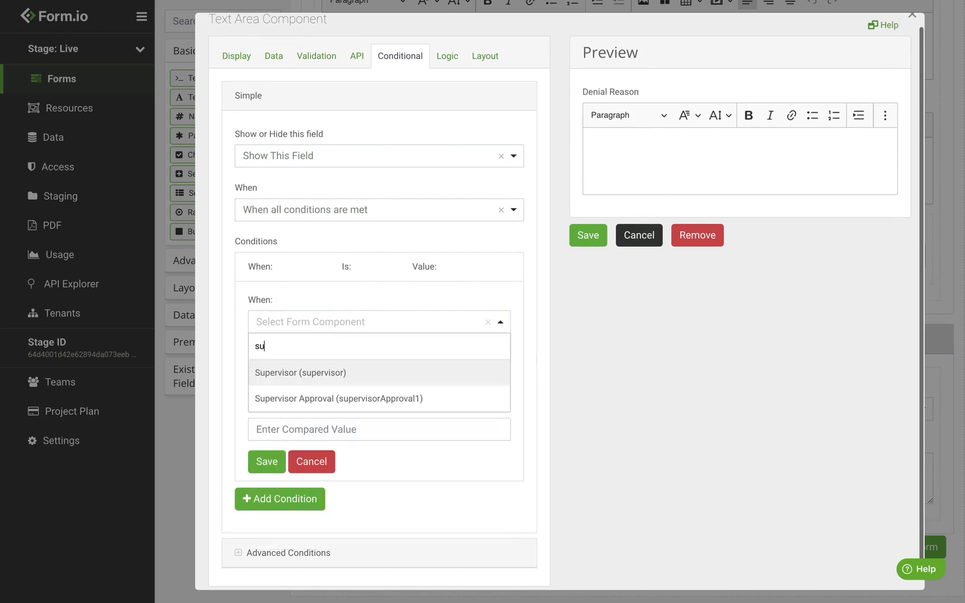
left_click(369, 399)
left_click(333, 376)
left_click(322, 428)
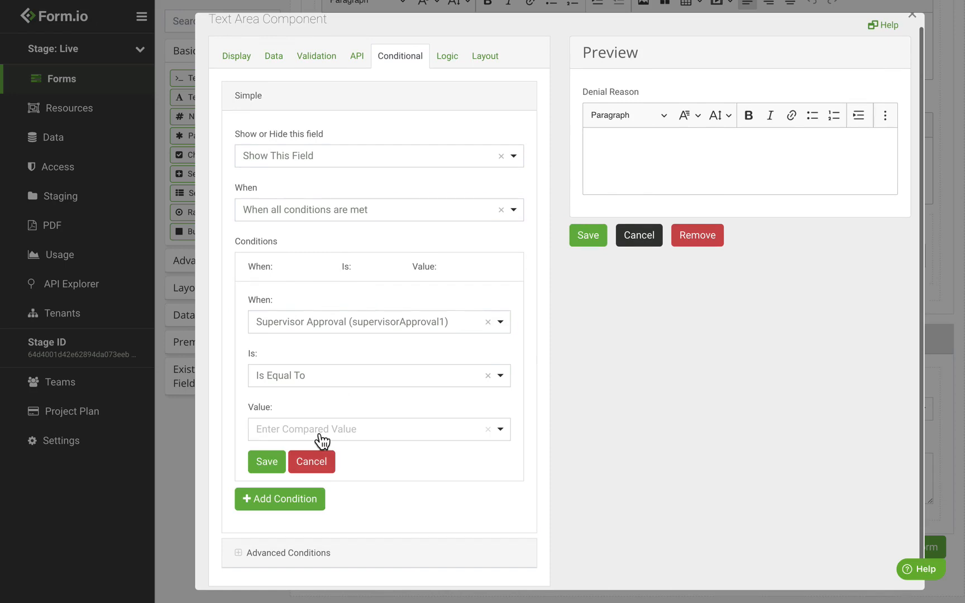
left_click(322, 441)
left_click(312, 516)
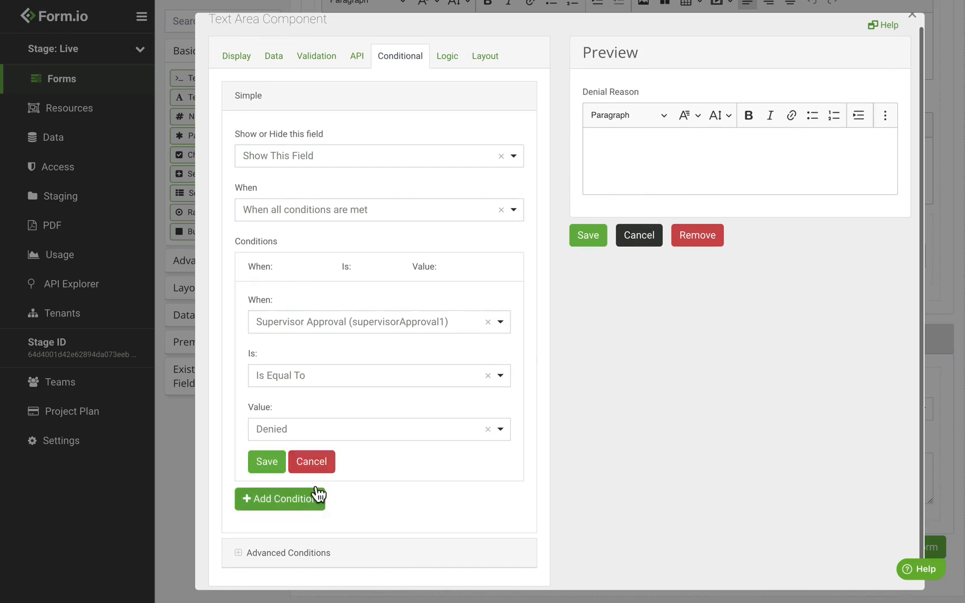
left_click(266, 461)
left_click(592, 251)
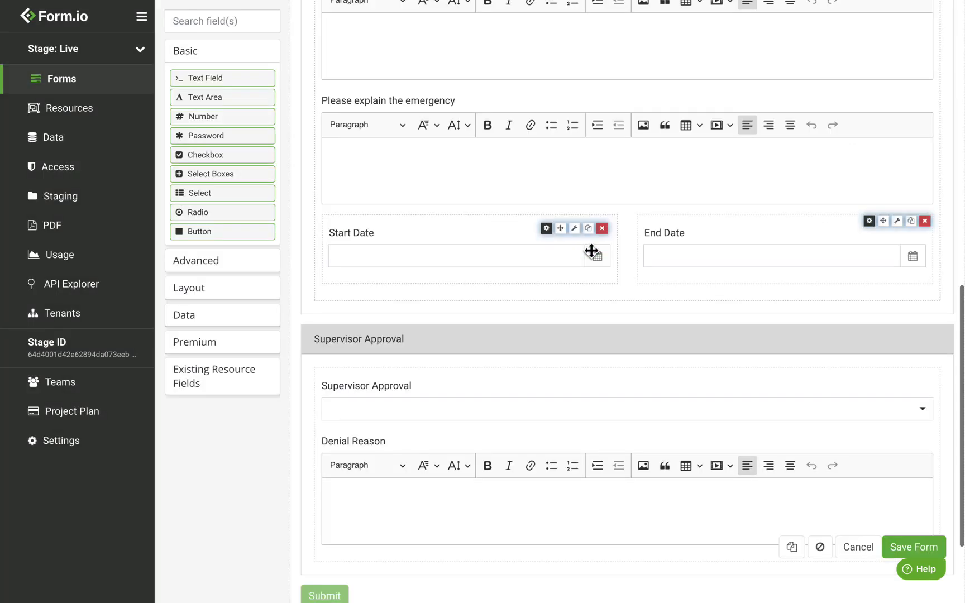
Drop a Premium Signature pad below Denial Reason, keeping its default settings
scroll(592, 251, "down", 3)
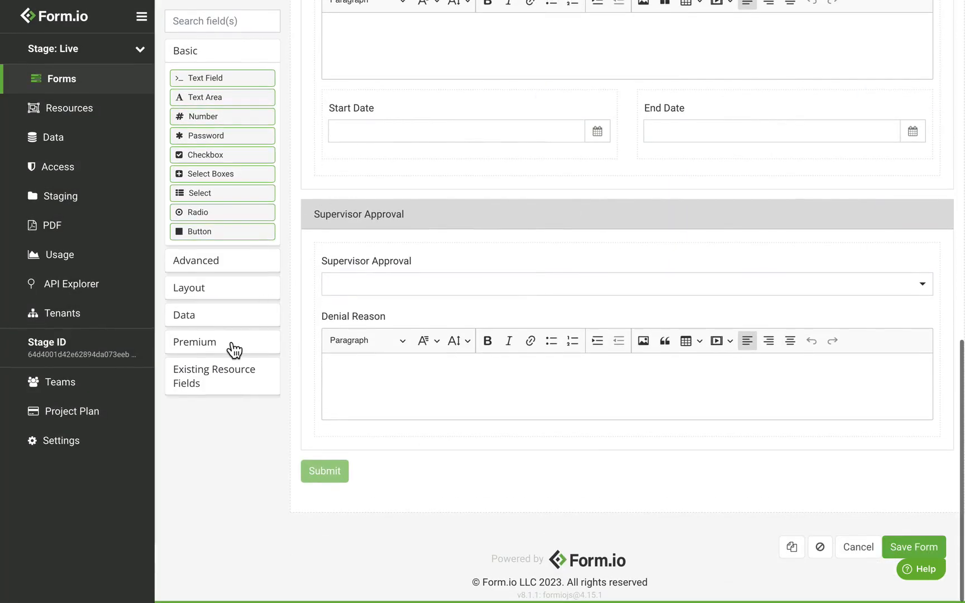
left_click(234, 350)
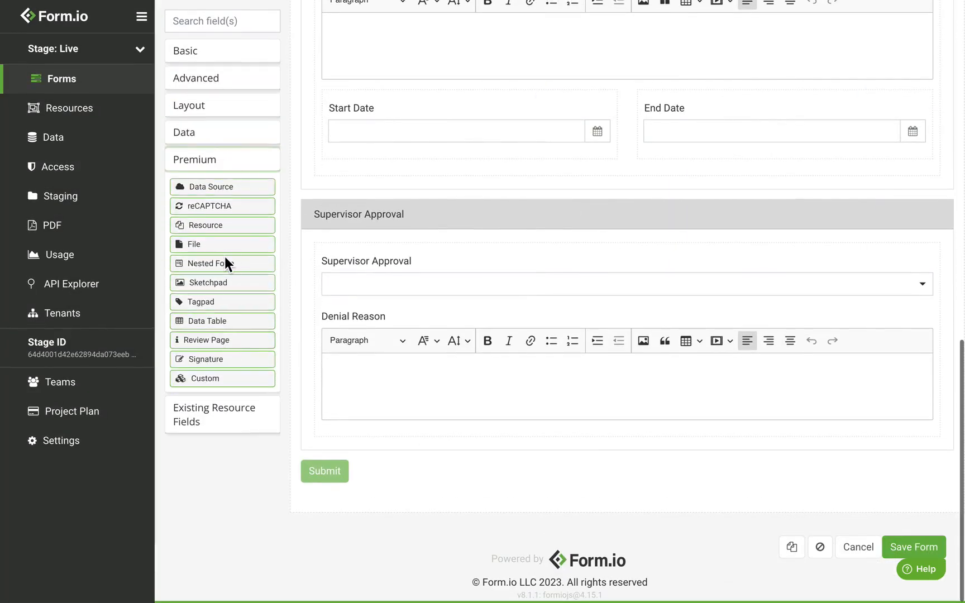
mouse_move(216, 362)
left_mouse_down()
mouse_move(430, 463)
mouse_move(441, 460)
mouse_move(442, 442)
left_mouse_up()
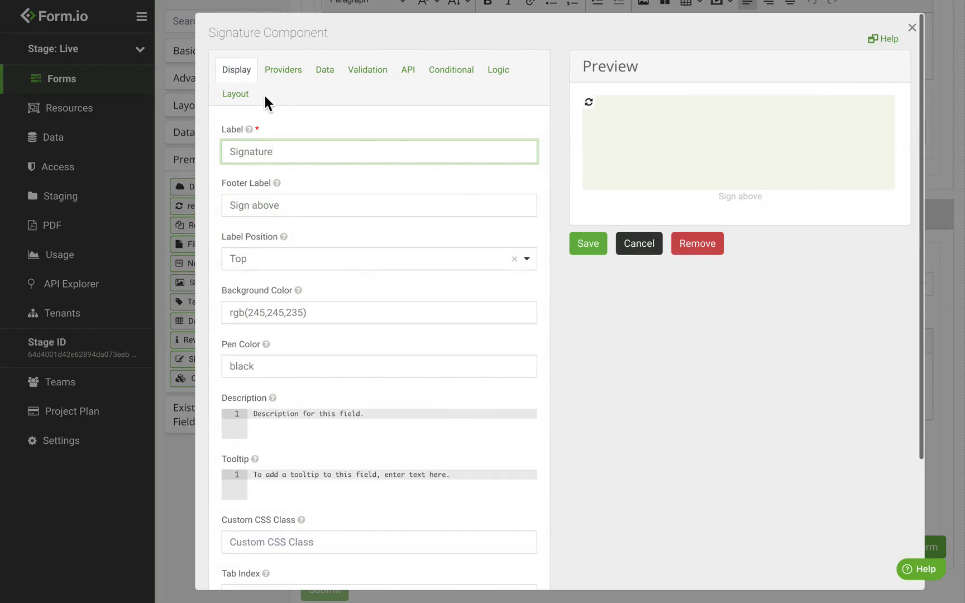
left_click(591, 247)
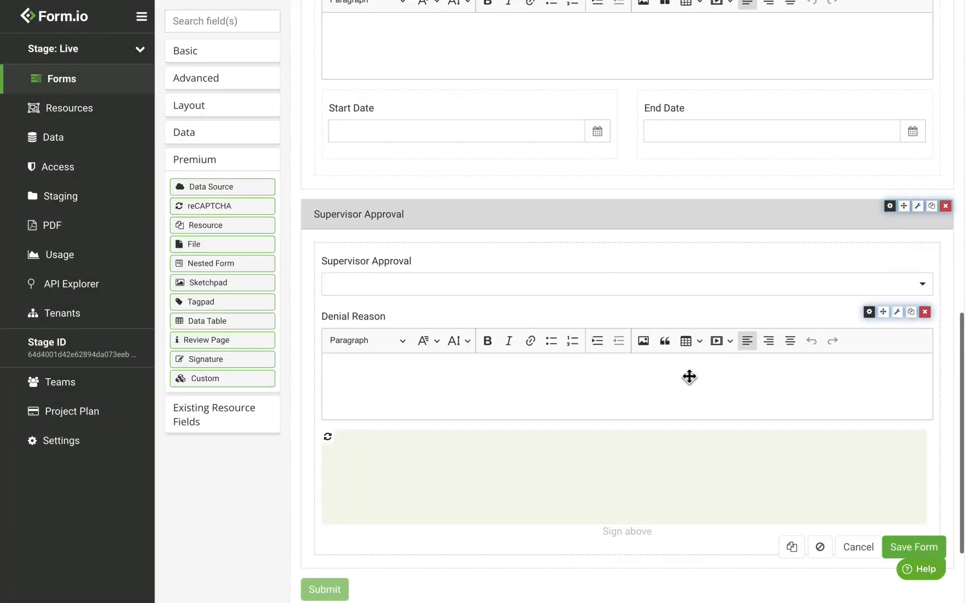
scroll(689, 377, "down", 3)
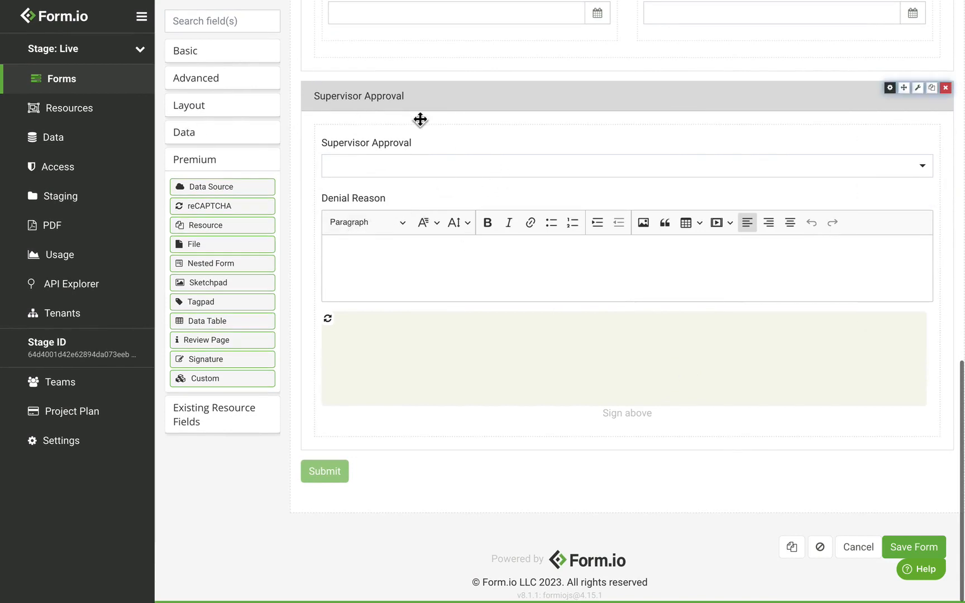
Add a new Panel at the bottom of the form titled 'Manager Approval'
left_click(226, 122)
left_click_drag(209, 212, 424, 478)
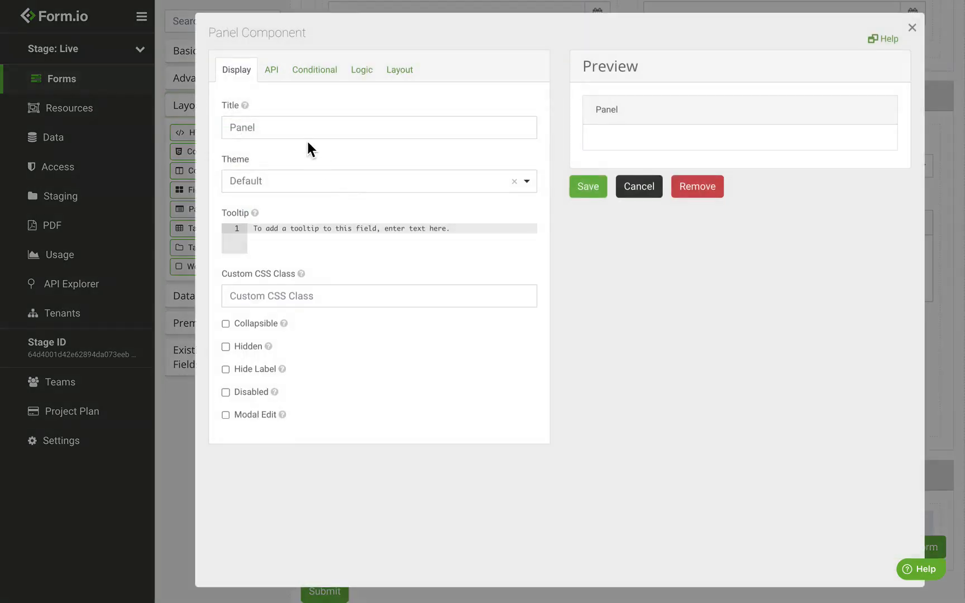
triple_click(301, 130)
type("Manager")
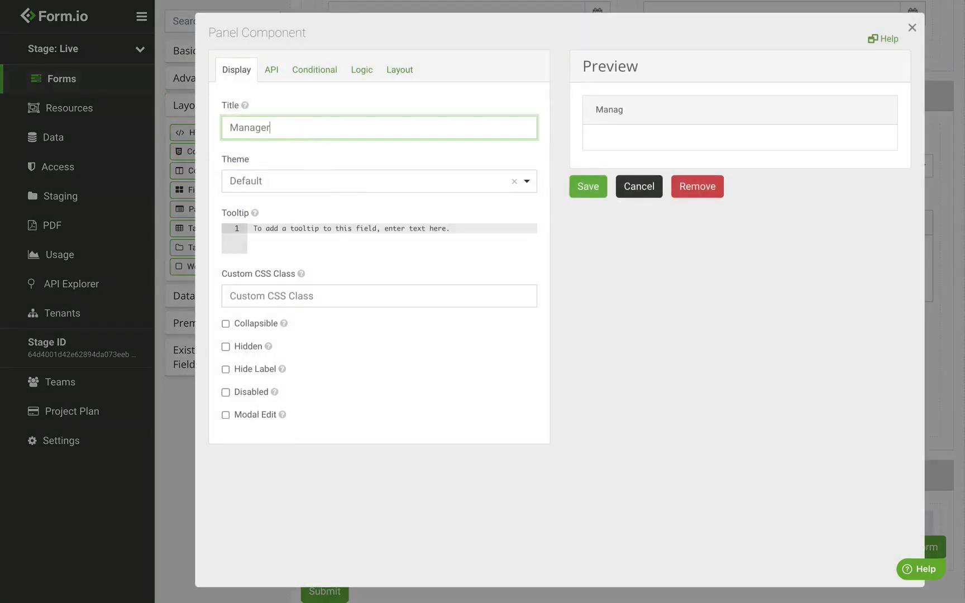
type(" Approval")
Paste the user-email-matches-manager script into the panel's Advanced Conditions and save the panel
left_click(329, 78)
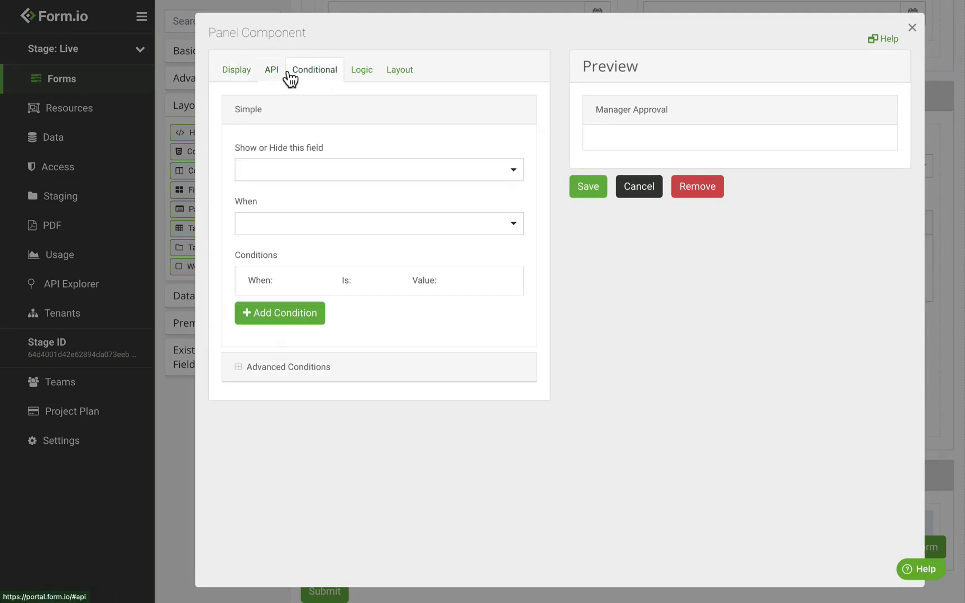
left_click(311, 374)
scroll(332, 369, "down", 6)
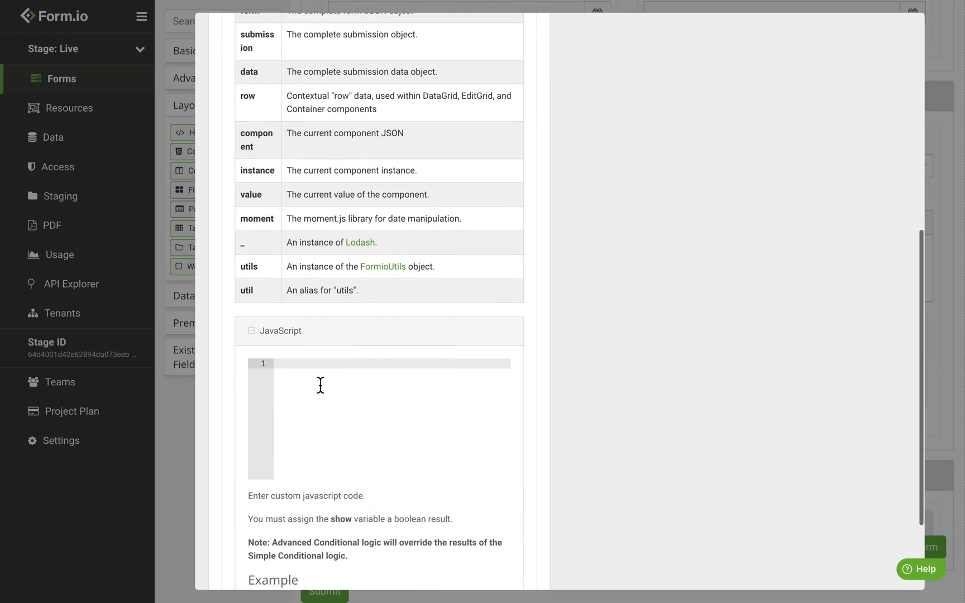
type("var user = Formio.getUser(); if (   !user ||   !user.data.email ||   !data.manager ||   !data.manager.data.email ) {   show = false; } else {   show = (user.data.email === data.manager.data.email); }")
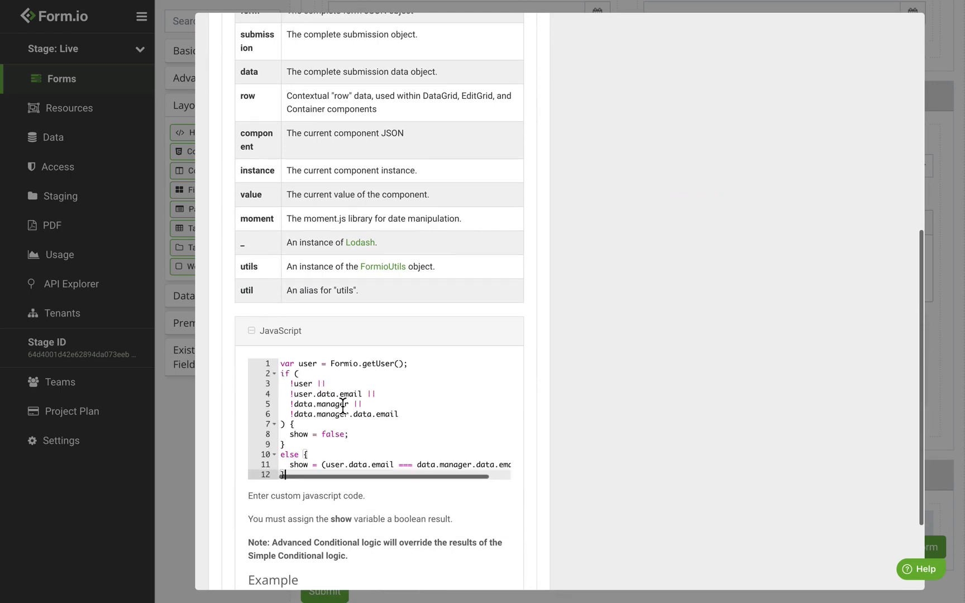
scroll(343, 408, "down", 1)
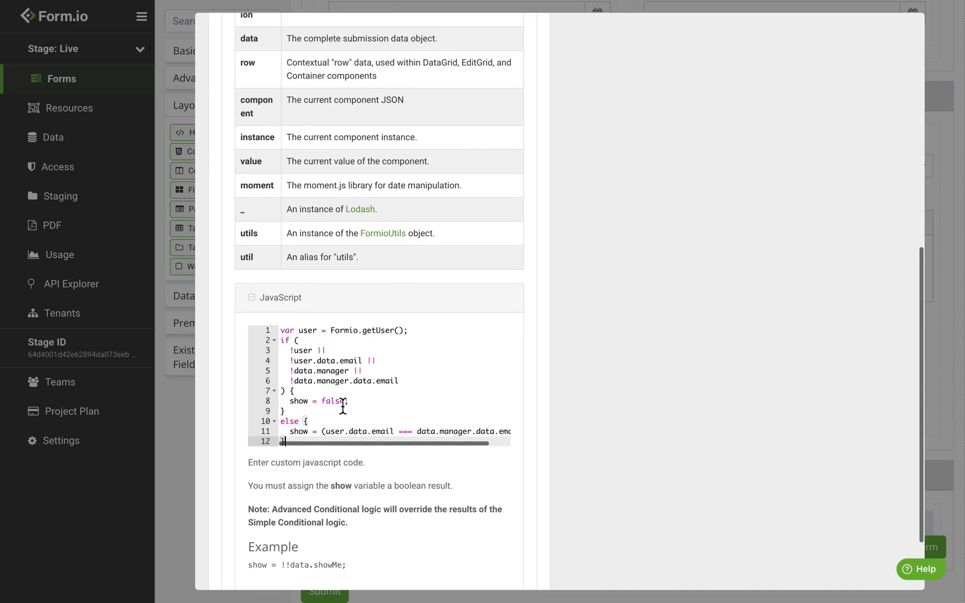
double_click(330, 372)
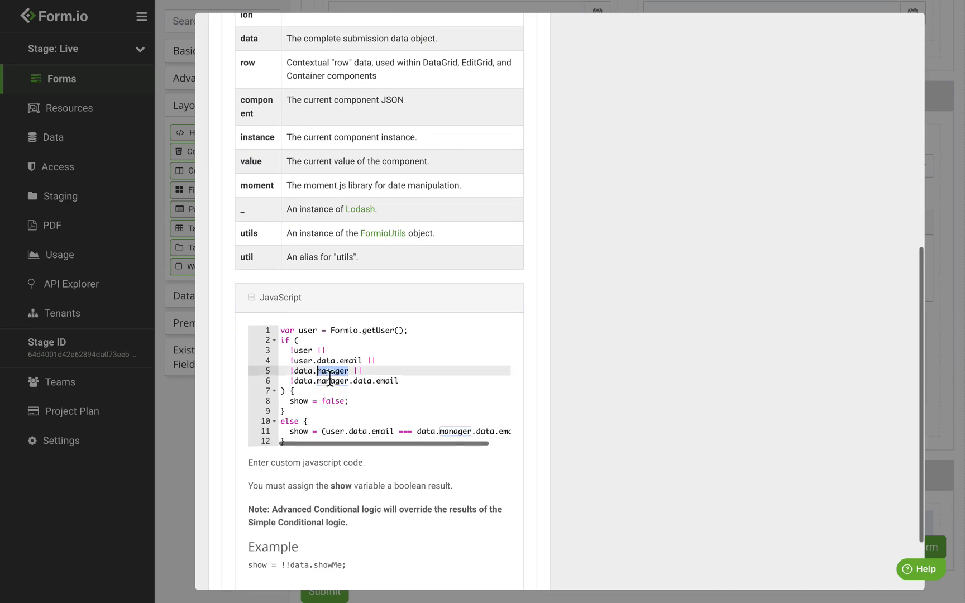
left_click(361, 374)
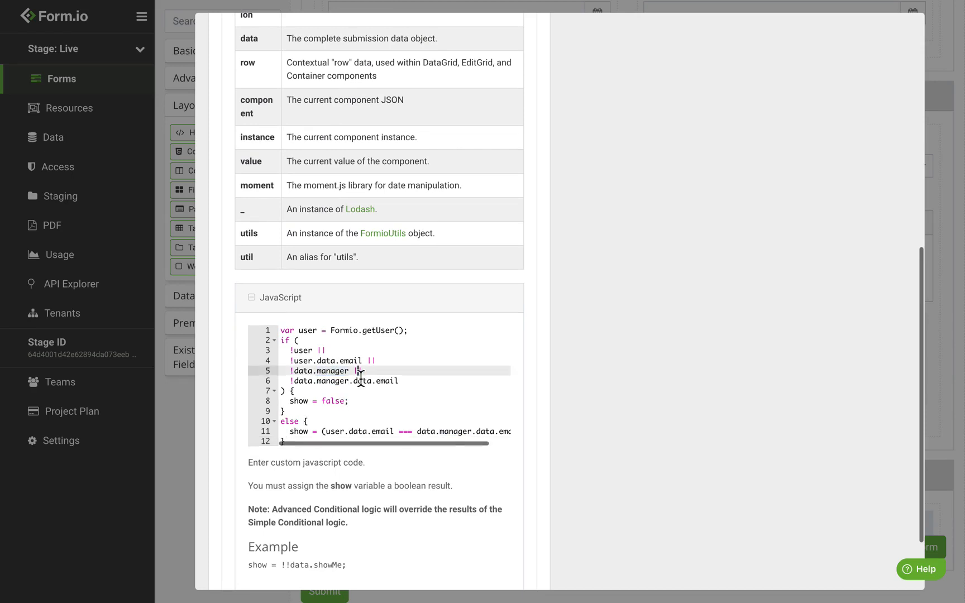
scroll(360, 381, "up", 10)
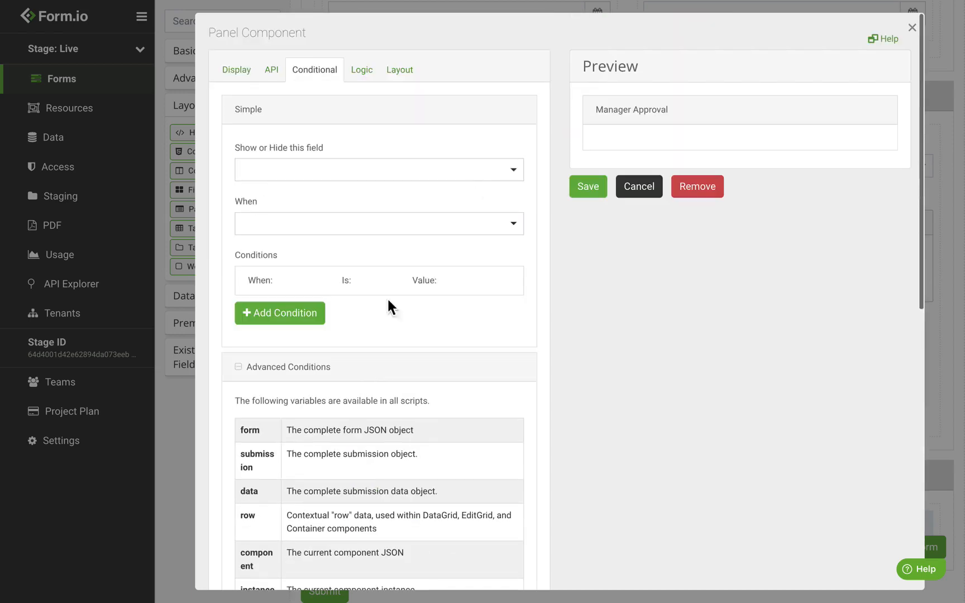
left_click(586, 190)
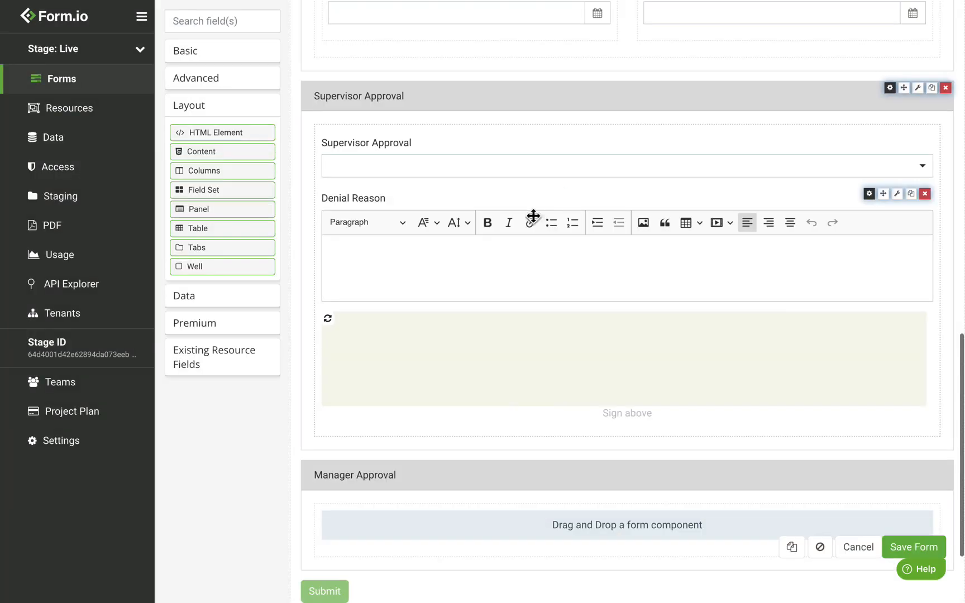
scroll(444, 222, "down", 3)
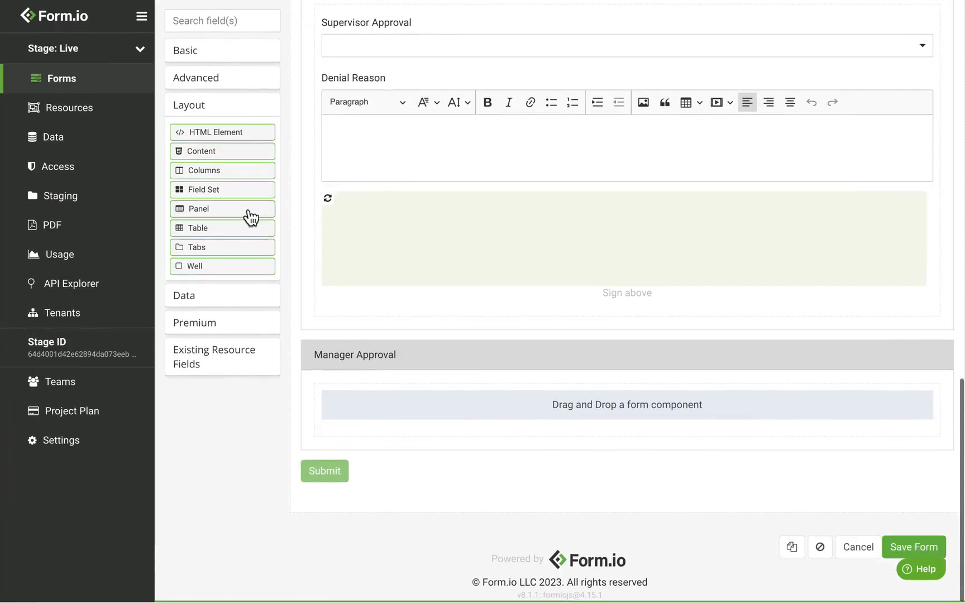
Add a Select dropdown inside the Manager Approval panel labelled 'Manager Approval'
left_click(198, 56)
left_click_drag(201, 193, 446, 429)
double_click(276, 127)
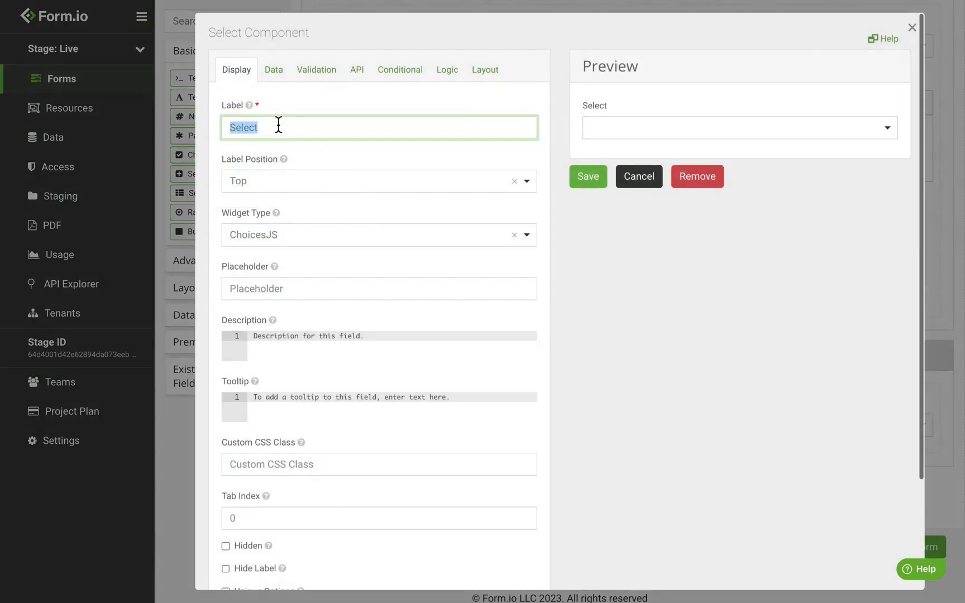
type("Manager Approval")
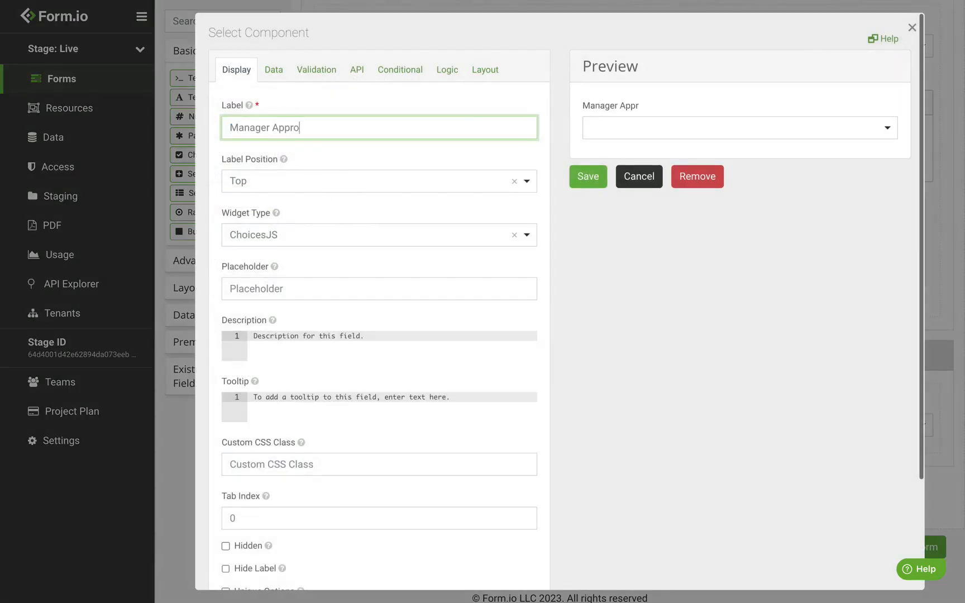
Give the dropdown options Approved and Denied, check its managerApproval1 property name, and save it
left_click(279, 76)
left_click(317, 296)
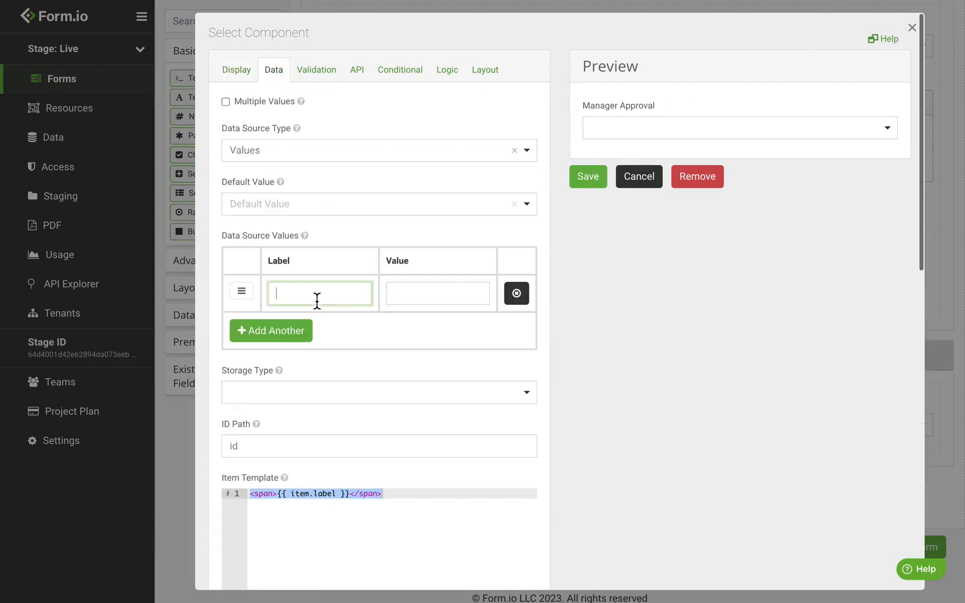
type("Approved")
left_click(306, 334)
type("Denied")
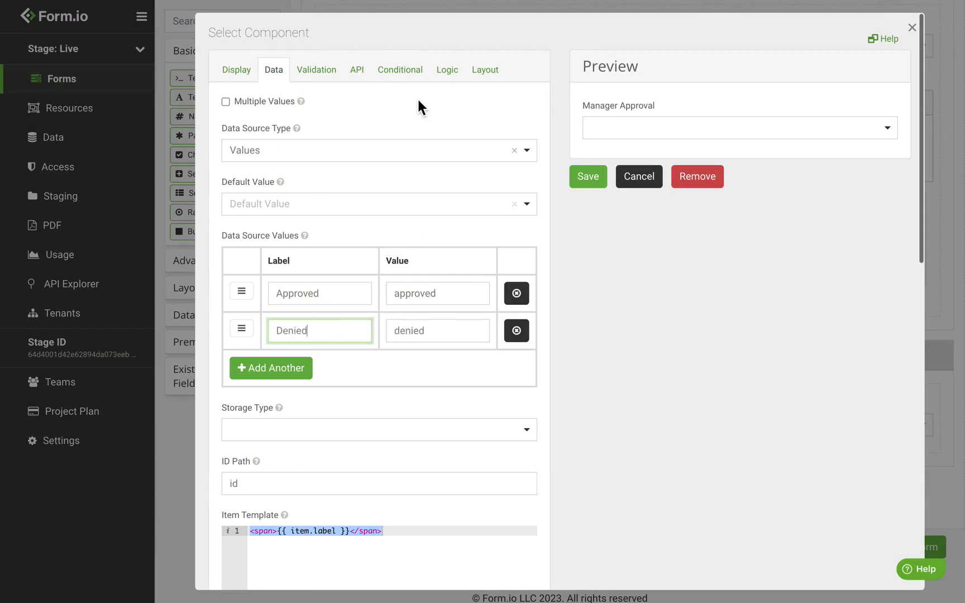
left_click(369, 234)
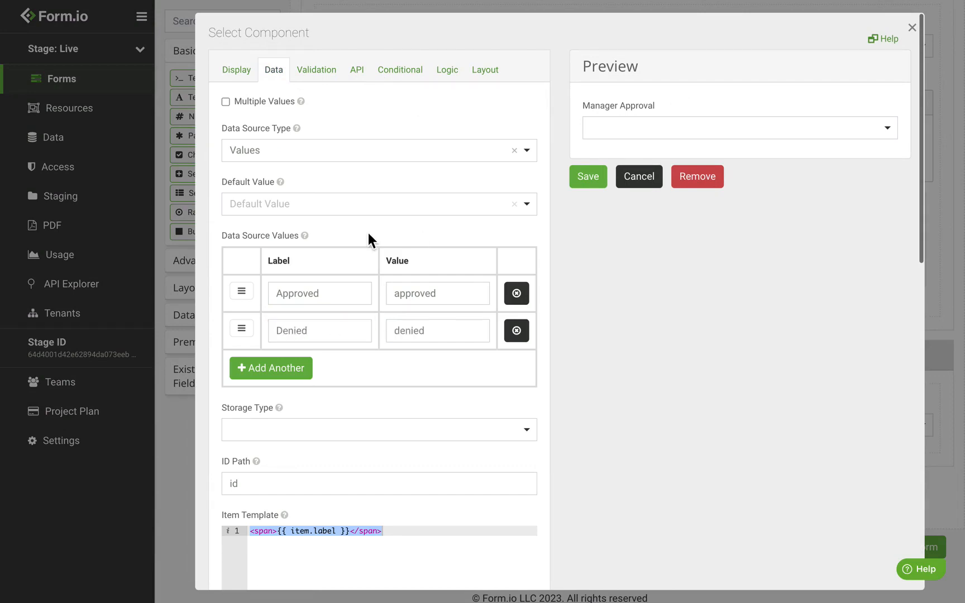
left_click(362, 77)
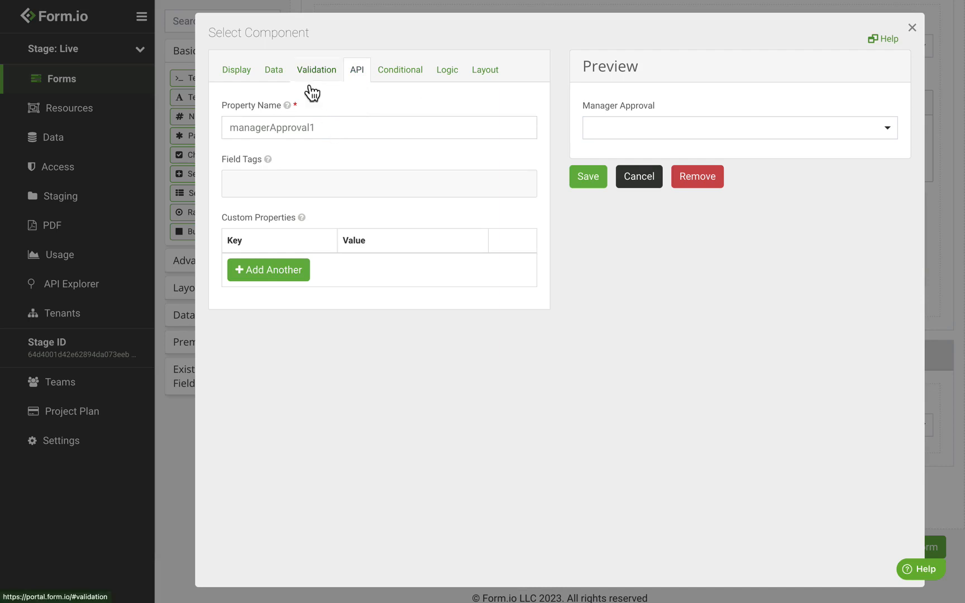
left_click(340, 128)
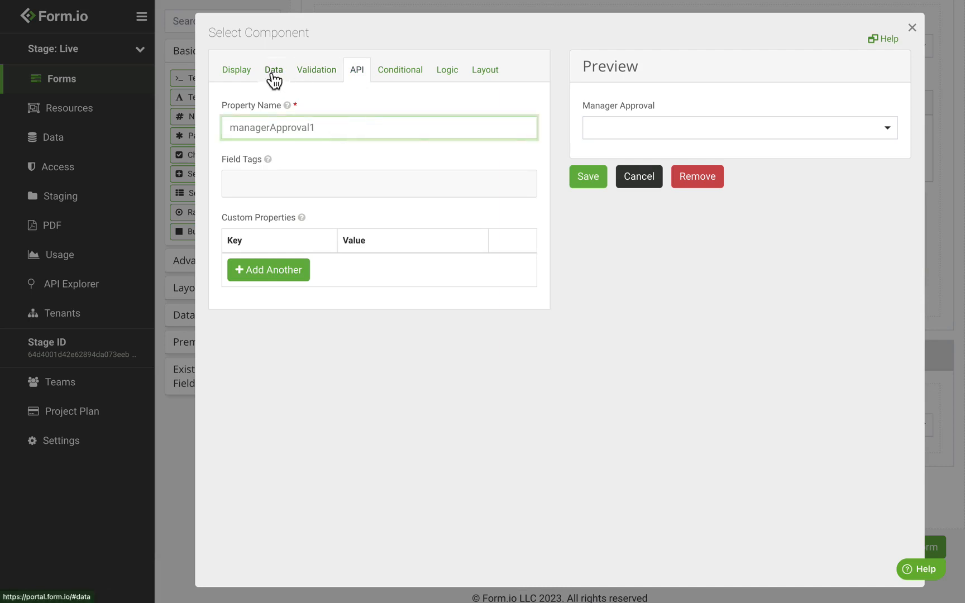
left_click(589, 176)
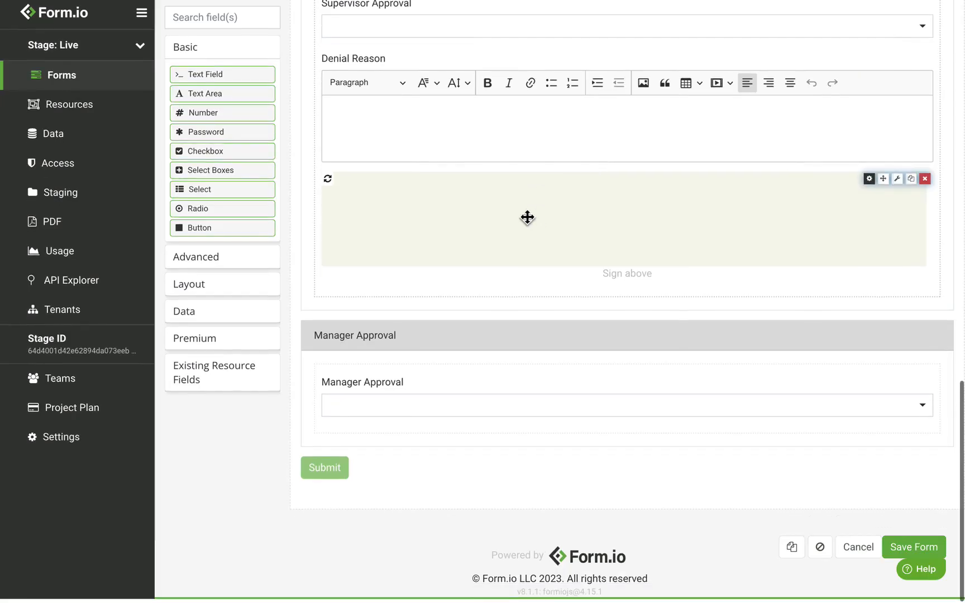
Add a 'Denial Reason' text area under the dropdown using the CKEditor rich text editor
left_click_drag(232, 100, 399, 437)
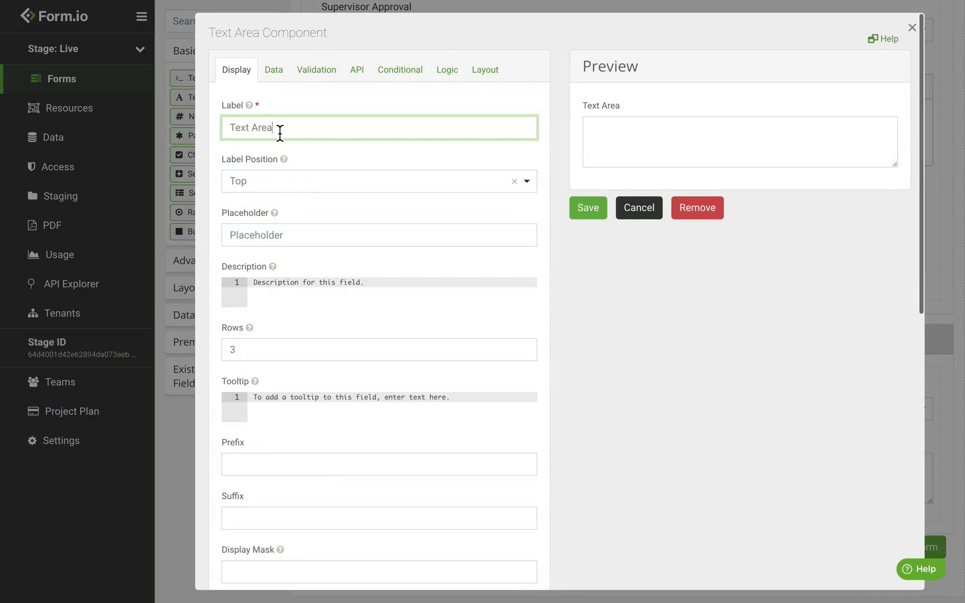
triple_click(280, 133)
type("Denial Reaspon")
key("BackSpace")
key("BackSpace")
key("BackSpace")
type("on")
scroll(384, 344, "down", 3)
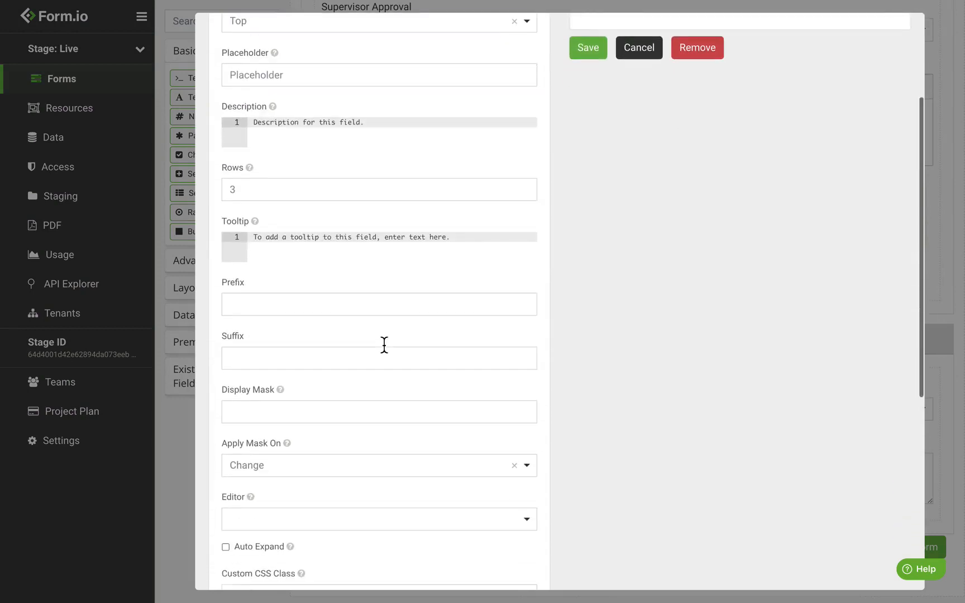
left_click(291, 498)
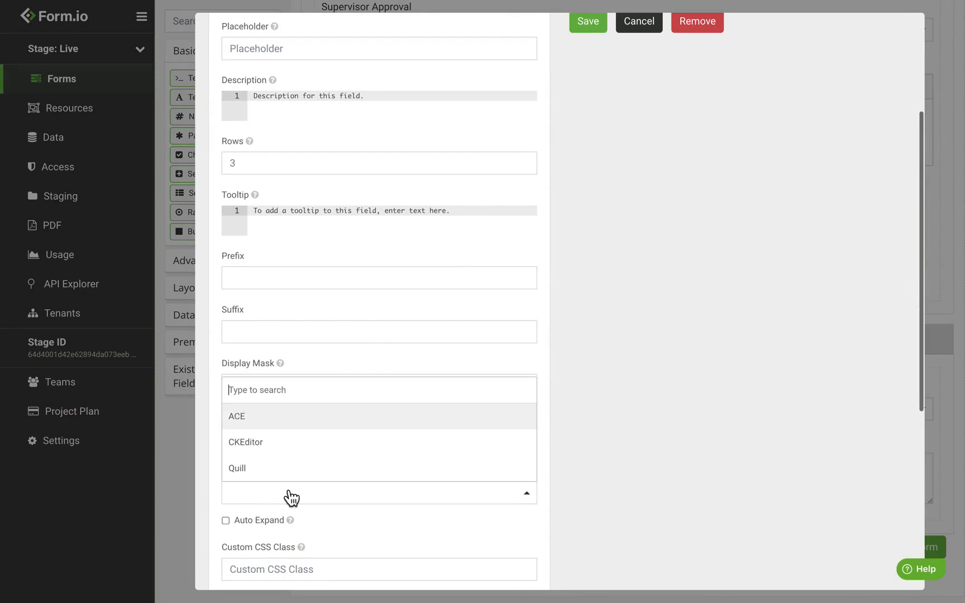
left_click(285, 444)
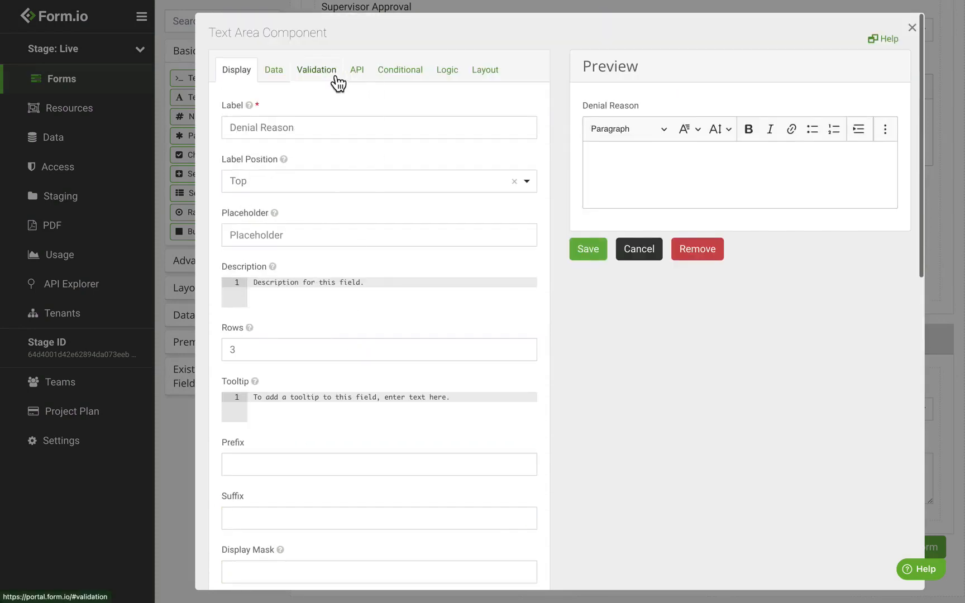
Set Denial Reason to show only when all conditions are met
left_click(406, 79)
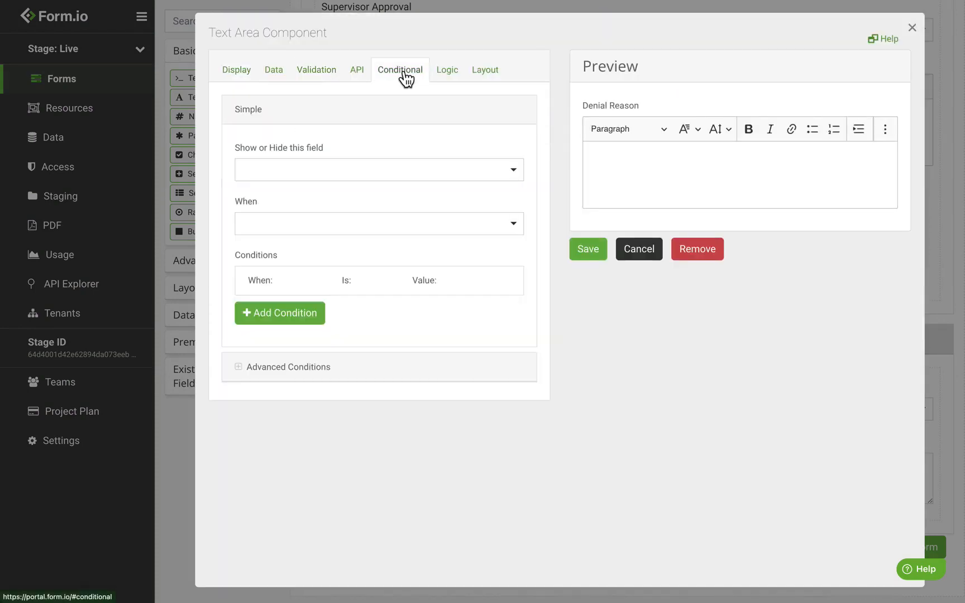
left_click(291, 182)
left_click(291, 220)
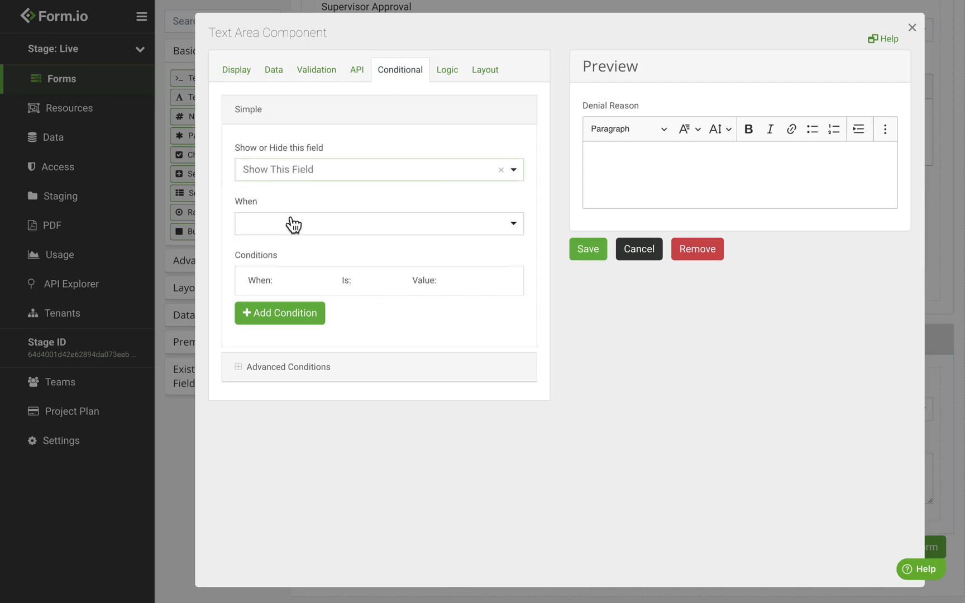
left_click(273, 239)
left_click(287, 275)
Add the condition Manager Approval Is Equal To Denied and save the Denial Reason field
left_click(307, 317)
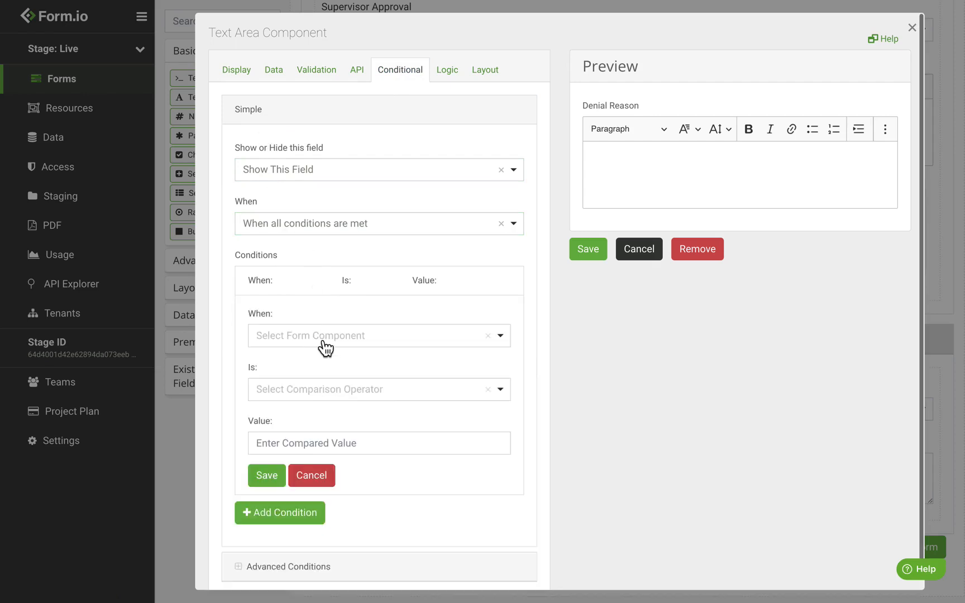
left_click(324, 342)
type("mana")
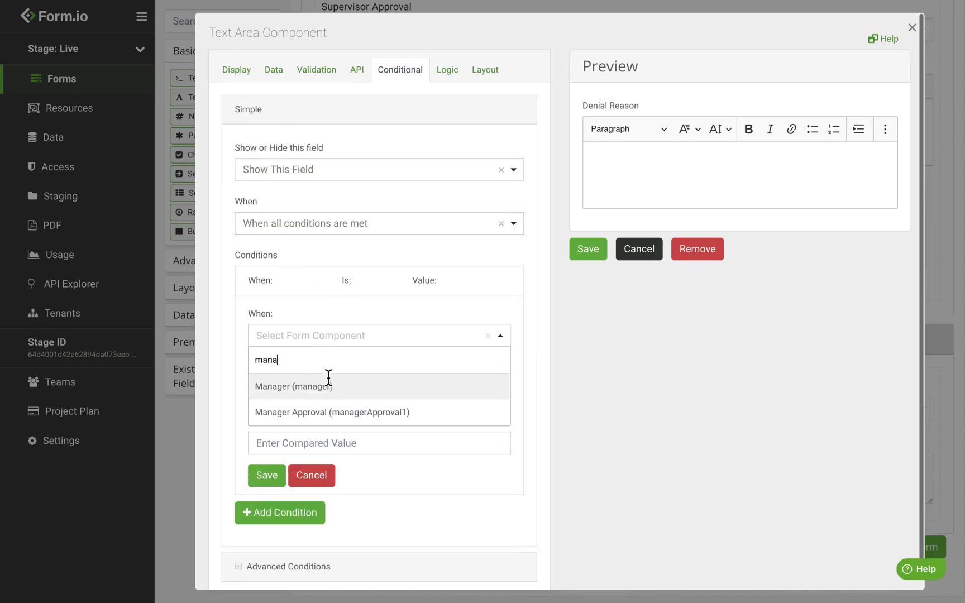
left_click(345, 413)
left_click(328, 393)
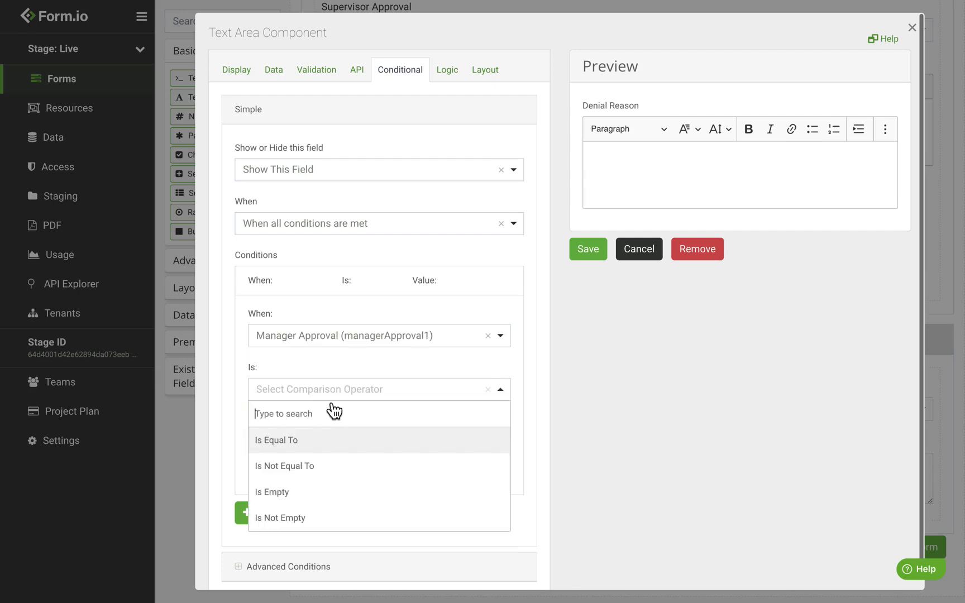
left_click(328, 443)
left_click(328, 444)
left_click(320, 520)
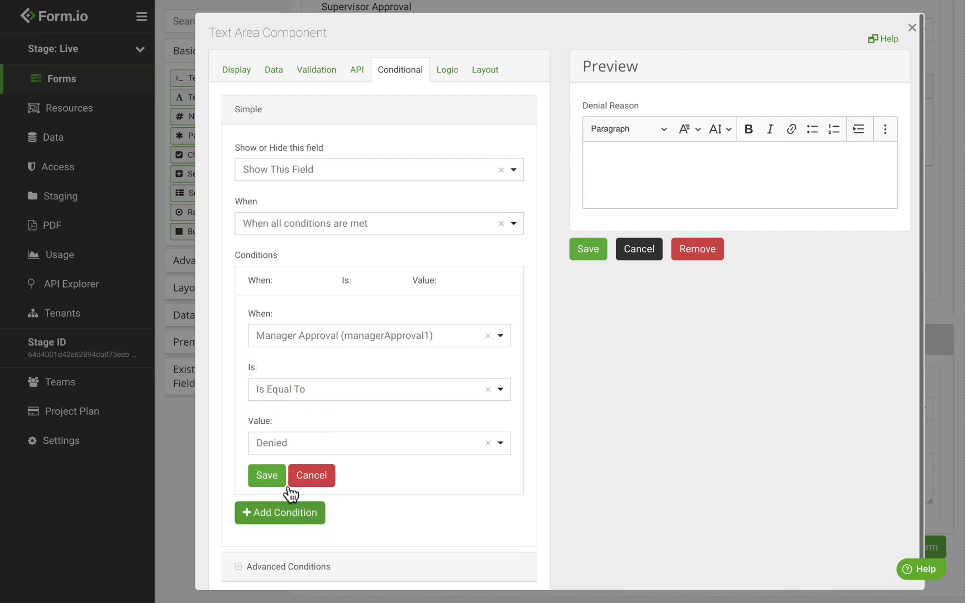
left_click(276, 482)
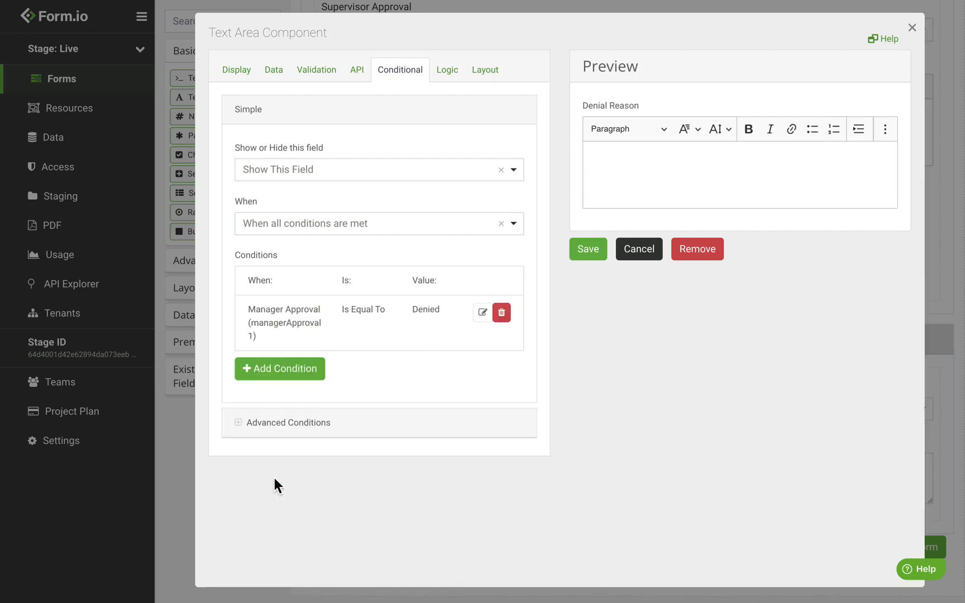
left_click(589, 250)
scroll(390, 310, "down", 2)
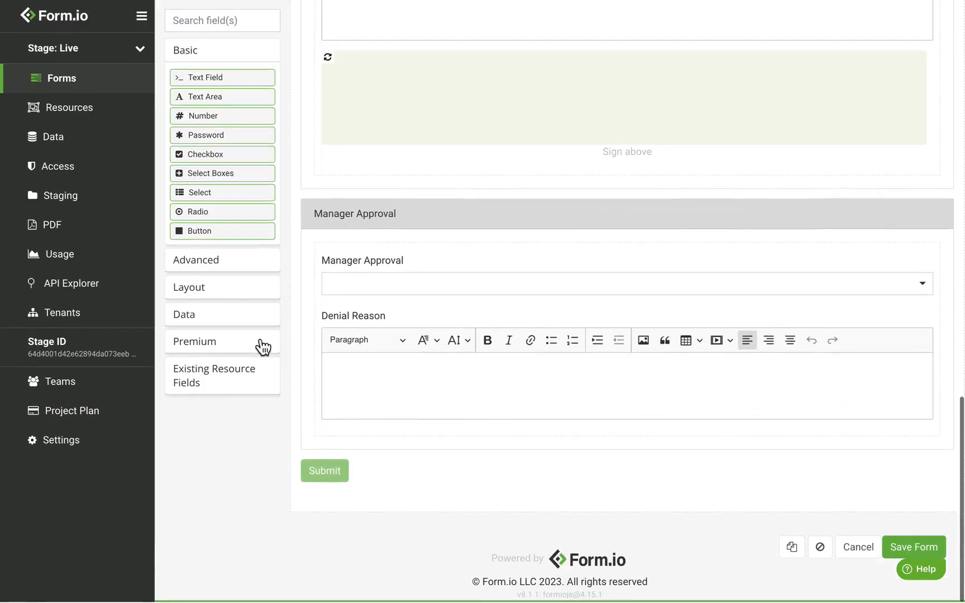
Add a Signature pad with default settings below Denial Reason and save the Leave Request Form
left_click(258, 343)
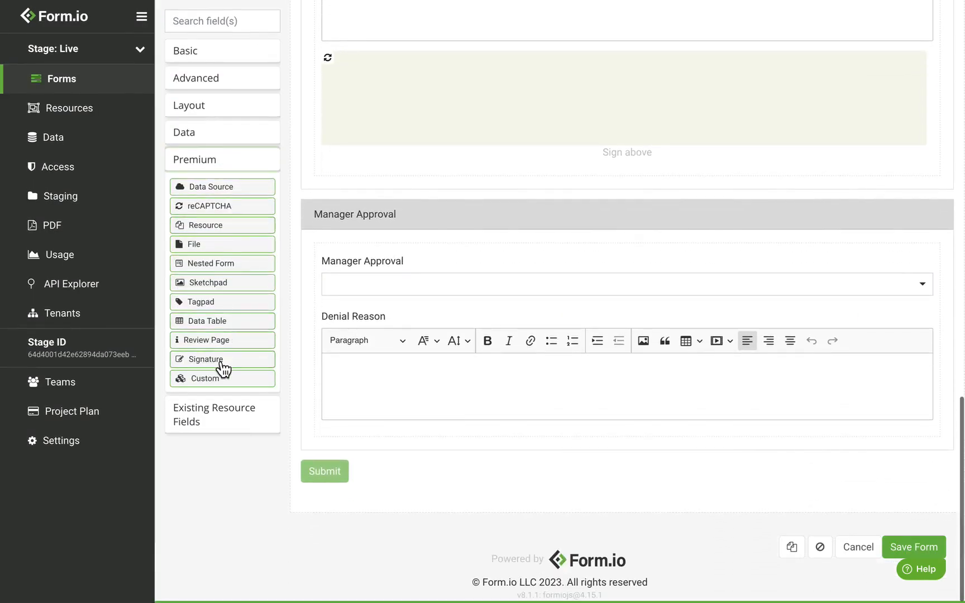
left_click_drag(223, 367, 471, 461)
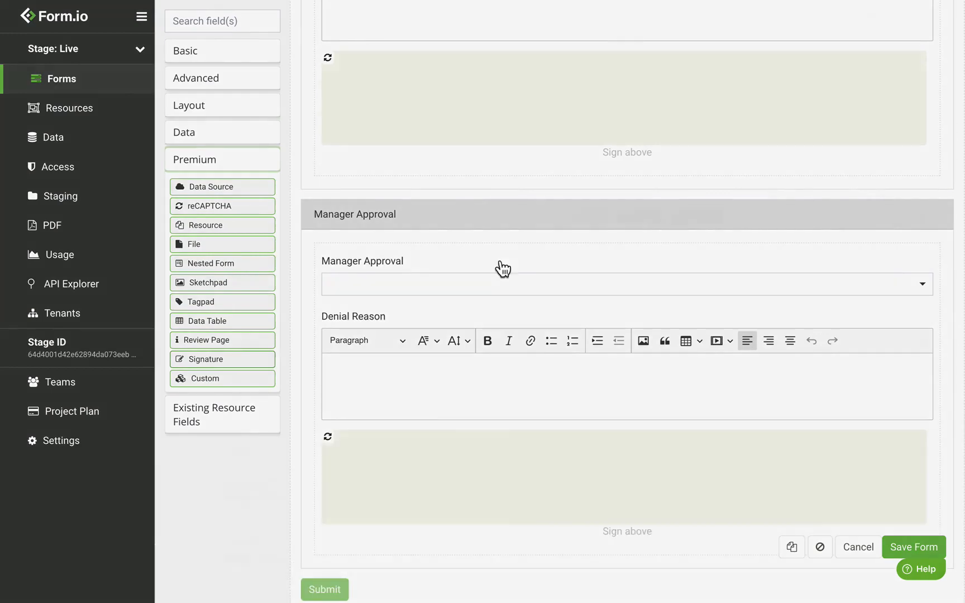
left_click(588, 244)
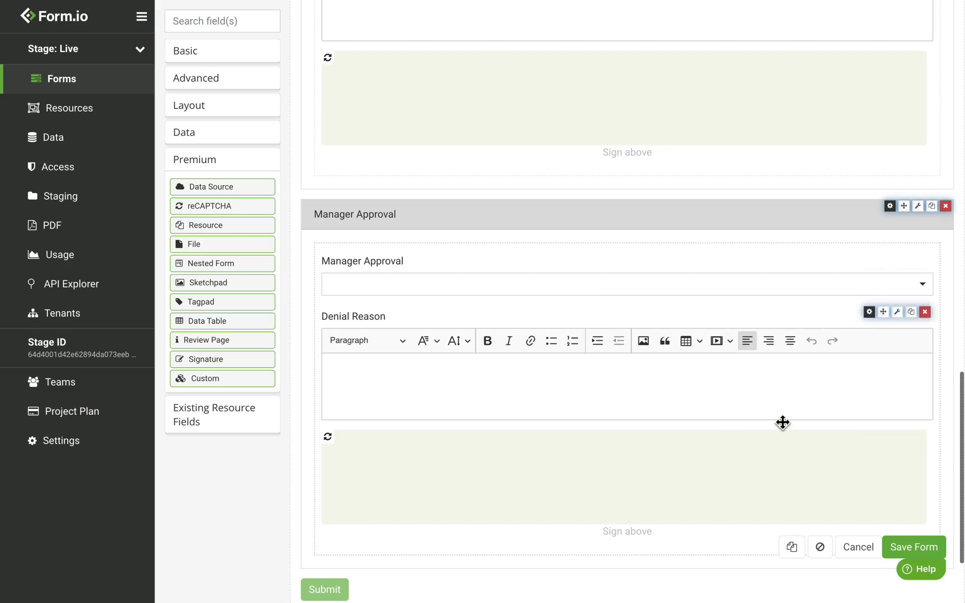
left_click(913, 548)
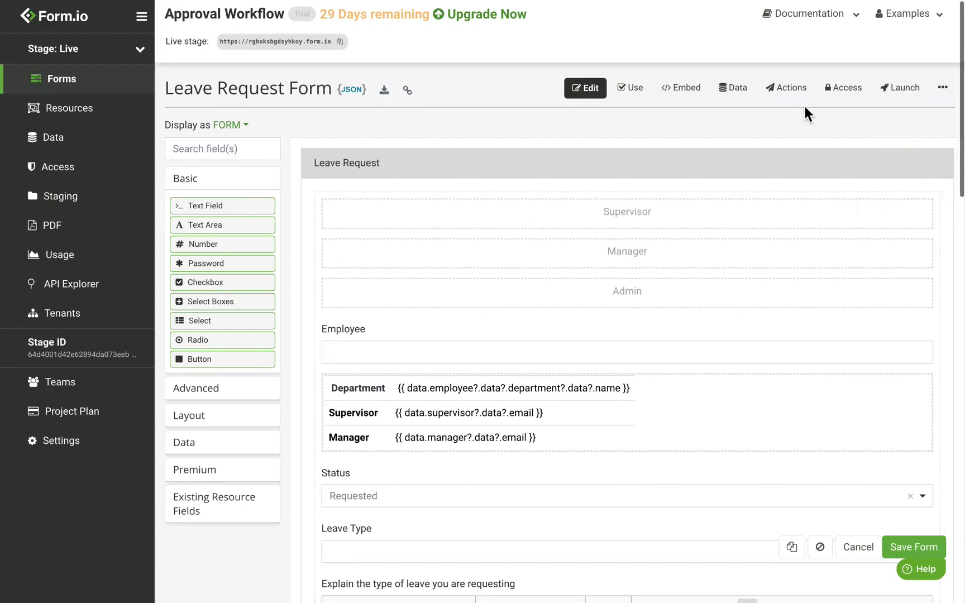
Let Employee create own submissions, and Manager and Supervisor create all submissions
left_click(857, 95)
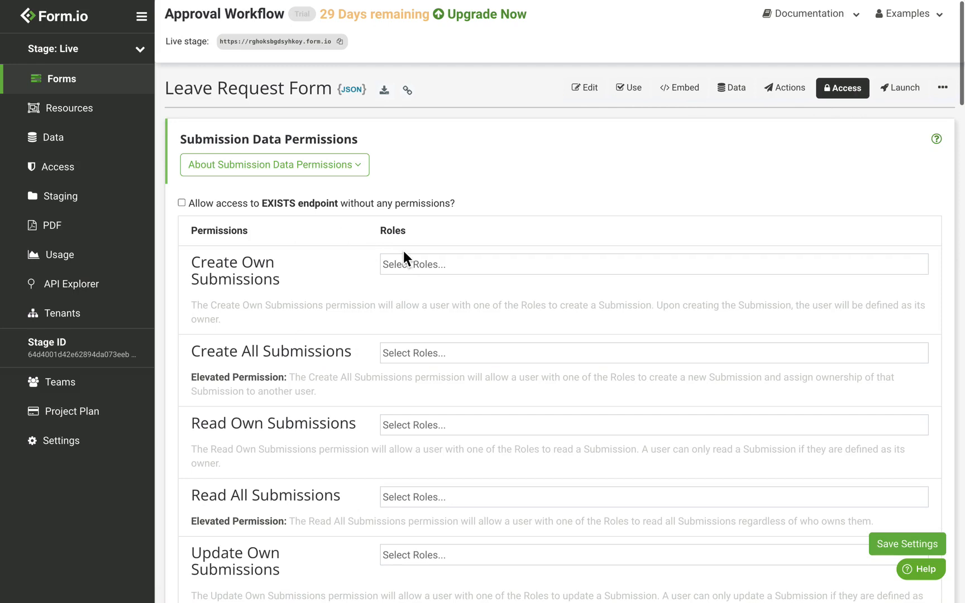
left_click(406, 266)
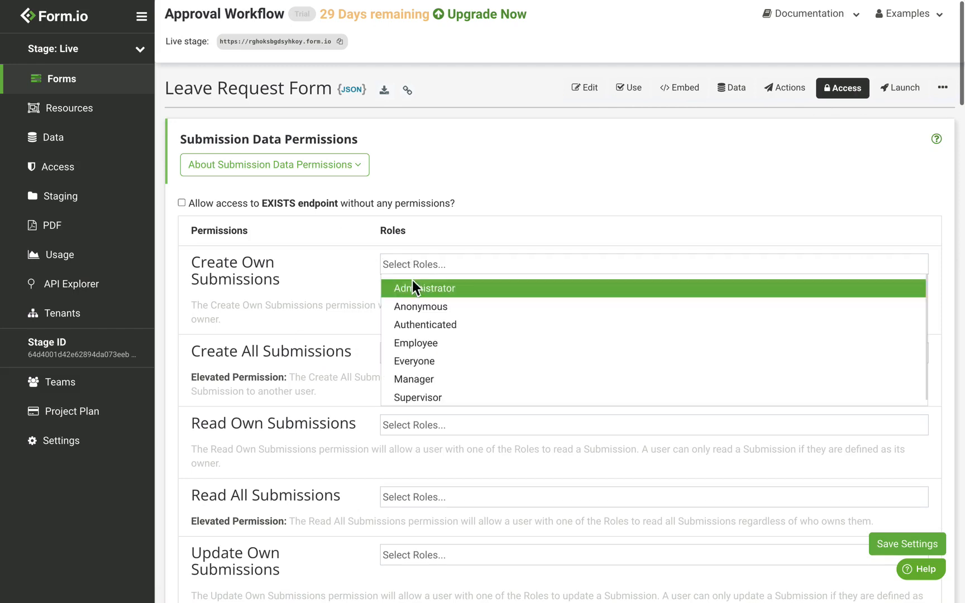
left_click(428, 349)
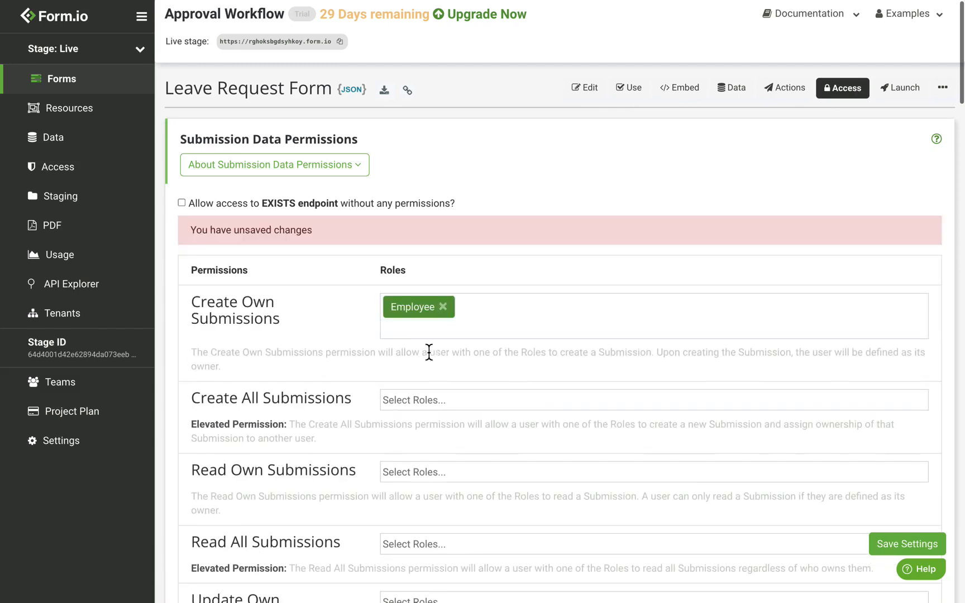
scroll(301, 306, "down", 1)
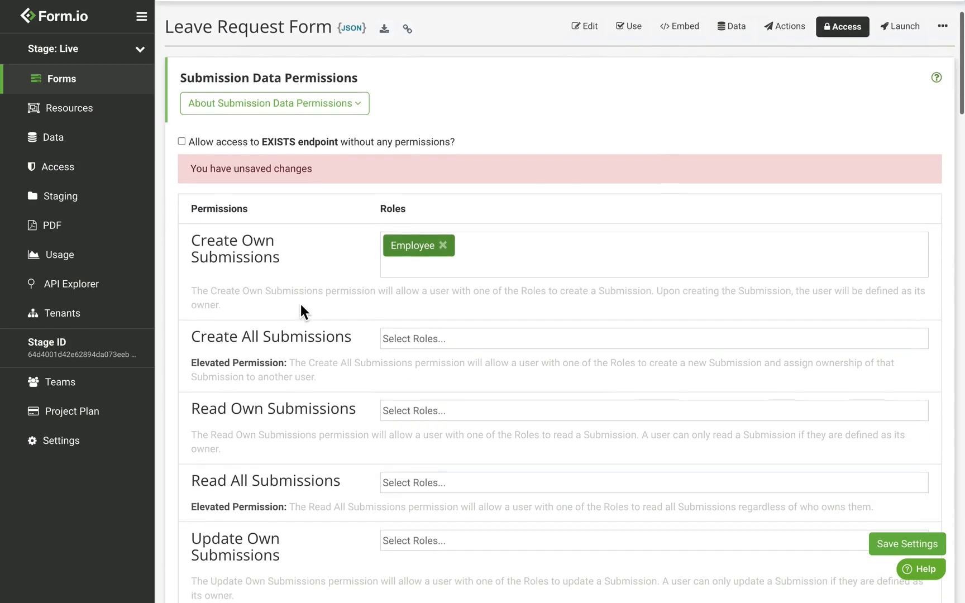
left_click(406, 347)
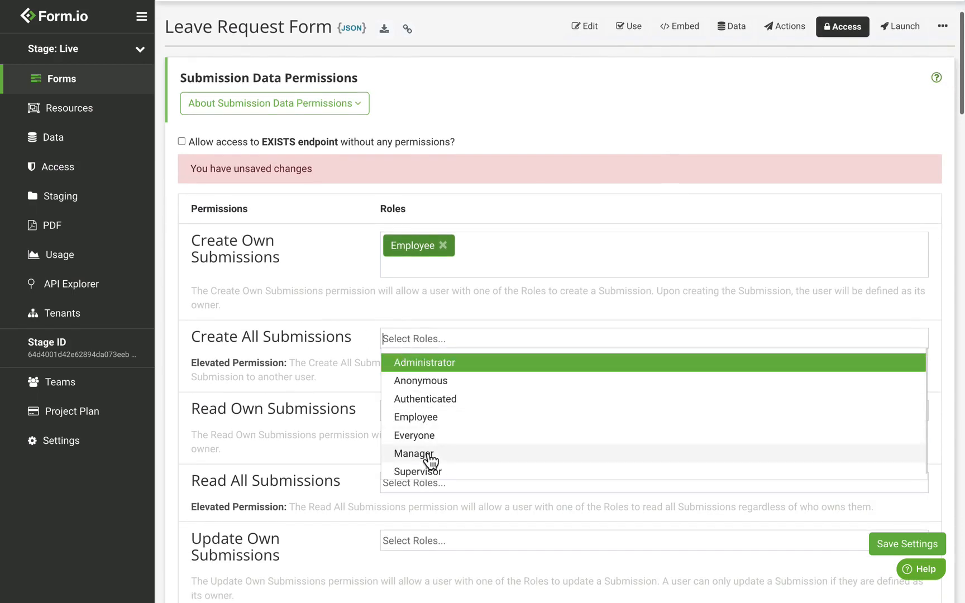
left_click(448, 461)
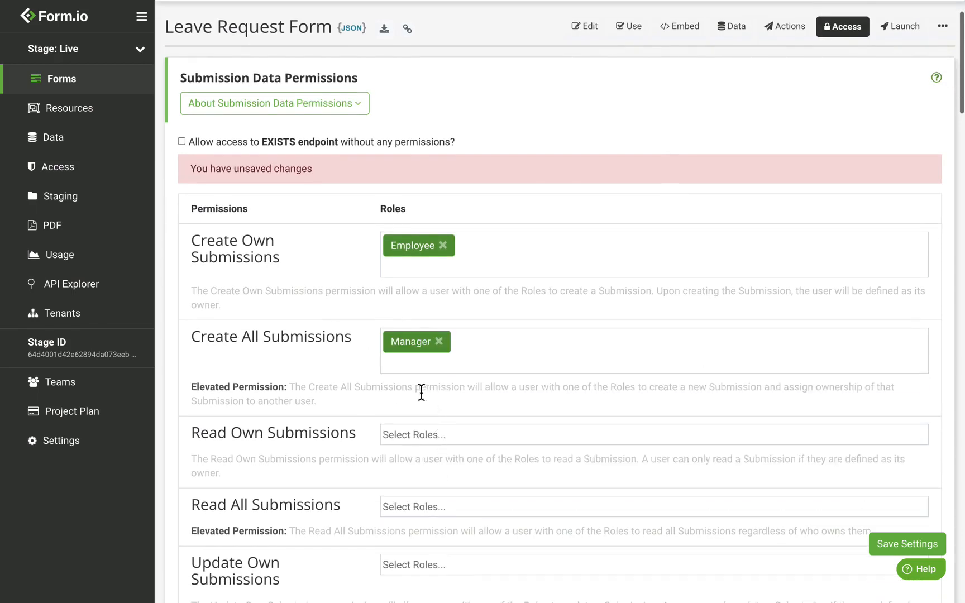
left_click(416, 370)
left_click(431, 479)
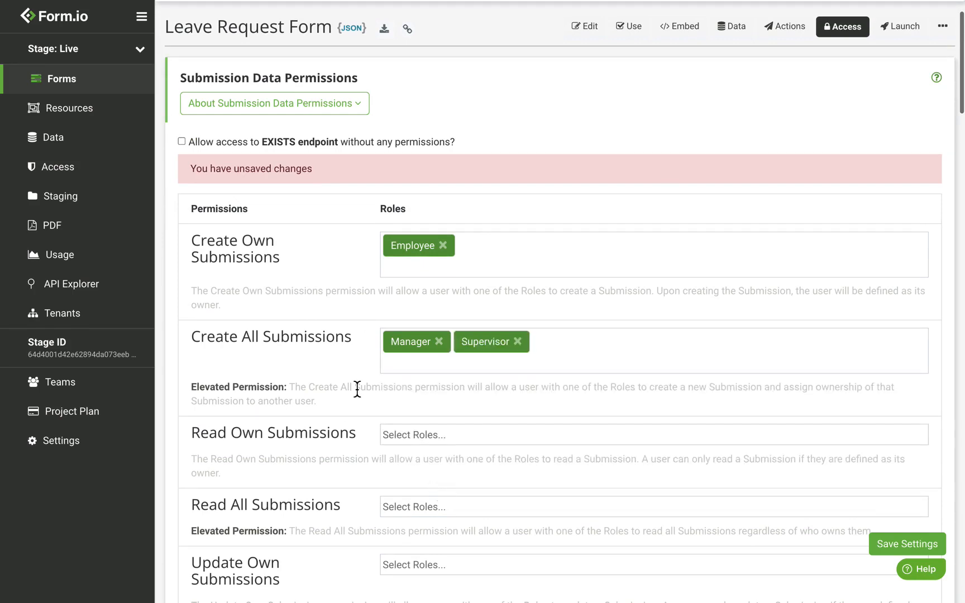
scroll(357, 389, "down", 1)
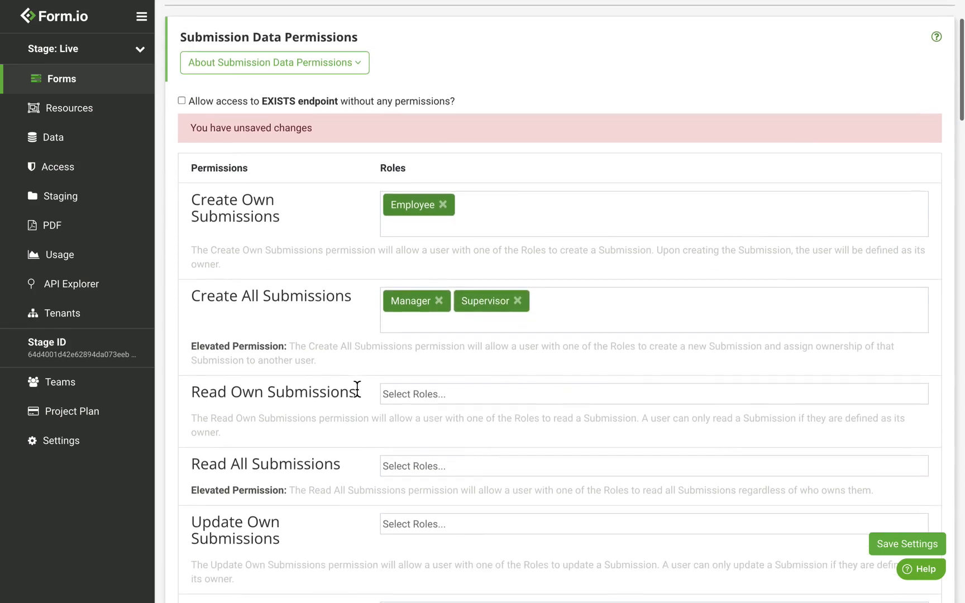
Let Employee read own submissions, and Manager and Supervisor read all submissions
left_click(423, 395)
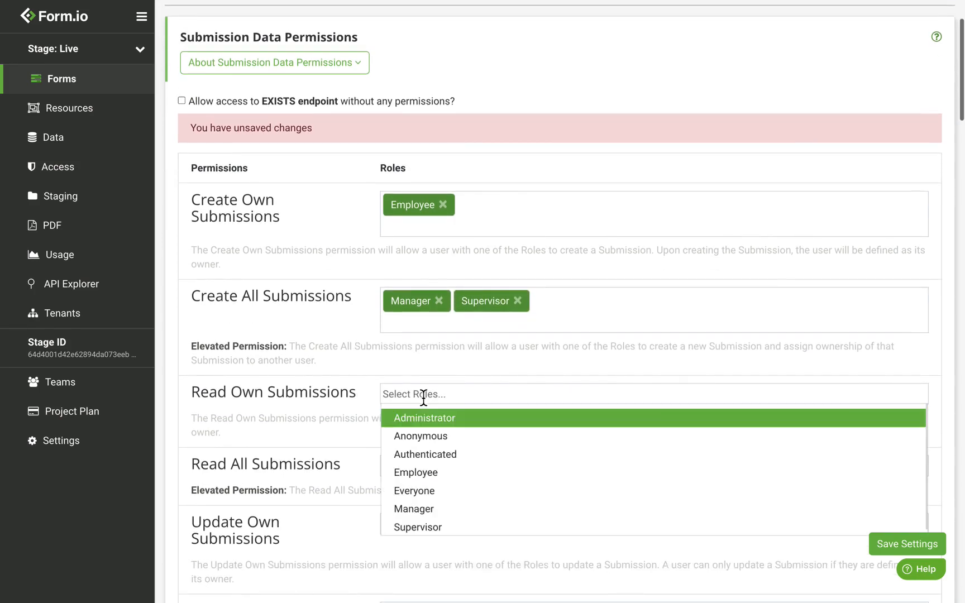
left_click(452, 479)
scroll(368, 387, "down", 1)
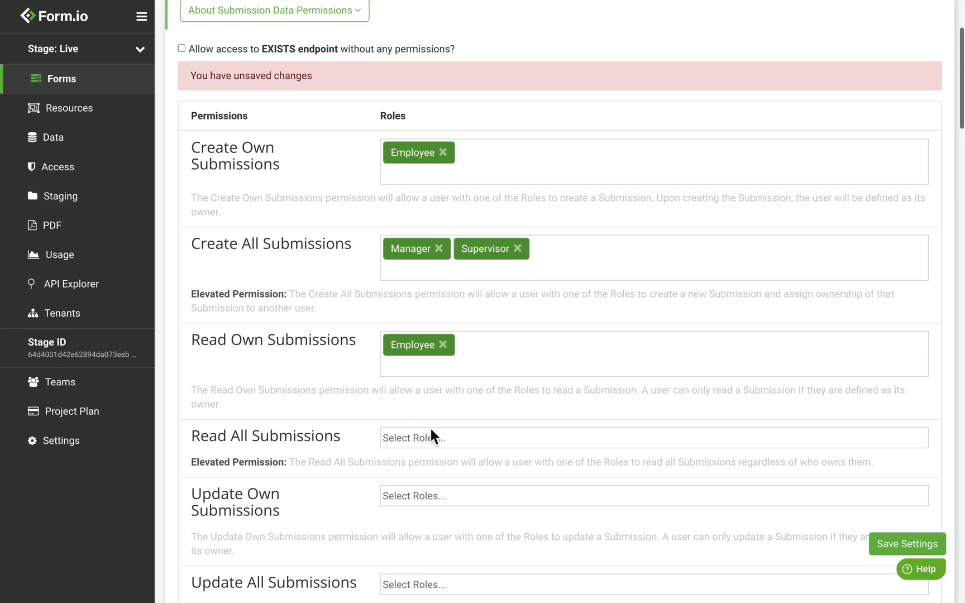
left_click(429, 446)
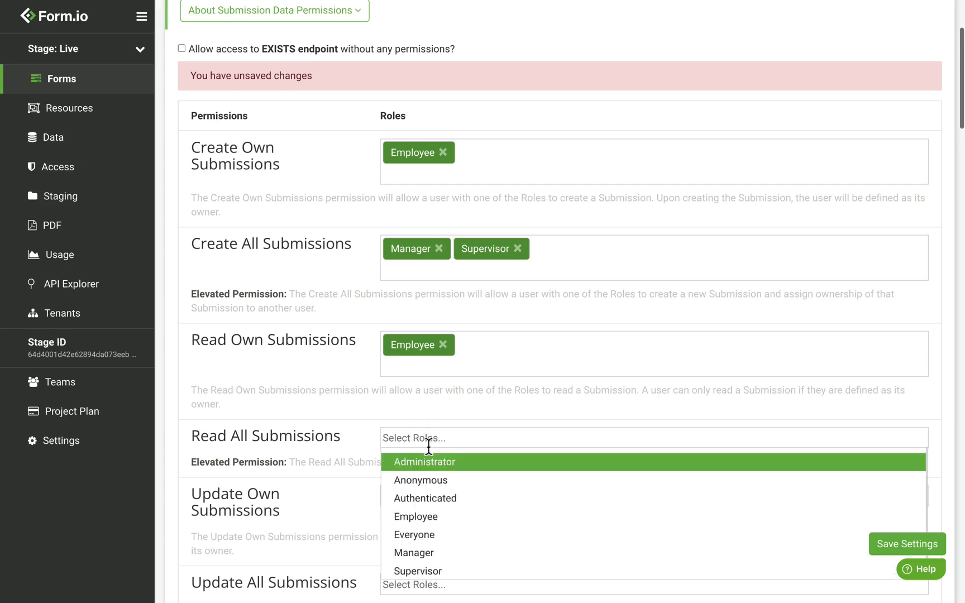
left_click(440, 555)
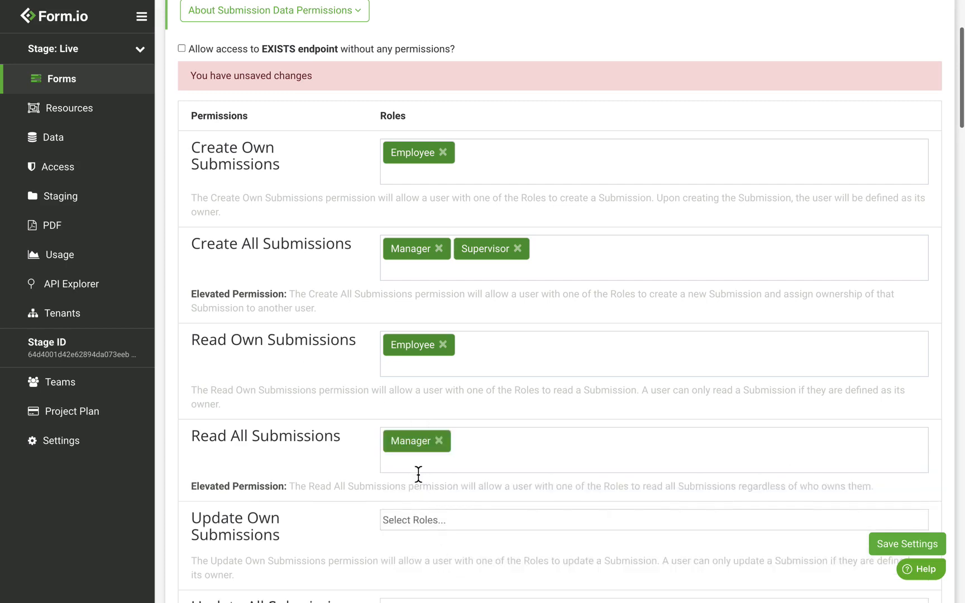
left_click(417, 472)
left_click(443, 578)
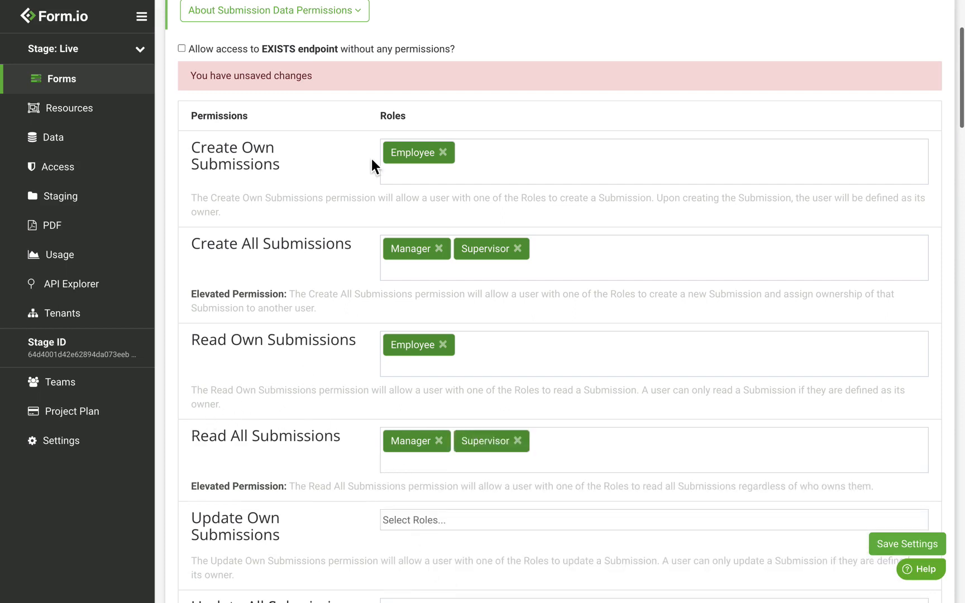
scroll(380, 249, "down", 5)
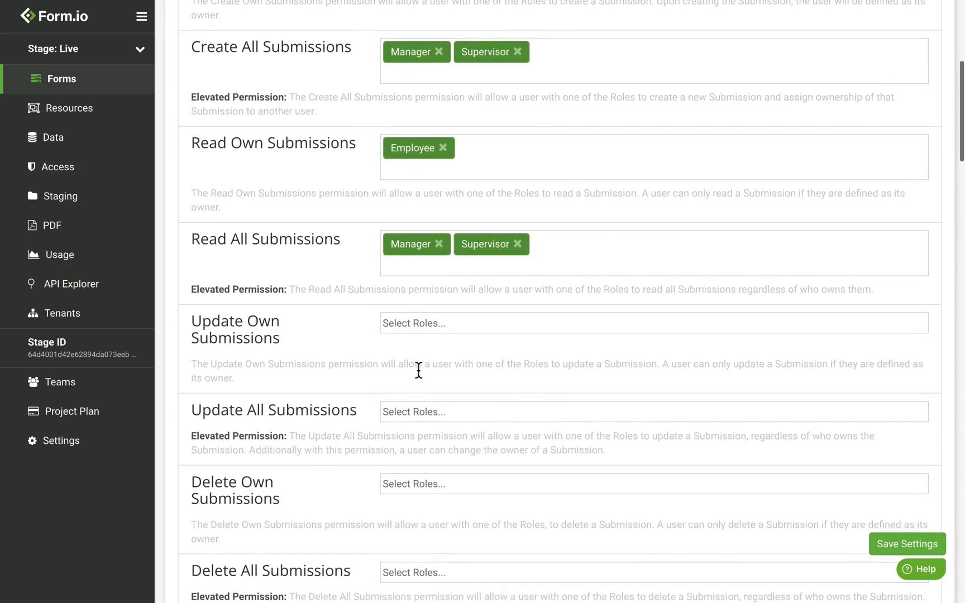
Let Manager and Supervisor update all submissions, and Manager delete all submissions
left_click(414, 417)
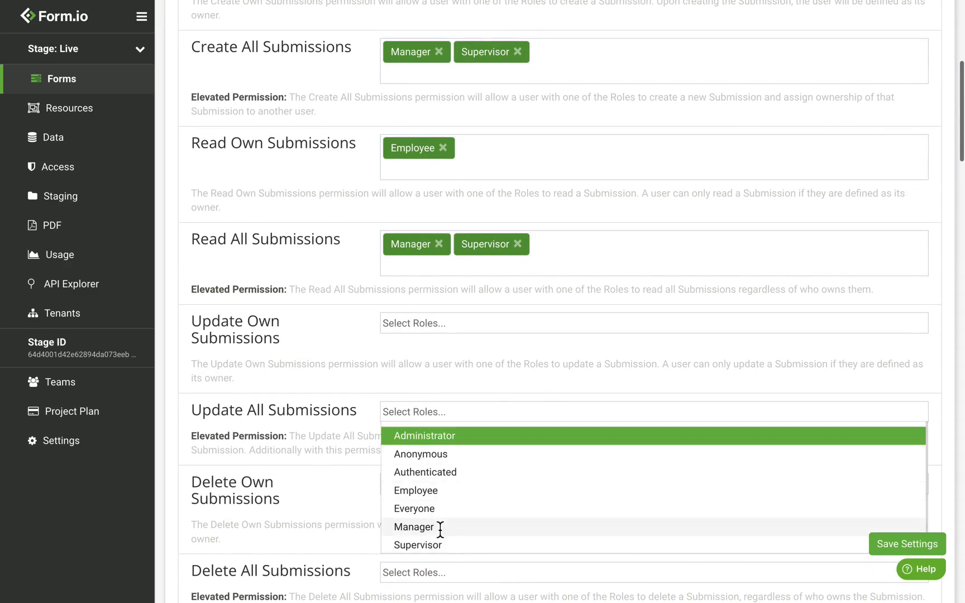
left_click(440, 528)
left_click(424, 445)
left_click(427, 552)
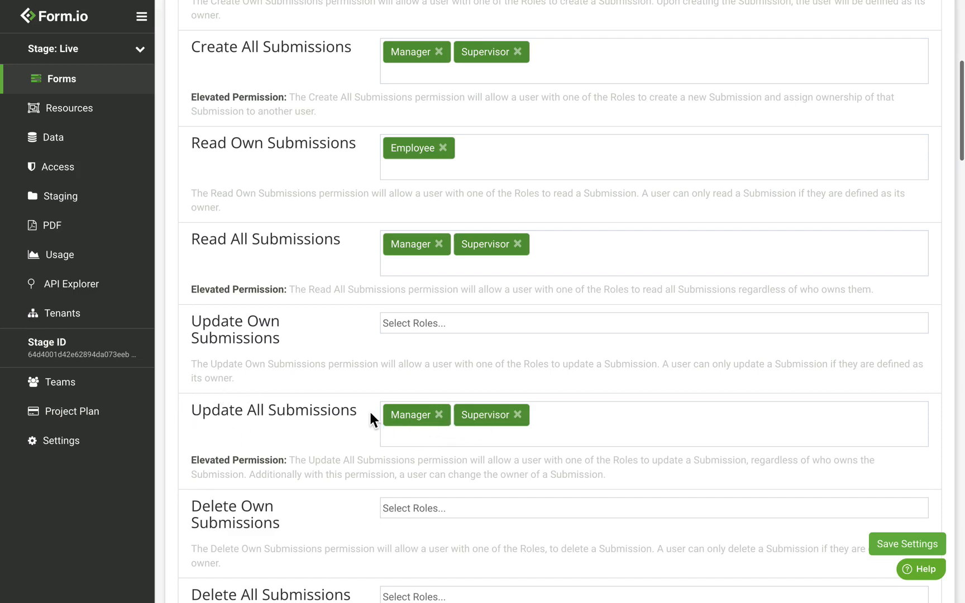
scroll(329, 363, "down", 2)
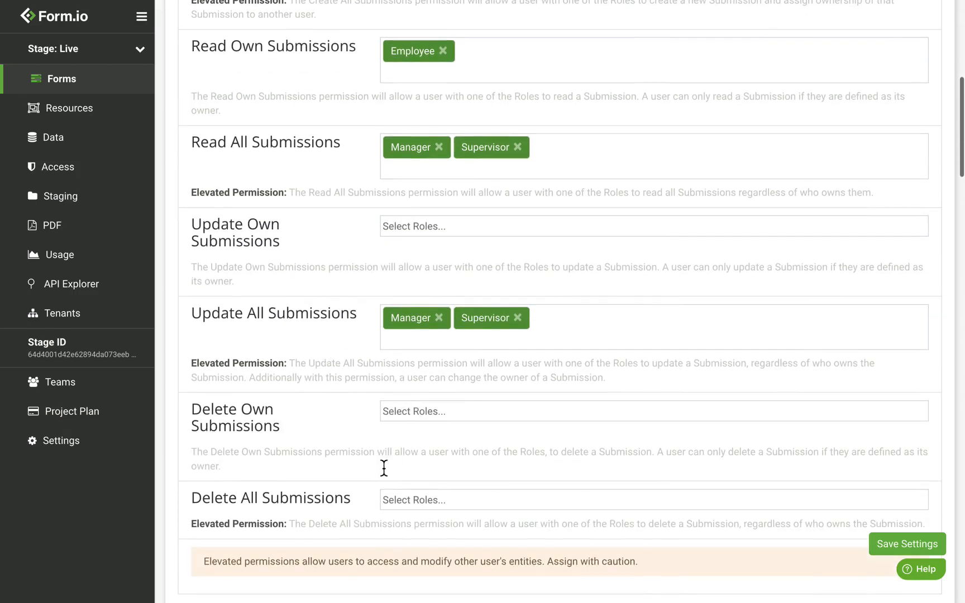
left_click(407, 499)
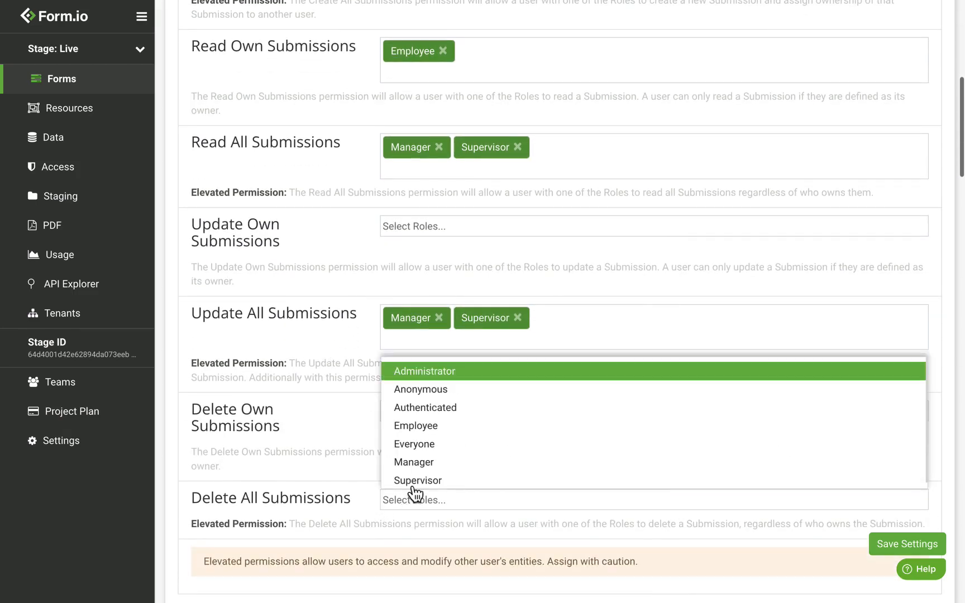
left_click(420, 460)
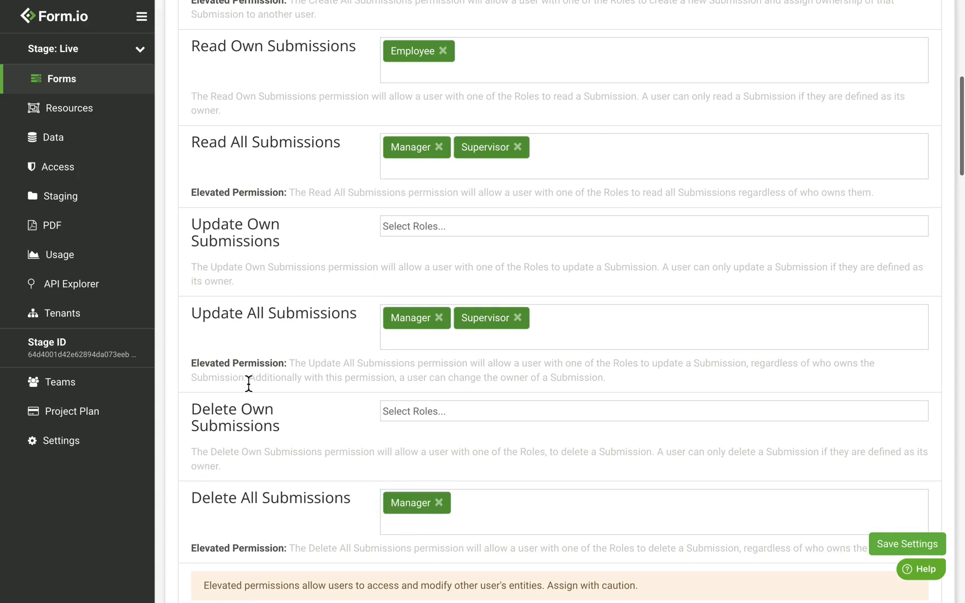
scroll(292, 365, "down", 6)
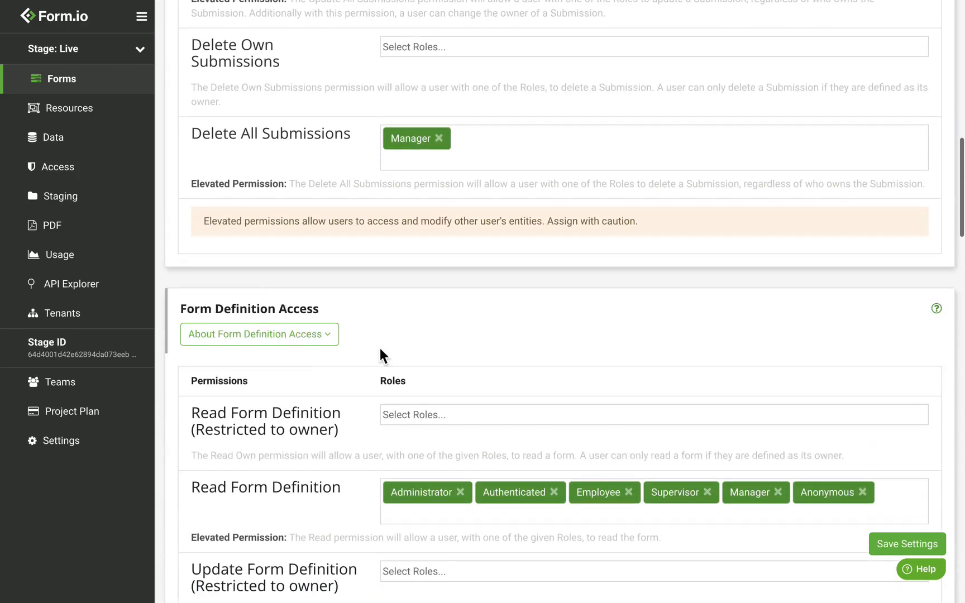
Remove Anonymous from Read Form Definition roles and save the access settings
scroll(380, 352, "down", 1)
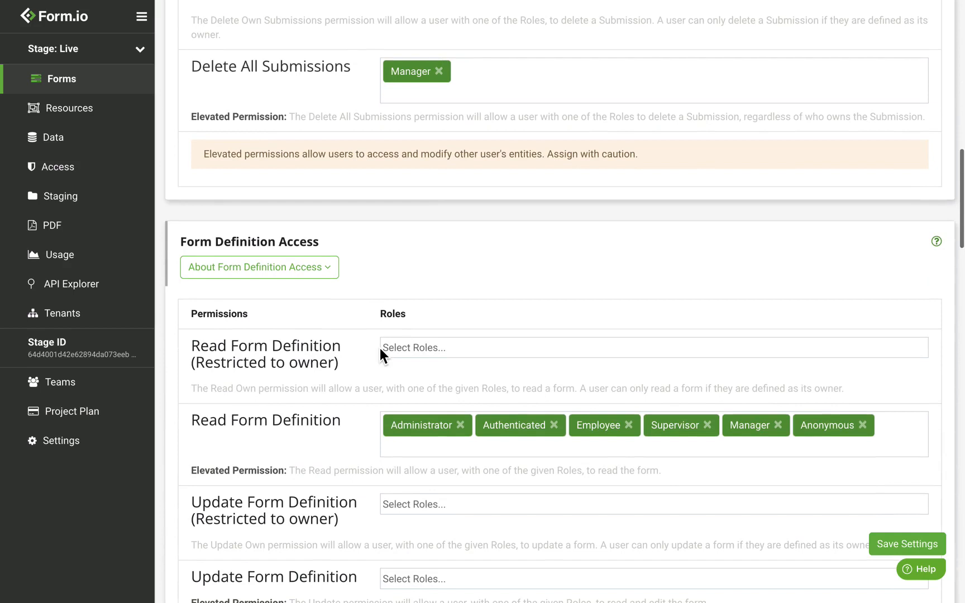
left_click(863, 426)
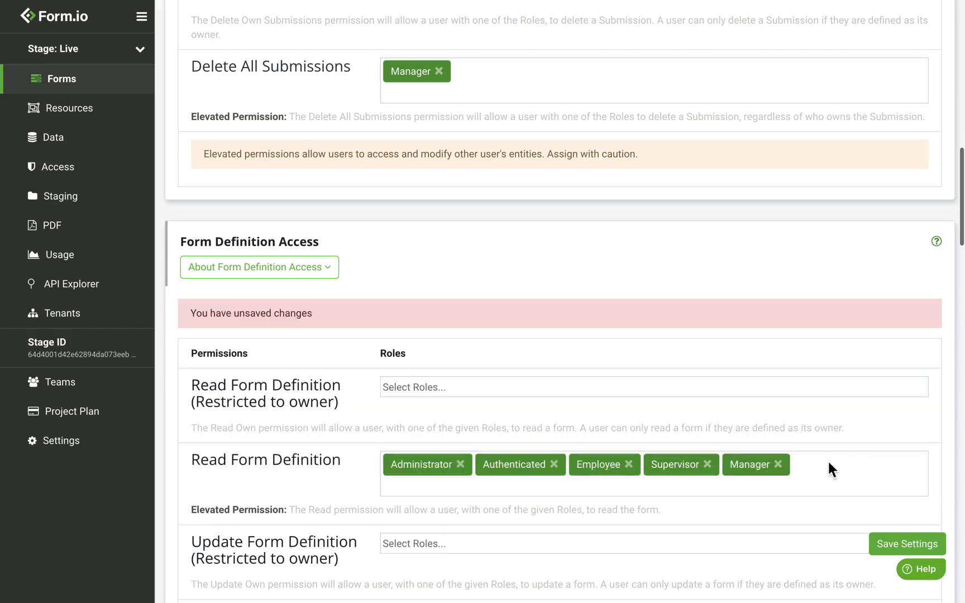
left_click(893, 550)
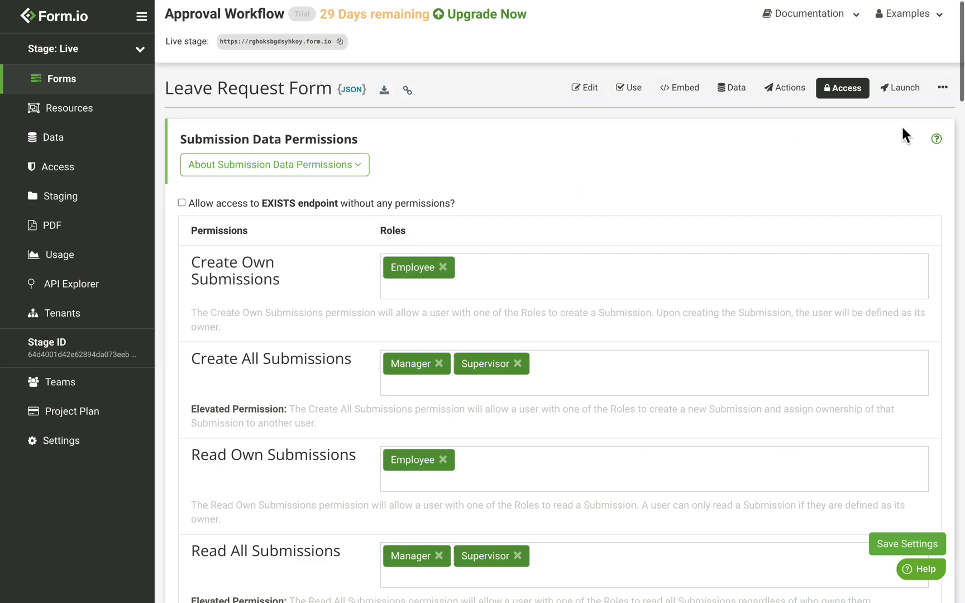
Paste the beforeSubmit status script into Form Settings' Form Controller and check its requested status value
left_click(944, 88)
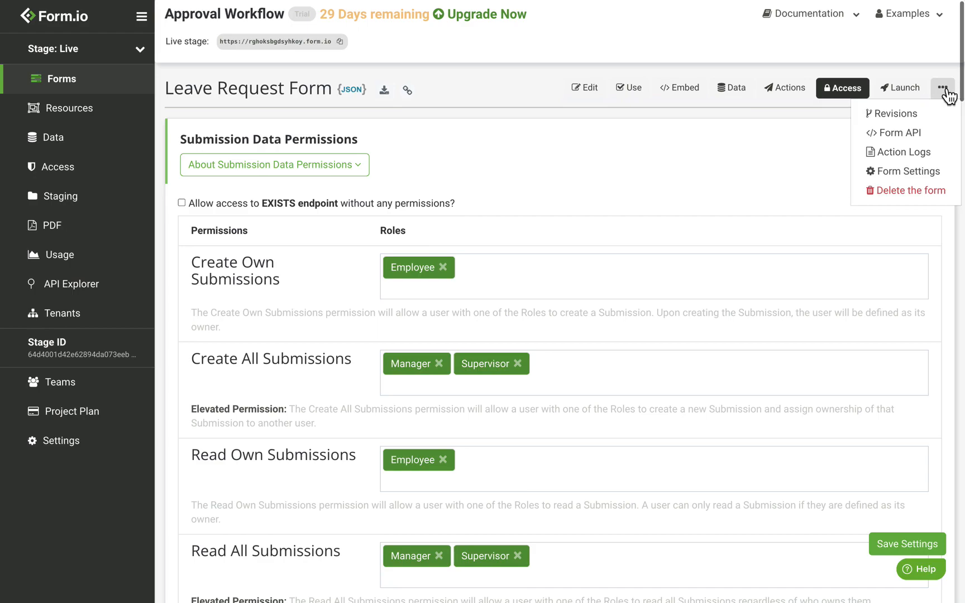
left_click(922, 171)
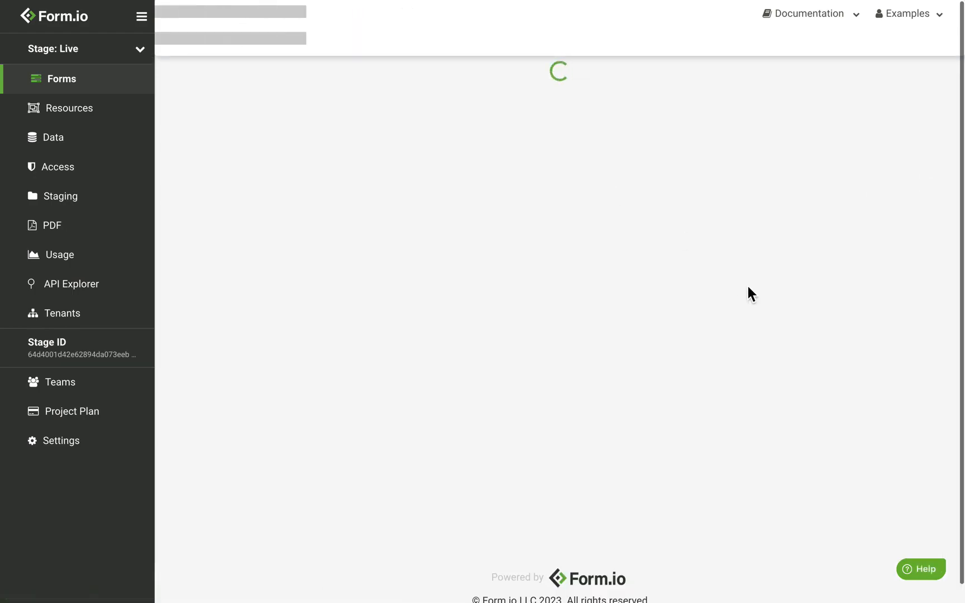
scroll(438, 157, "down", 7)
scroll(438, 157, "down", 15)
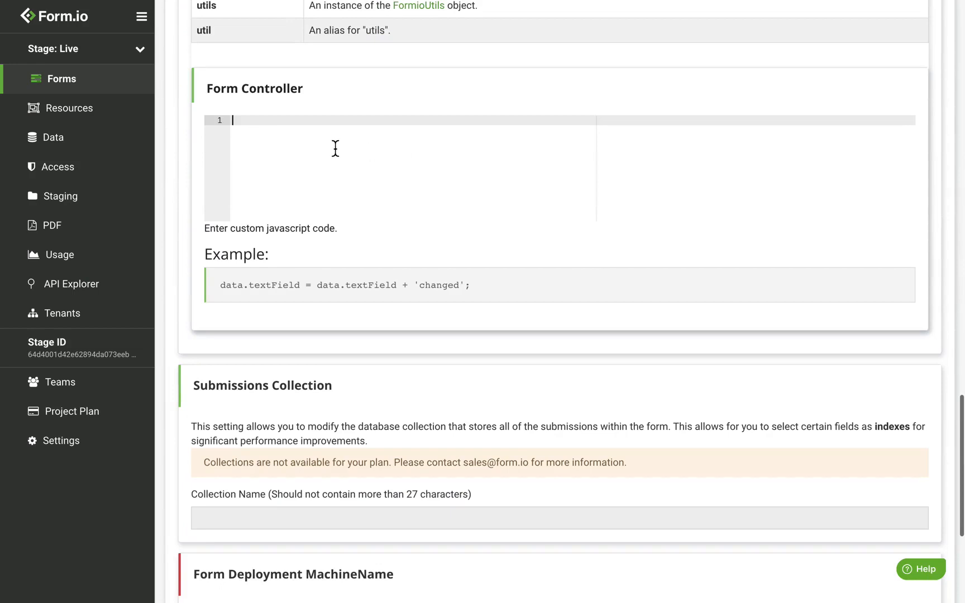
key("ctrl+v")
scroll(335, 150, "up", 6)
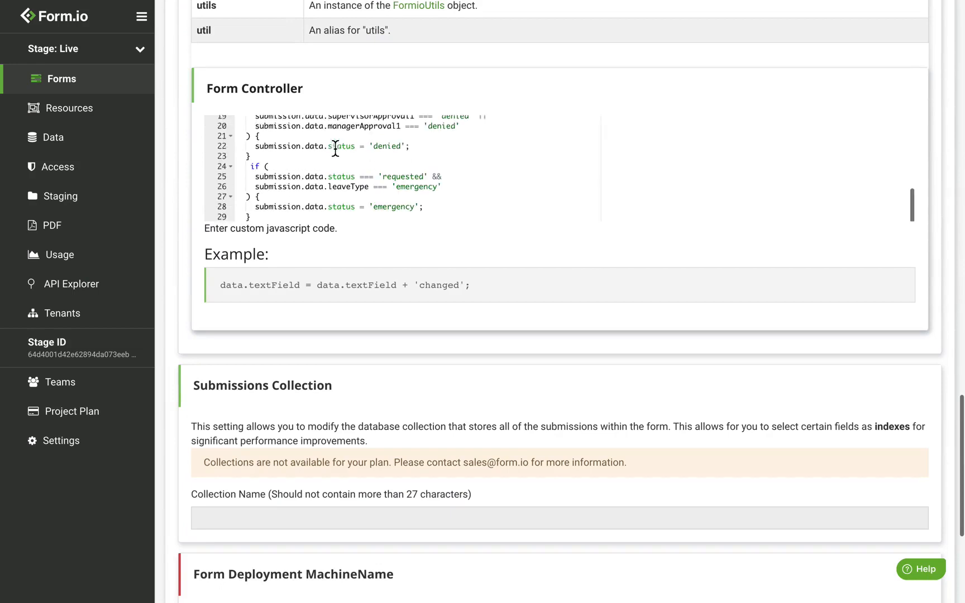
scroll(576, 100, "up", 2)
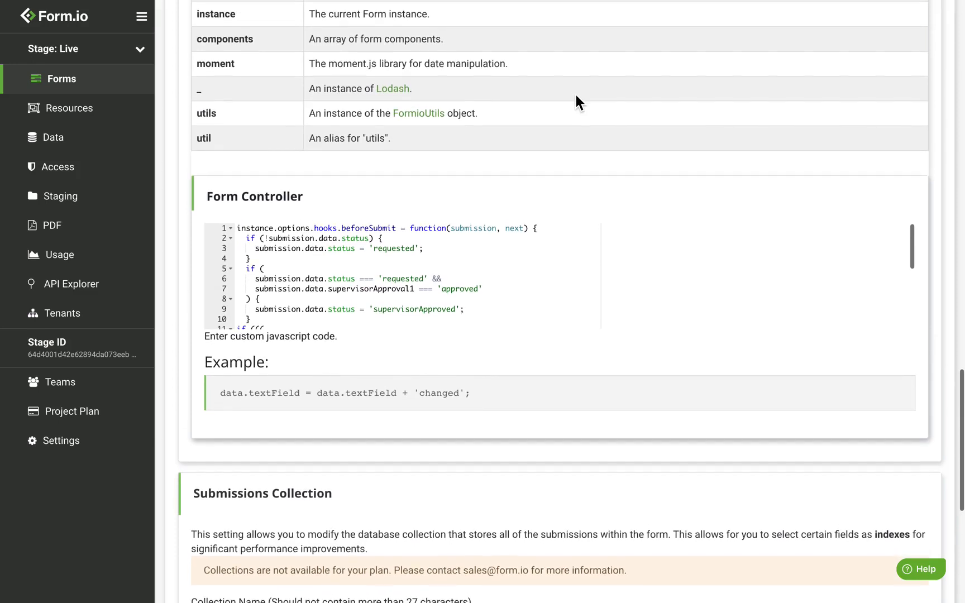
left_click(344, 249)
double_click(400, 250)
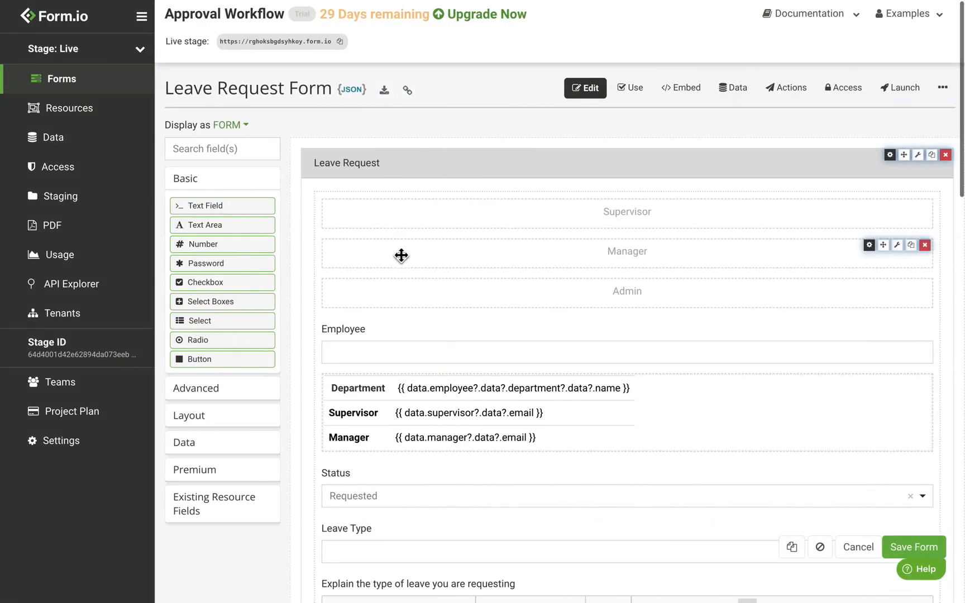
scroll(435, 341, "down", 1)
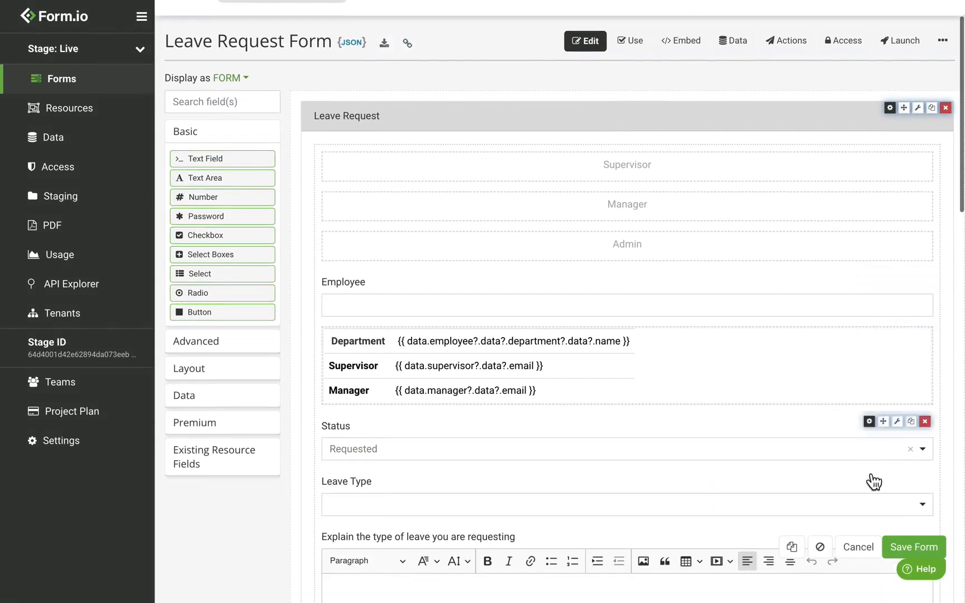
left_click(870, 421)
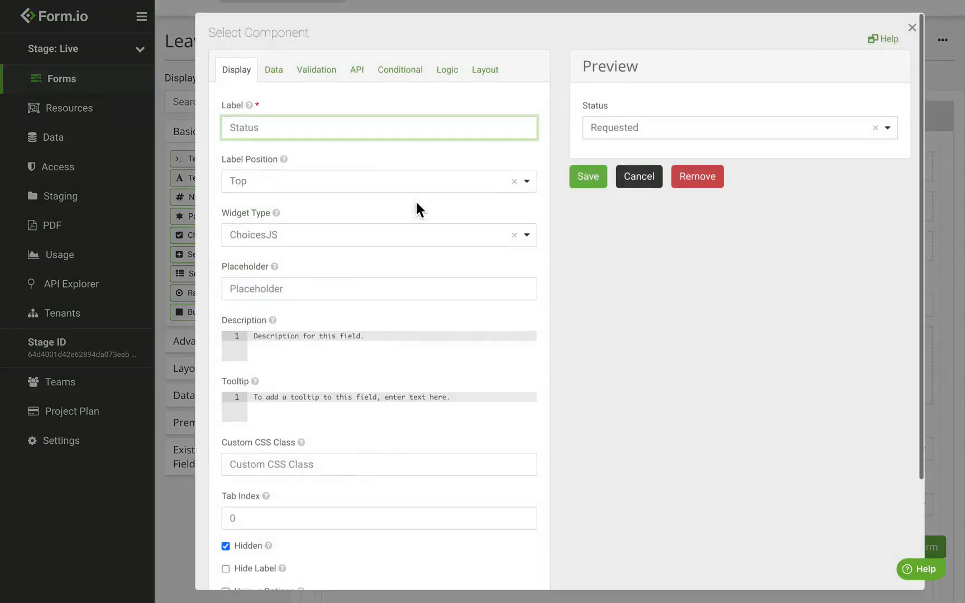
left_click(274, 71)
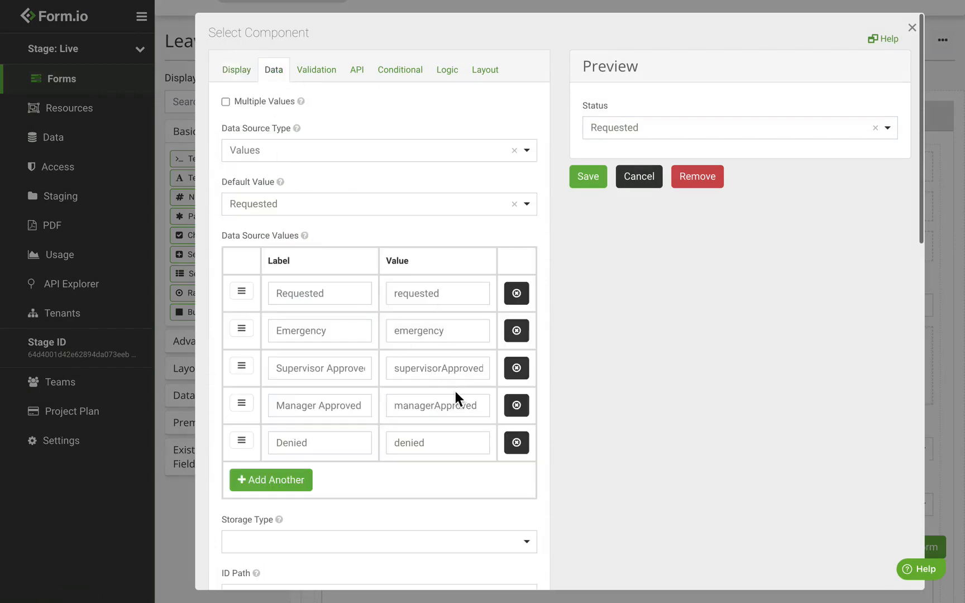
left_click(652, 177)
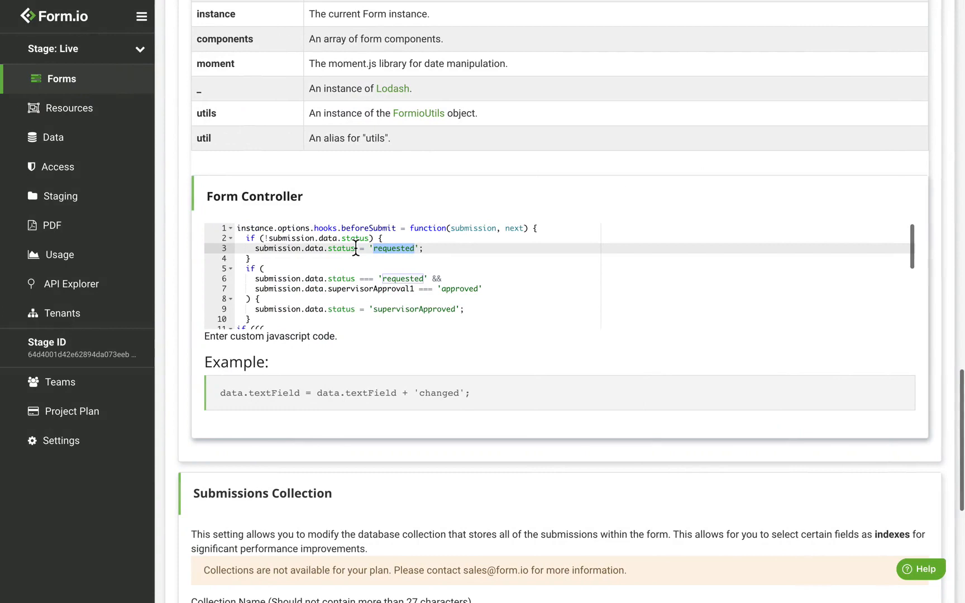
double_click(383, 289)
scroll(383, 296, "down", 4)
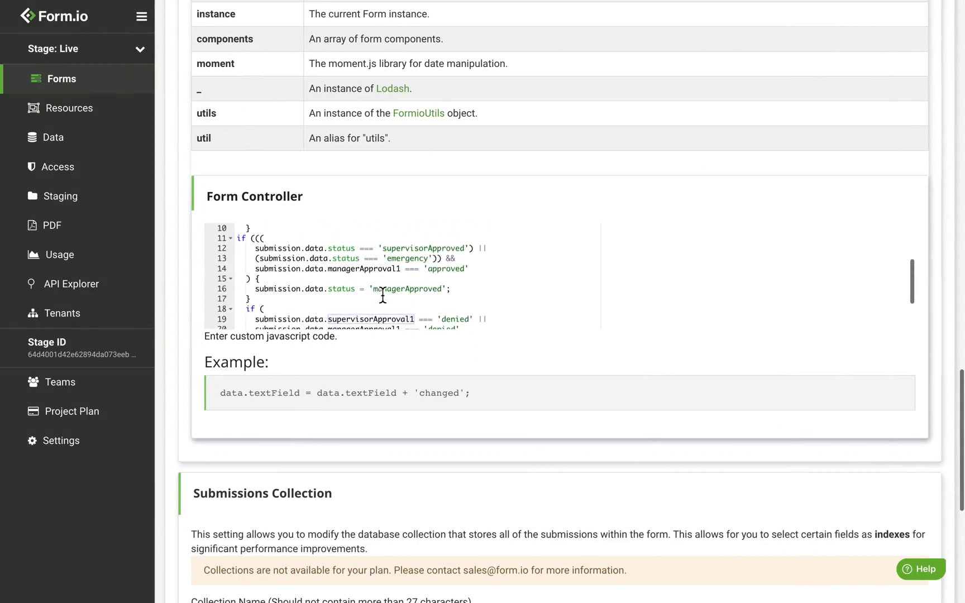
double_click(382, 287)
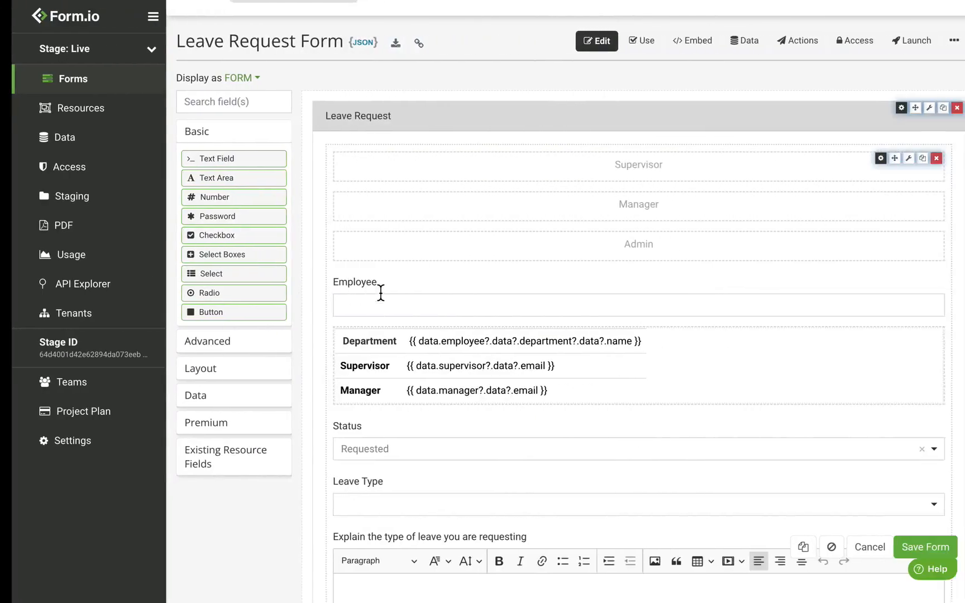
scroll(344, 273, "down", 15)
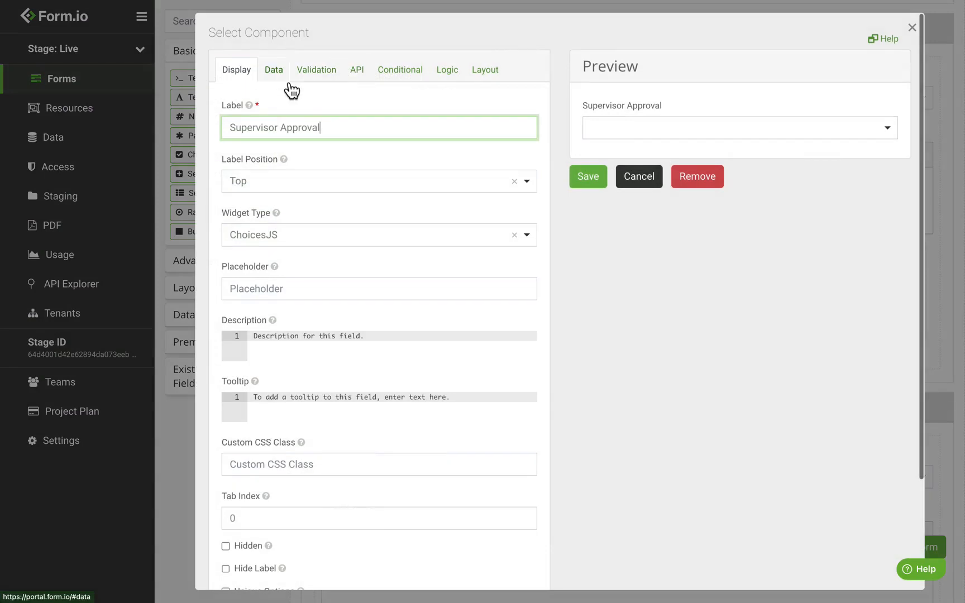
left_click(285, 80)
left_click(372, 82)
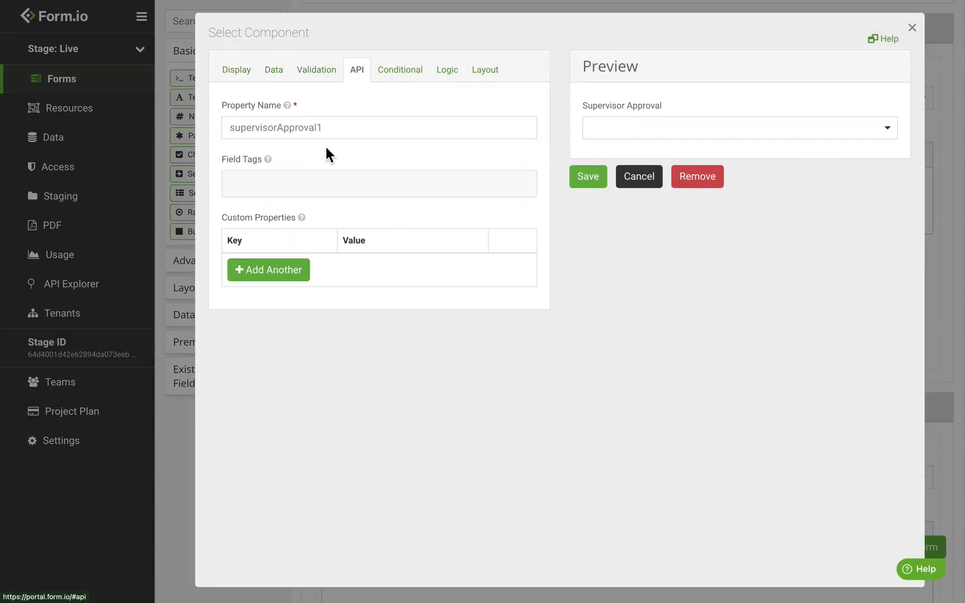
left_click_drag(327, 128, 224, 132)
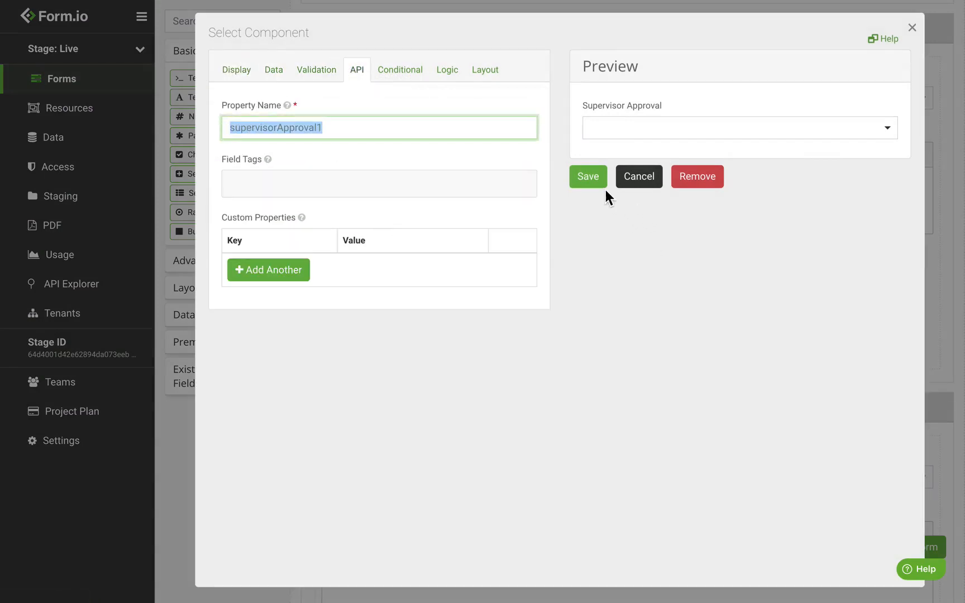
left_click(638, 188)
scroll(547, 278, "down", 3)
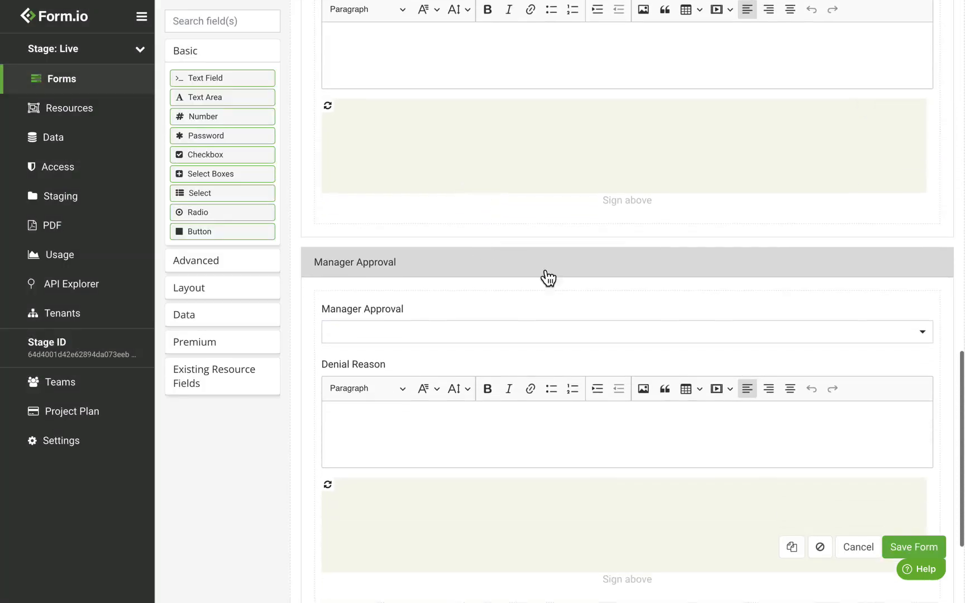
left_click(879, 310)
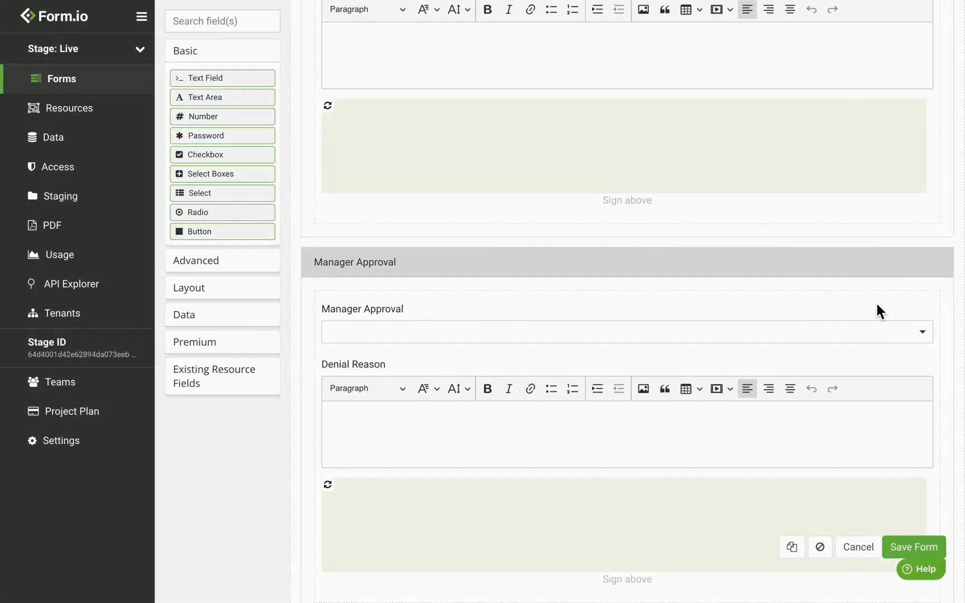
left_click(372, 80)
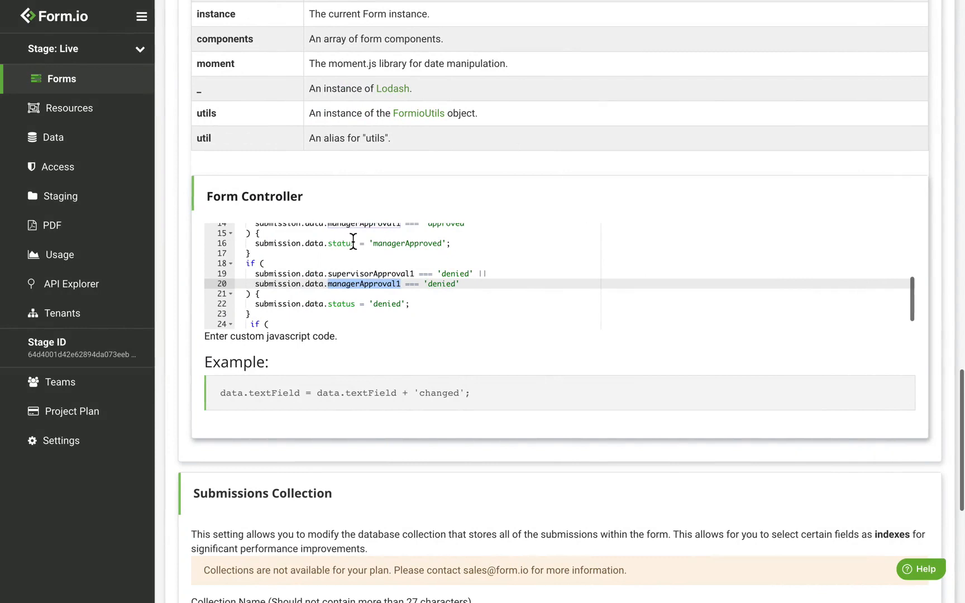
Review the supervisorApproved, managerApproved and denied status lines in the controller script
scroll(353, 246, "up", 3)
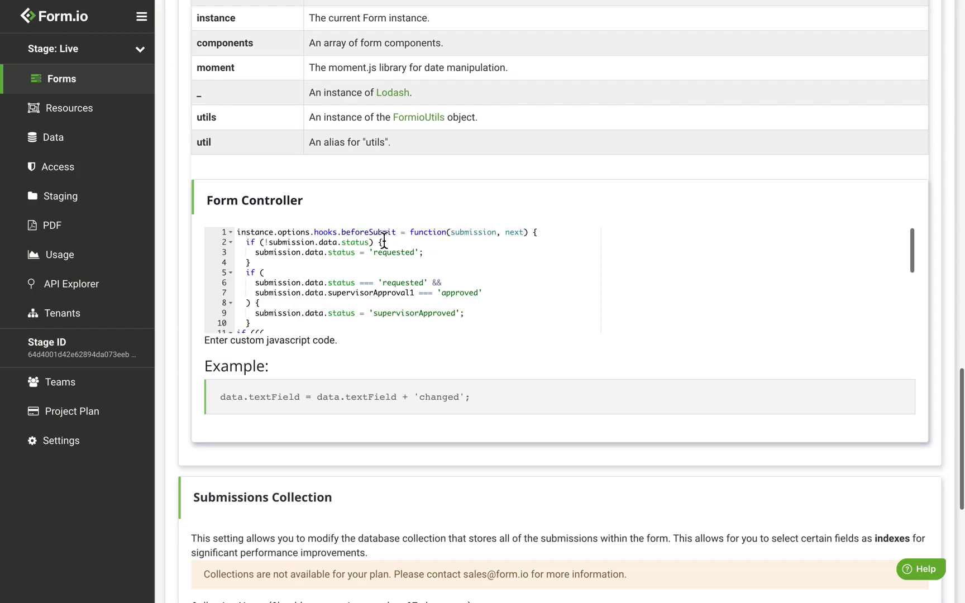
scroll(377, 273, "down", 2)
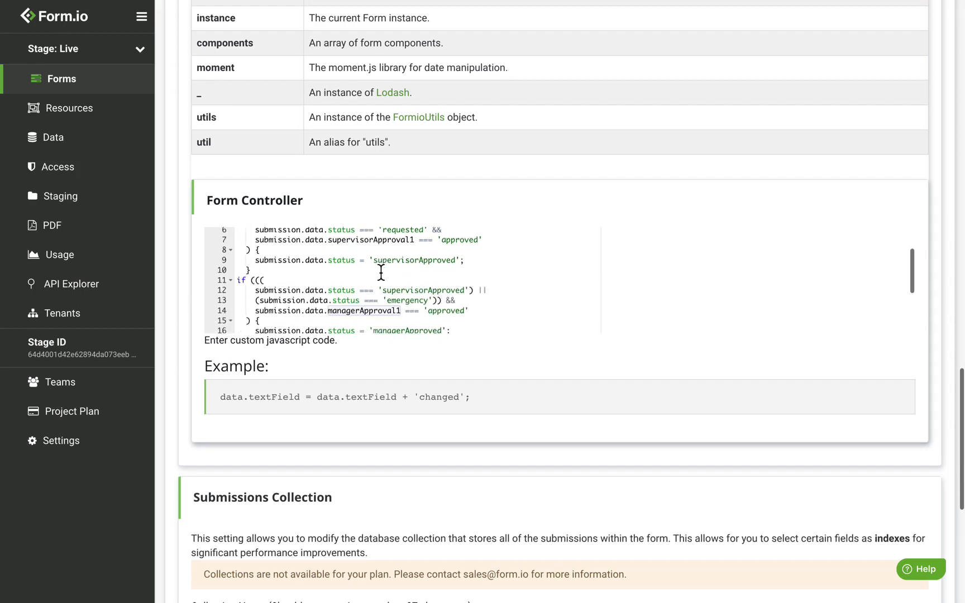
double_click(406, 261)
scroll(405, 261, "down", 1)
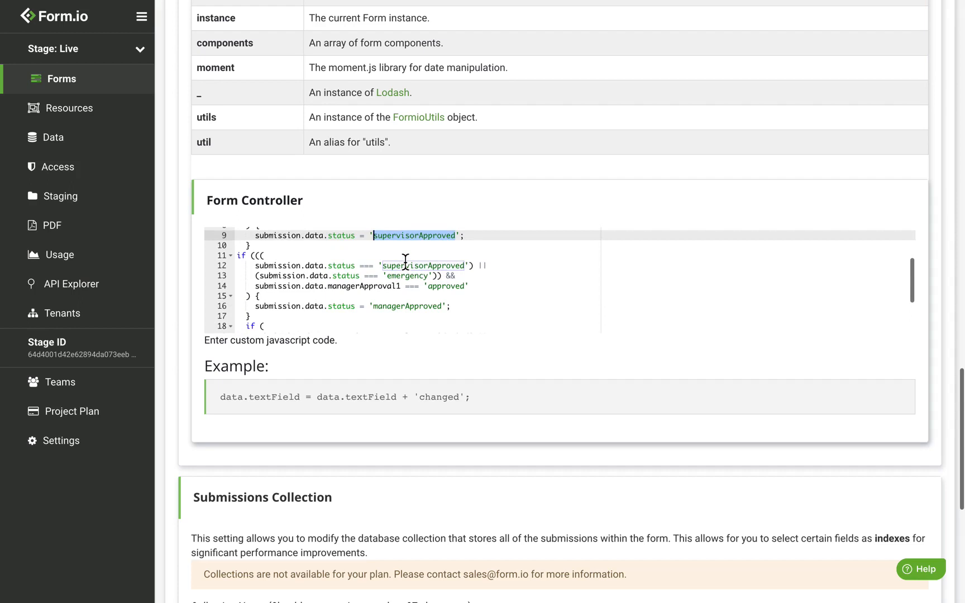
double_click(418, 306)
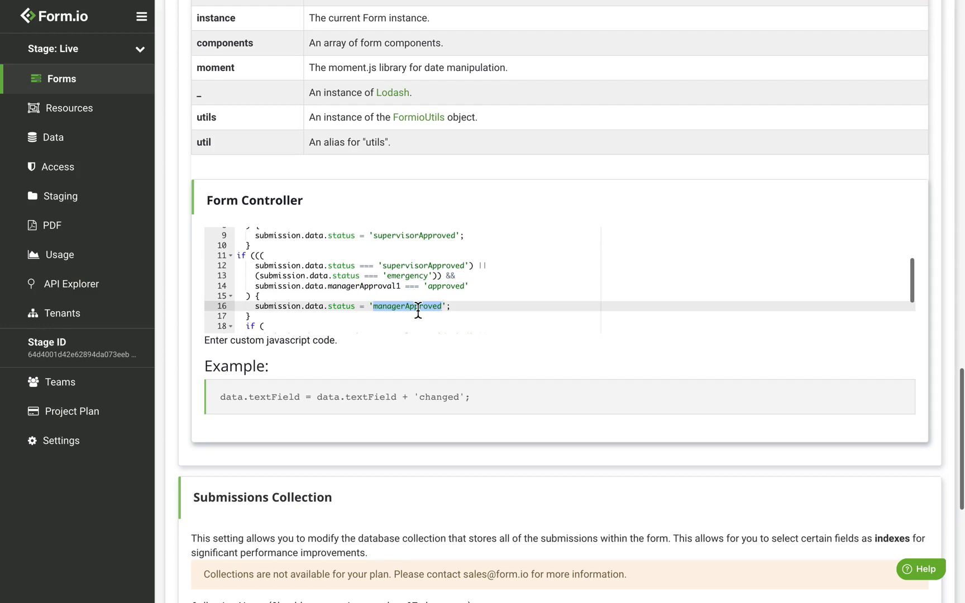
scroll(418, 312, "down", 2)
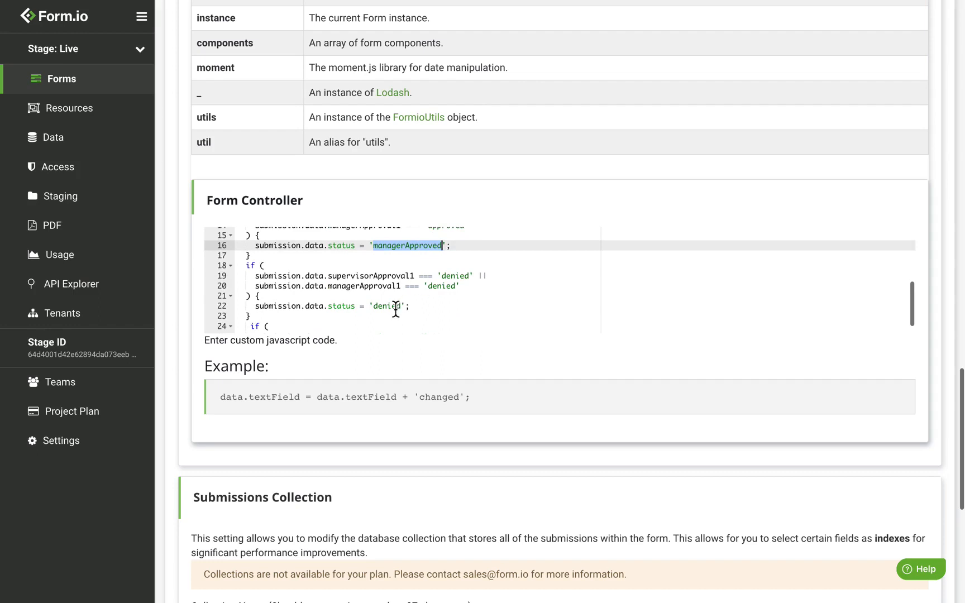
triple_click(396, 309)
scroll(395, 309, "down", 2)
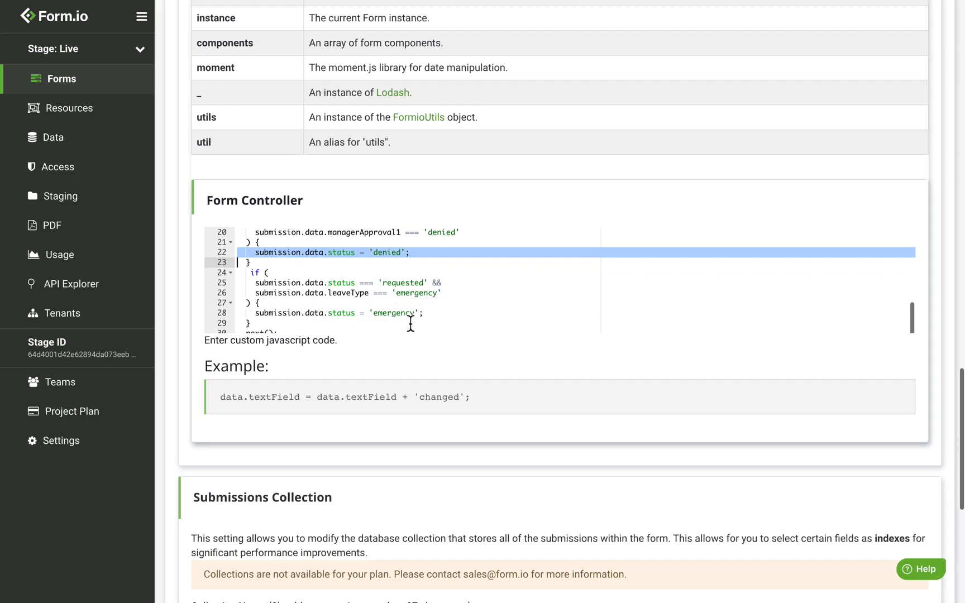
Check the emergency status value and save the form settings
left_click(399, 314)
double_click(399, 314)
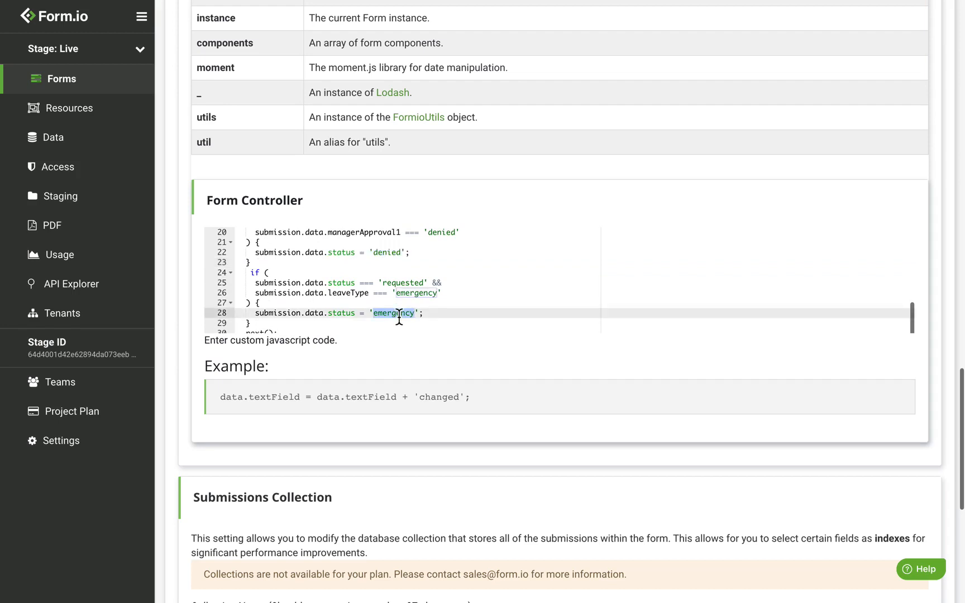
scroll(399, 315, "down", 3)
scroll(399, 317, "down", 5)
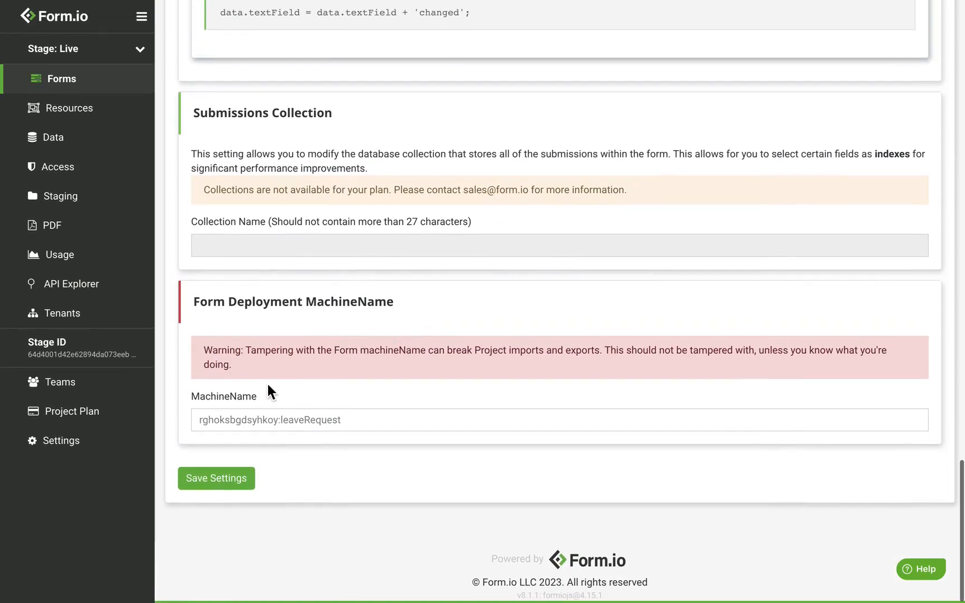
left_click(240, 481)
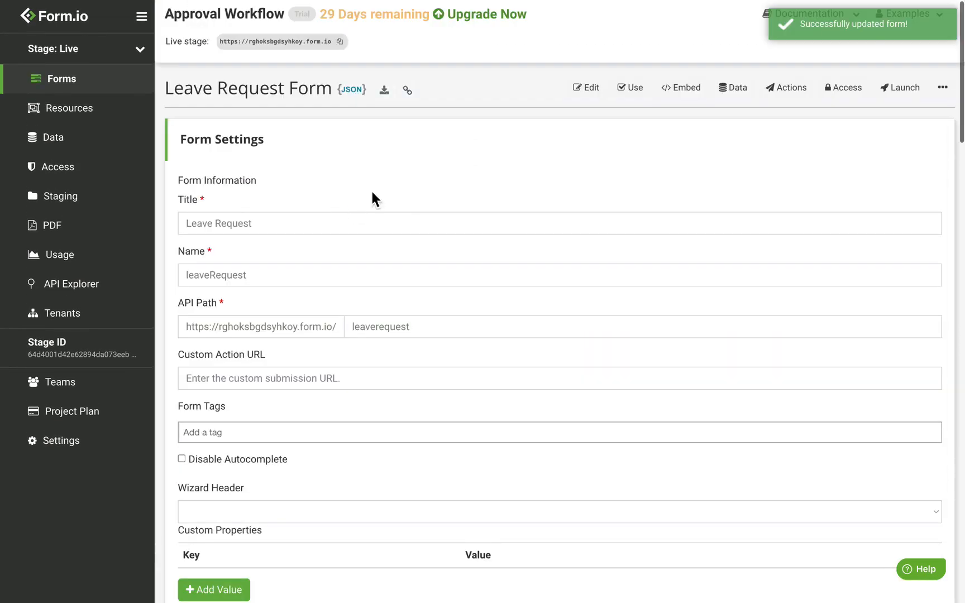
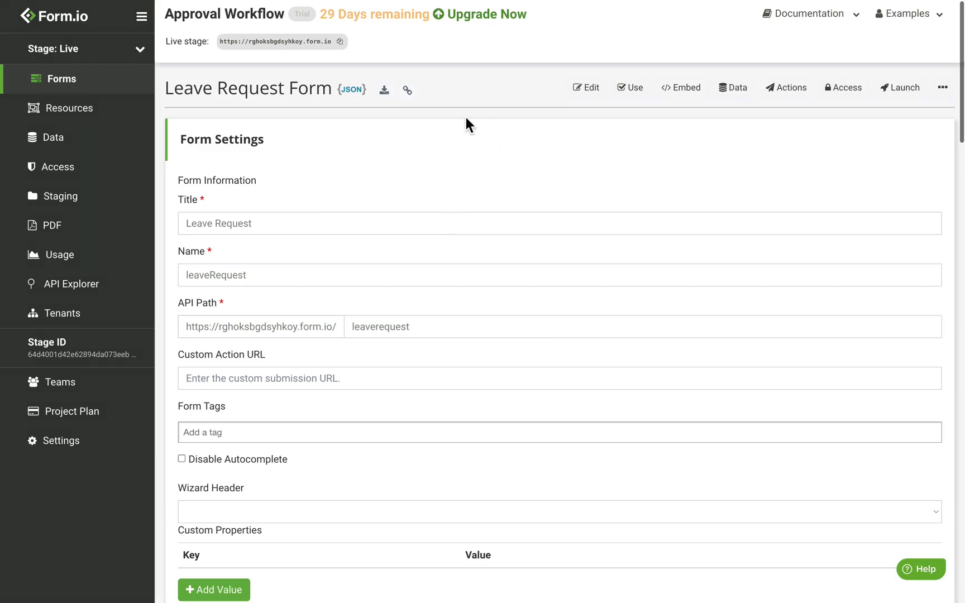
Add a new Email action from the Leave Request Form's Actions page
left_click(811, 101)
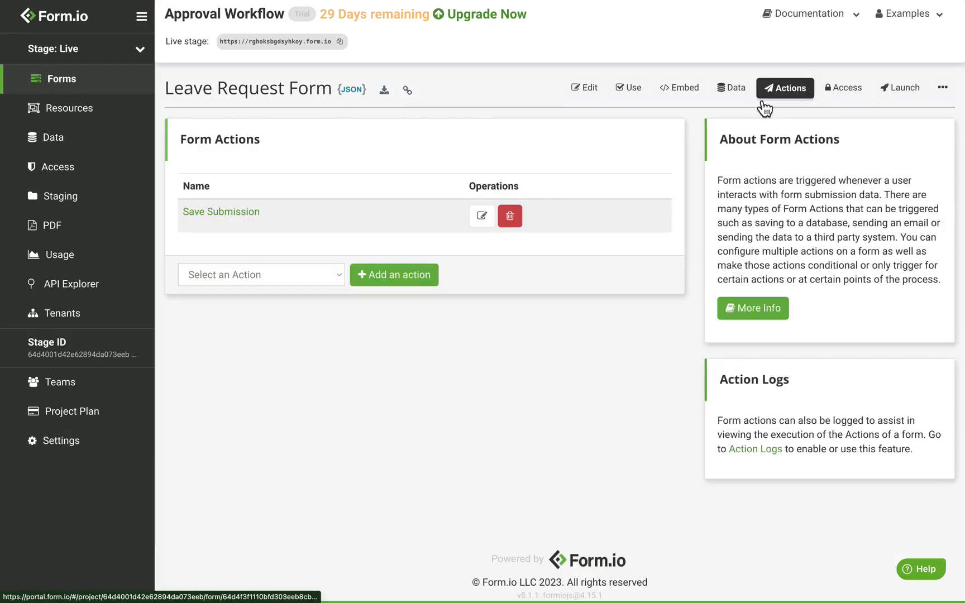
left_click(257, 282)
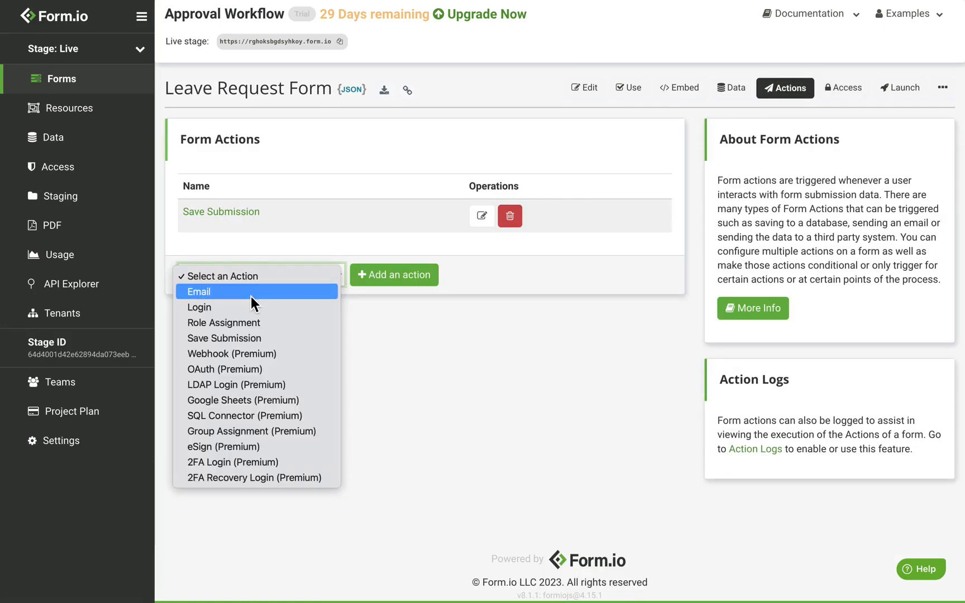
left_click(251, 291)
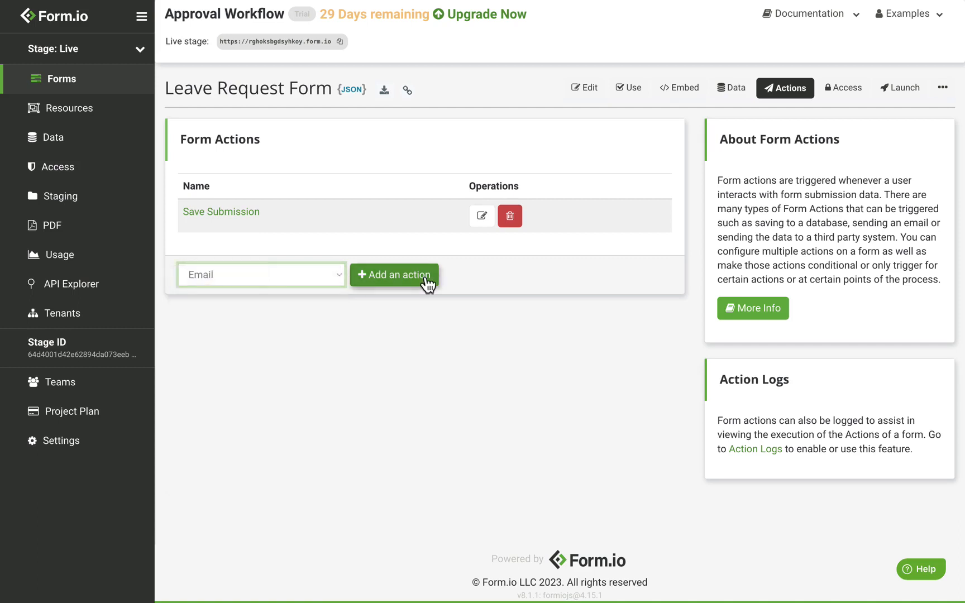
left_click(426, 279)
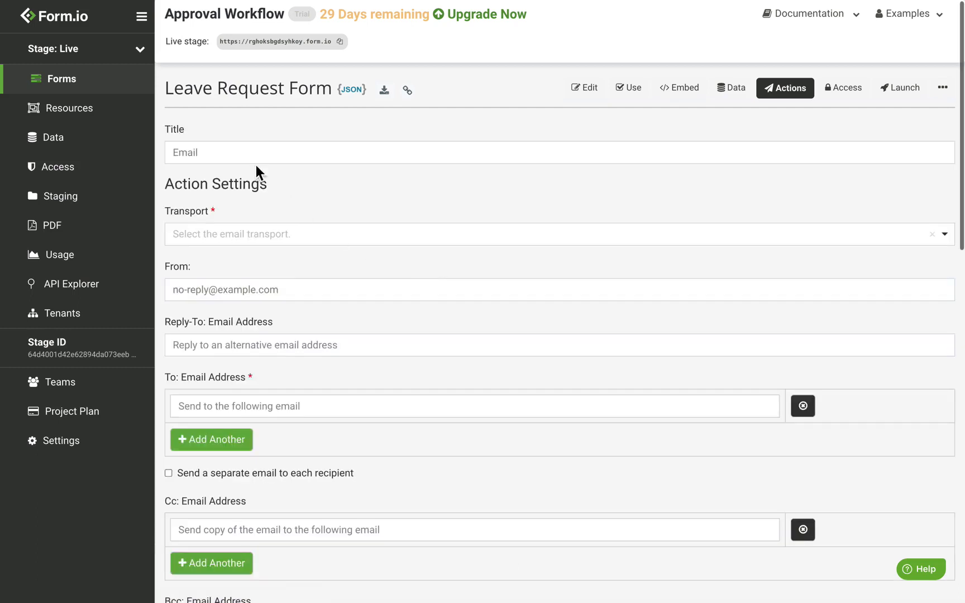
Title the action 'Supervisor', use SMTP transport, and address it to {{ data.supervisor.data.email }}
double_click(252, 162)
type("Supervisor")
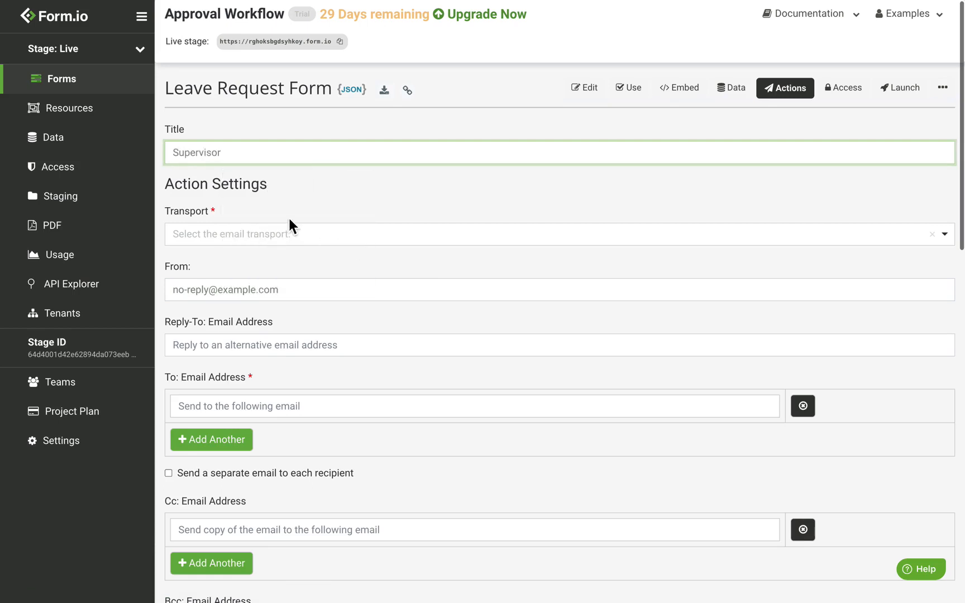
left_click(279, 246)
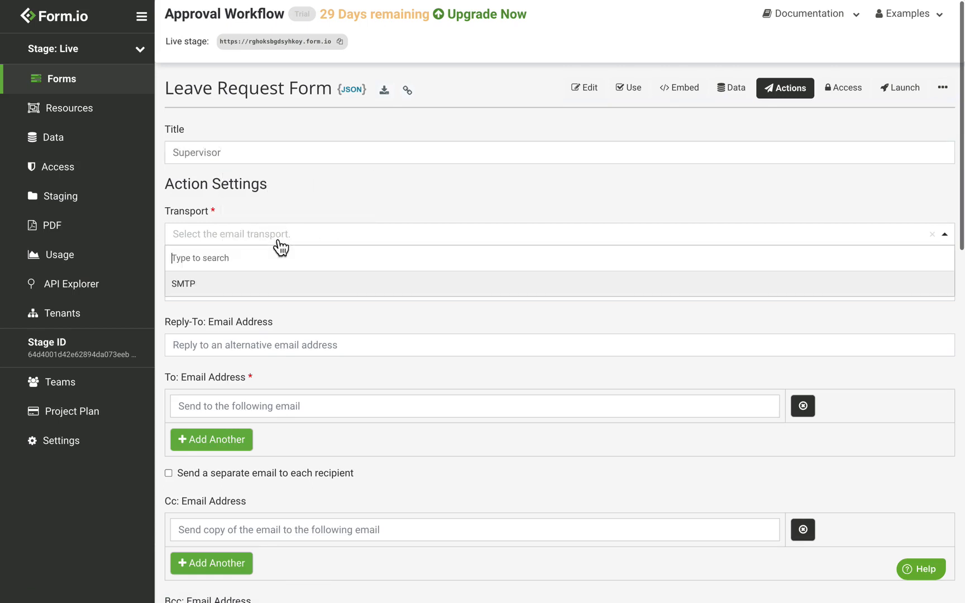
left_click(252, 283)
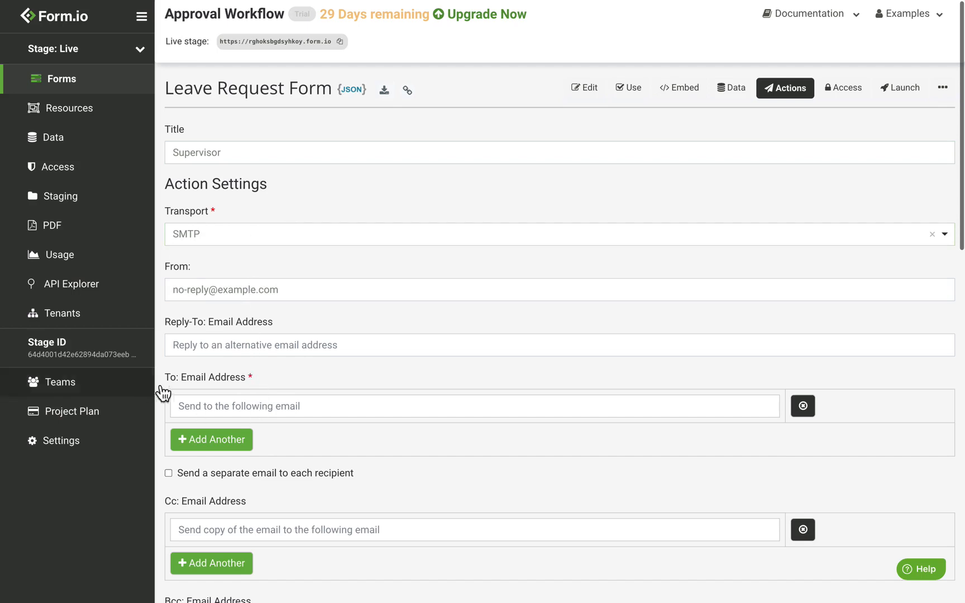
left_click(217, 406)
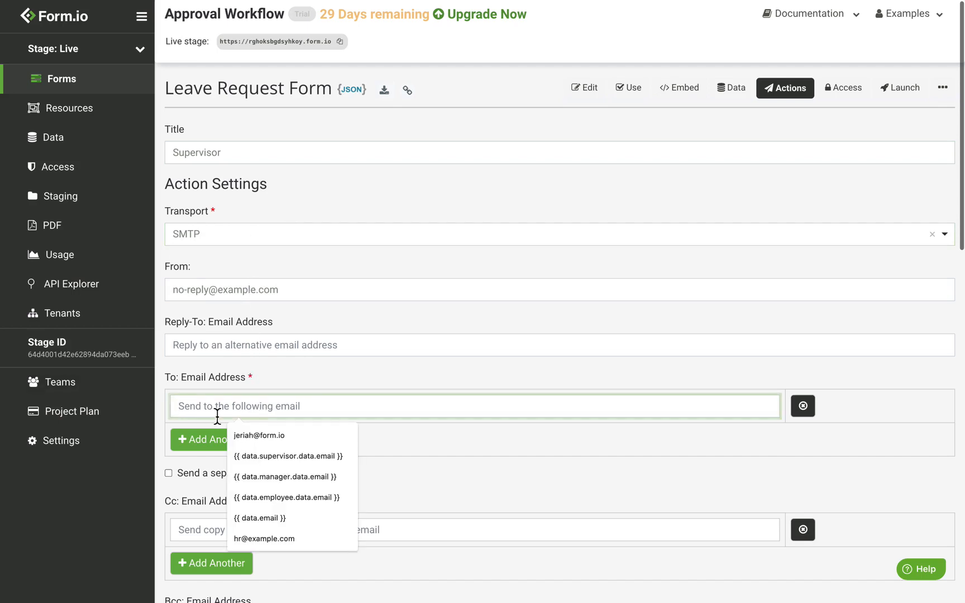
type("{{")
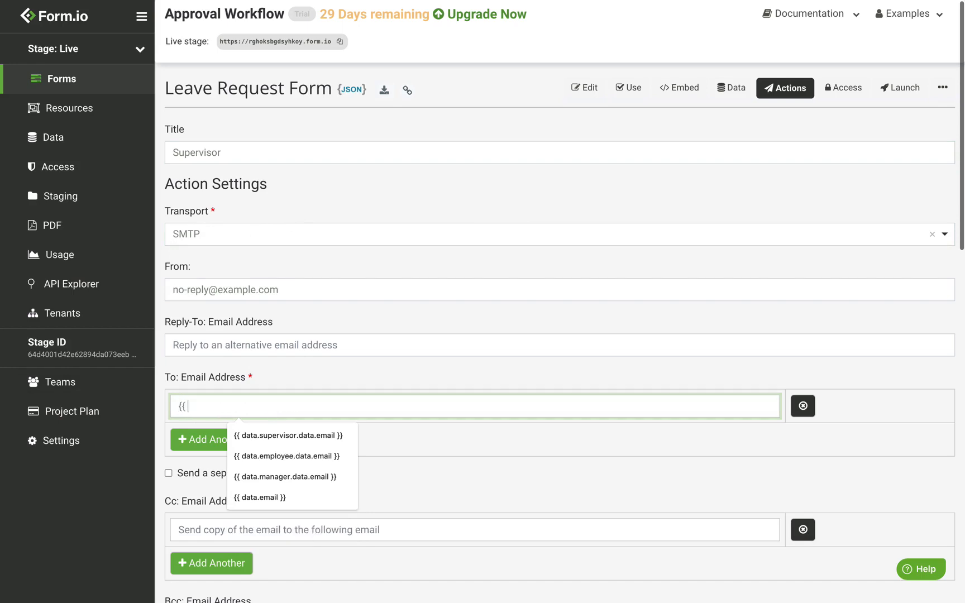
type(" data.s")
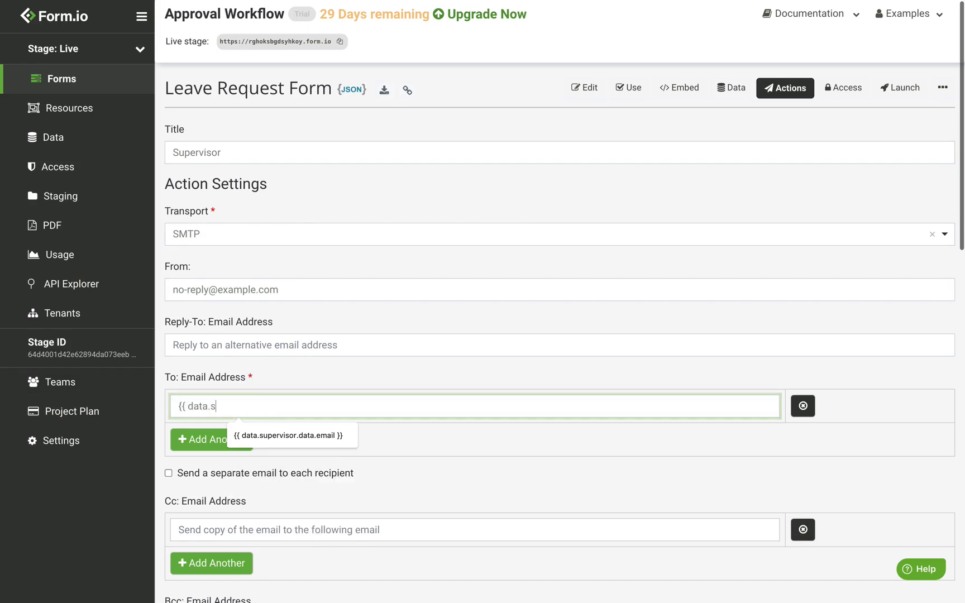
type("ueprvi")
key("BackSpace")
key("BackSpace")
key("BackSpace")
key("BackSpace")
key("BackSpace")
type("pervisor.data.email }}")
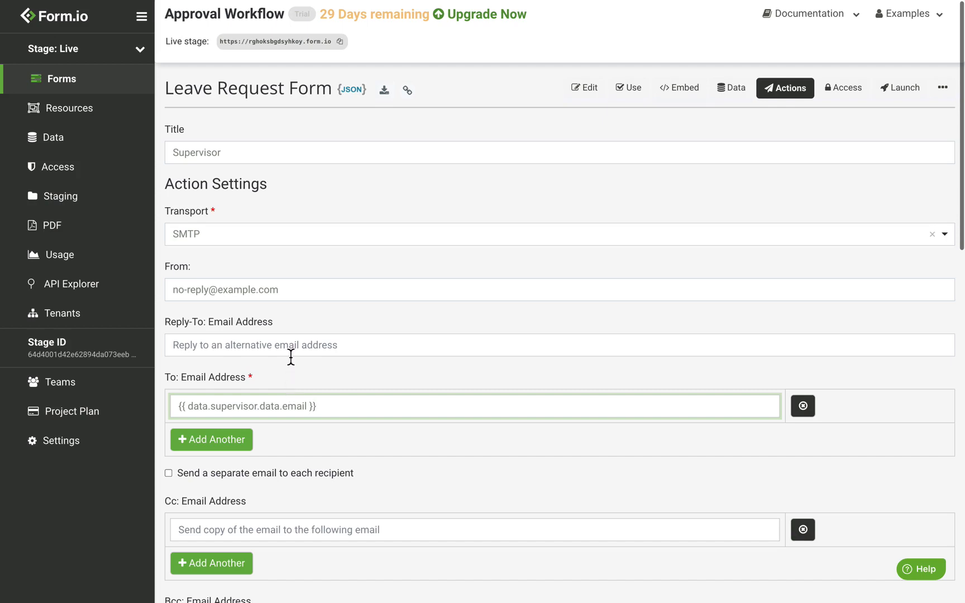
scroll(388, 169, "down", 5)
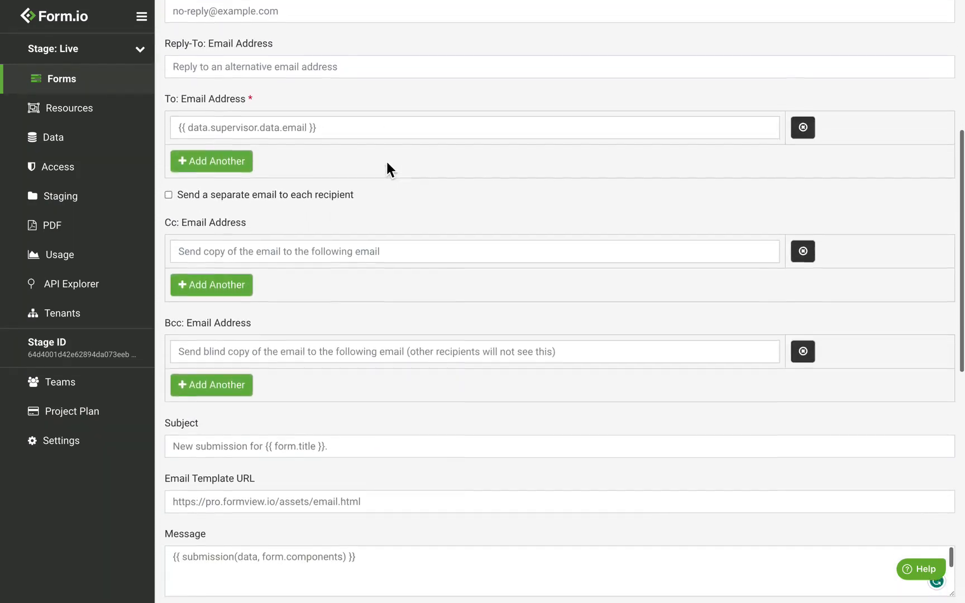
Paste the approve-or-deny link markup onto the message's second line
scroll(387, 169, "down", 2)
left_click(390, 440)
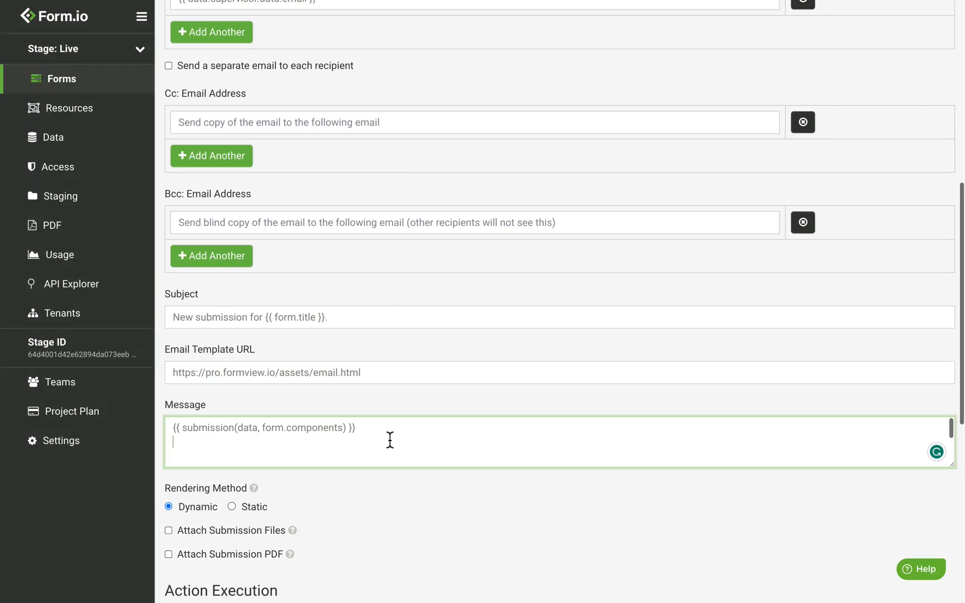
key("ctrl+v")
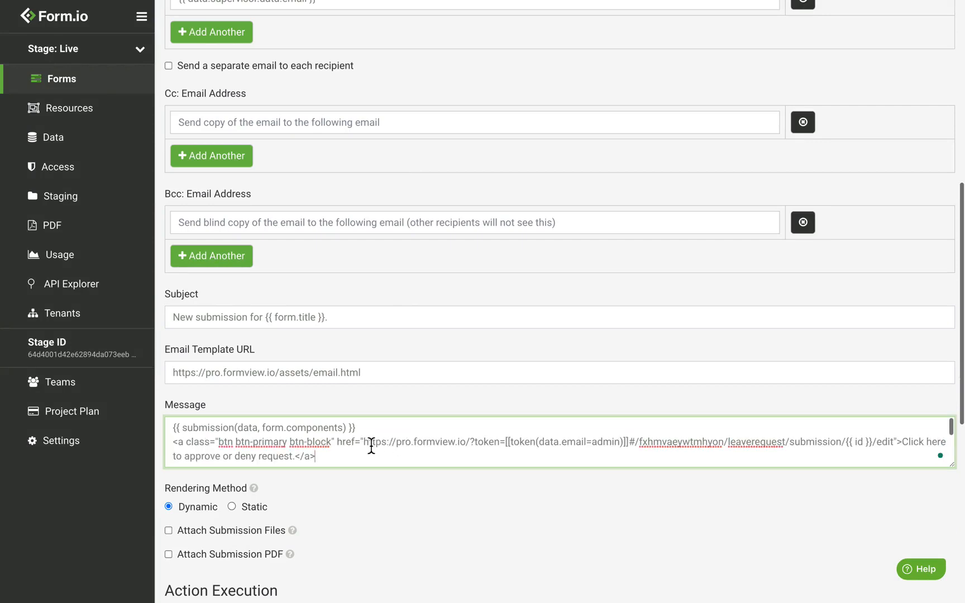
left_click_drag(365, 442, 473, 448)
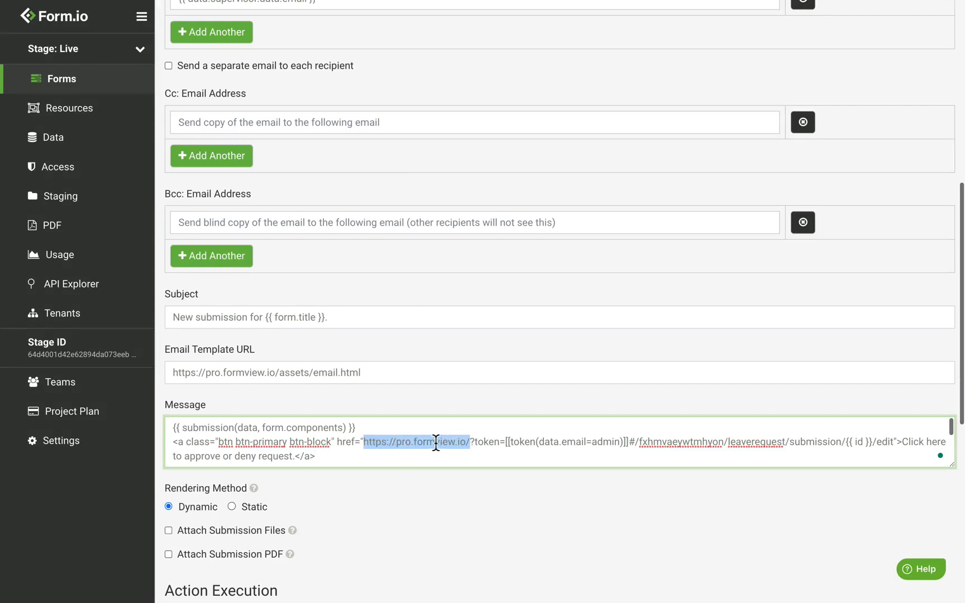
left_click(392, 444)
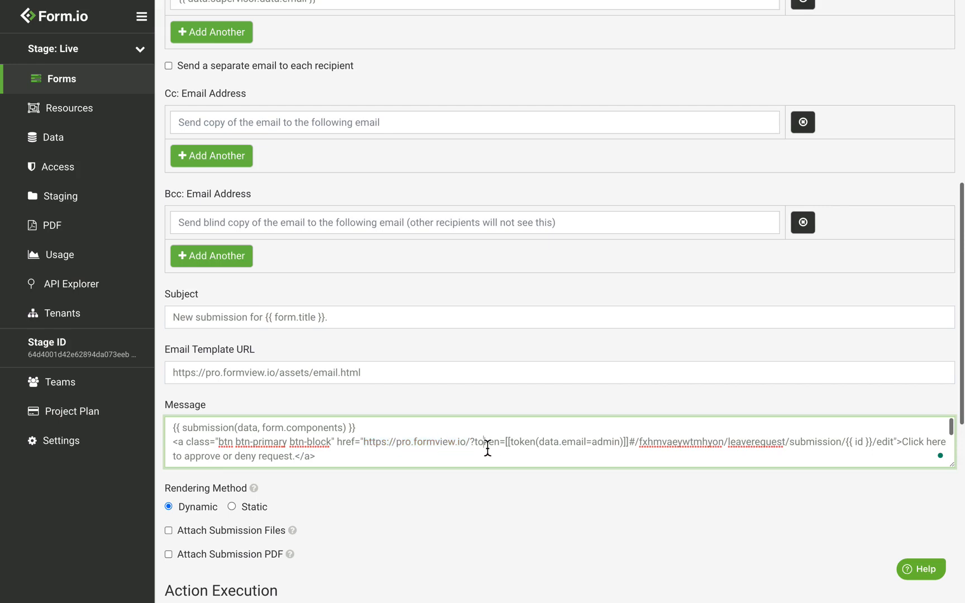
Review the link's token, project name, leaverequest form path and submission edit URL
double_click(488, 447)
double_click(608, 447)
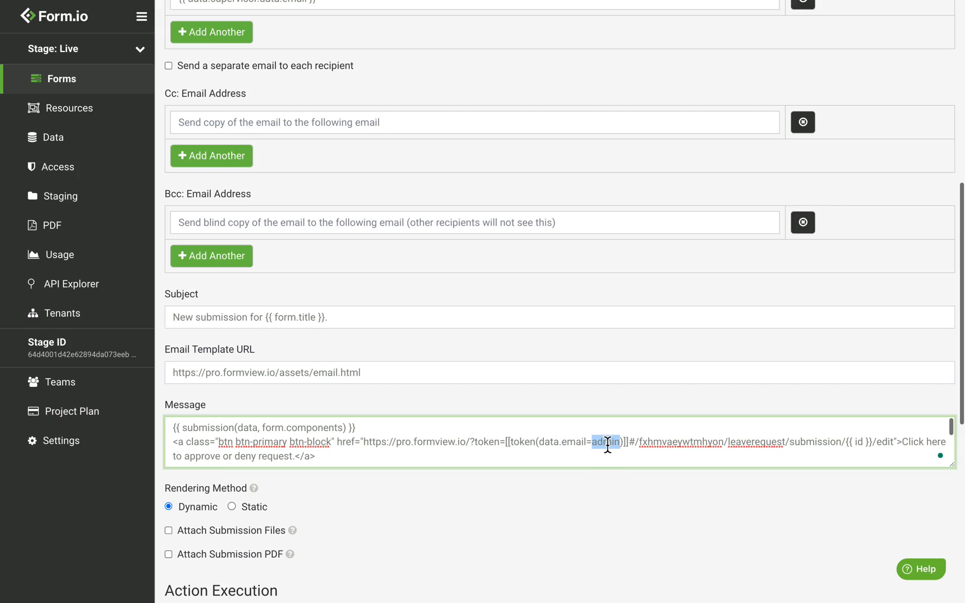
double_click(579, 445)
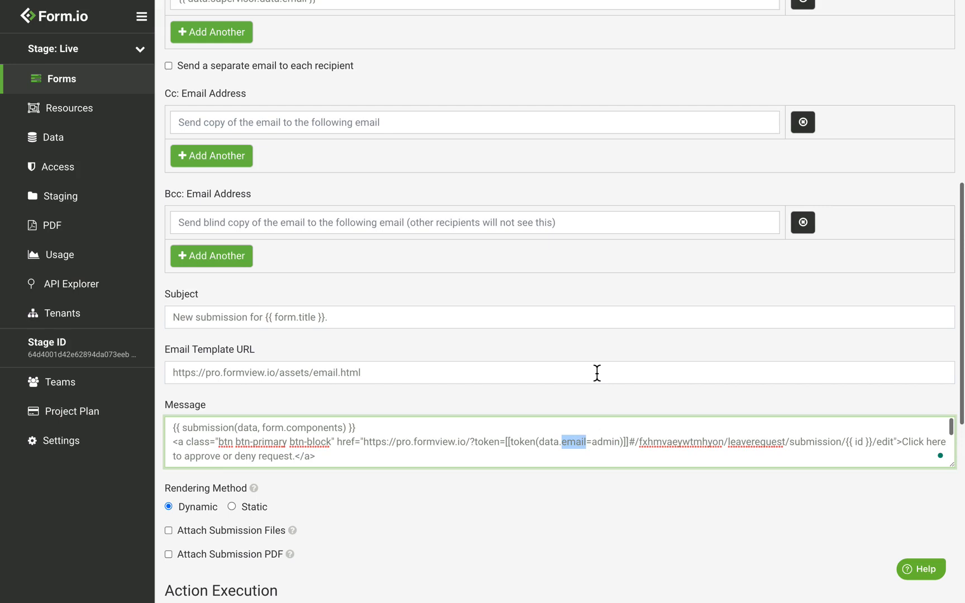
double_click(680, 443)
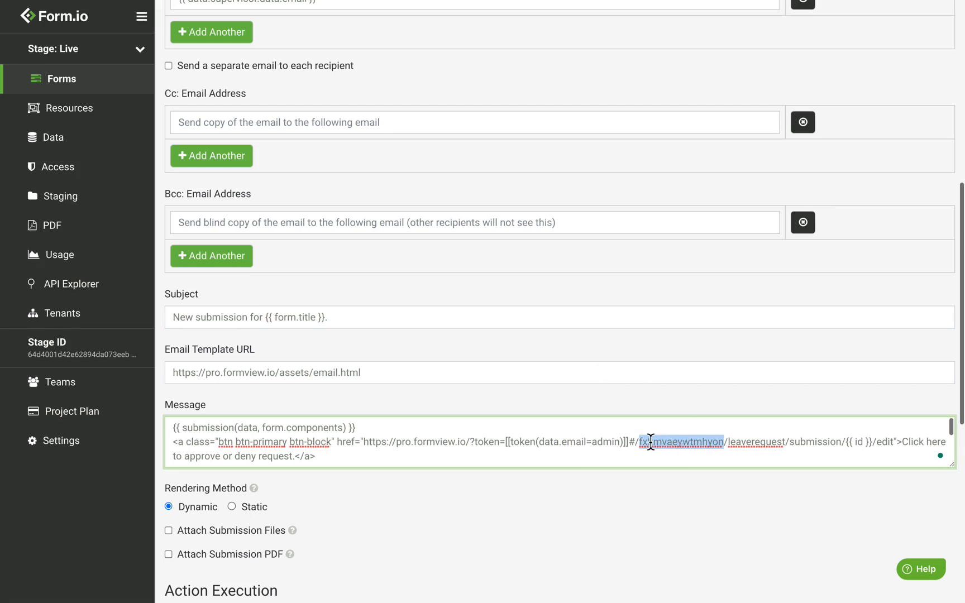
double_click(751, 451)
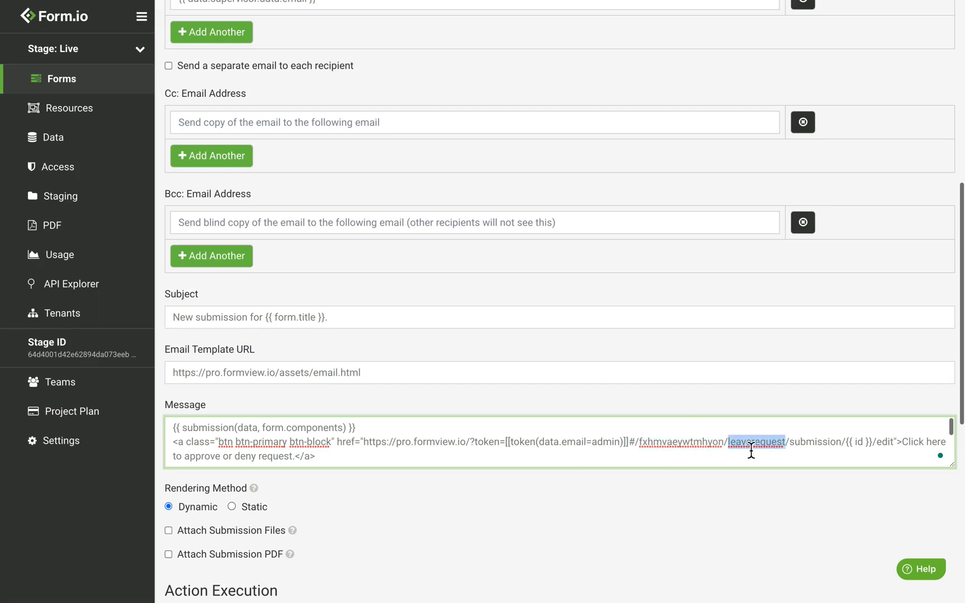
double_click(812, 445)
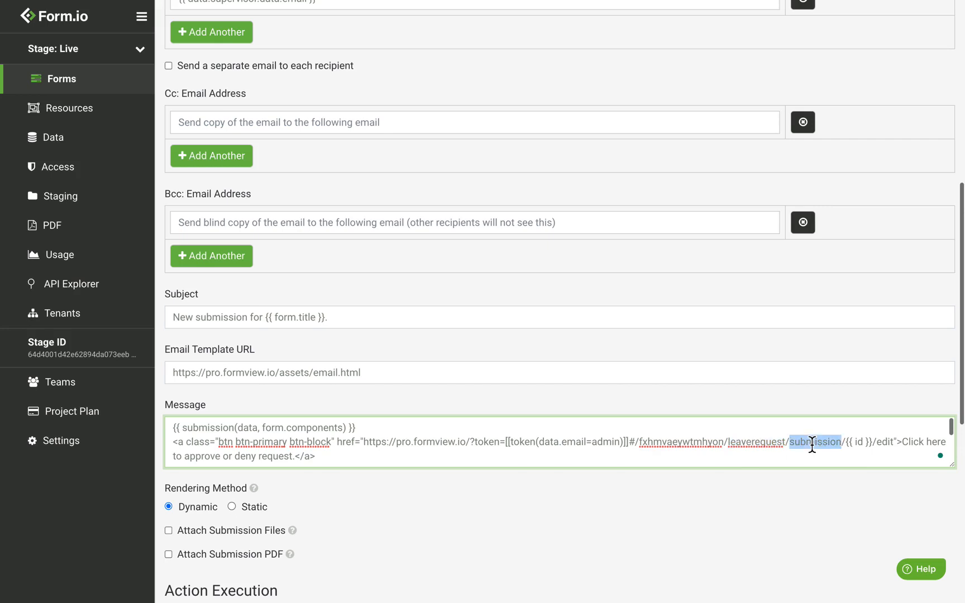
double_click(888, 447)
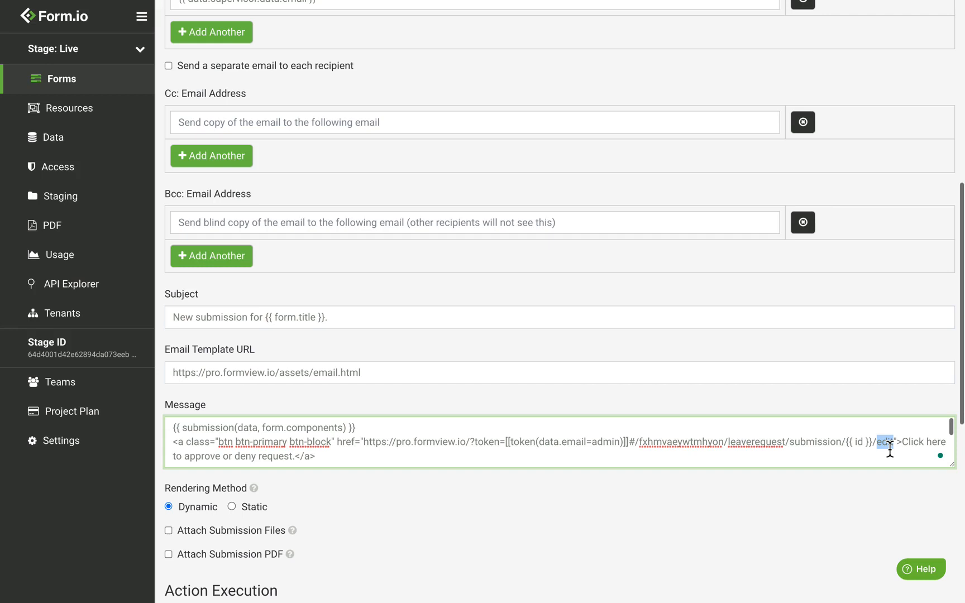
double_click(680, 449)
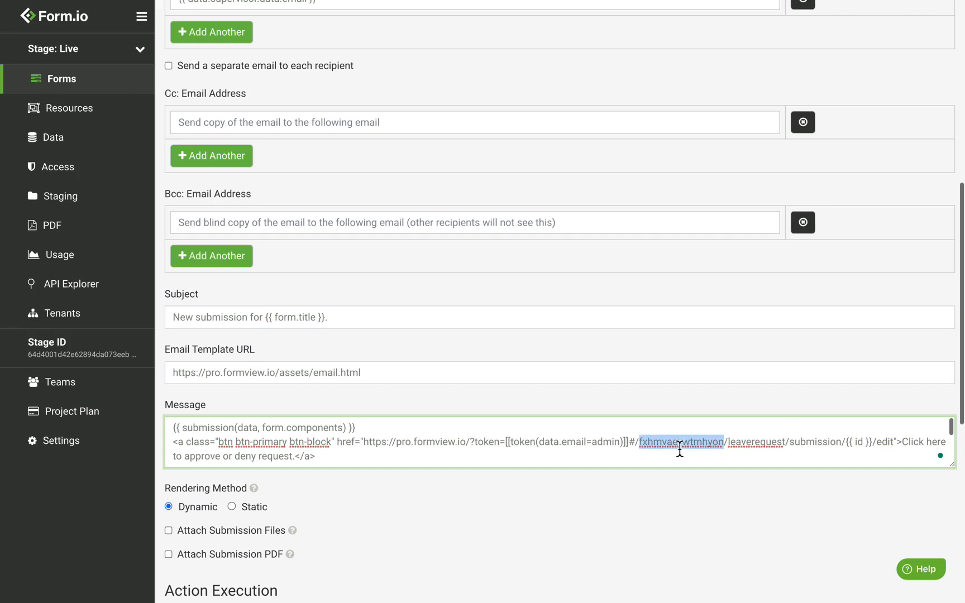
left_click(352, 434)
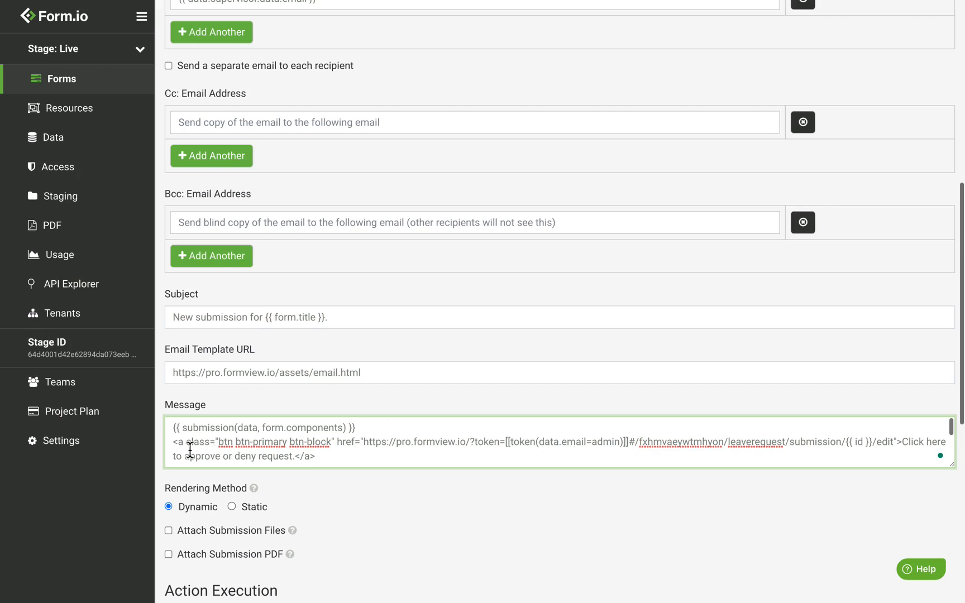
left_click_drag(171, 448, 334, 448)
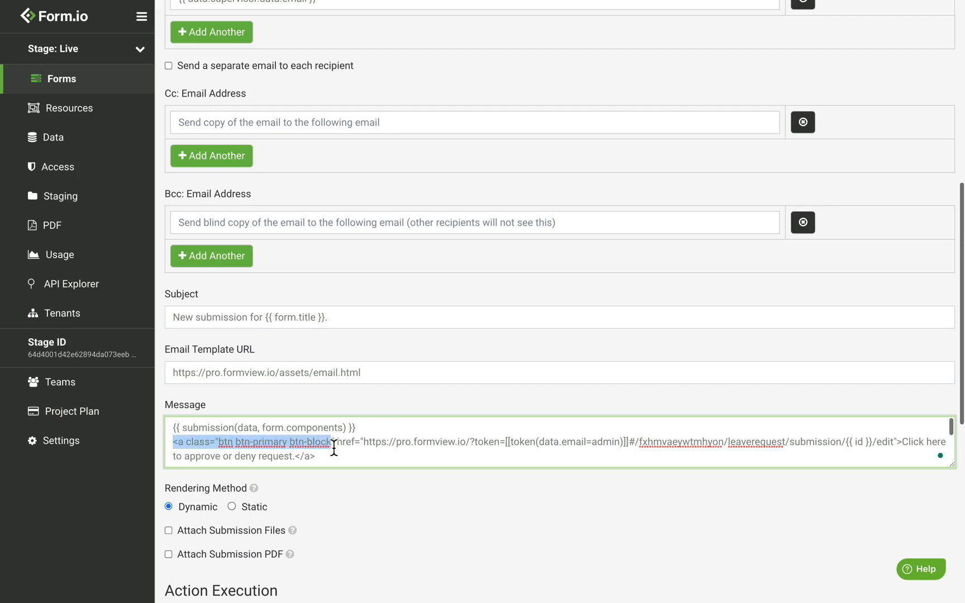
left_click(351, 446)
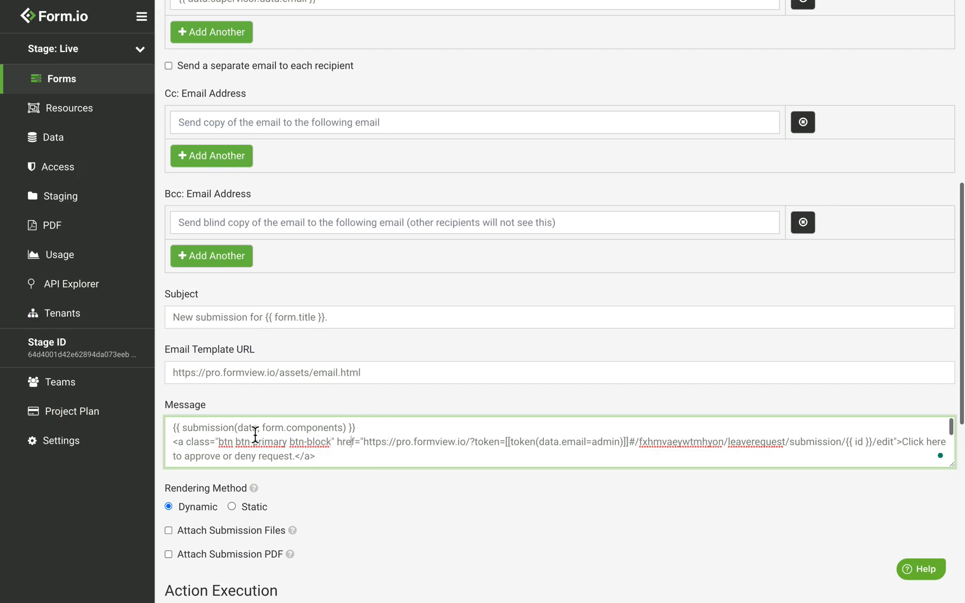
Replace the whole message with the full template containing the approval link
key("ctrl+a")
key("BackSpace")
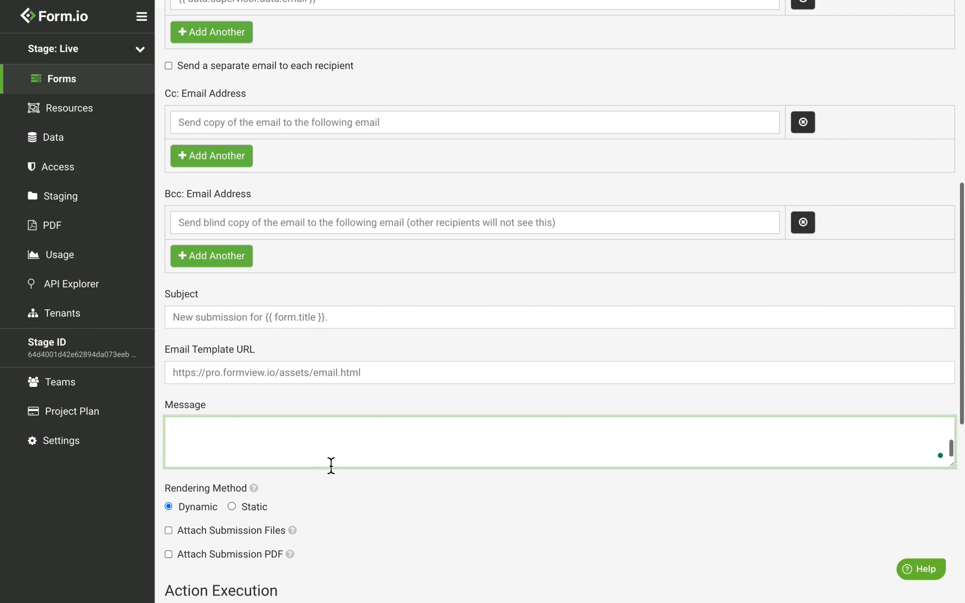
key("ctrl+v")
scroll(344, 502, "down", 6)
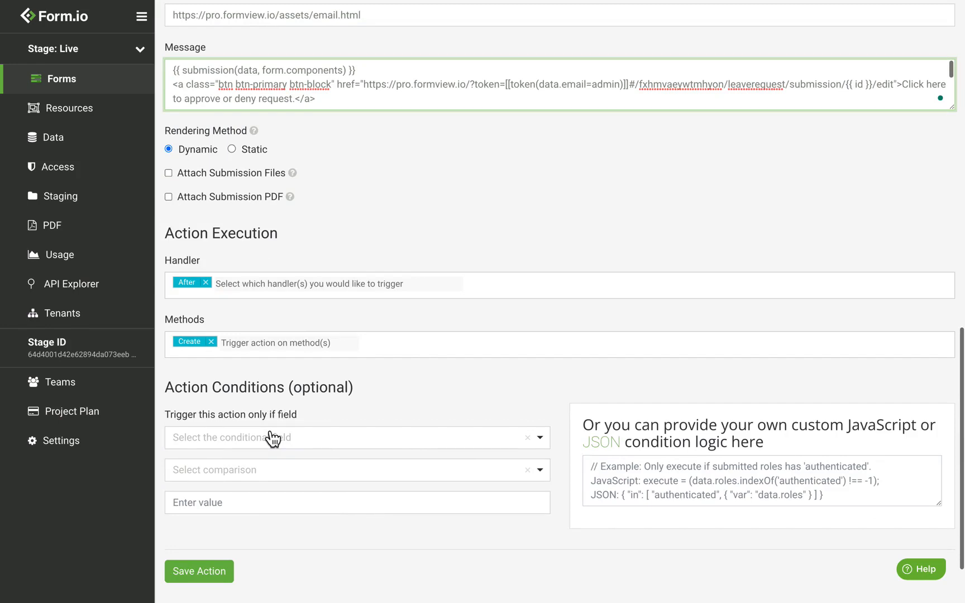
Condition the Supervisor action on Status Equals 'requested' and save it
left_click(307, 454)
type("status")
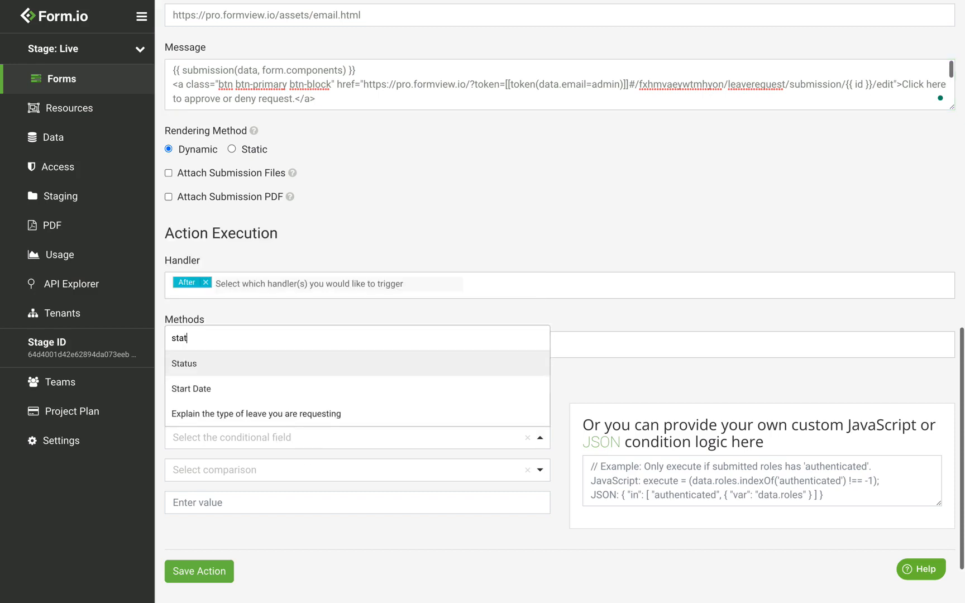
left_click(212, 418)
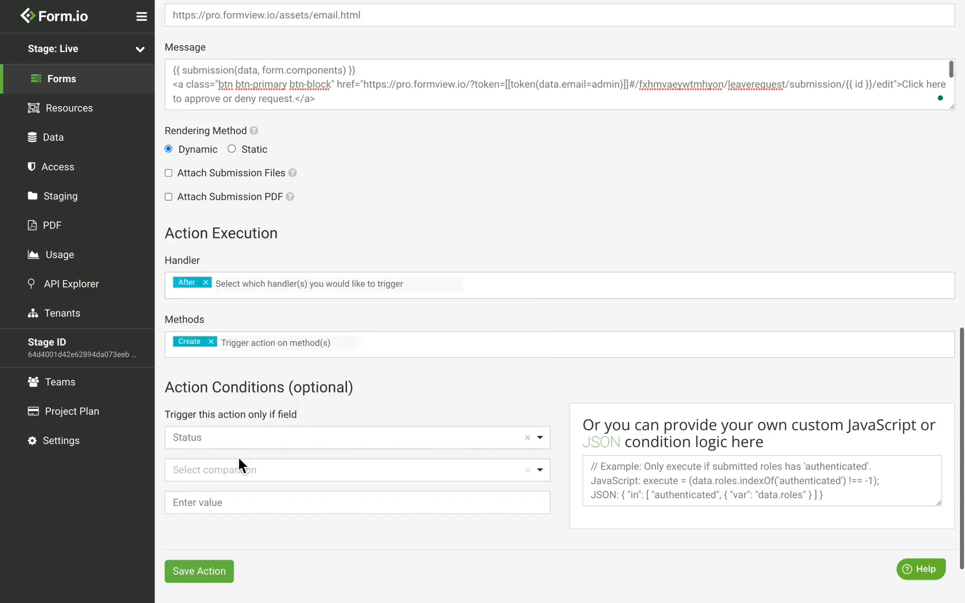
left_click(247, 476)
left_click(235, 520)
left_click(247, 504)
type("requested")
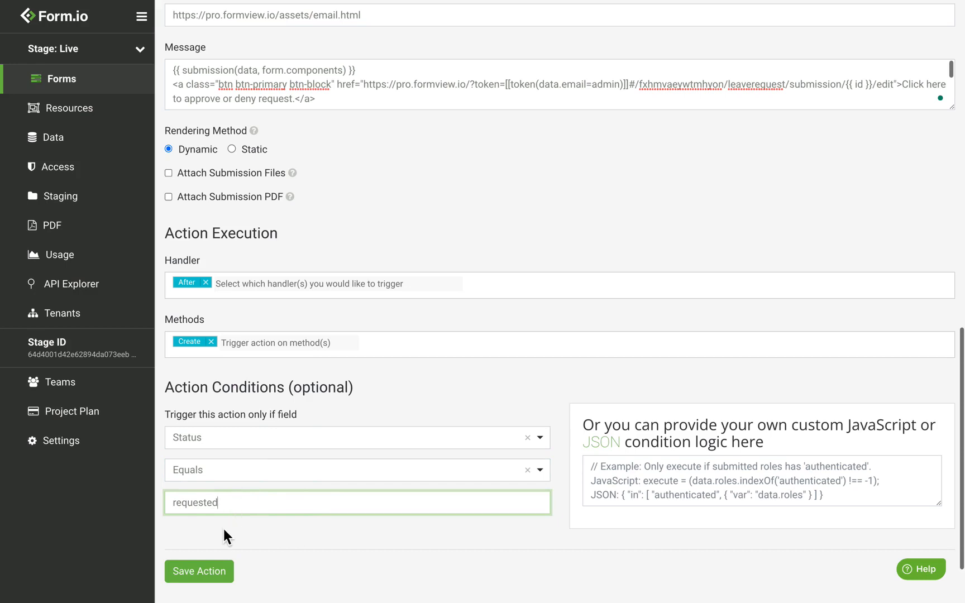
left_click(228, 576)
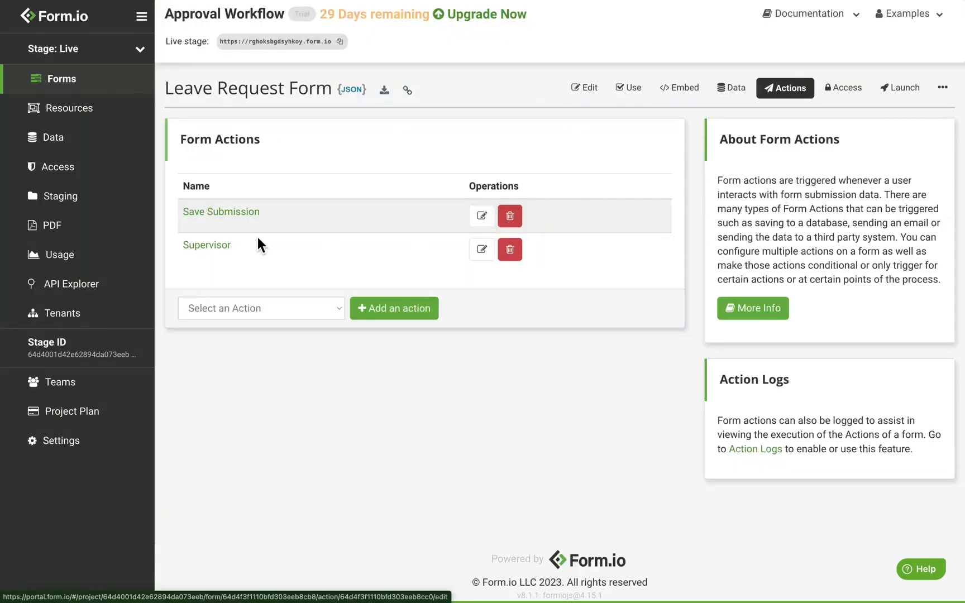
Add another Email action titled 'Manager' using SMTP transport
left_click(252, 313)
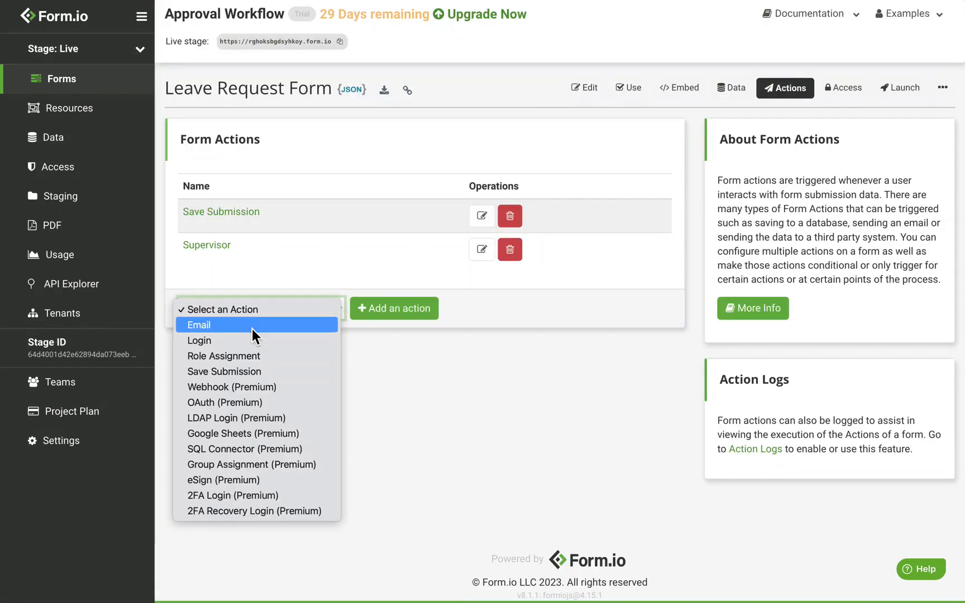
left_click(252, 329)
left_click(371, 308)
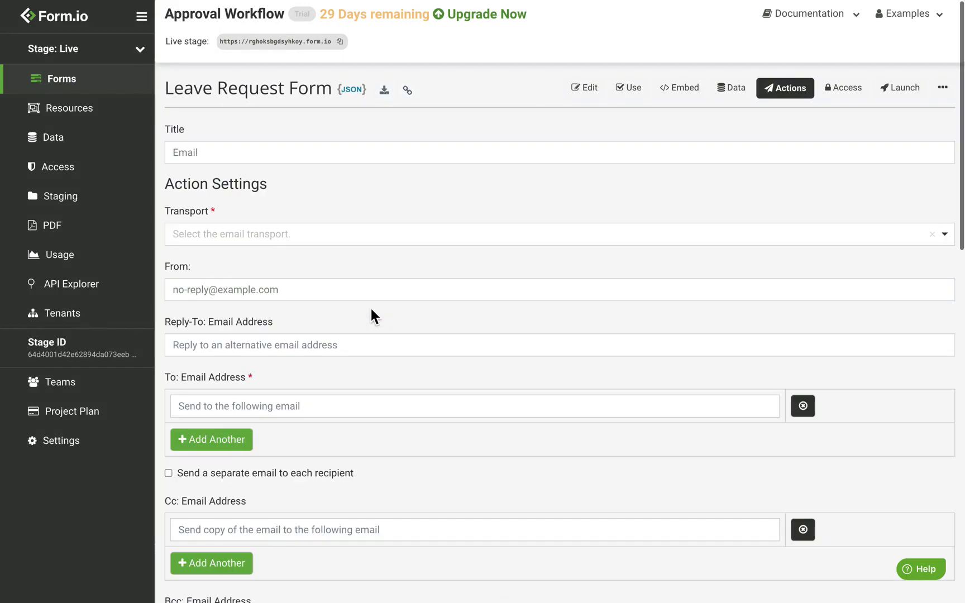
double_click(222, 163)
type("Manager")
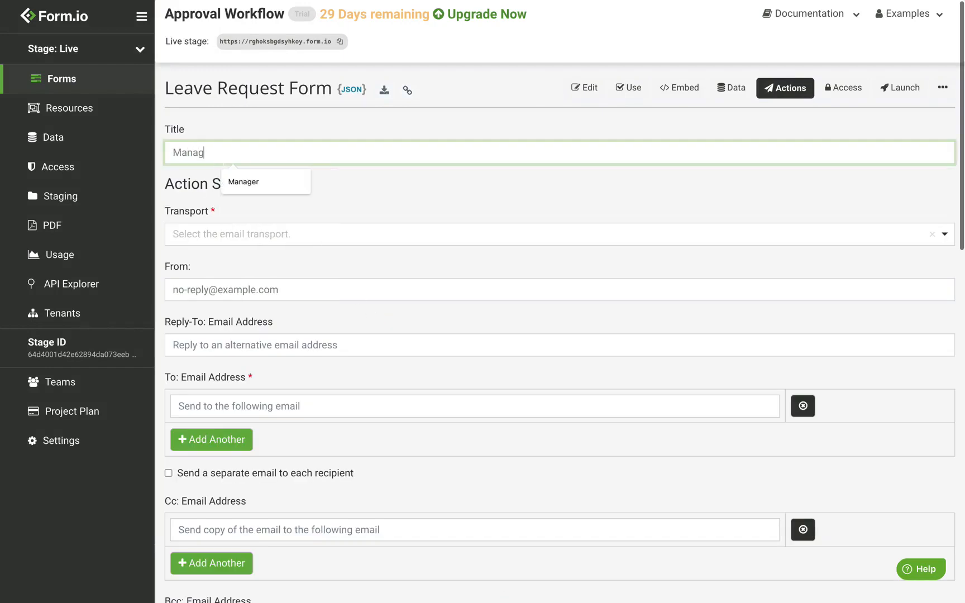
left_click(239, 244)
left_click(233, 284)
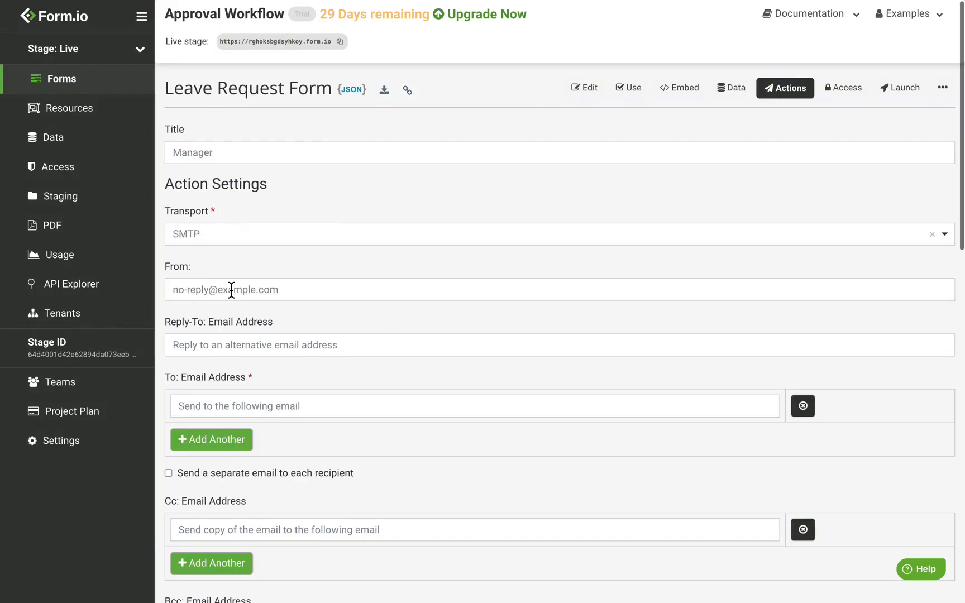
Address the Manager email to {{ data.manager.data.email }}
left_click(274, 407)
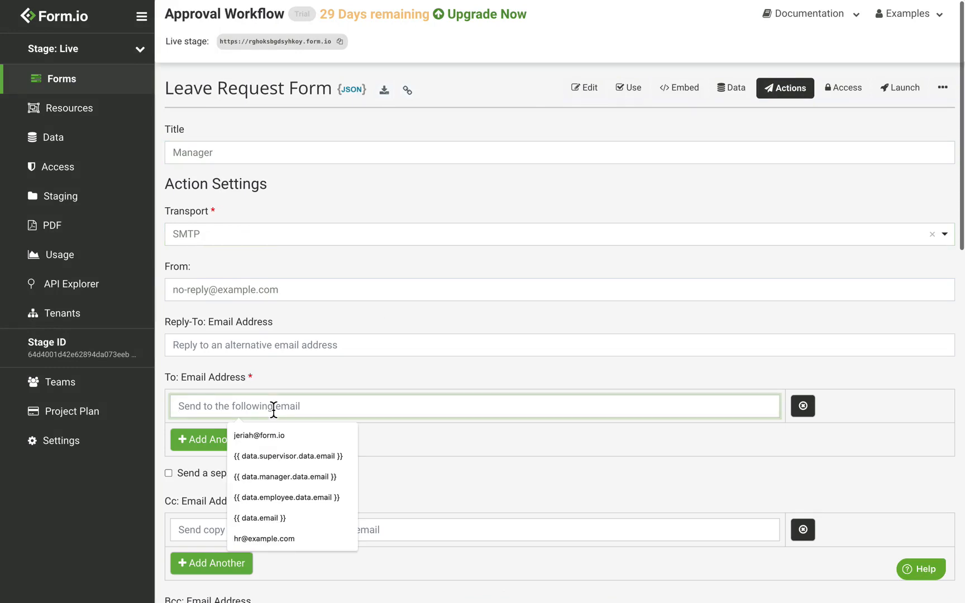
type("{{")
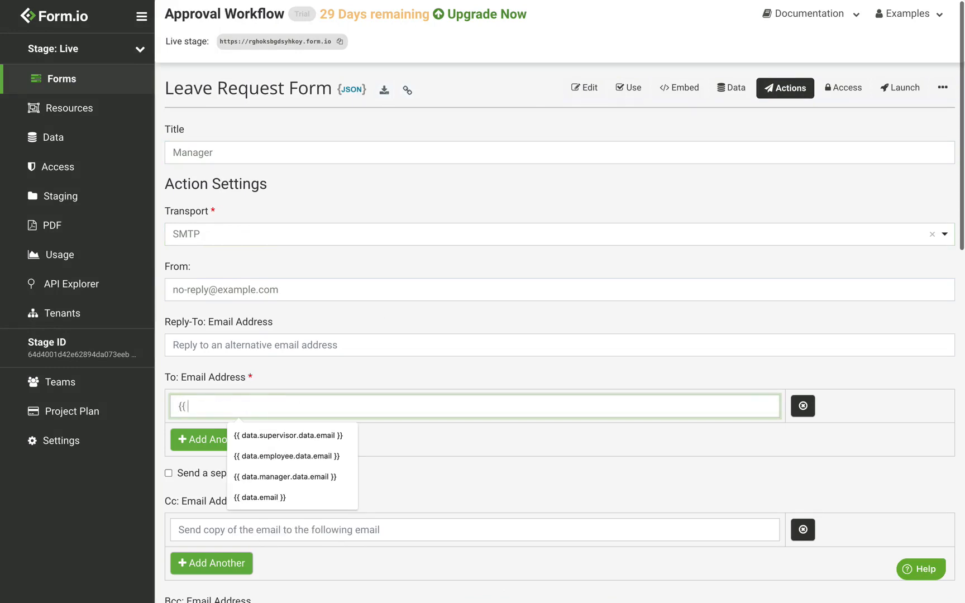
type(" data.manager")
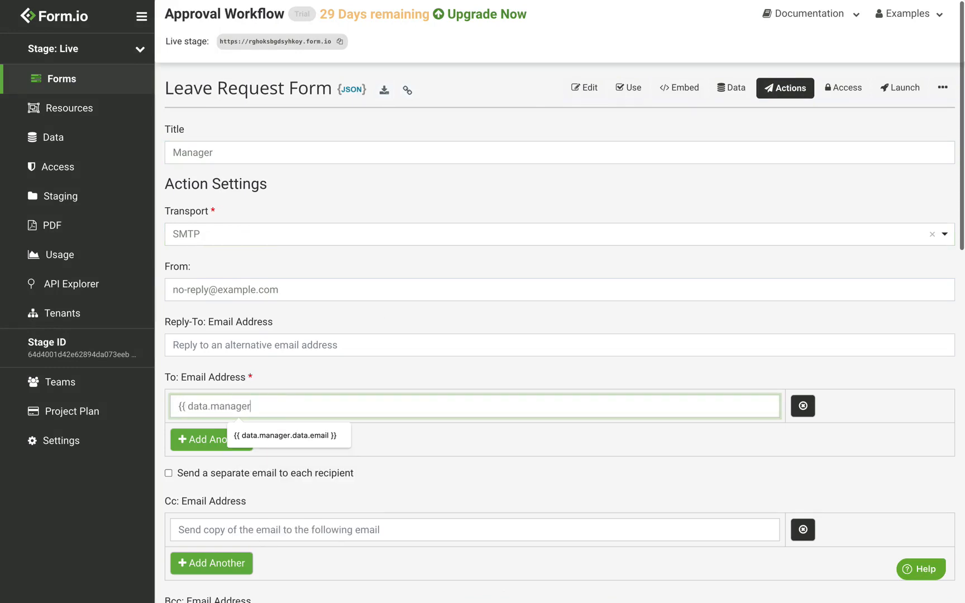
type(".data.emao")
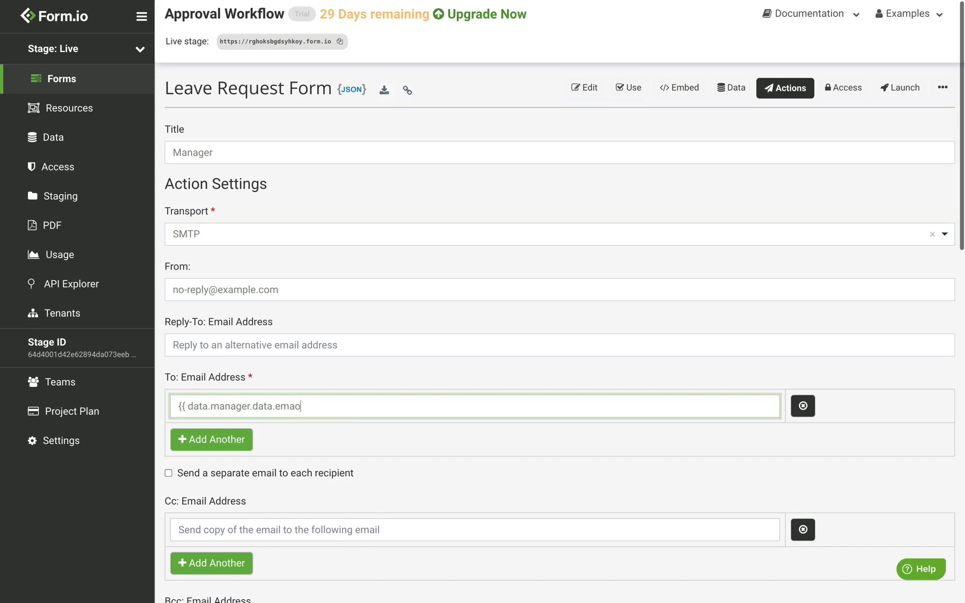
key("BackSpace")
type("il")
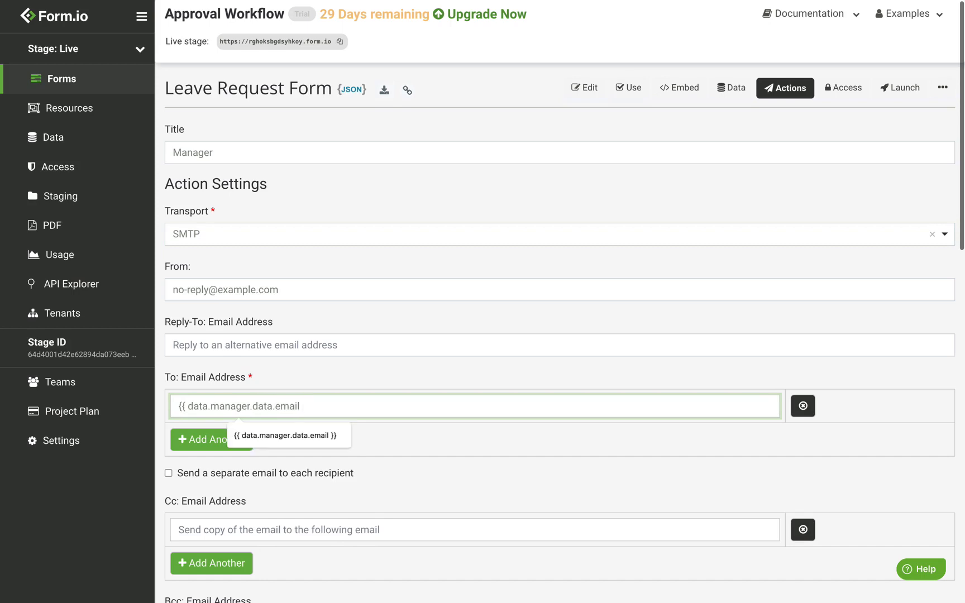
type(" }}")
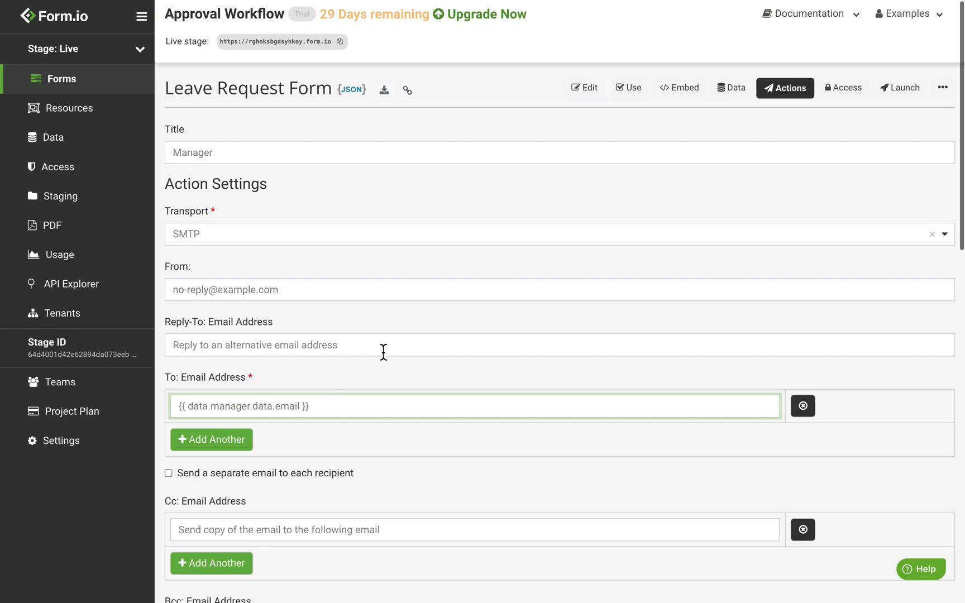
scroll(383, 352, "down", 7)
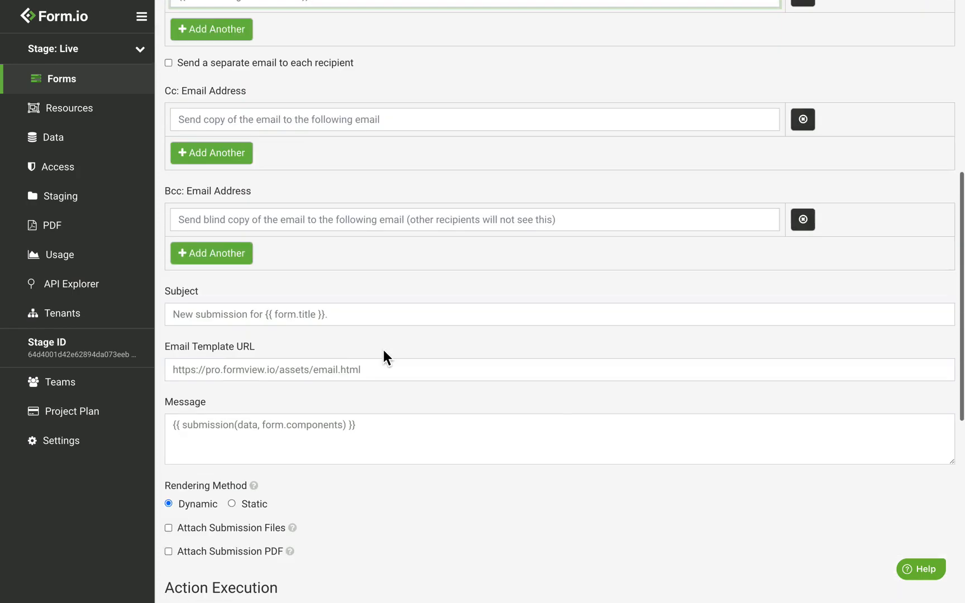
scroll(383, 358, "down", 2)
Paste the approve-or-deny link on a new message line and check its admin and email token words
left_click(393, 356)
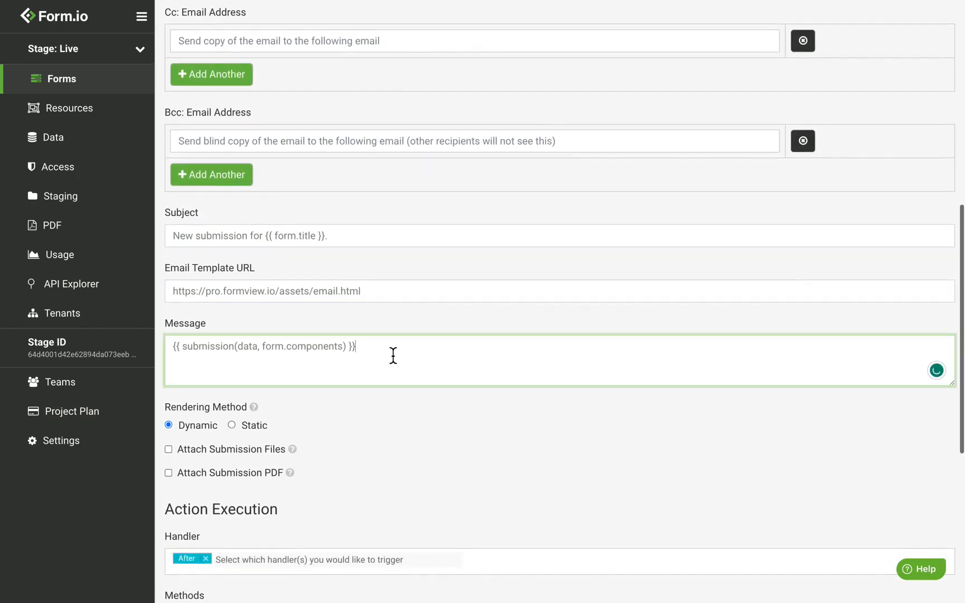
key("Return")
key("ctrl+v")
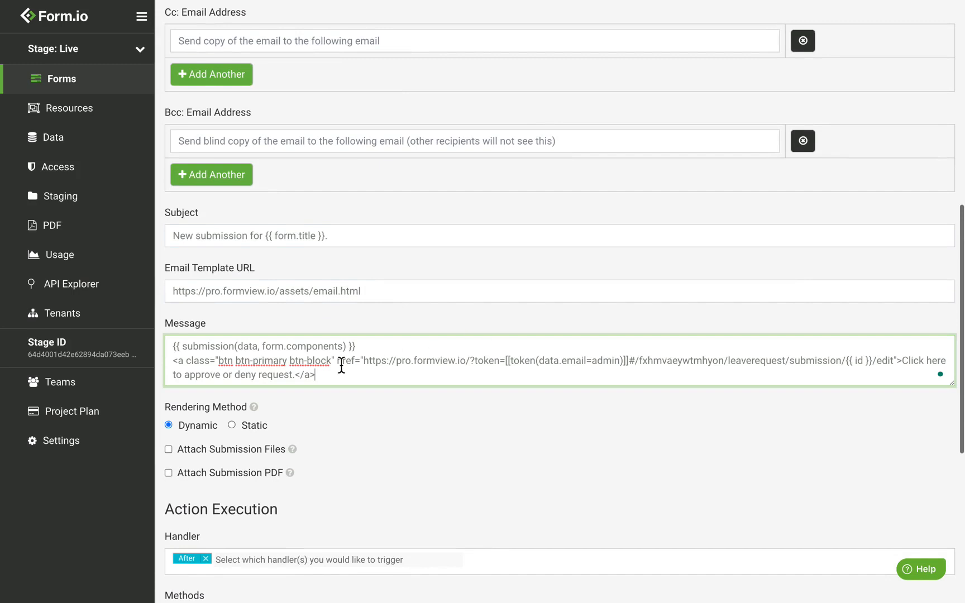
double_click(614, 369)
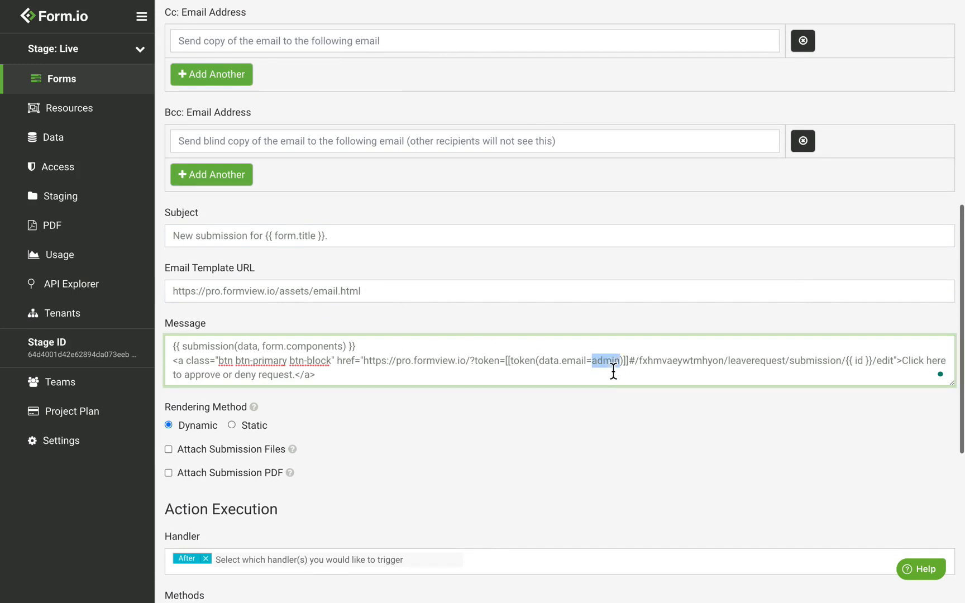
left_click(581, 362)
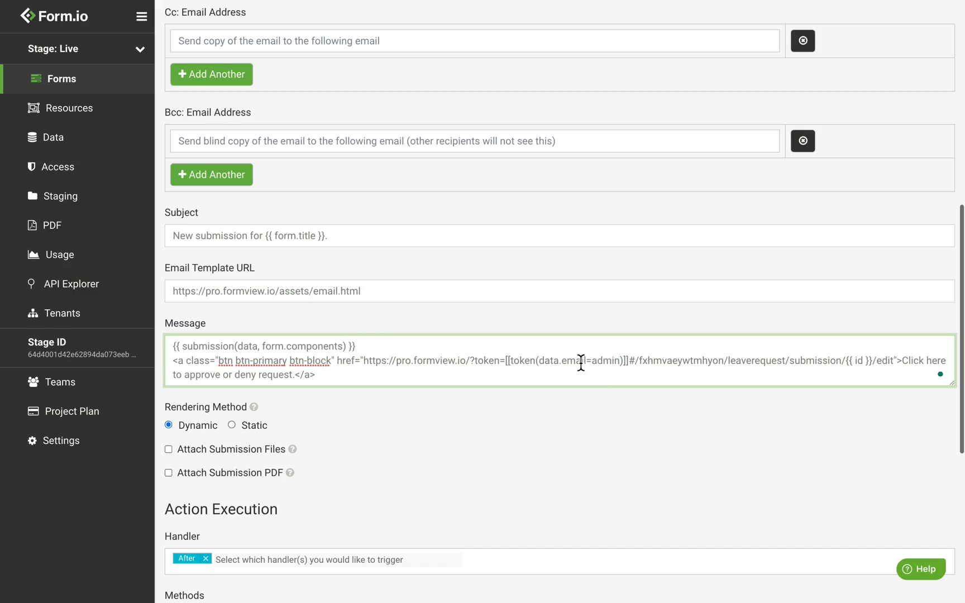
double_click(581, 362)
scroll(330, 329, "down", 1)
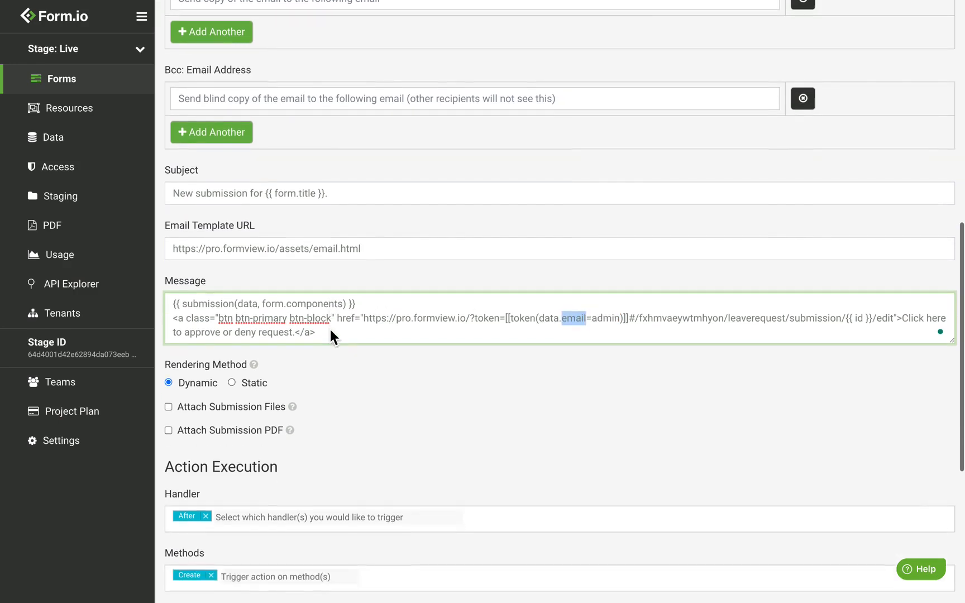
scroll(330, 330, "down", 3)
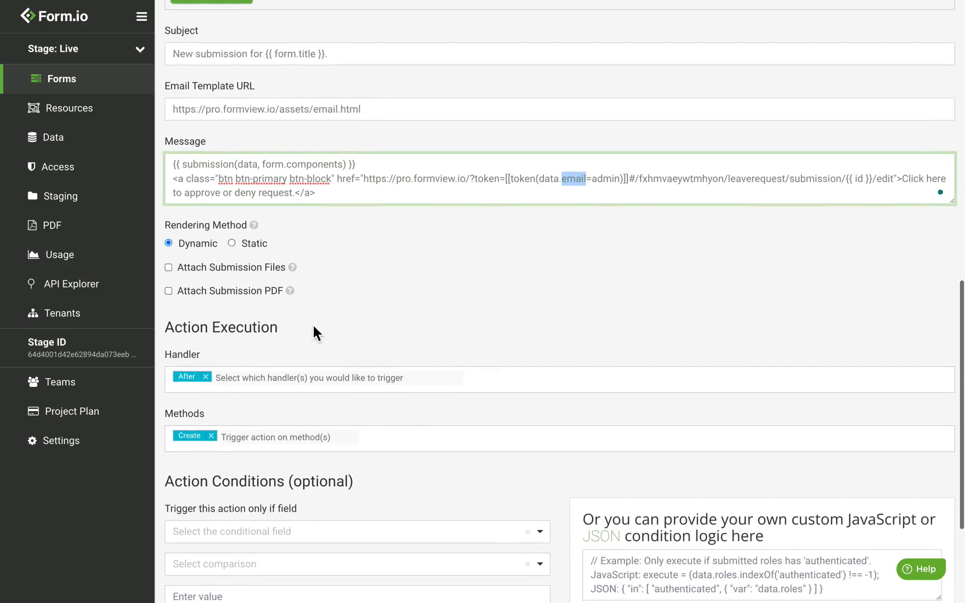
Add Update as a trigger method for the Manager action
scroll(314, 328, "down", 1)
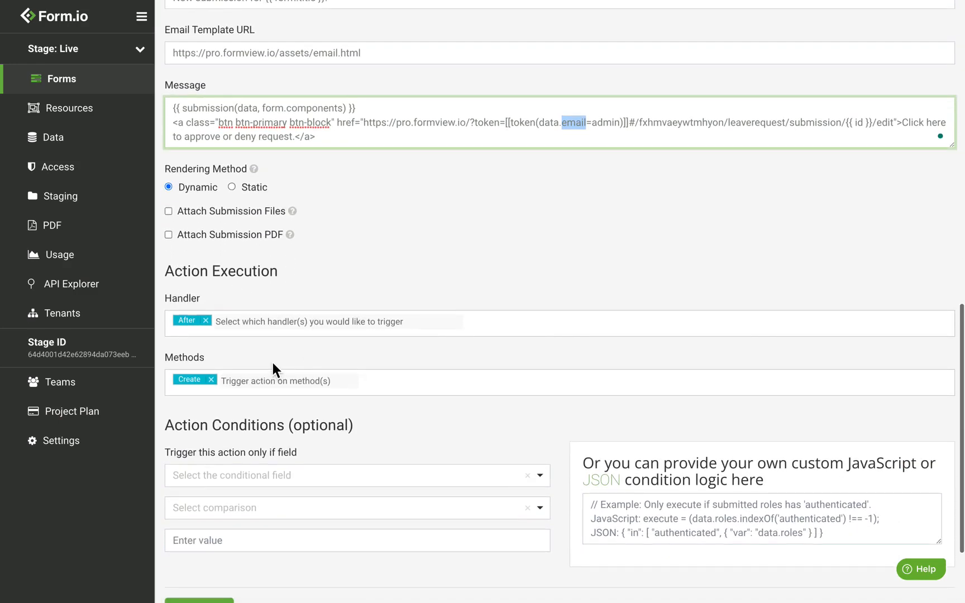
left_click(243, 385)
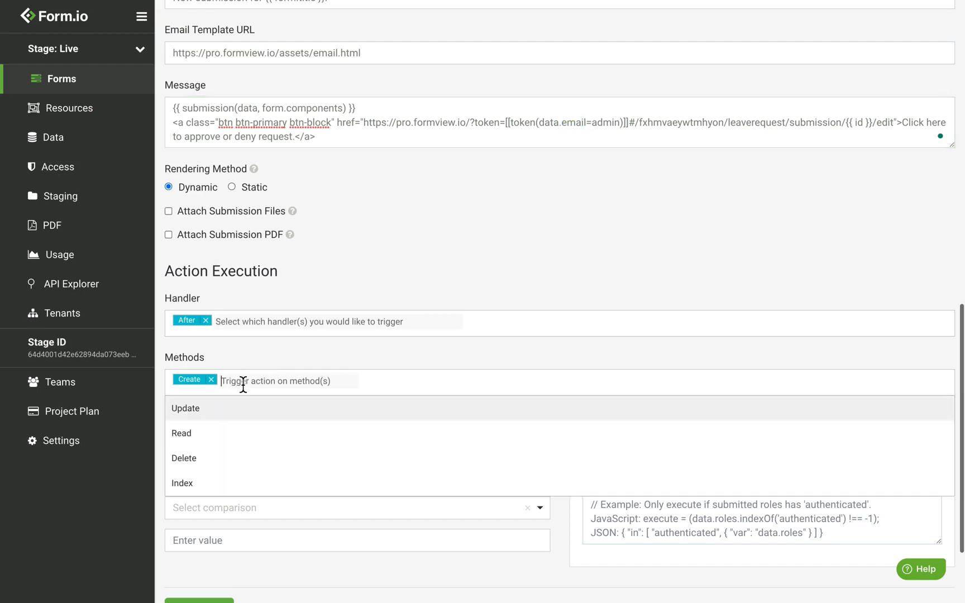
left_click(224, 413)
left_click(284, 353)
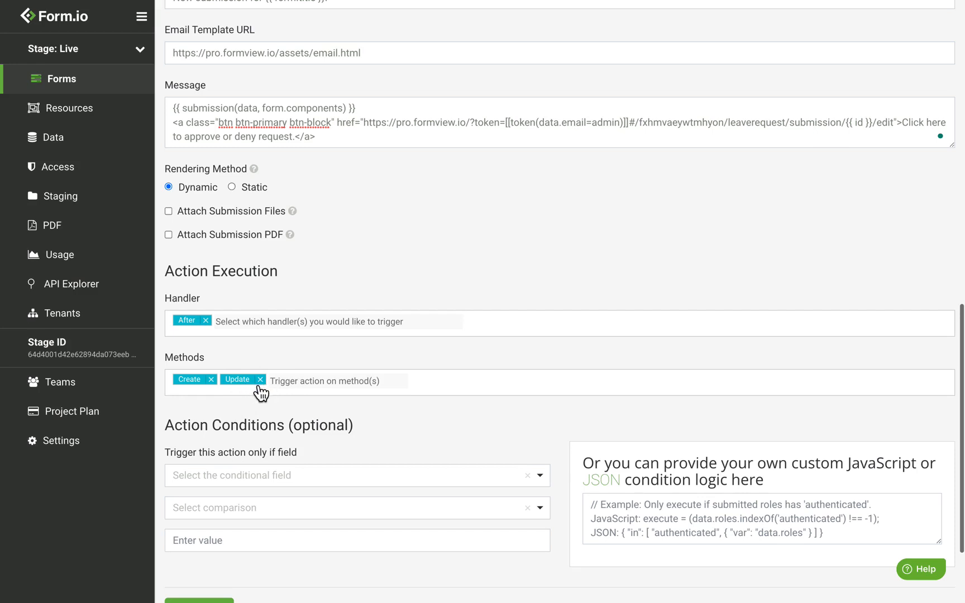
Condition the Manager action on Status Equals 'supervisorApproved' and save it
scroll(261, 392, "down", 2)
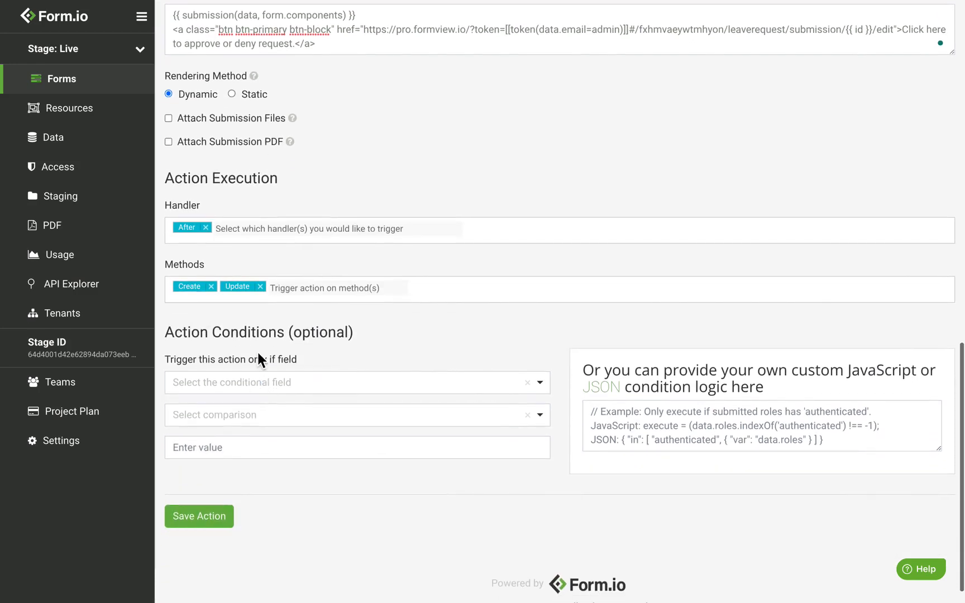
left_click(252, 385)
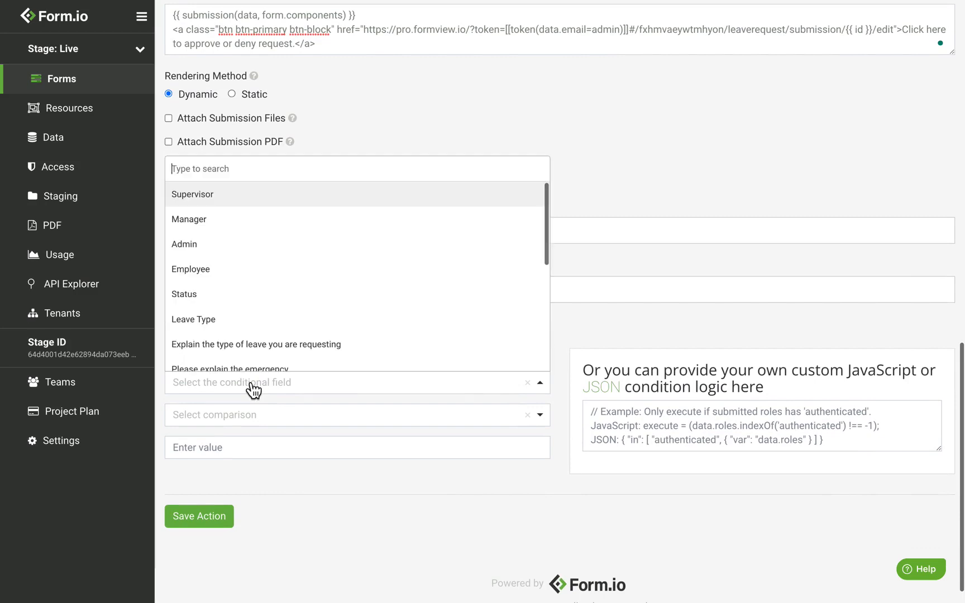
type("statu")
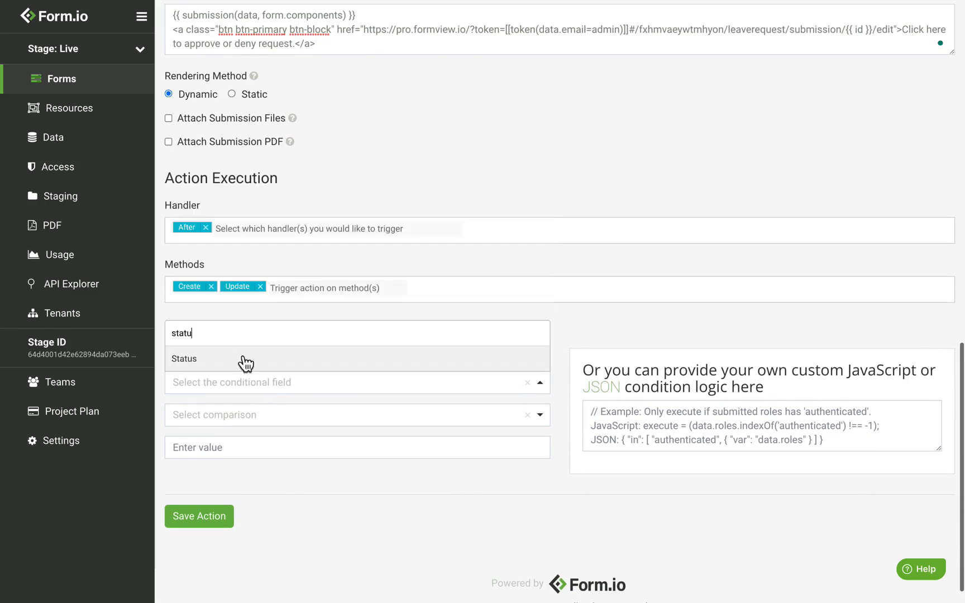
left_click(244, 361)
left_click(226, 429)
left_click(221, 466)
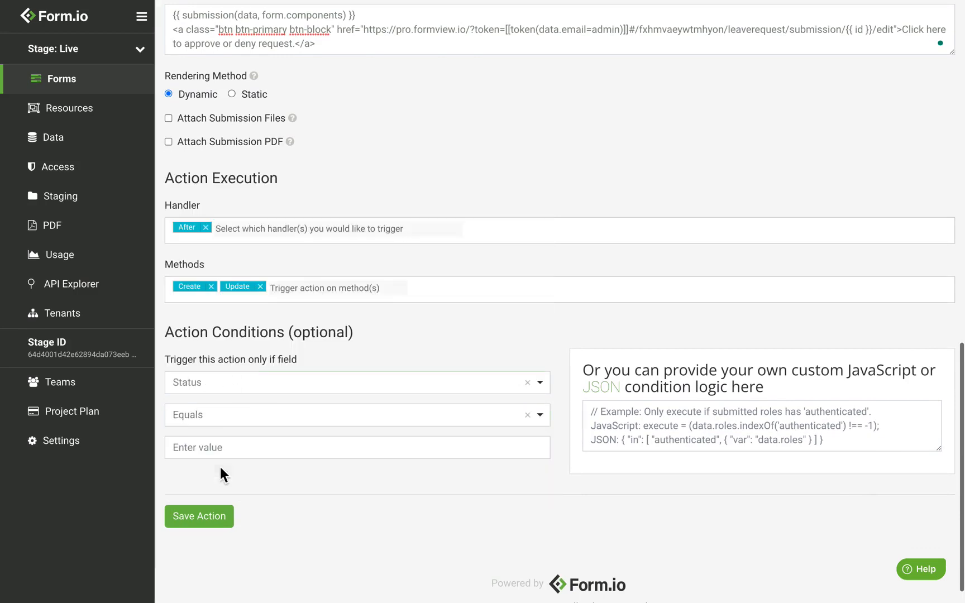
left_click(265, 444)
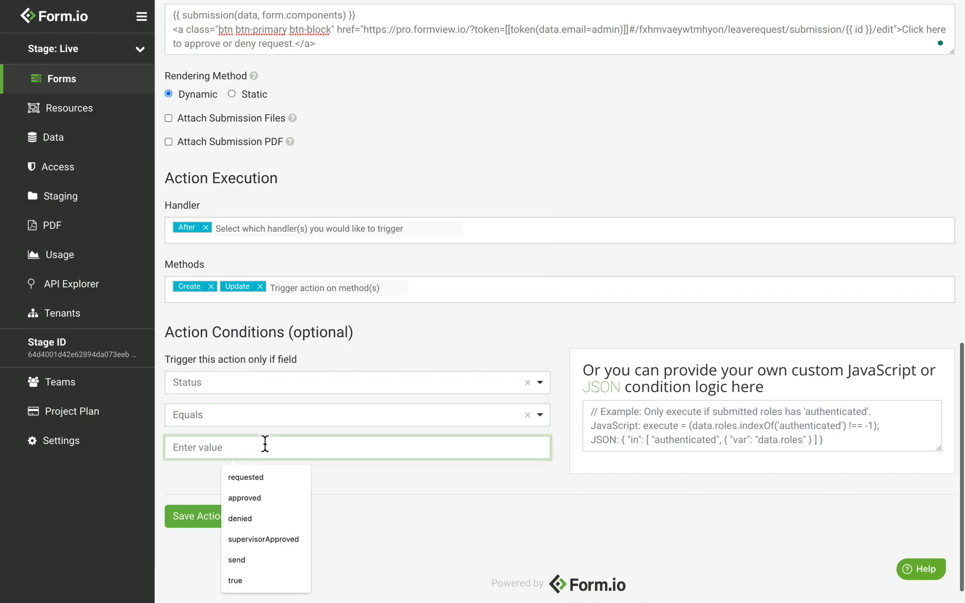
type("sup")
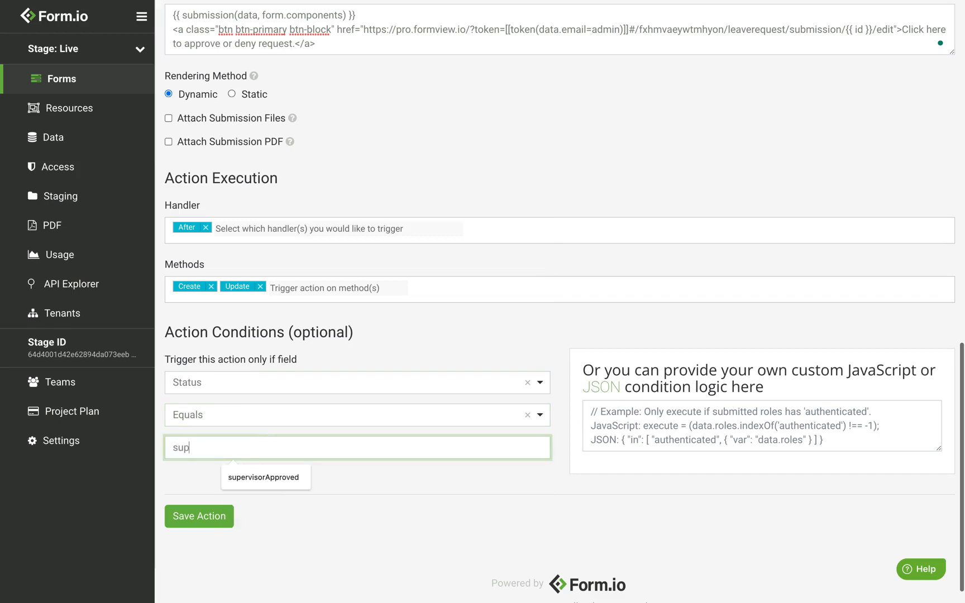
type("ervisorApproved")
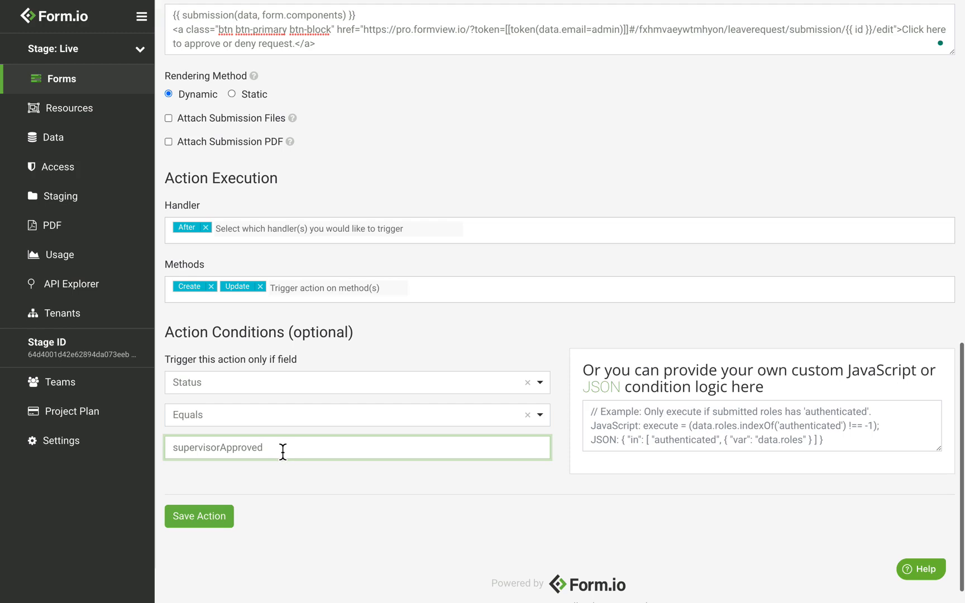
left_click(209, 528)
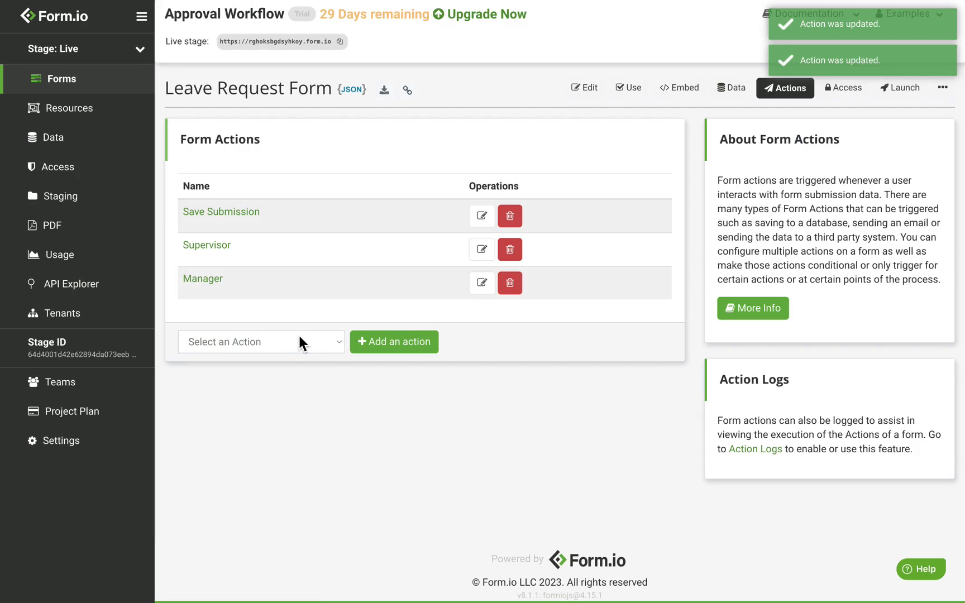
Add an Email action titled 'Emergency' over SMTP to {{ data.manager.data.email }}
left_click(271, 344)
left_click(266, 362)
left_click(393, 343)
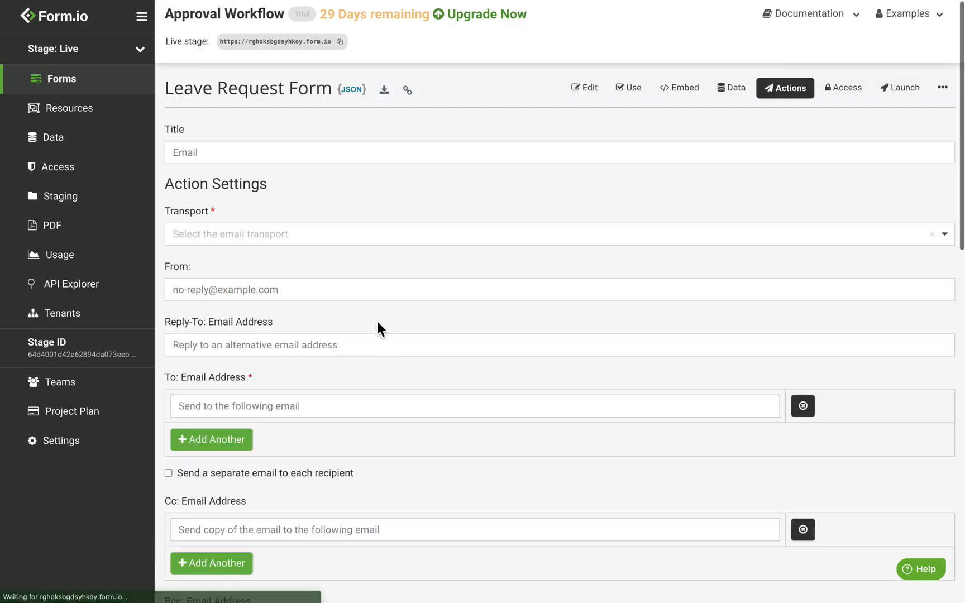
double_click(250, 162)
type("Emergency")
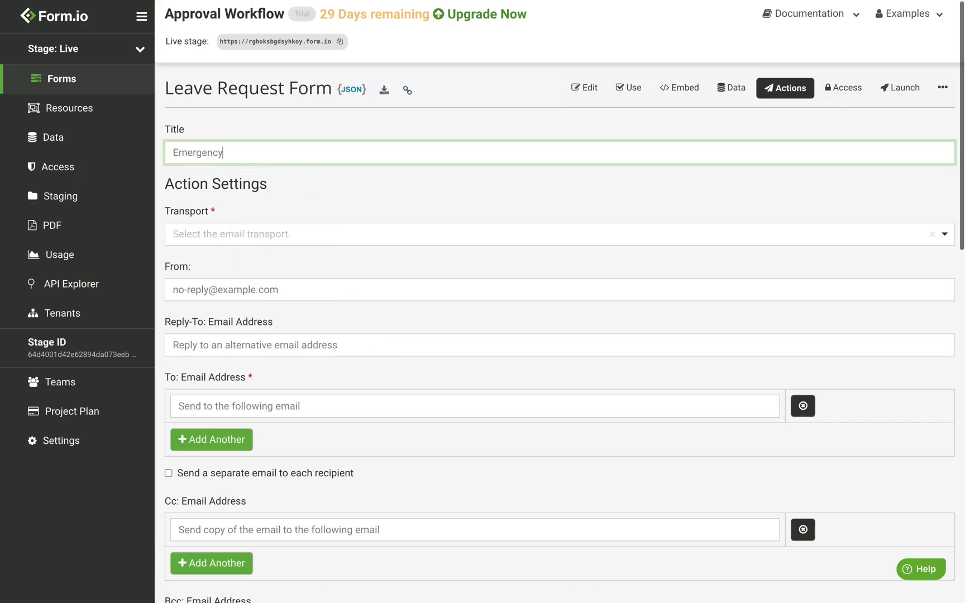
left_click(241, 237)
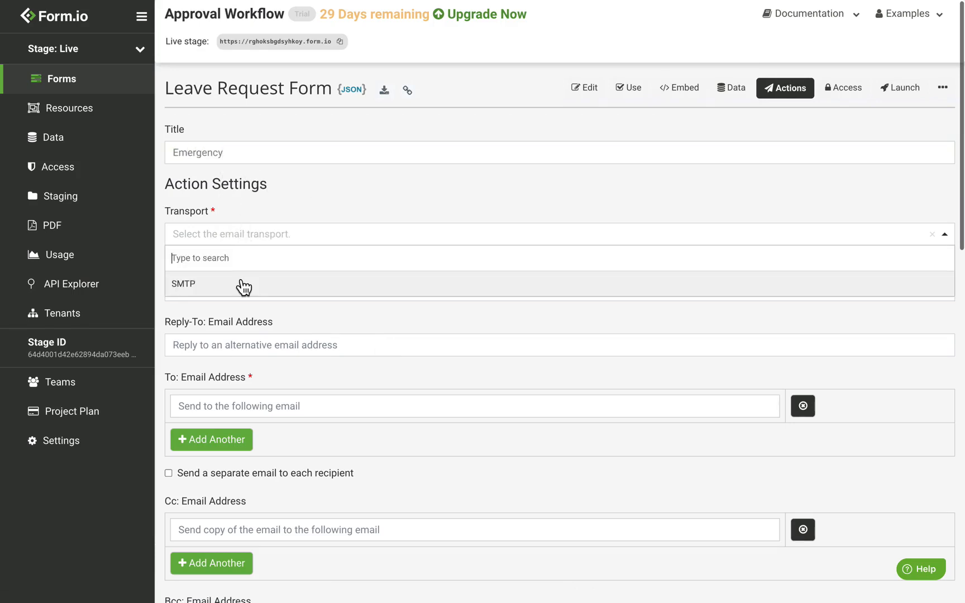
left_click(242, 284)
left_click(240, 407)
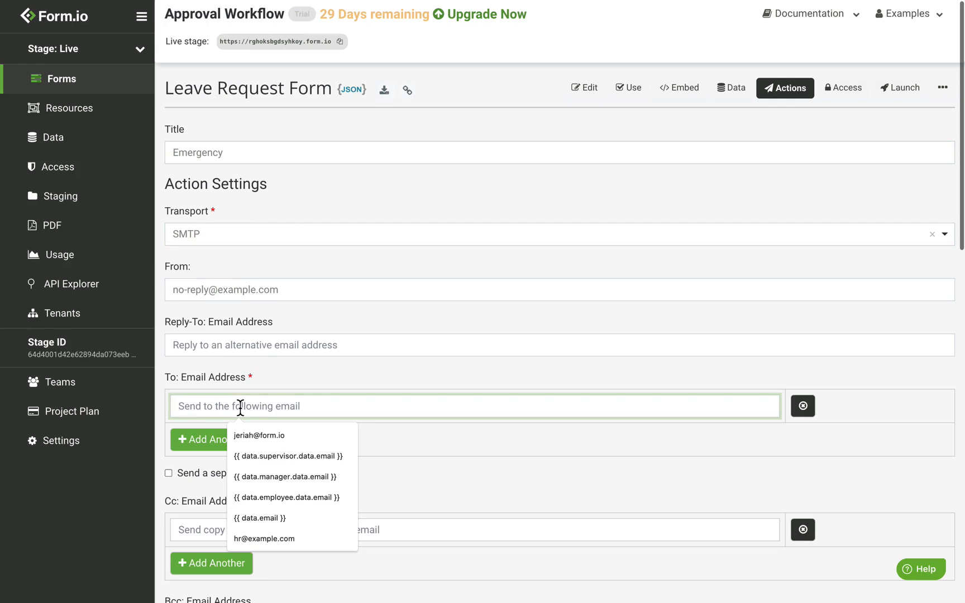
type("{{")
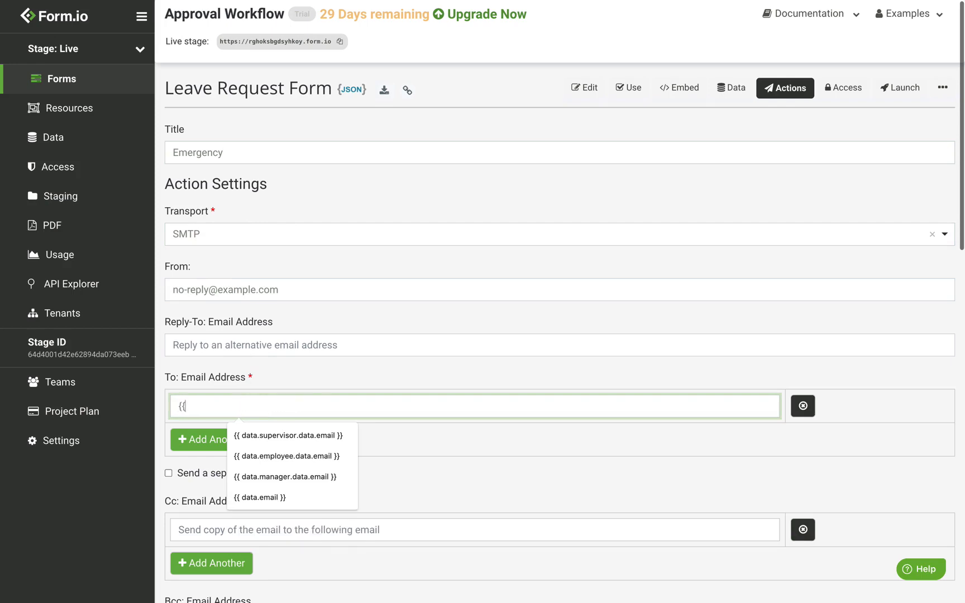
type(" data.manager.data.em")
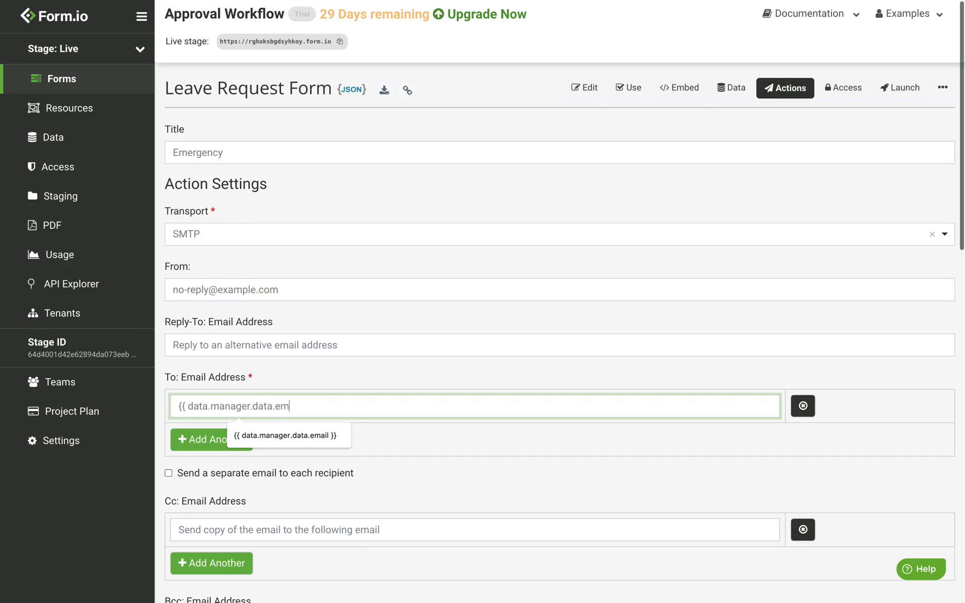
type("ail }}")
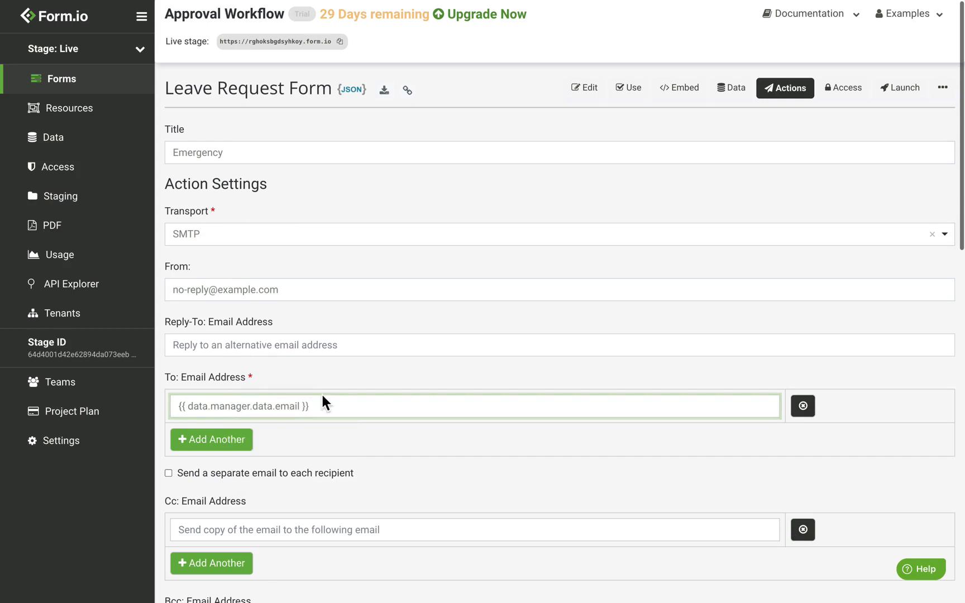
Paste the approve-or-deny link into the Emergency email's message
scroll(323, 397, "down", 6)
scroll(322, 397, "down", 1)
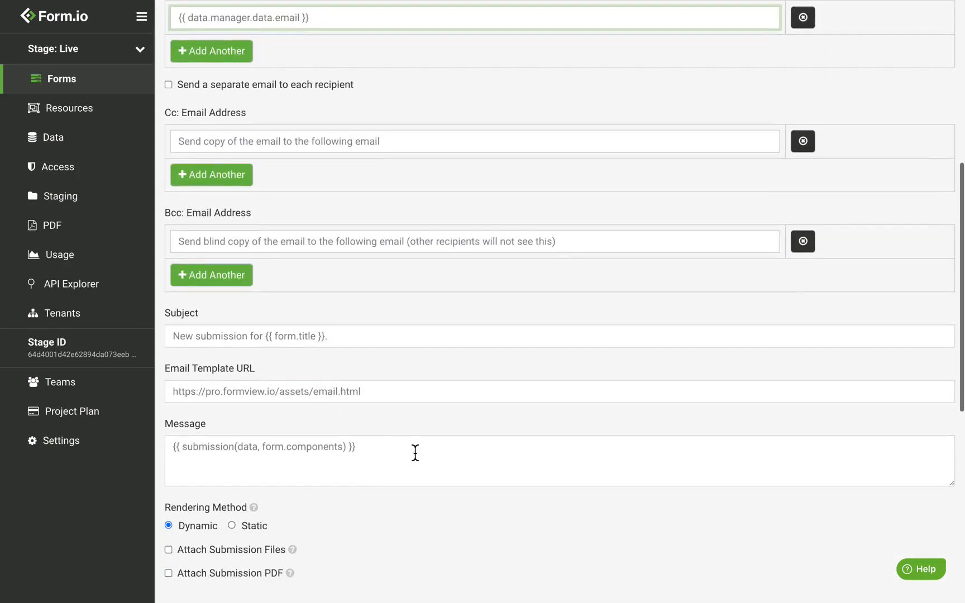
left_click(414, 452)
key("ctrl+v")
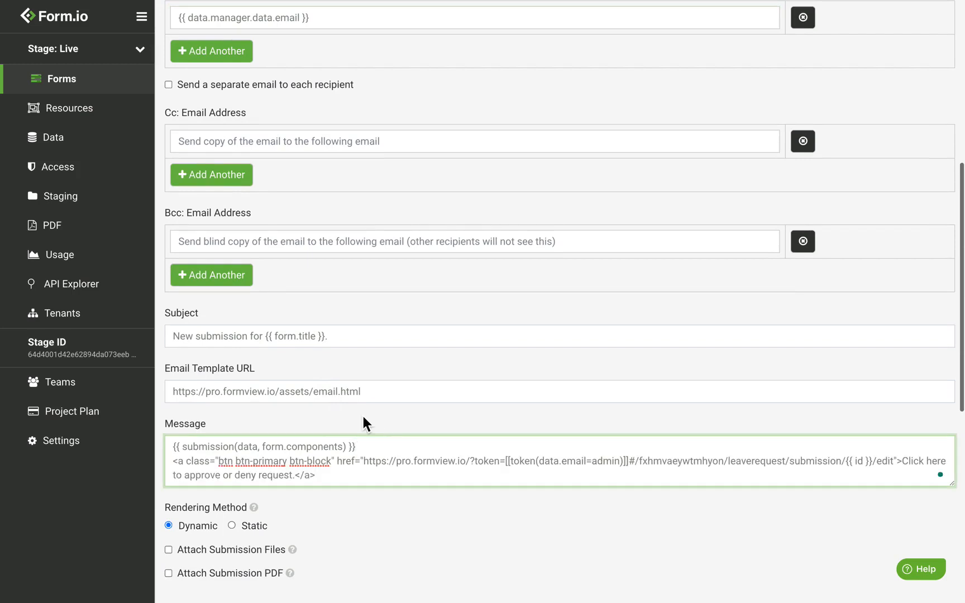
scroll(363, 416, "down", 3)
scroll(263, 408, "down", 1)
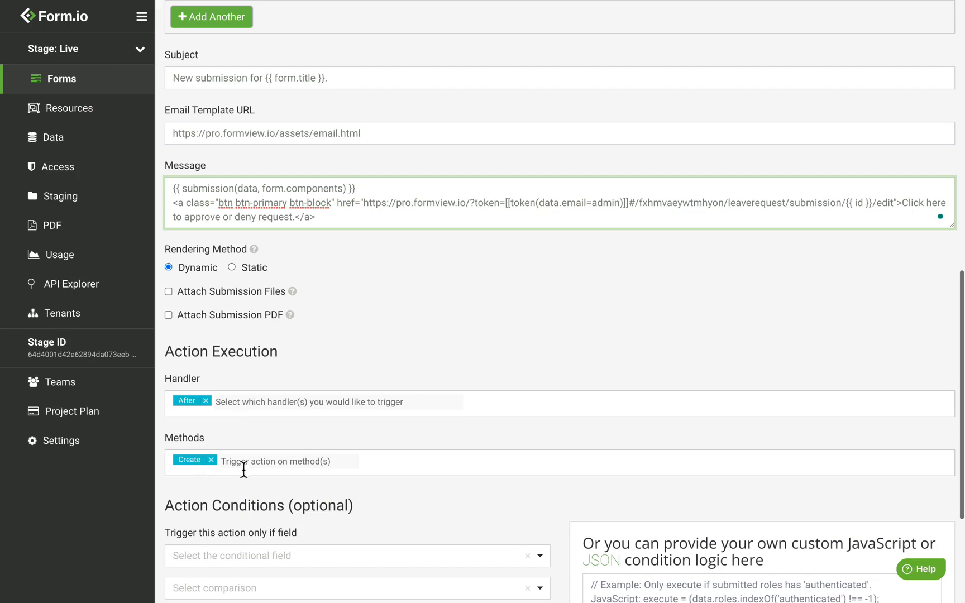
Condition the Emergency action on Status Equals 'emergency' and save it
scroll(231, 421, "down", 2)
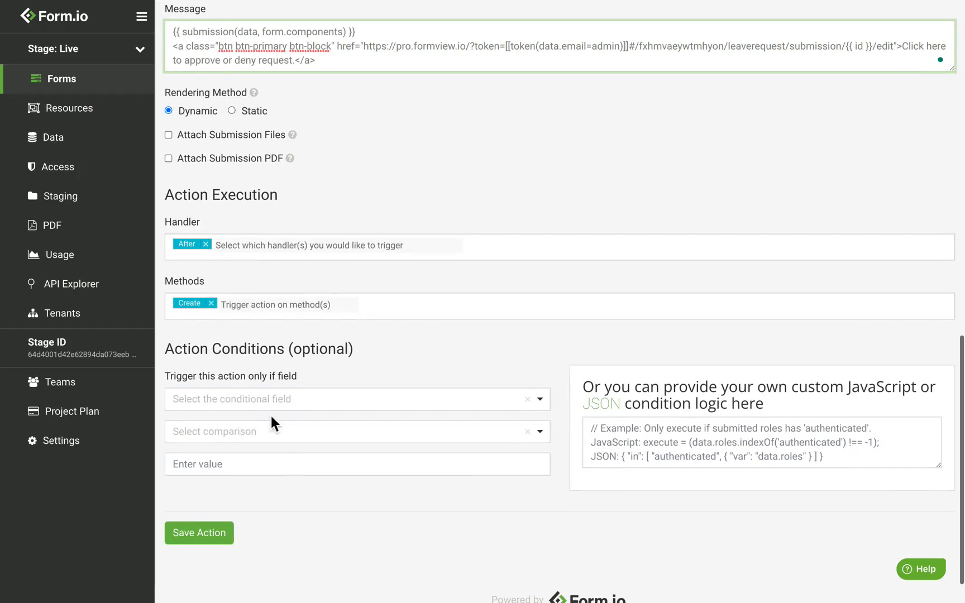
left_click(259, 402)
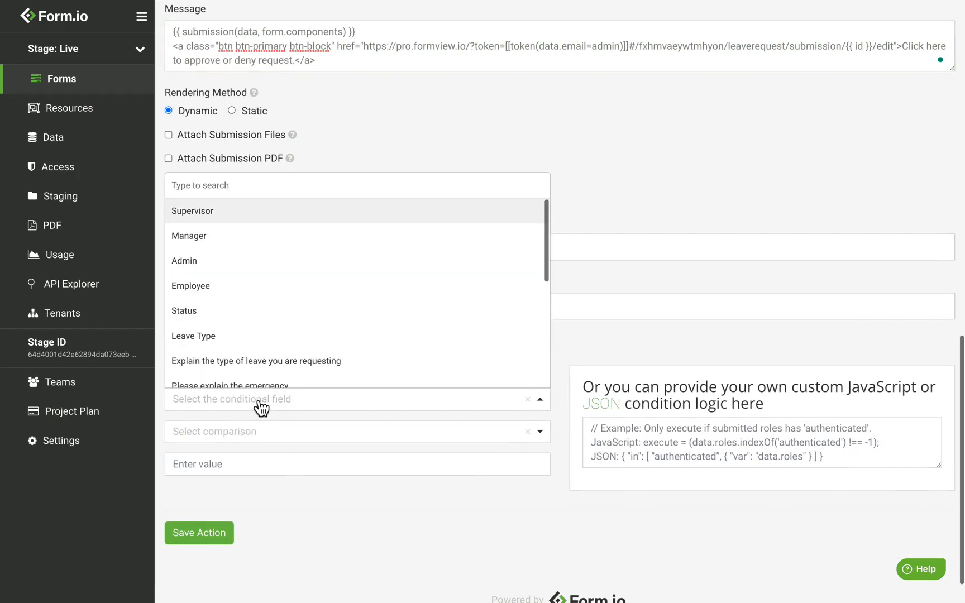
type("status")
left_click(218, 375)
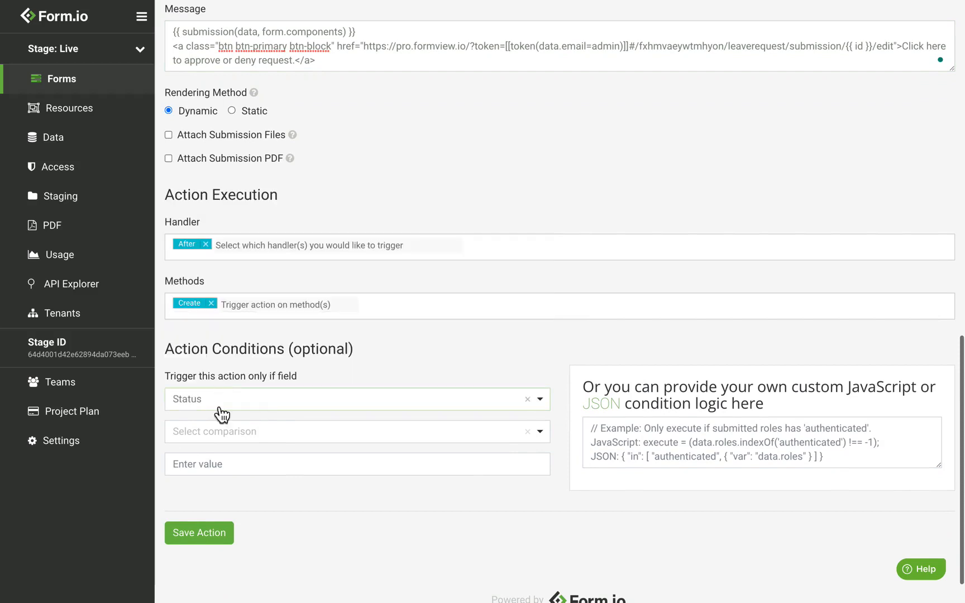
left_click(223, 440)
left_click(193, 479)
left_click(232, 471)
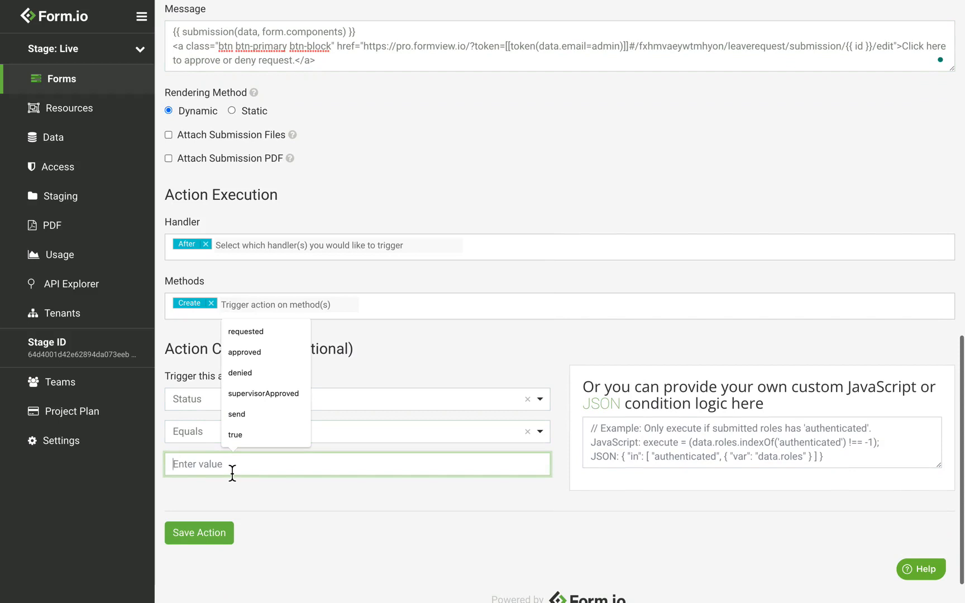
type("emerg")
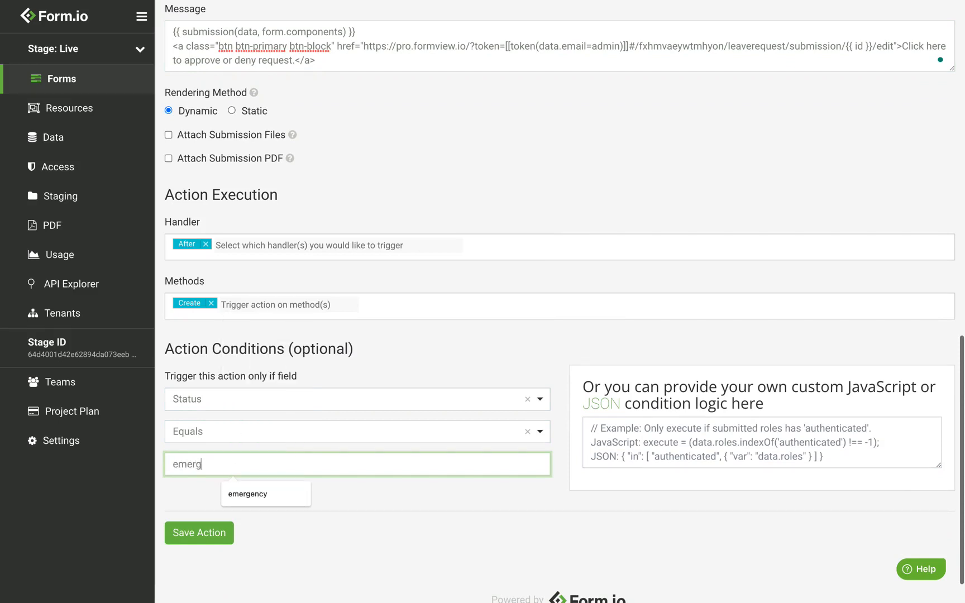
type("ency")
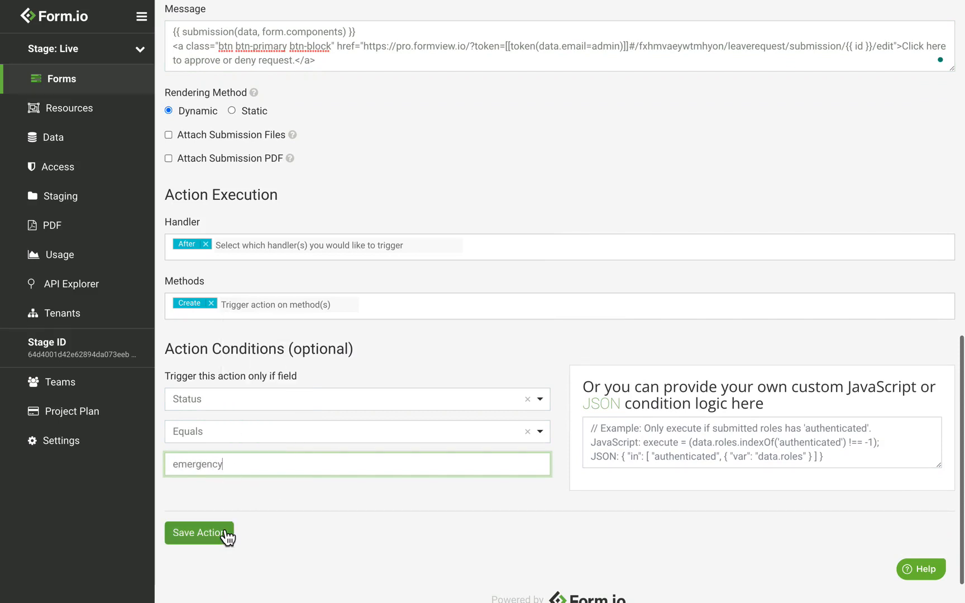
left_click(226, 535)
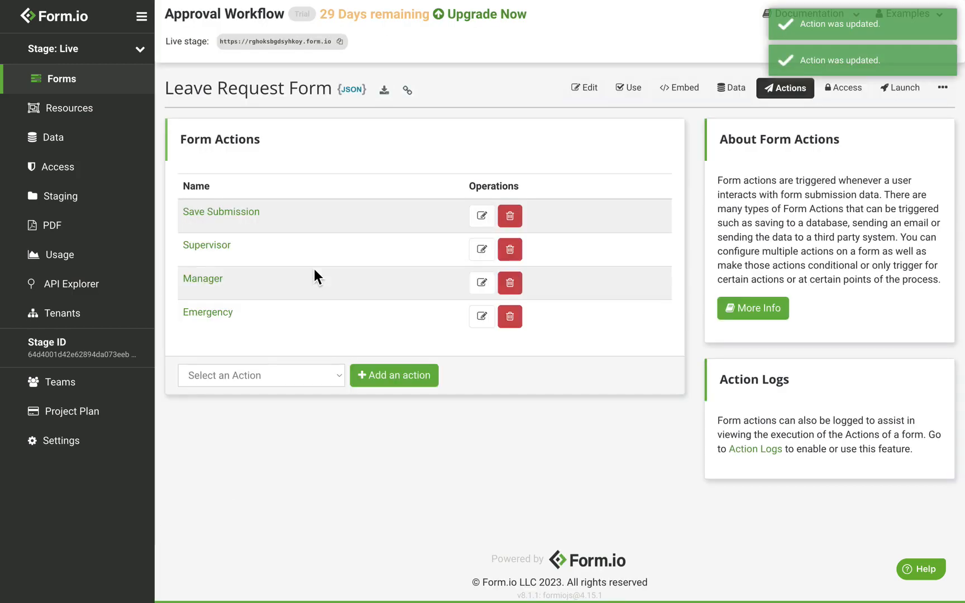
Start another new Email action
left_click(255, 372)
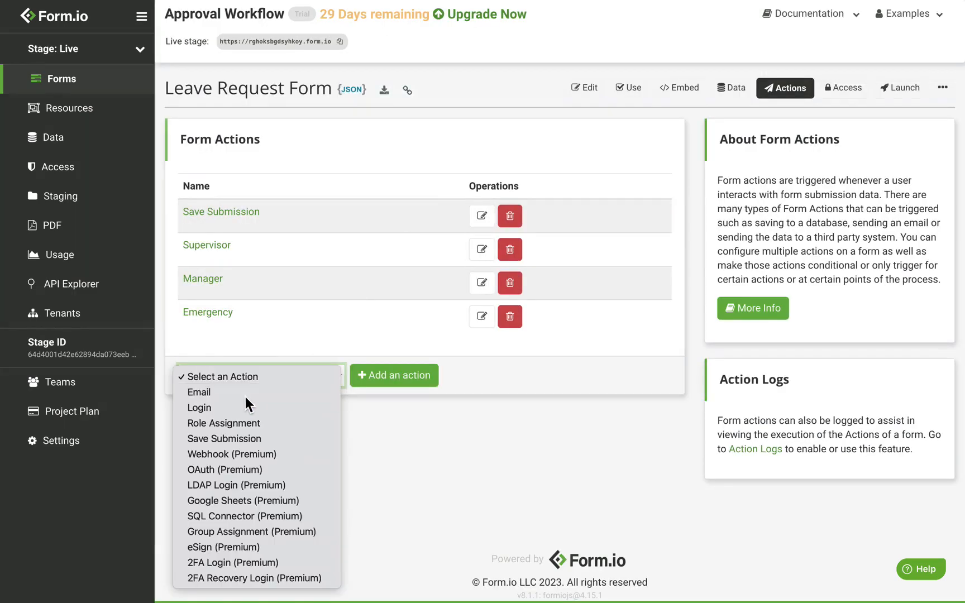
left_click(245, 397)
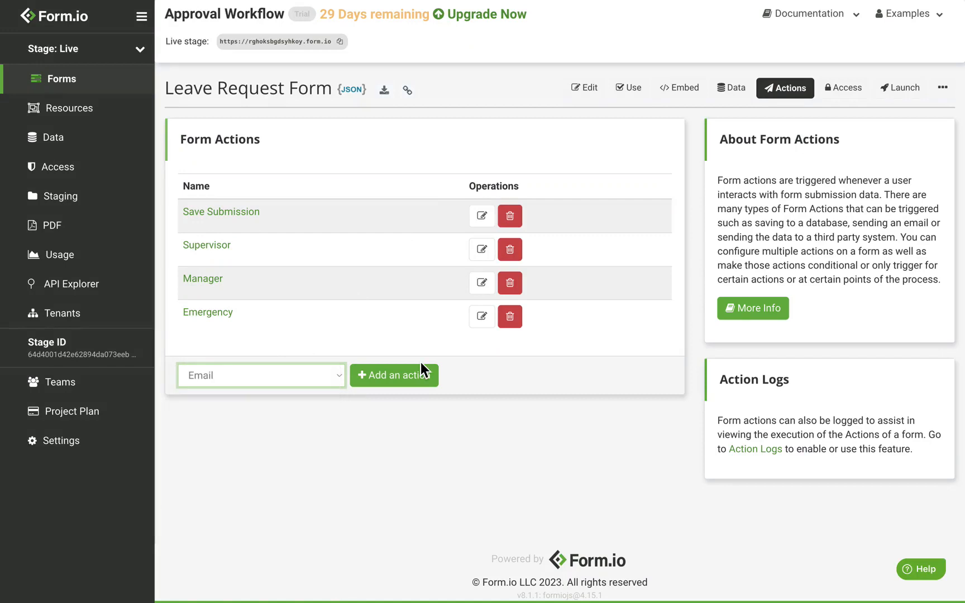
left_click(413, 393)
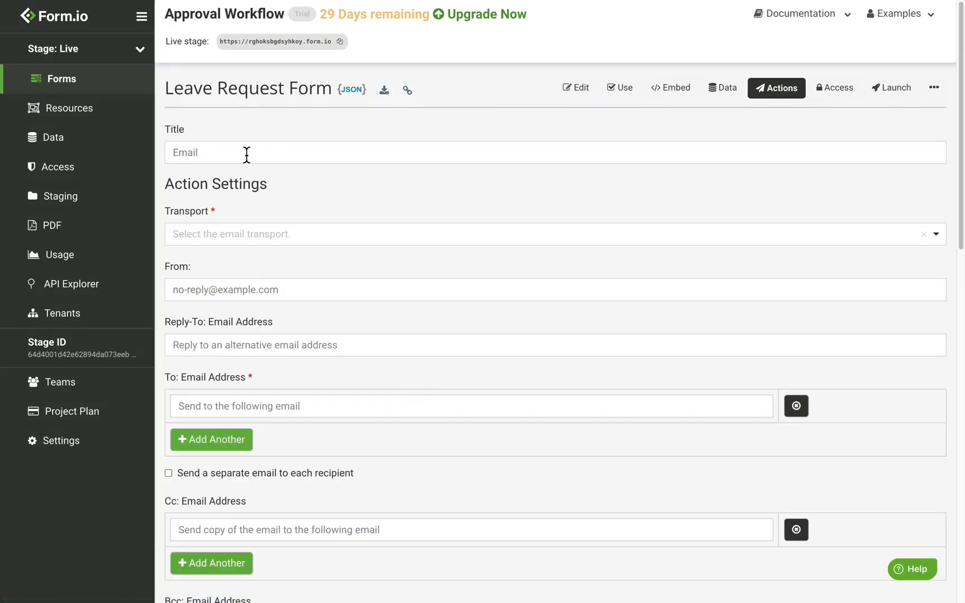
Title the action 'Approved', use SMTP, and address it to {{ data.employee.data.email }}
double_click(246, 154)
type("proved")
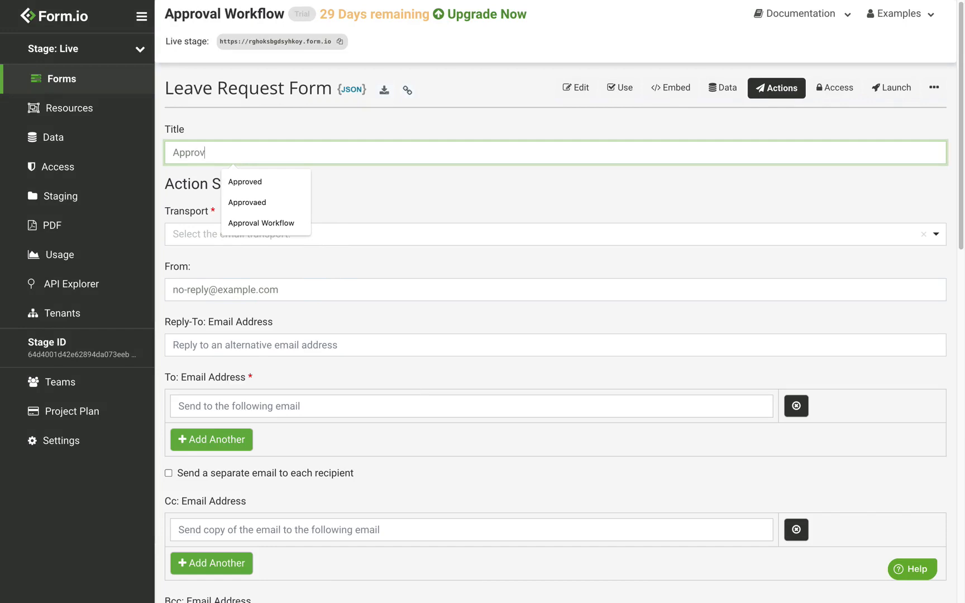
left_click(266, 241)
left_click(243, 284)
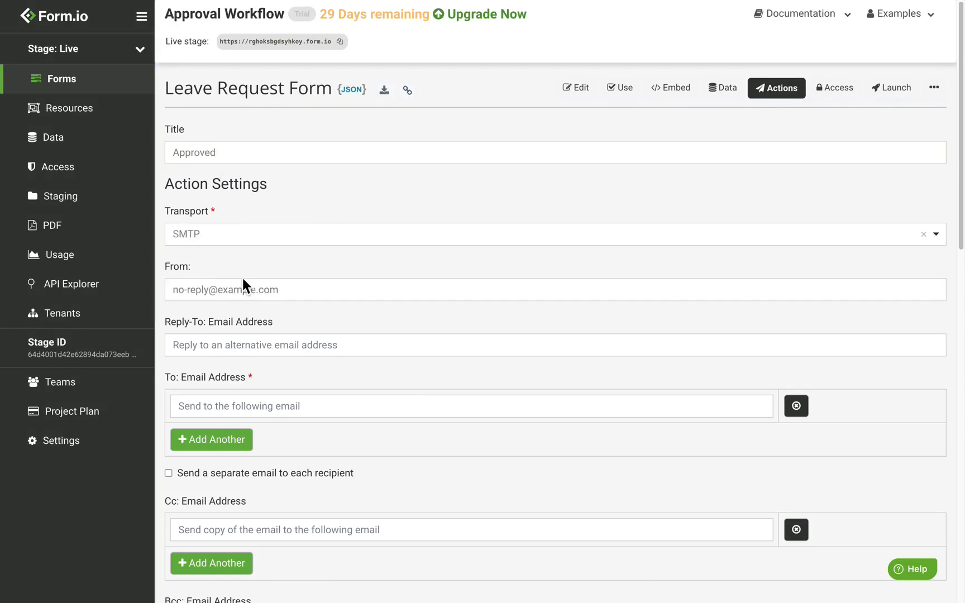
left_click(269, 406)
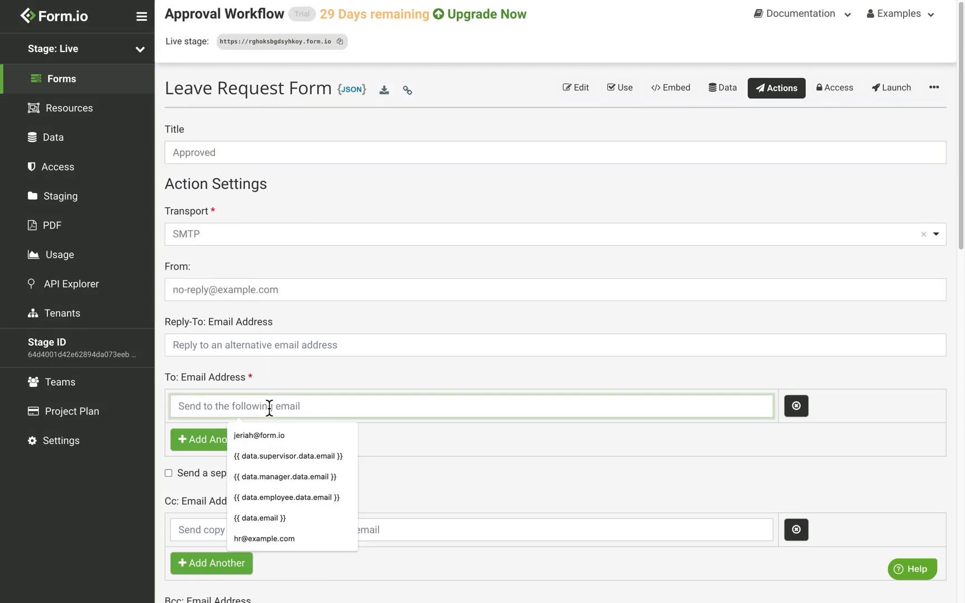
type("{{ data")
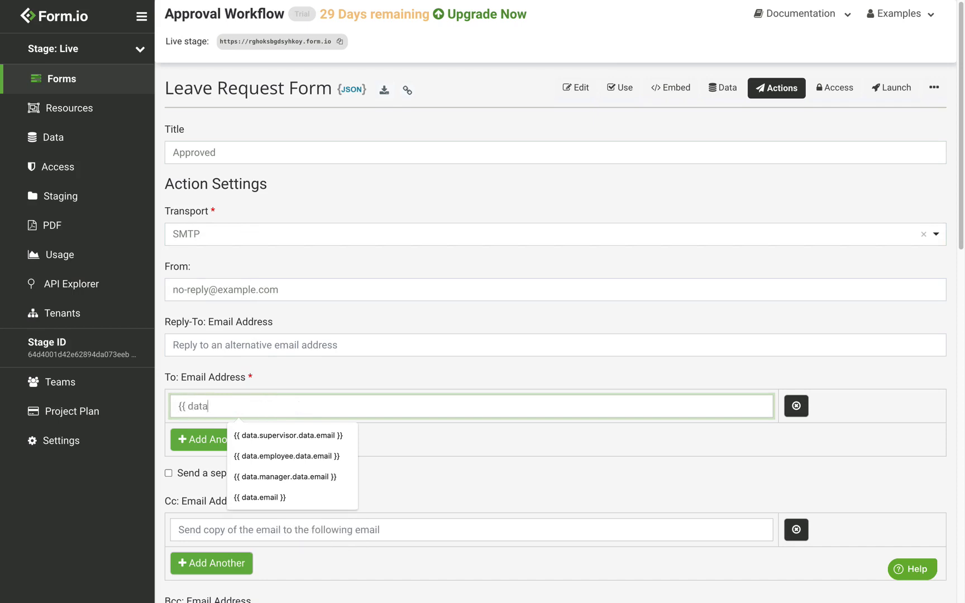
type(".em")
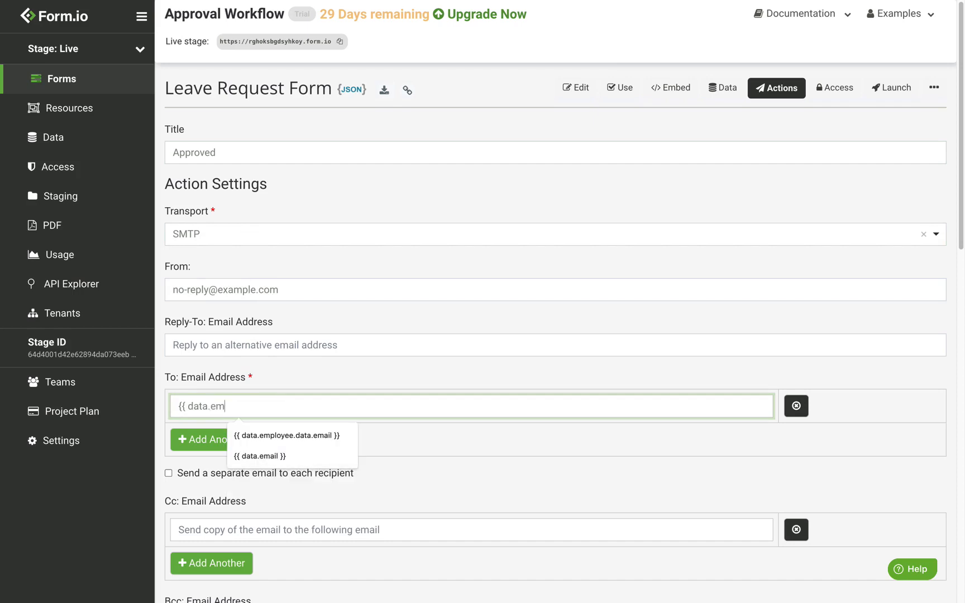
type("ployee.data.em")
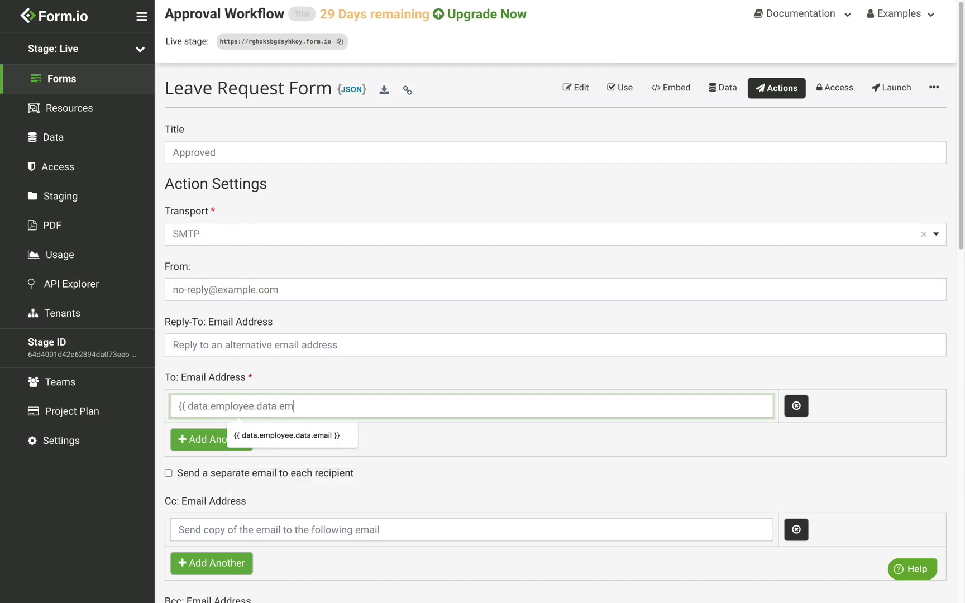
type("ail }}")
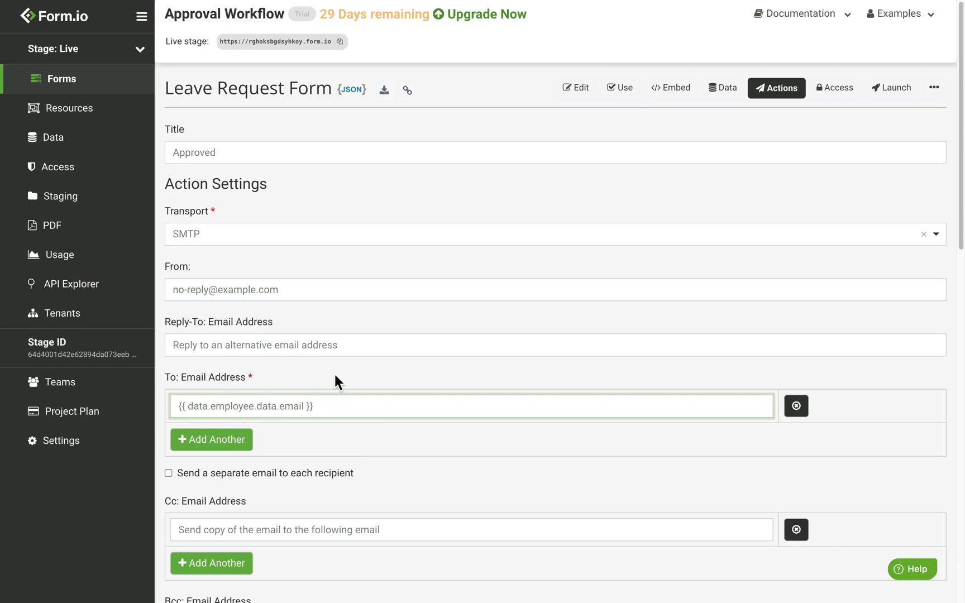
Paste the approve-or-deny link into the message and check its employee token
scroll(334, 374, "down", 7)
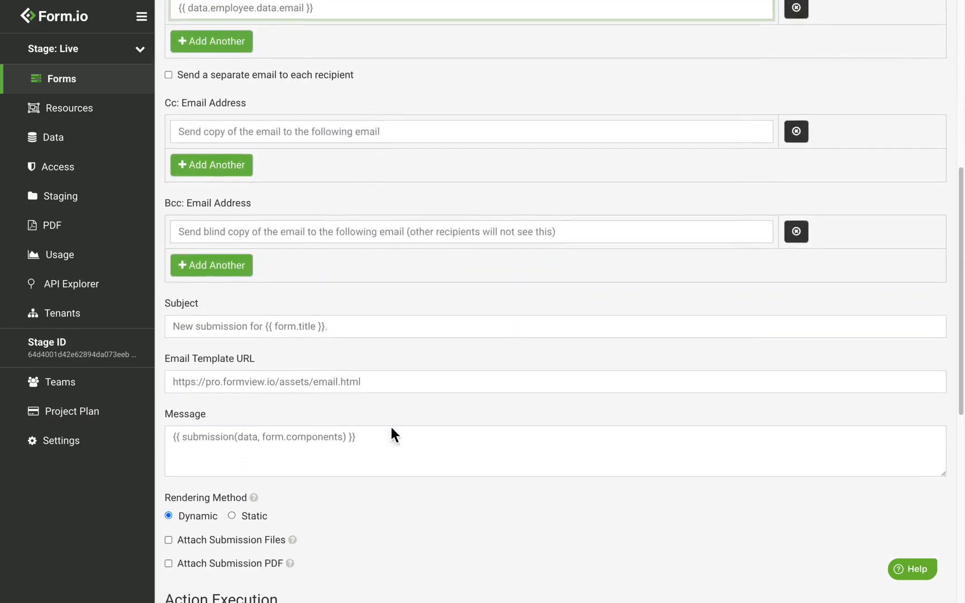
left_click(419, 448)
key("ctrl+v")
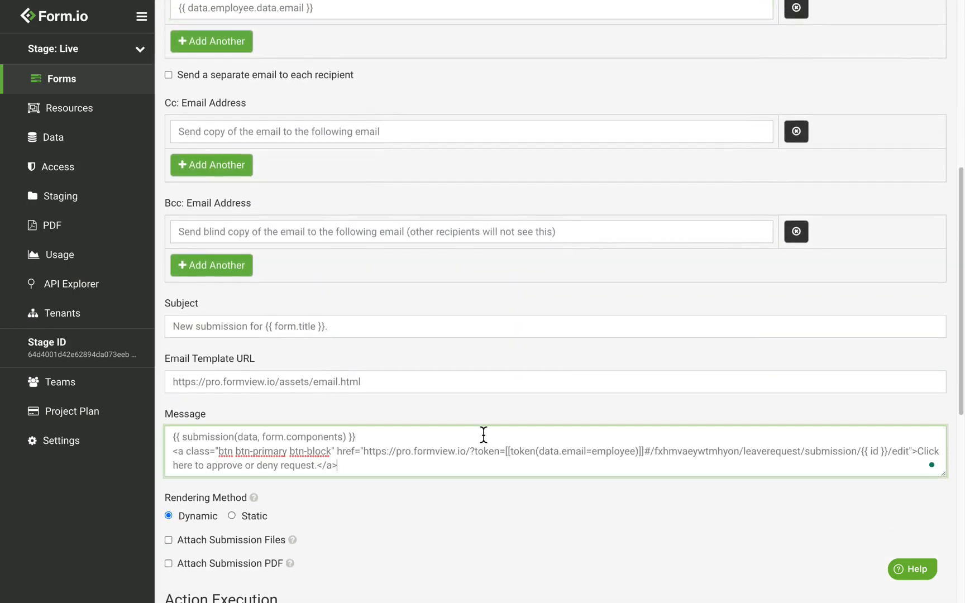
double_click(629, 454)
left_click(619, 458)
Add Update as a trigger method alongside Create
scroll(313, 340, "down", 4)
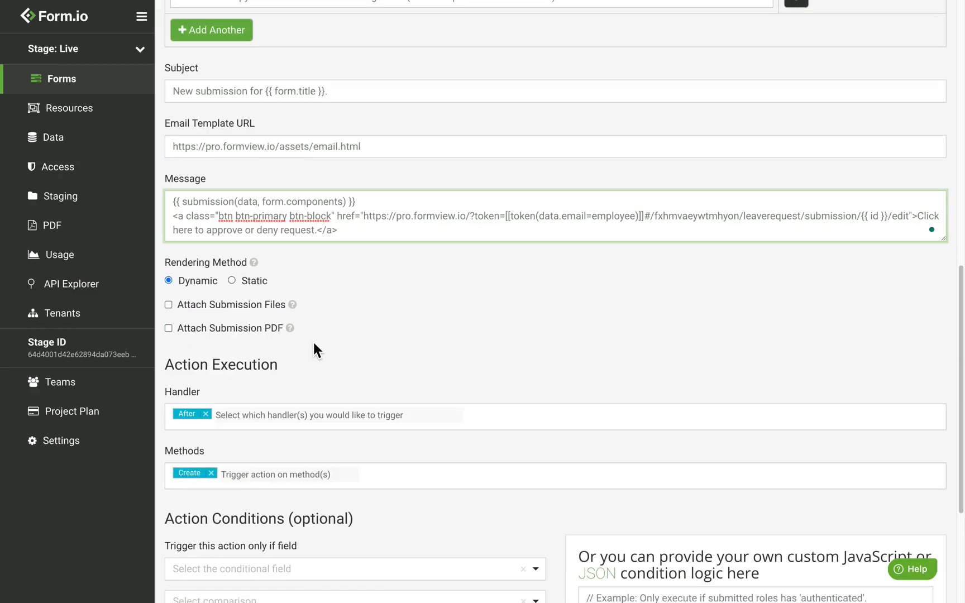
left_click(271, 482)
left_click(244, 507)
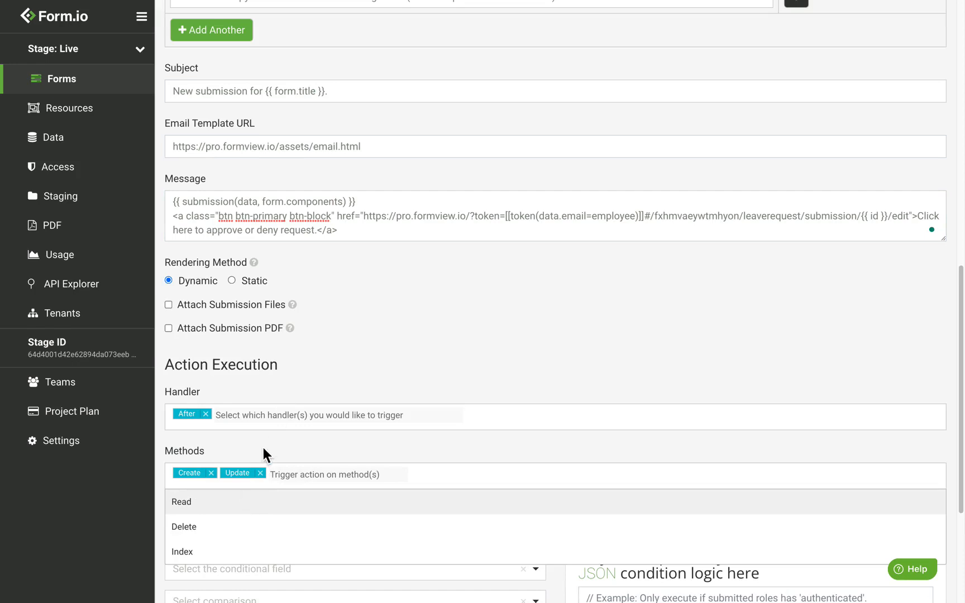
left_click(262, 445)
scroll(262, 450, "down", 4)
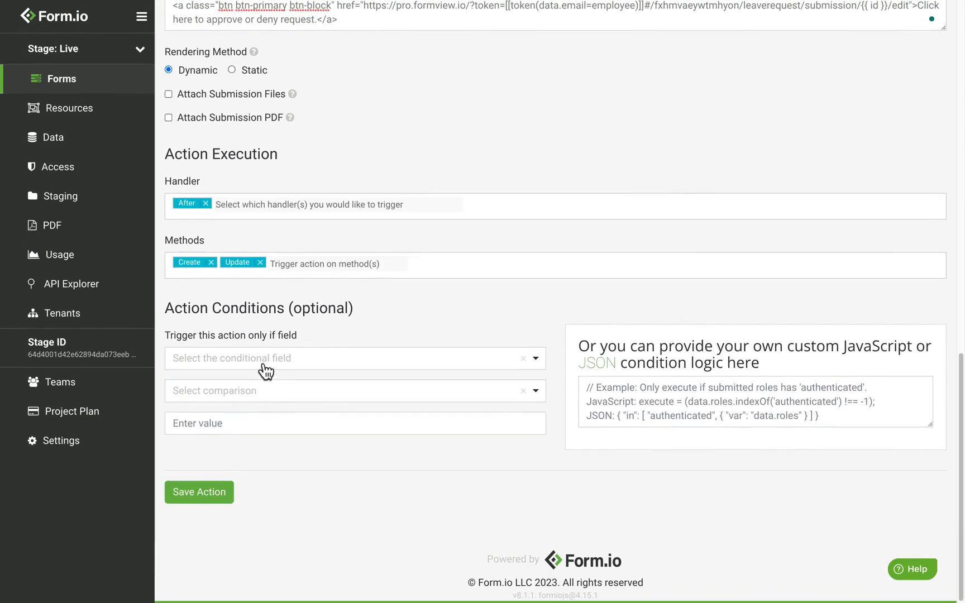
Condition the Approved email on Status Equals 'managerApproved' and save it
left_click(262, 368)
type("status")
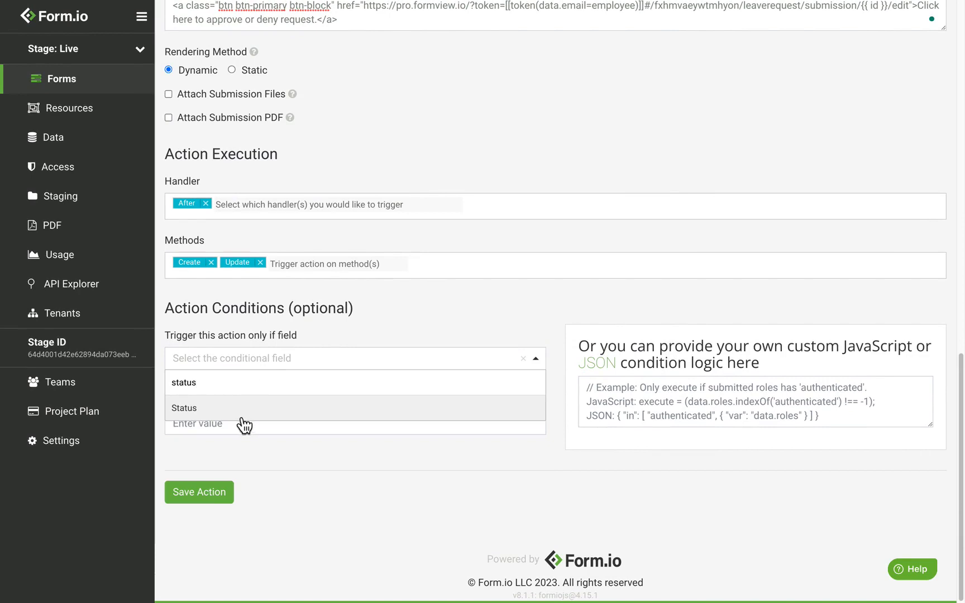
left_click(243, 416)
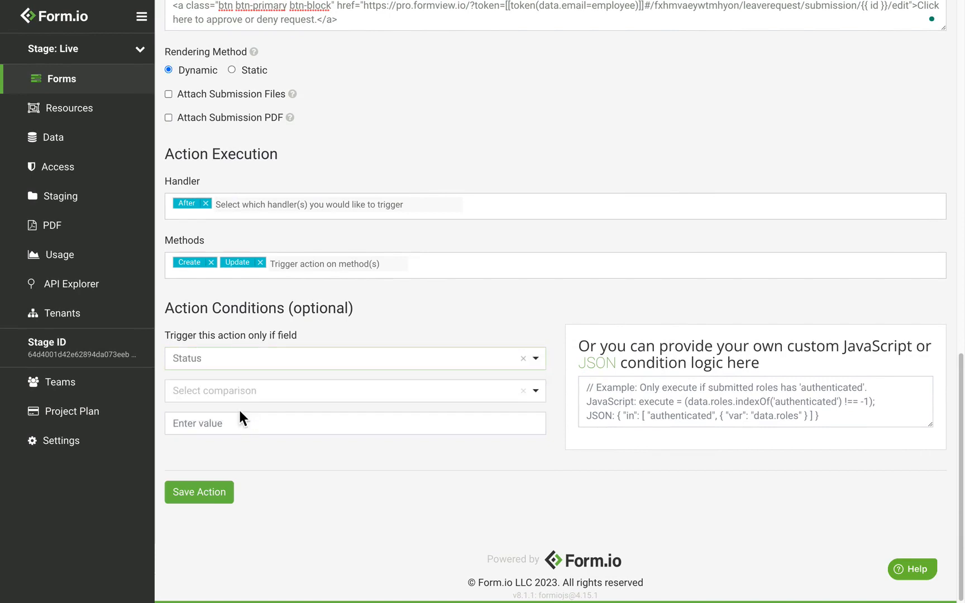
left_click(237, 403)
left_click(217, 441)
left_click(243, 425)
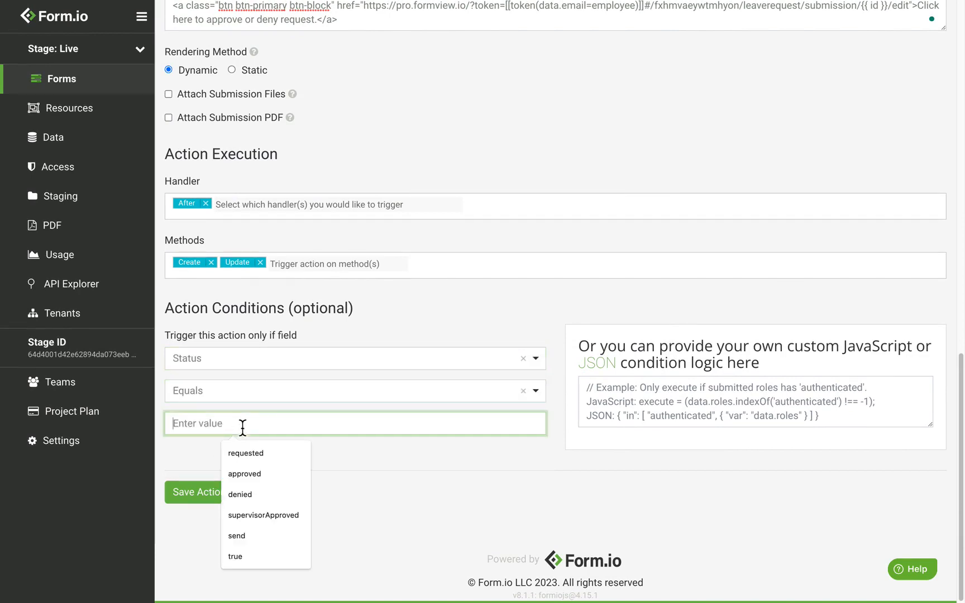
type("manageA")
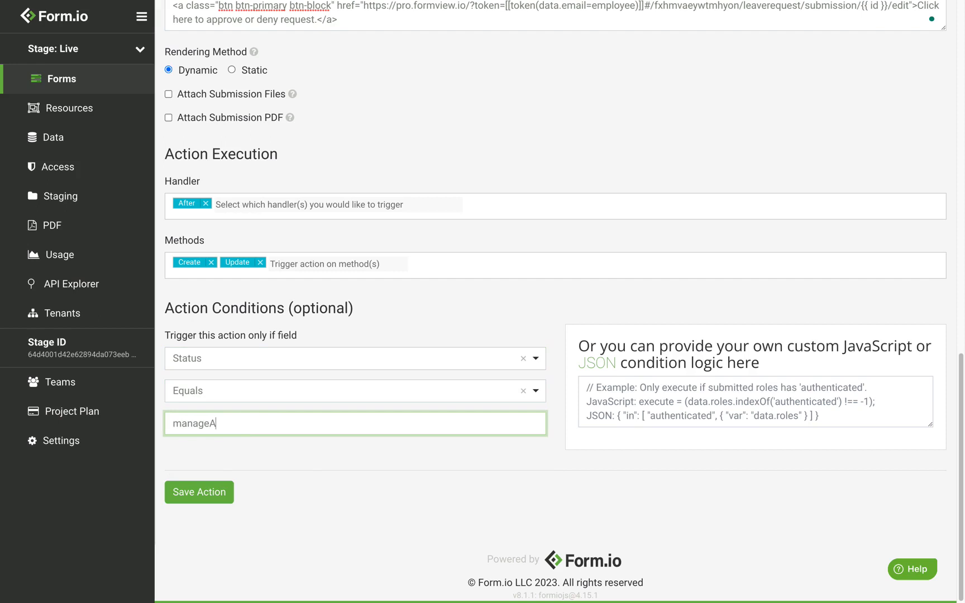
key("BackSpace")
type("r")
left_click(283, 475)
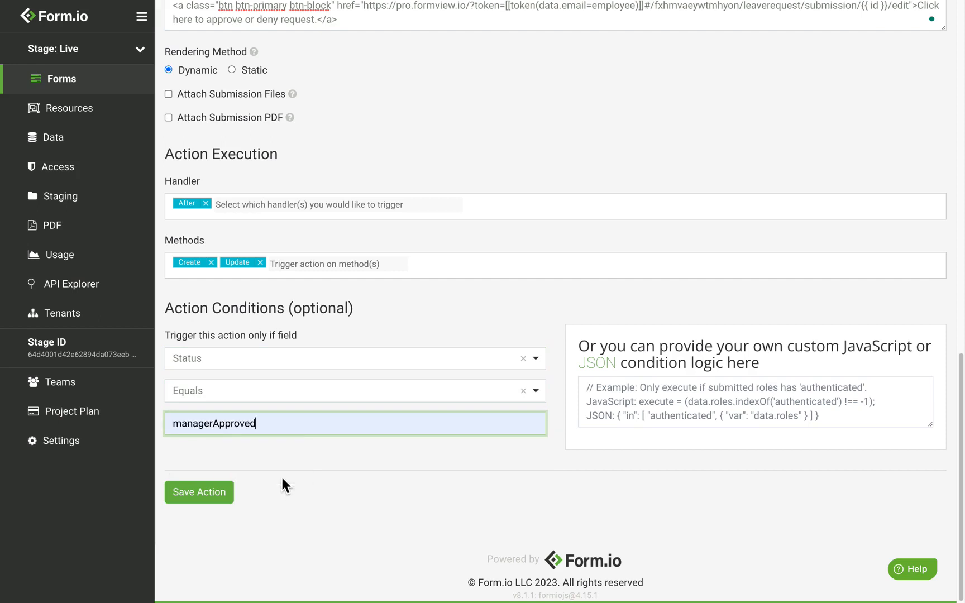
double_click(201, 431)
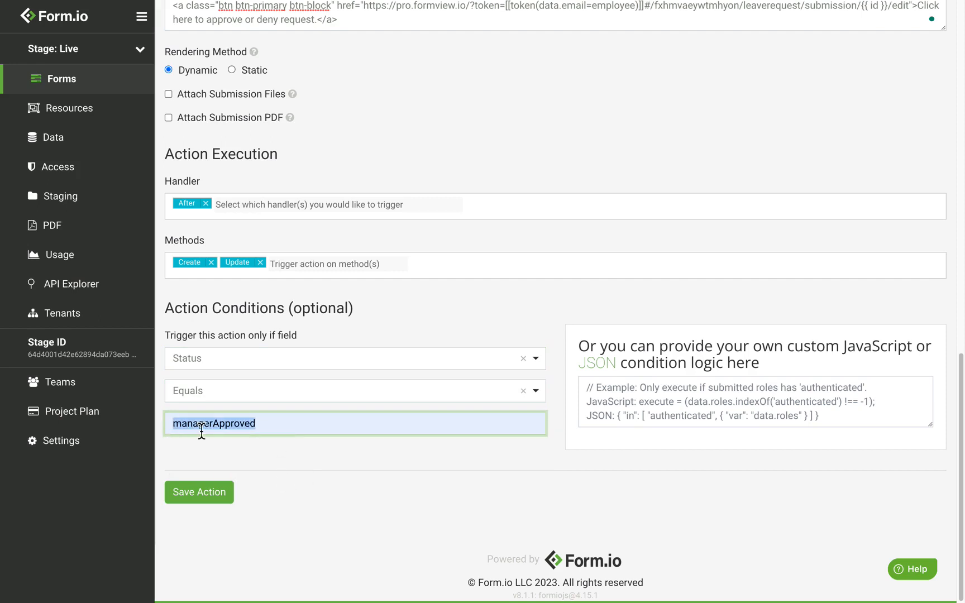
left_click(235, 493)
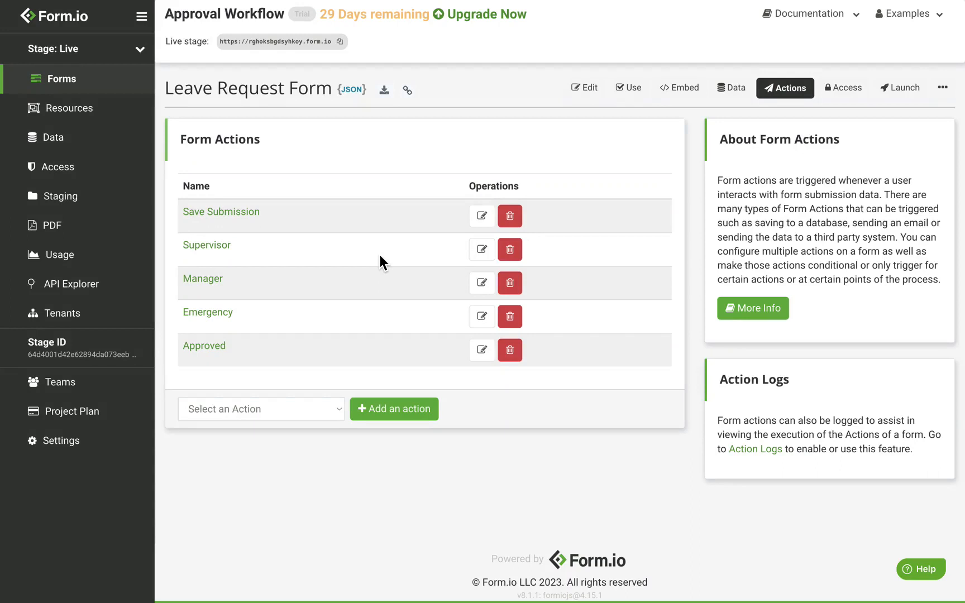
Add a new email action titled 'Denied' that sends over SMTP
left_click(242, 407)
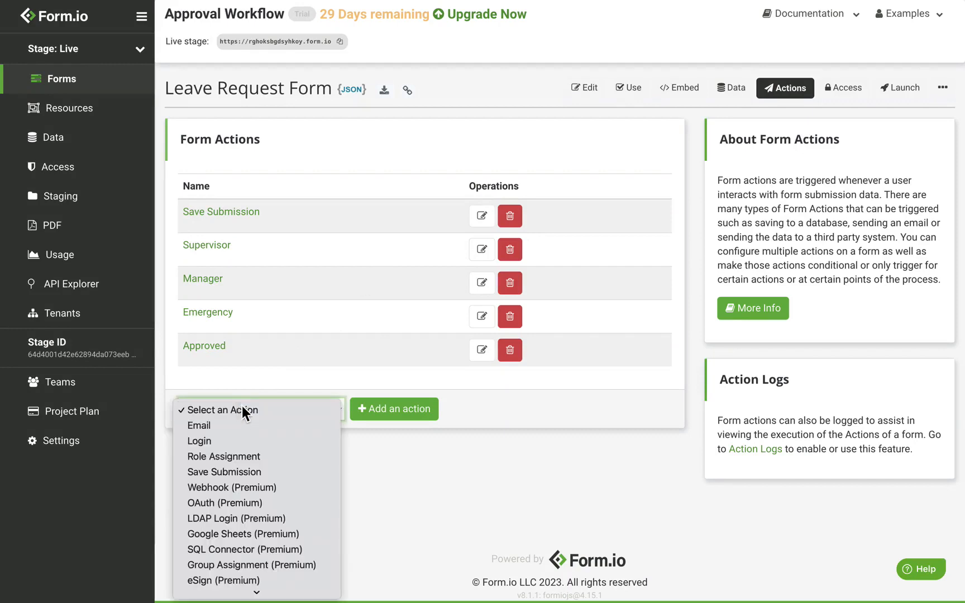
left_click(253, 425)
left_click(408, 416)
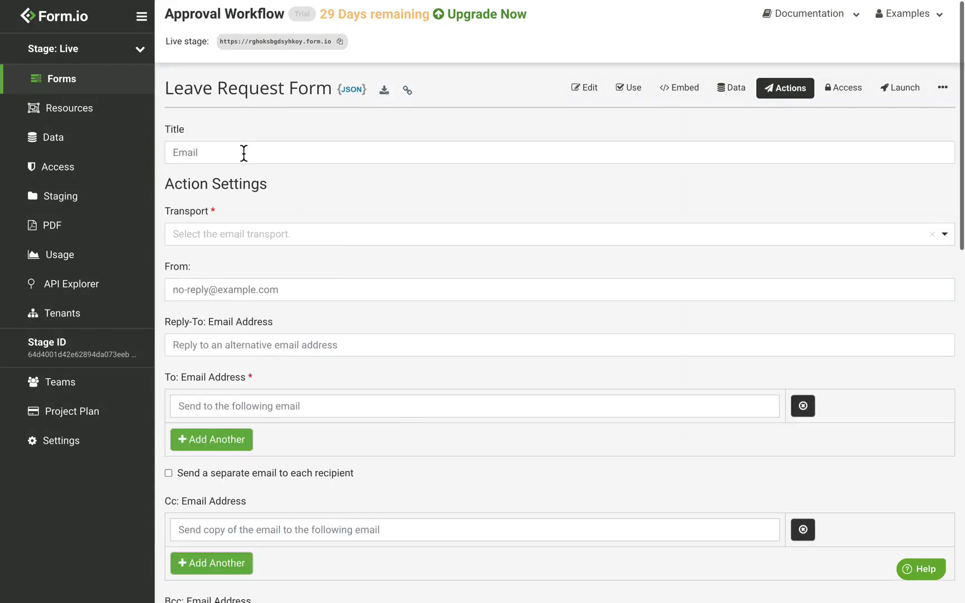
double_click(243, 154)
type("Denied")
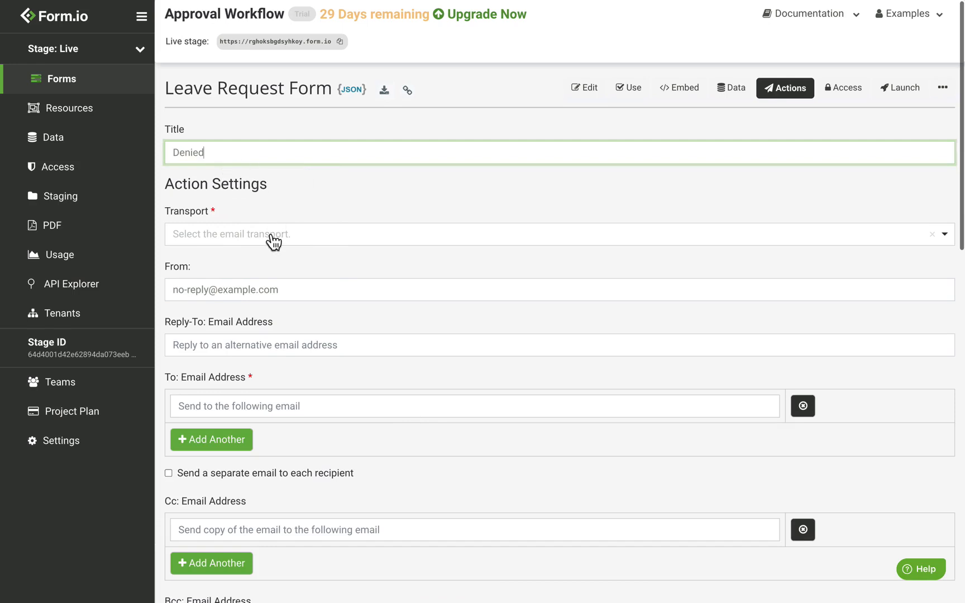
left_click(273, 238)
left_click(227, 294)
Address it to {{ data.employee.data.email }} and paste the approve-or-deny link into the message
left_click(260, 412)
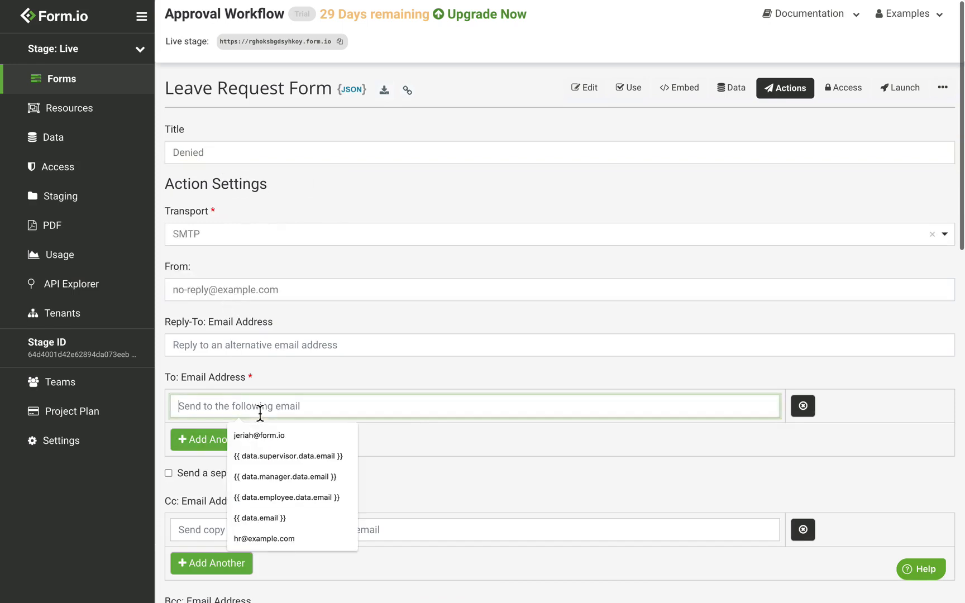
type("{{")
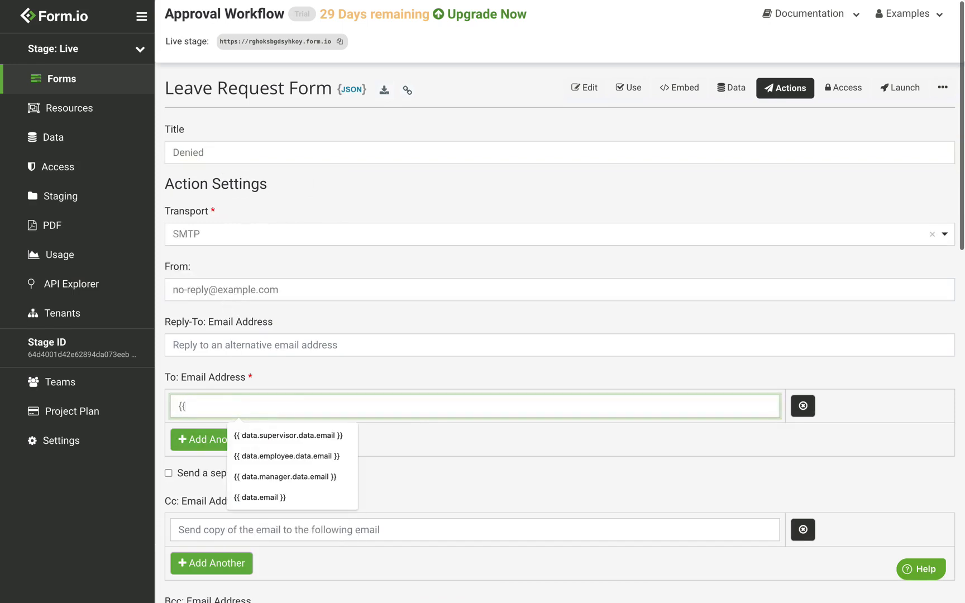
type(" data.employee")
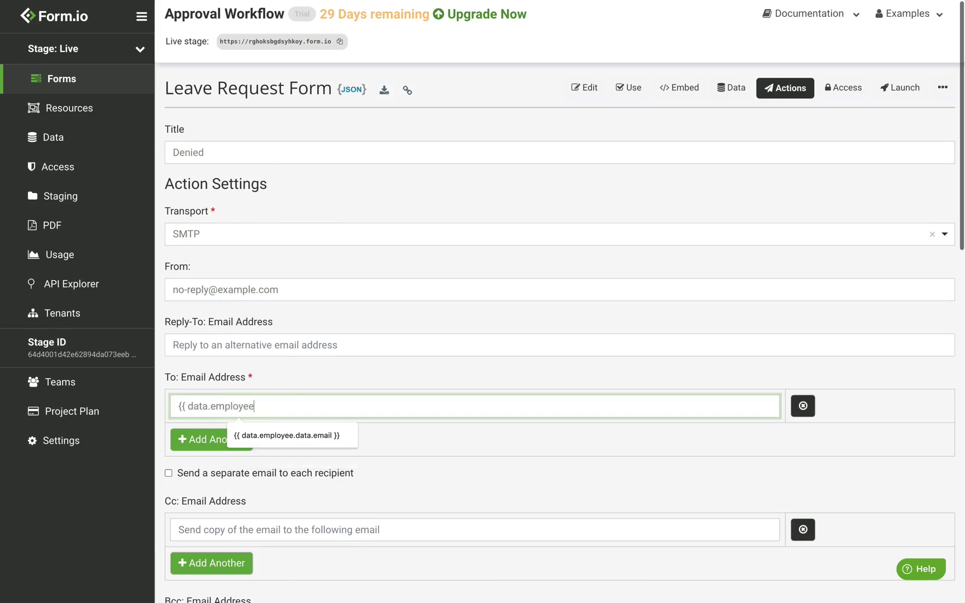
type(".data.email }}")
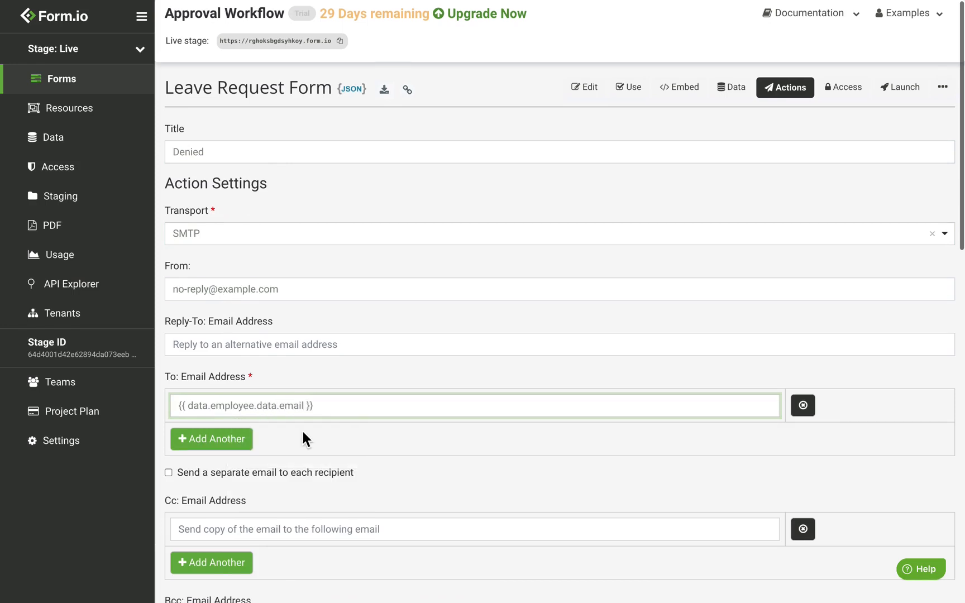
scroll(304, 437, "down", 5)
scroll(391, 464, "down", 2)
left_click(424, 448)
key("Return")
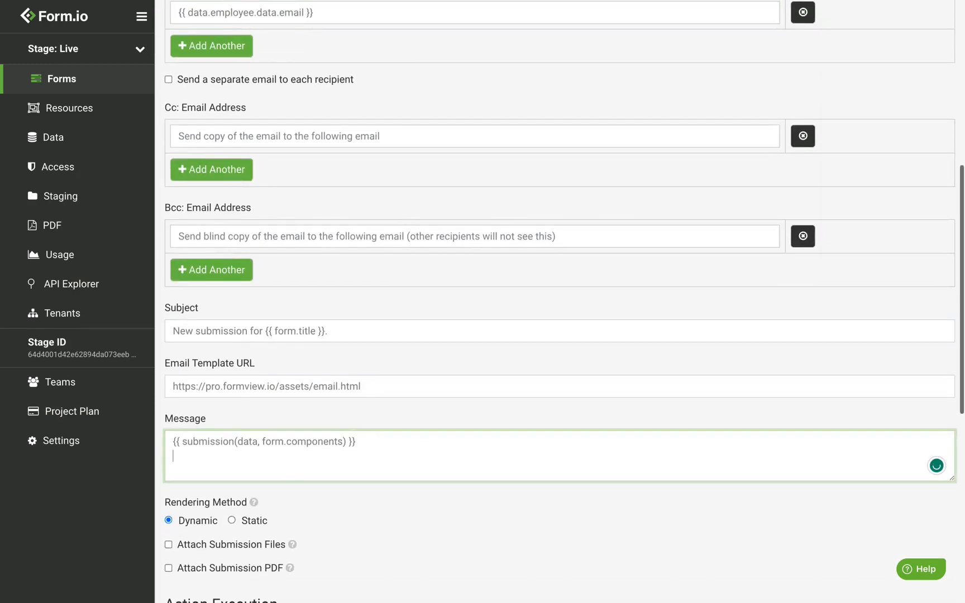
key("cmd+v")
double_click(616, 456)
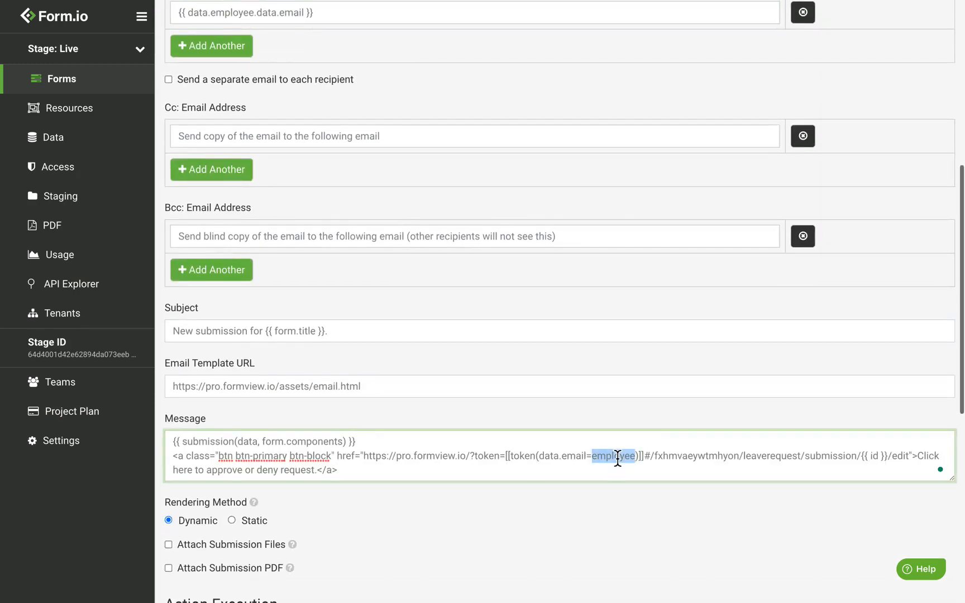
Add Update alongside Create as a trigger method
scroll(519, 466, "down", 3)
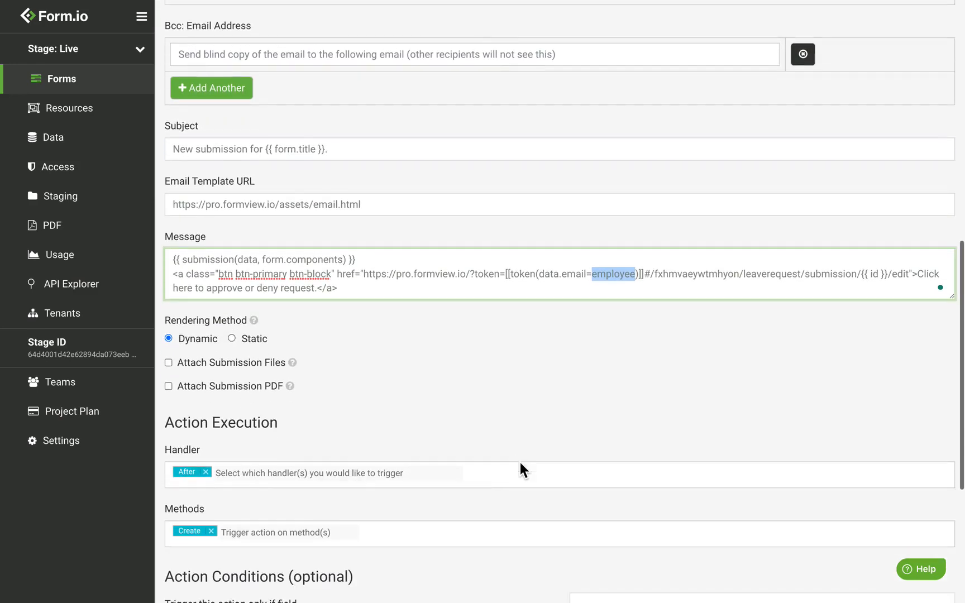
scroll(237, 488, "down", 1)
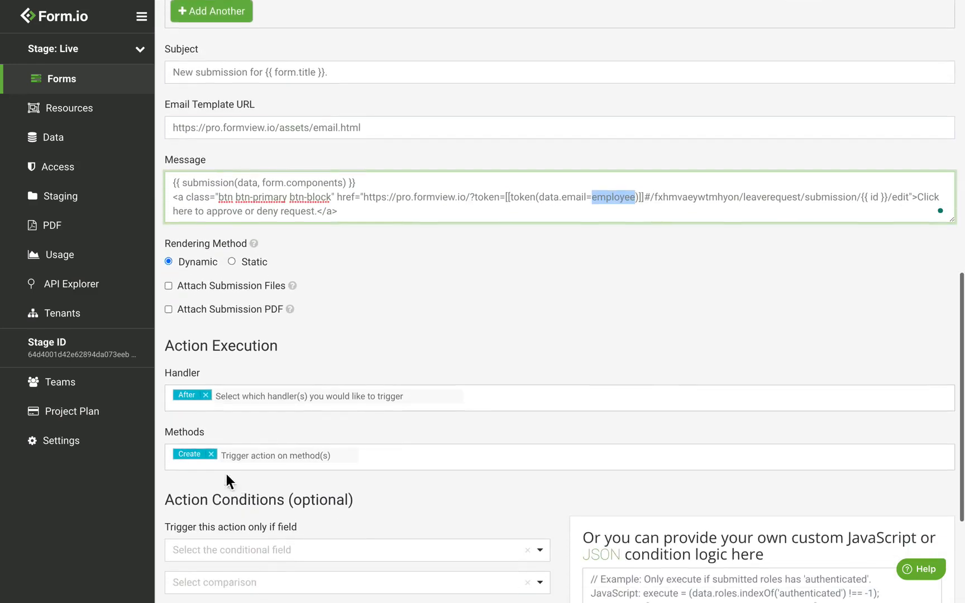
left_click(255, 457)
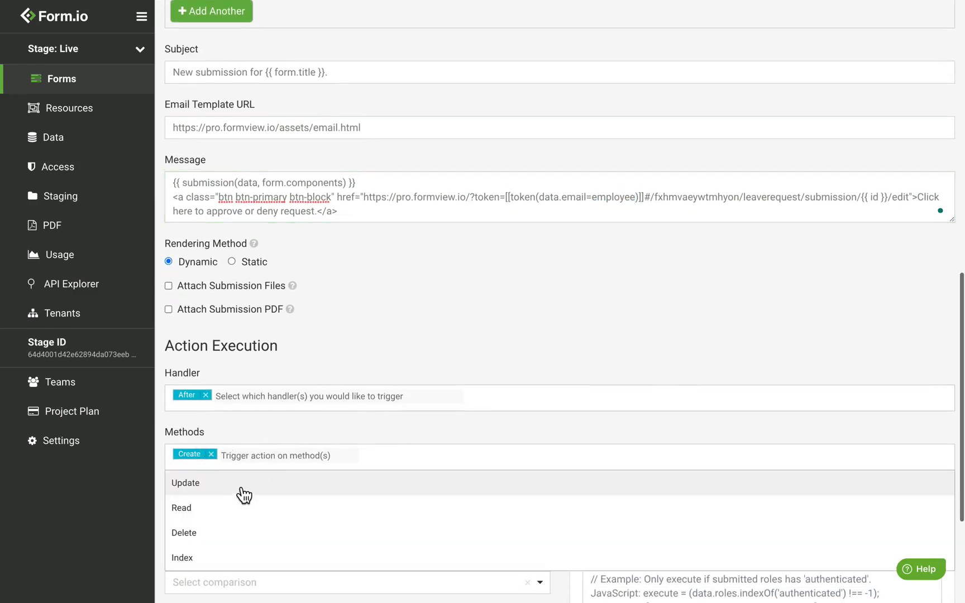
left_click(244, 495)
left_click(263, 437)
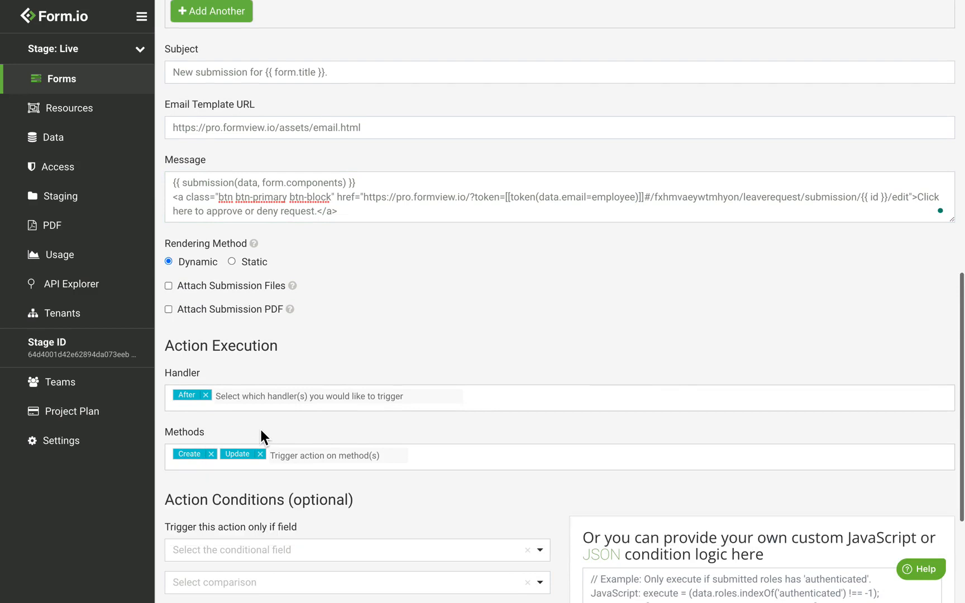
Condition the Denied action on Status equals 'denied' and save the action
scroll(261, 433, "down", 2)
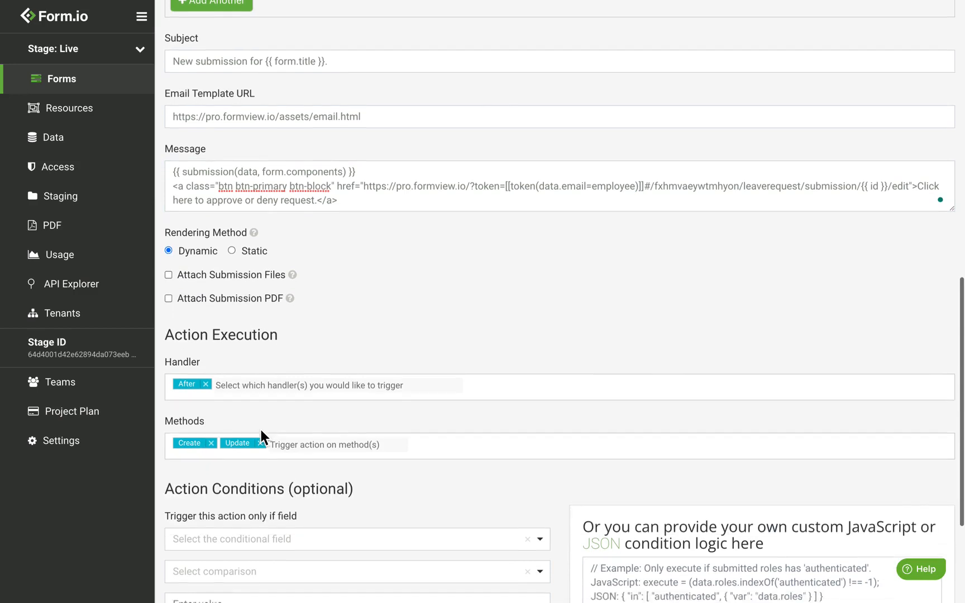
left_click(256, 418)
type("st")
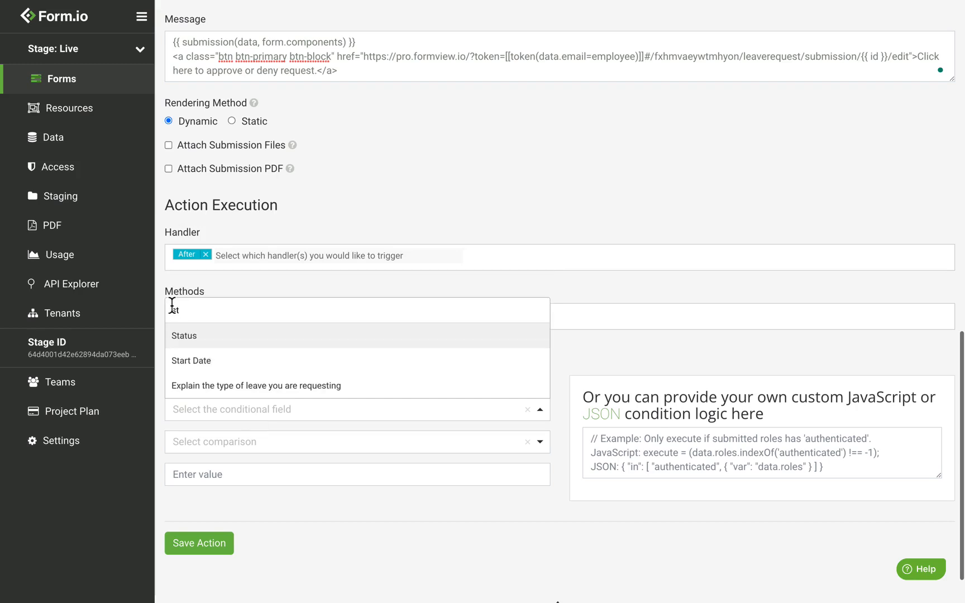
left_click(199, 332)
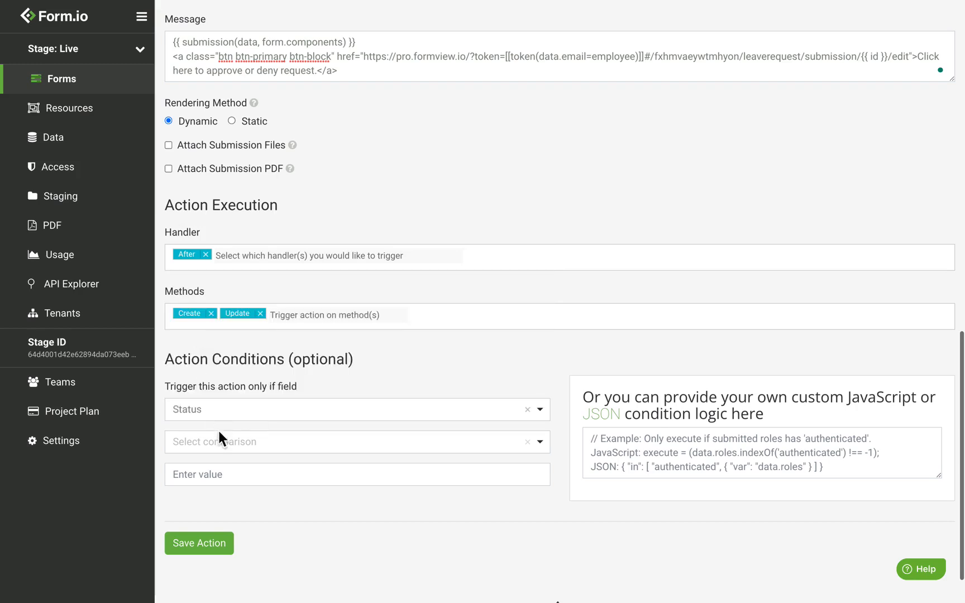
left_click(226, 444)
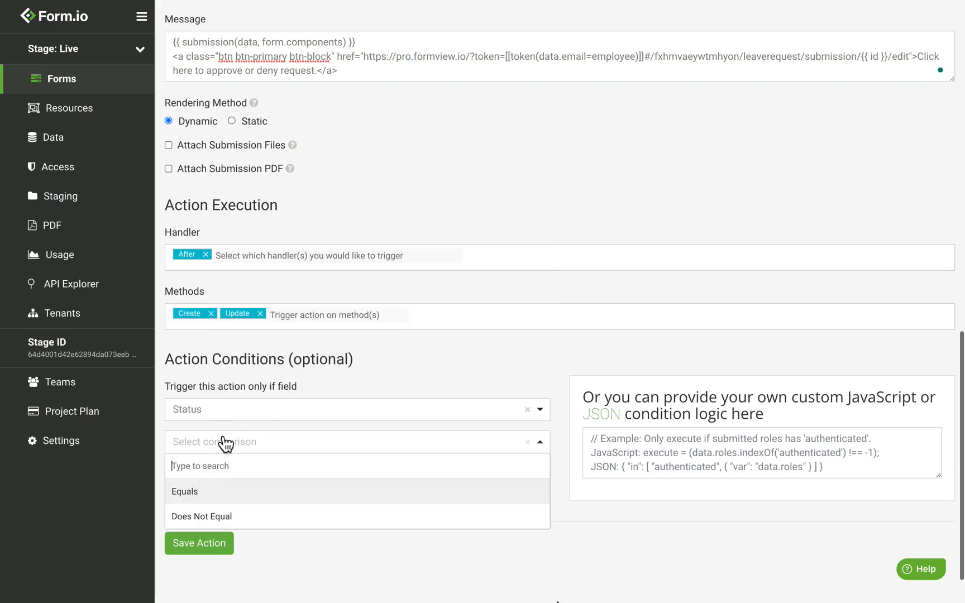
left_click(230, 497)
left_click(251, 484)
type("denied")
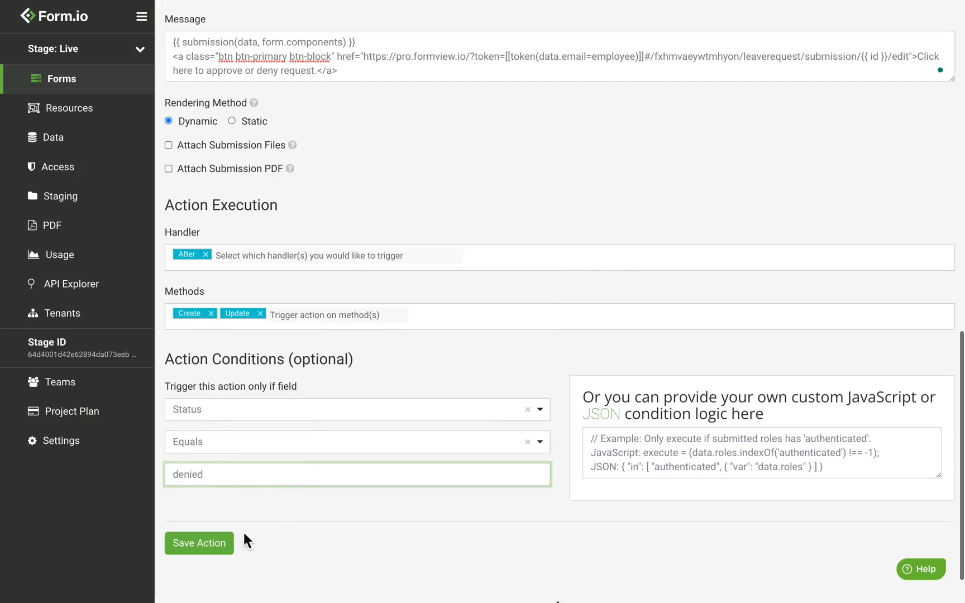
left_click(210, 553)
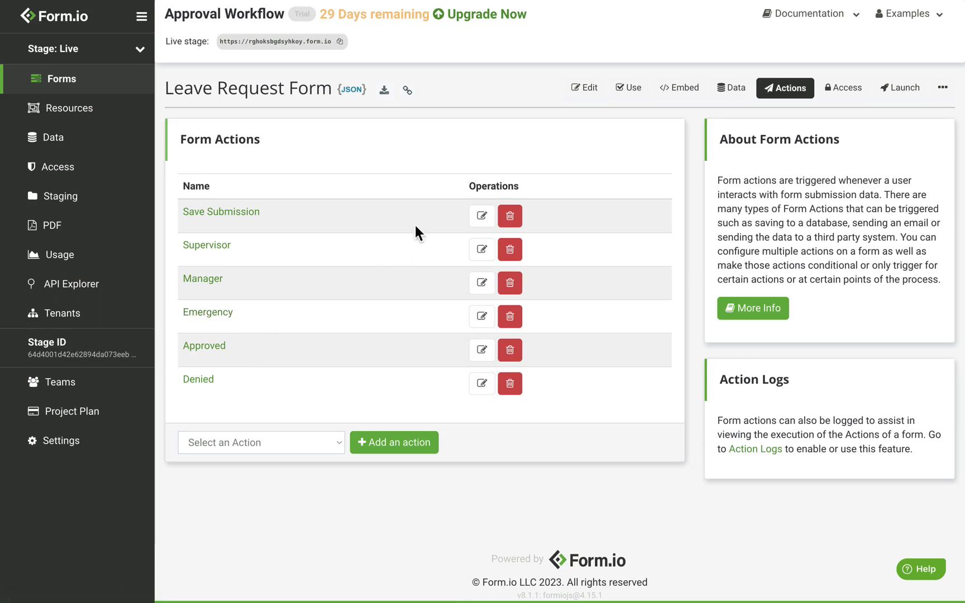
Check the Status values requested, emergency, managerApproved and denied, then save the Leave Request form
left_click(606, 94)
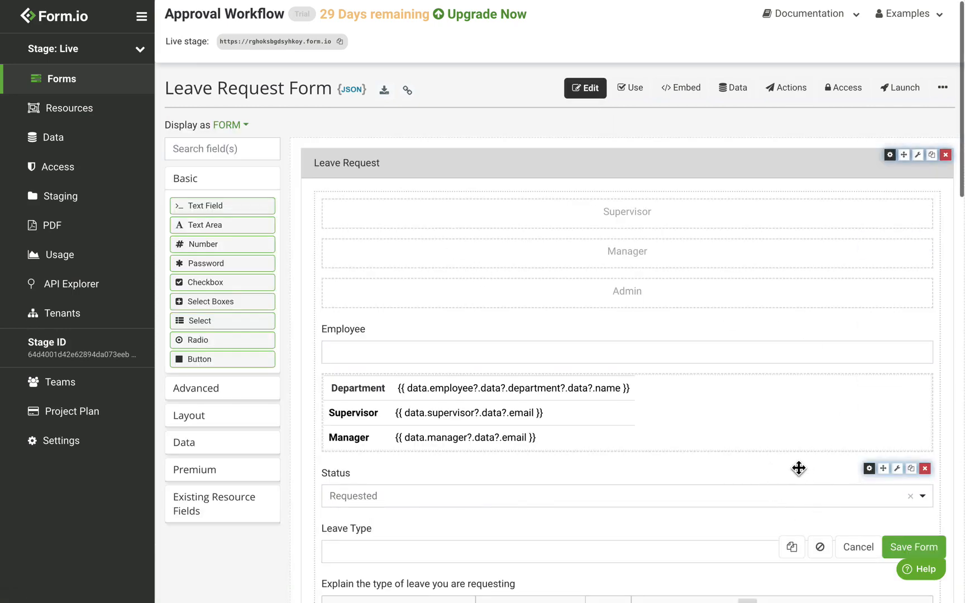
left_click(872, 470)
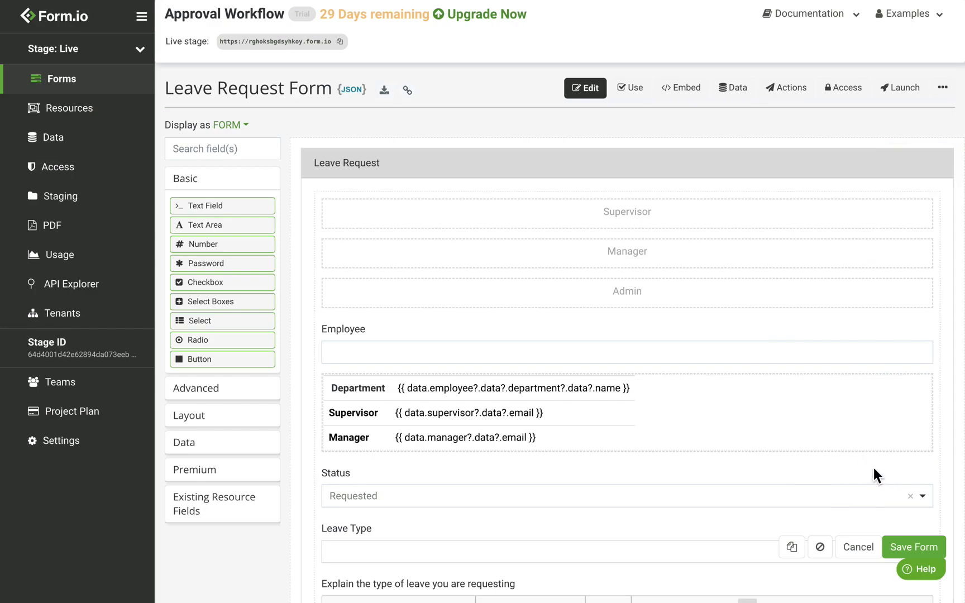
left_click(286, 83)
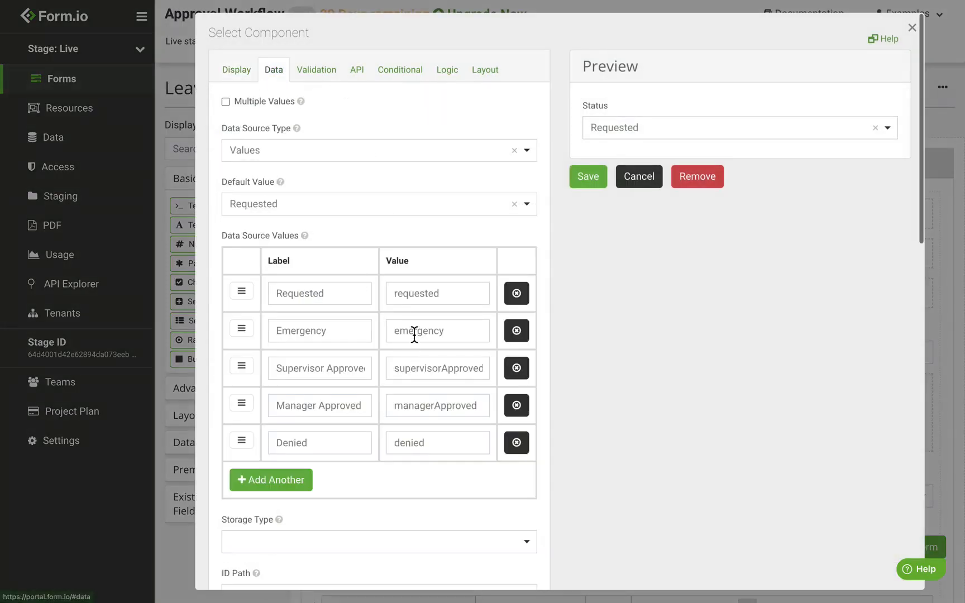
left_click_drag(396, 294, 308, 330)
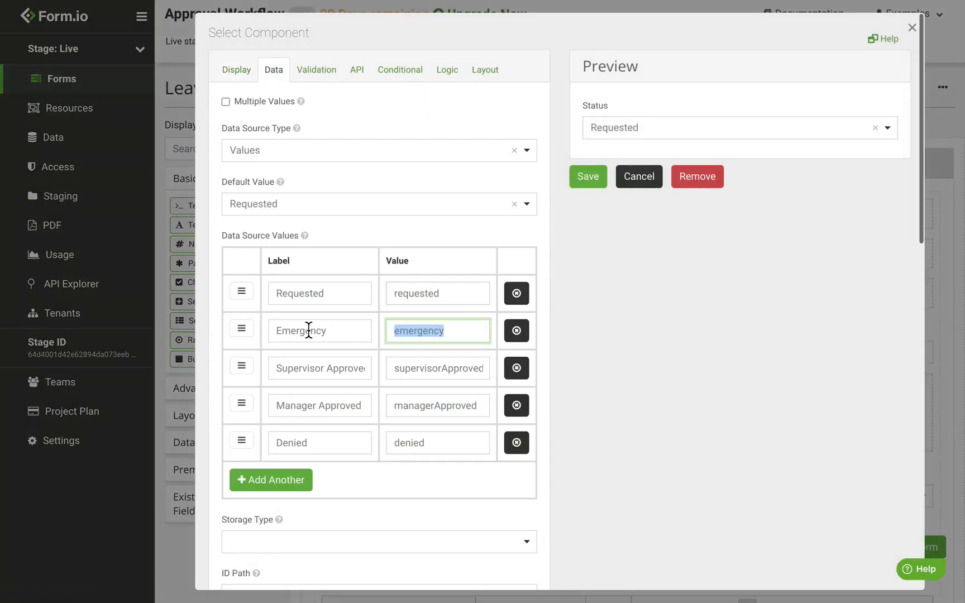
double_click(432, 375)
double_click(429, 407)
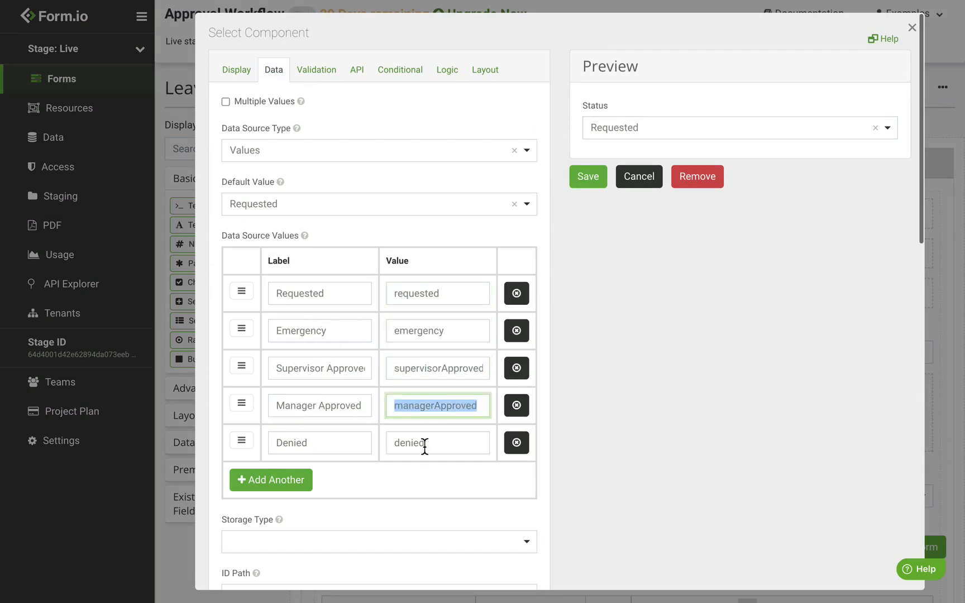
double_click(425, 443)
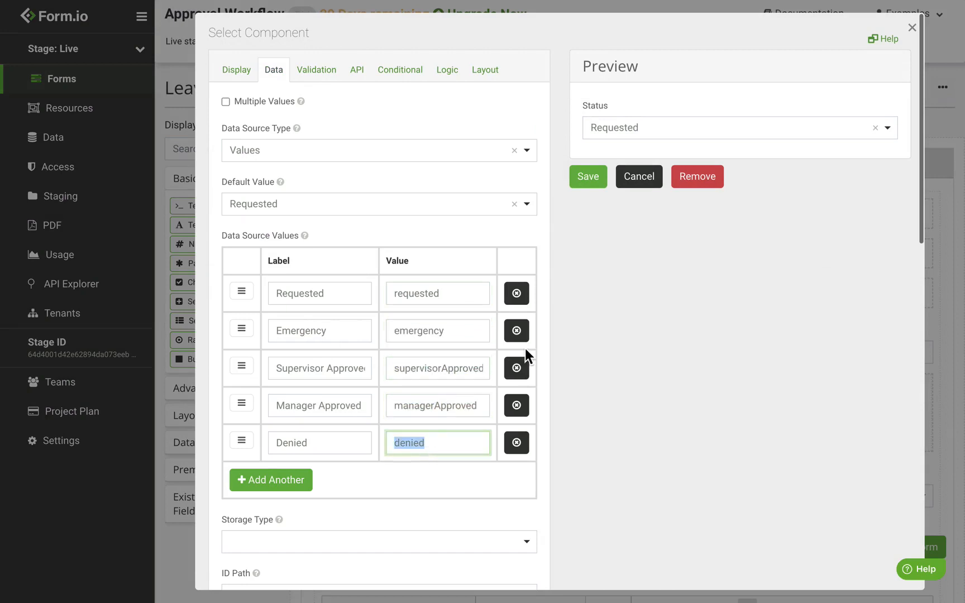
left_click(593, 179)
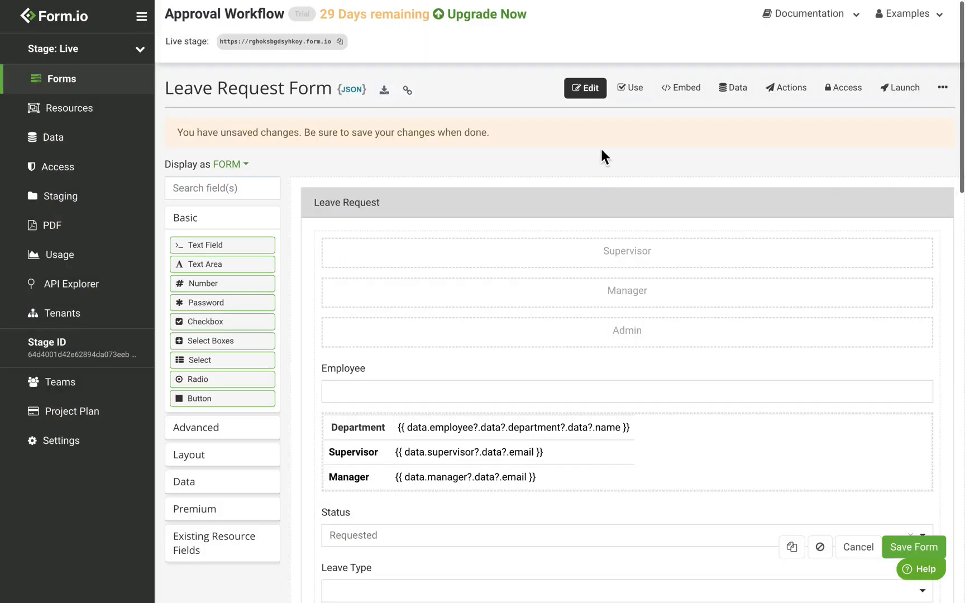
left_click(910, 553)
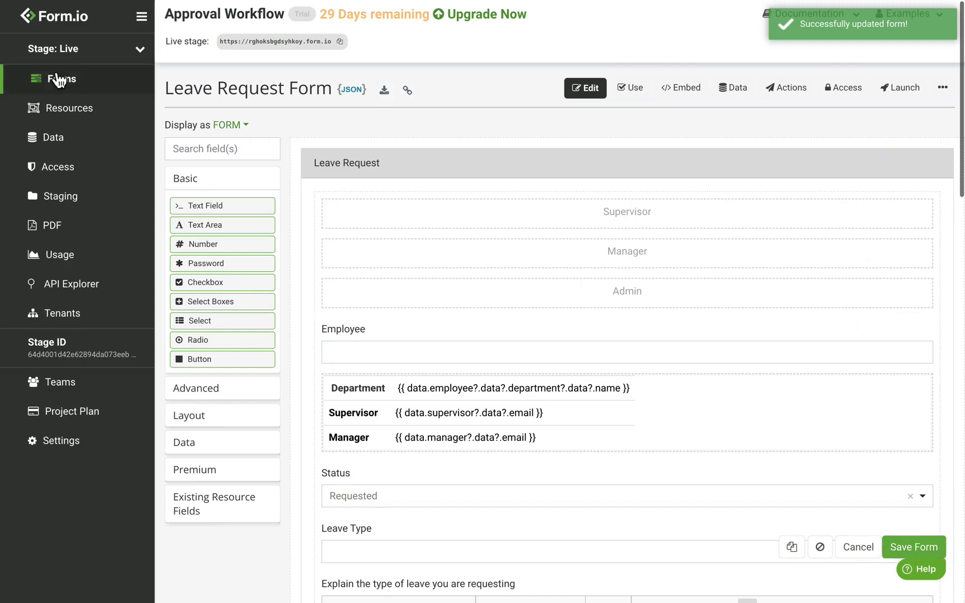
Find the User Login form and open its Login action for editing
left_click(91, 87)
left_click(272, 130)
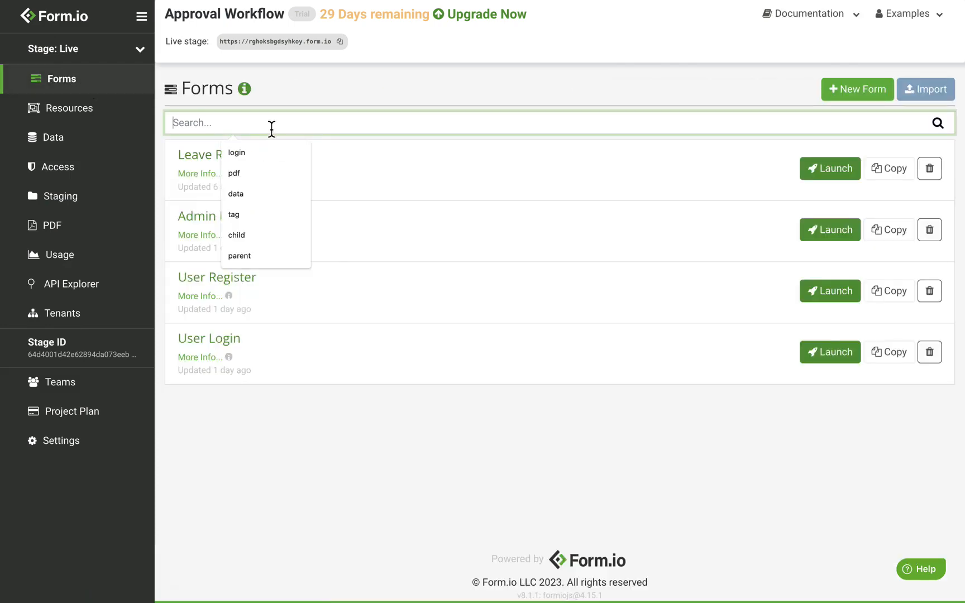
type("login")
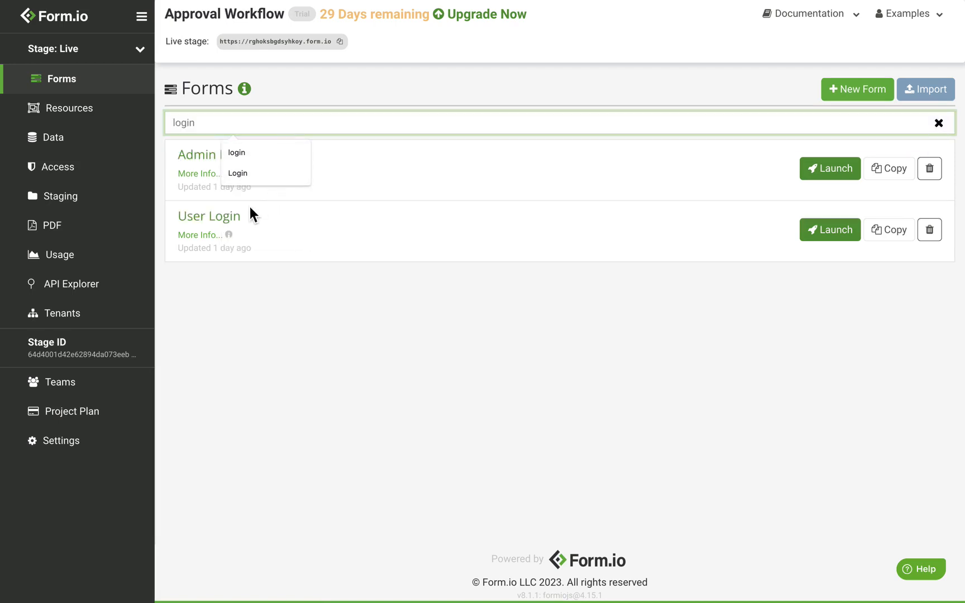
left_click(233, 221)
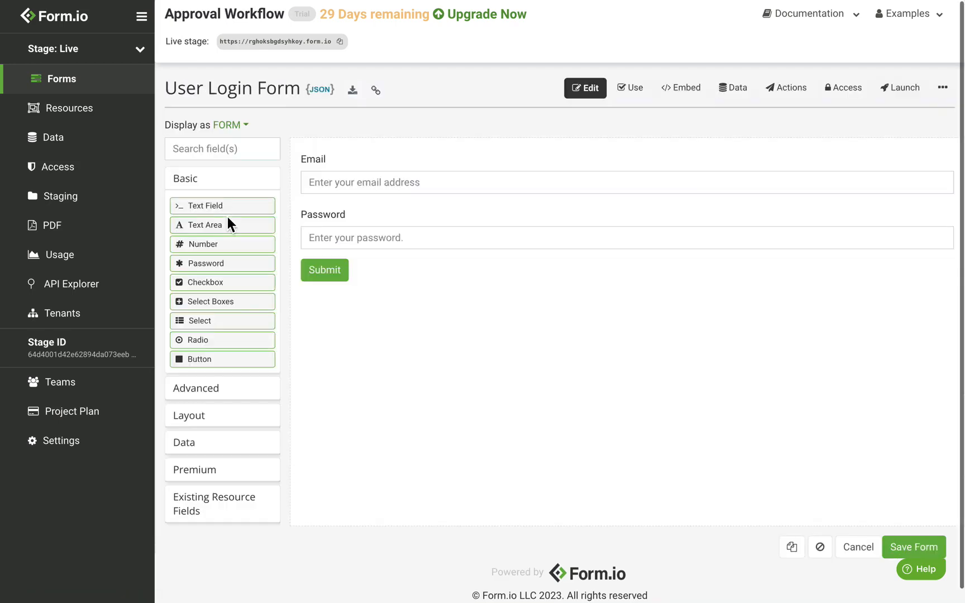
left_click(806, 99)
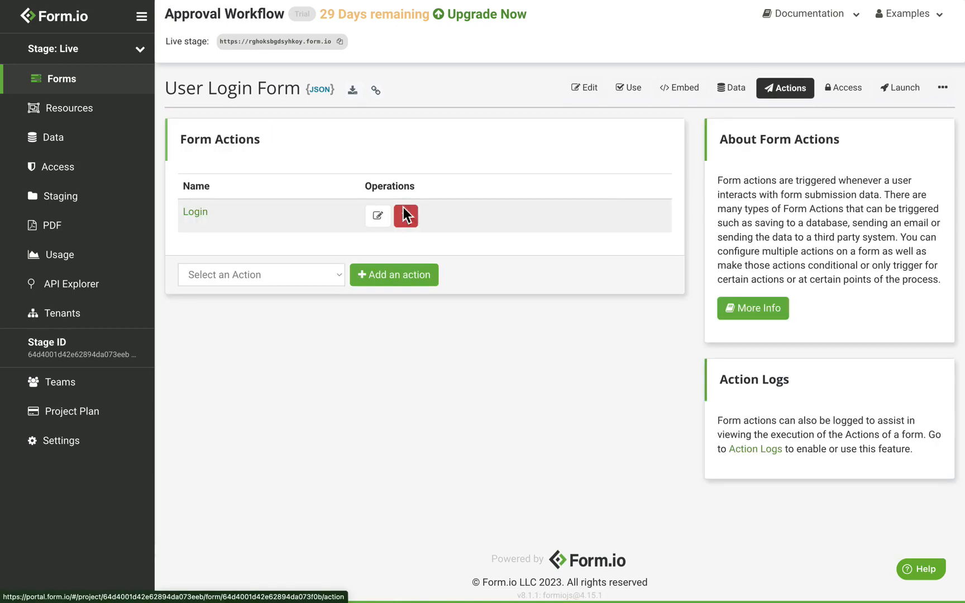
left_click(380, 217)
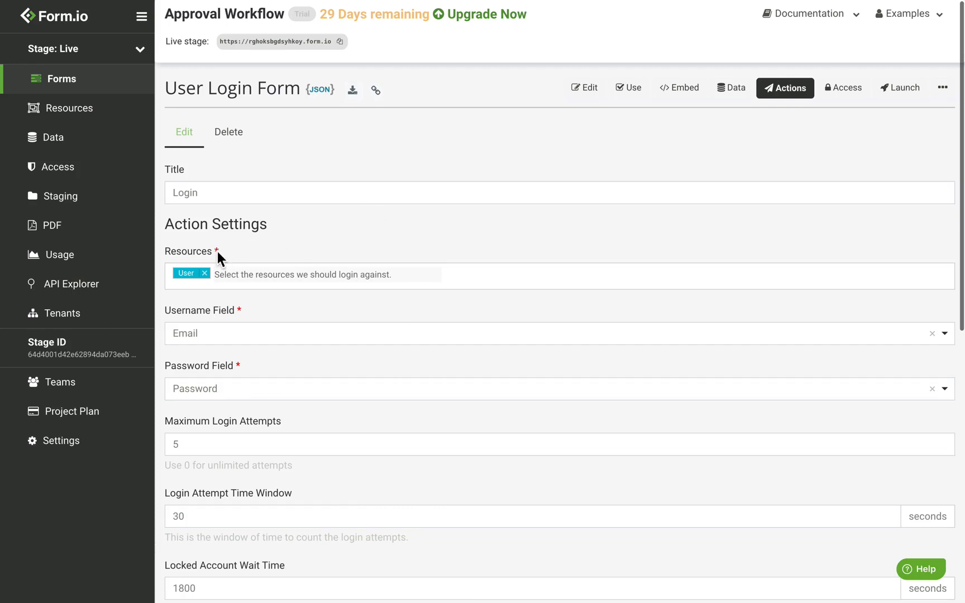
Add Admin and Employee to the Login action's resources and save it
left_click(246, 276)
left_click(237, 312)
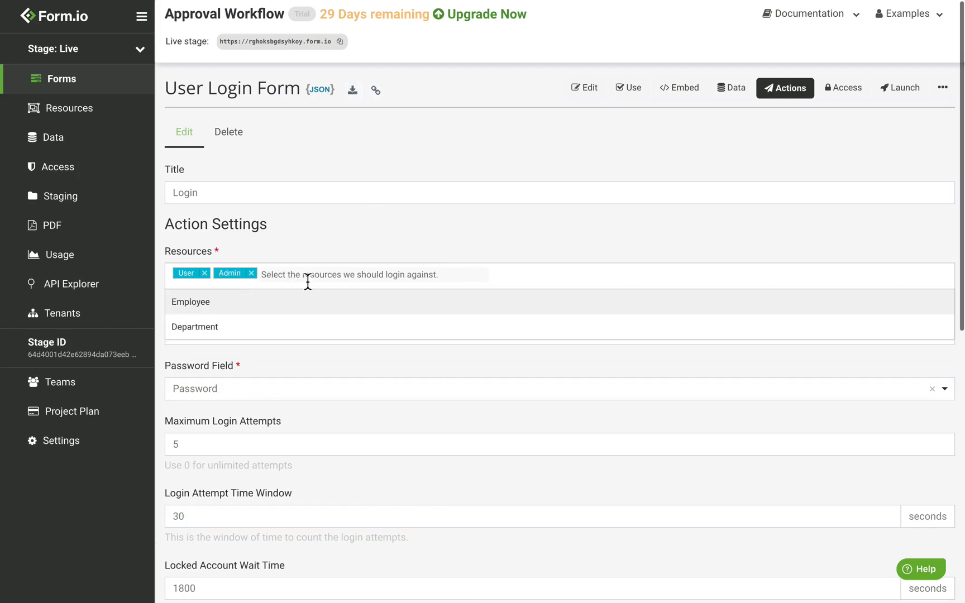
left_click(256, 309)
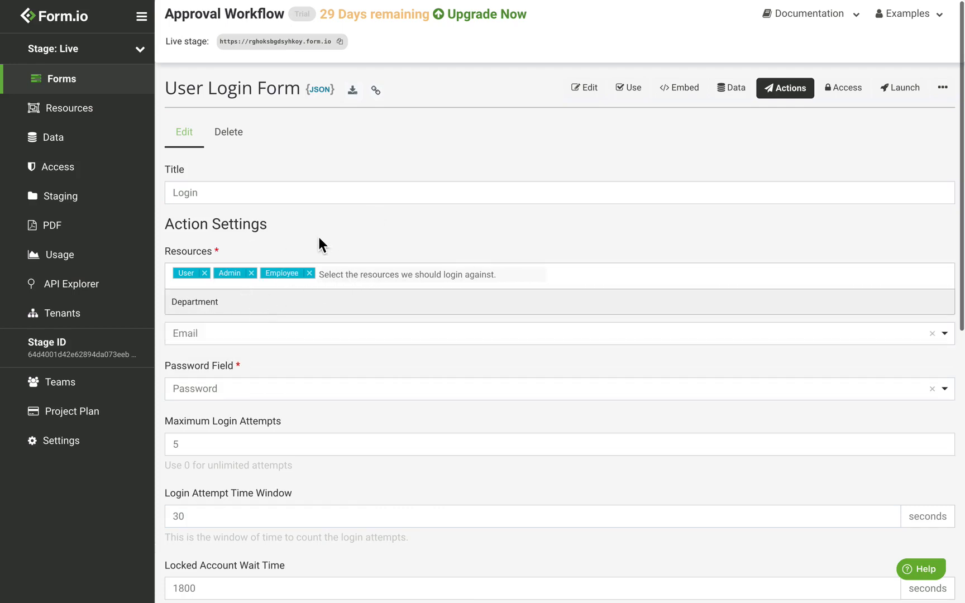
left_click(319, 239)
scroll(321, 304, "down", 9)
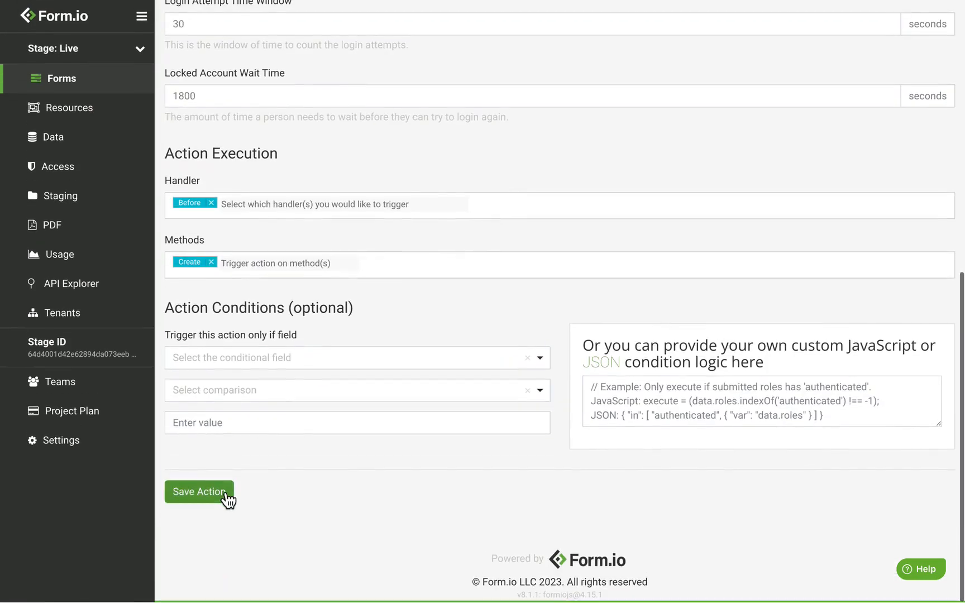
left_click(226, 492)
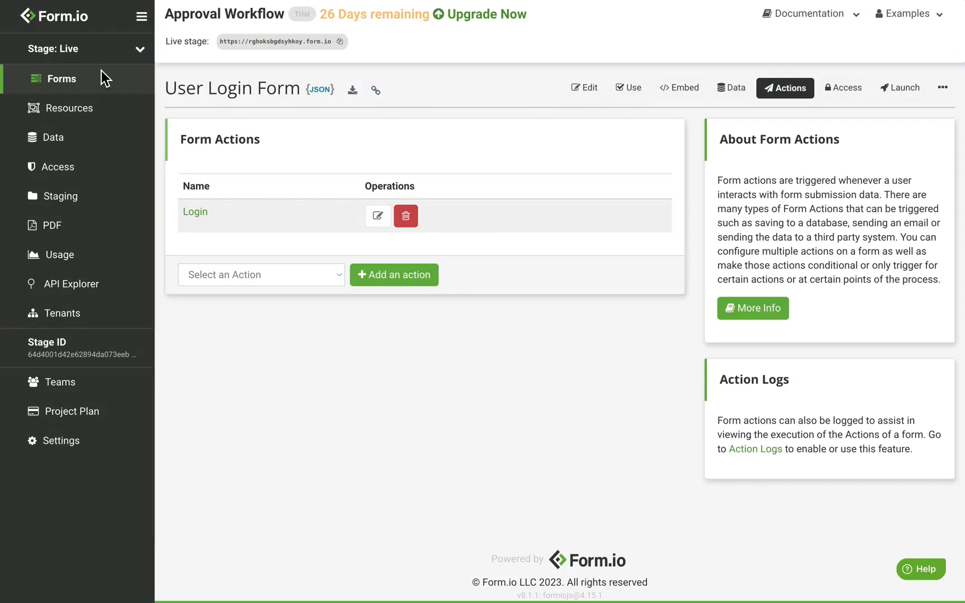
Open the live Leave Request form from its launch page in a new window
left_click(76, 86)
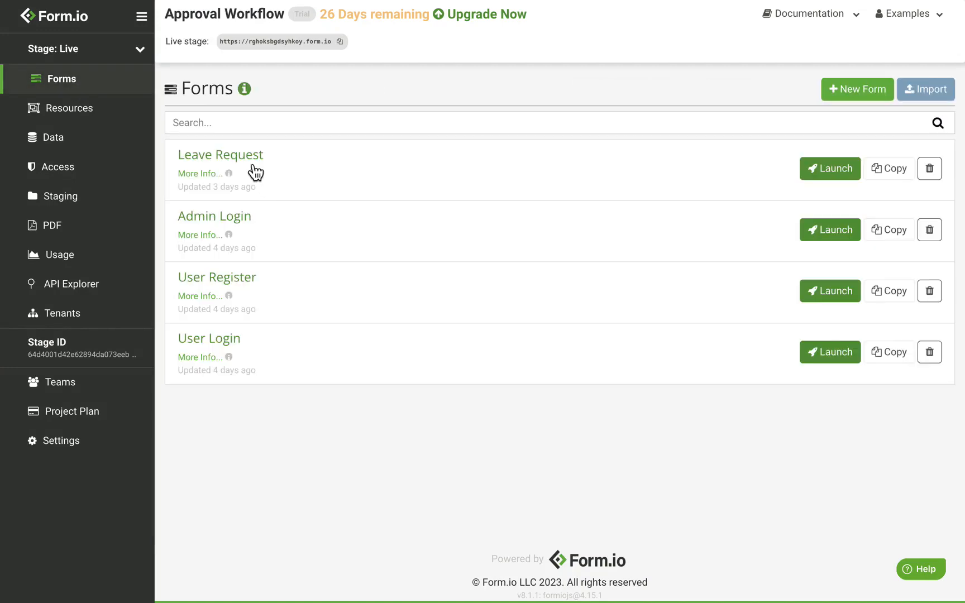
left_click(271, 166)
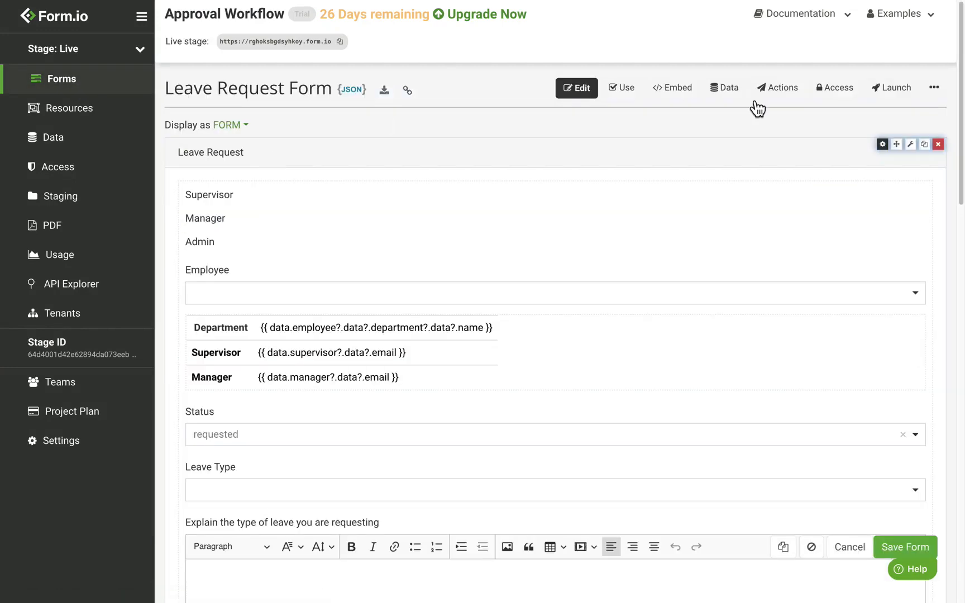
left_click(900, 96)
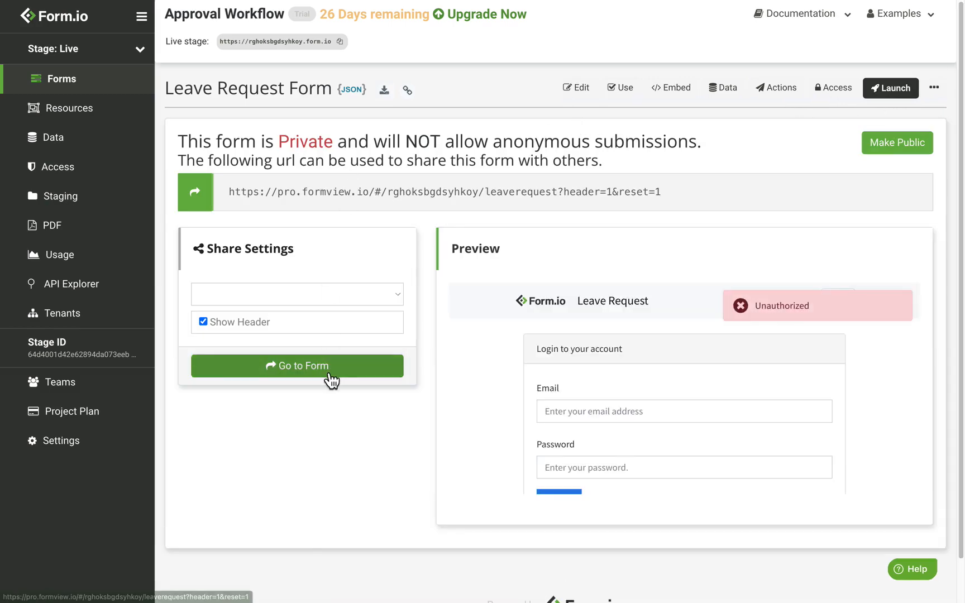
right_click(331, 380)
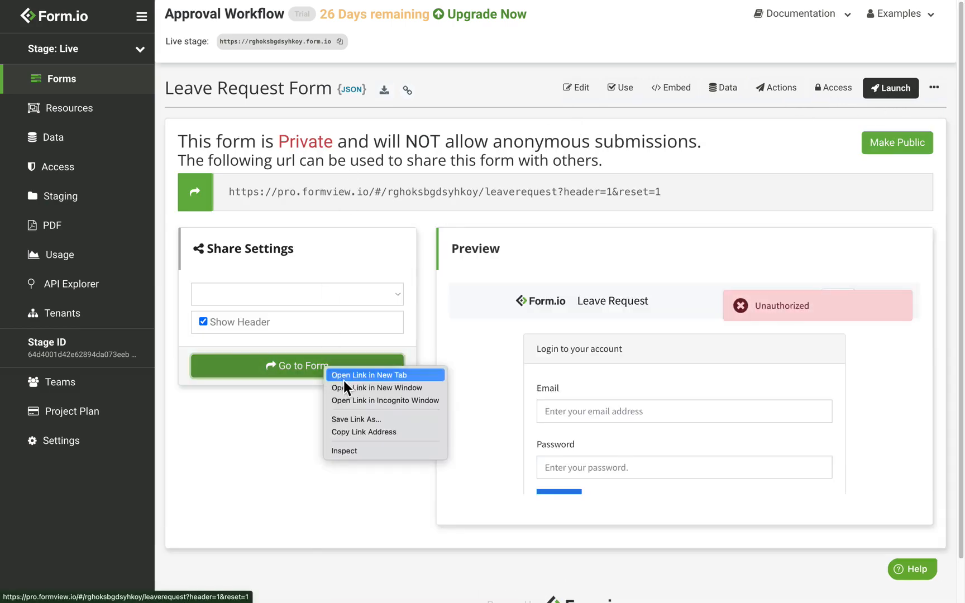
left_click(363, 392)
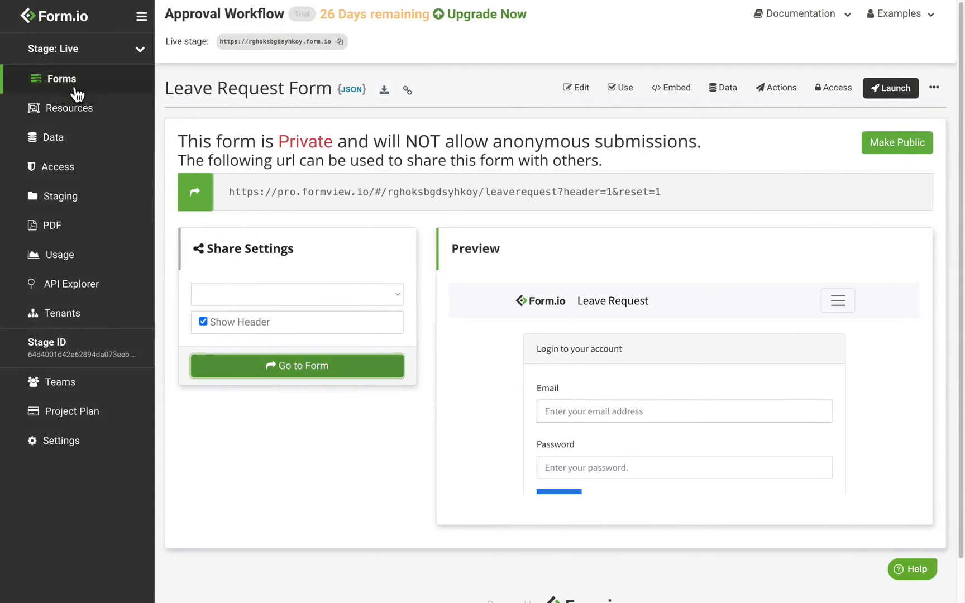
Show the Employee resource's submitted records on its Data tab
left_click(104, 109)
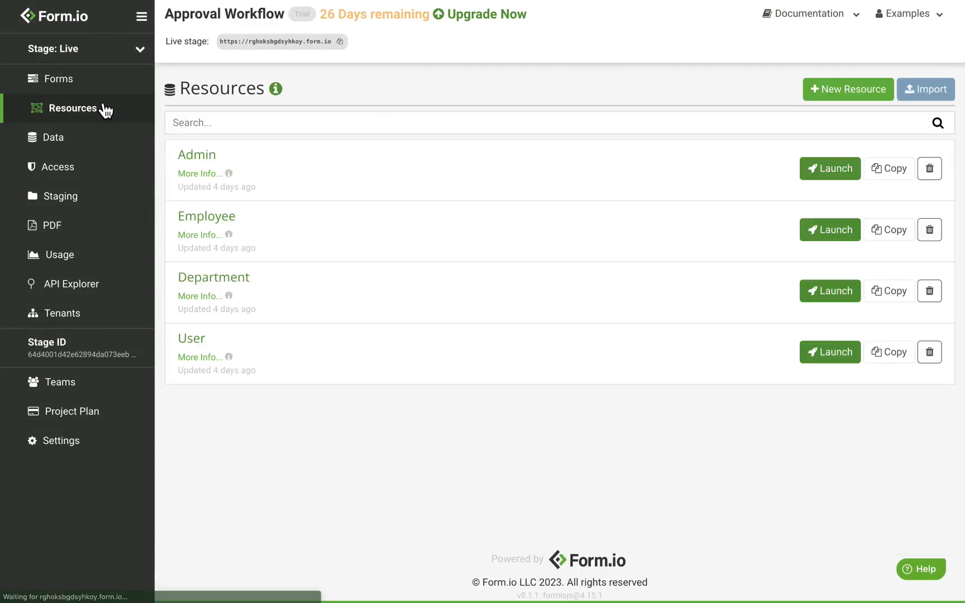
left_click(231, 222)
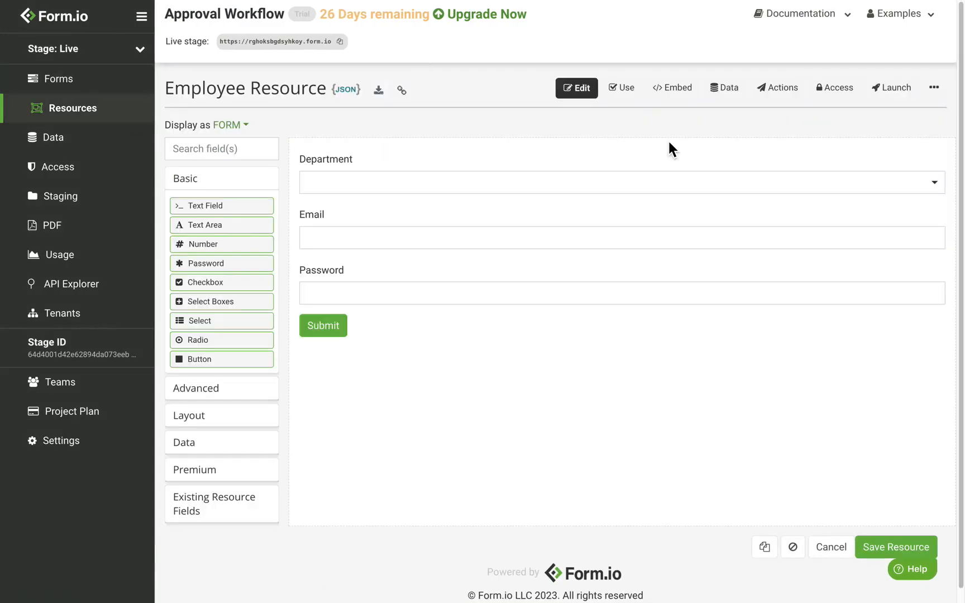
left_click(727, 96)
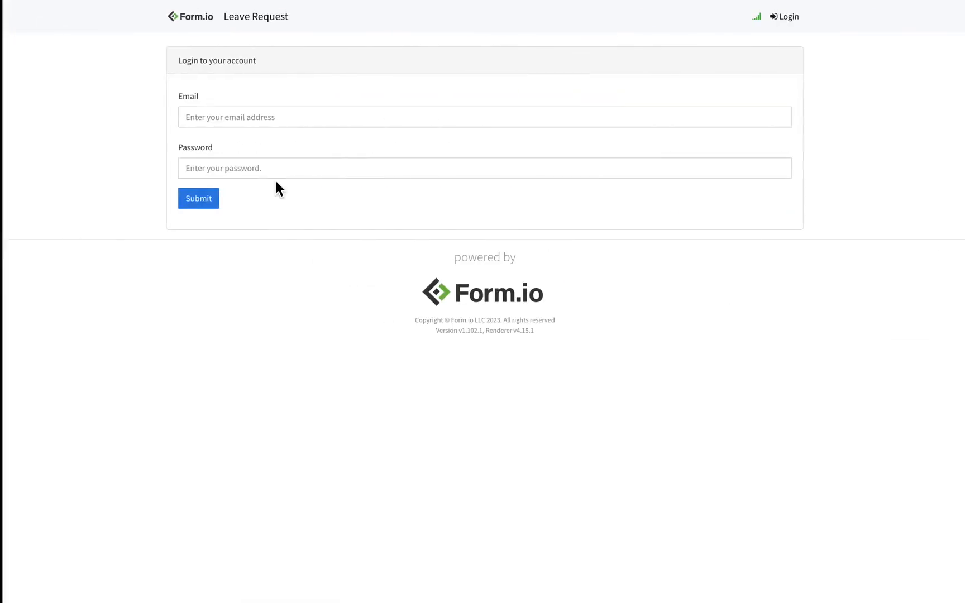
Log in with the employee's email address and password
left_click(259, 119)
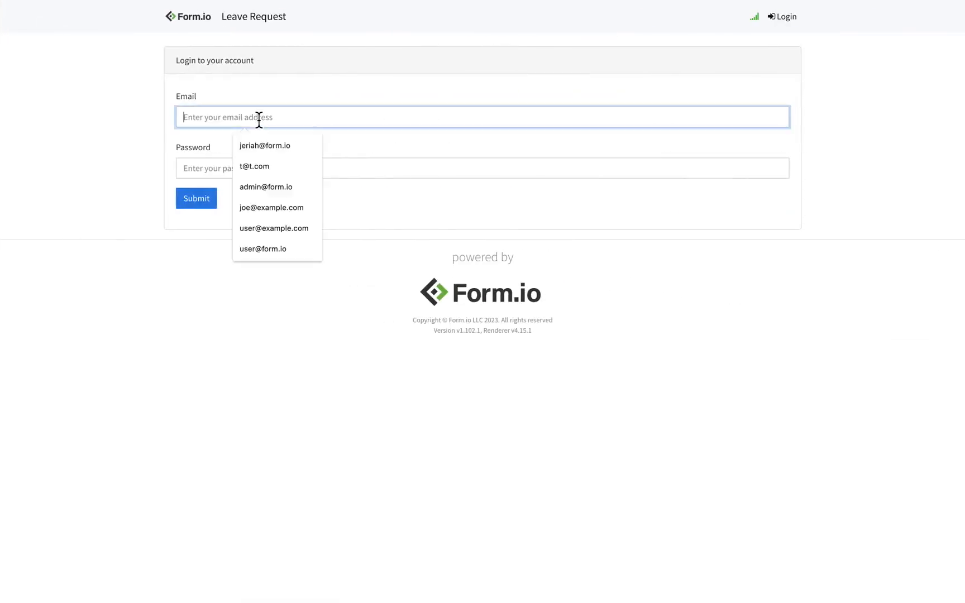
type("joe@example")
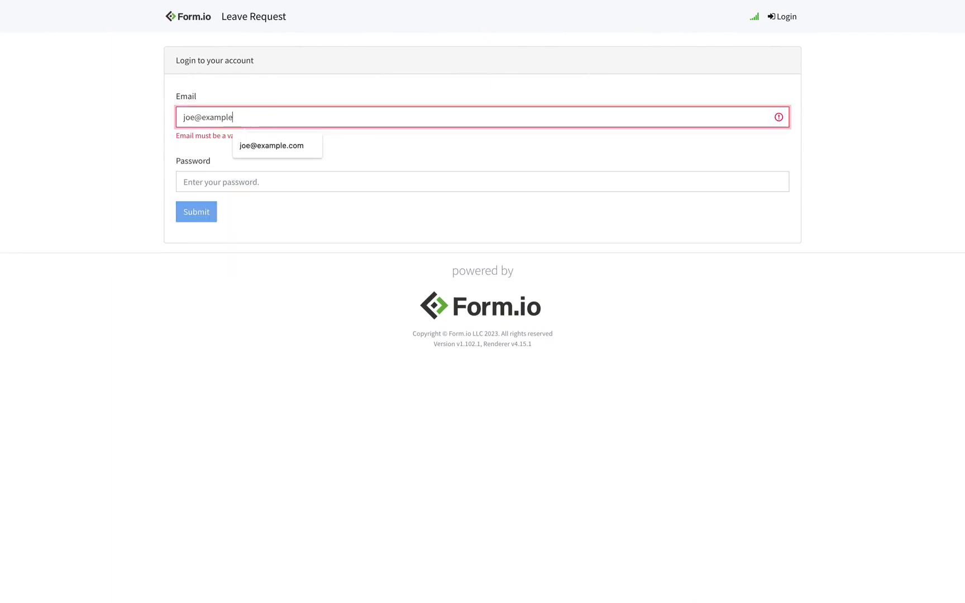
type(".com")
key("Tab")
type("••")
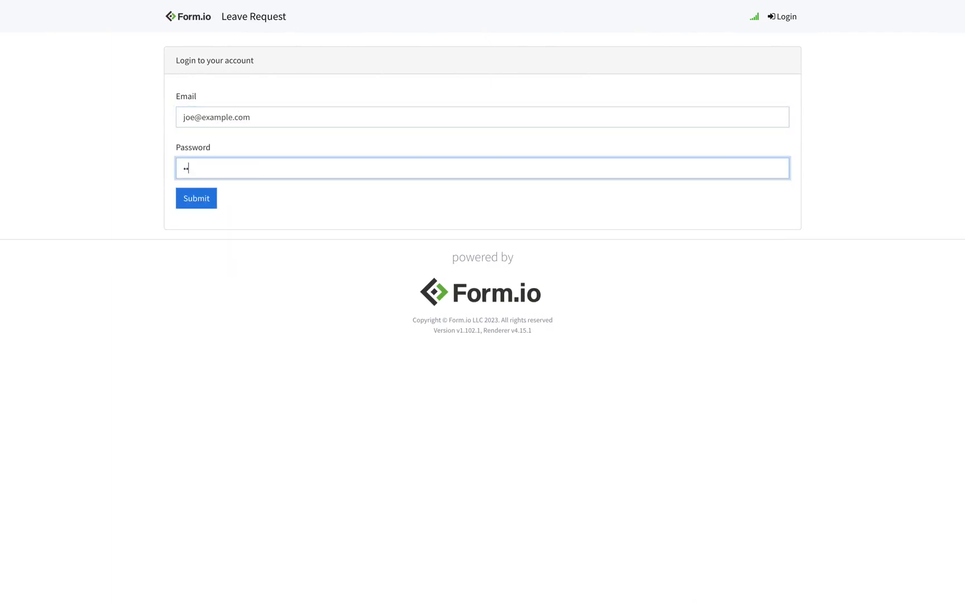
type("••••")
left_click(211, 203)
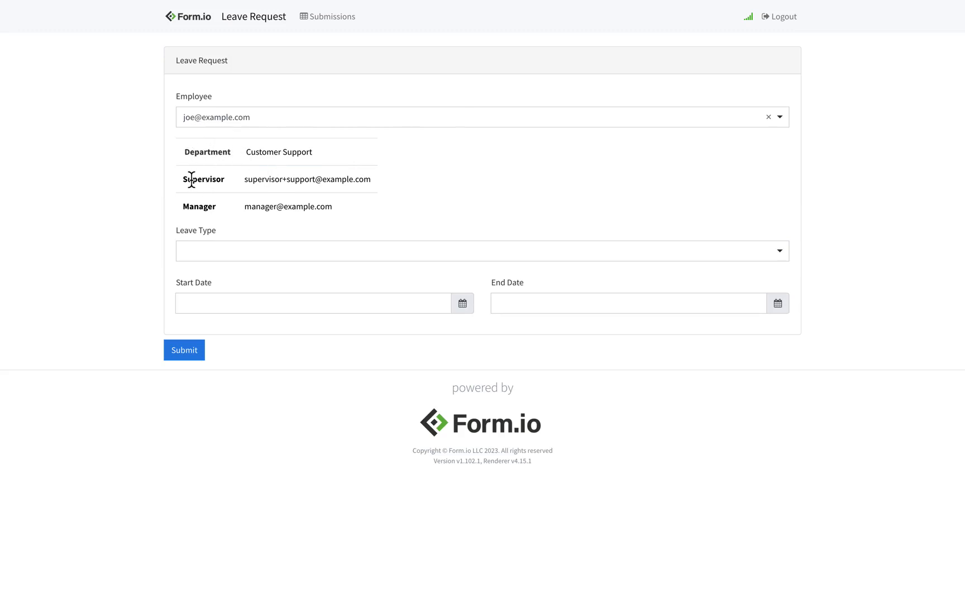
Submit a Personal leave request from August 14 to August 16, 2023
left_click(259, 255)
left_click(246, 300)
left_click(249, 305)
left_click(258, 405)
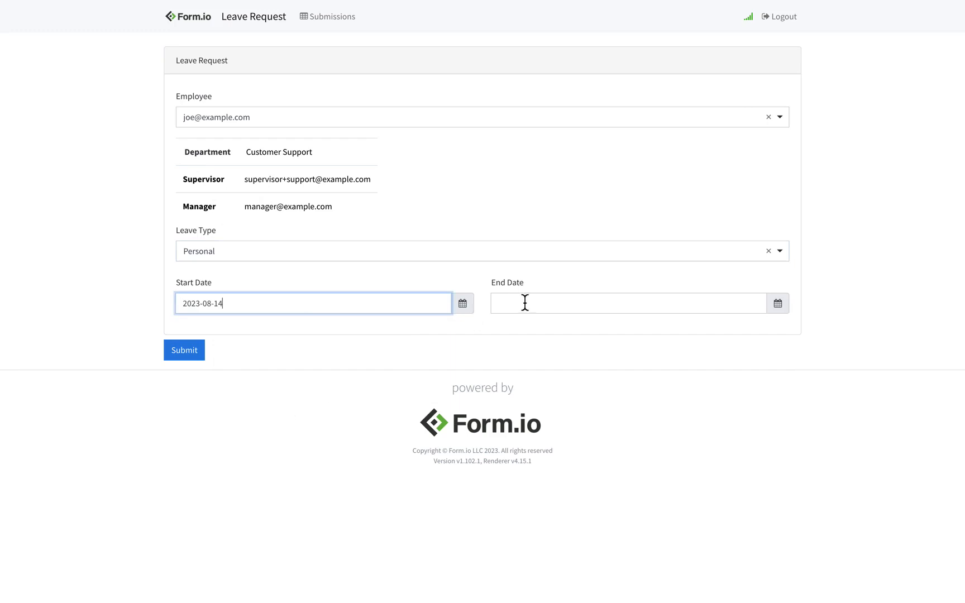
left_click(525, 302)
left_click(626, 409)
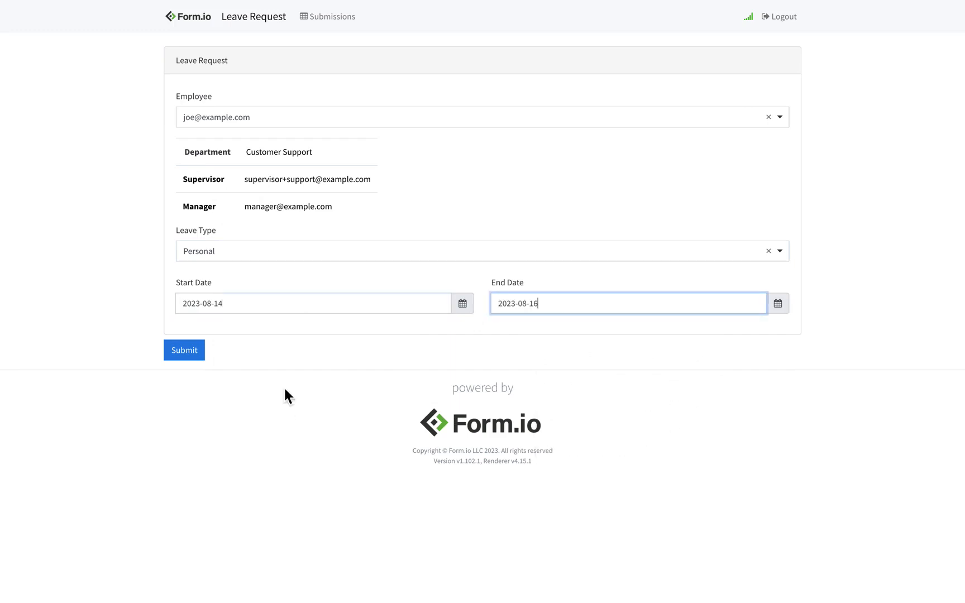
left_click(187, 355)
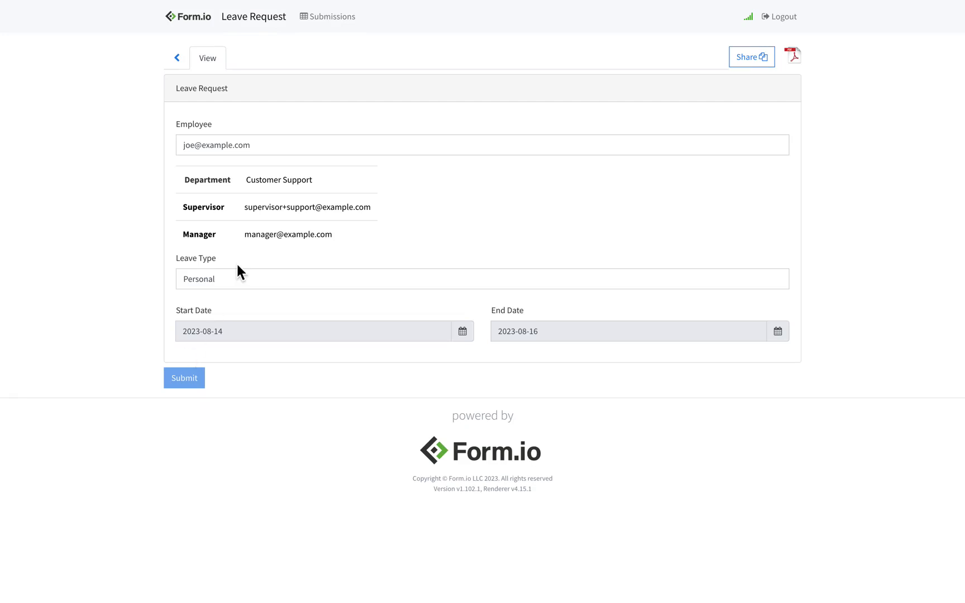
key("ctrl+Right")
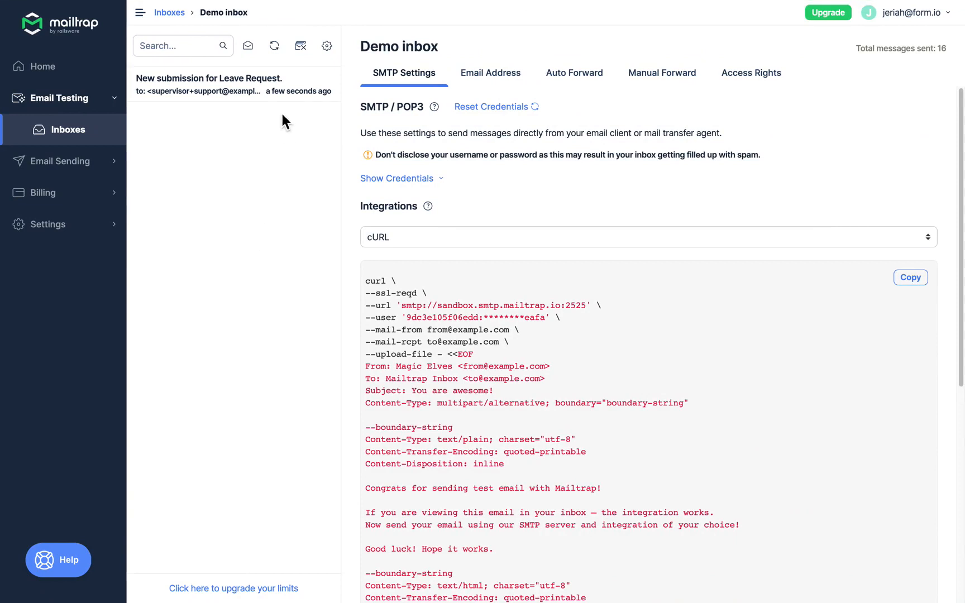
Open the New submission for Leave Request email and follow its approve-or-deny link
left_click(229, 103)
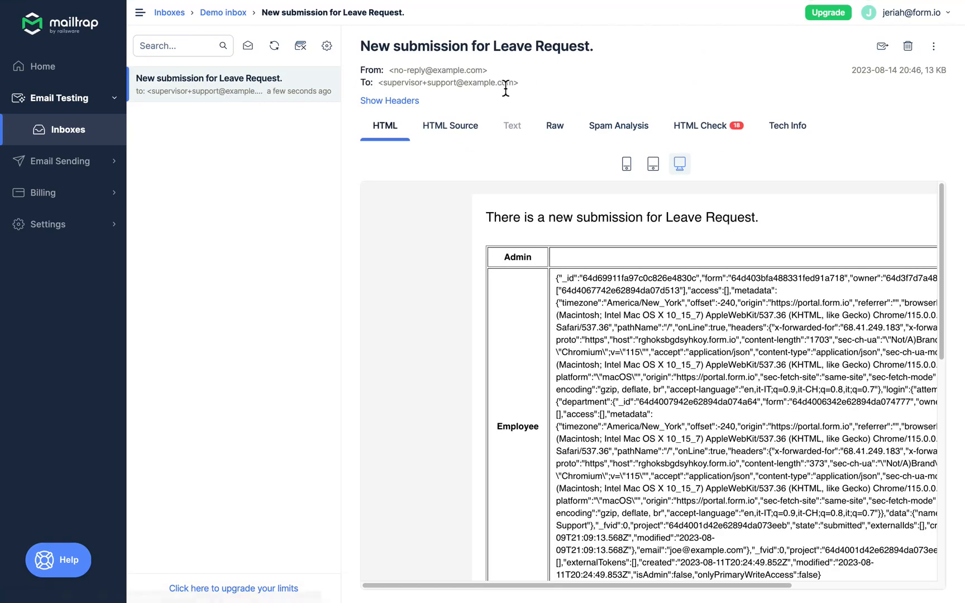
scroll(561, 201, "down", 15)
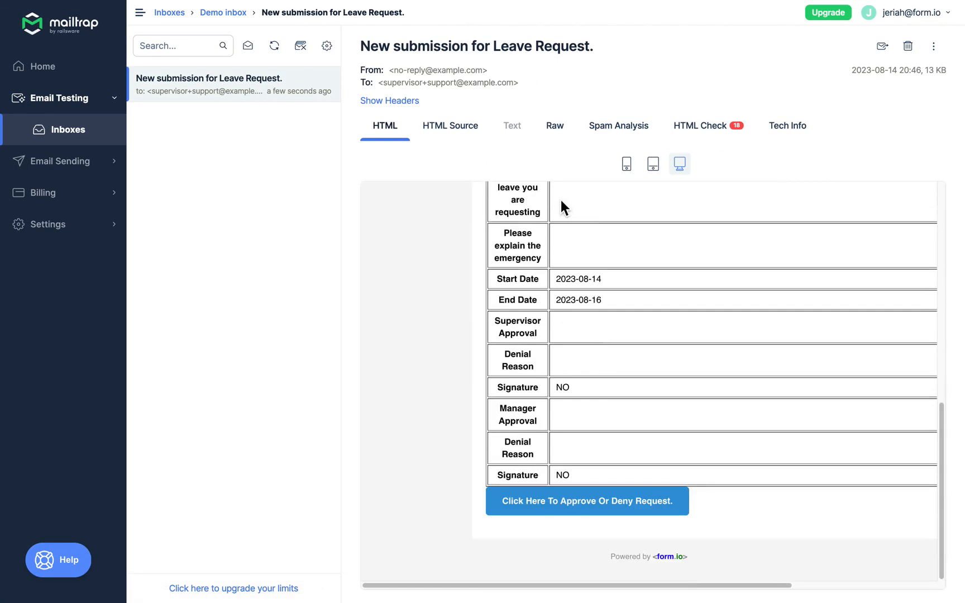
left_click(602, 510)
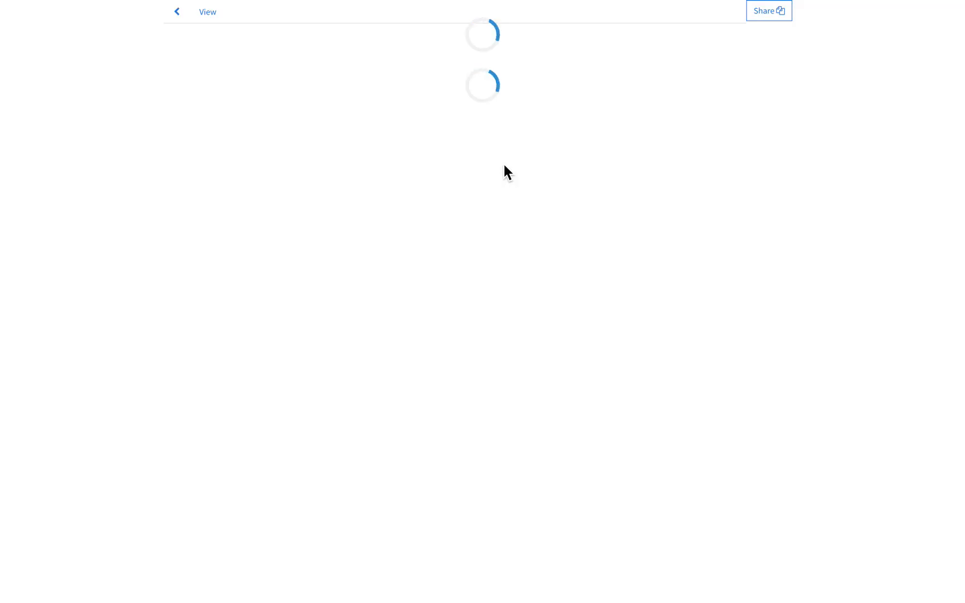
Set Supervisor Approval to Approved, sign the pad, submit, and log out
scroll(315, 113, "down", 1)
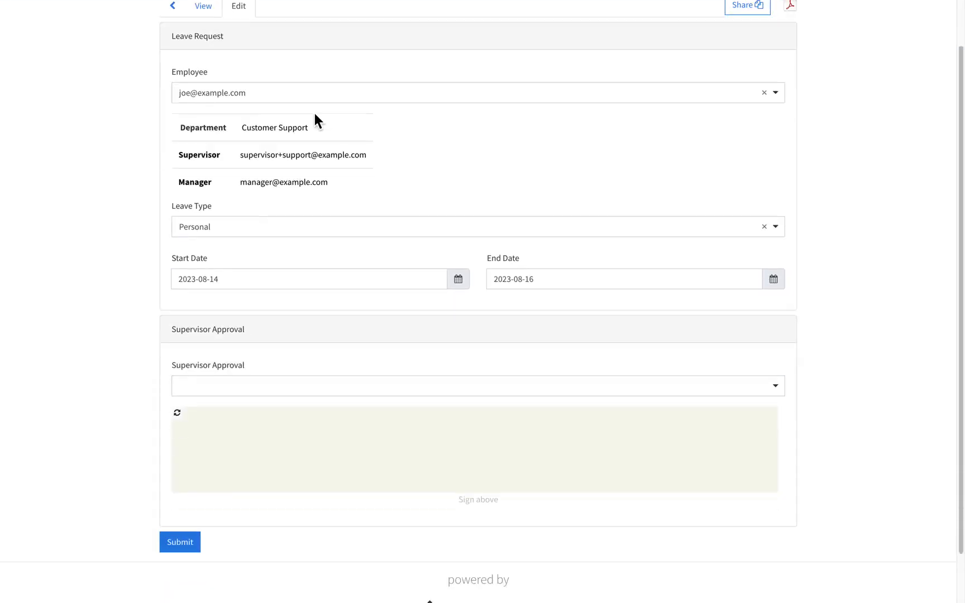
scroll(314, 112, "down", 1)
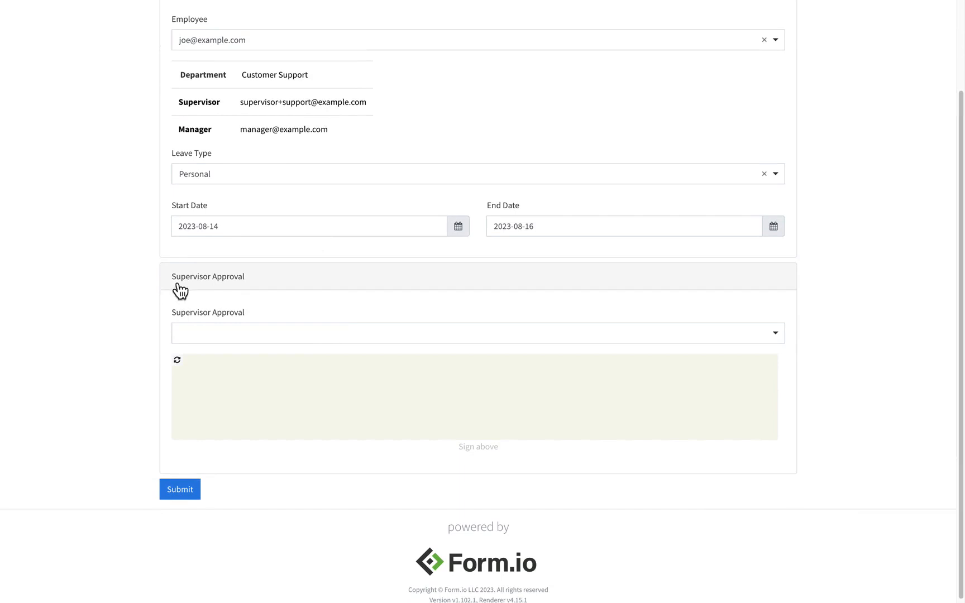
left_click(238, 338)
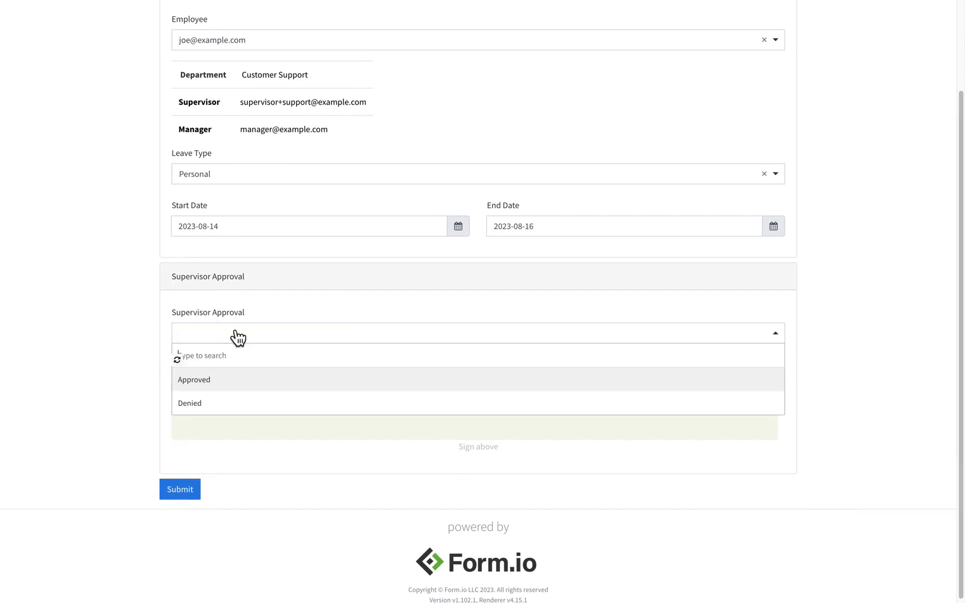
left_click(230, 382)
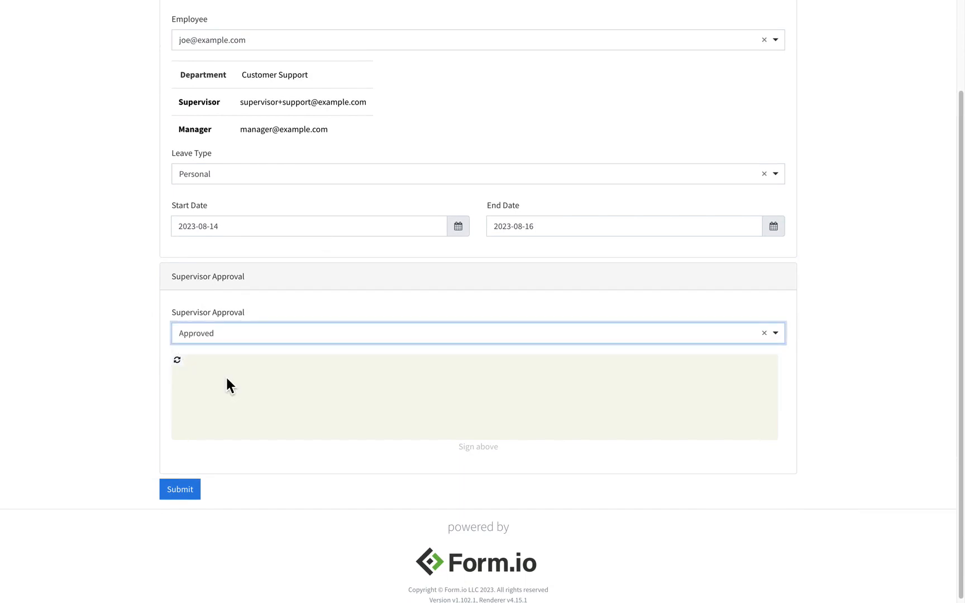
mouse_move(224, 378)
left_mouse_down()
mouse_move(285, 394)
mouse_move(547, 409)
left_mouse_up()
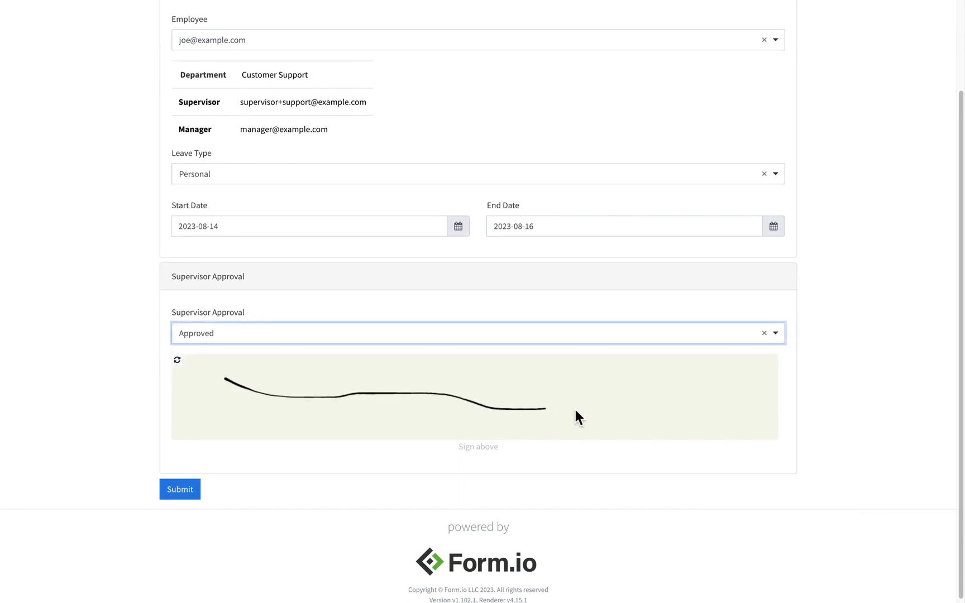
left_click(180, 490)
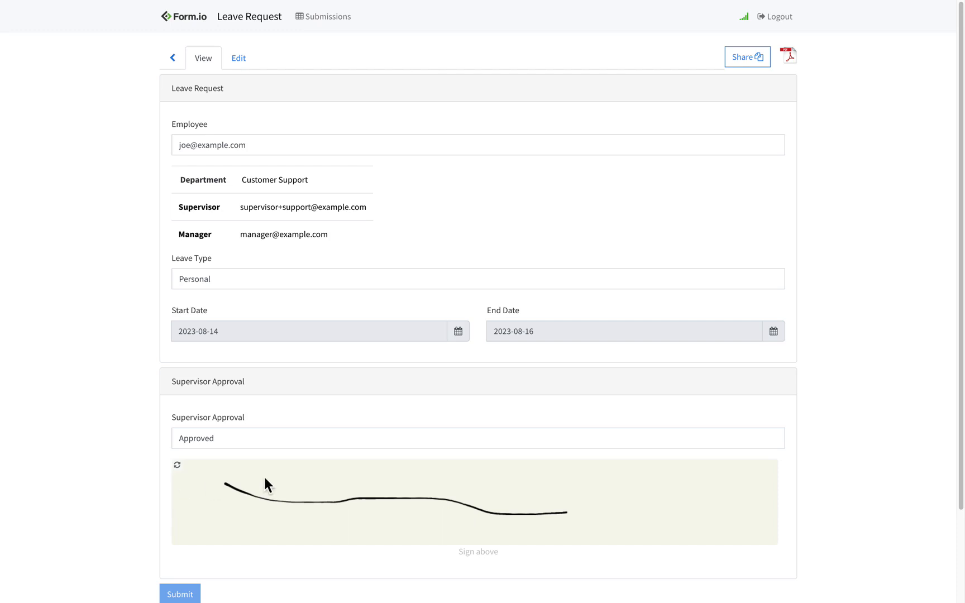
left_click(780, 17)
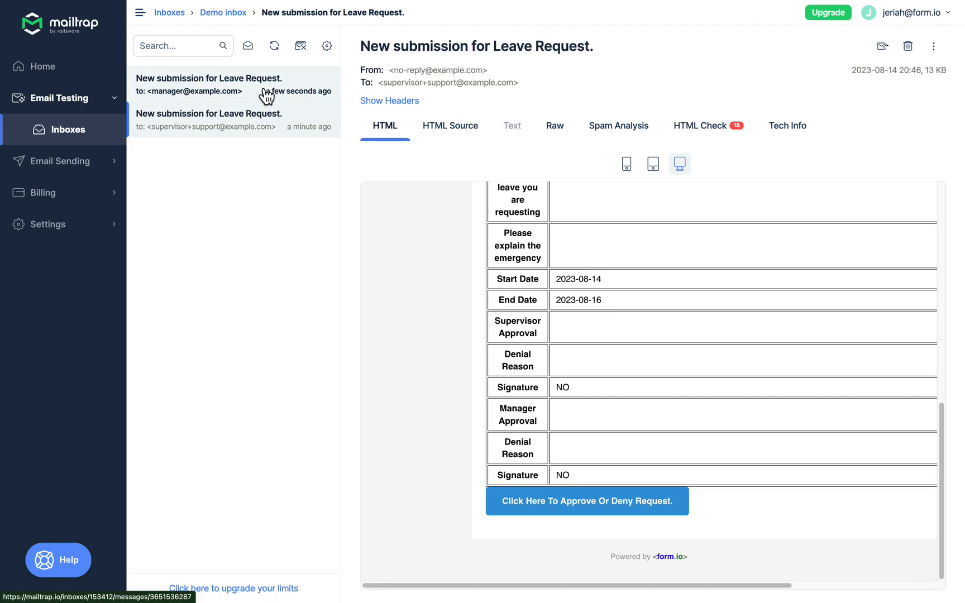
Open the manager's notification email and follow its approve-or-deny link
left_click(267, 96)
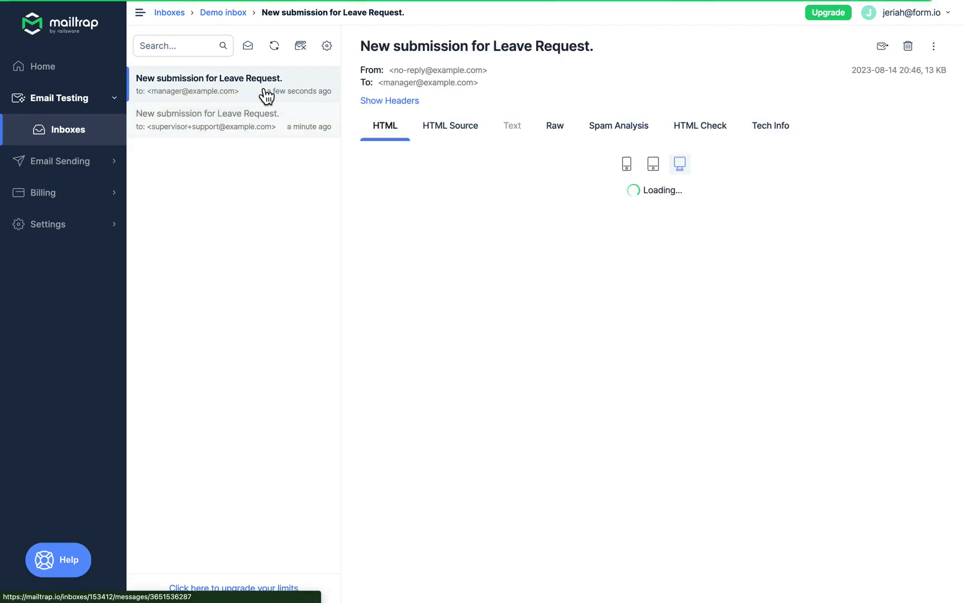
scroll(510, 271, "down", 10)
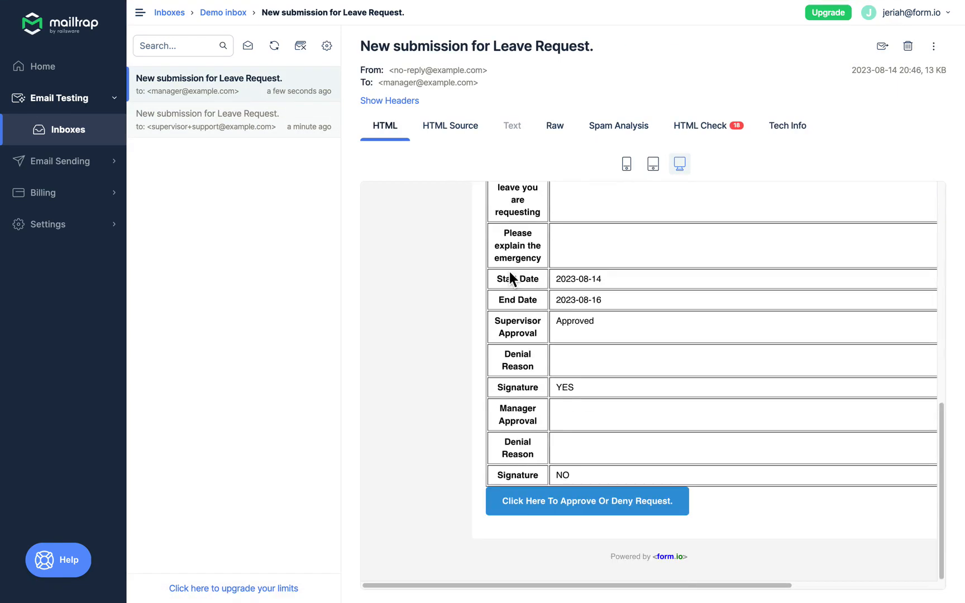
left_click(580, 508)
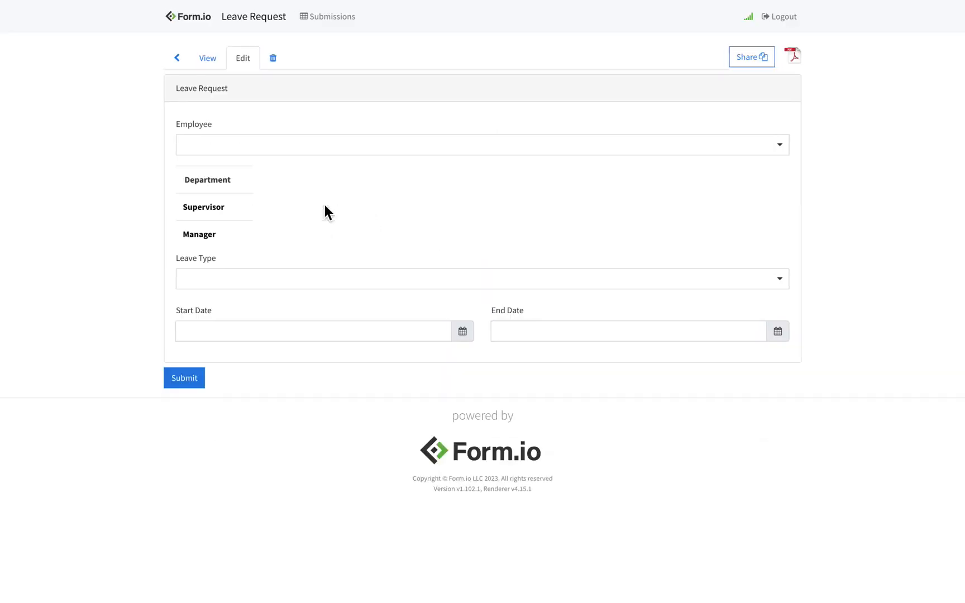
Set Manager Approval to Approved, draw the signature, and submit
scroll(324, 208, "down", 4)
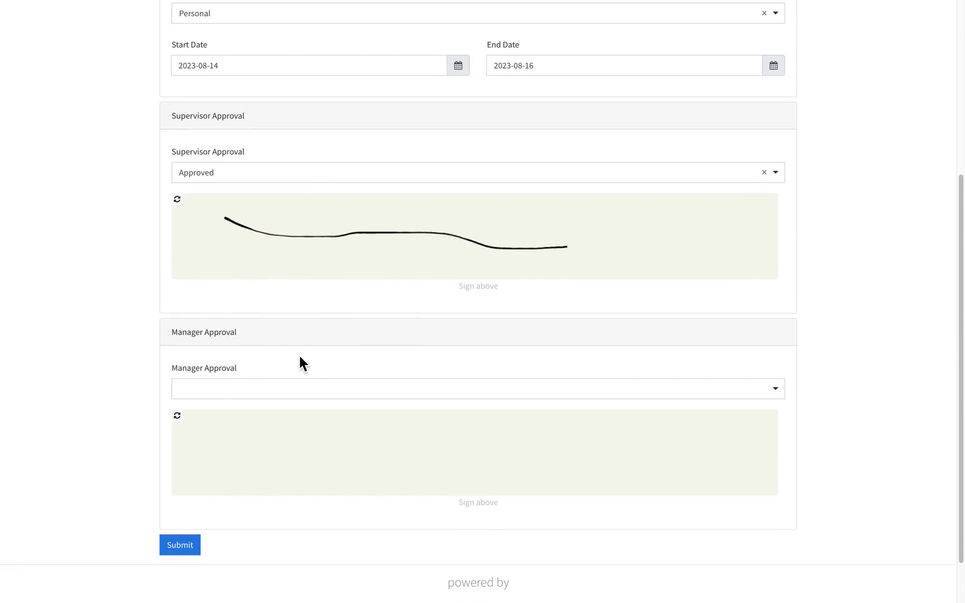
left_click(268, 394)
left_click(263, 445)
mouse_move(237, 437)
left_mouse_down()
mouse_move(327, 453)
mouse_move(616, 459)
left_mouse_up()
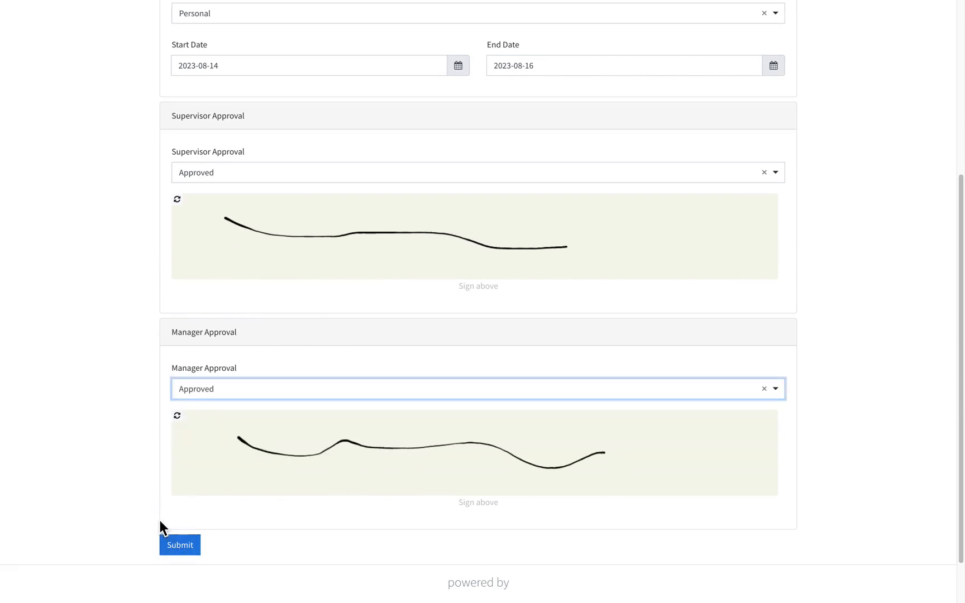
left_click(182, 546)
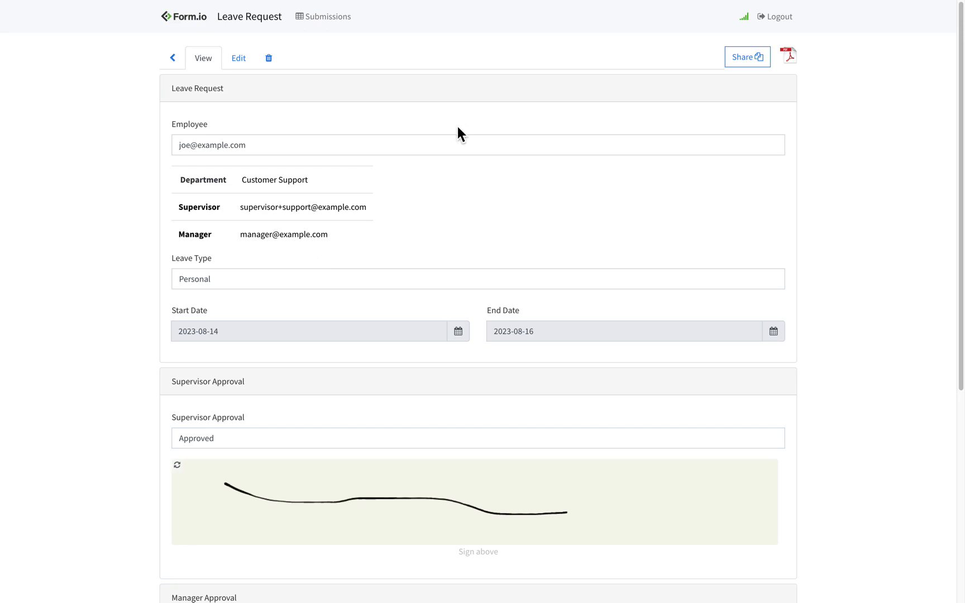
Open the newest Leave Request email addressed to the employee and scroll through its details
key("ctrl+Left")
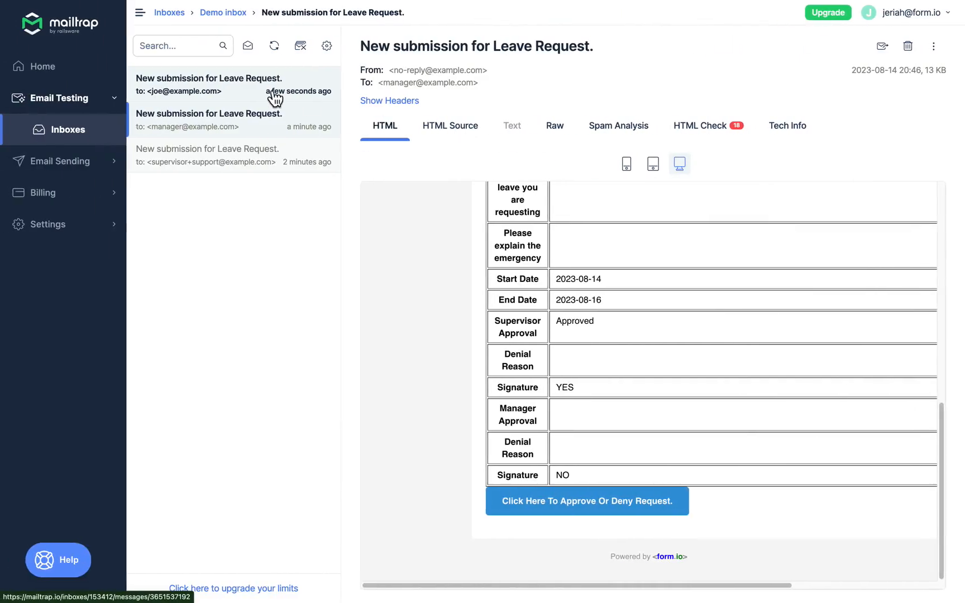
left_click(191, 104)
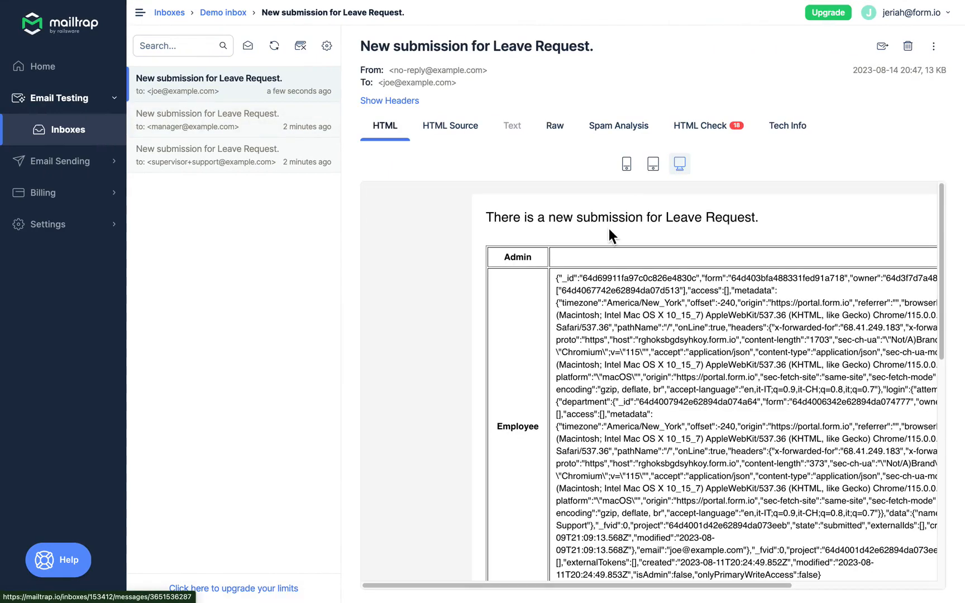
scroll(608, 229, "down", 10)
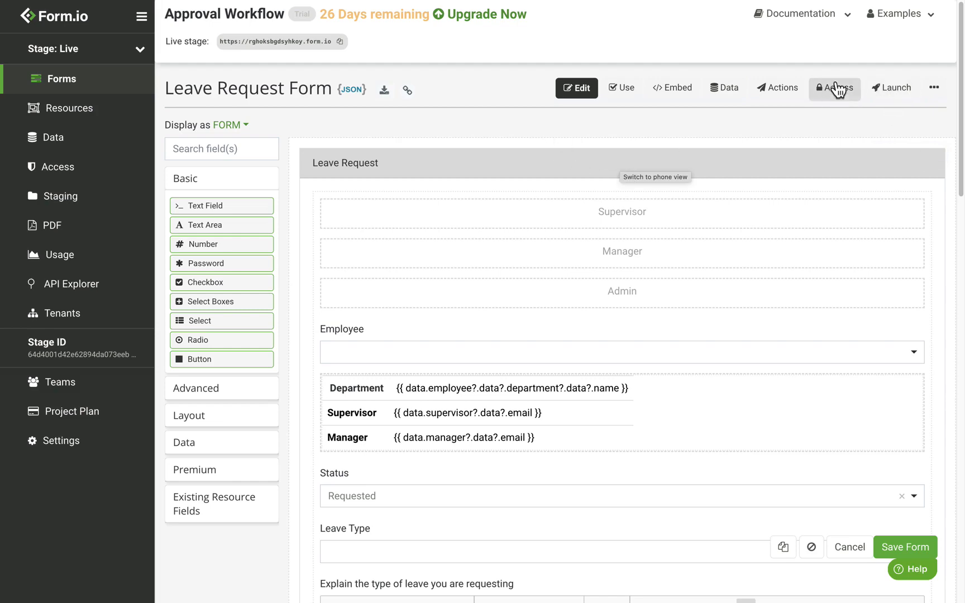
Open the Leave Request form's share link in a private browser window
left_click(896, 88)
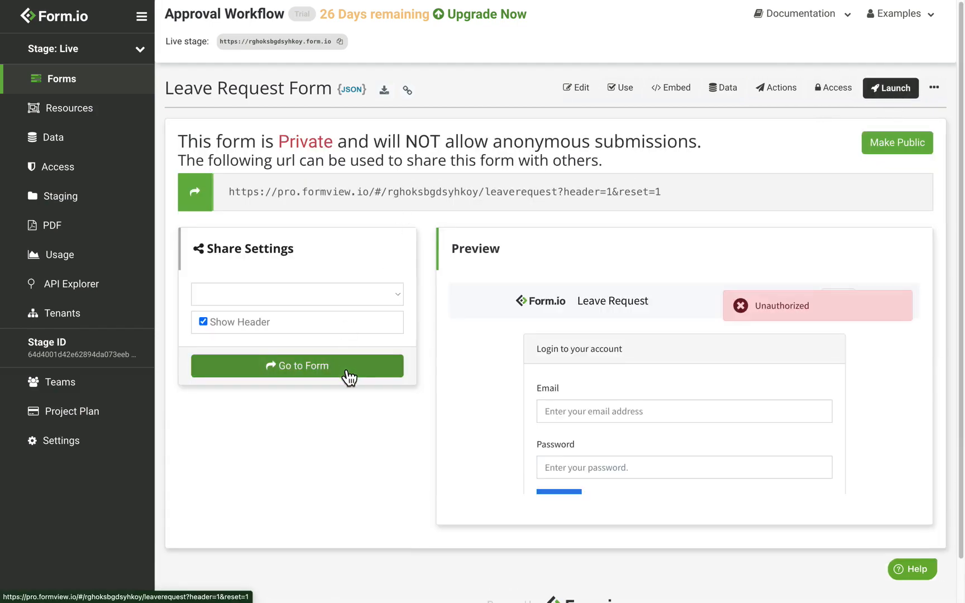
right_click(343, 367)
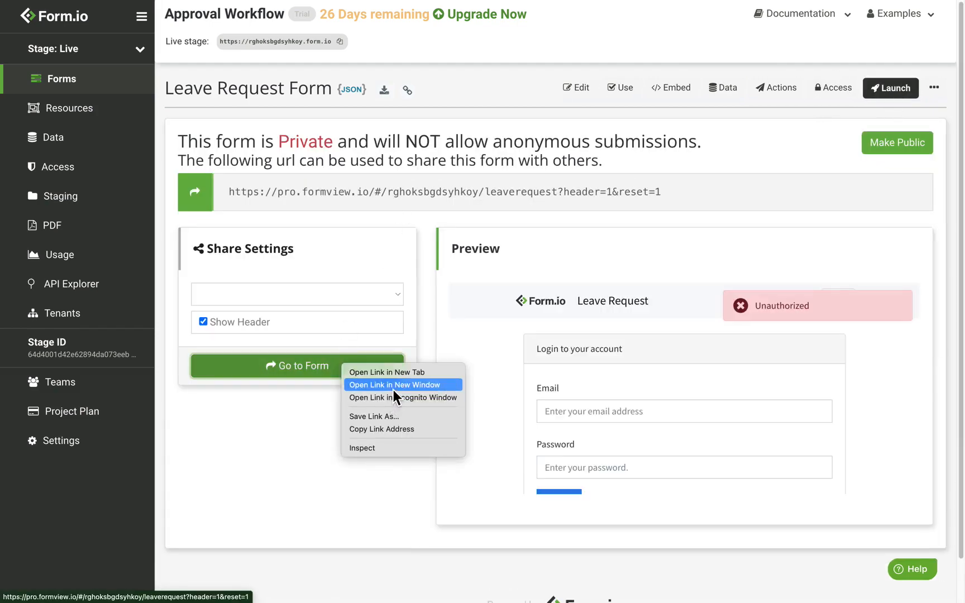
left_click(392, 394)
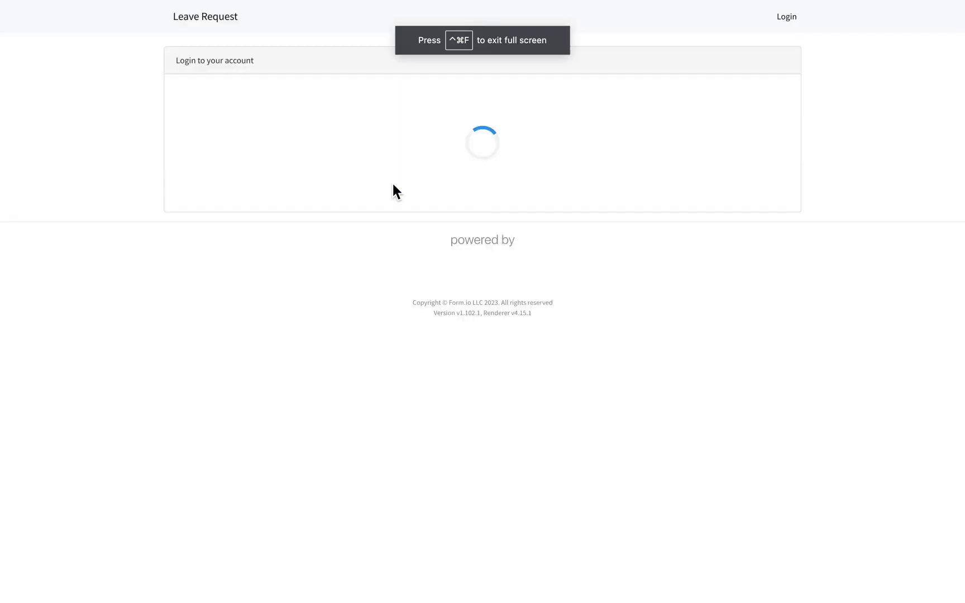
Sign in with the Sales employee's email and password
left_click(287, 118)
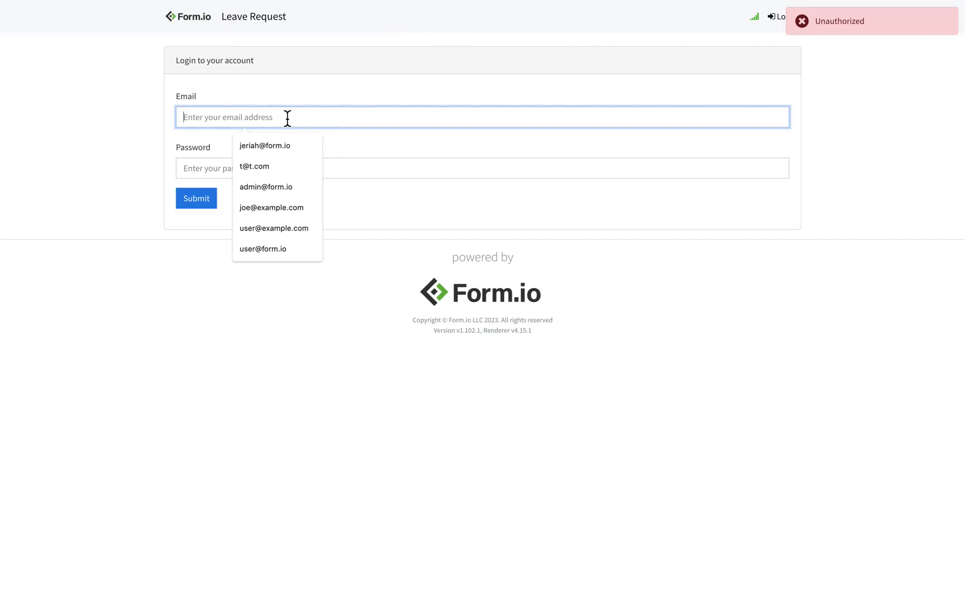
type("kelly")
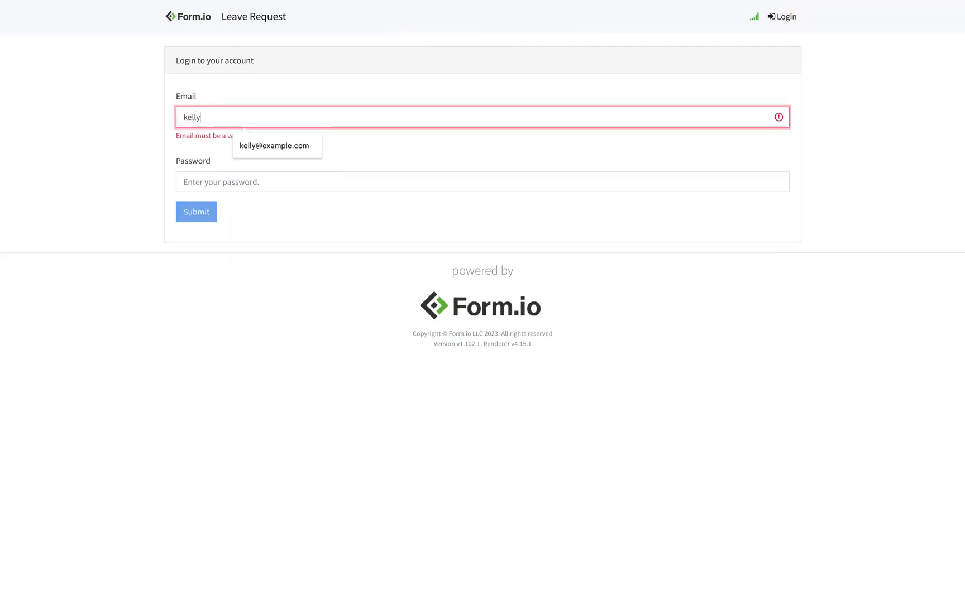
type("@example.com")
key("Tab")
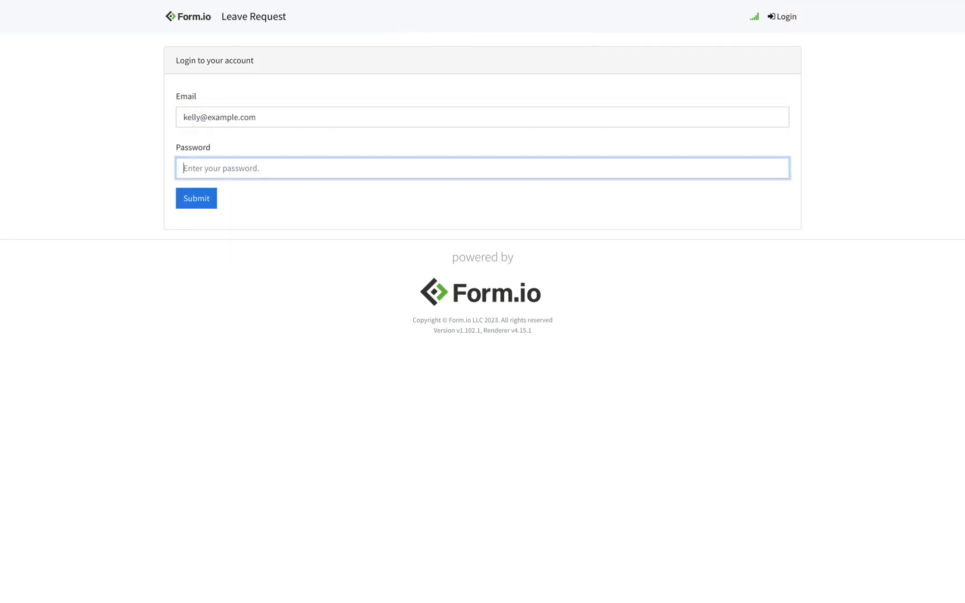
type("••••••••")
left_click(212, 202)
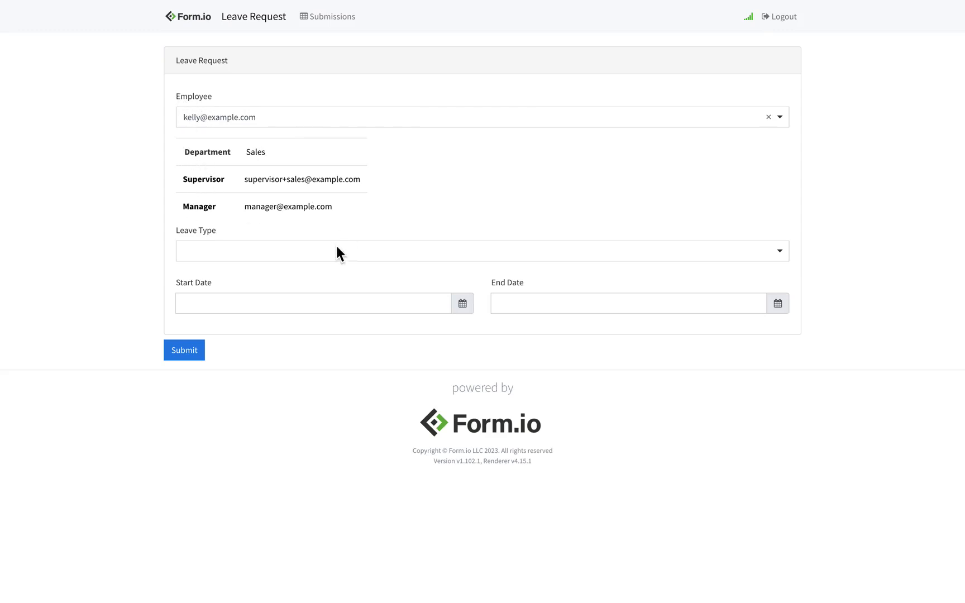
Choose Emergency as the leave type and explain it as "I forgot my vacation"
left_click(318, 266)
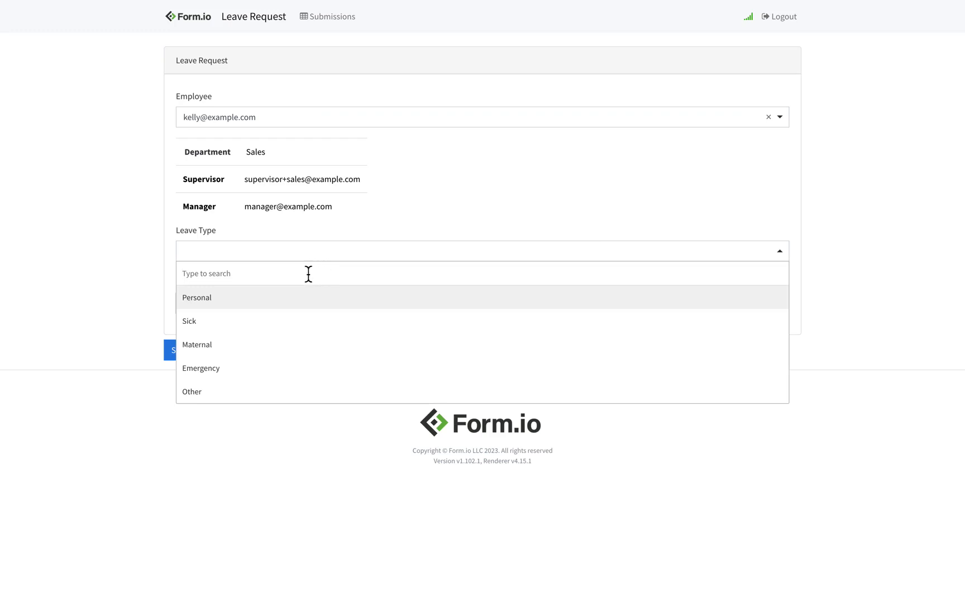
left_click(255, 368)
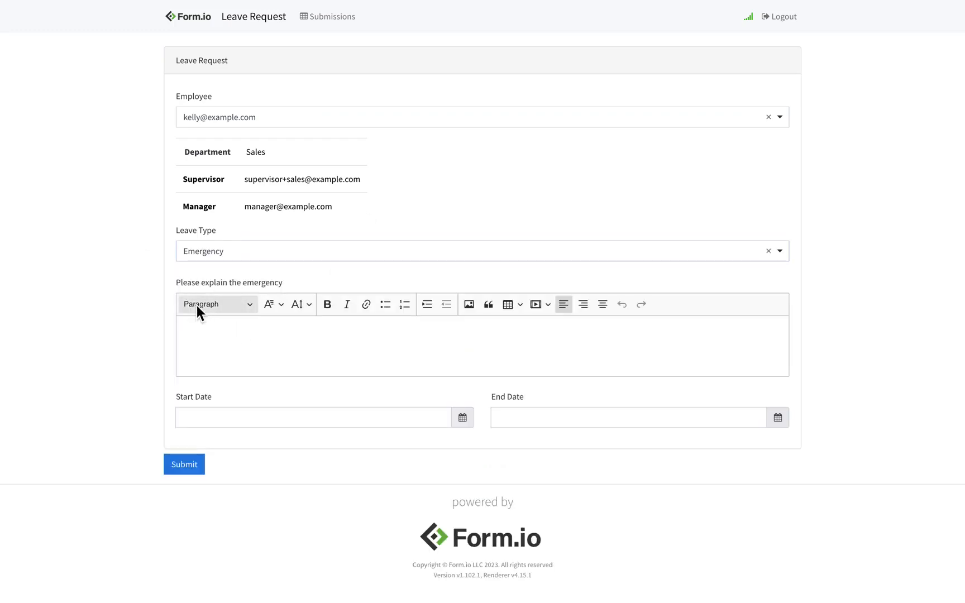
left_click(232, 336)
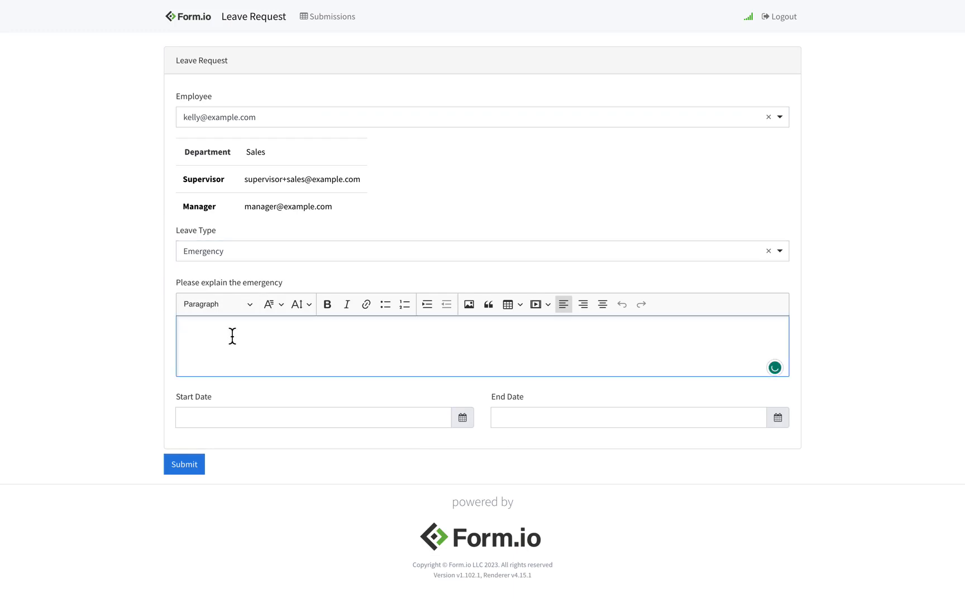
type("I forgot")
type(" vaca")
key("BackSpace")
key("BackSpace")
type("c")
key("BackSpace")
key("BackSpace")
key("BackSpace")
type("vacation")
Set the leave dates to August 21 through August 25 and submit the request
left_click(279, 414)
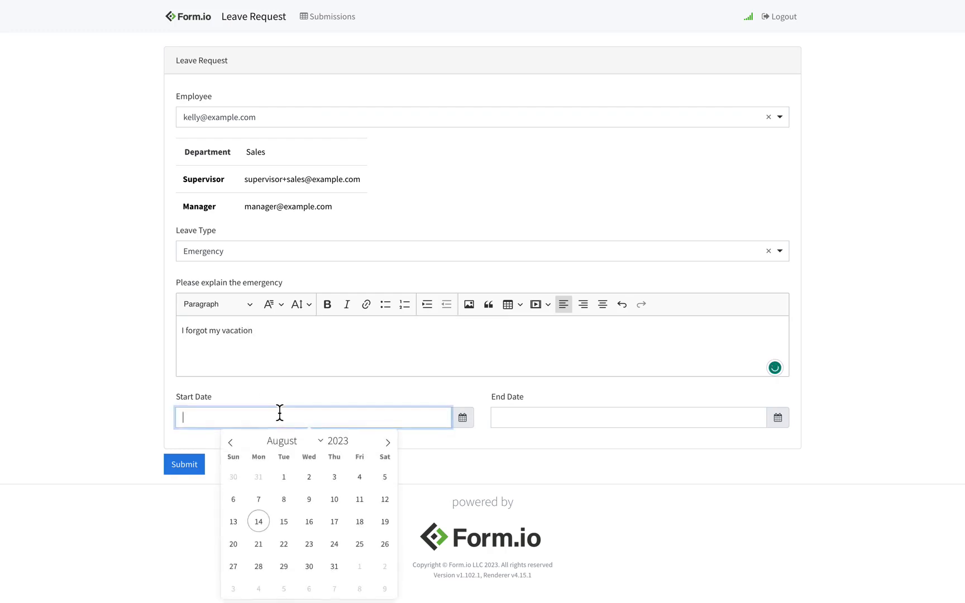
left_click(259, 544)
left_click(560, 418)
left_click(679, 538)
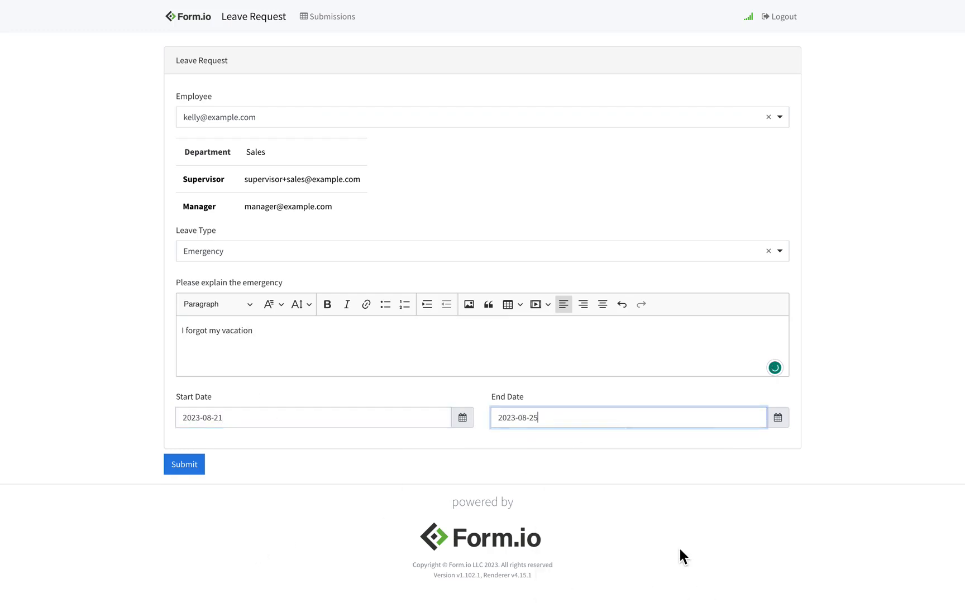
left_click(202, 467)
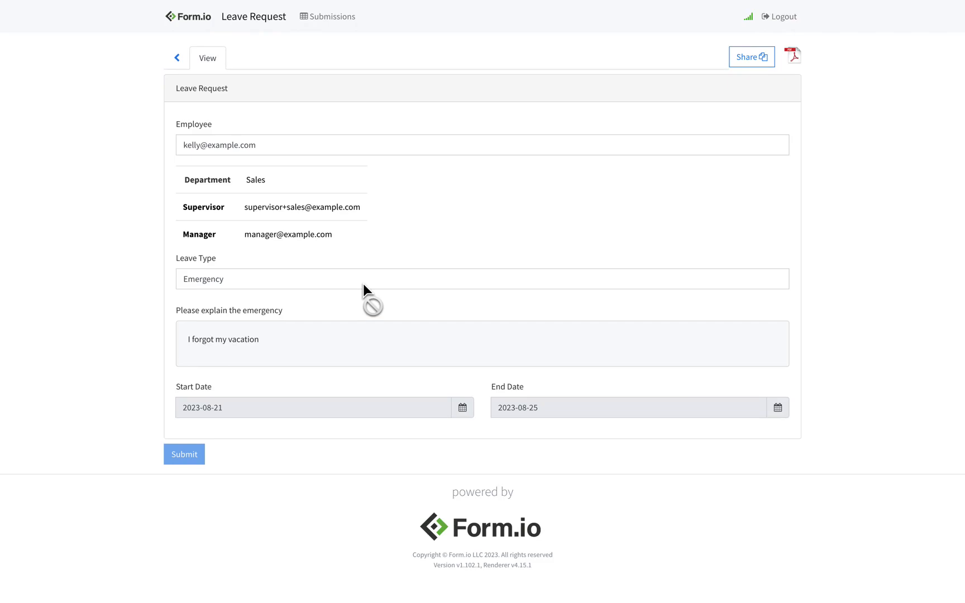
Open the manager's newest notification email and follow its approve/deny link to the request
key("ctrl+Right")
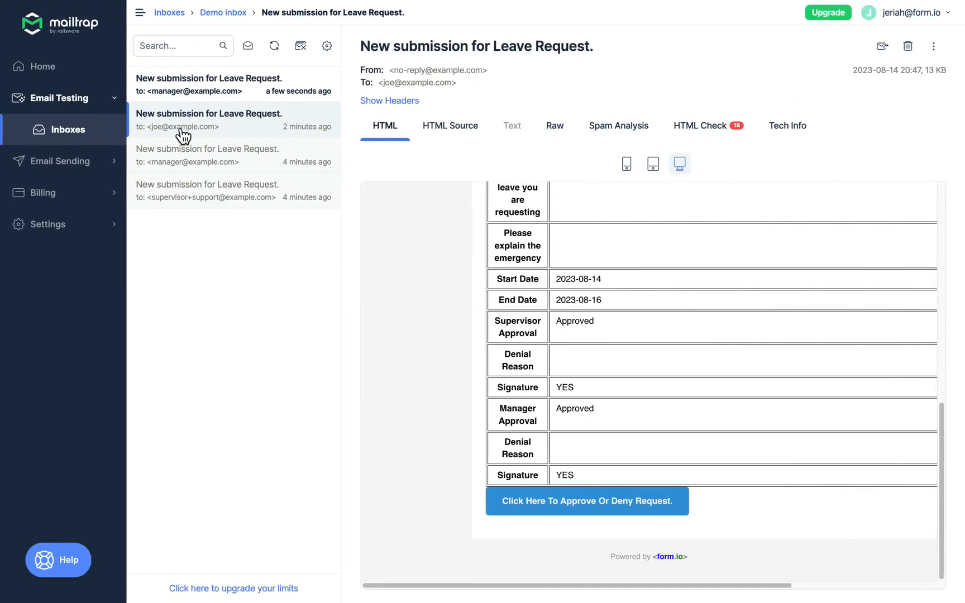
left_click(230, 99)
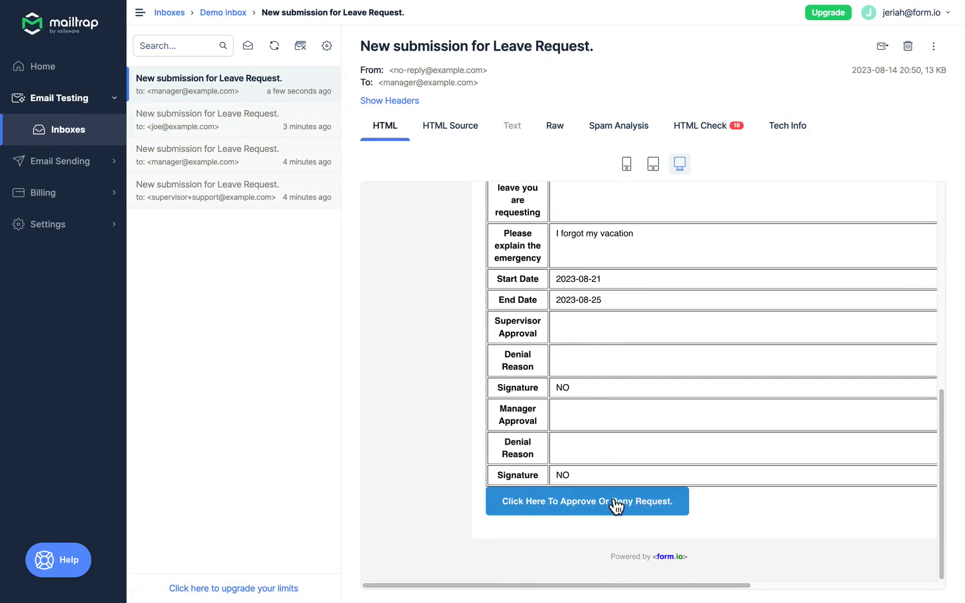
left_click(616, 507)
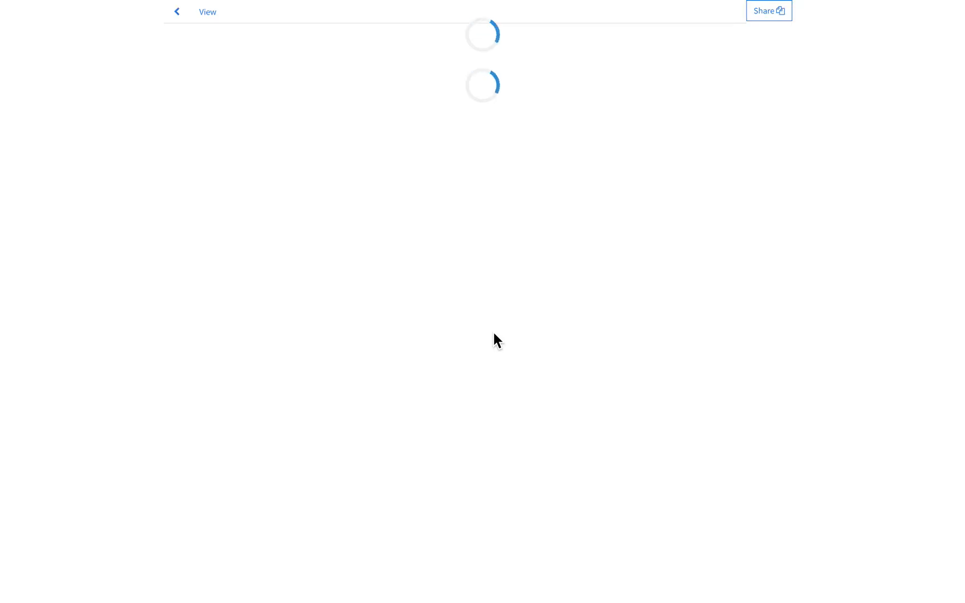
scroll(368, 257, "down", 8)
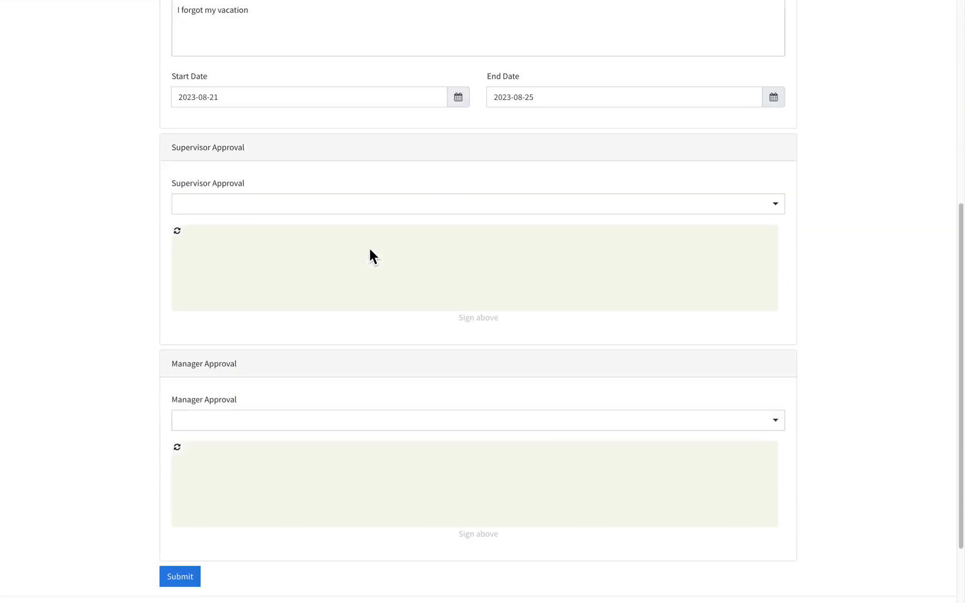
Set Manager Approval to Denied, give the reason "You have no vacation days", sign and submit
left_click(284, 332)
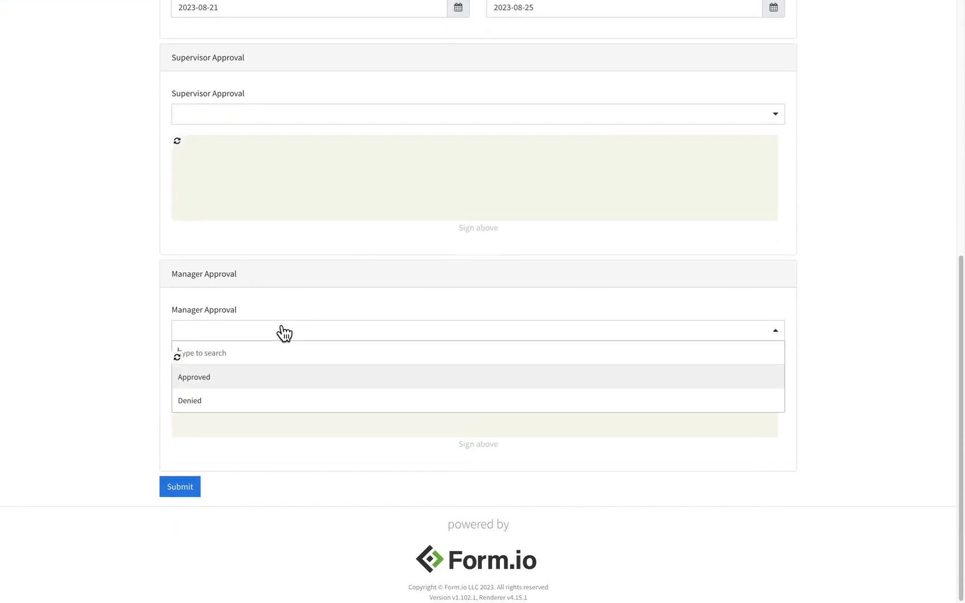
left_click(222, 402)
left_click(277, 409)
type("Y")
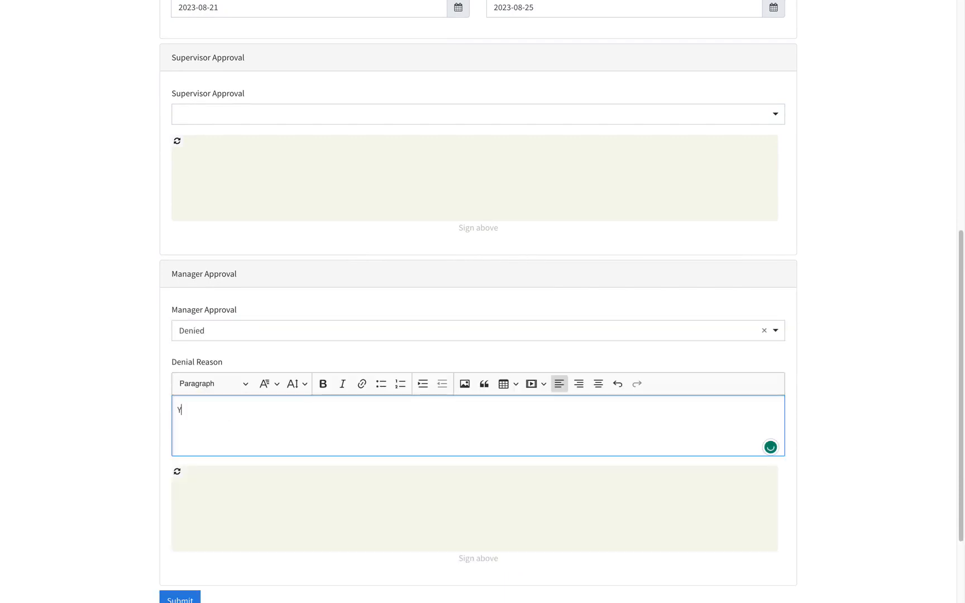
type("ou have no vacation days")
left_click_drag(247, 493, 532, 493)
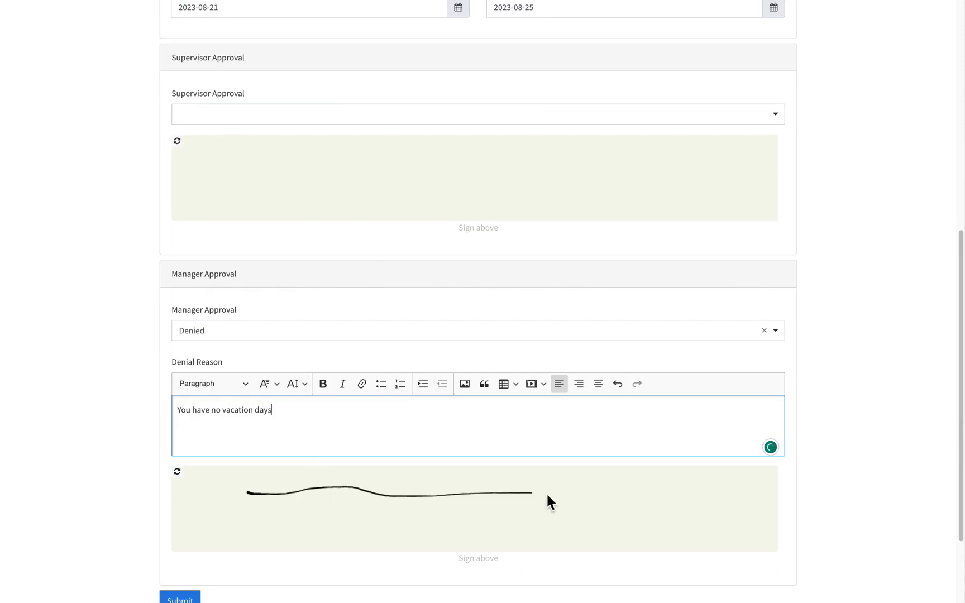
scroll(369, 413, "down", 2)
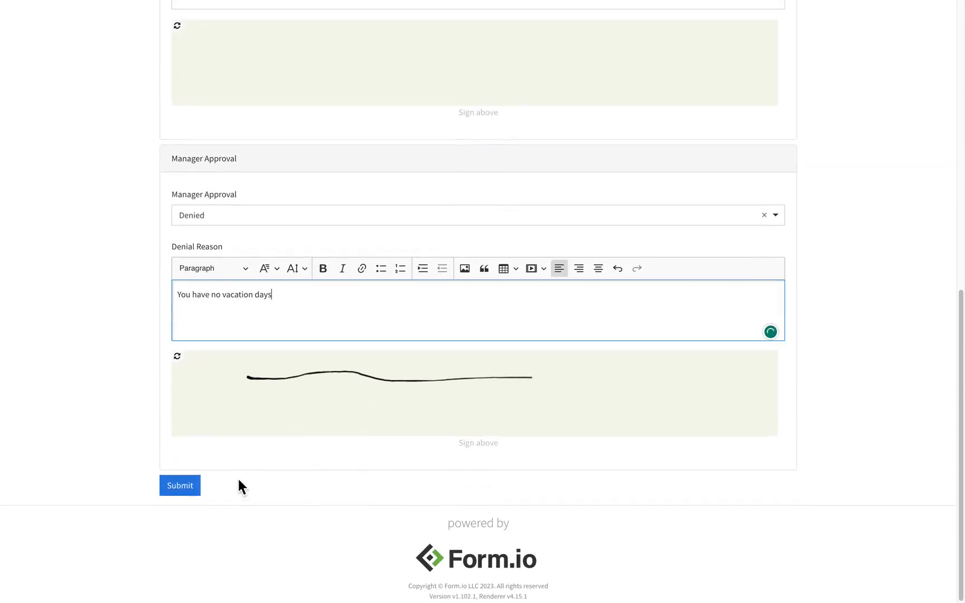
left_click(195, 488)
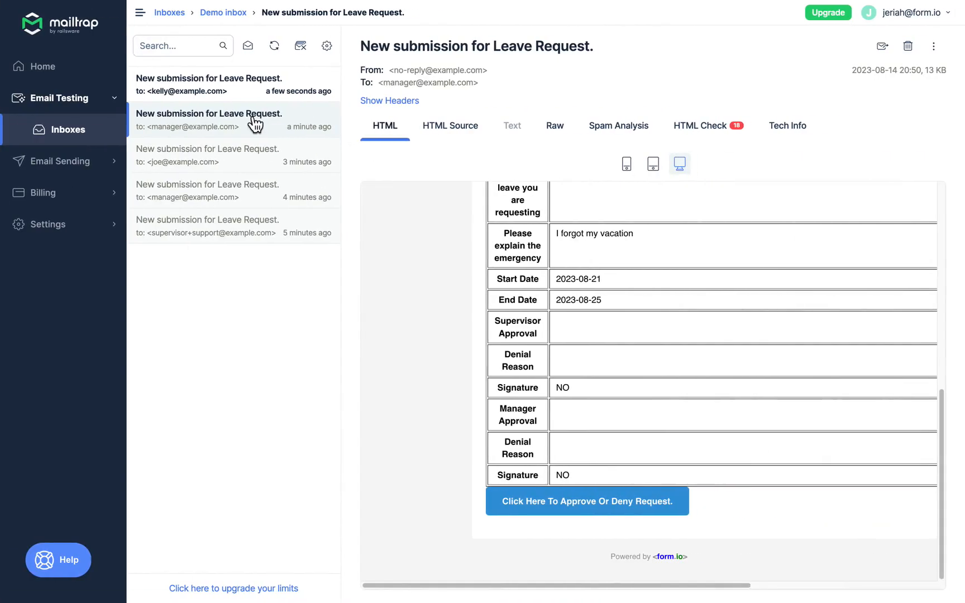
Check the employee's newest email showing the request Denied with its reason
left_click(273, 88)
scroll(579, 273, "down", 10)
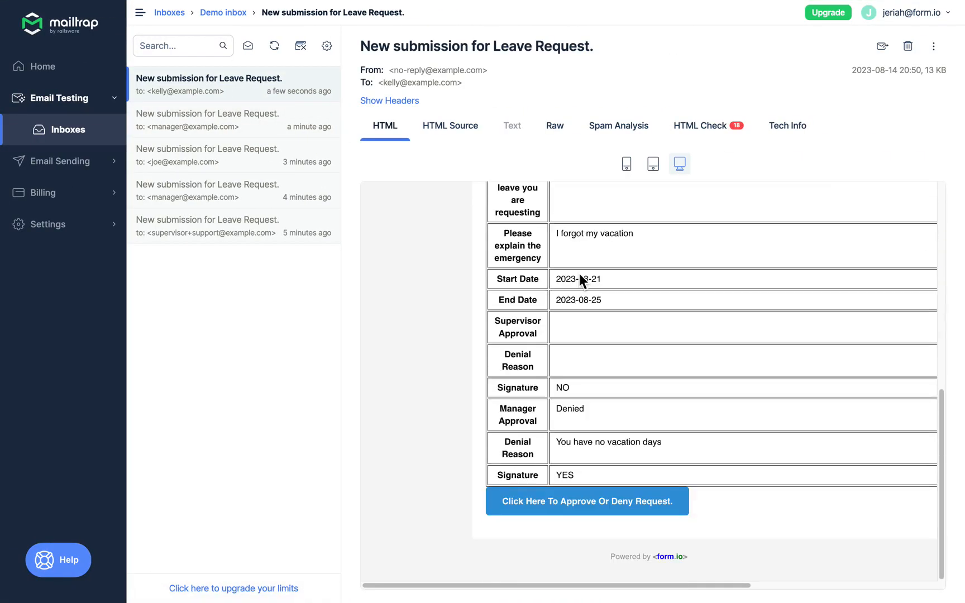
scroll(593, 329, "up", 3)
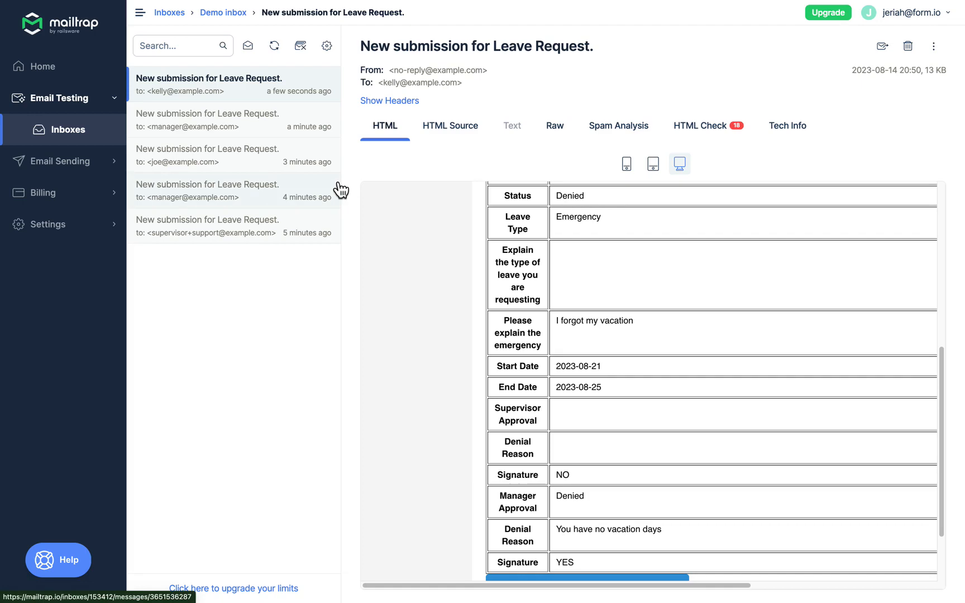
Return to the Form.io project administration and show its Resources list
key("ctrl+Left")
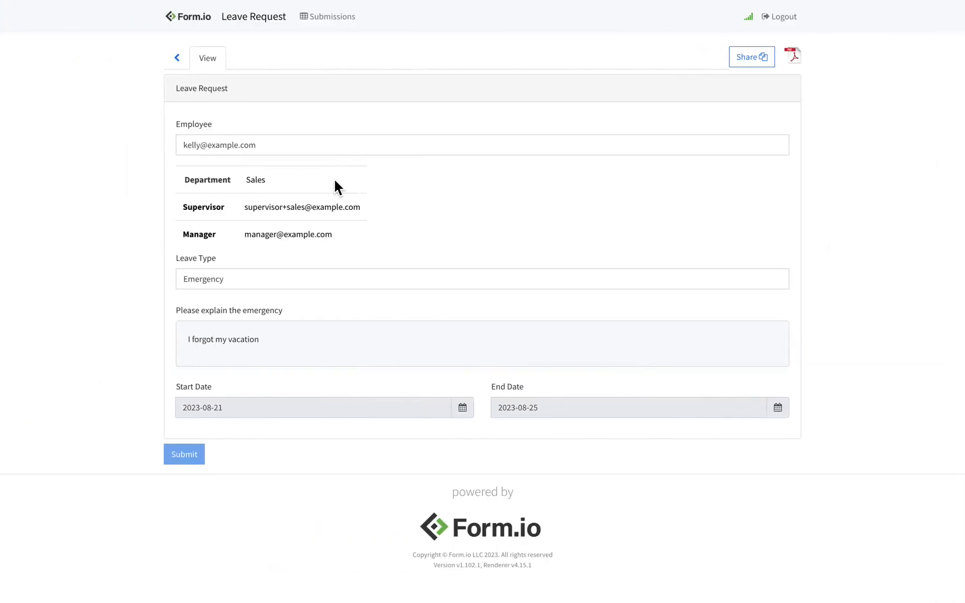
key("ctrl+Left")
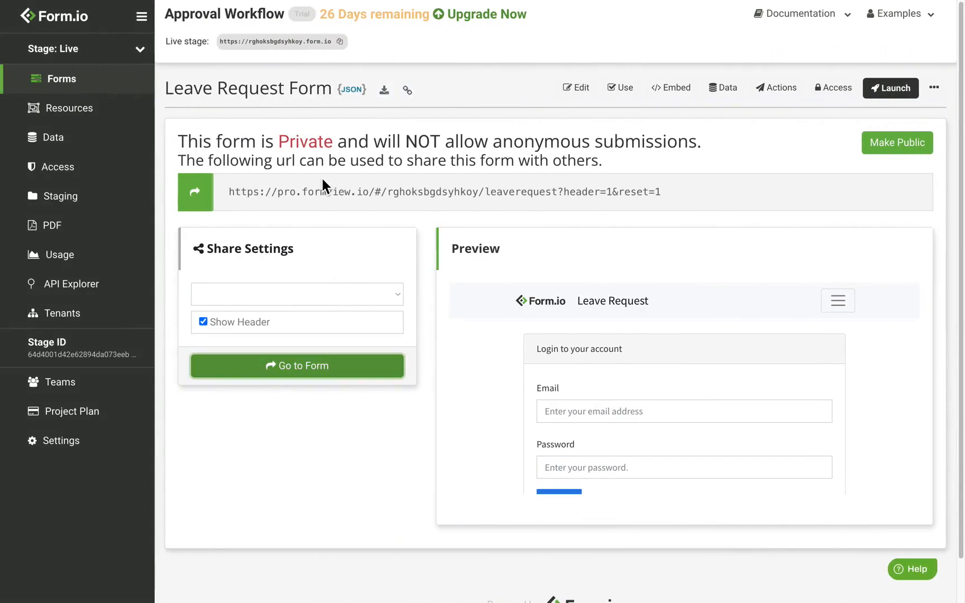
left_click(87, 123)
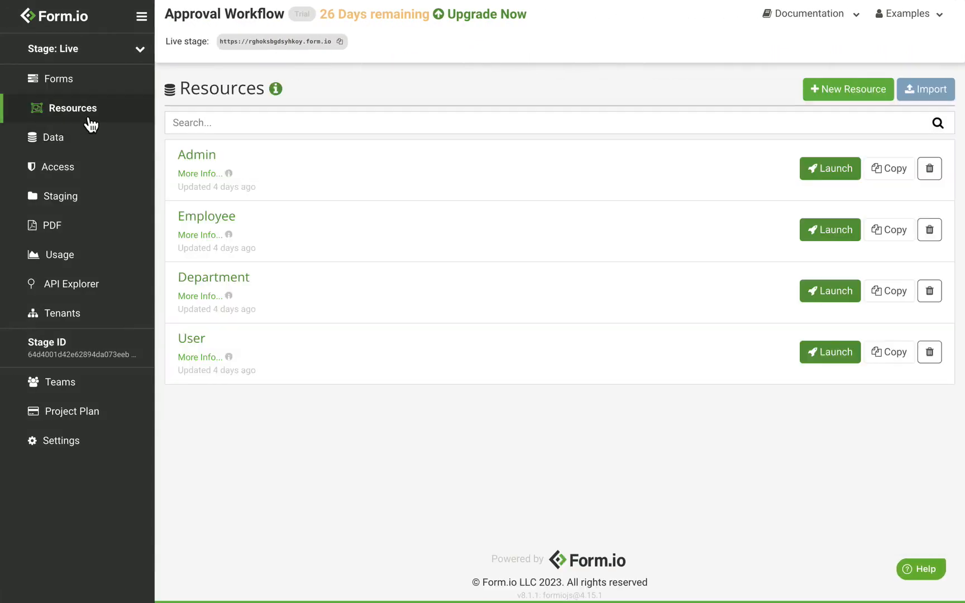